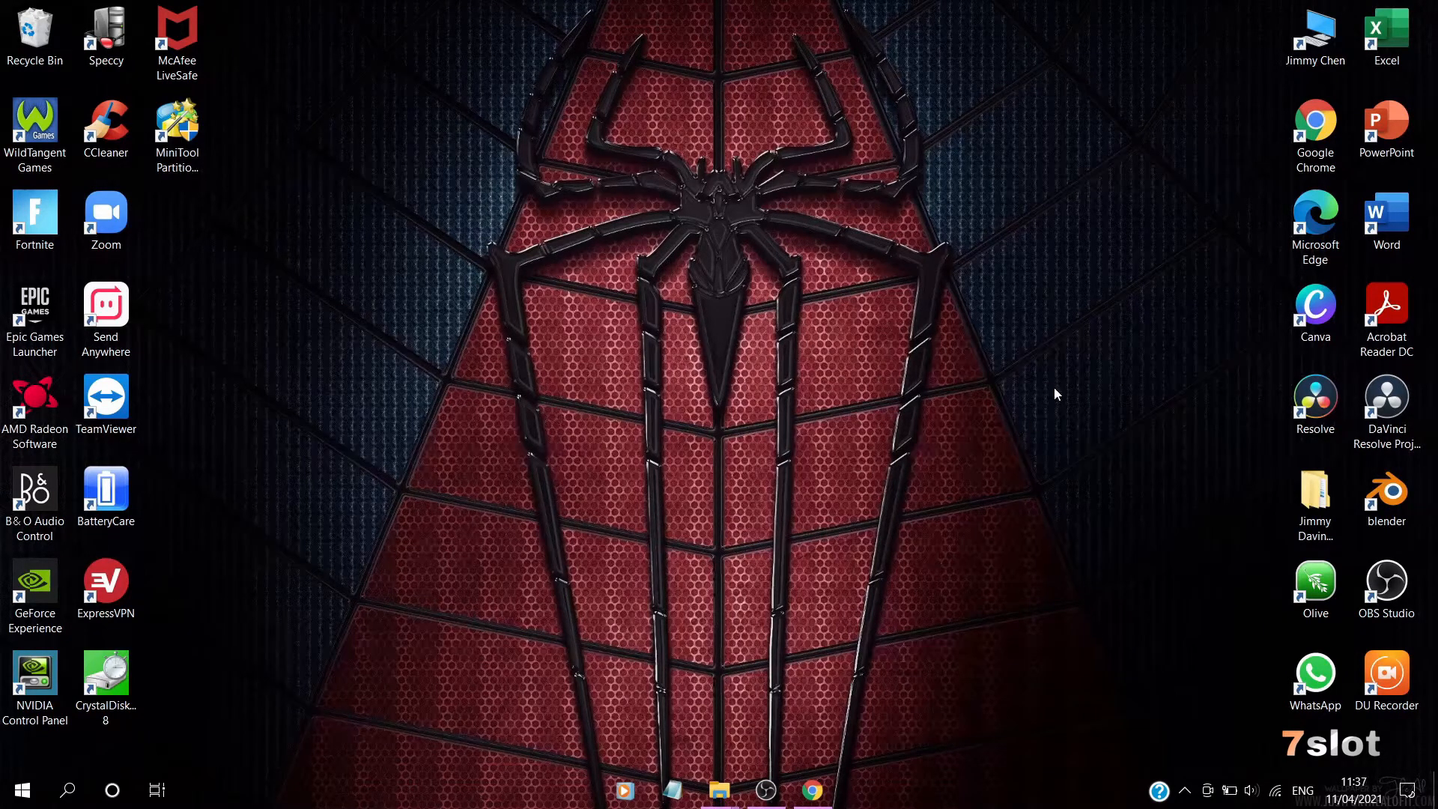
Open Word with a blank document and set the font size to 18
double_click(1398, 220)
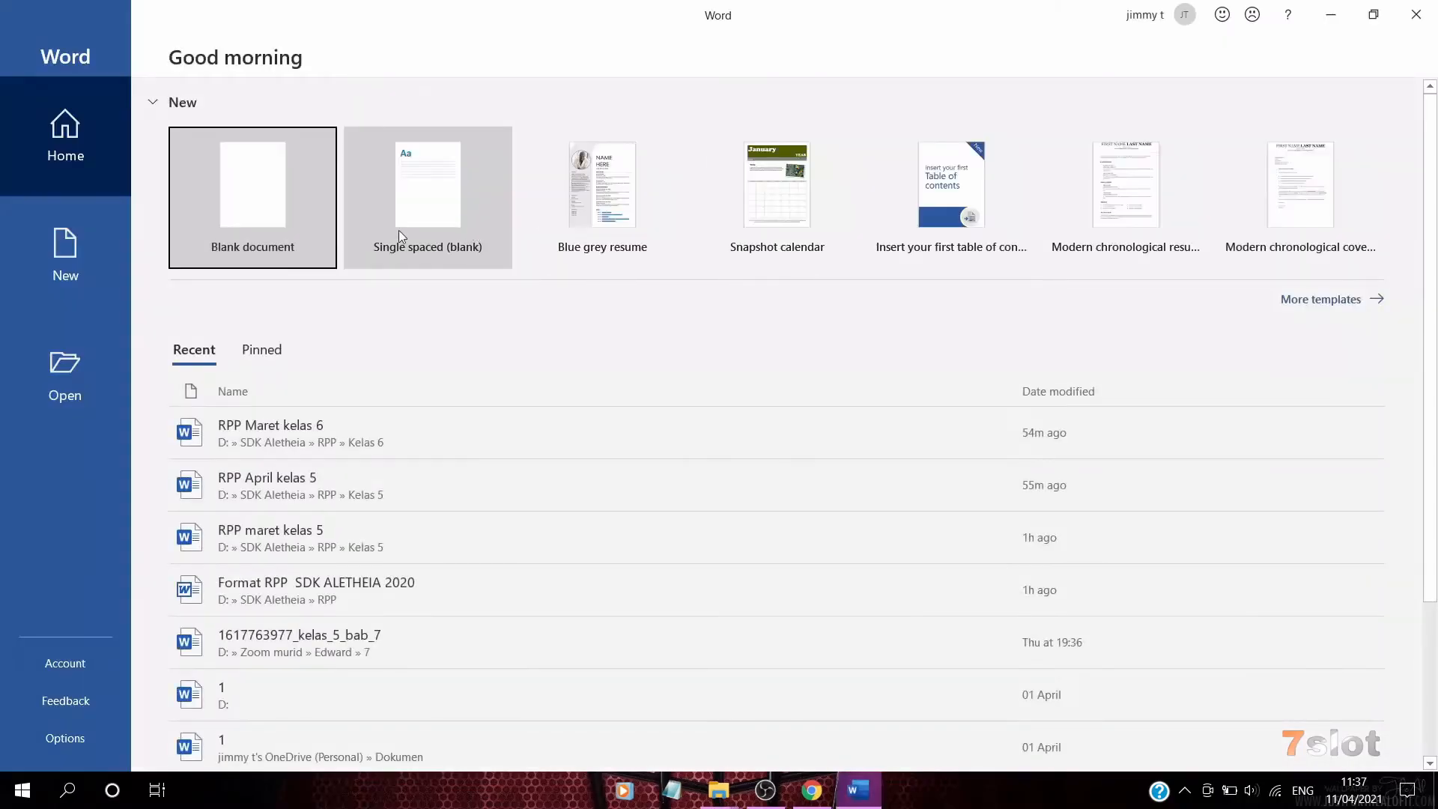
click(253, 207)
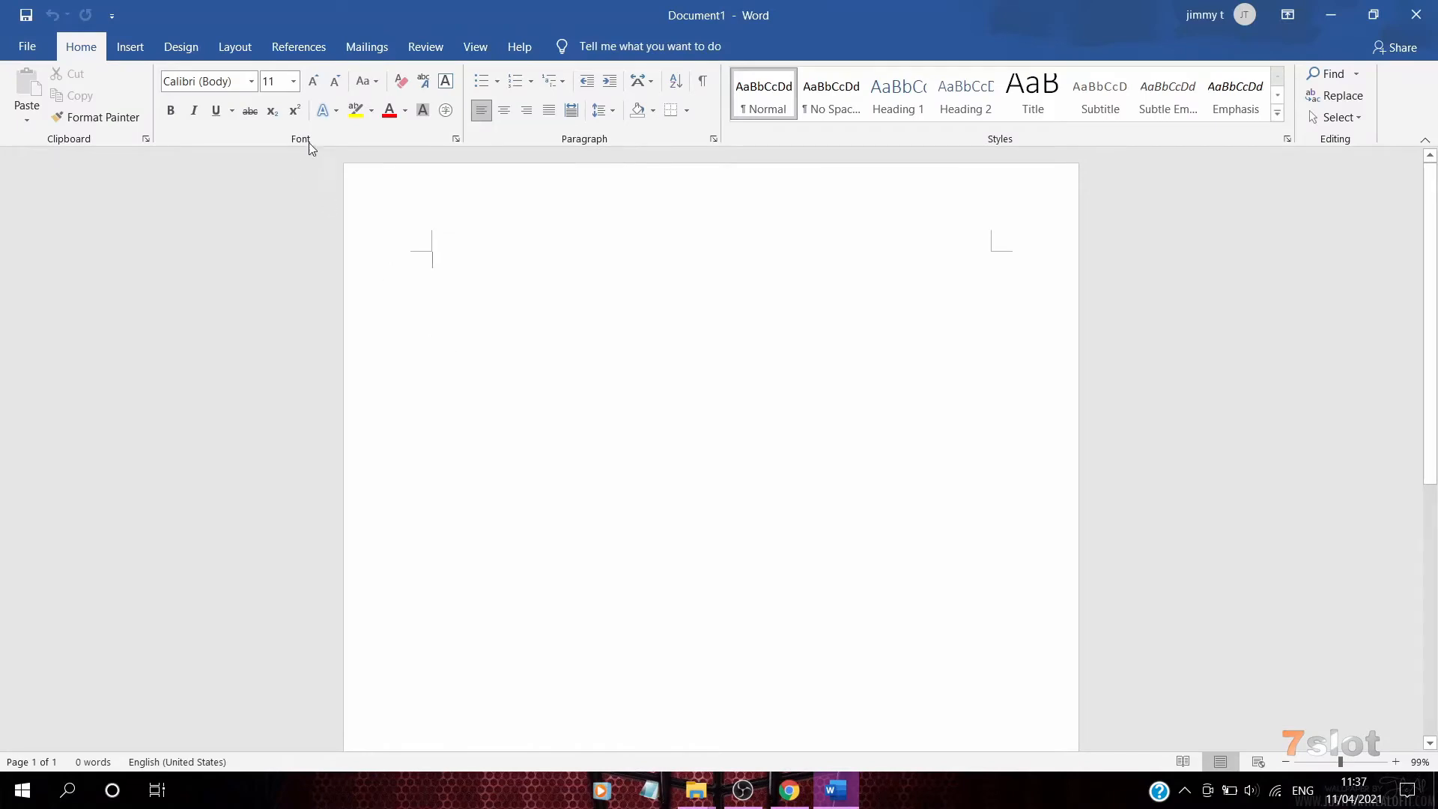
click(292, 80)
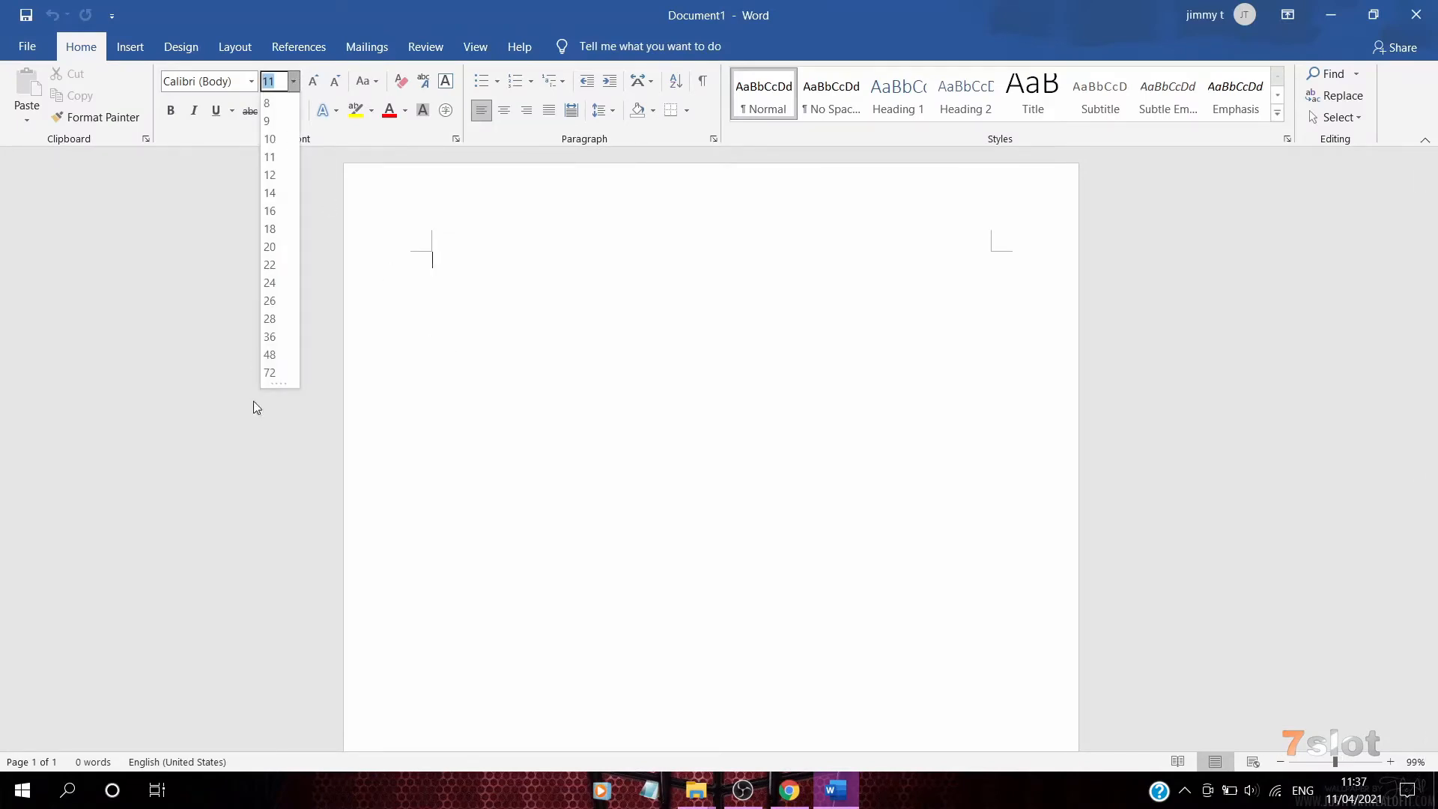
click(274, 229)
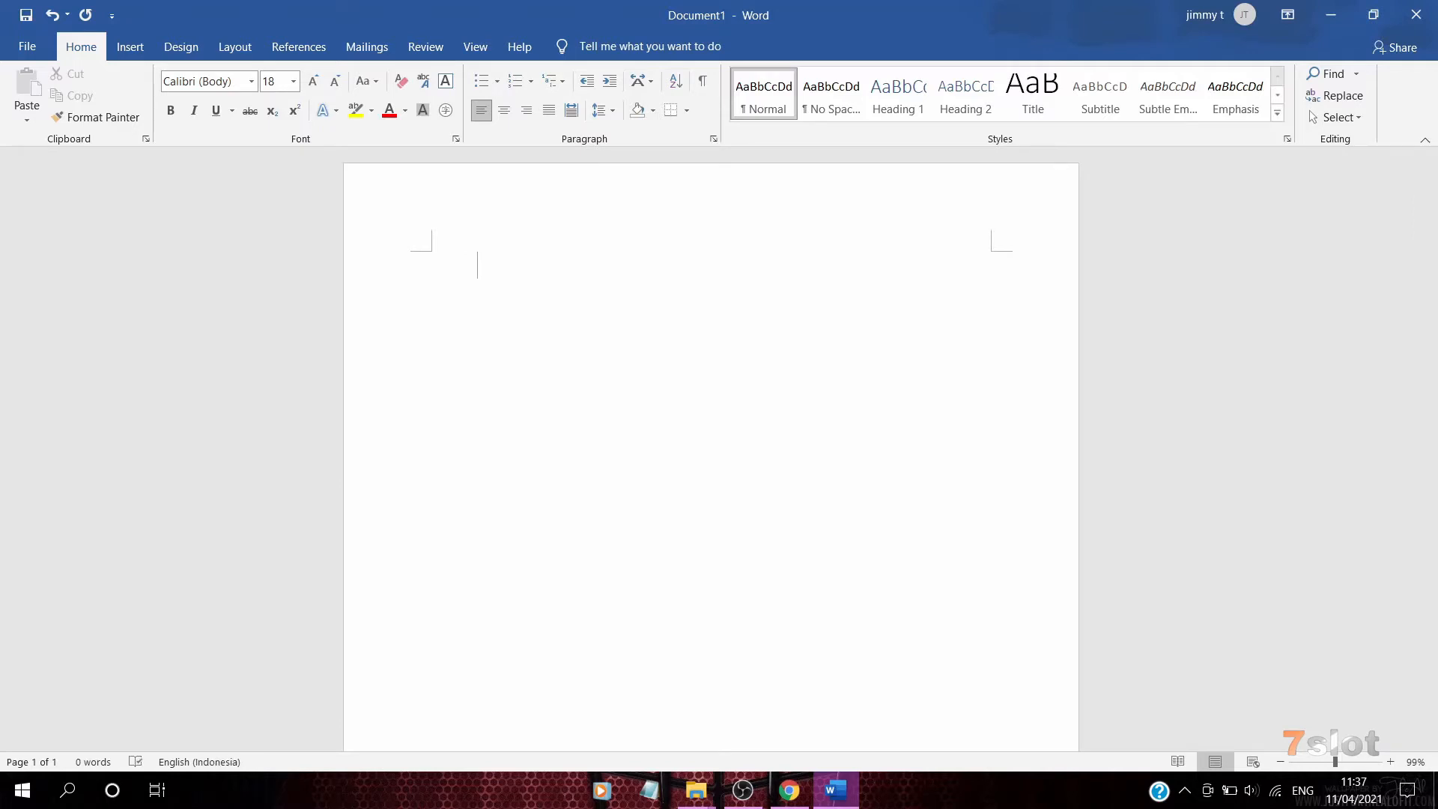
Write the first quiz question, "Salah satu binatang melata", as an indented first line of the document
text(salah satu binatan)
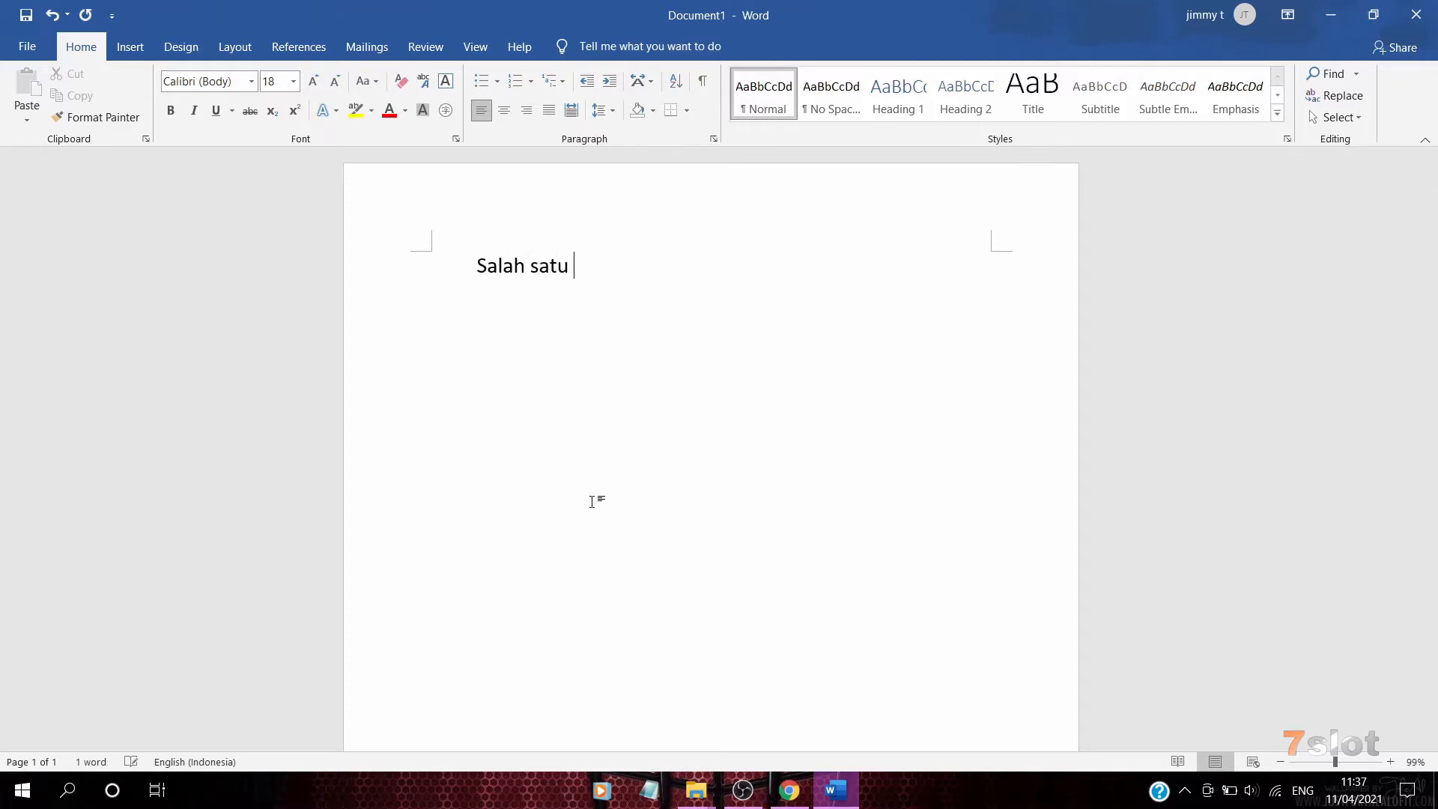
text(g )
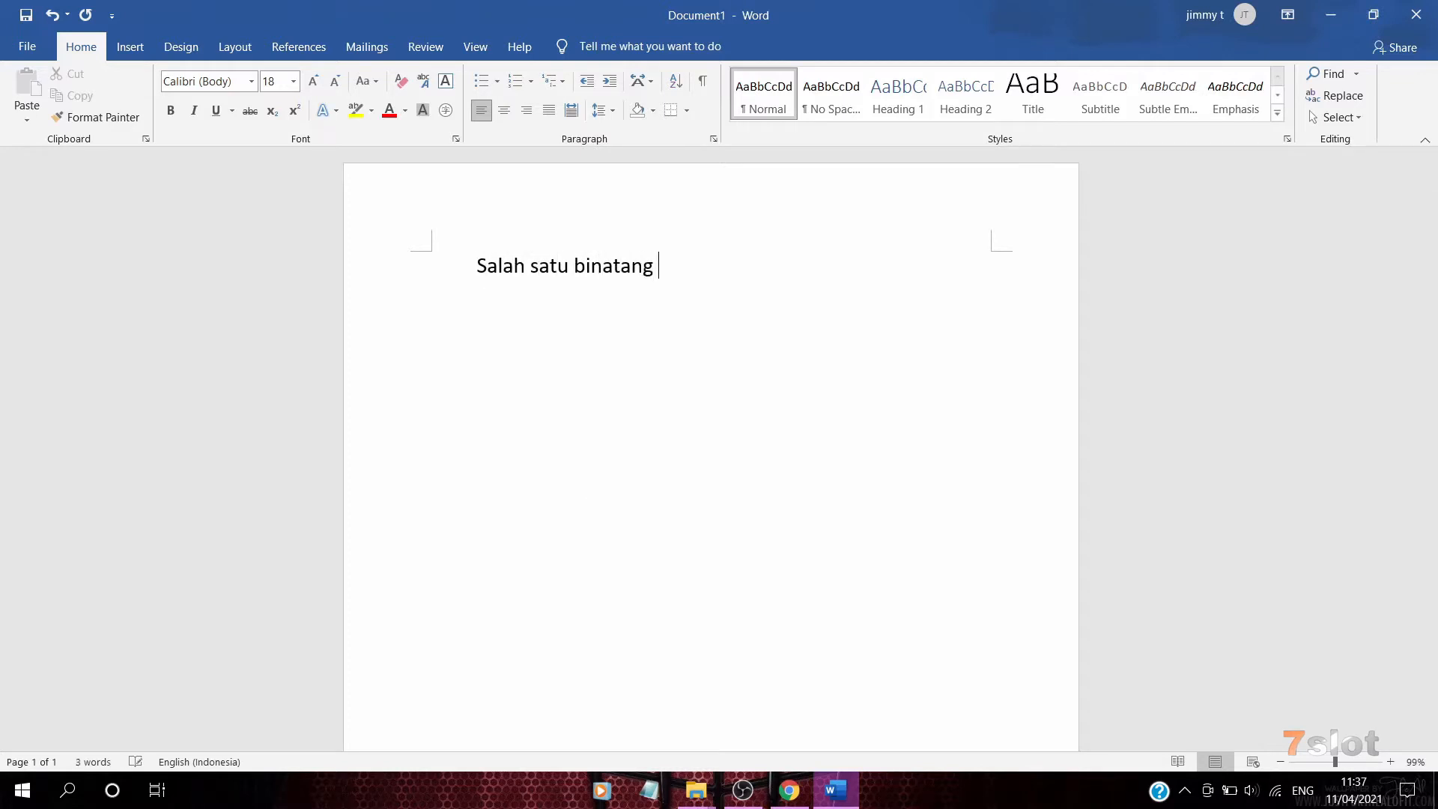
text(melata)
key(Return)
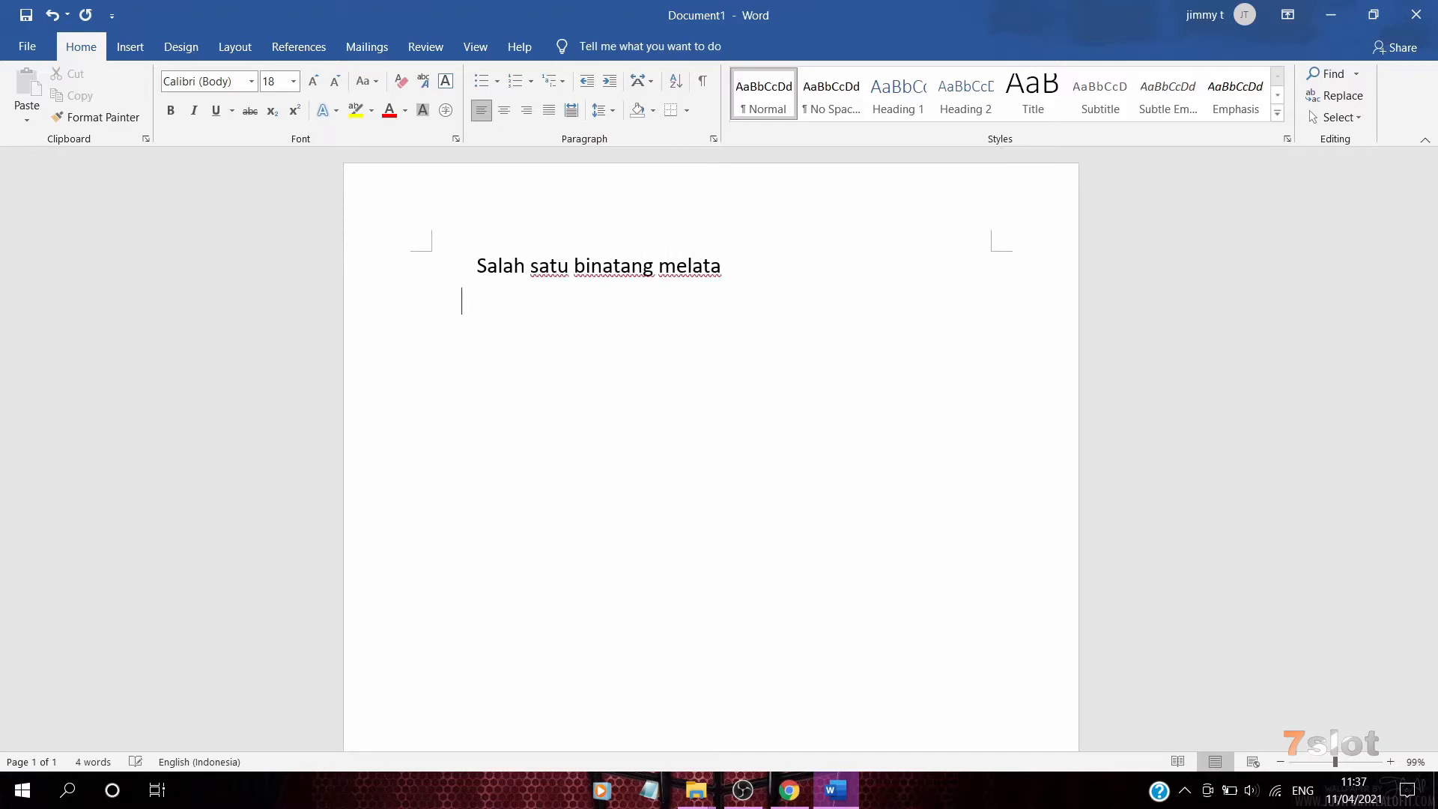
Add a lettered answer list under the first question with A. Ular, B. Kuda and C. Ikan, and end the list
text(A. )
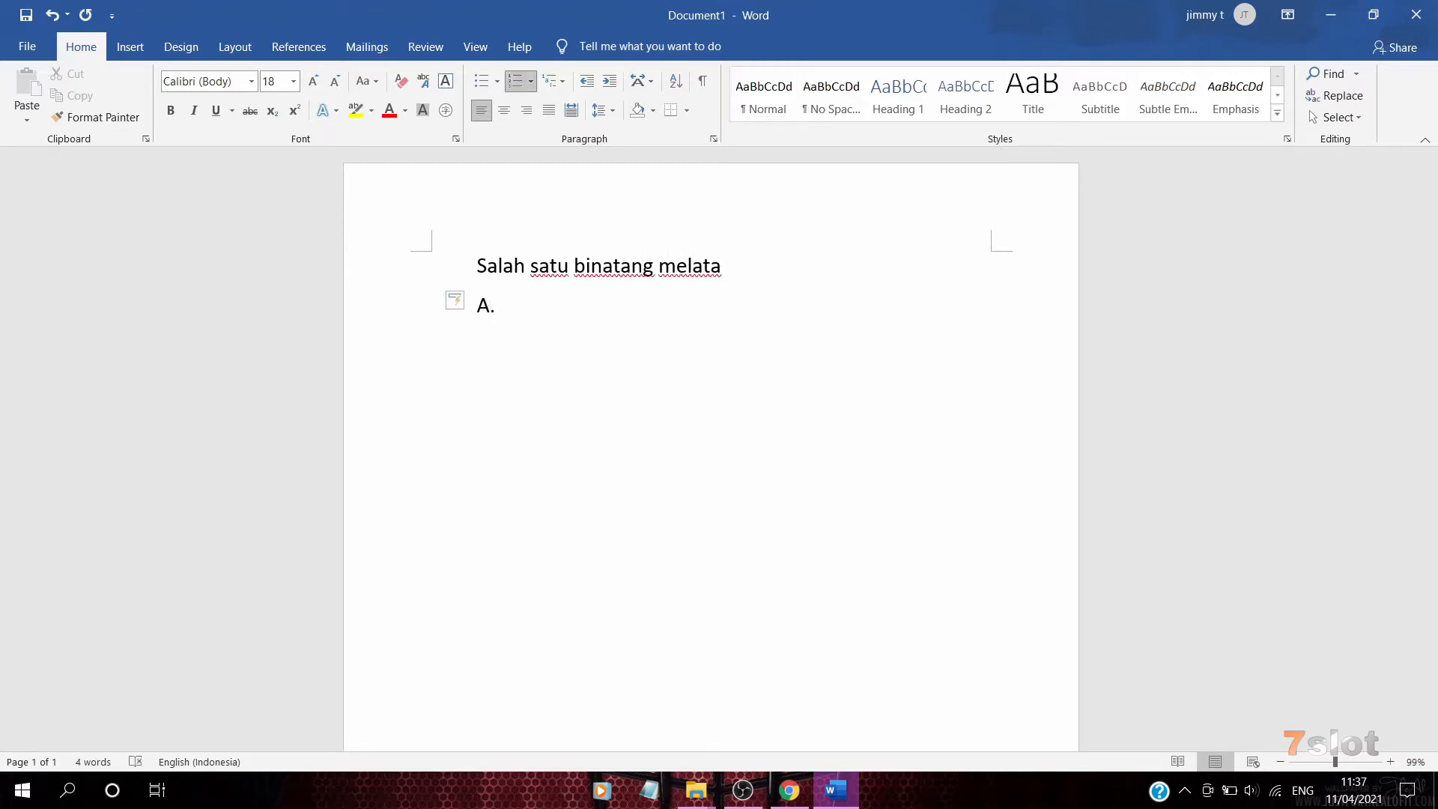
text(ular)
key(Return)
text(kuda)
key(Return)
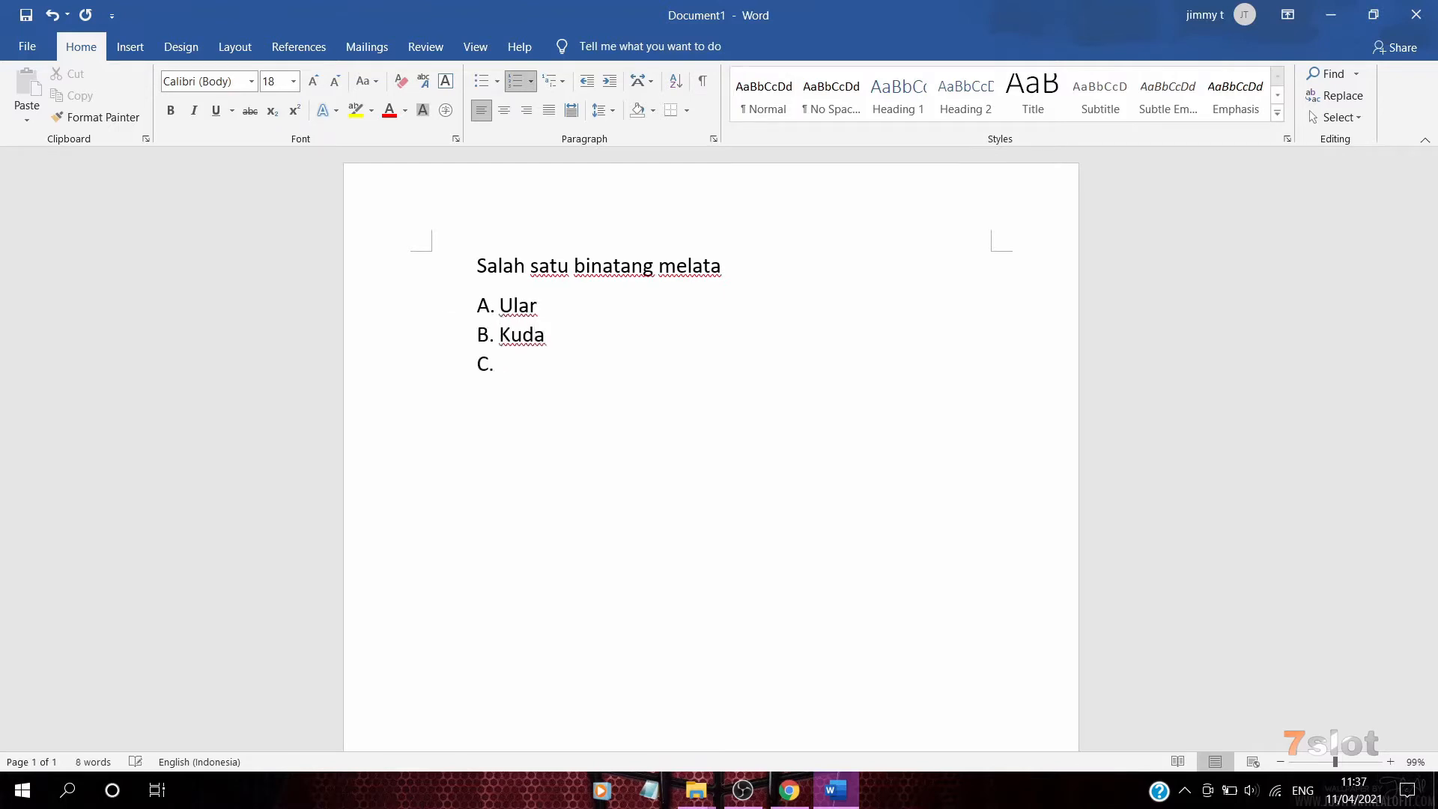
text(ikan)
key(Return)
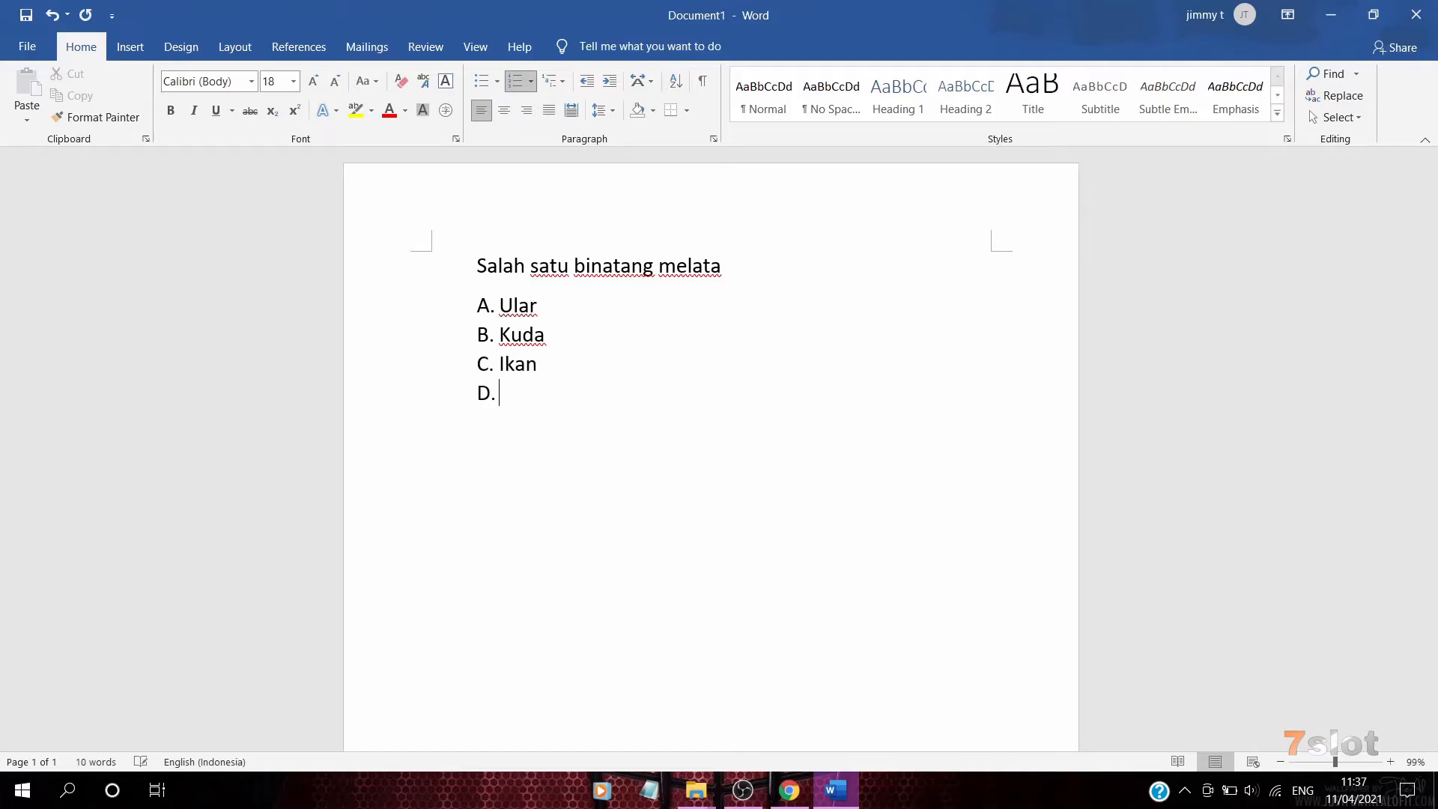
key(Return)
key(Return)
Write the second question, "Salah satu binatang buas :", indented below the first answer list
key(Tab)
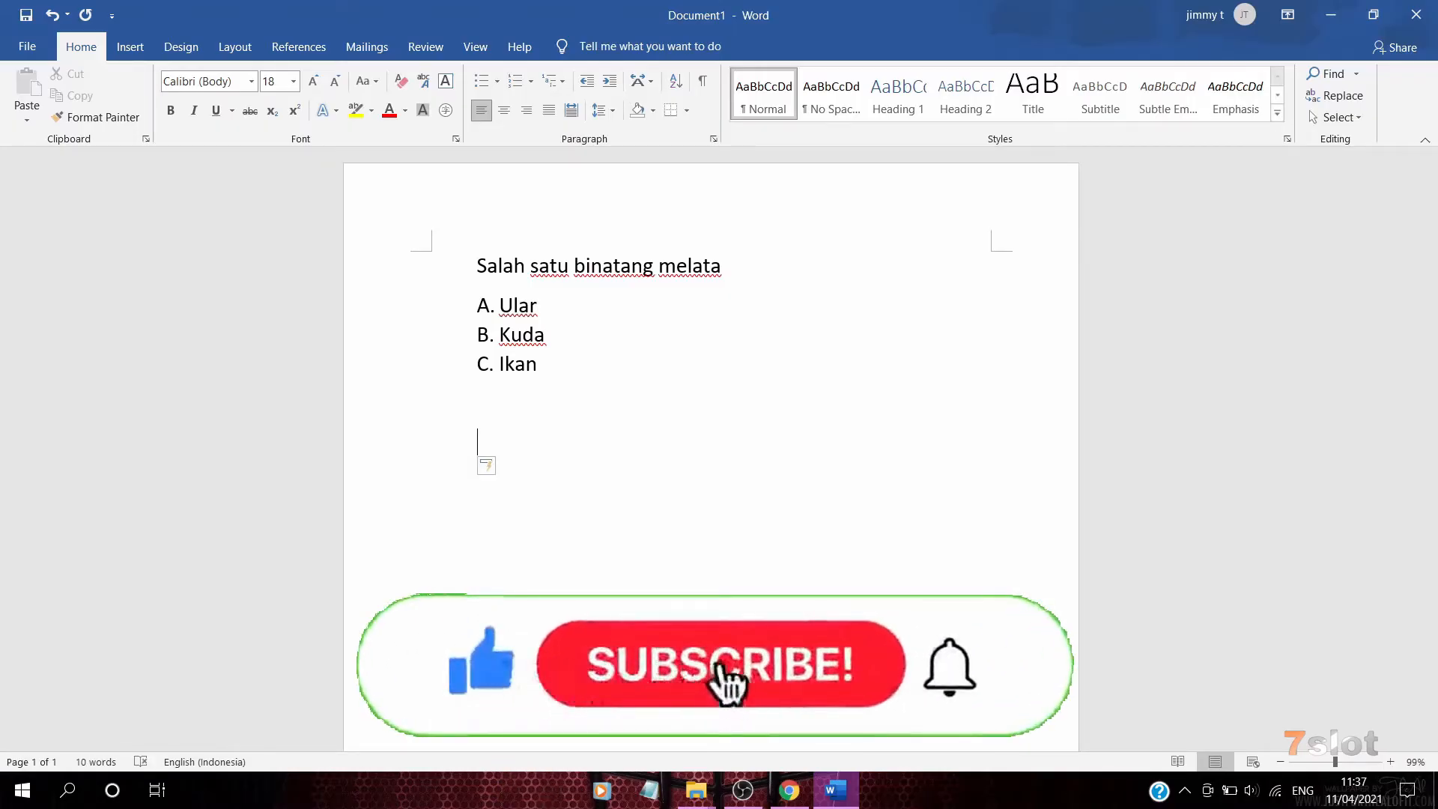
text(sa)
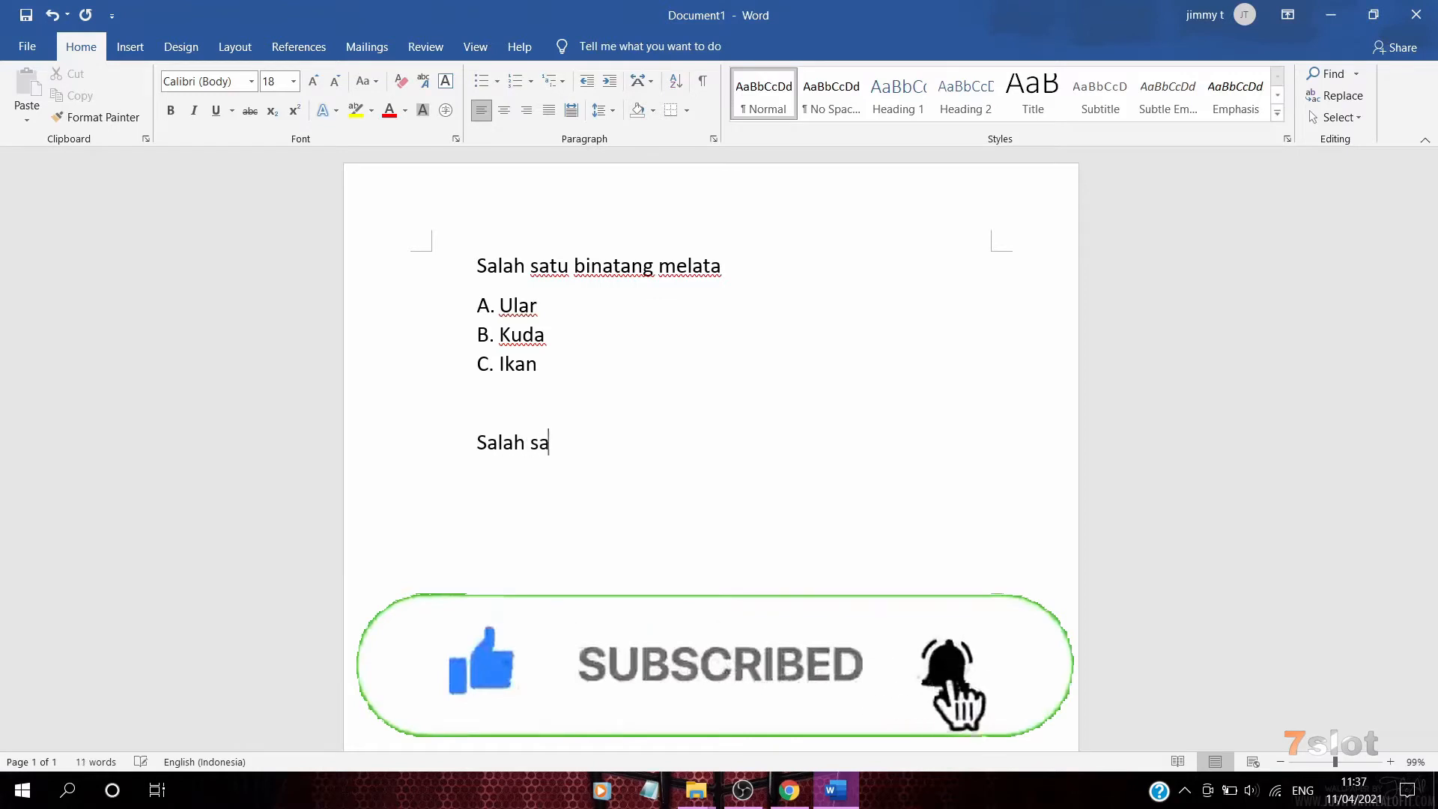
text(lah satu bianat)
key(BackSpace)
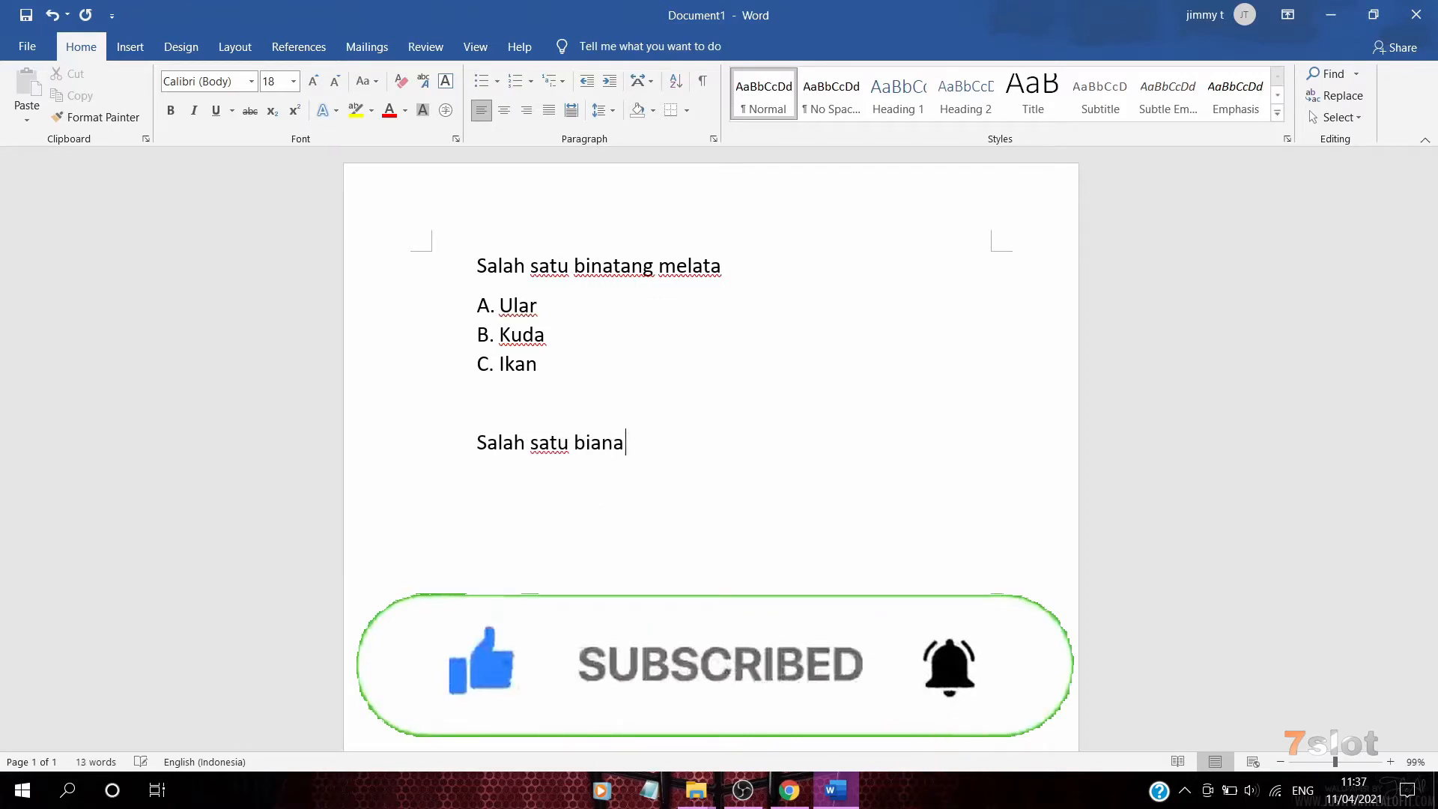
key(BackSpace)
key(BackSpace)
key(BackSpace)
text(natang buas )
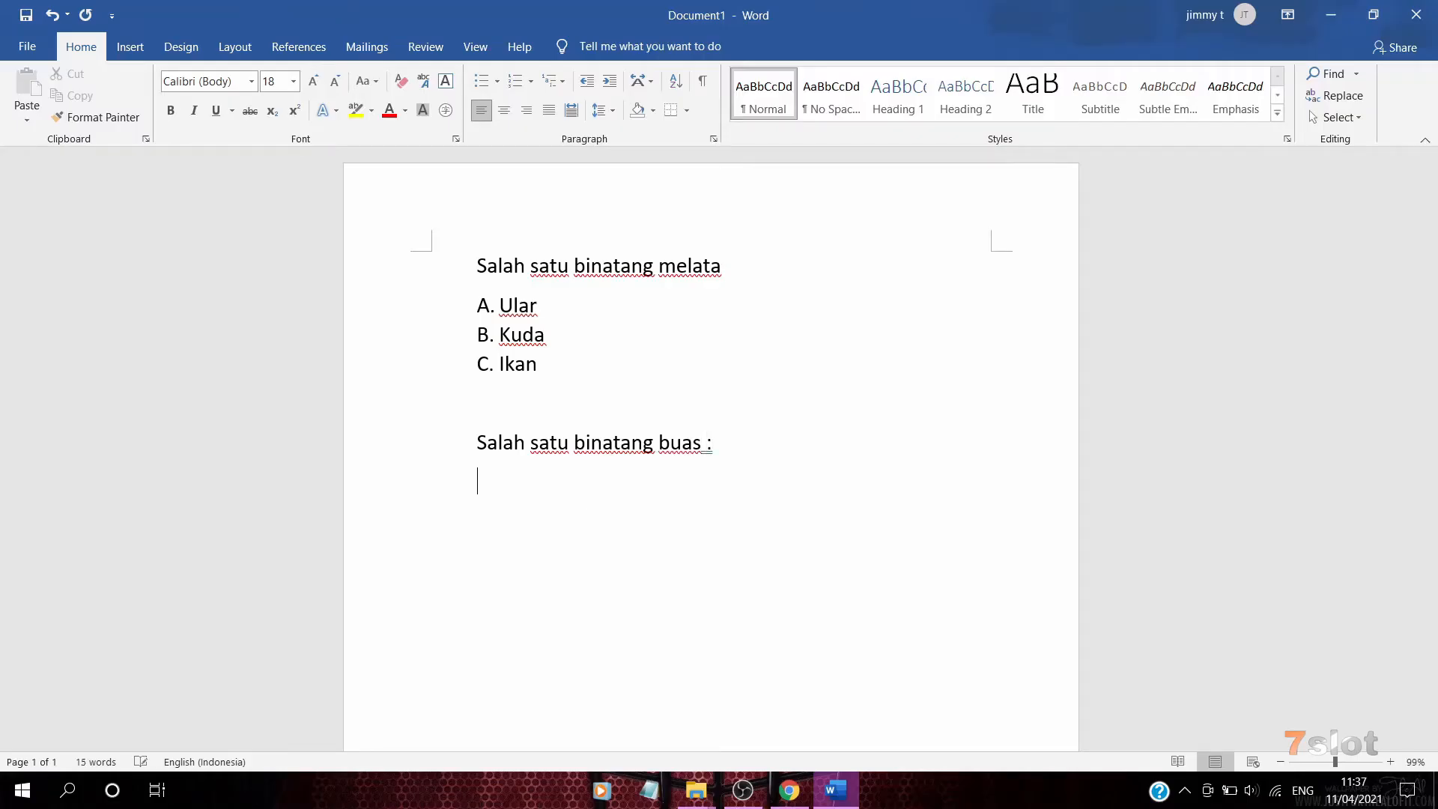
text(:)
key(Return)
Add a lettered answer list under the second question with A. Ular, B. Singa and C. Kambing, and end the list
text(A. )
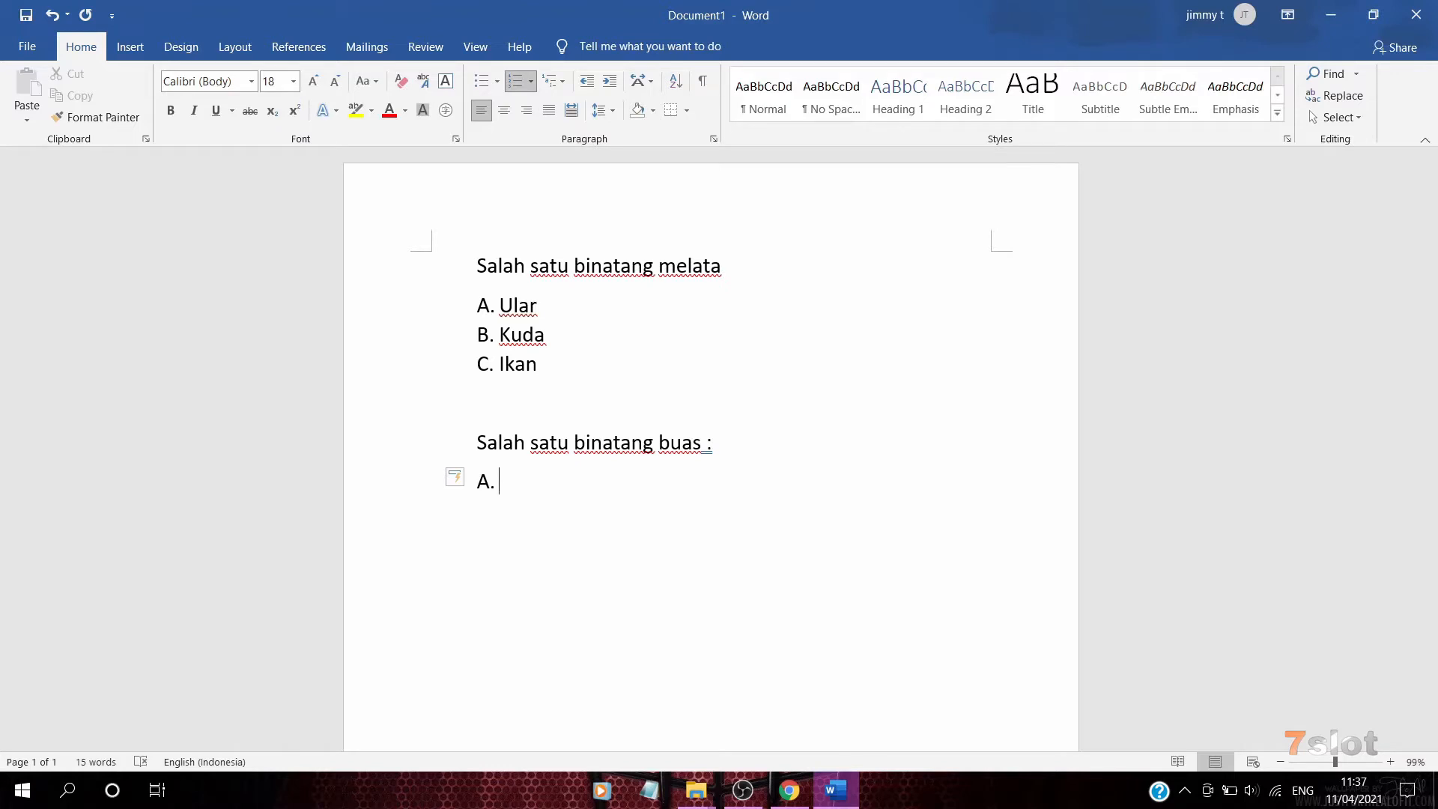
text(ular)
key(Return)
text(singa)
key(Return)
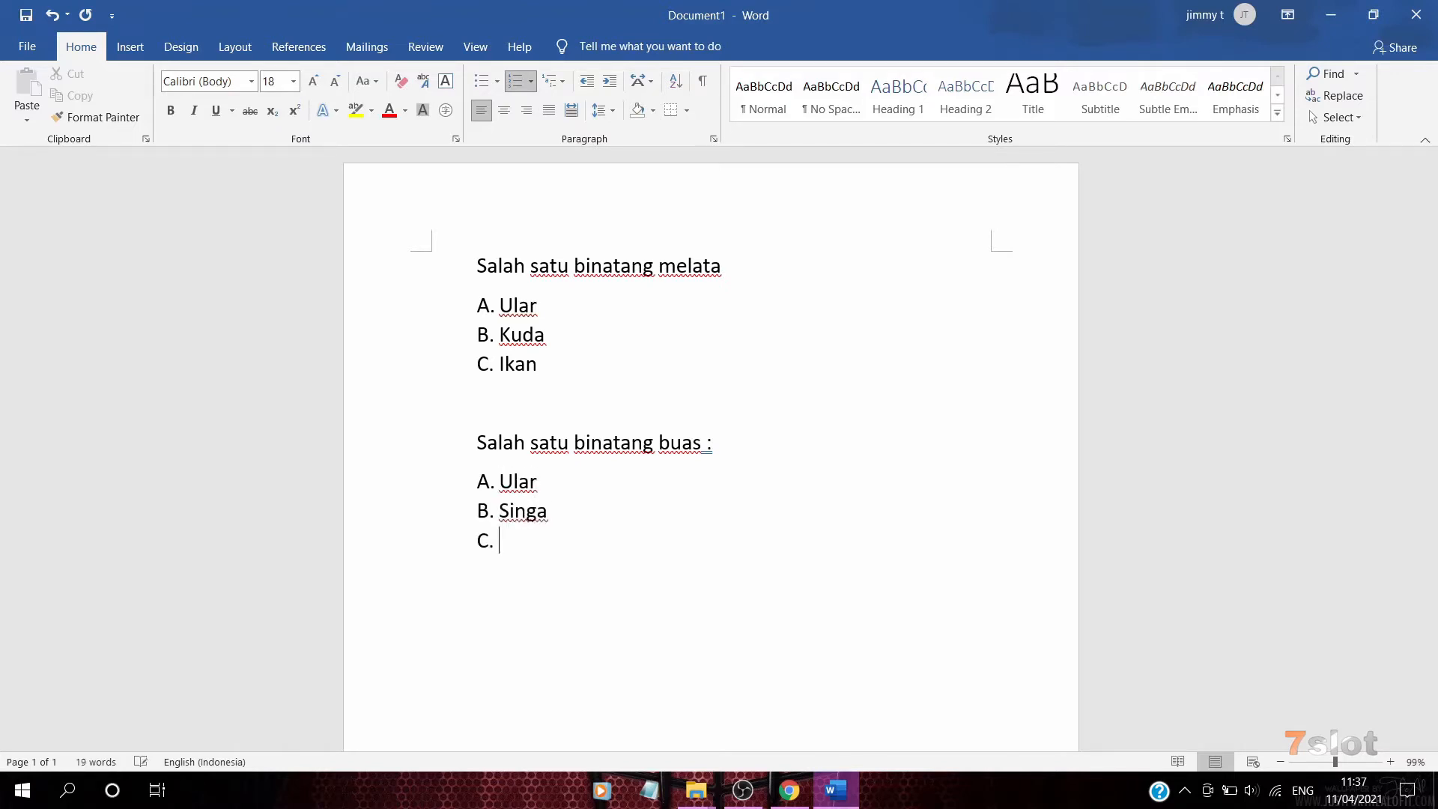
text(kan)
text(mbing)
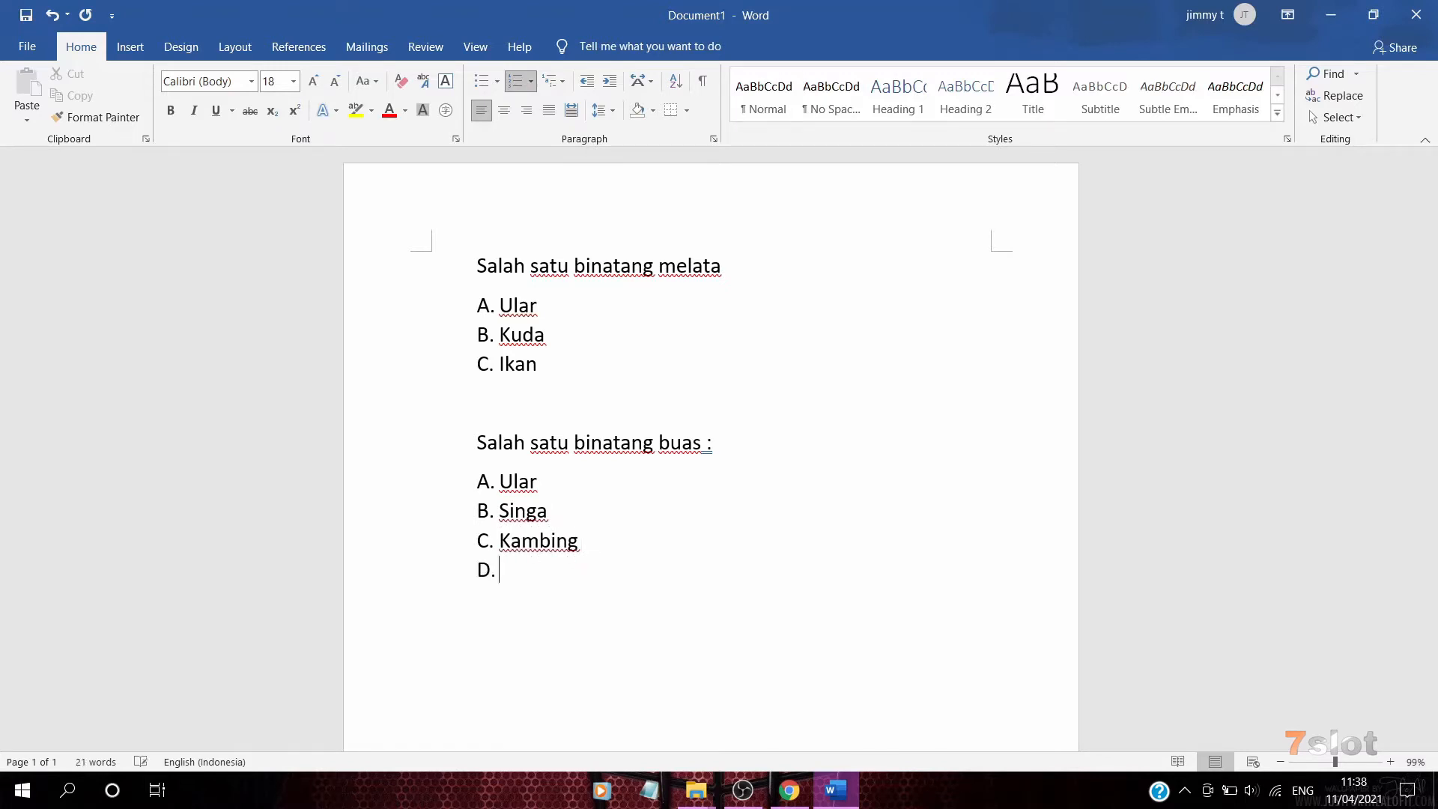
key(Return)
key(Return)
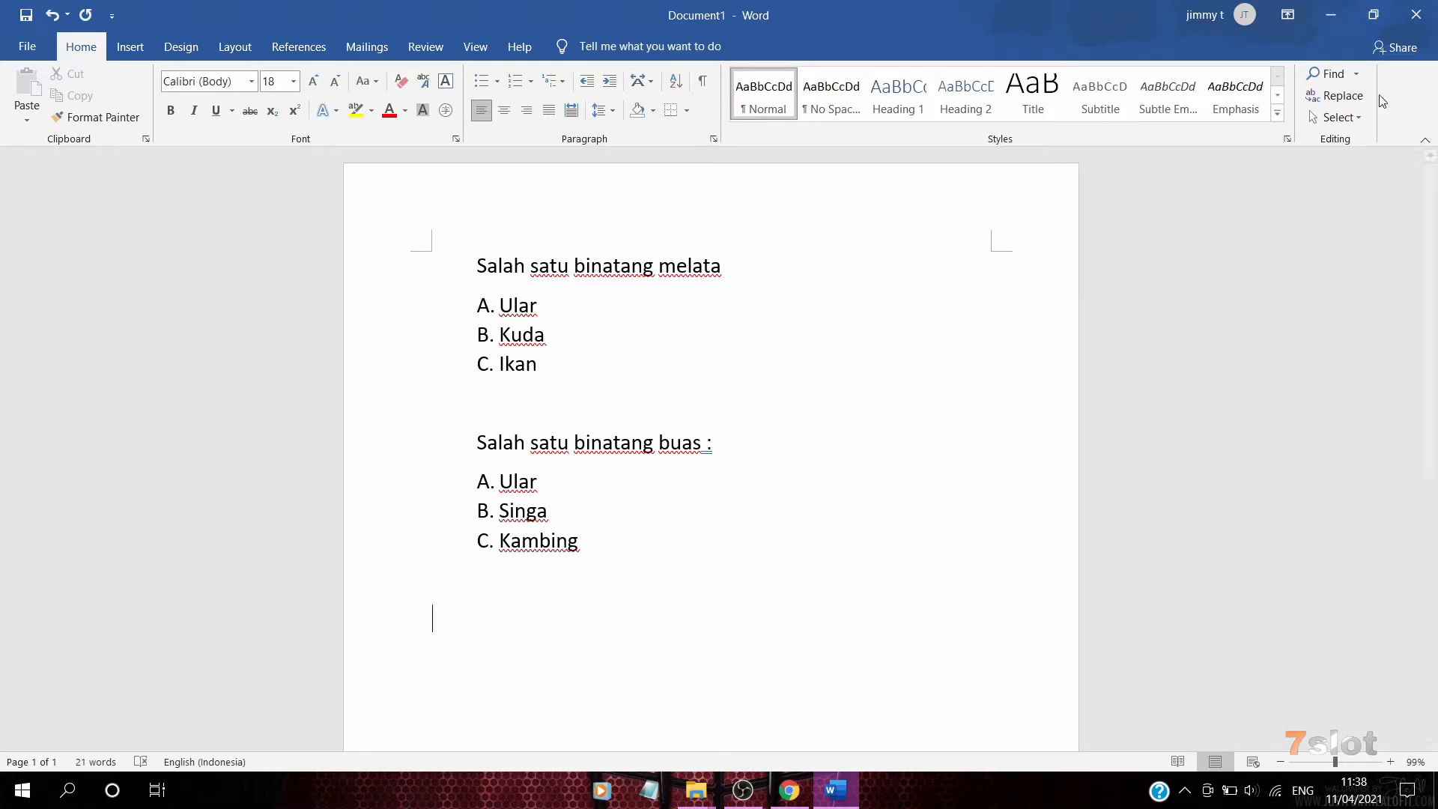
Close the document, saving it as "soal latihan kelas 2" on the D: drive
click(1418, 14)
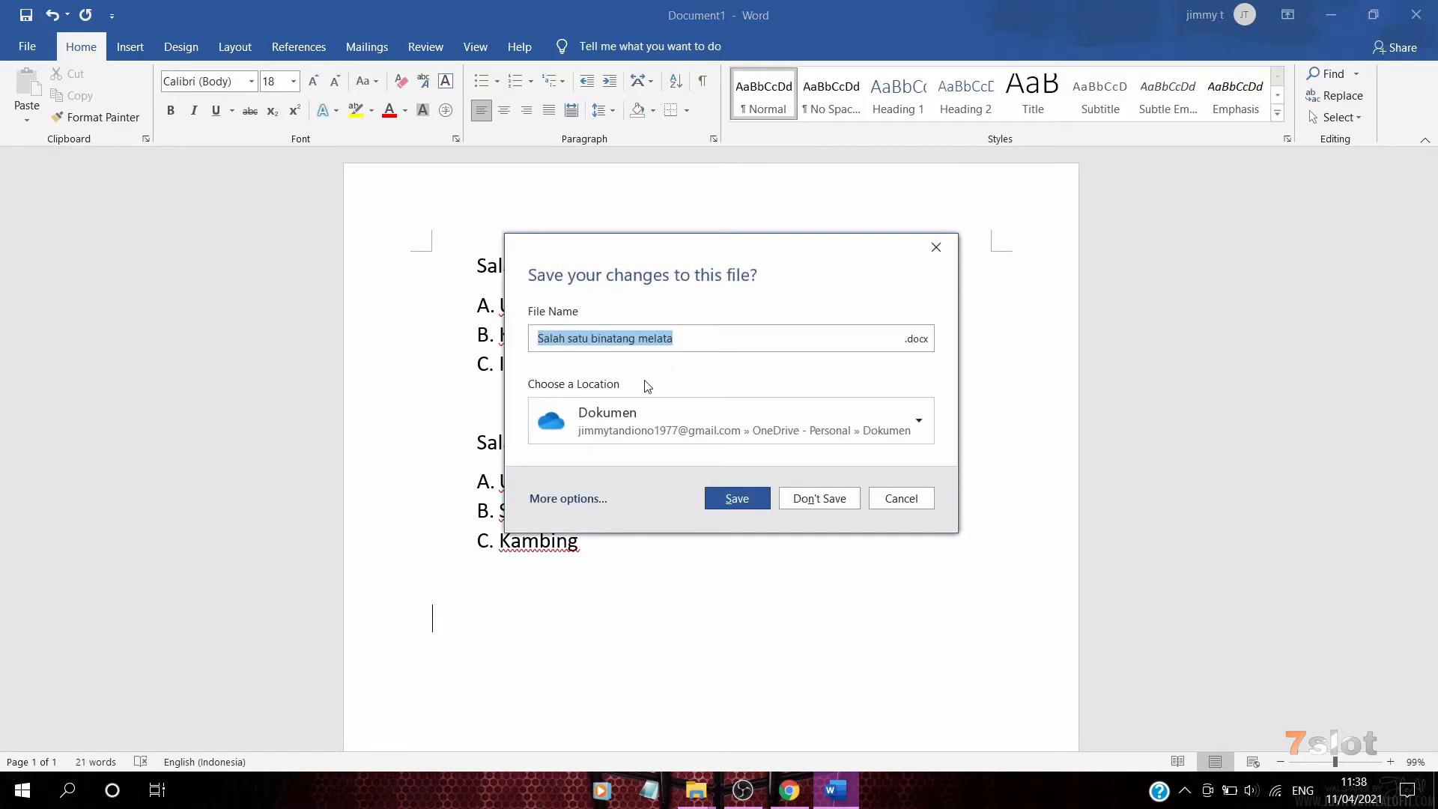
key(BackSpace)
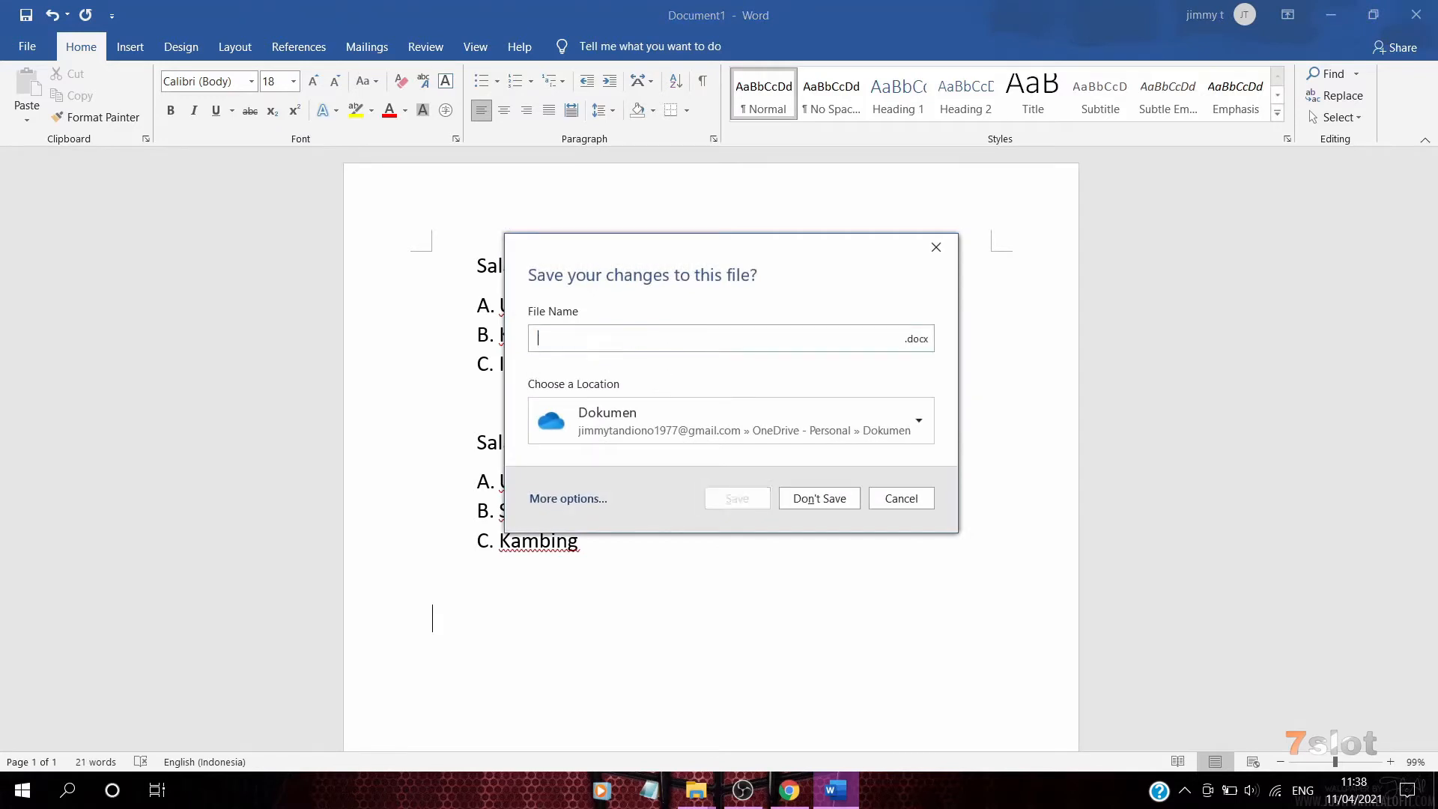
text(soal latihan kelas 2)
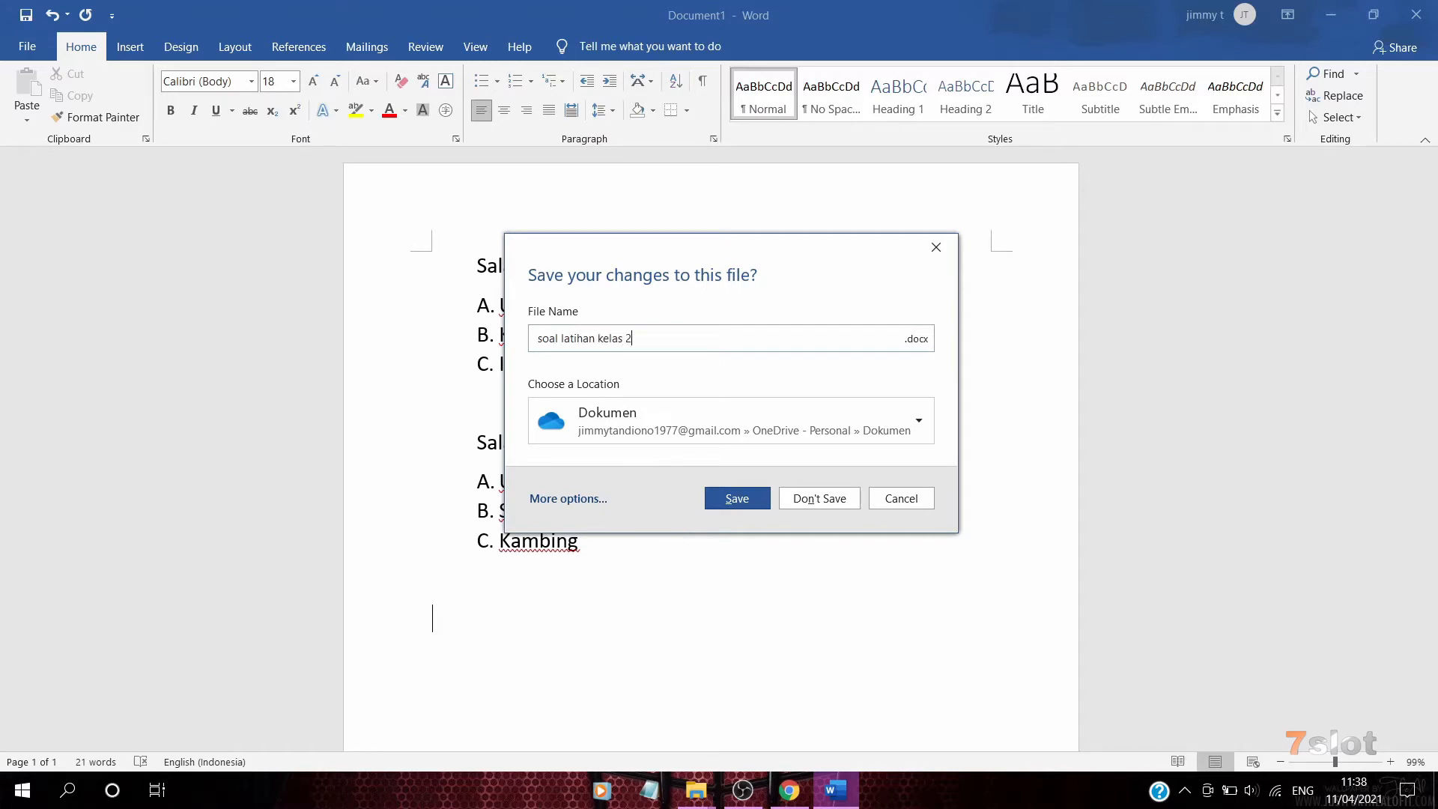
click(582, 499)
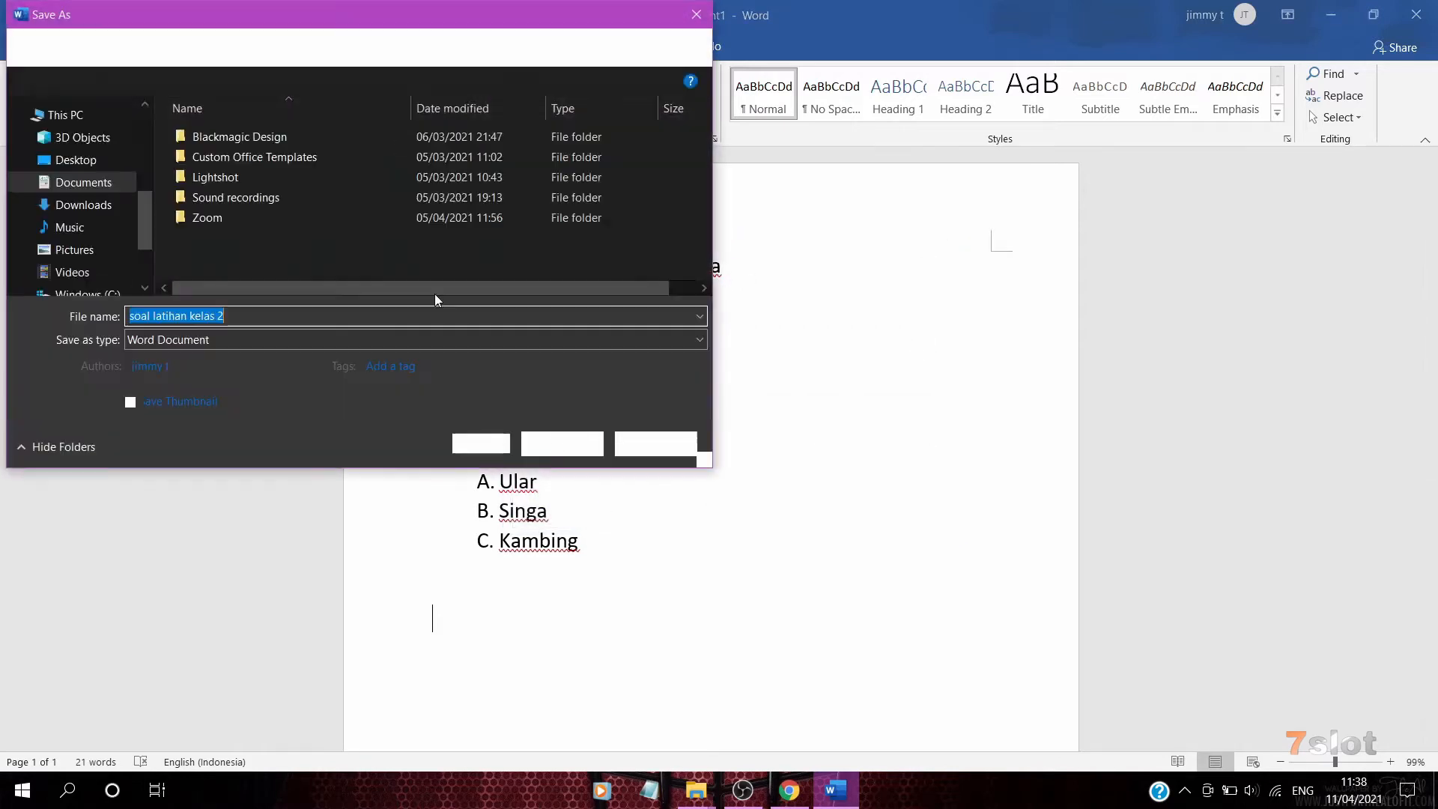
scroll(196, 202, right, 1)
scroll(97, 258, up, 1)
scroll(112, 241, down, 3)
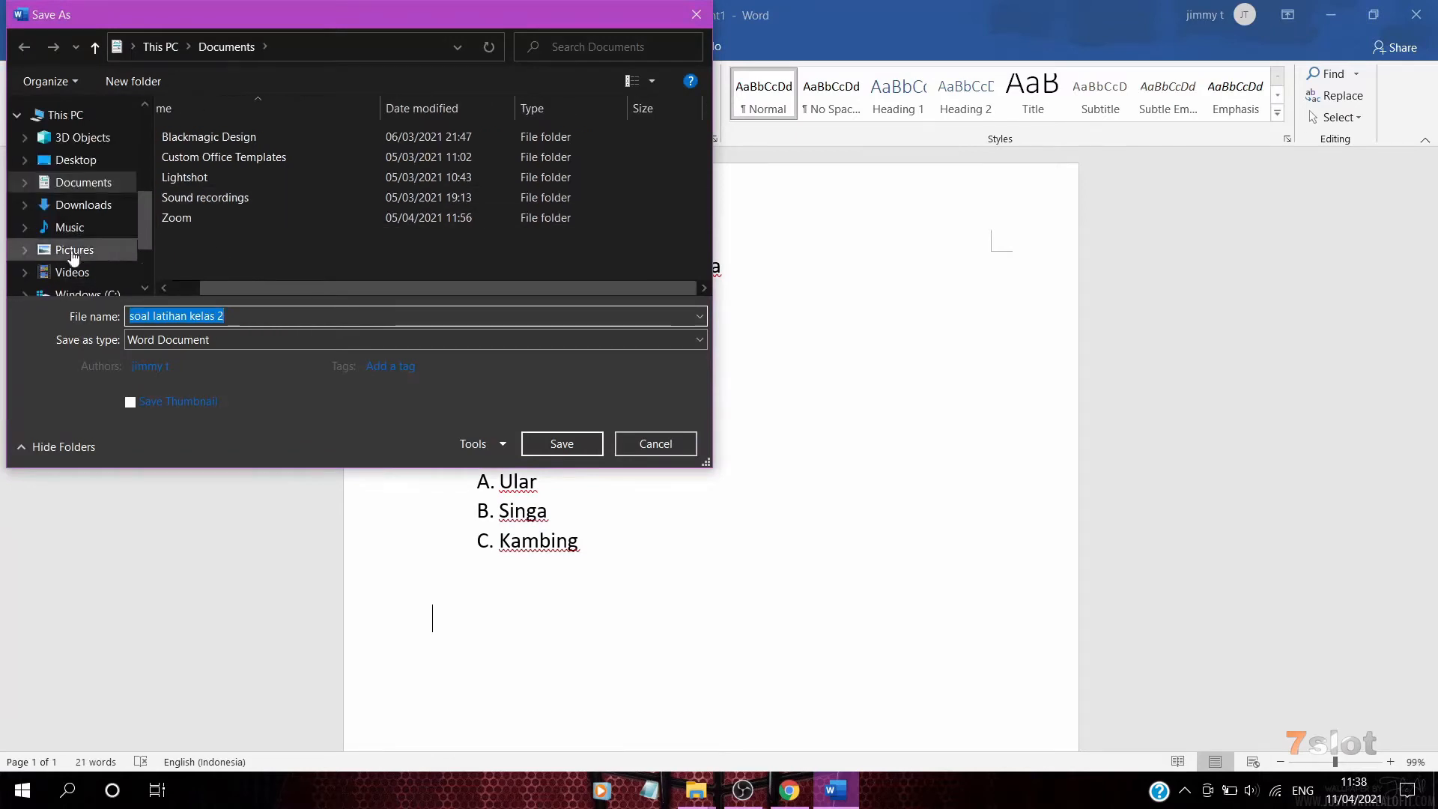
click(108, 224)
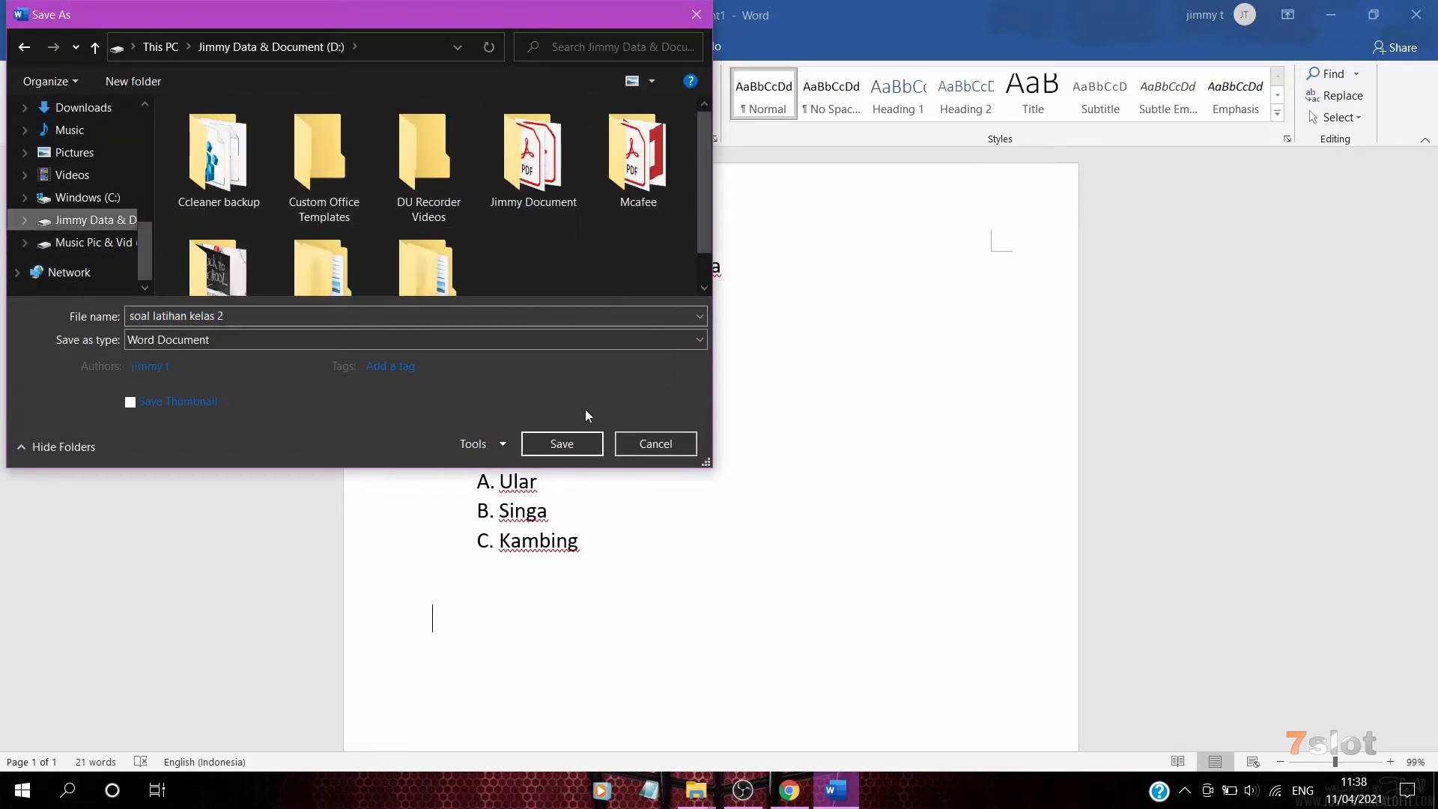
click(561, 443)
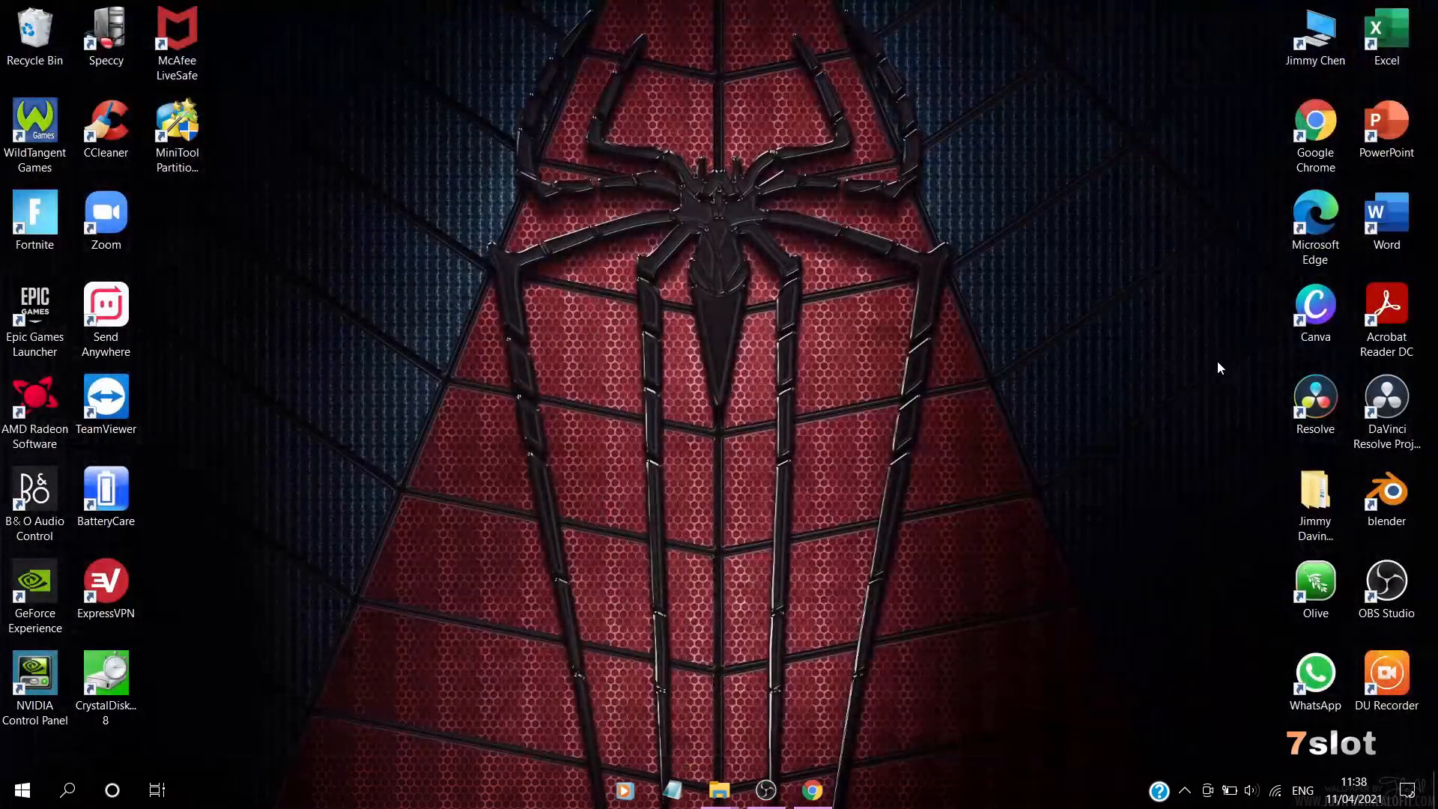
Switch to Google Chrome and open the bookmarked My Drive page of Google Drive
click(812, 789)
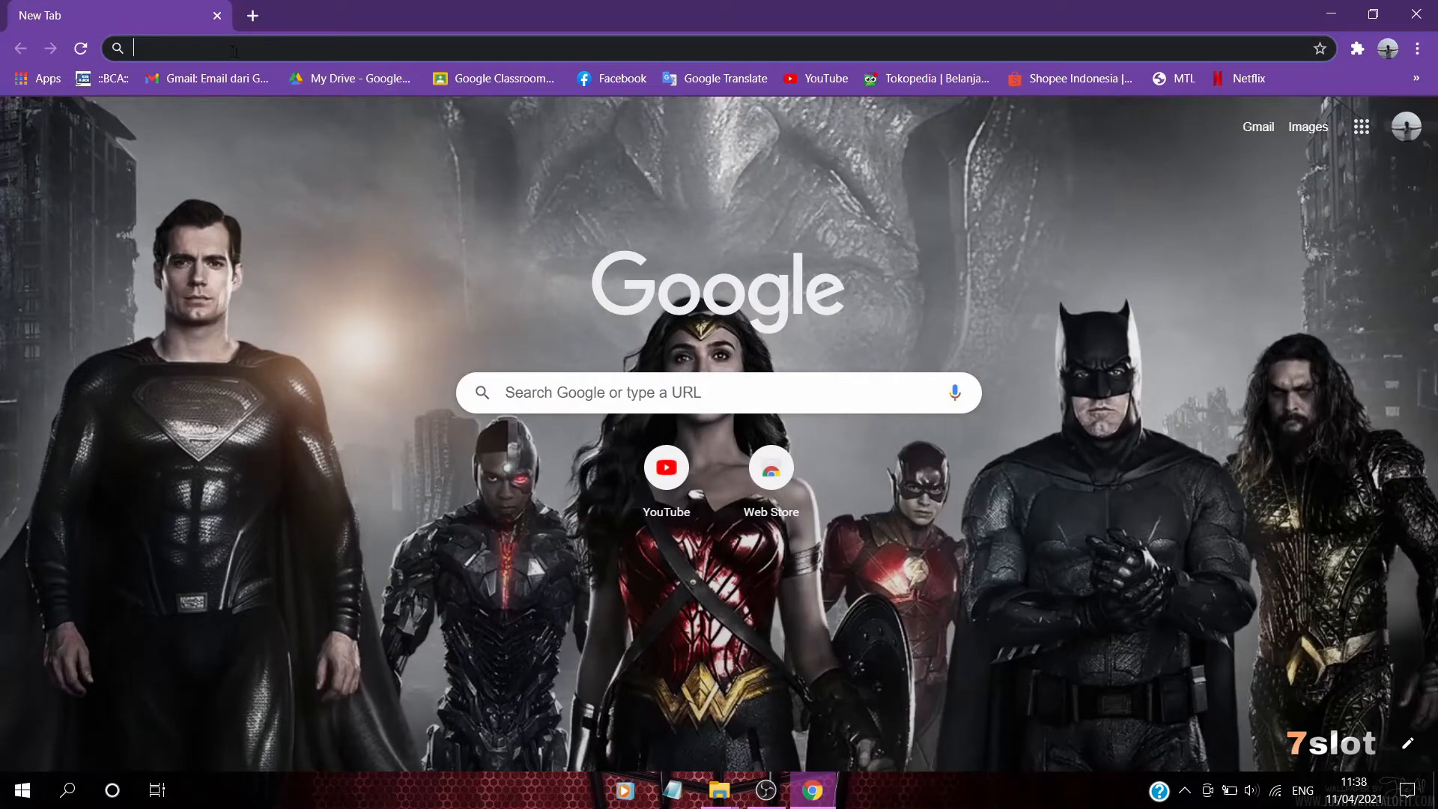
text(googl)
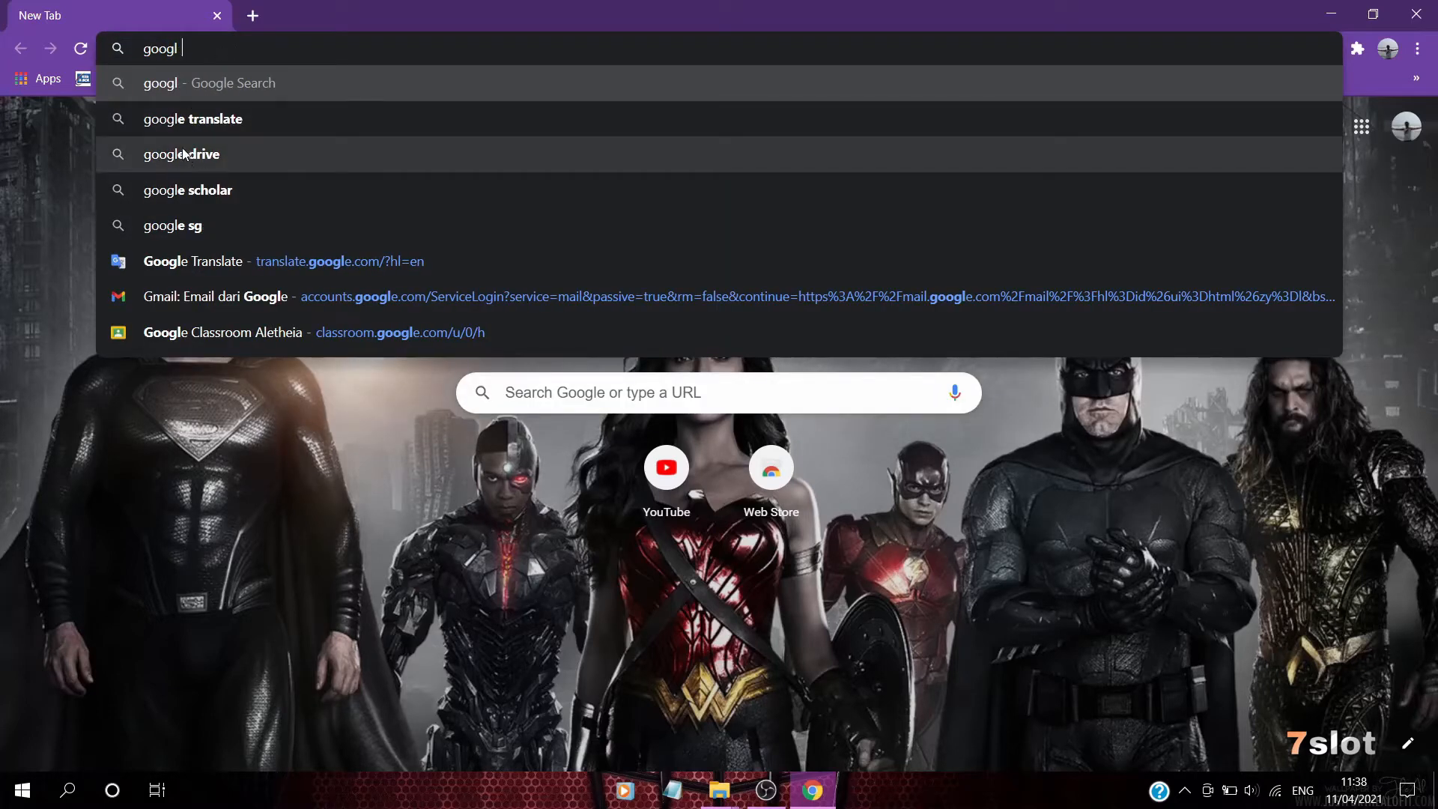
click(11, 191)
click(366, 82)
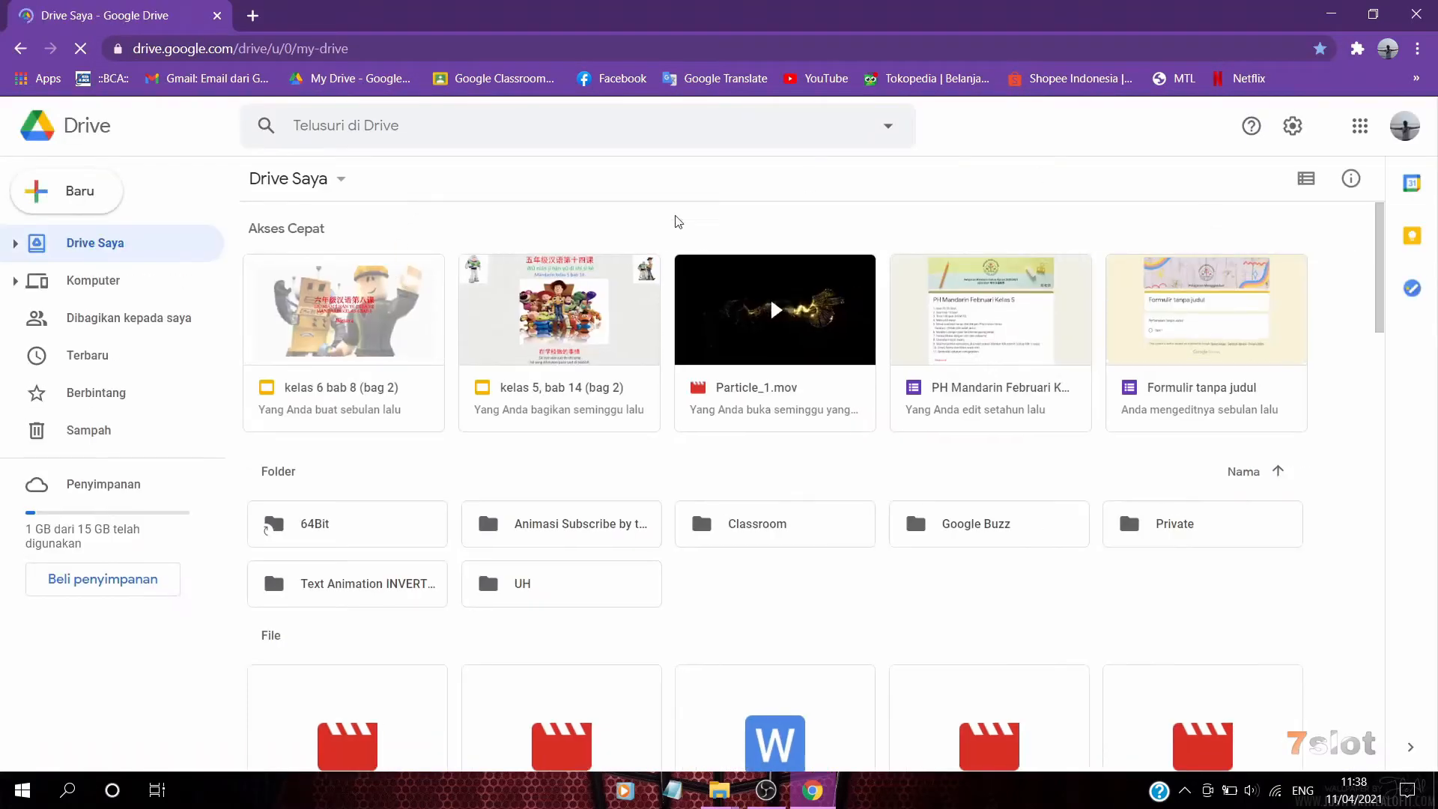
scroll(610, 408, down, 2)
scroll(659, 372, up, 2)
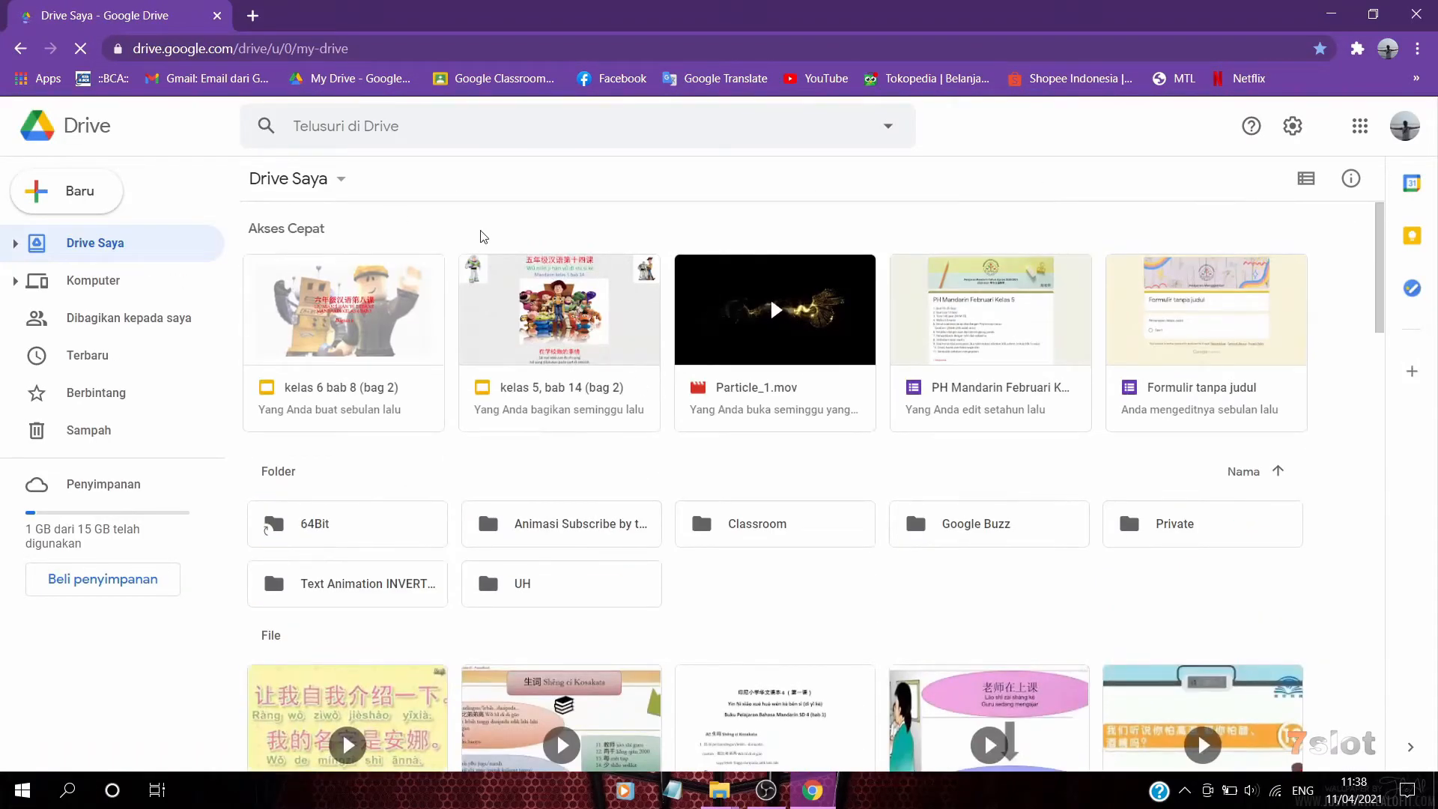
Create a new blank Google Form in My Drive
click(339, 180)
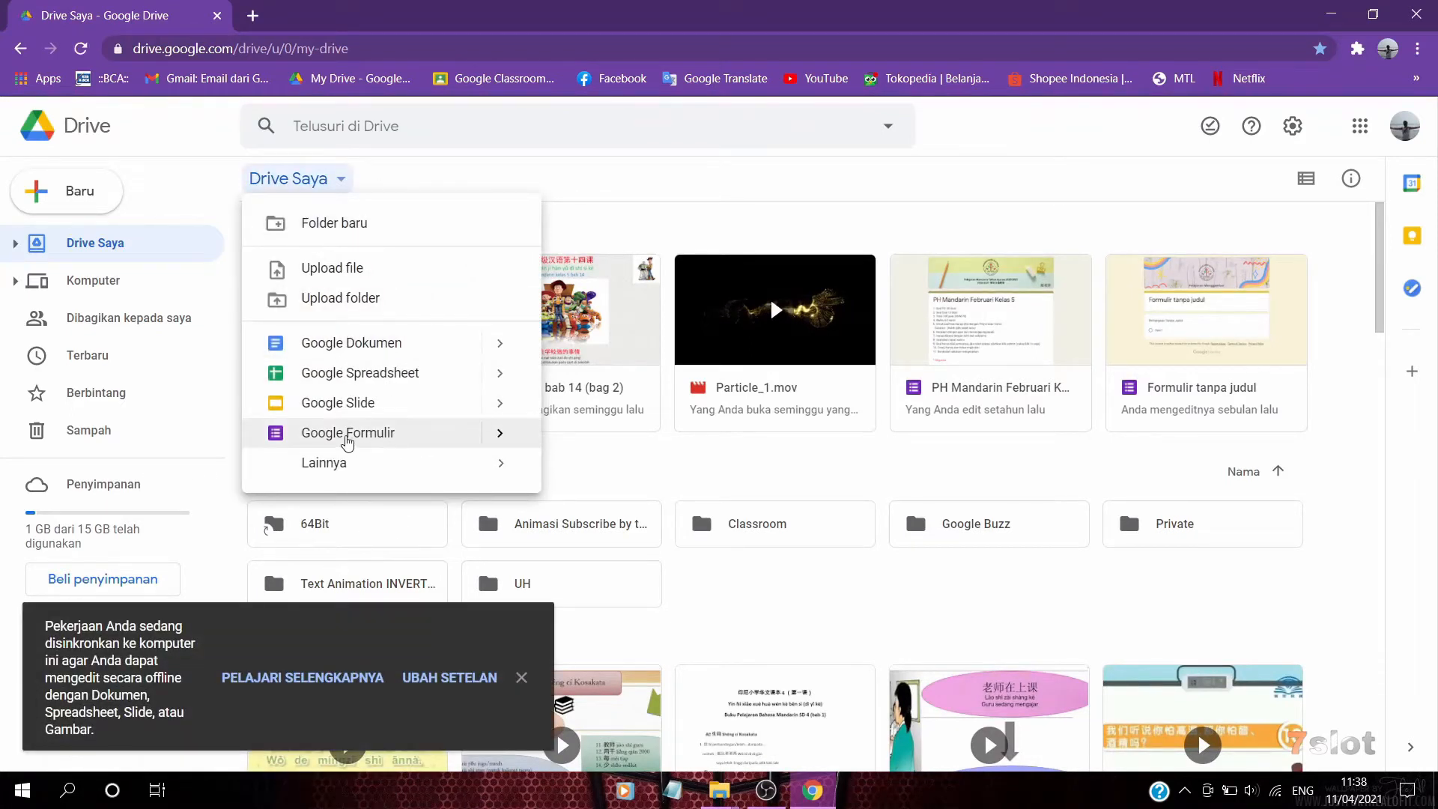
click(341, 181)
click(337, 180)
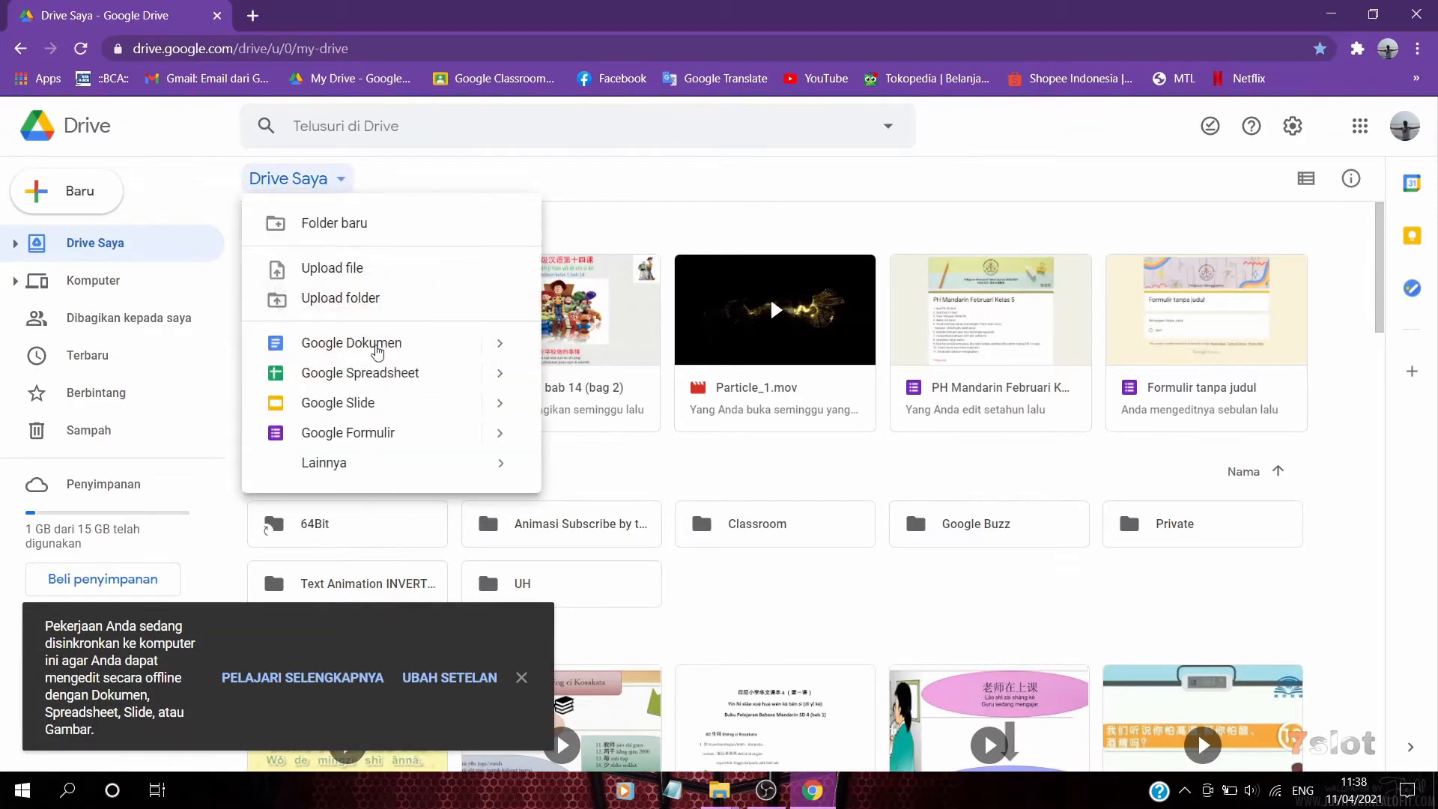
click(376, 448)
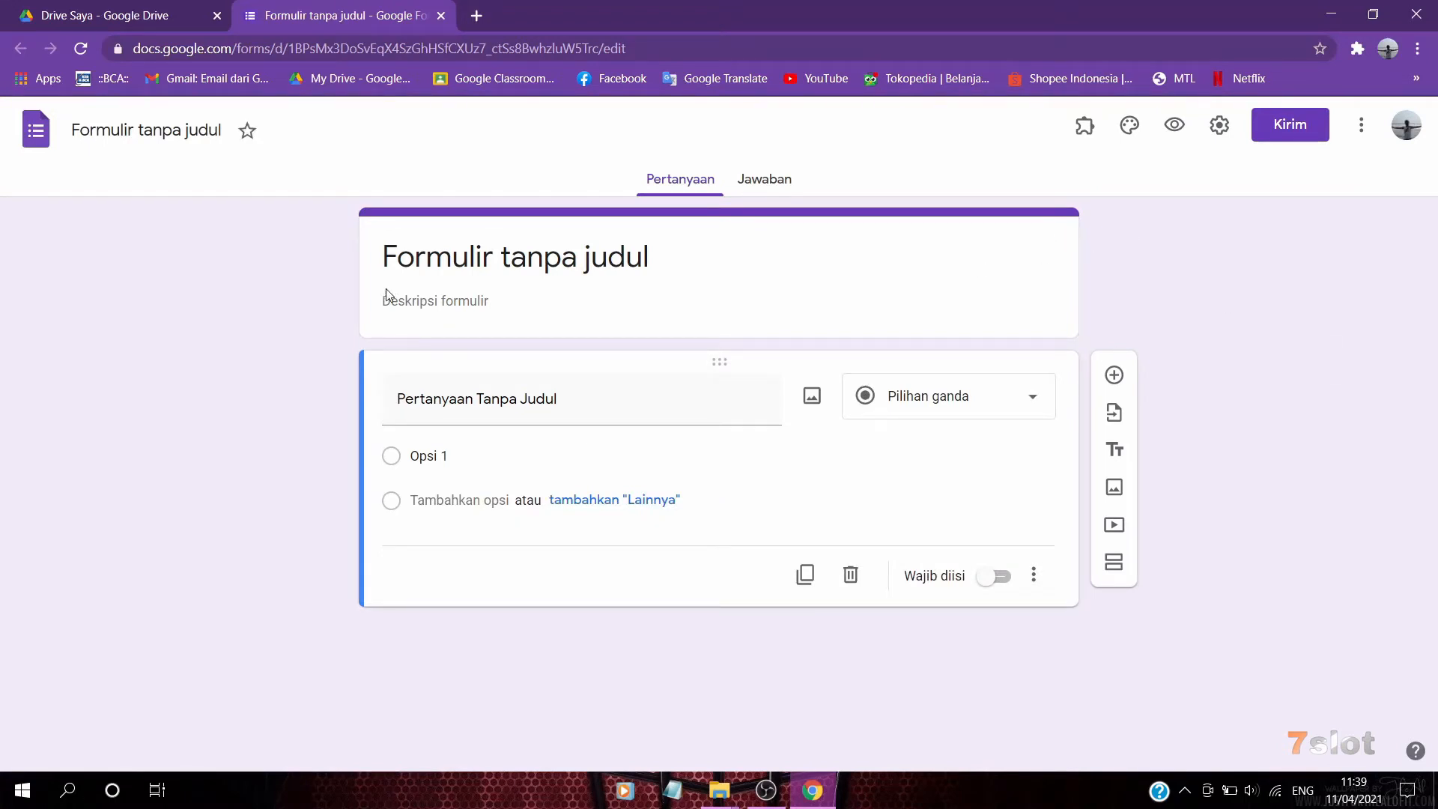
Replace the form's title with "Soal latihan kelas 2"
click(467, 264)
key(BackSpace)
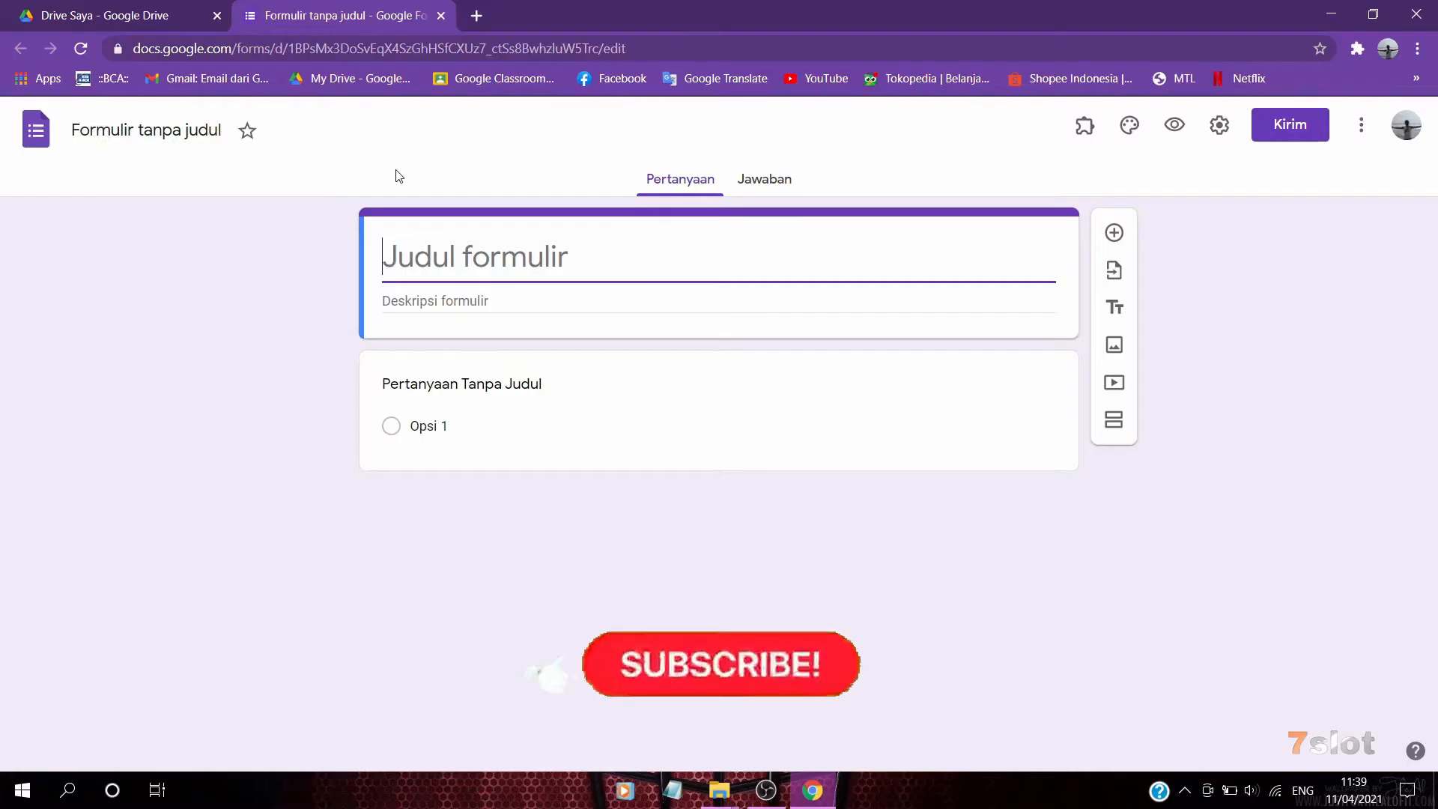
text(Soal la)
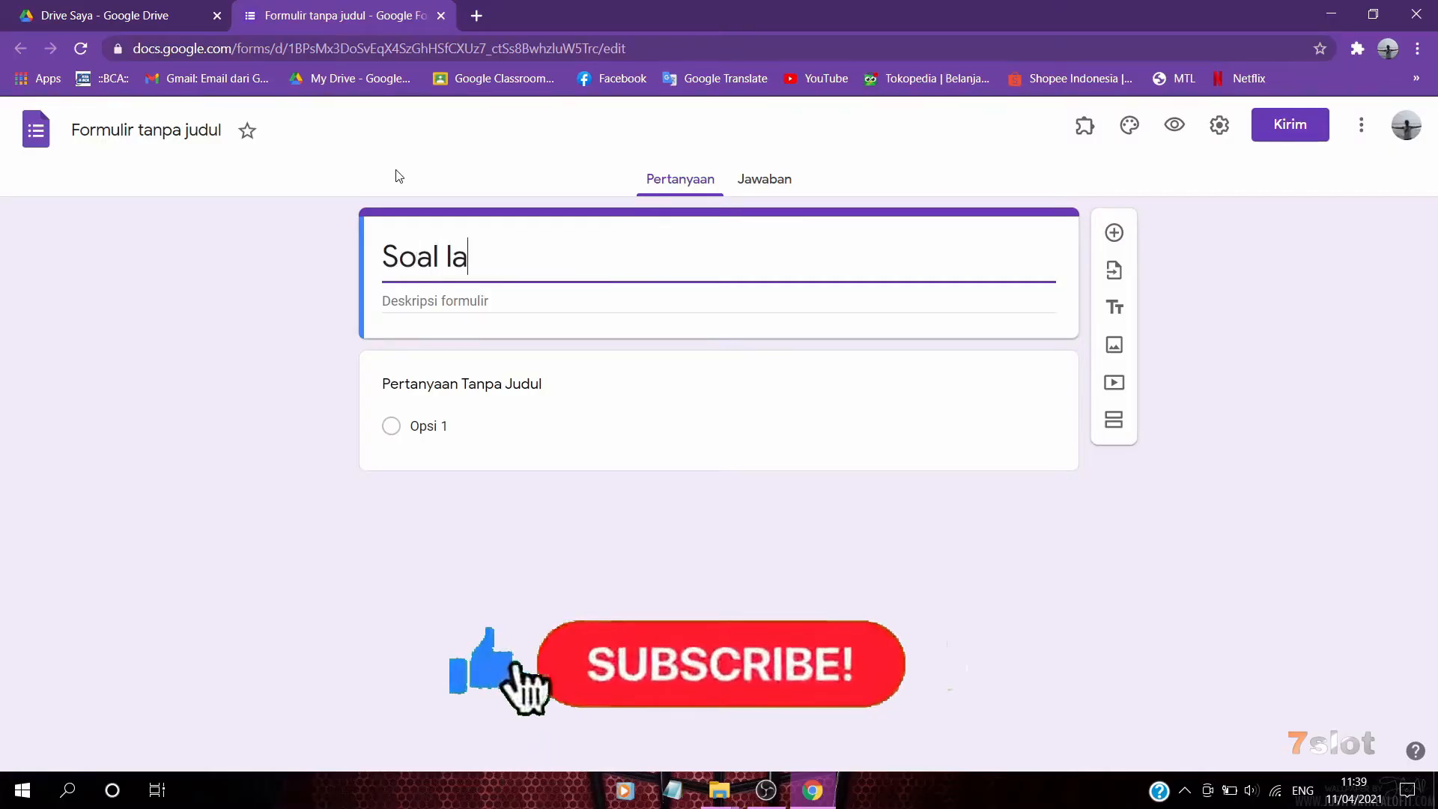
text(tihan kelas 2)
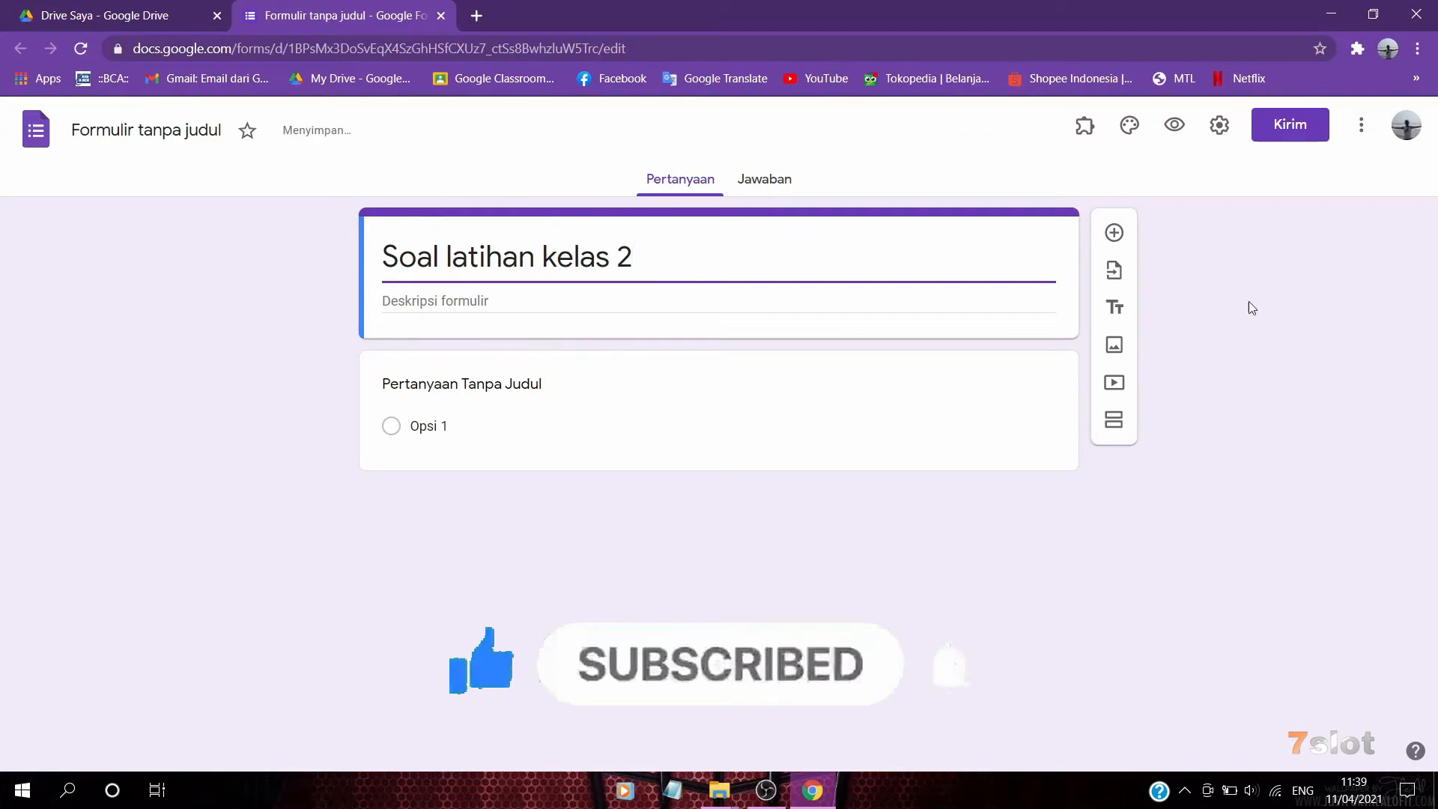
drag(1250, 303, 1299, 334)
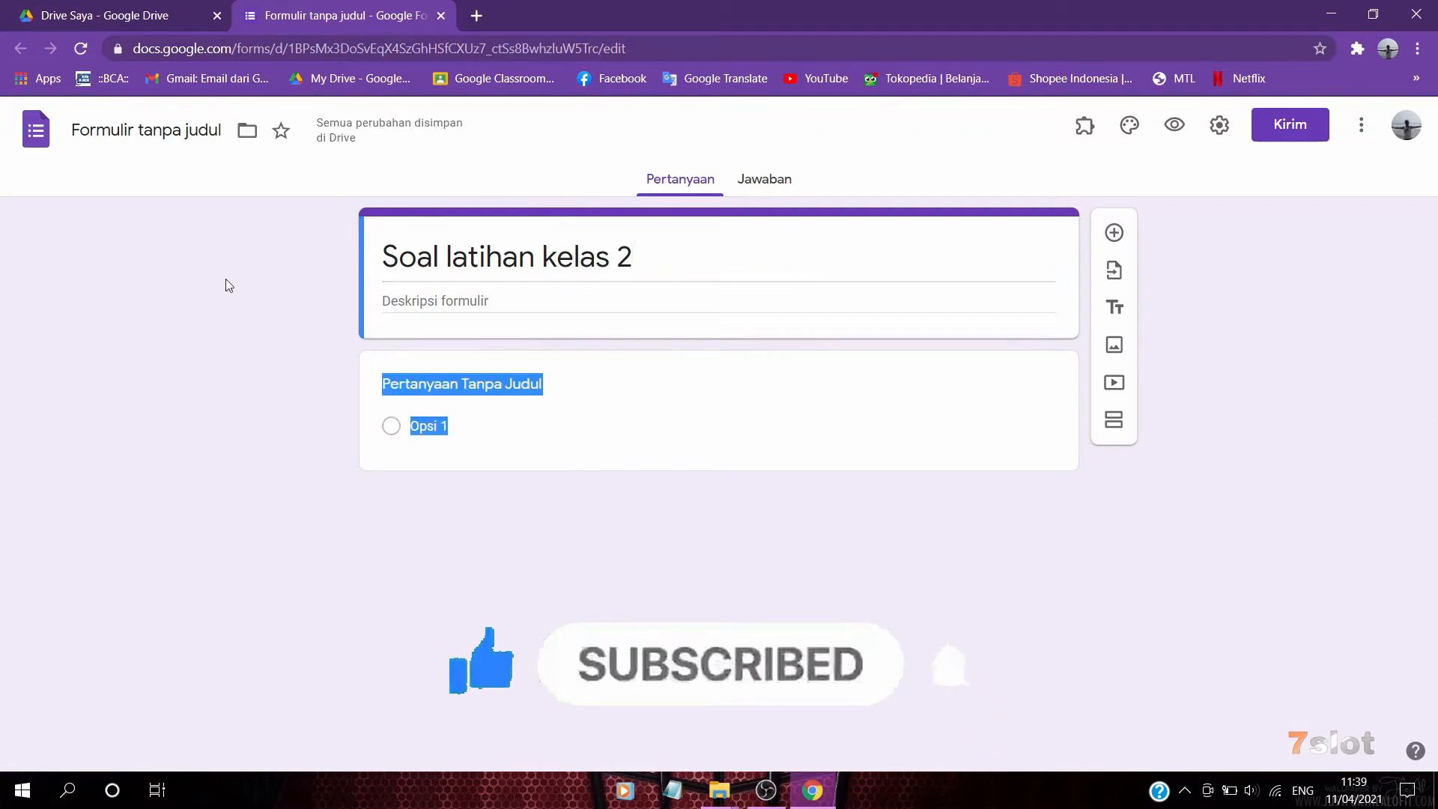
click(1298, 377)
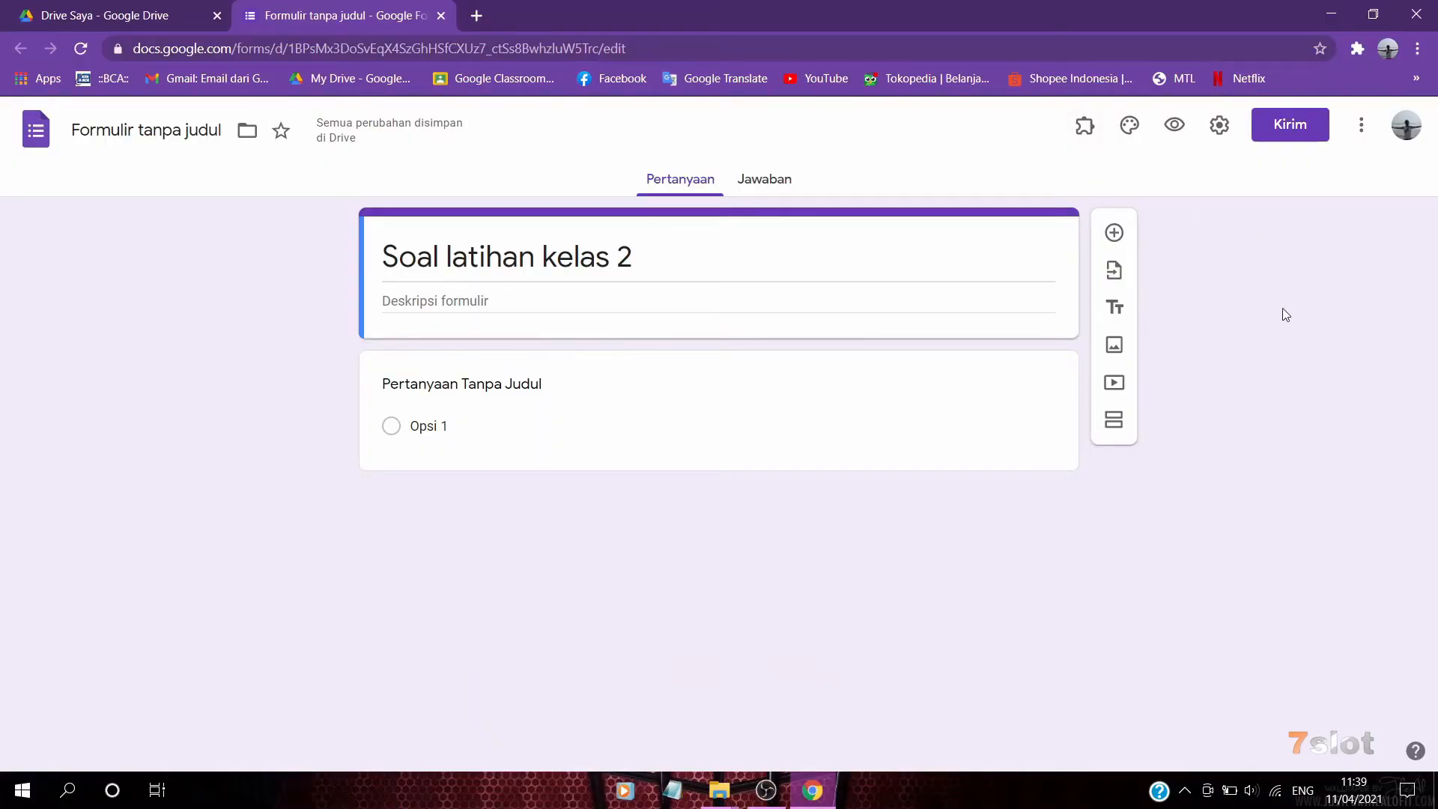
Search the Google Workspace Marketplace add-ons for "form builder"
click(1362, 127)
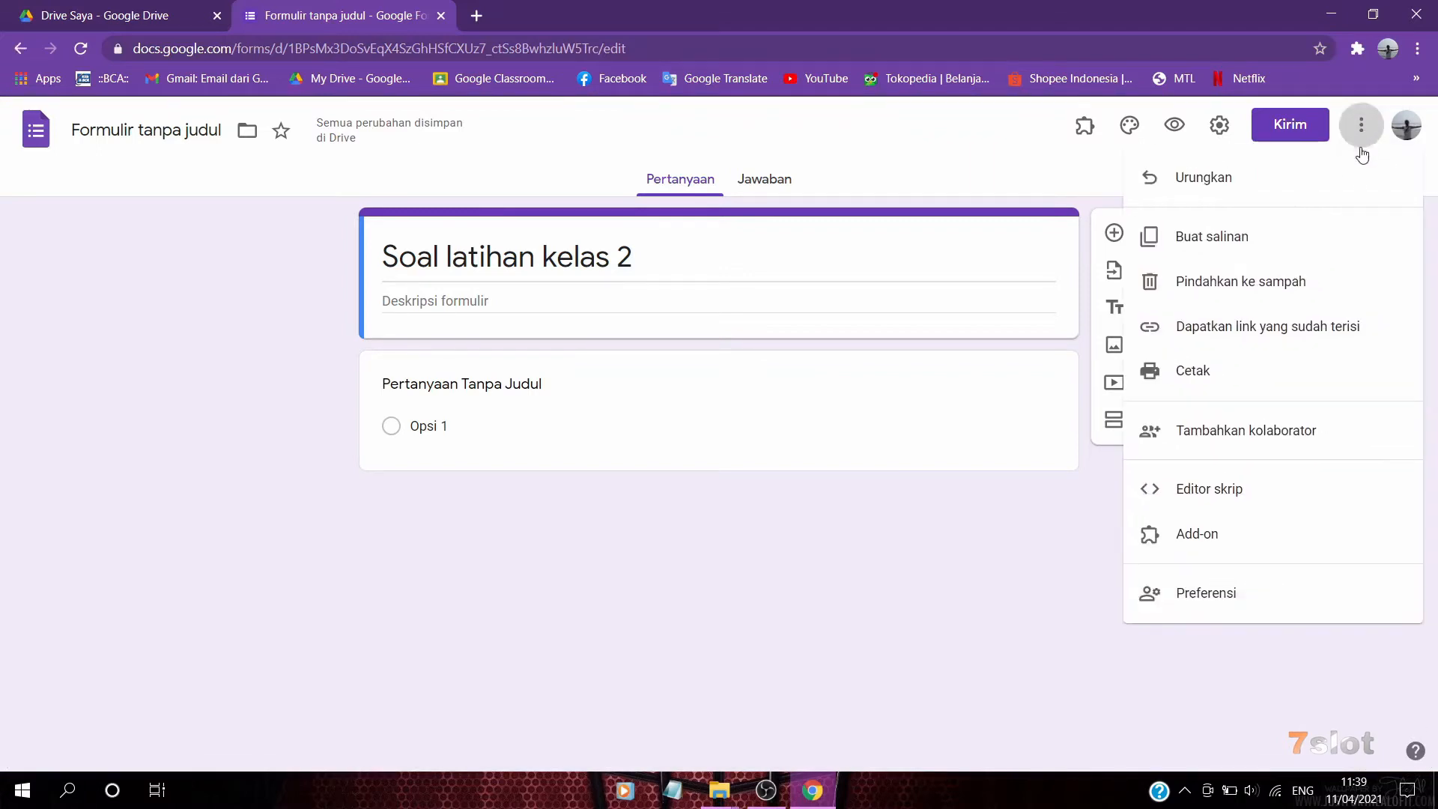
click(1208, 546)
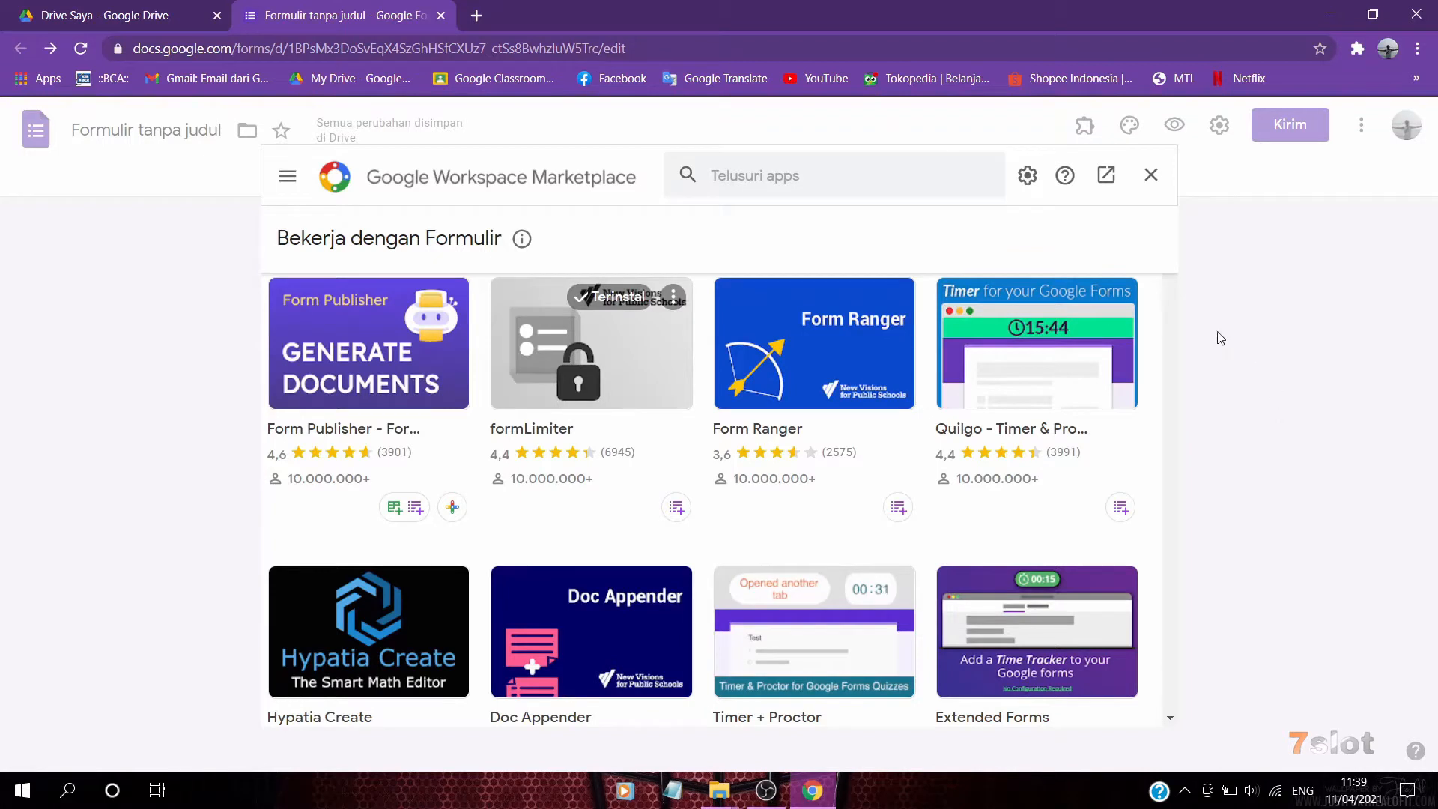
click(765, 171)
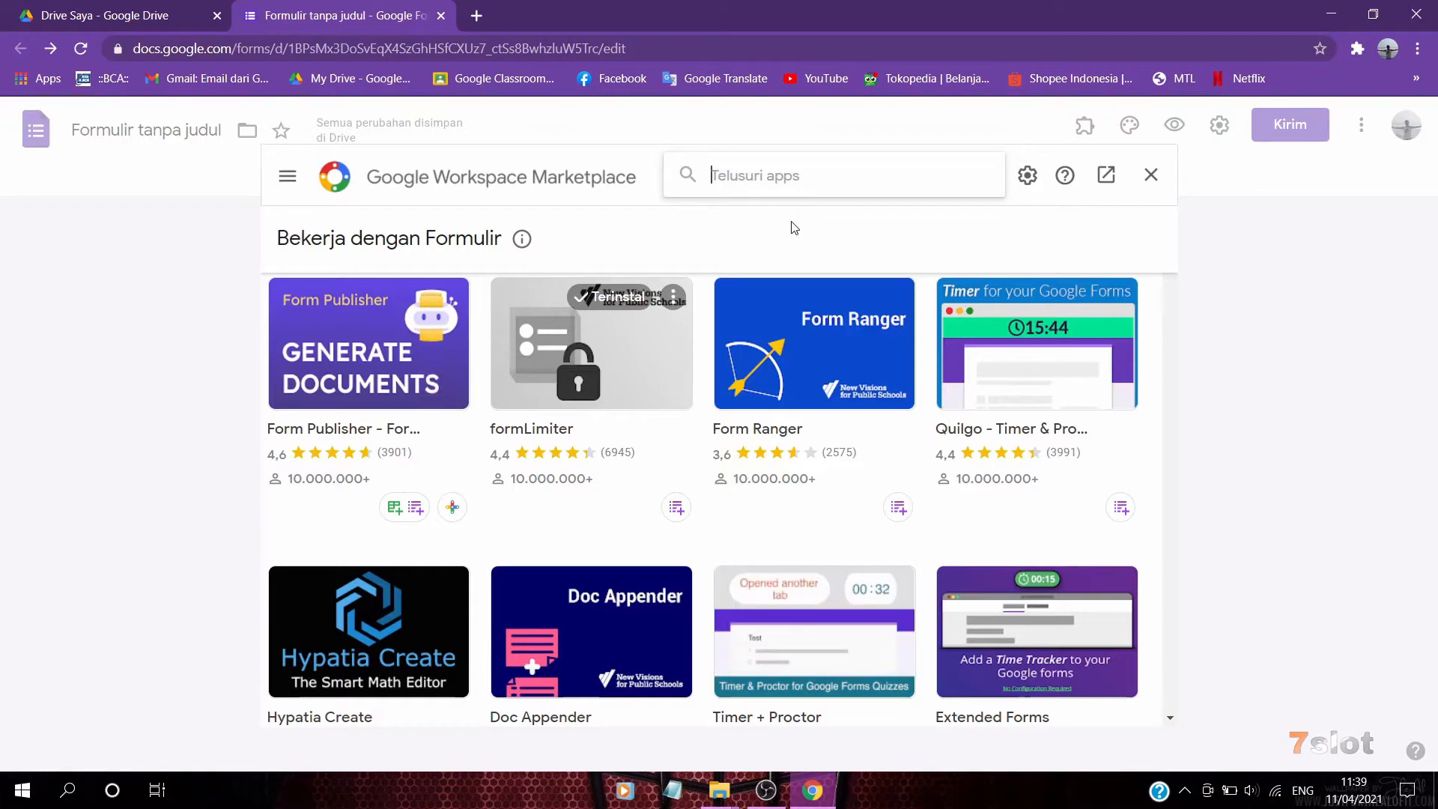
text(form b)
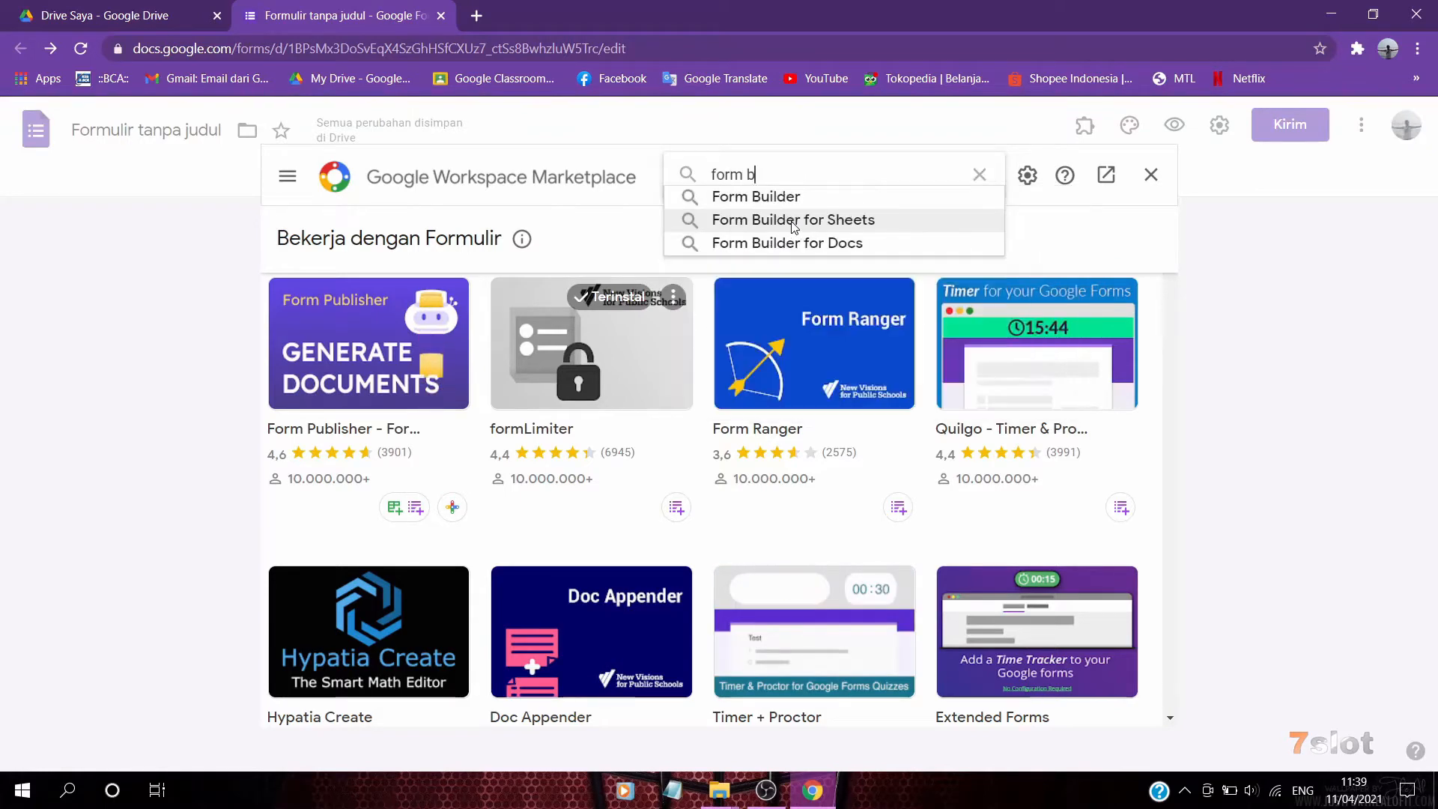
text(uilder)
key(Return)
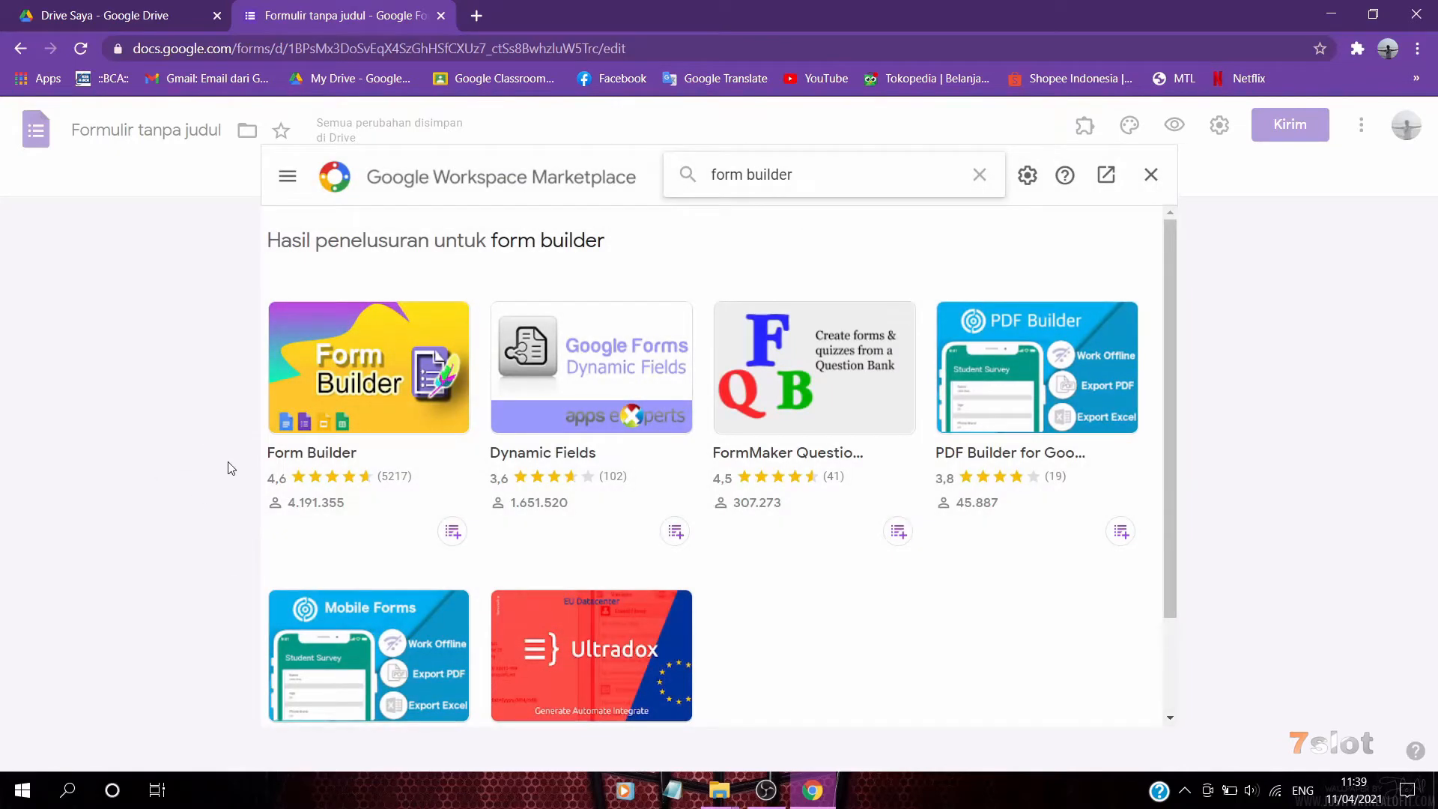
Install the Form Builder add-on by Jivrus Technologies, granting it access with the signed-in Google account, and close the Marketplace
click(370, 408)
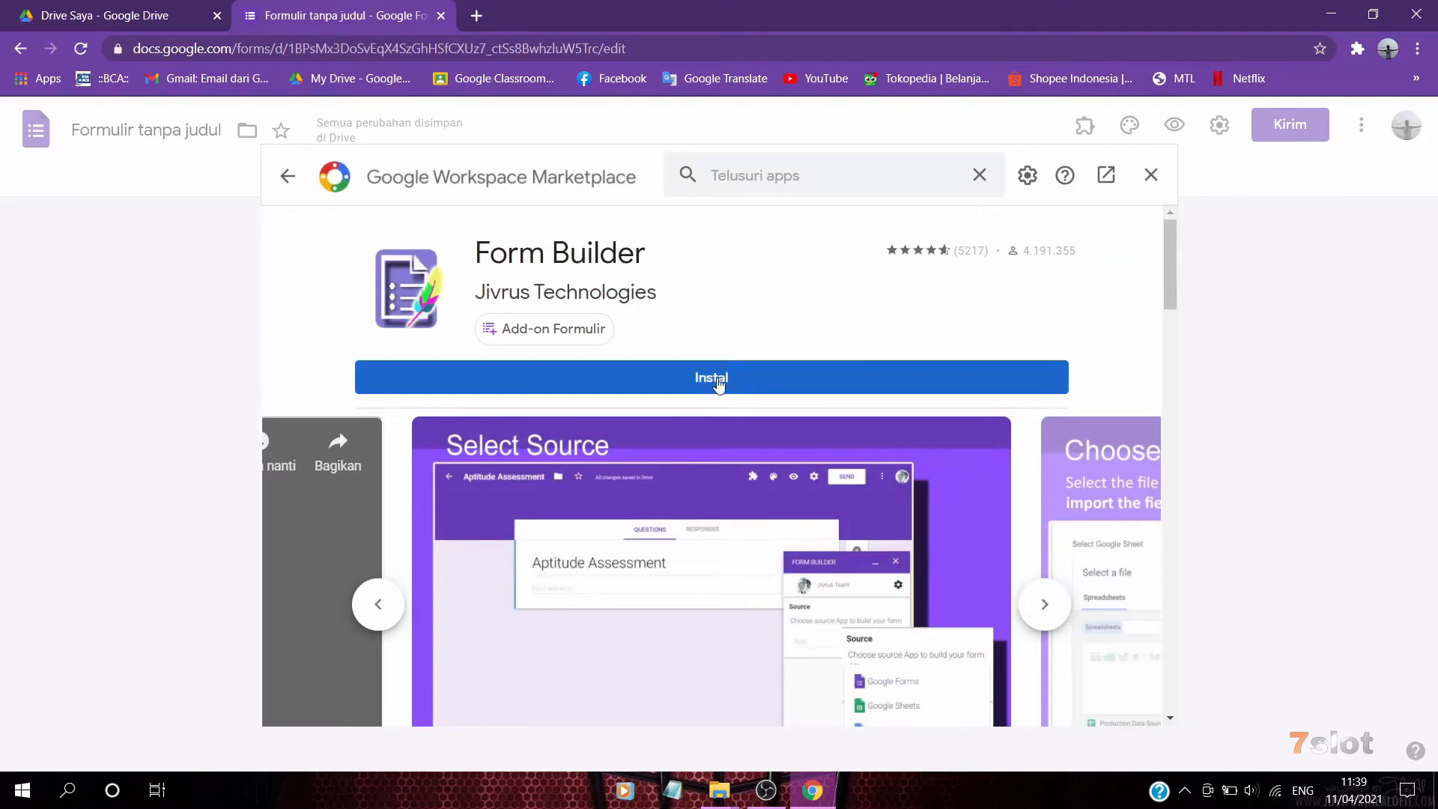
click(717, 382)
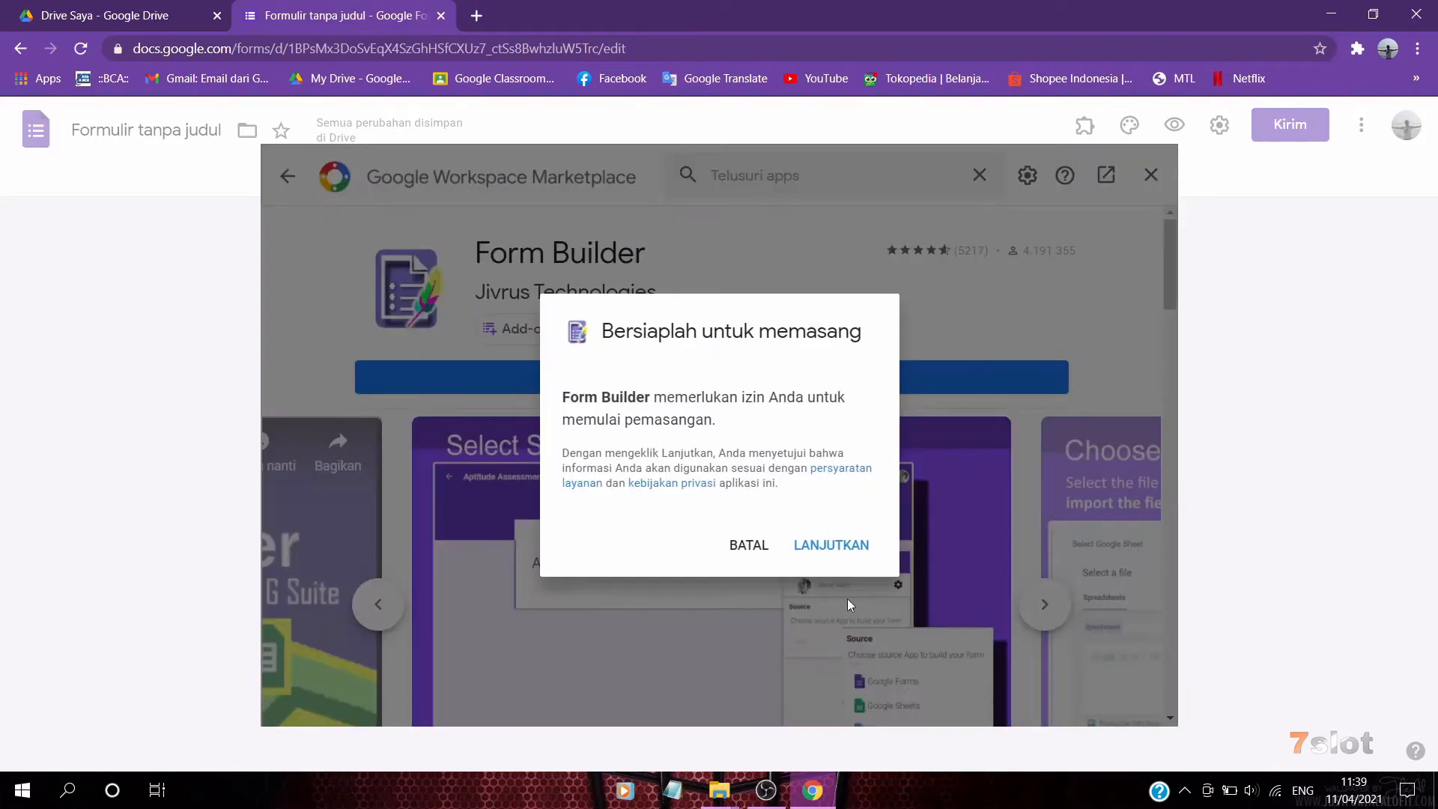
click(837, 553)
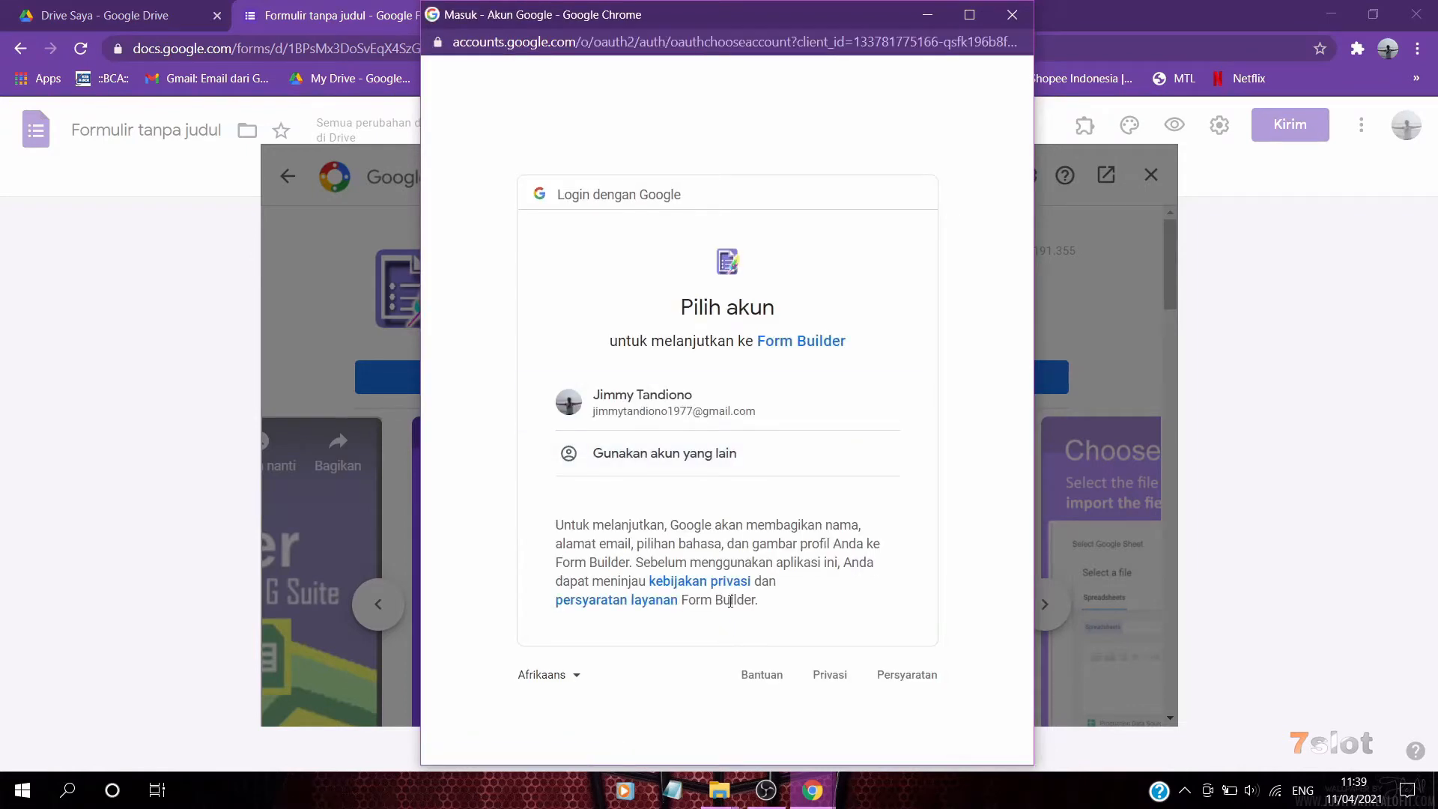
click(642, 405)
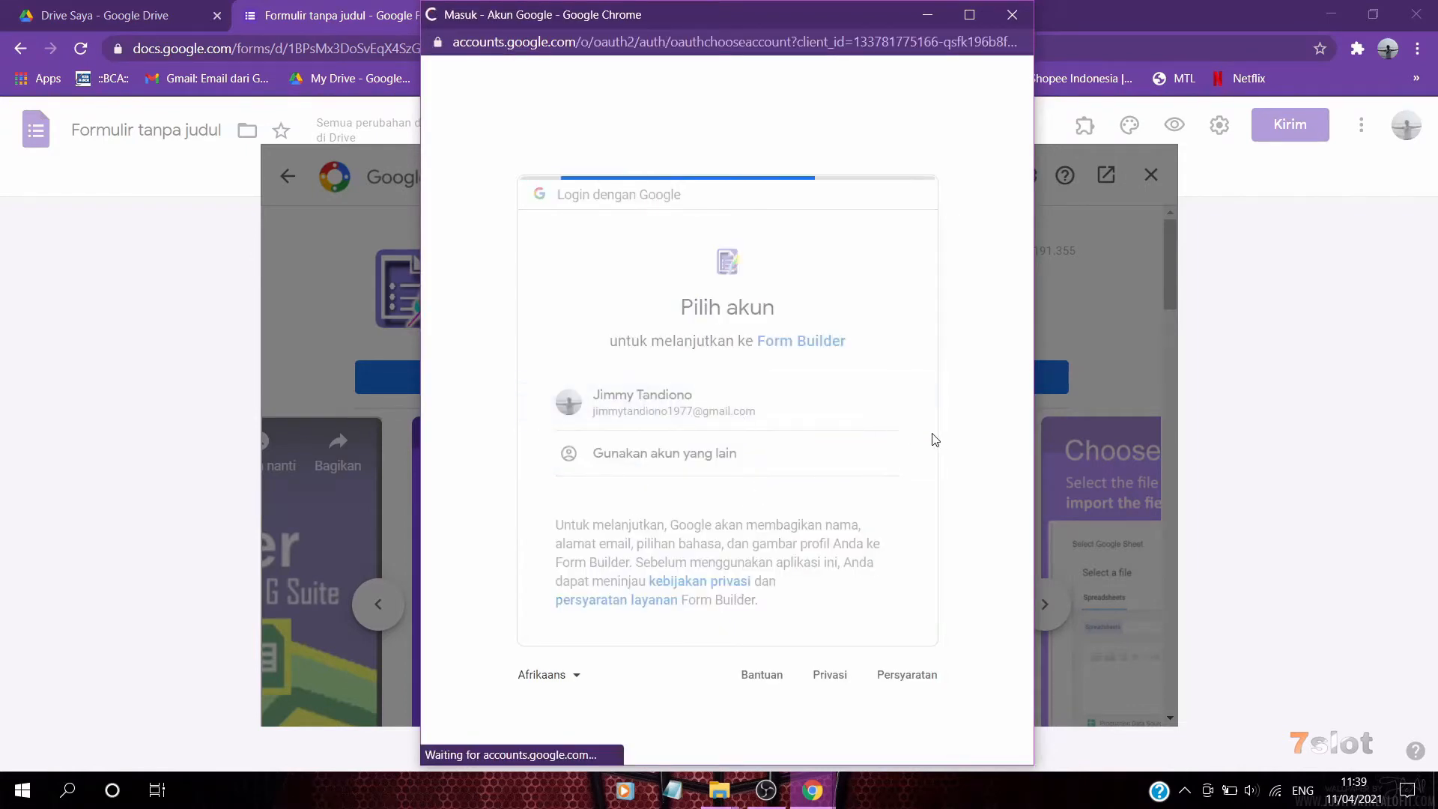
scroll(667, 558, down, 7)
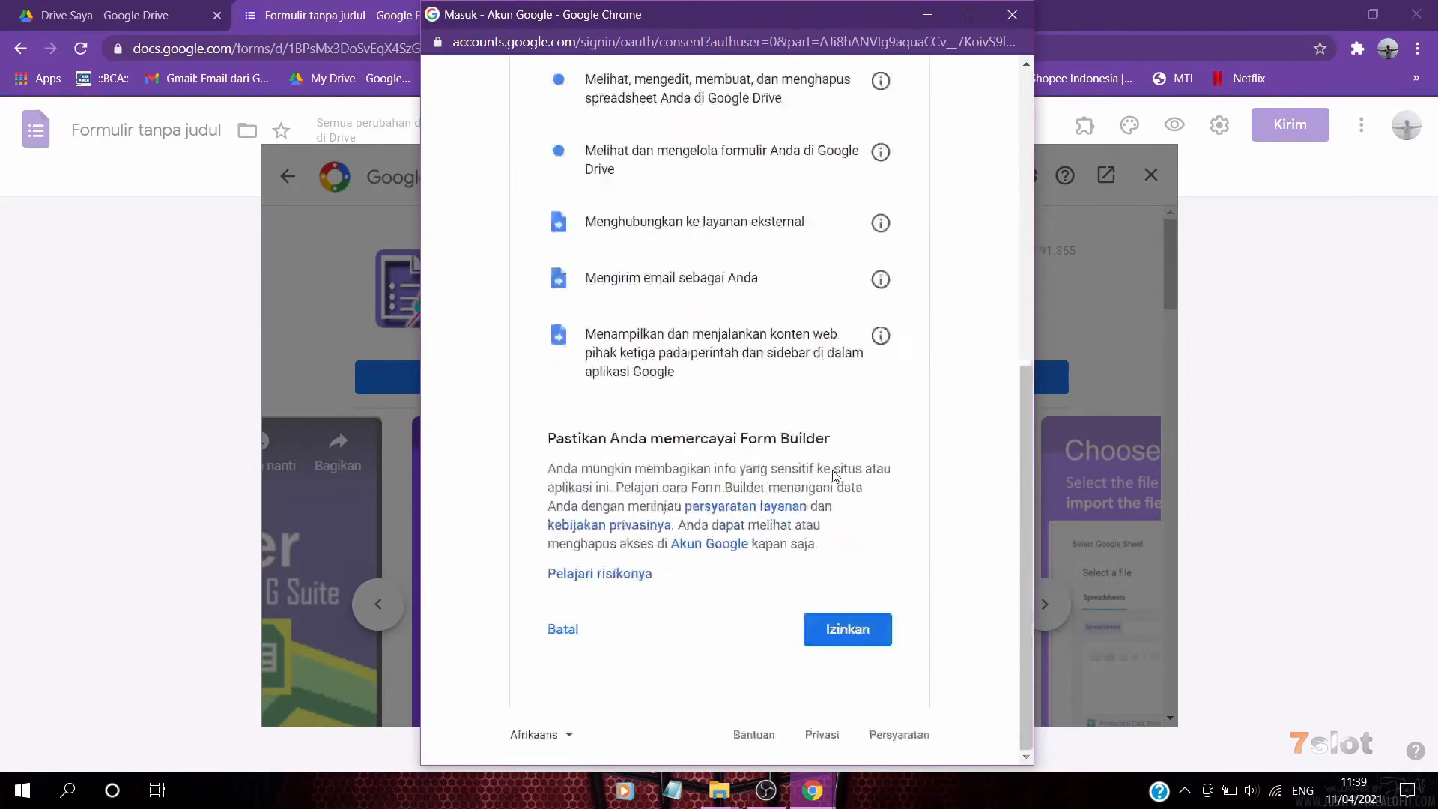
click(860, 641)
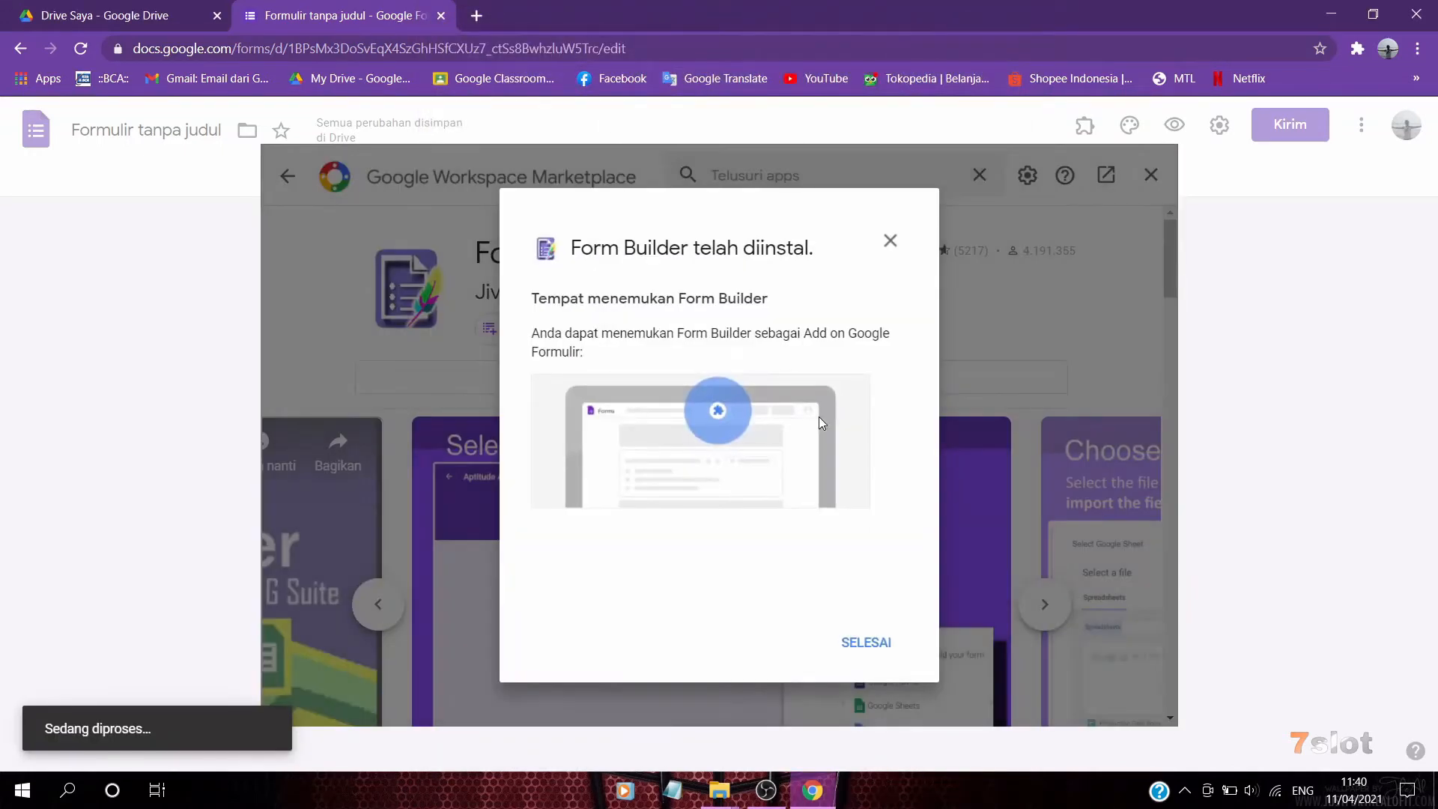
click(895, 658)
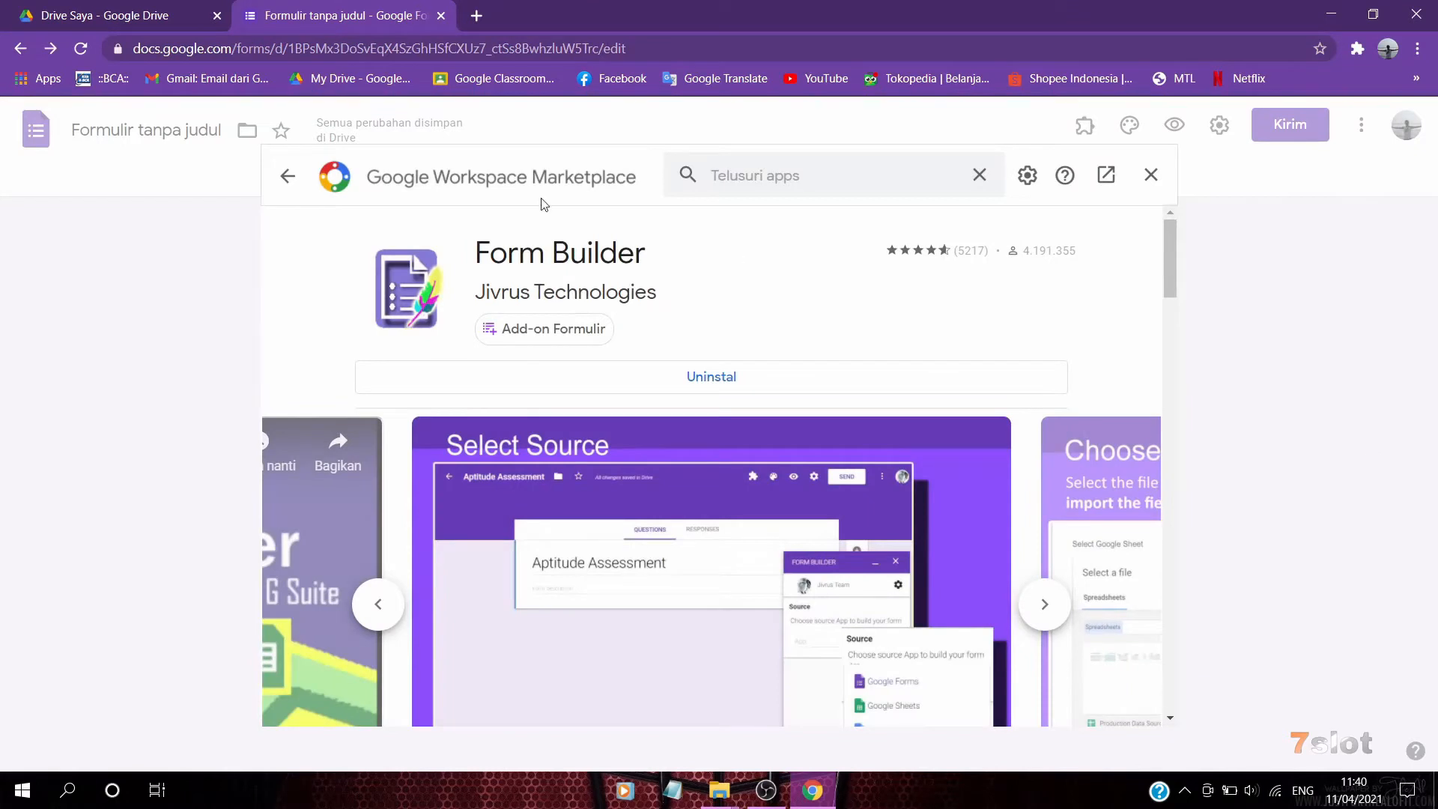
click(1151, 177)
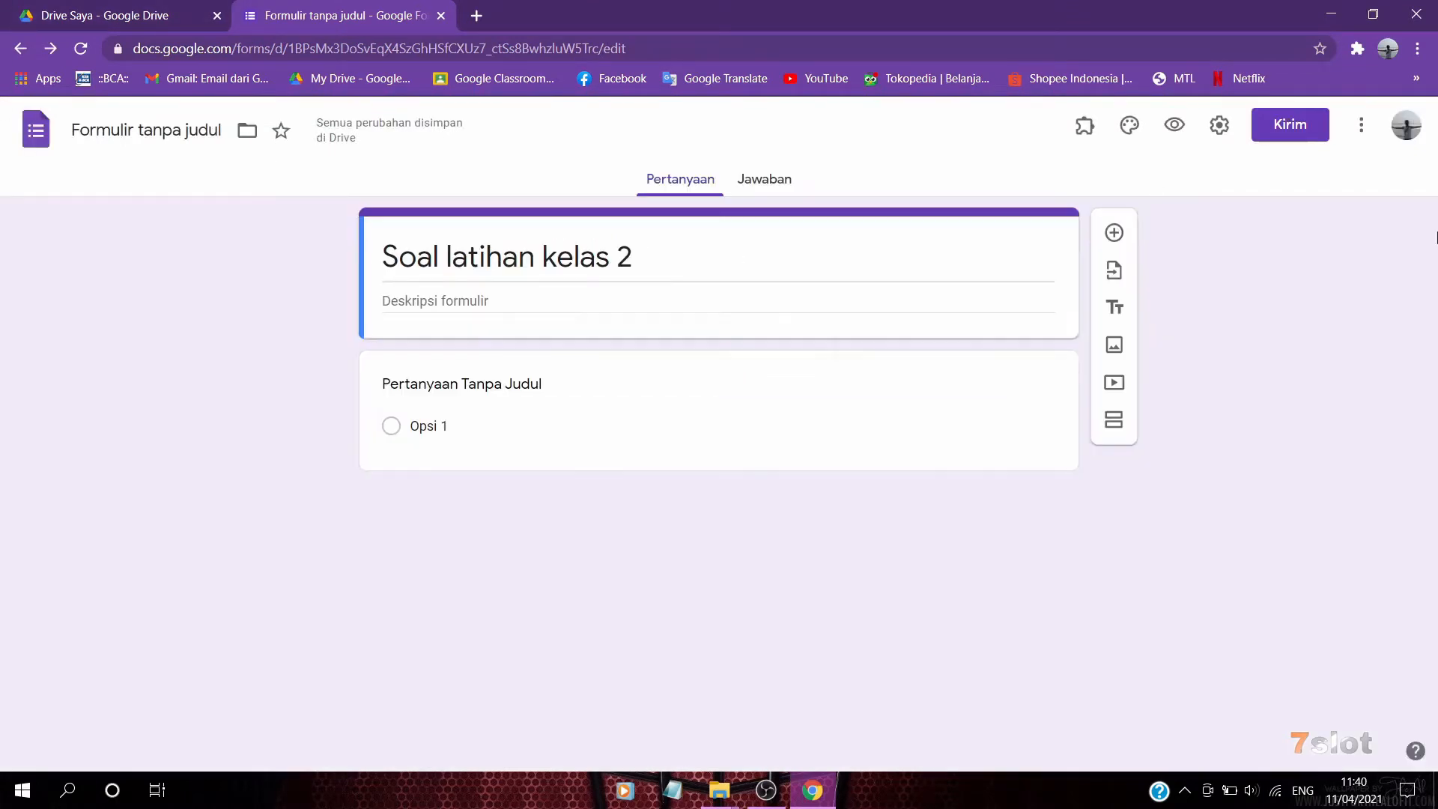
Start the Form Builder add-on in the form
click(1082, 136)
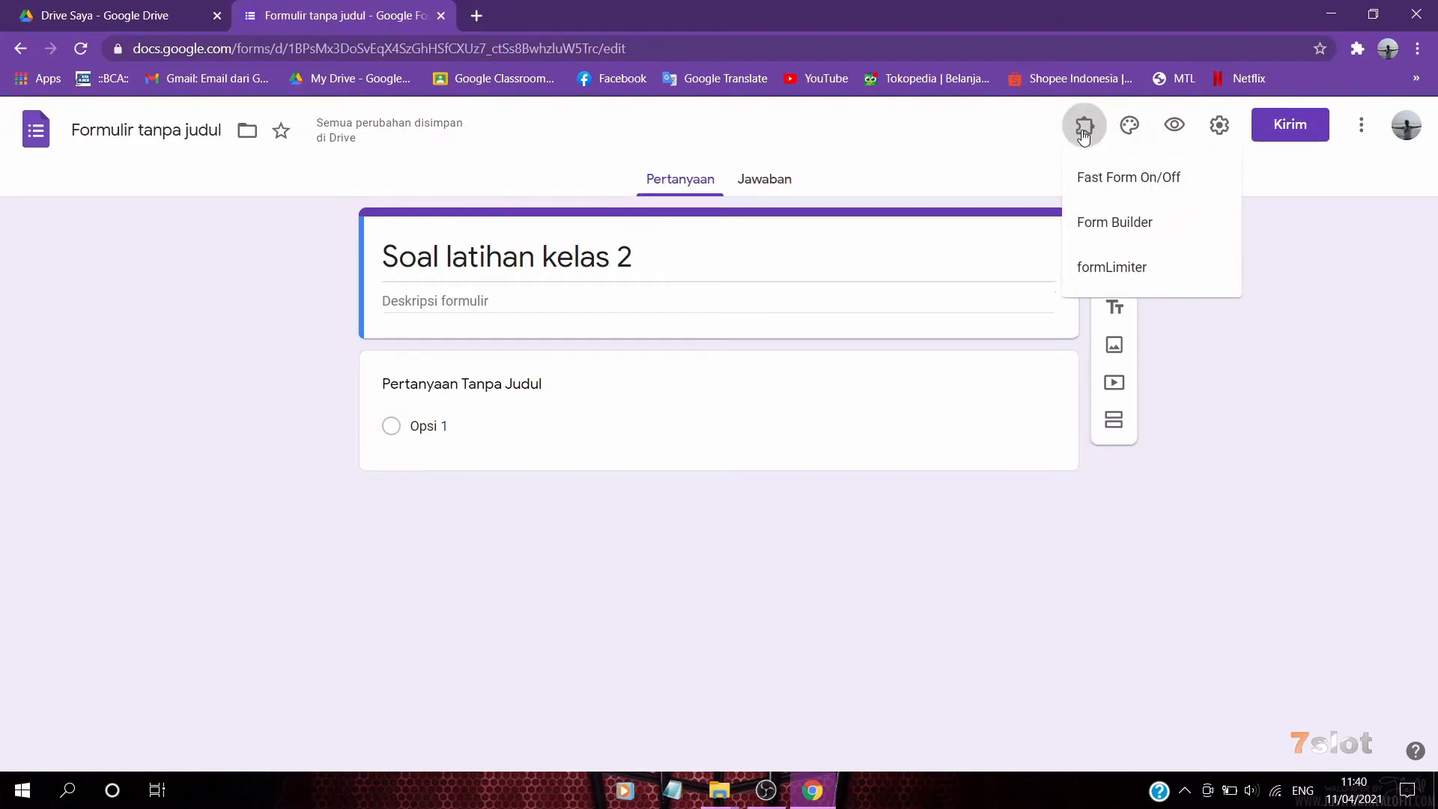
click(992, 161)
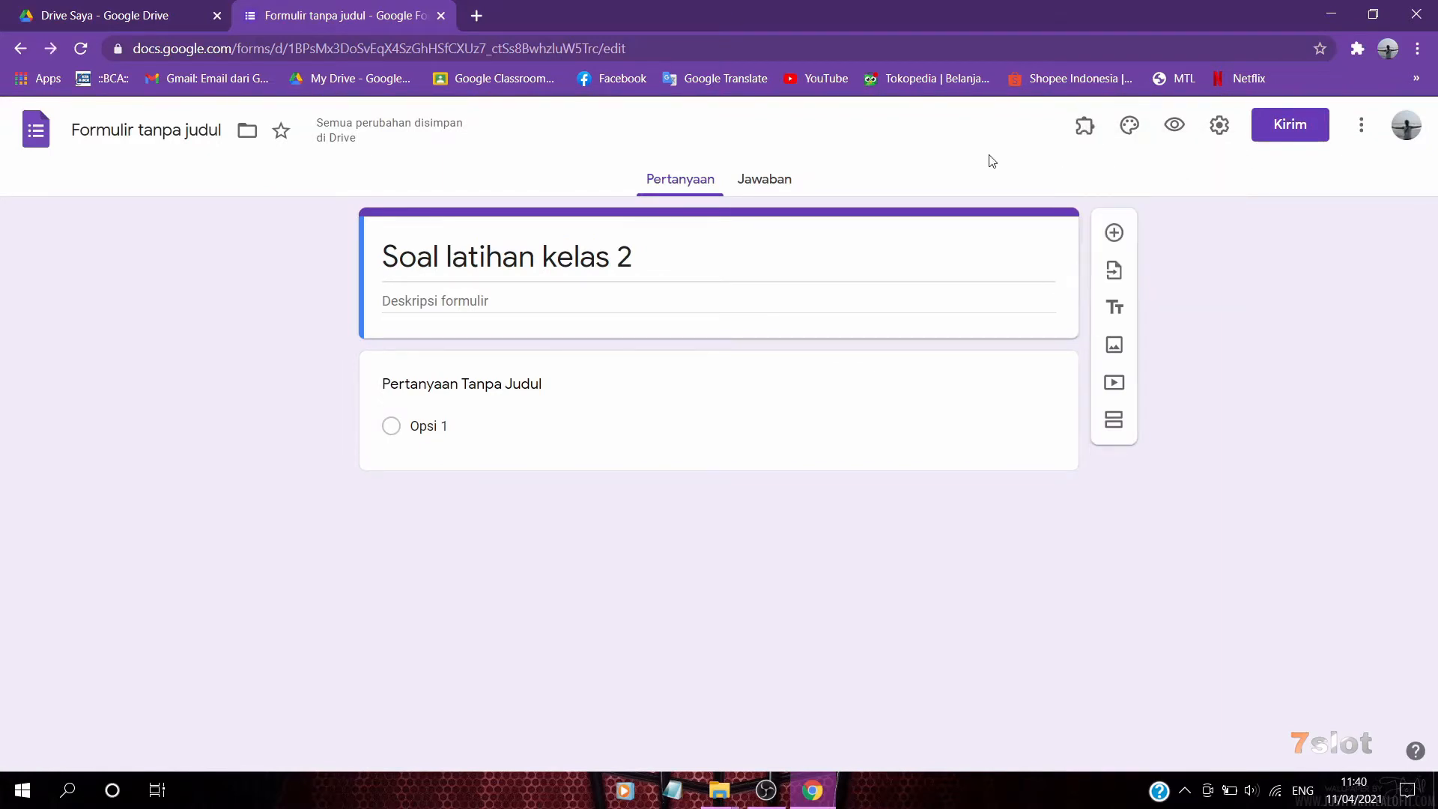
click(1083, 127)
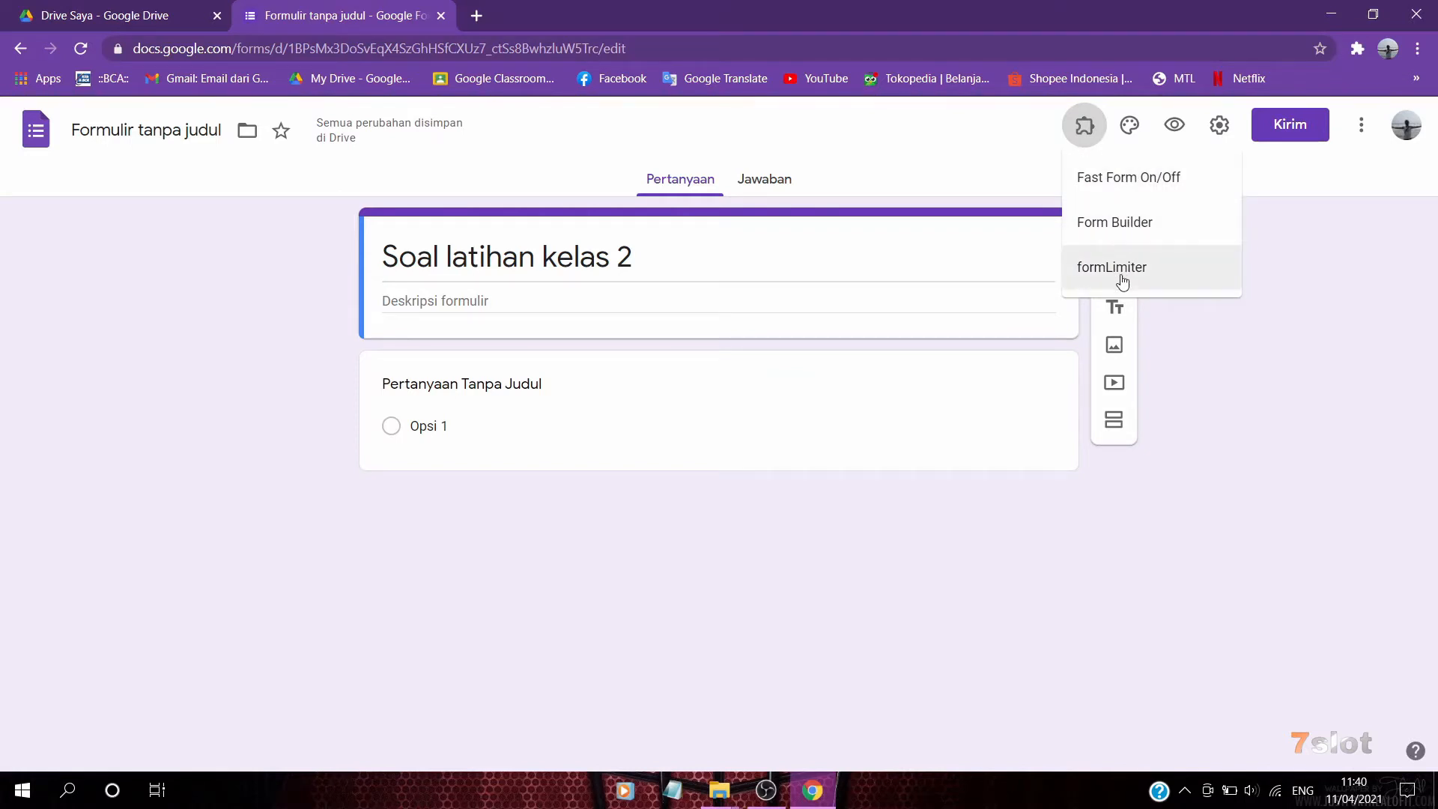
click(1123, 236)
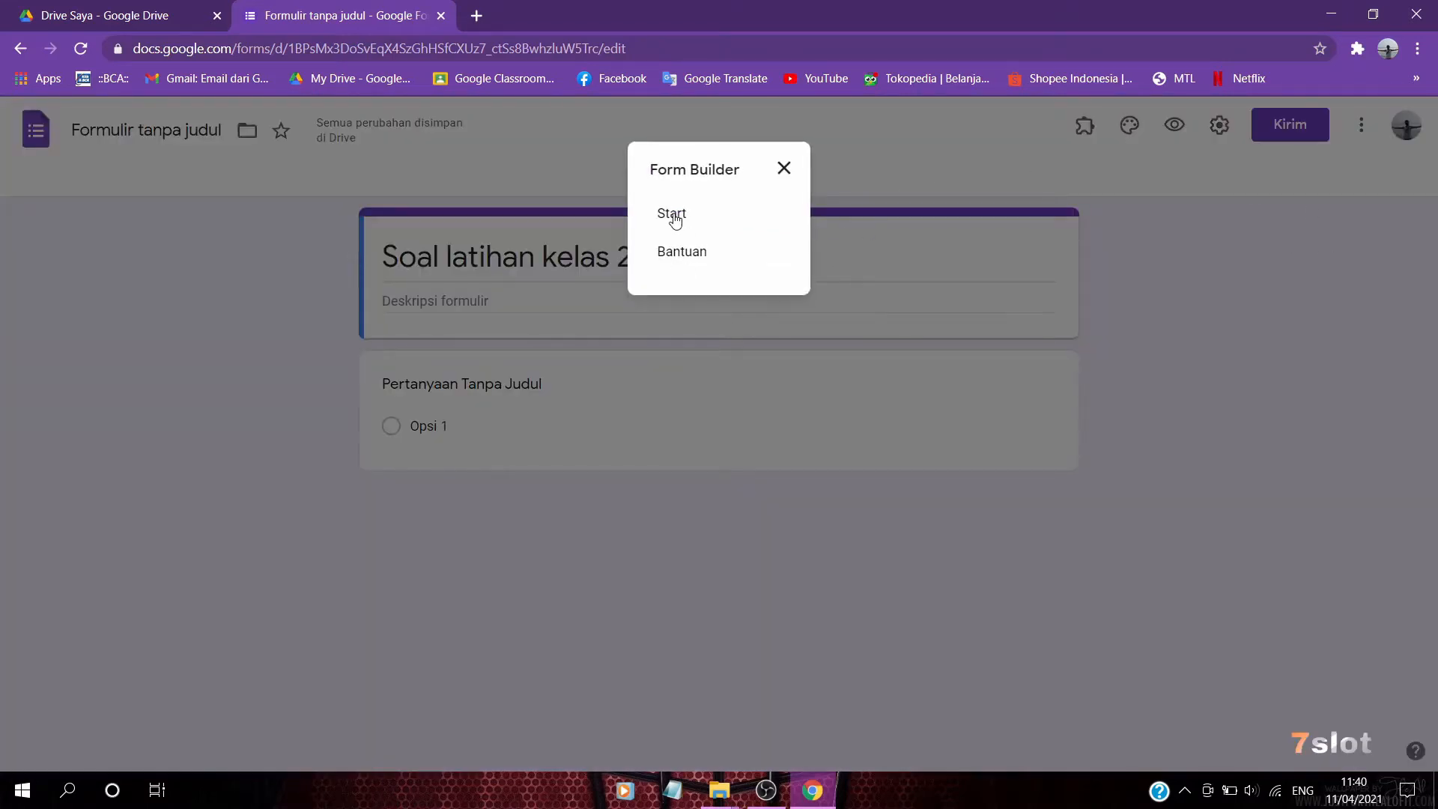
click(676, 216)
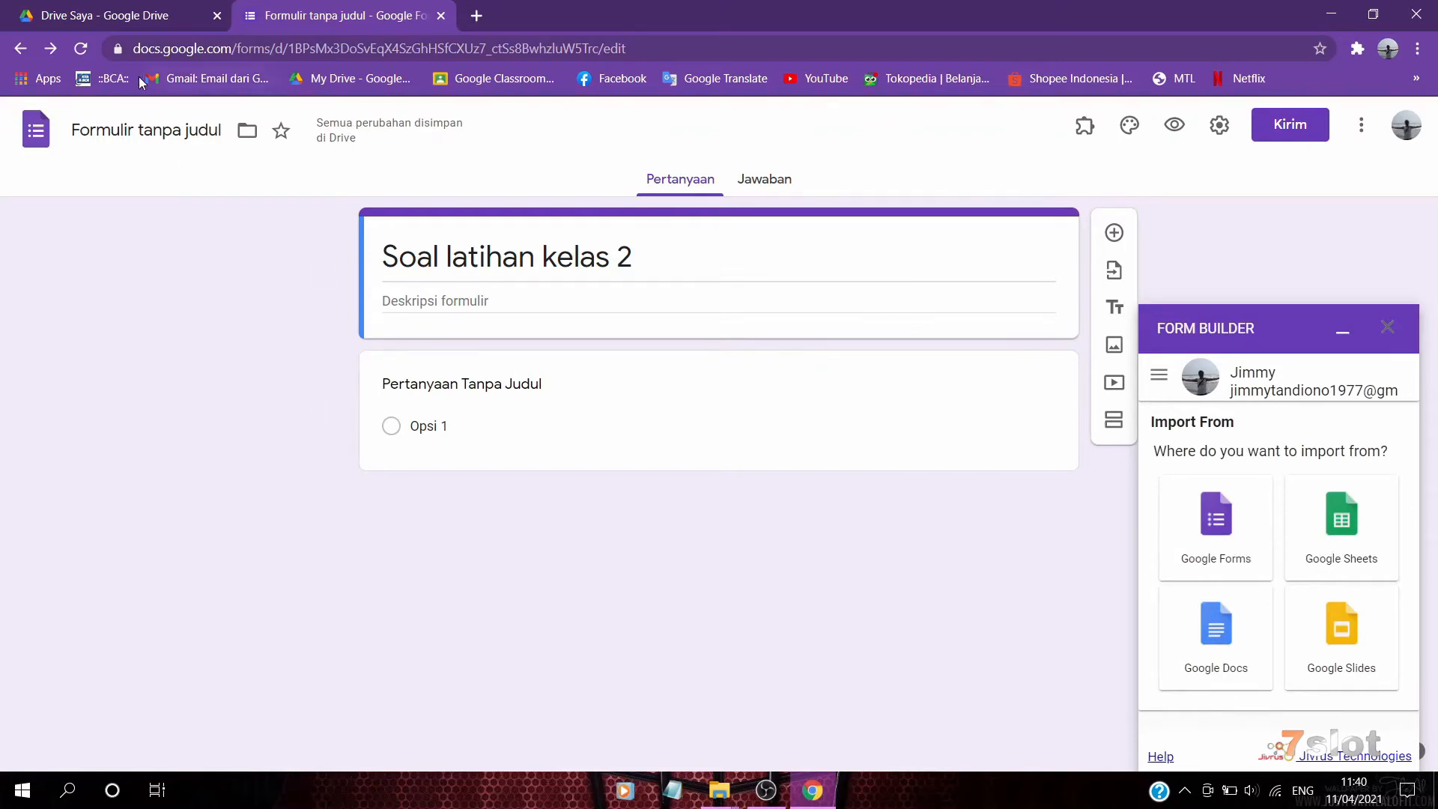
Upload the Word file "soal latihan kelas 2" from the D: drive to My Drive in Google Drive
click(142, 18)
click(296, 163)
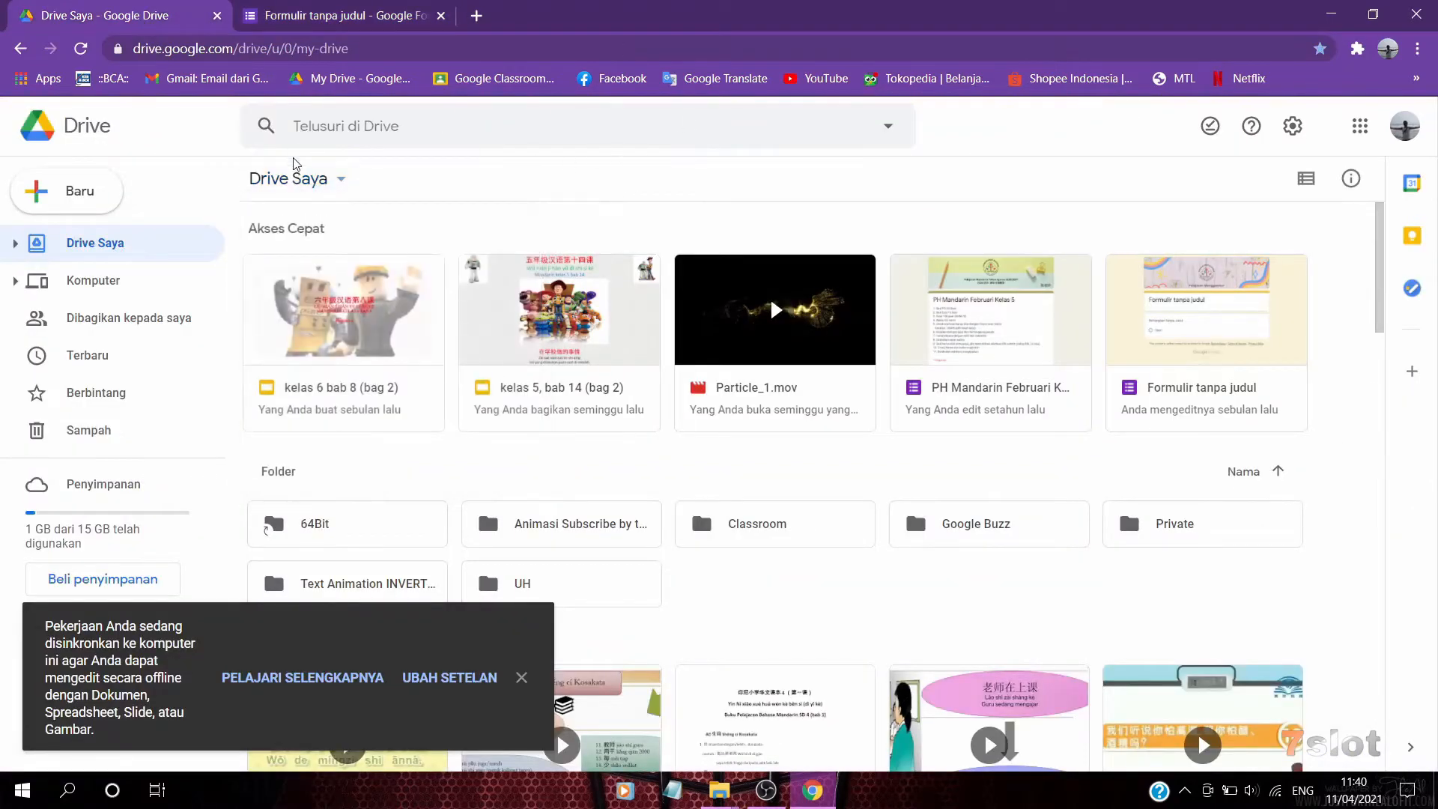
click(330, 179)
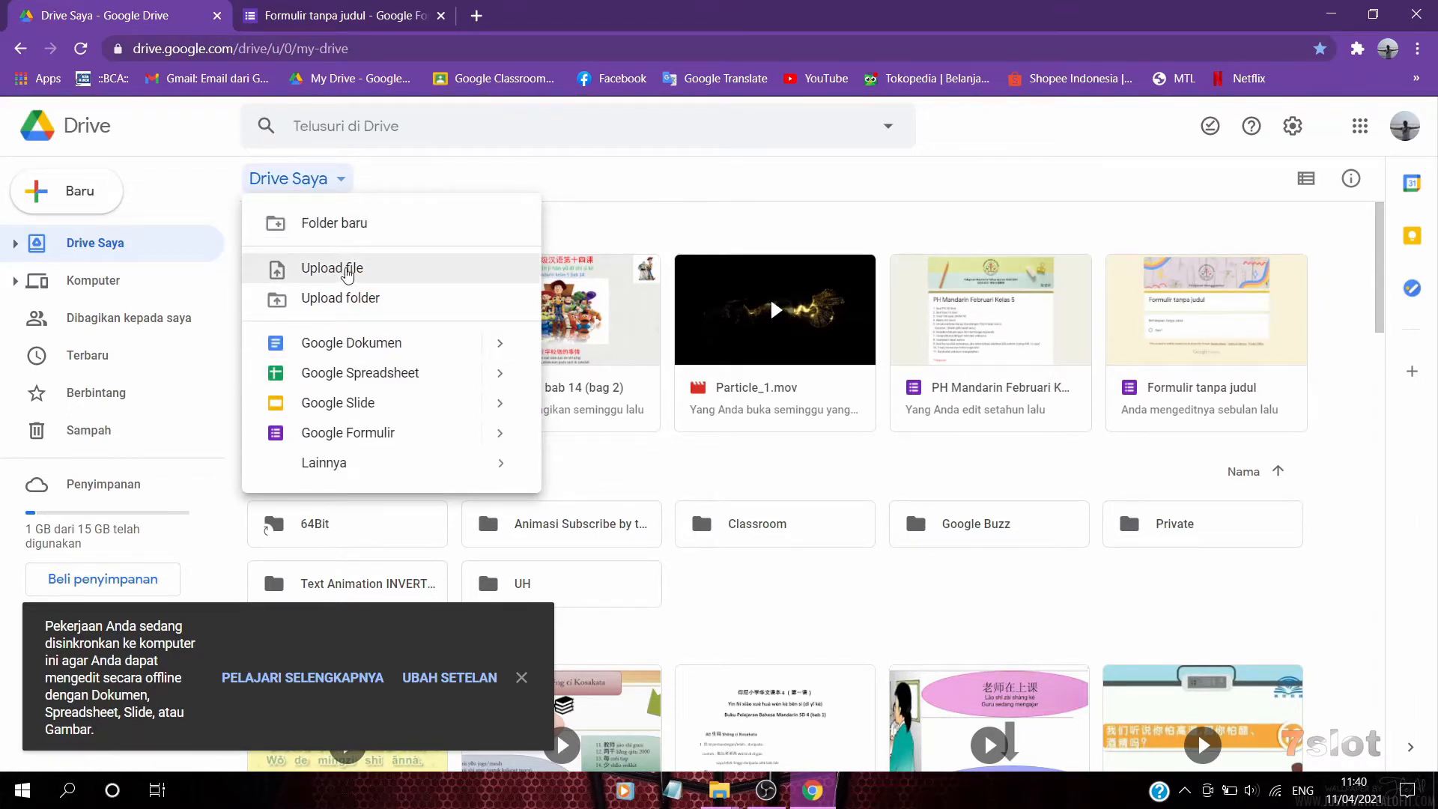
click(314, 182)
click(331, 178)
click(334, 281)
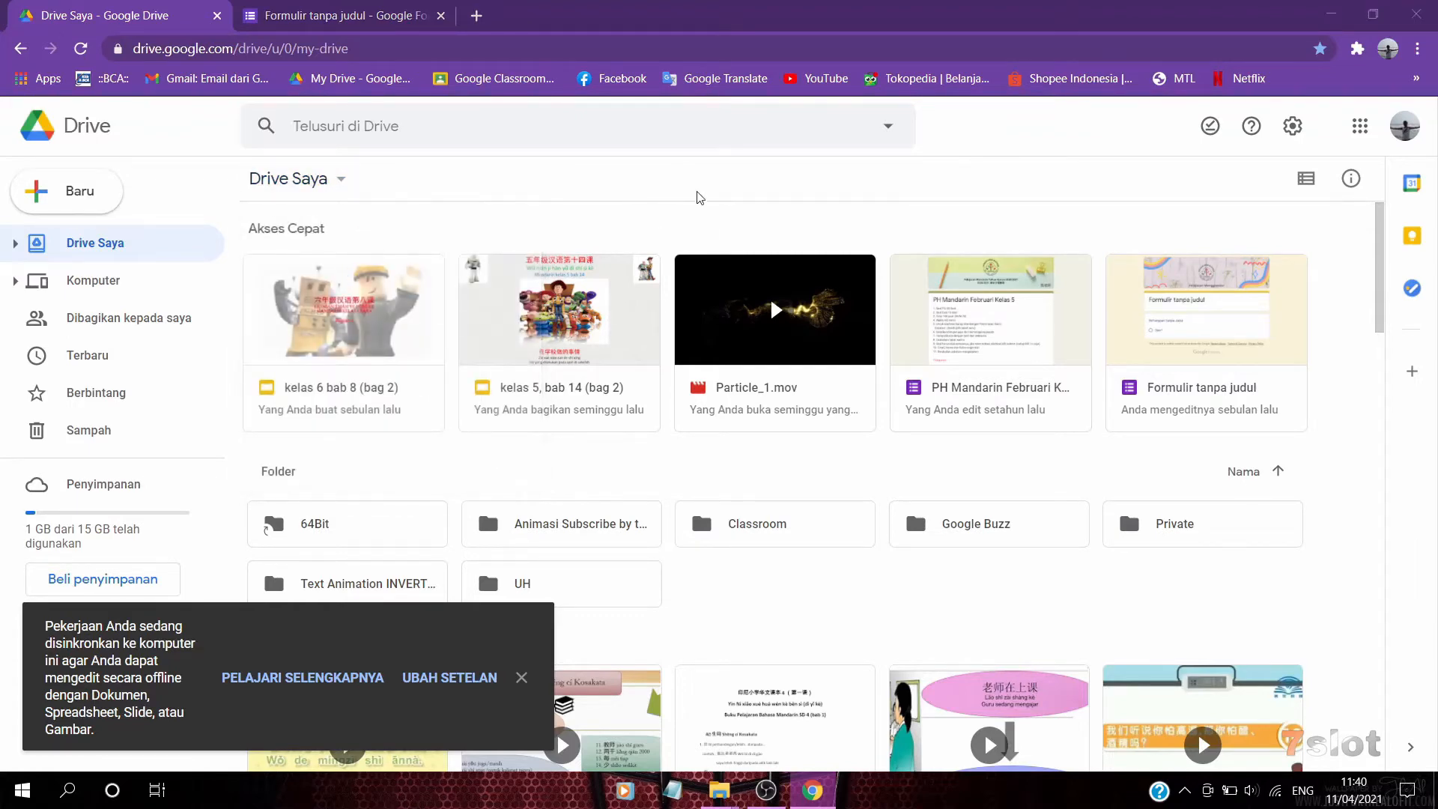
click(108, 287)
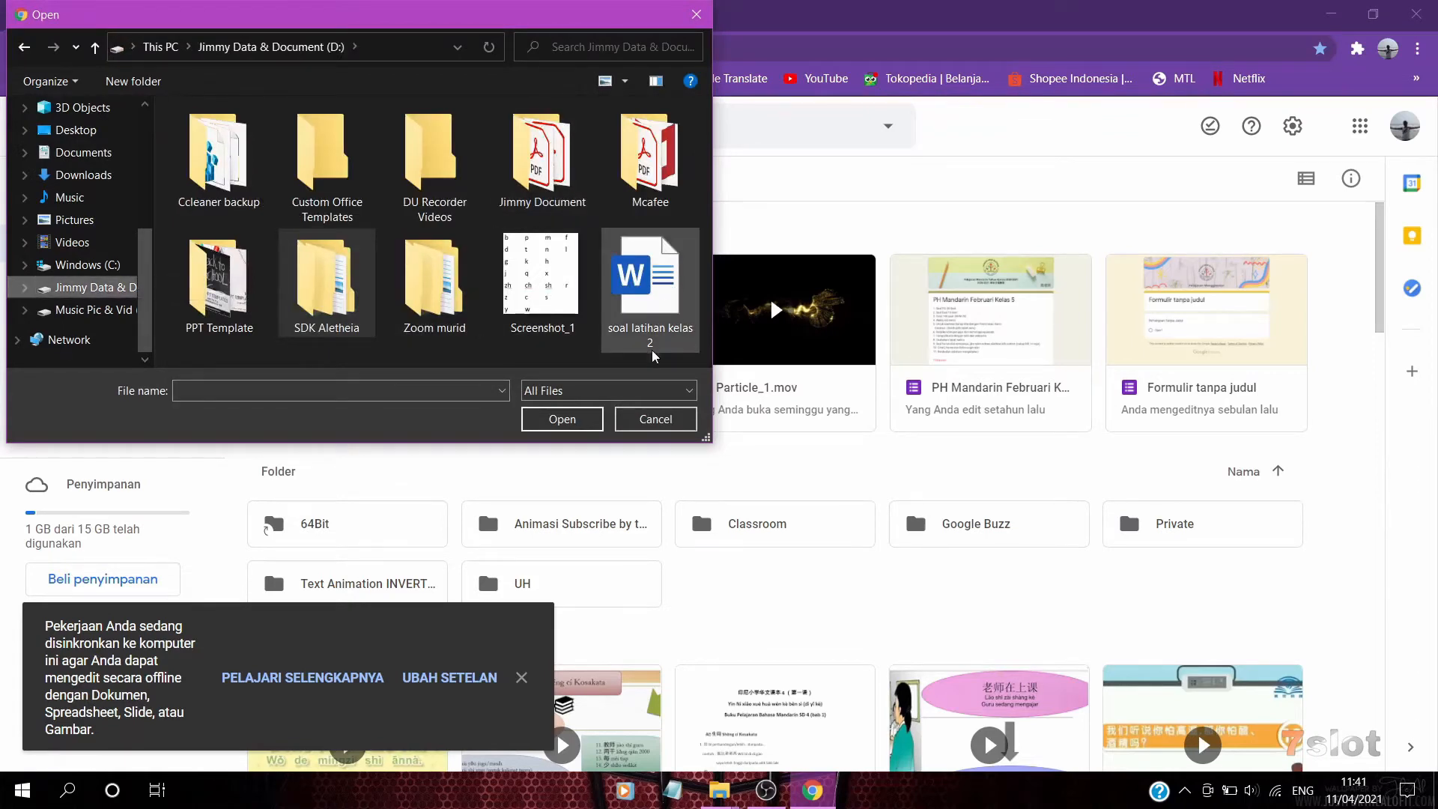
double_click(662, 302)
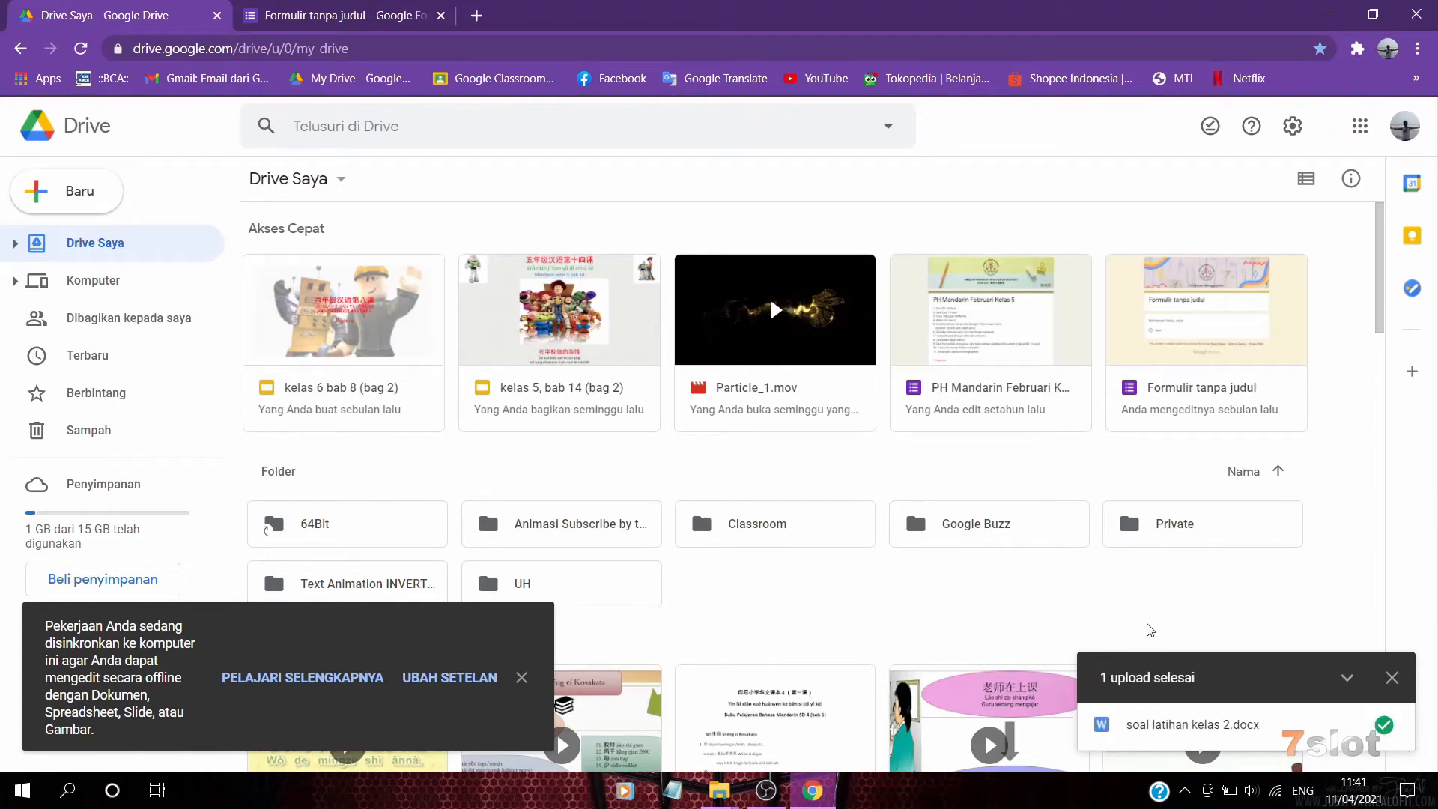
Back in the form, choose the Google Docs file "soal latihan kelas 2" as Form Builder's import source and allow sending it
click(301, 9)
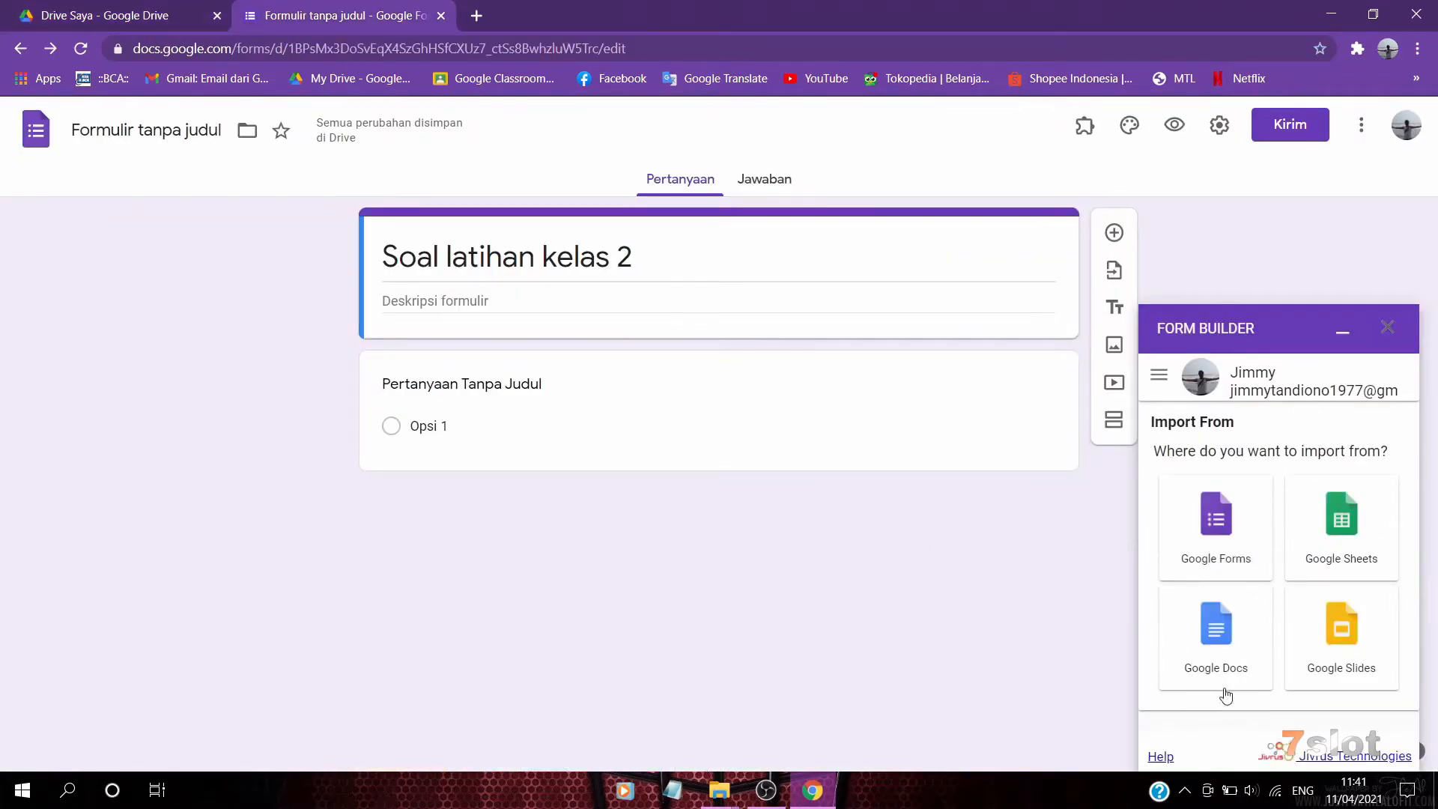
click(1216, 651)
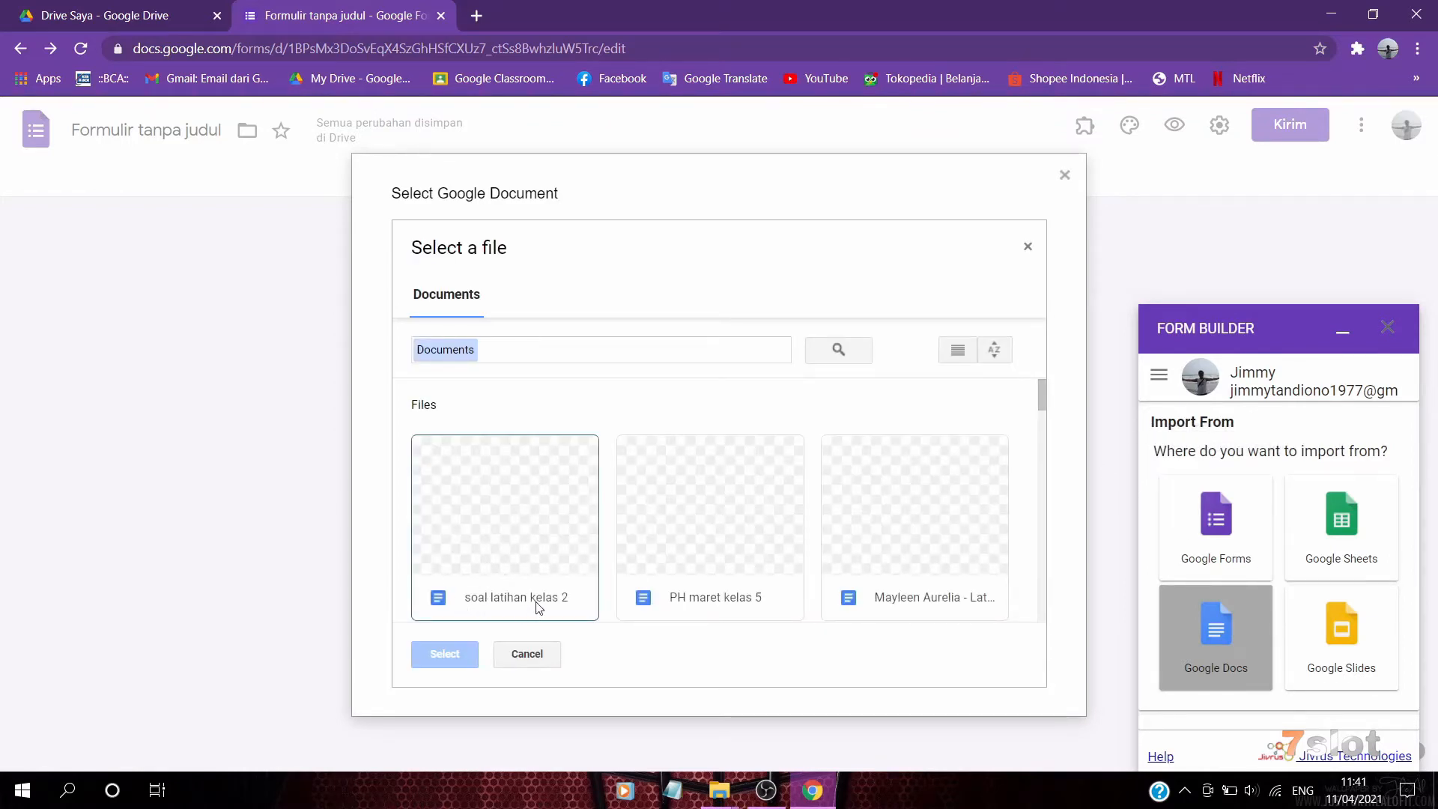
click(494, 555)
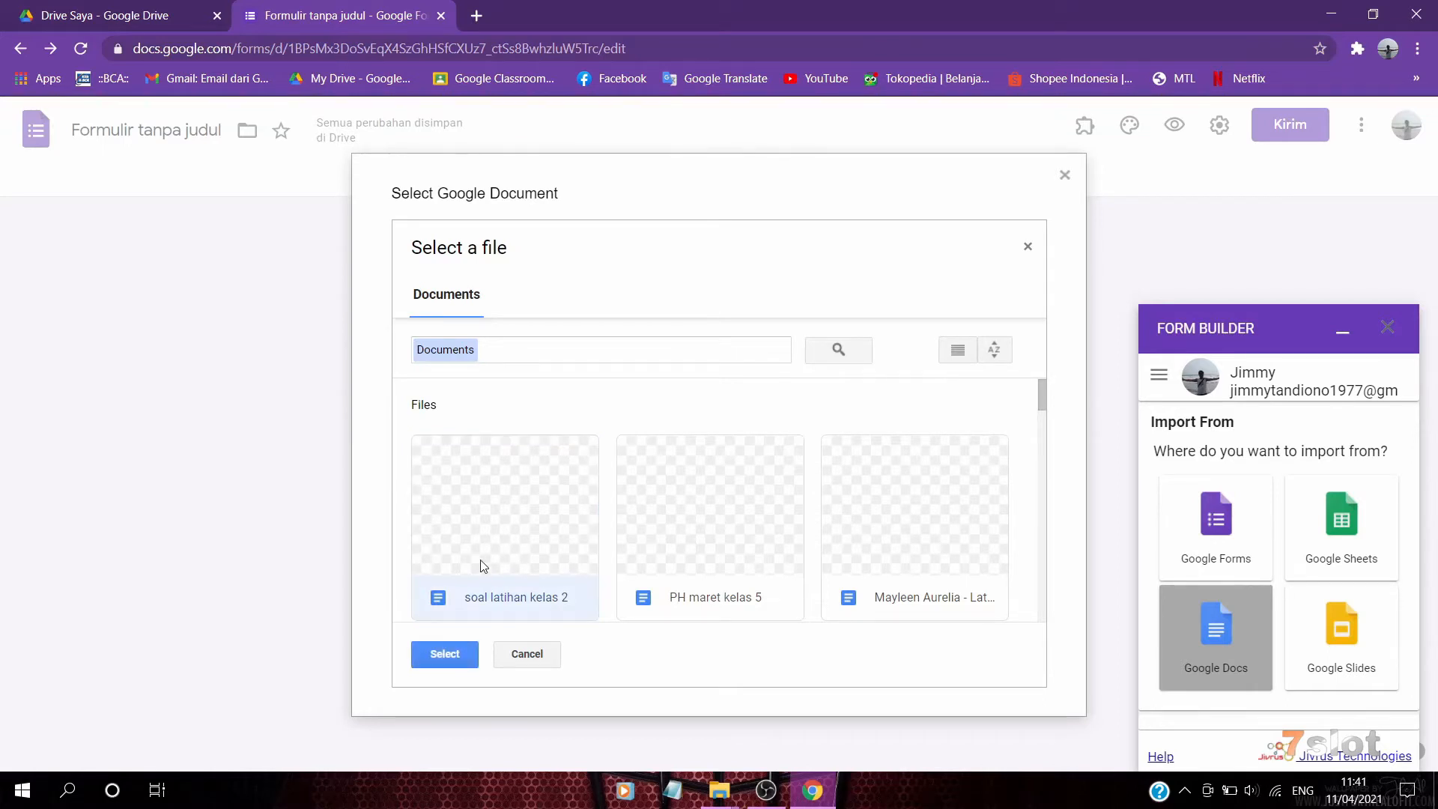
click(442, 655)
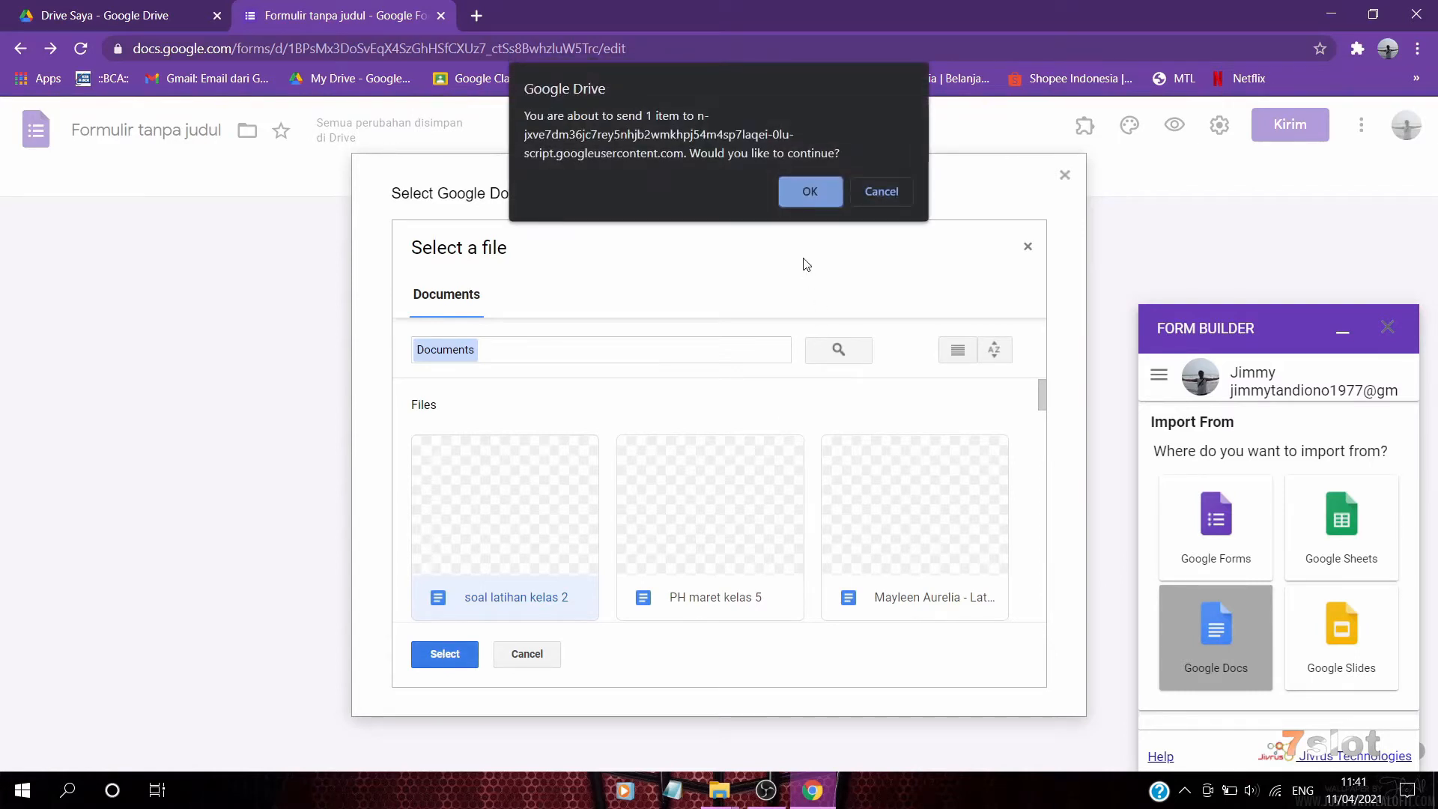
click(808, 190)
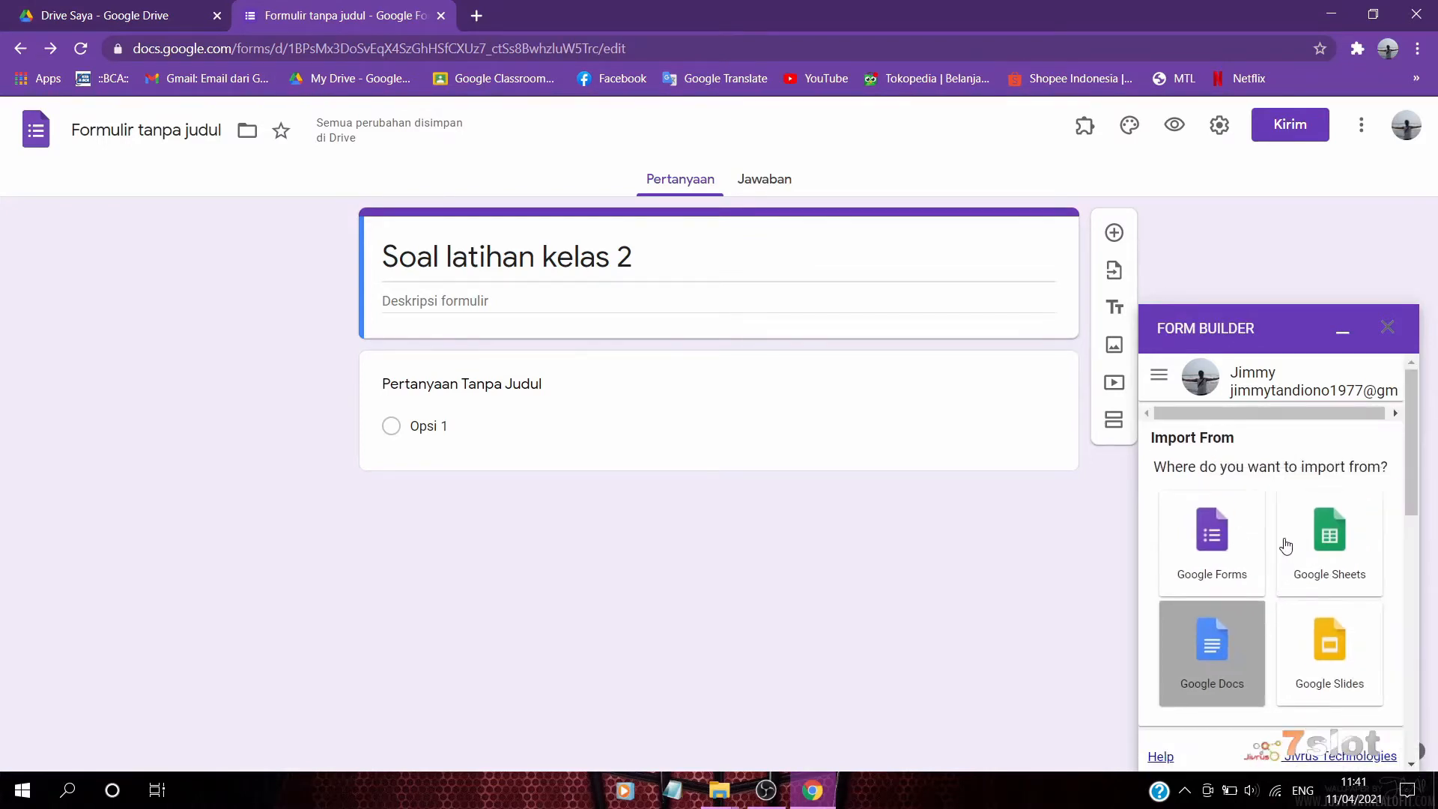
Import both selected questions from the document into the form and minimize Form Builder
scroll(1286, 543, down, 4)
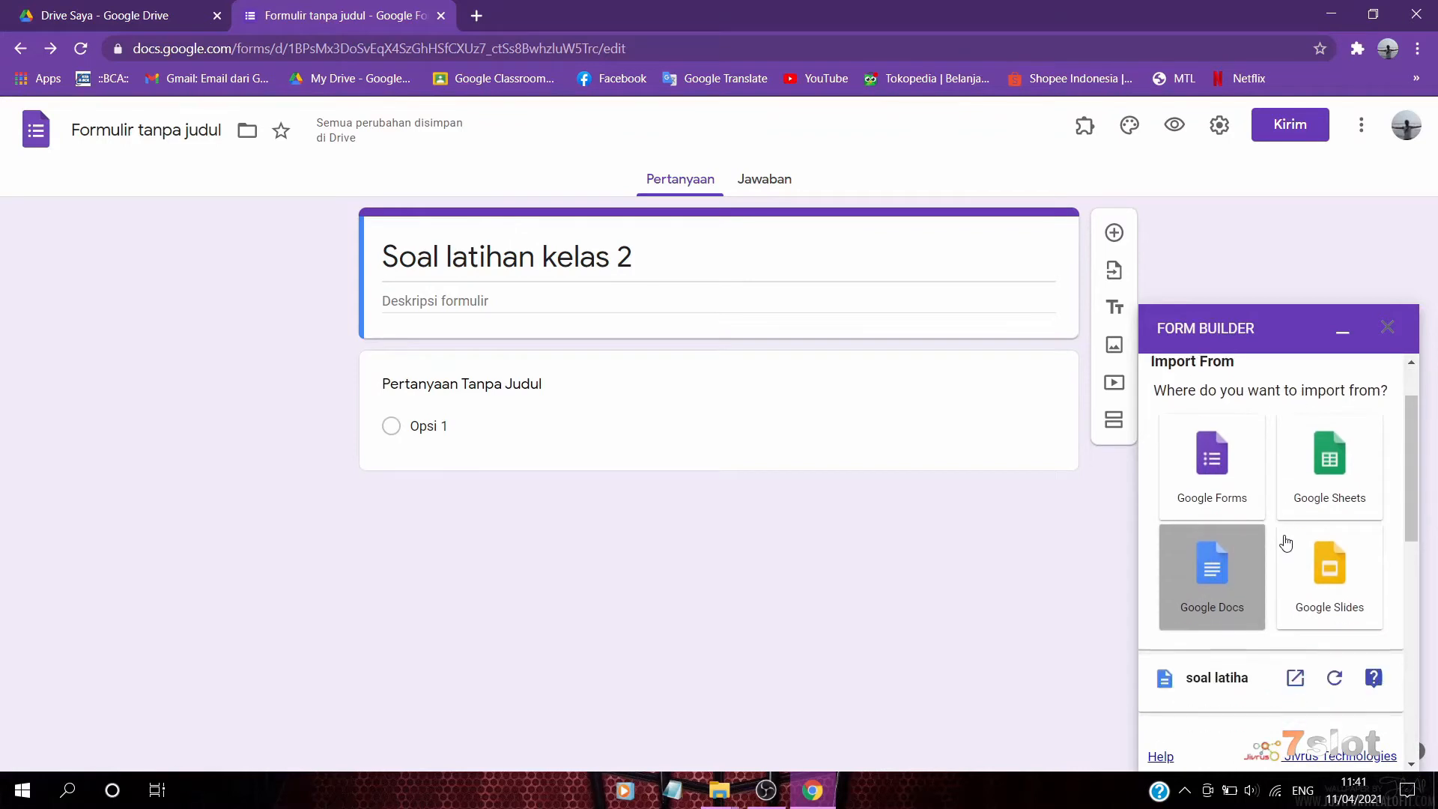
scroll(1287, 542, down, 4)
scroll(1301, 517, up, 3)
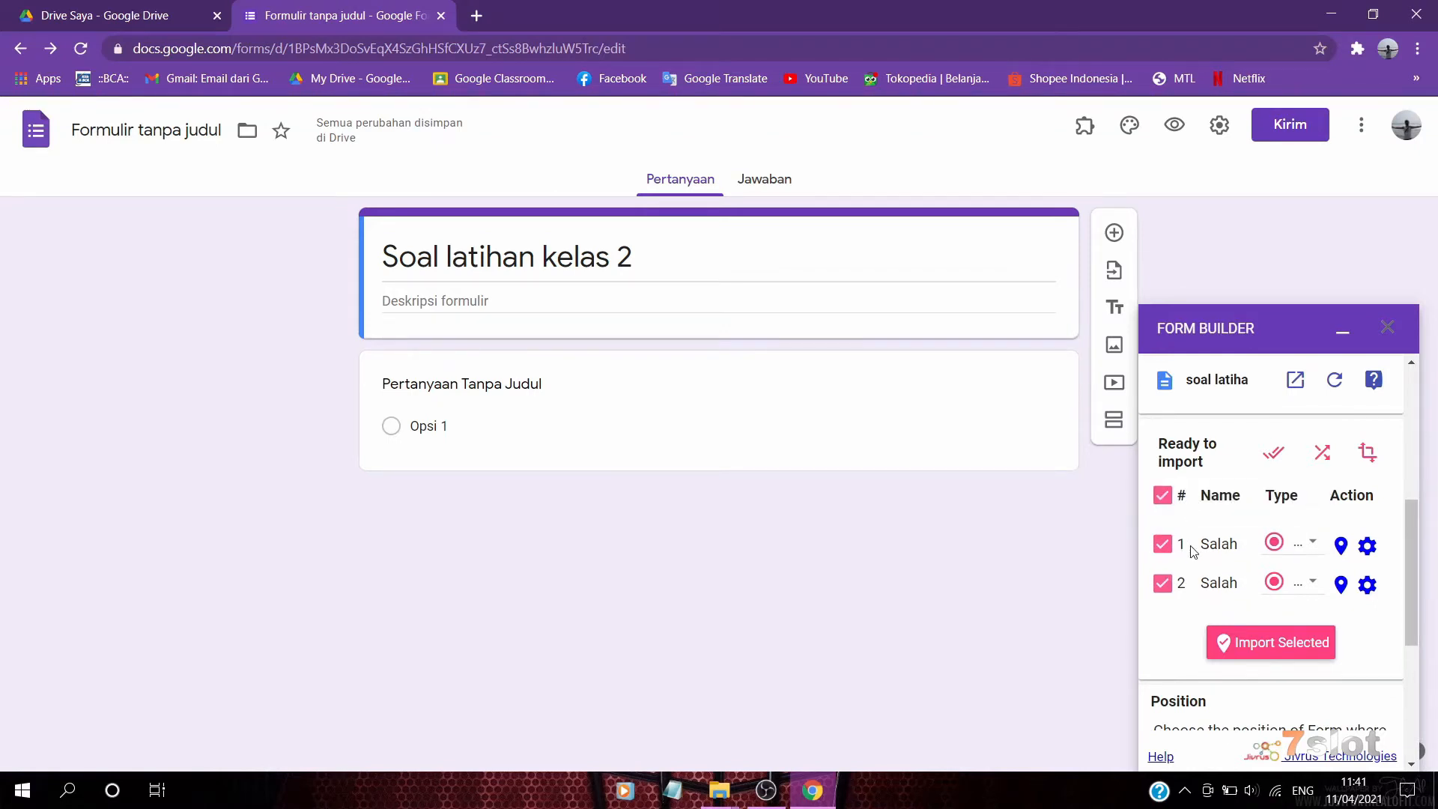
click(1277, 656)
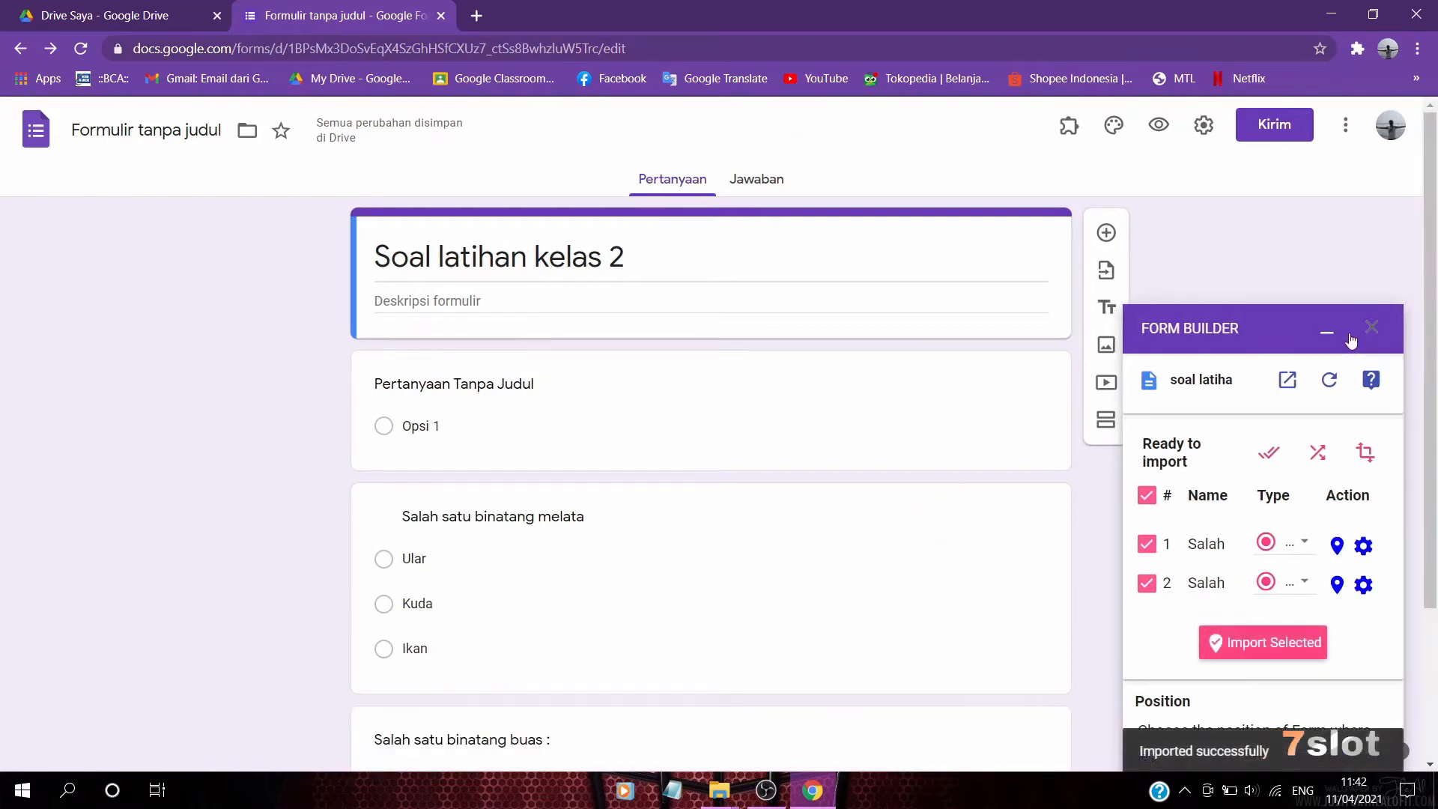
click(1326, 336)
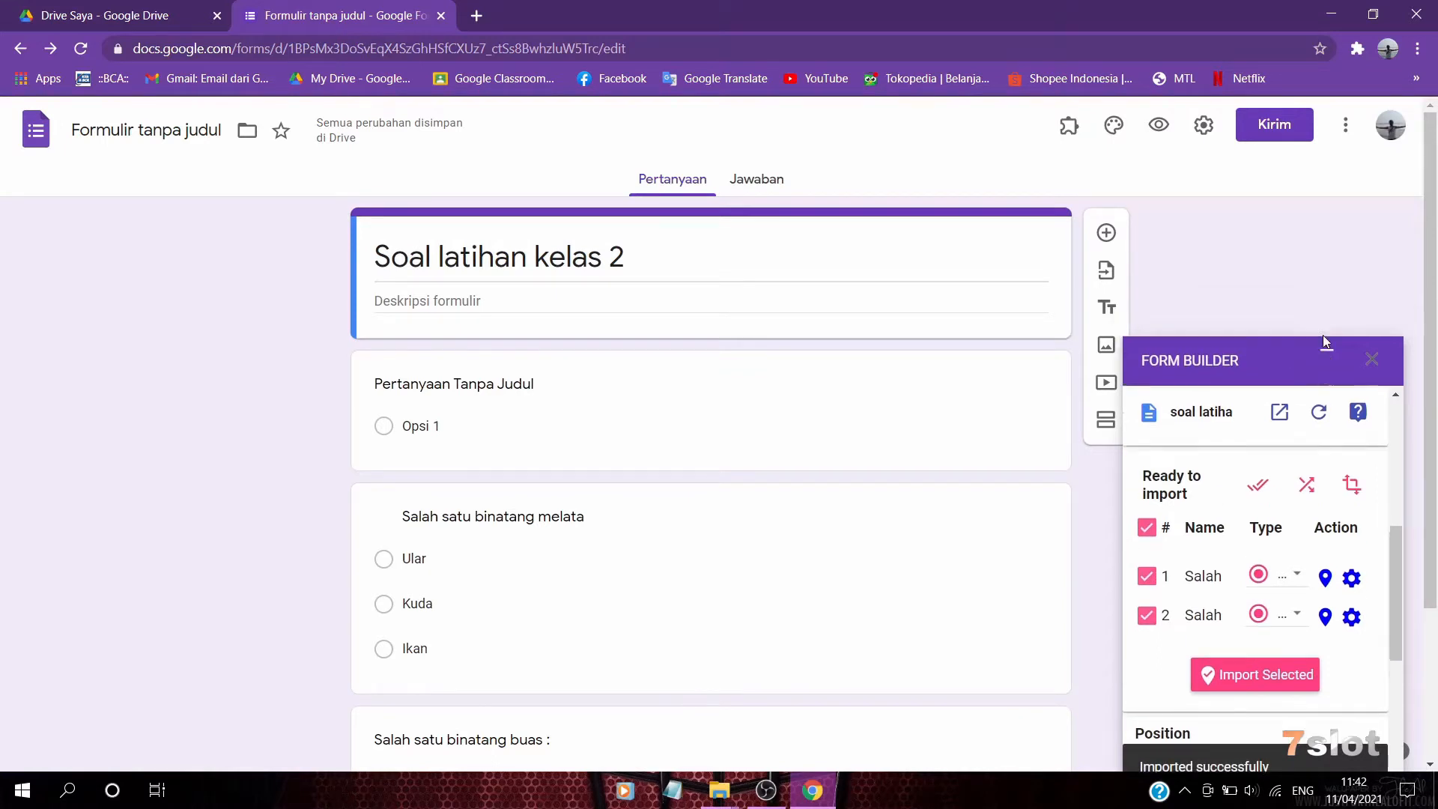
scroll(286, 587, down, 3)
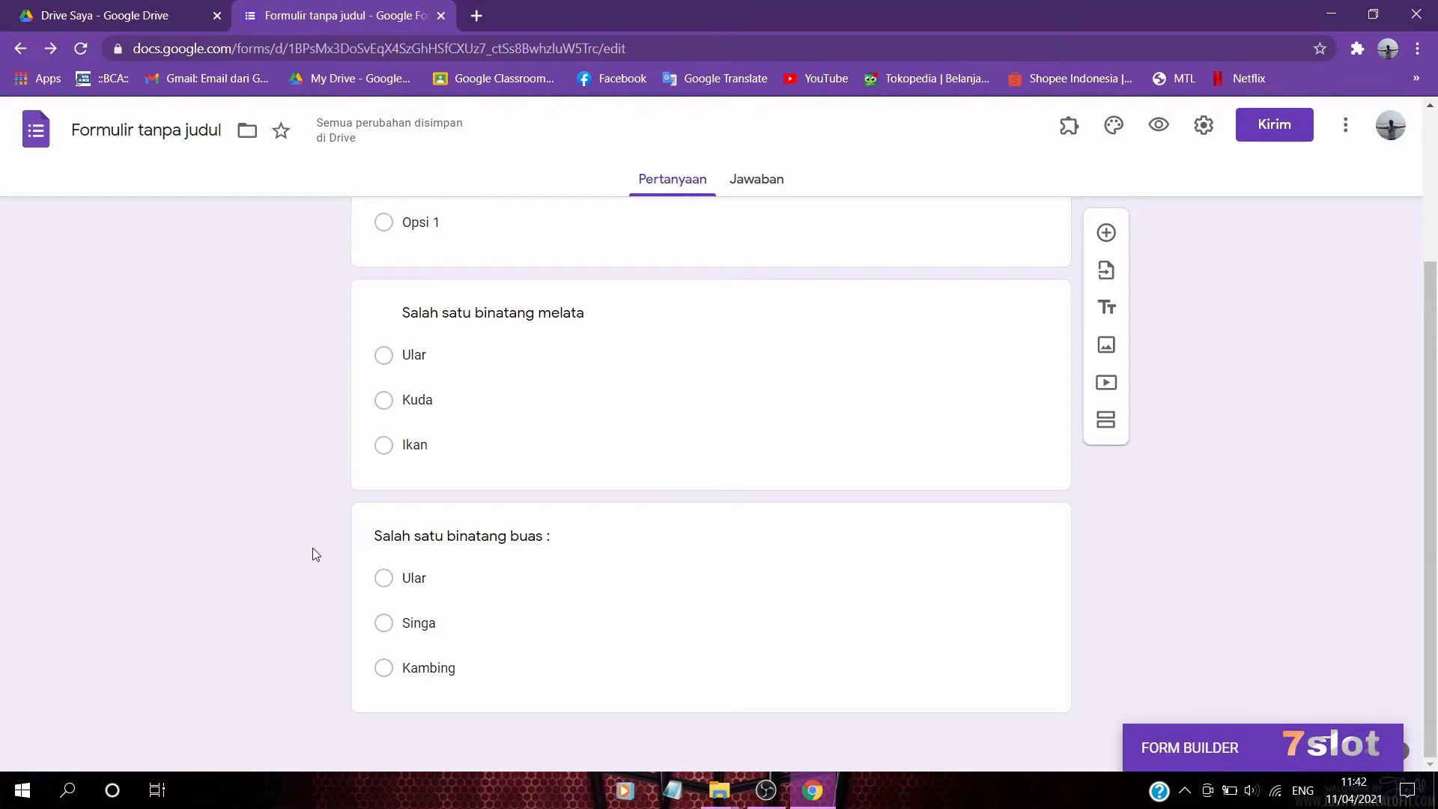
Examine the two imported questions and their answer options in the form, checking the question text and missing numbering
scroll(311, 545, up, 3)
scroll(318, 533, down, 3)
click(428, 321)
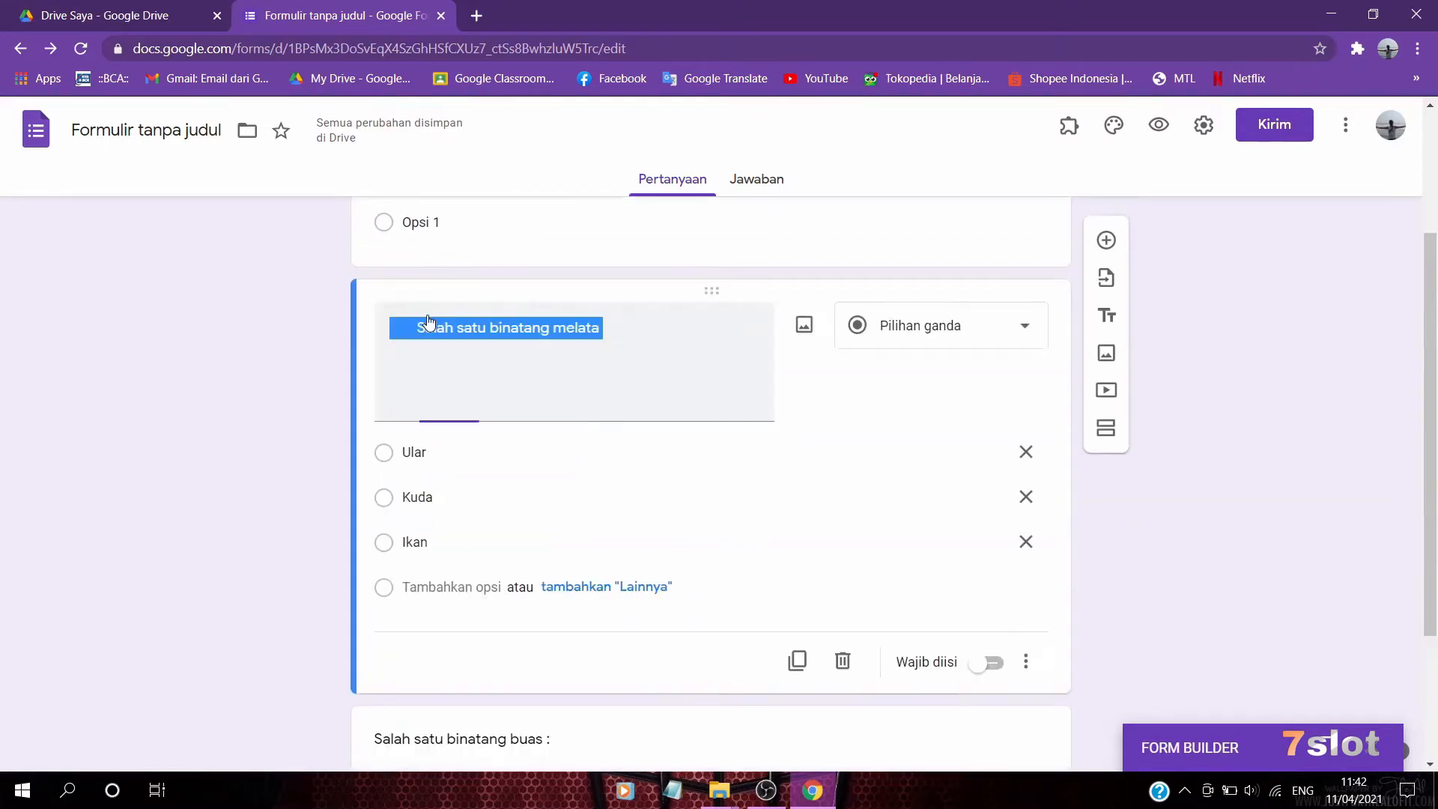
click(251, 449)
scroll(341, 610, down, 3)
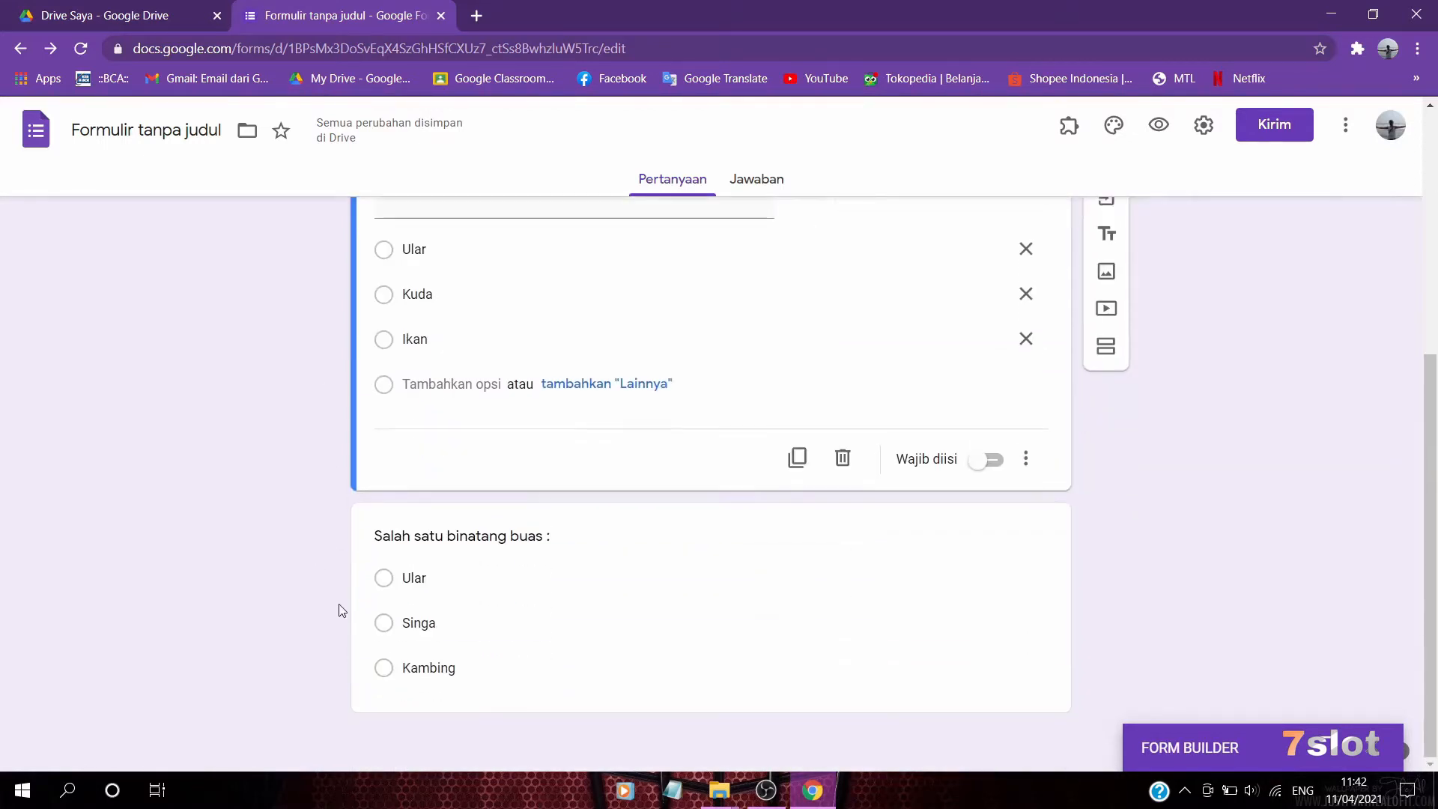
click(438, 541)
scroll(307, 517, up, 5)
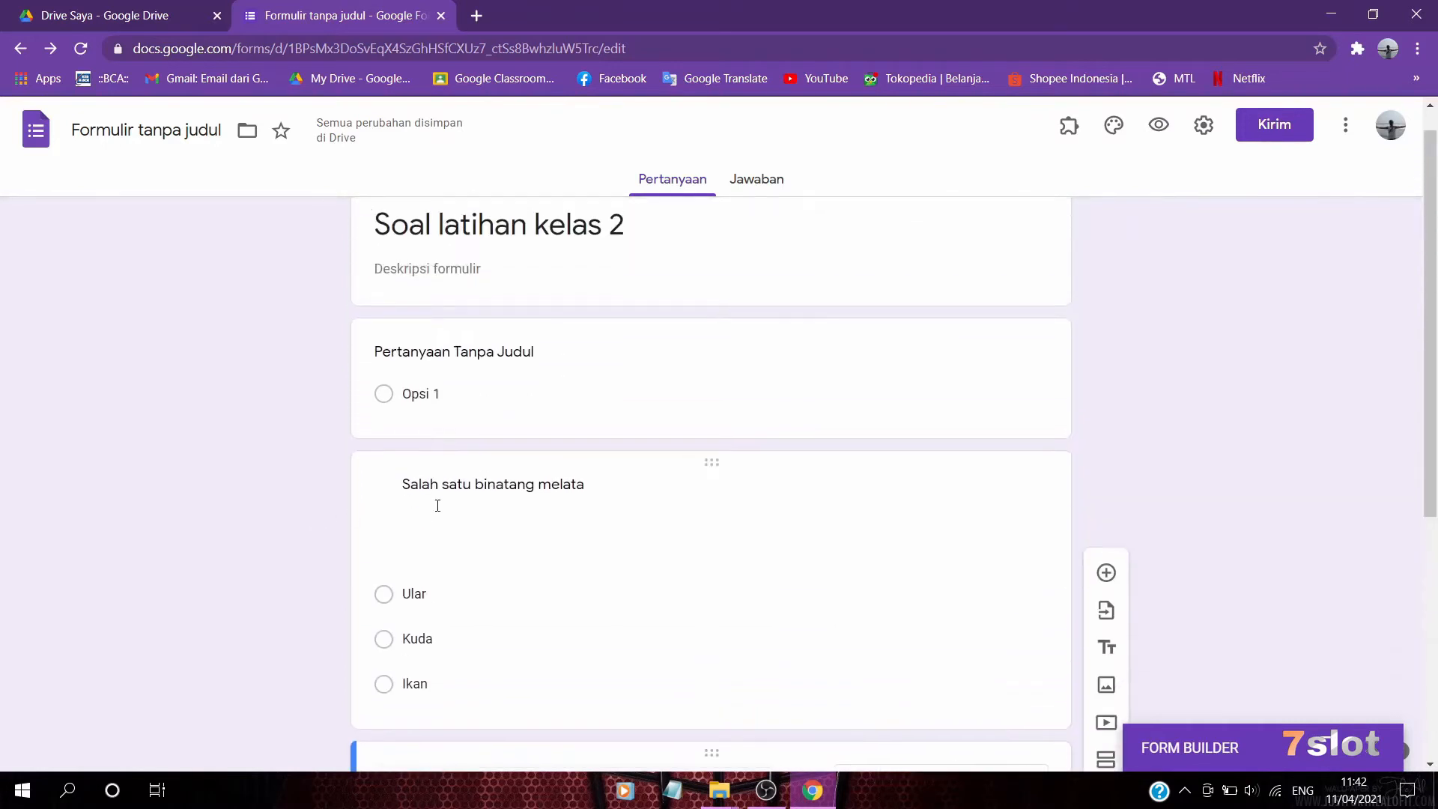
click(438, 506)
scroll(307, 495, down, 4)
scroll(299, 498, up, 6)
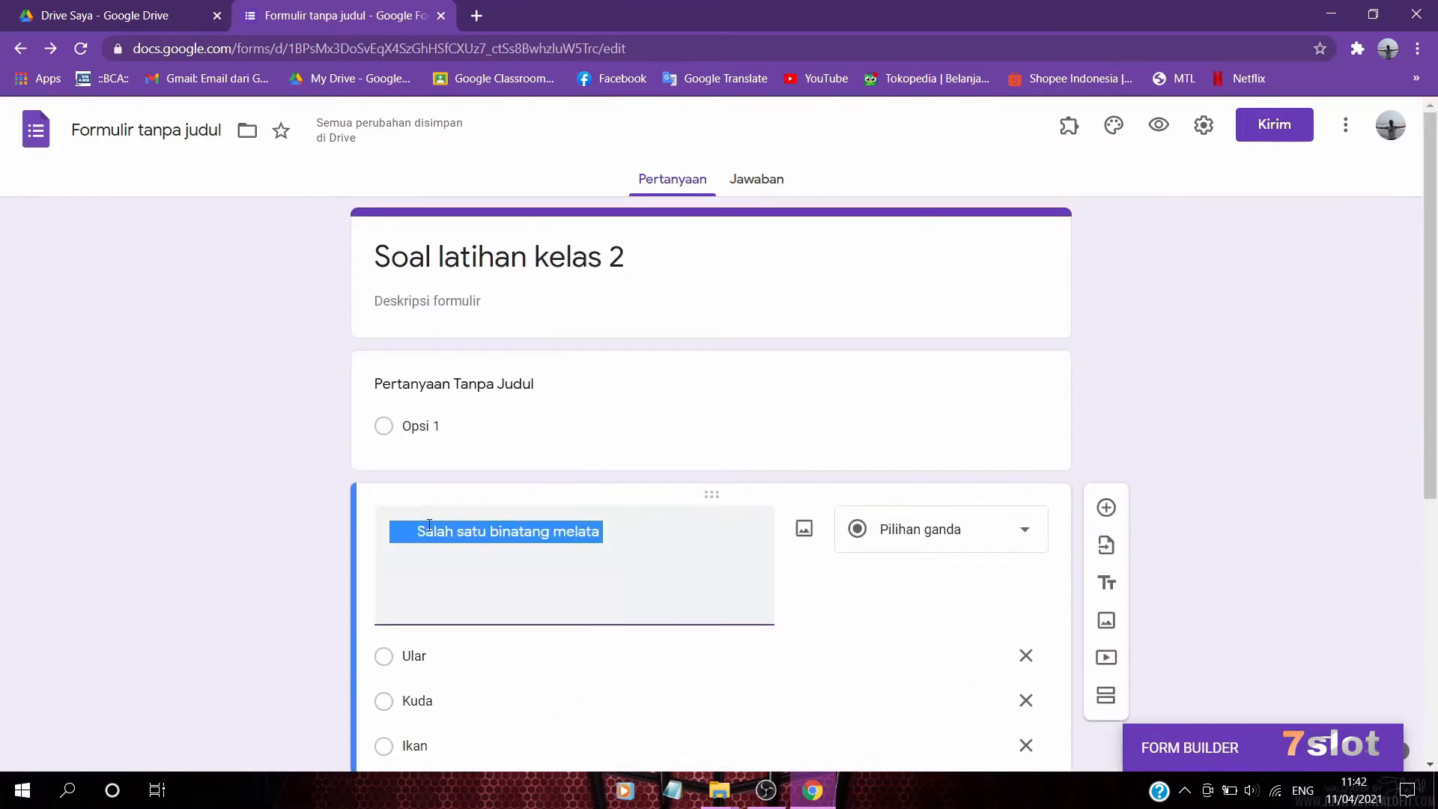
click(430, 525)
scroll(312, 531, down, 4)
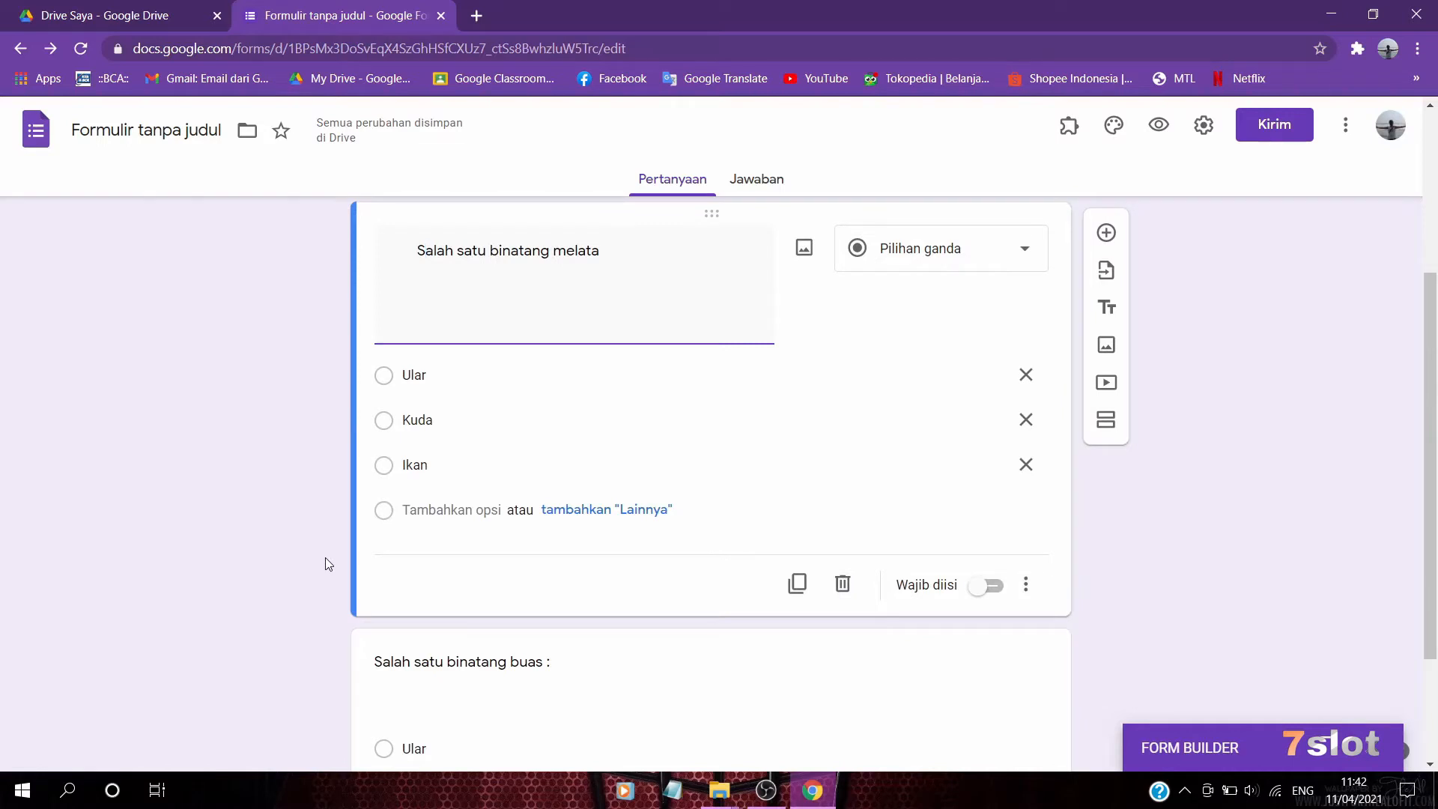
scroll(327, 556, down, 3)
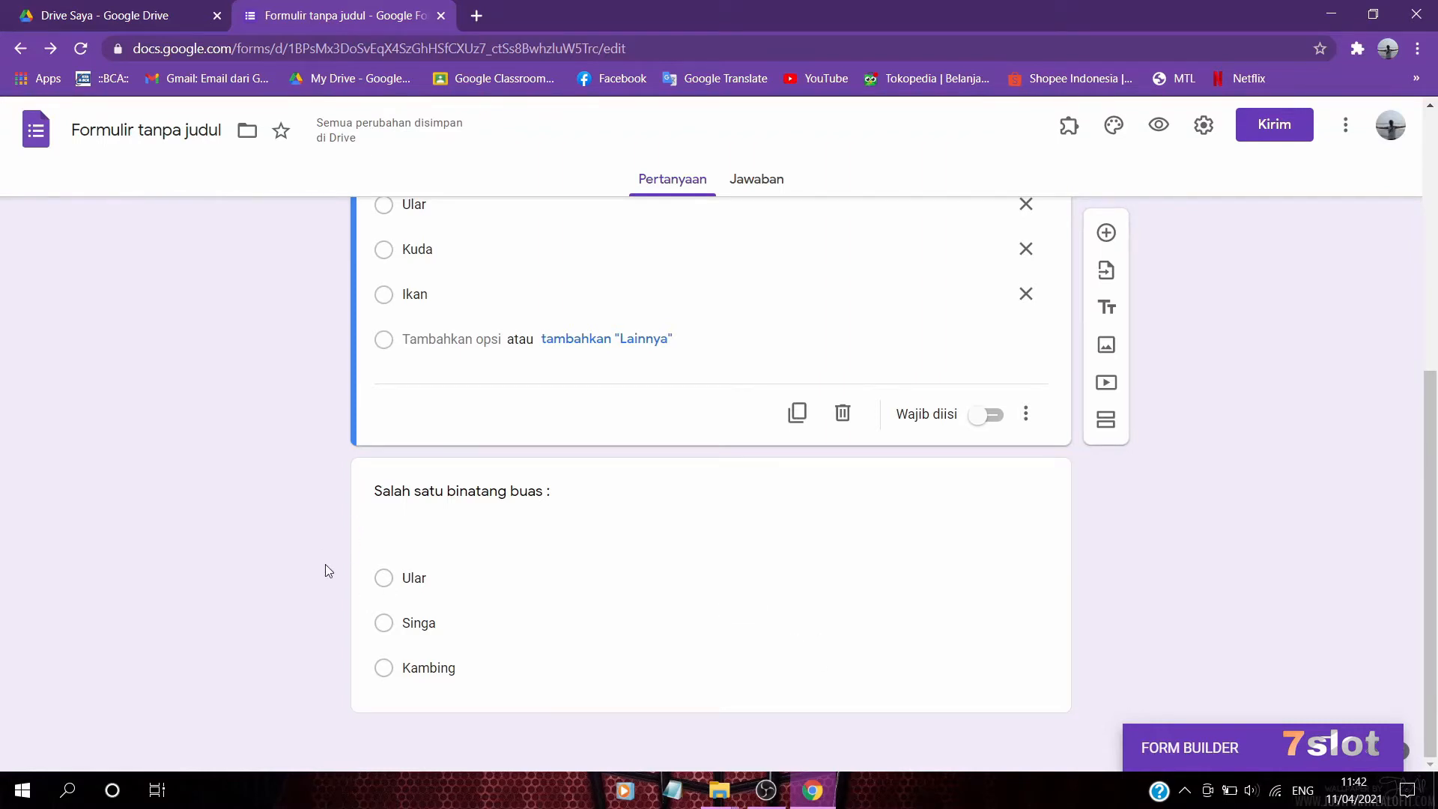
scroll(326, 564, up, 5)
click(418, 454)
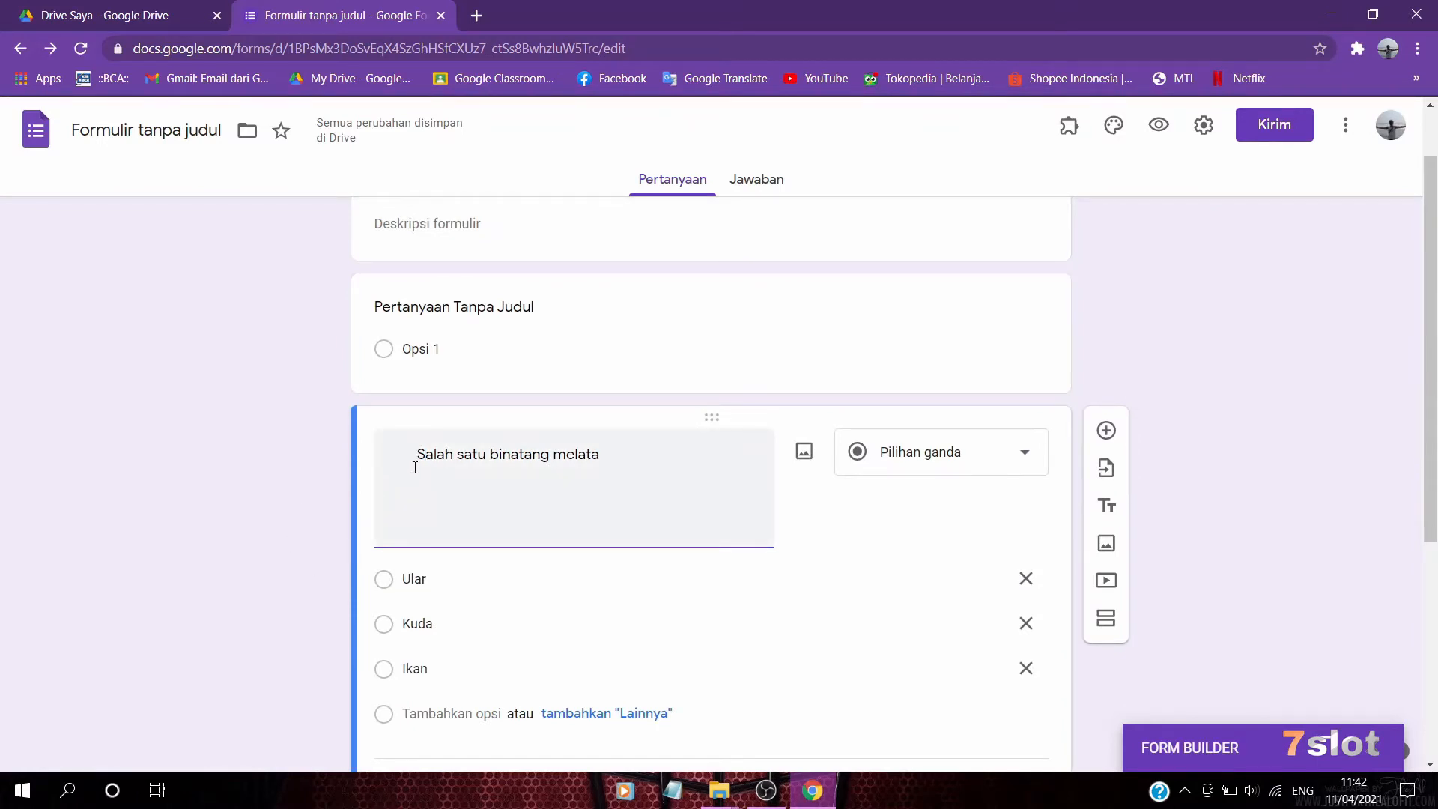
click(297, 561)
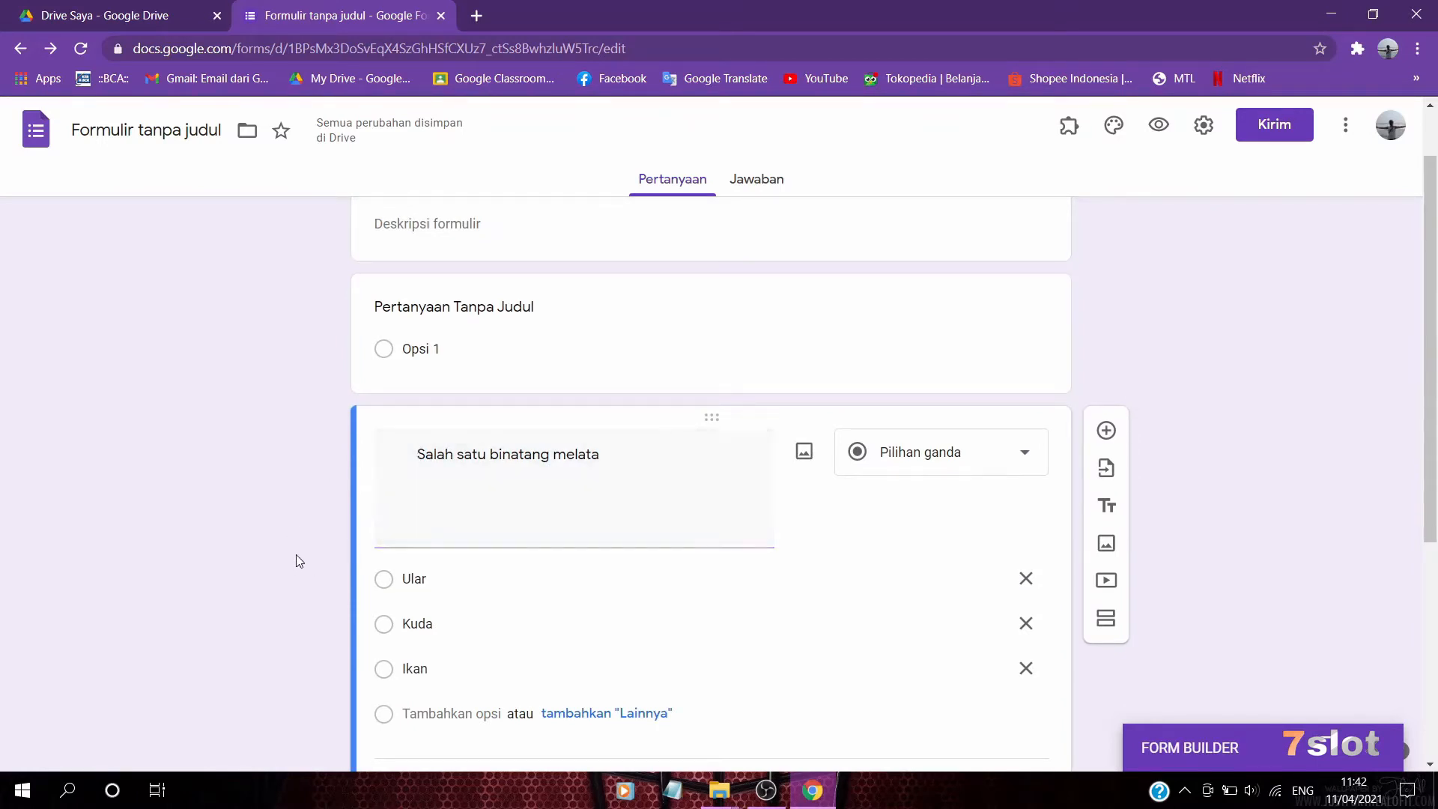
Open the source file "soal latihan kelas 2" from the D: drive in Word to view the original questions, and return to the form
click(726, 788)
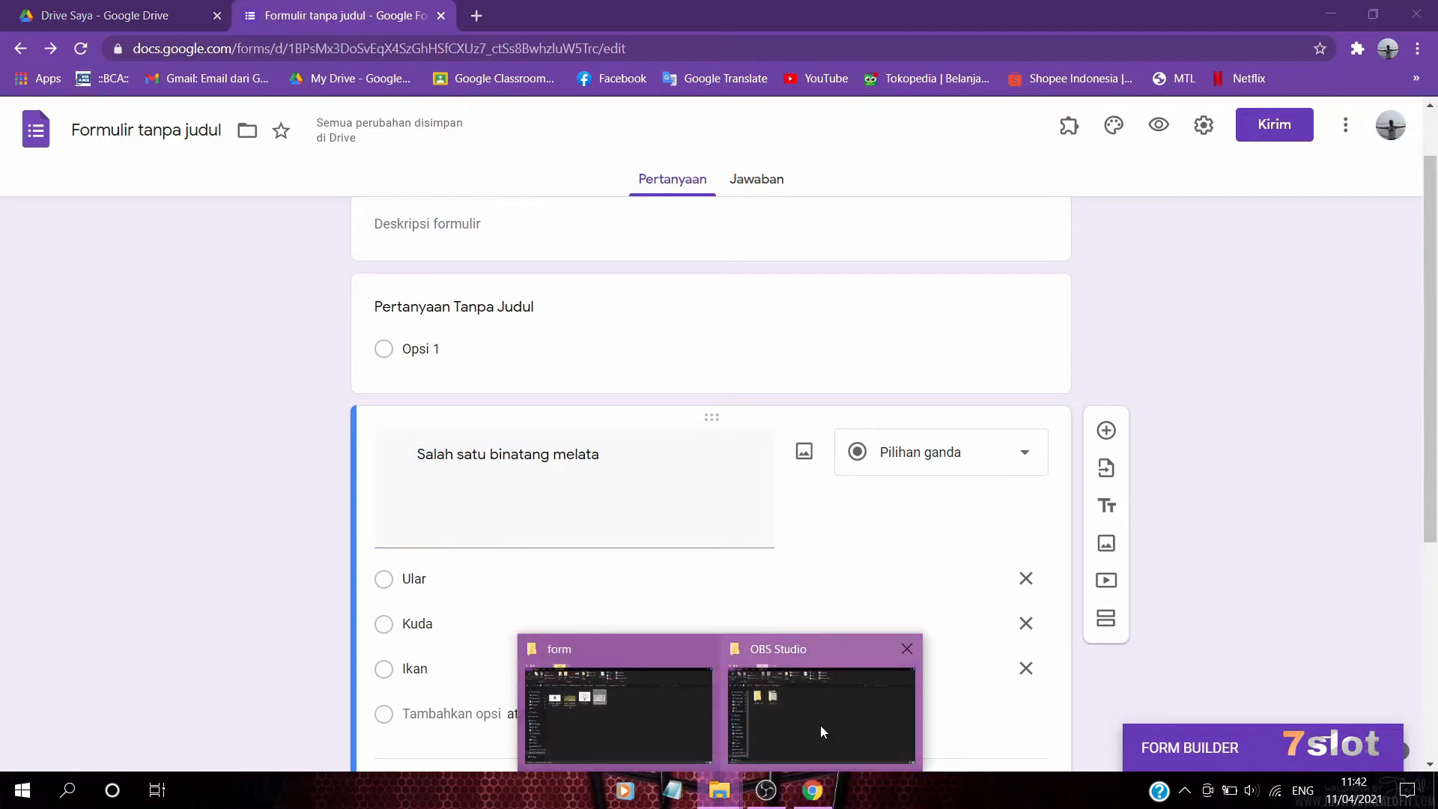
click(618, 715)
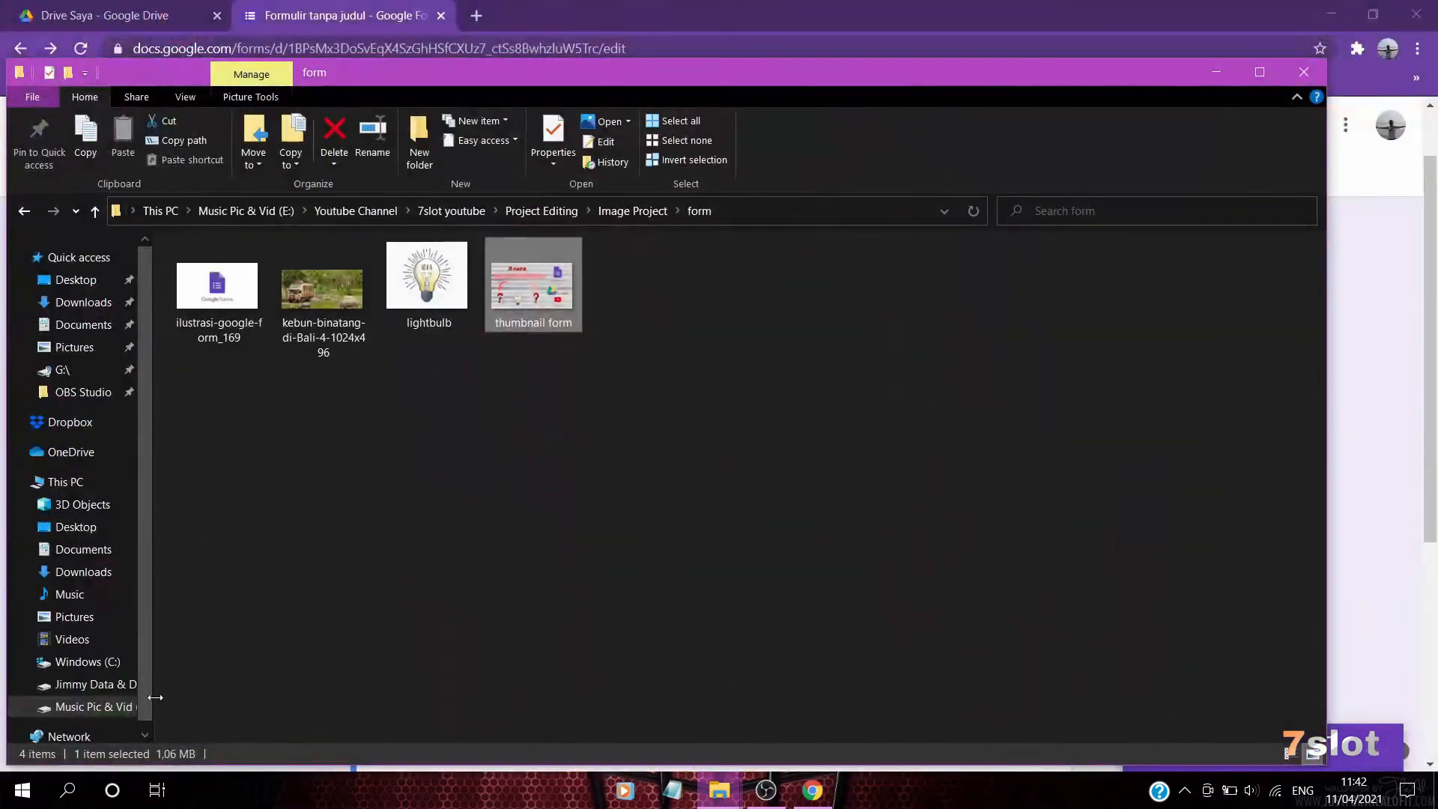
click(92, 684)
double_click(1160, 329)
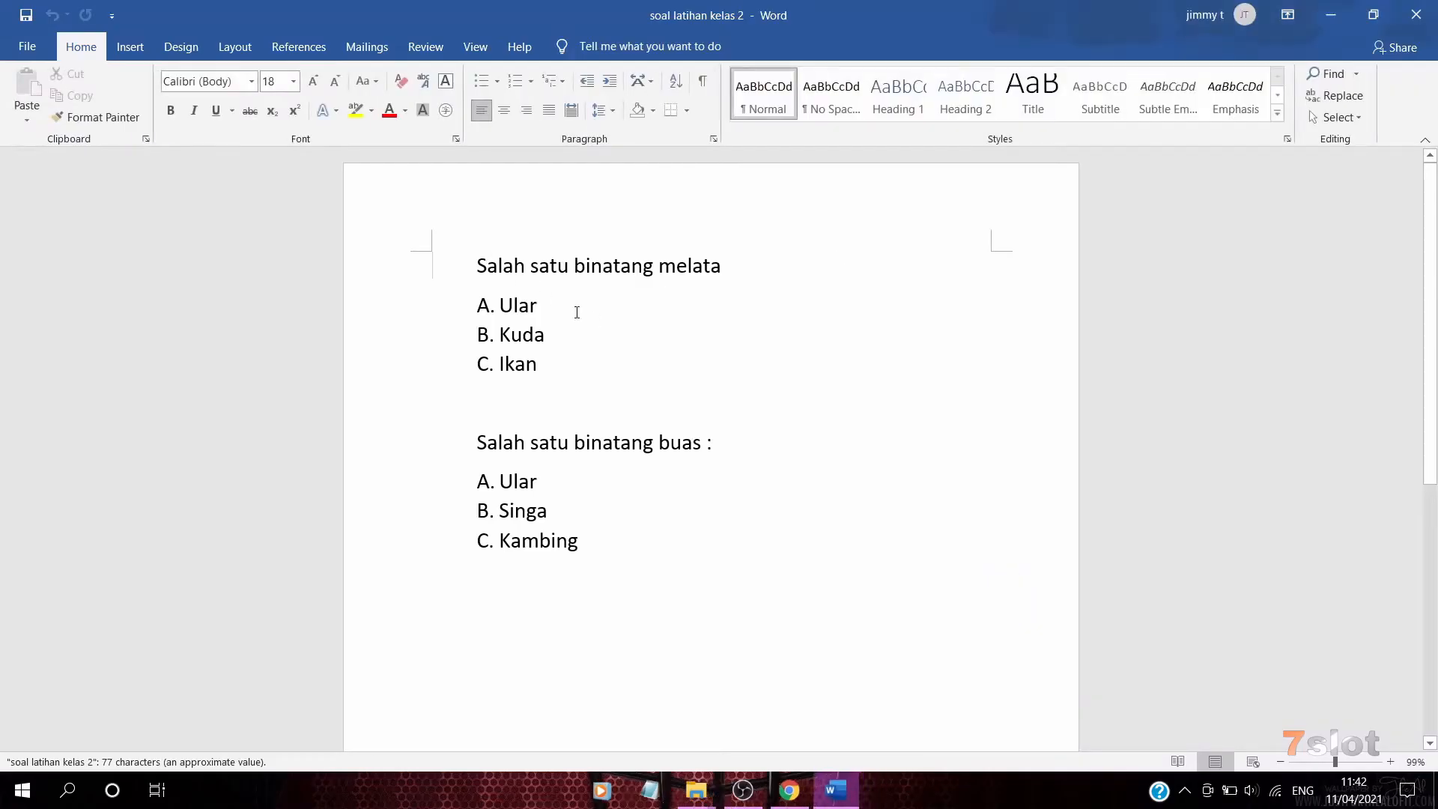
click(1331, 16)
click(1217, 72)
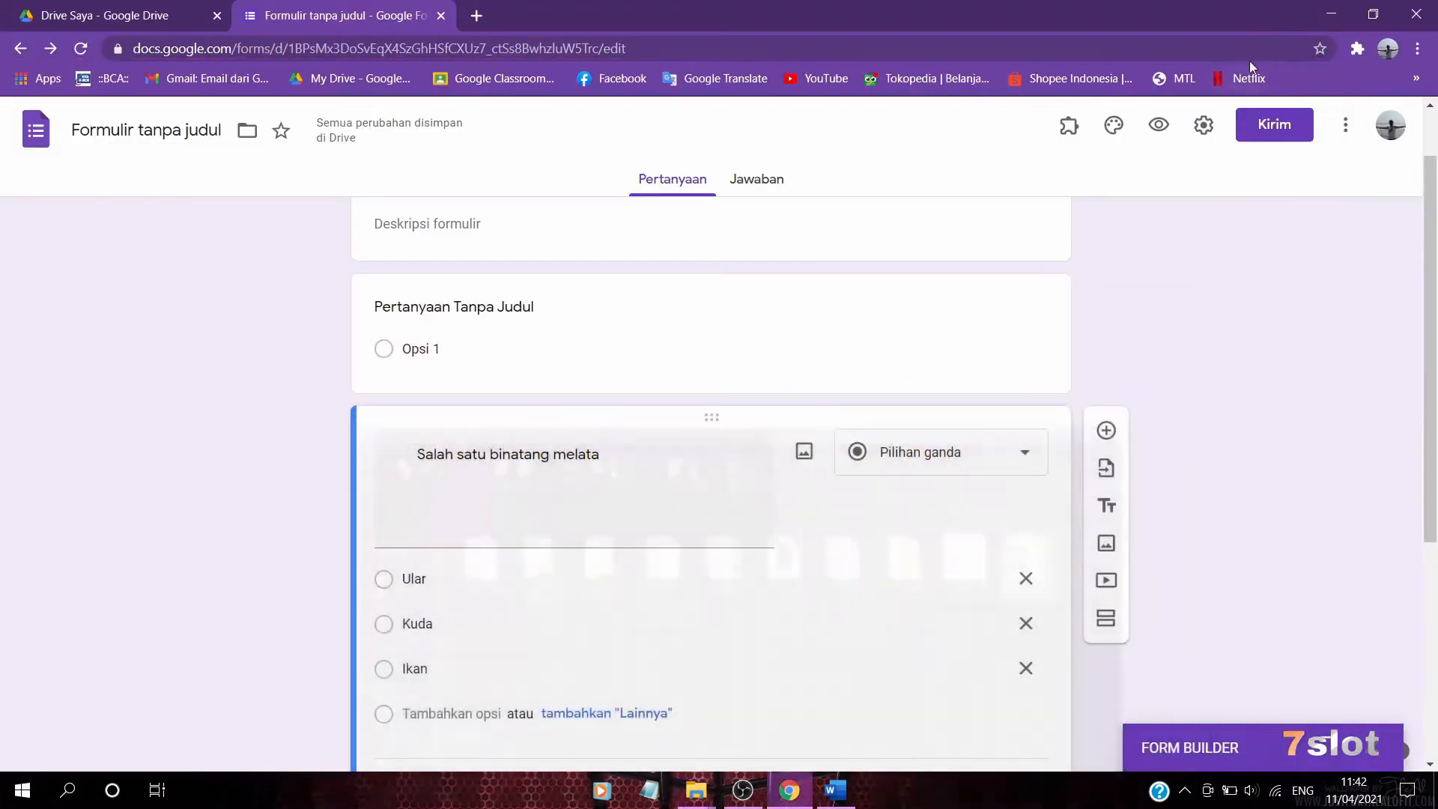
Add the number "1." before the question "Salah satu binatang melata"
triple_click(420, 457)
click(421, 458)
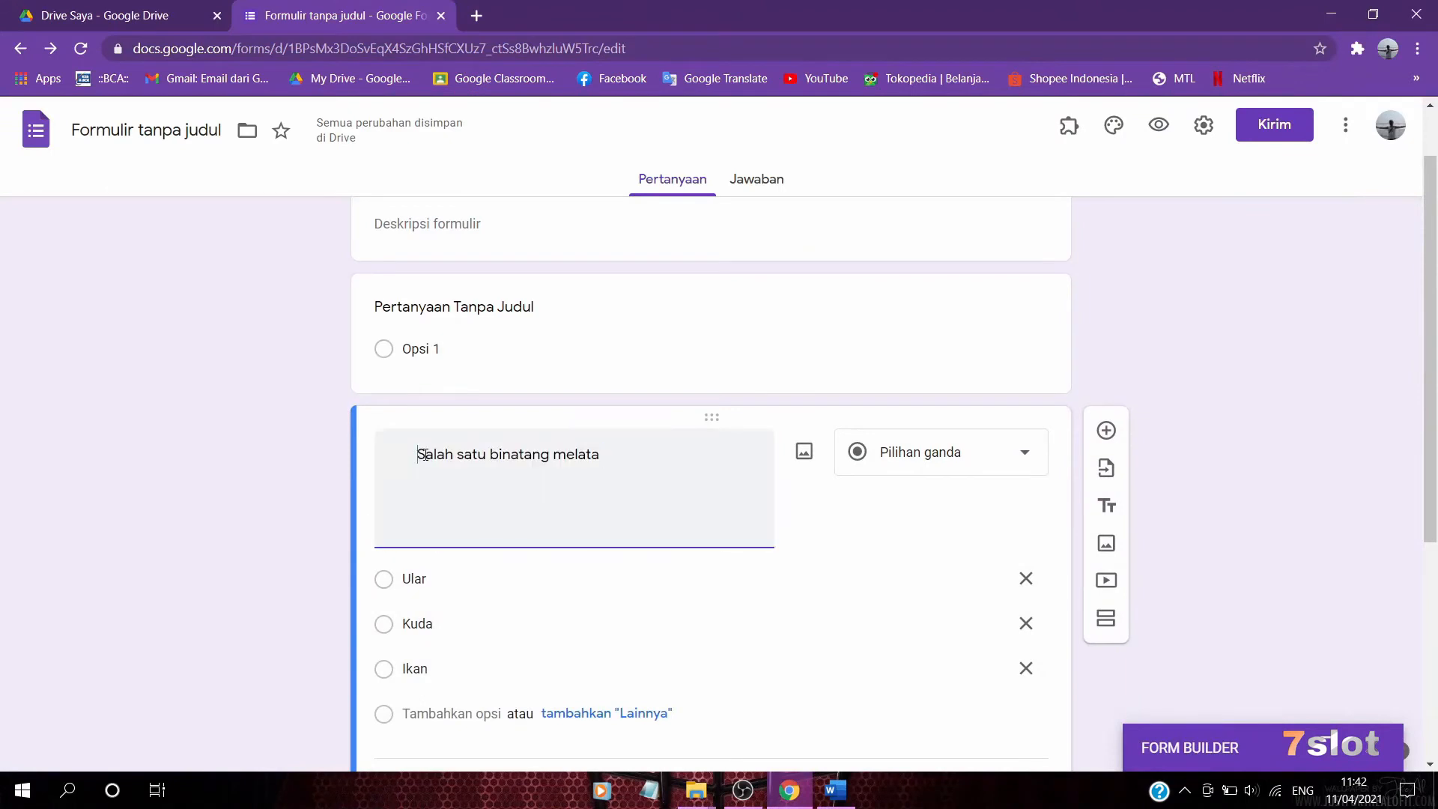
text(1.)
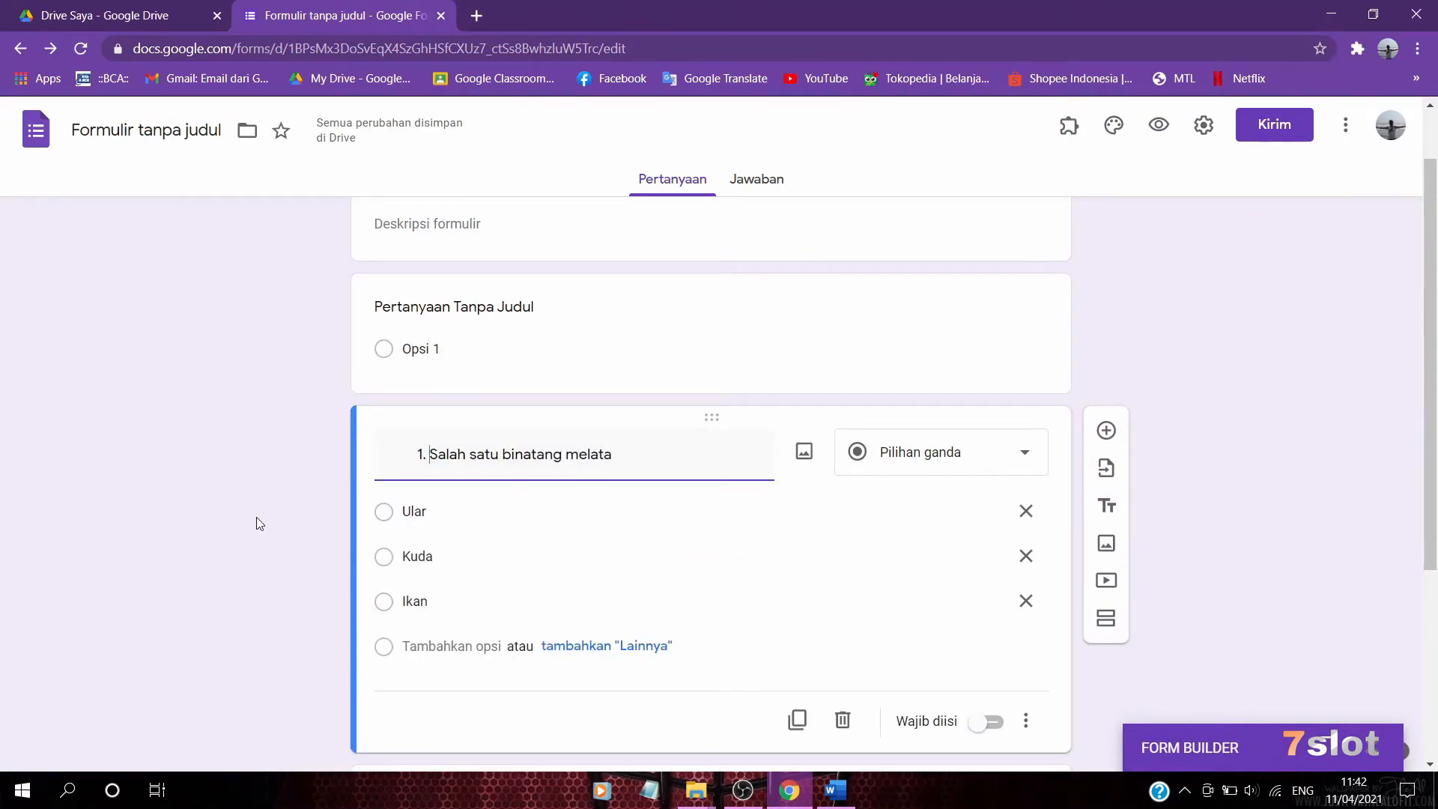
click(339, 559)
Add the number "2." before the question "Salah satu binatang buas :"
scroll(313, 554, down, 4)
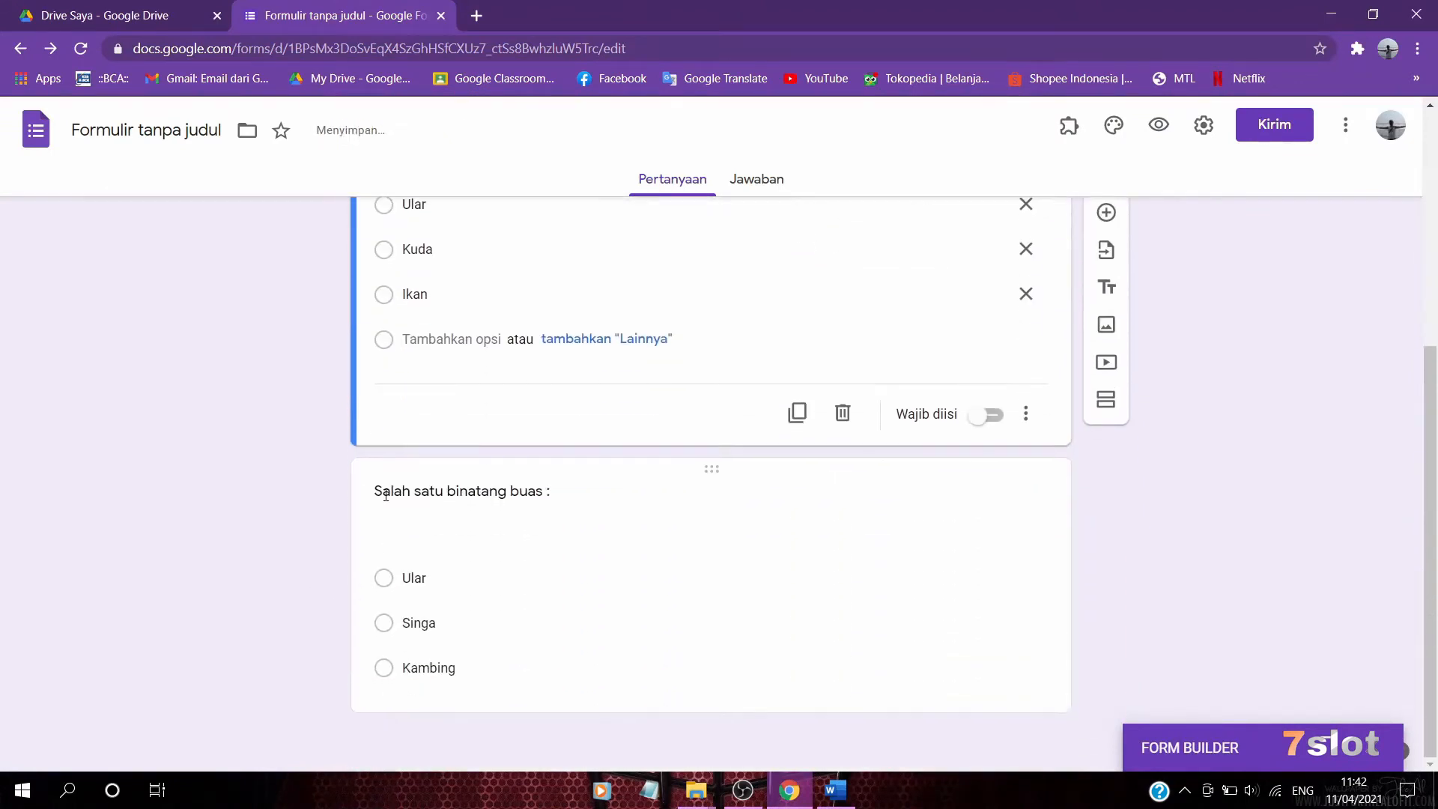
triple_click(386, 376)
click(386, 376)
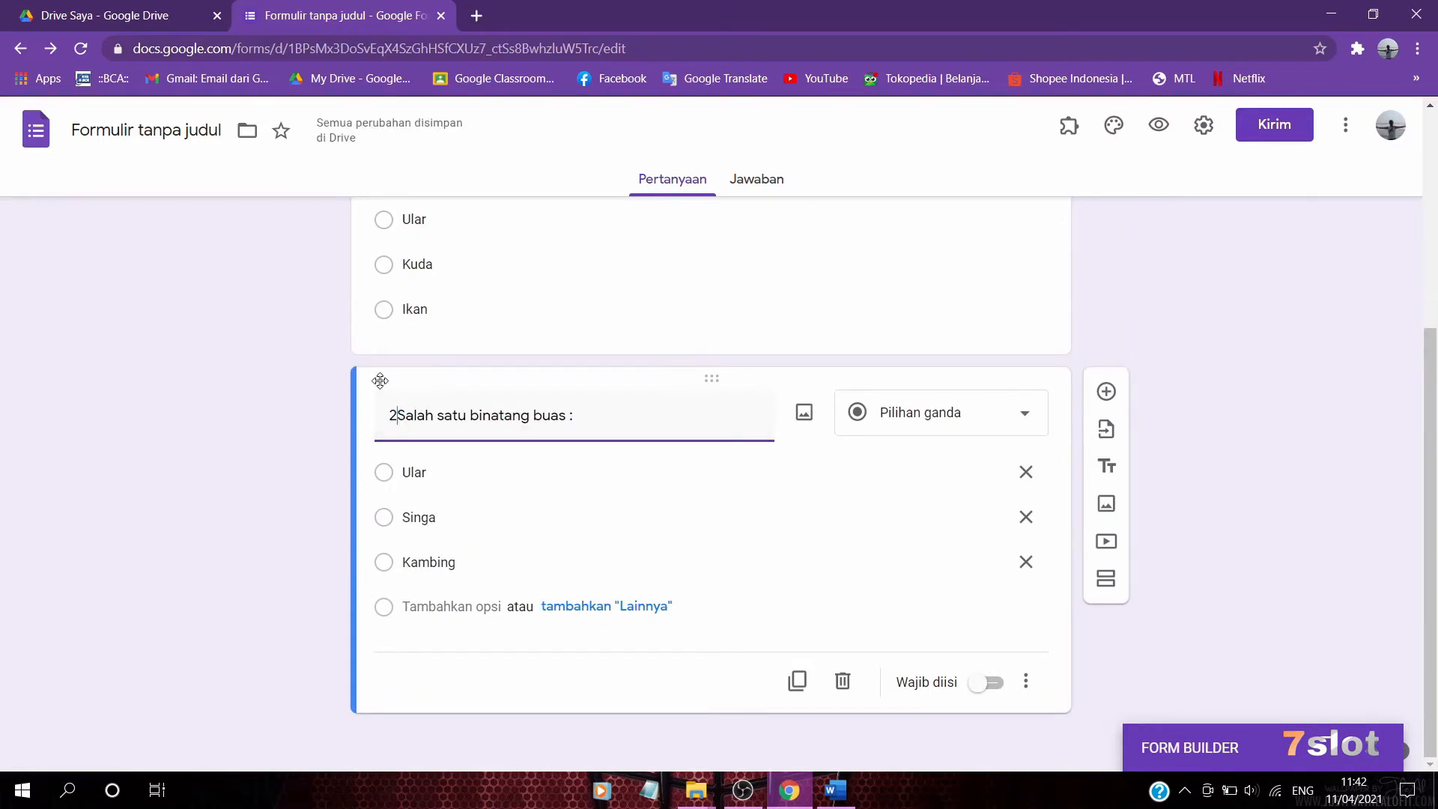
text(2.)
click(310, 479)
scroll(311, 479, up, 4)
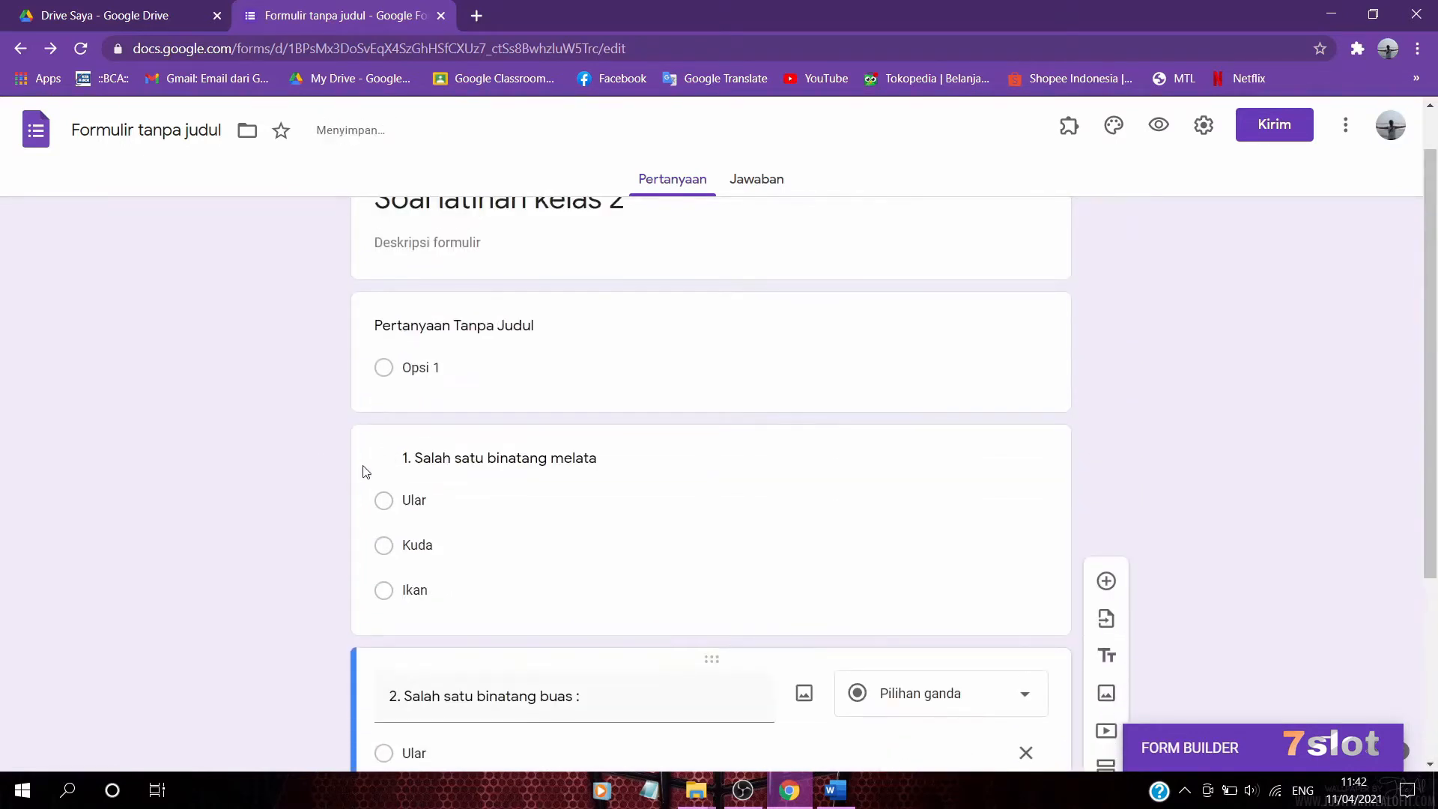
click(362, 472)
scroll(1300, 497, down, 2)
scroll(1289, 518, up, 3)
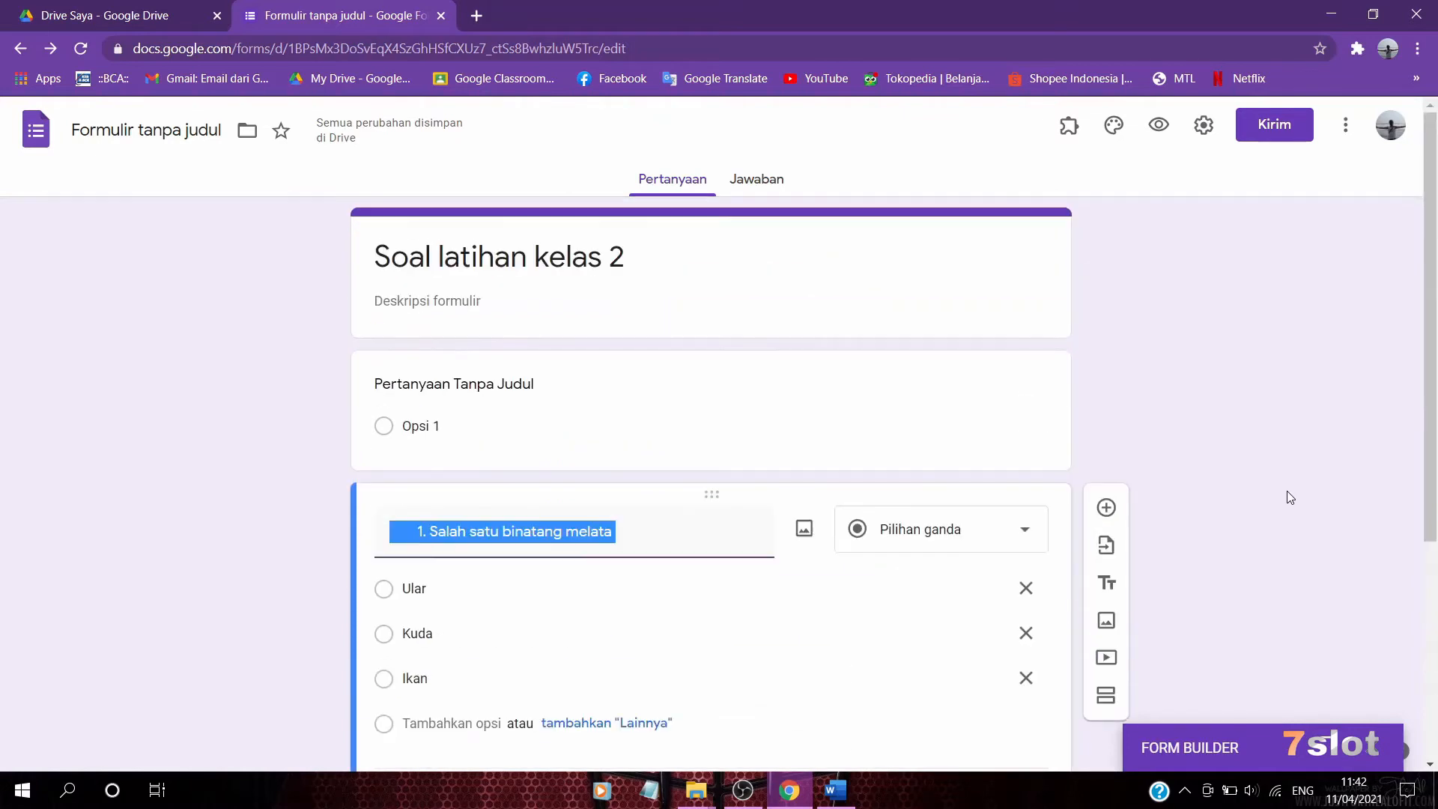
scroll(1285, 498, down, 1)
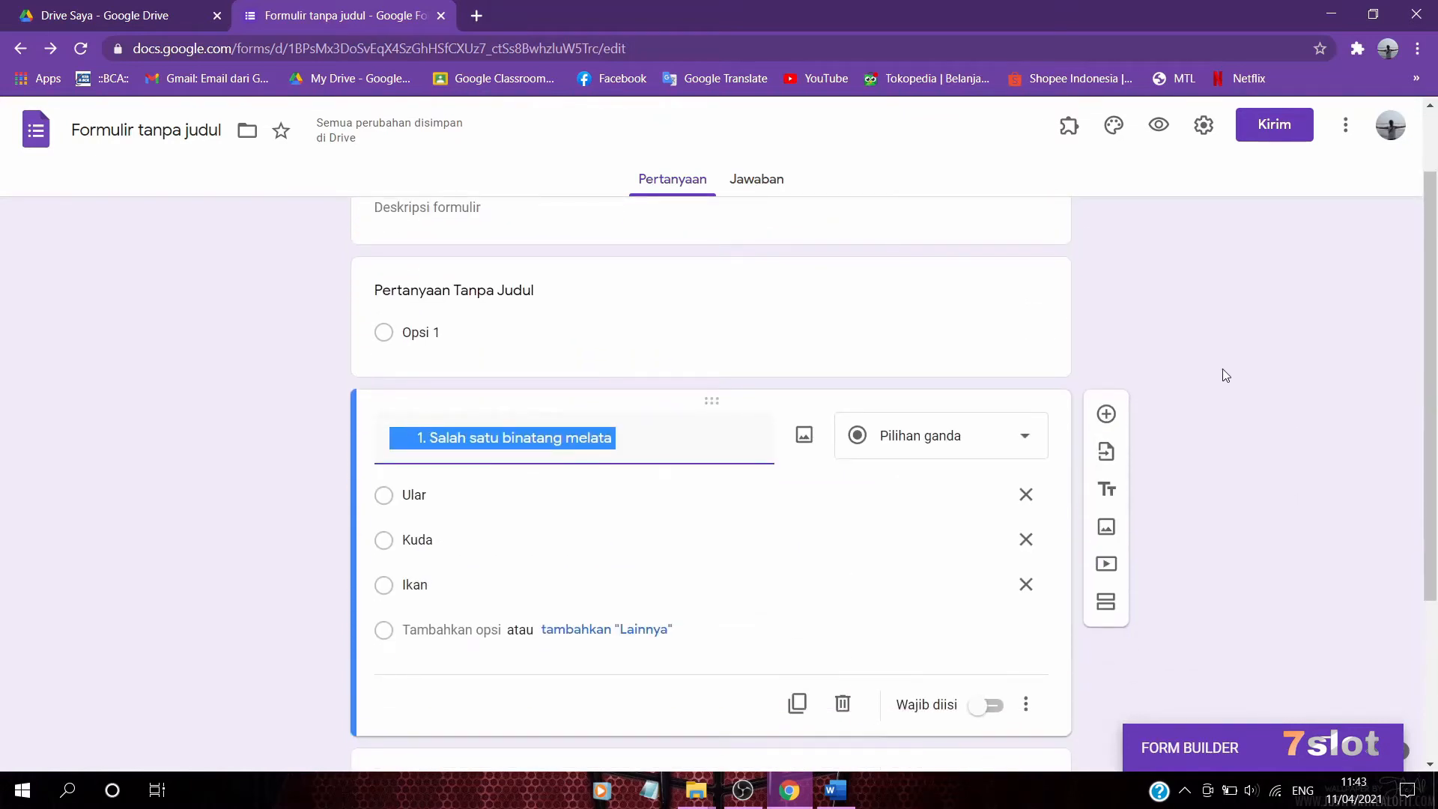
Limit the form to 1 response, enable "Jadikan ini sebagai kuis" to make it a quiz, and save the settings
click(1204, 126)
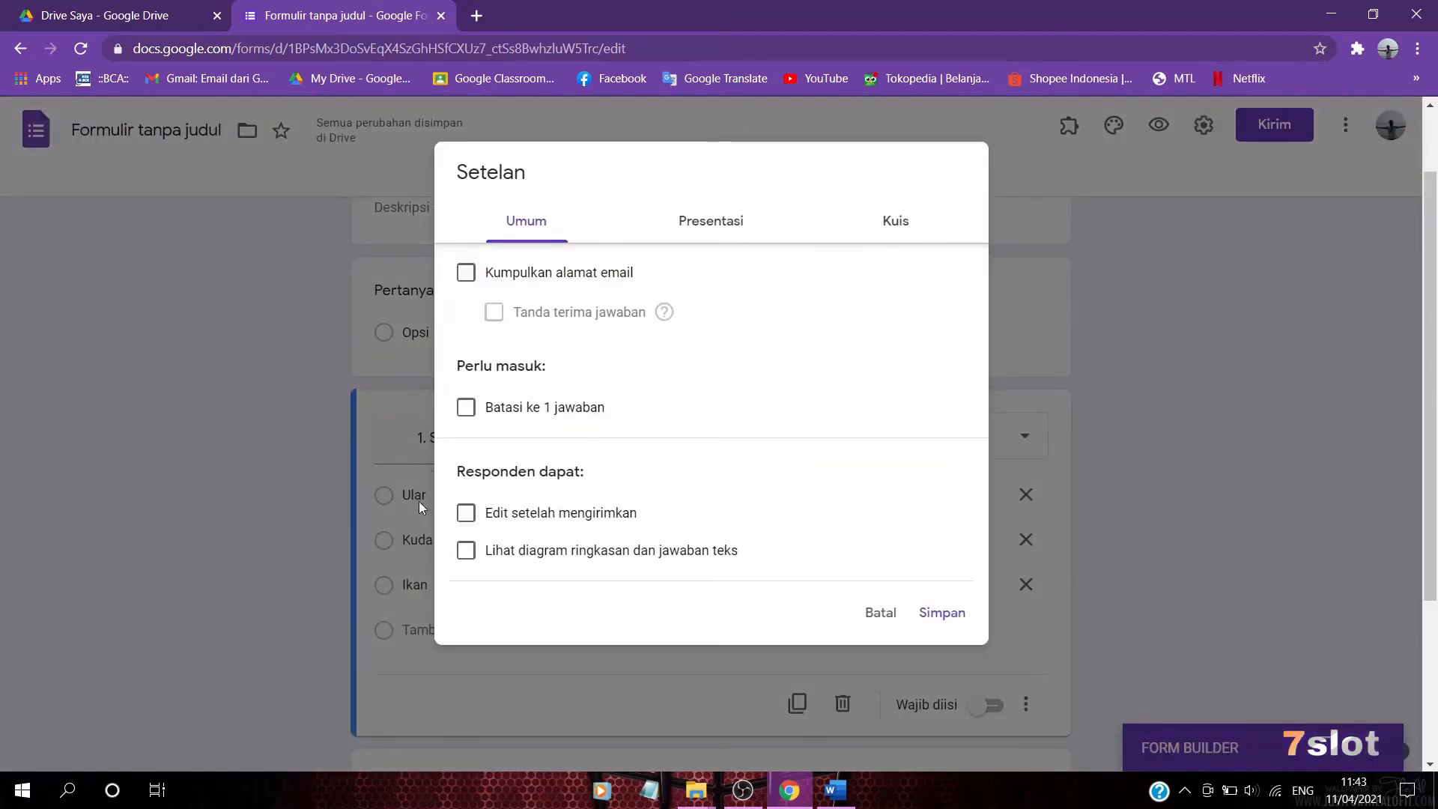
click(466, 413)
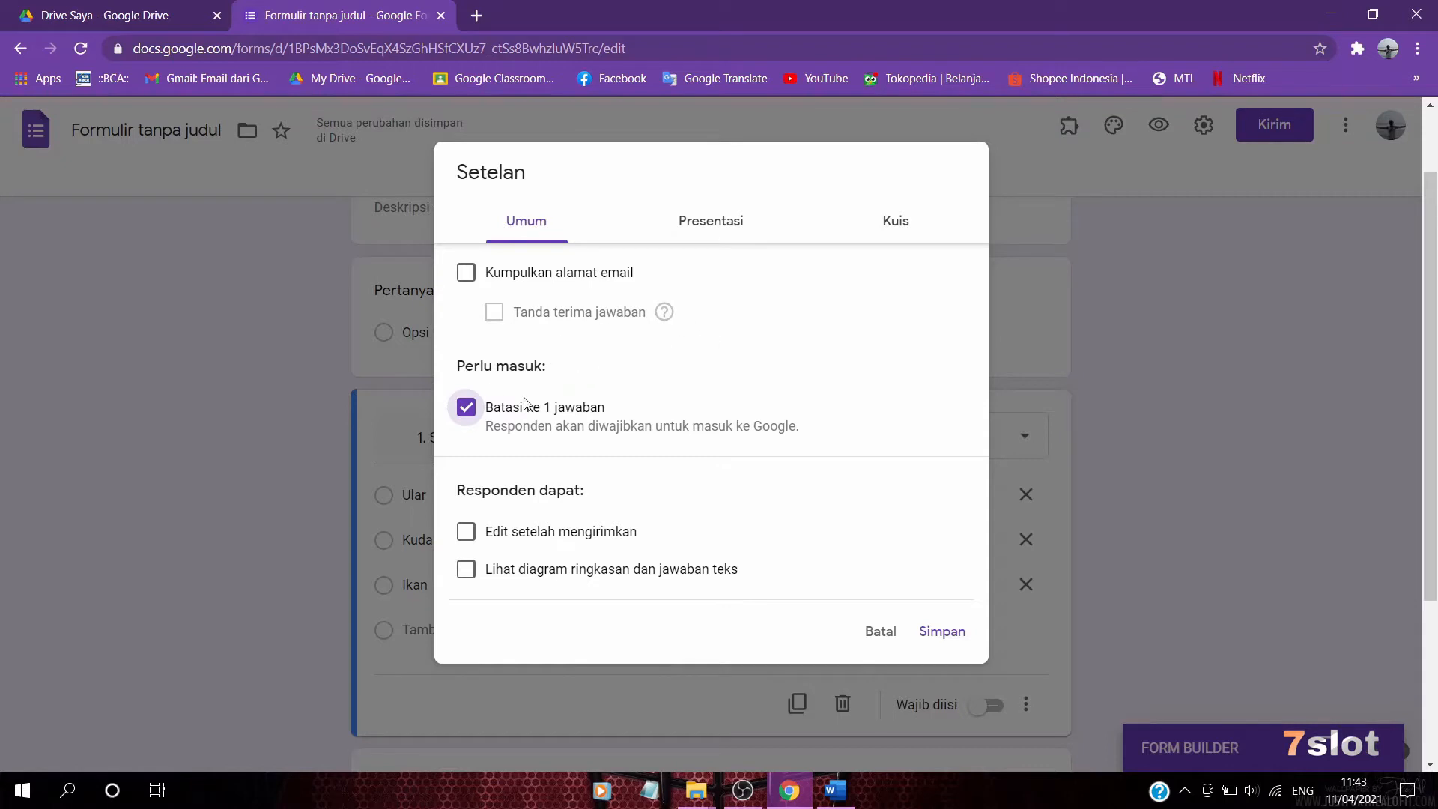
click(717, 228)
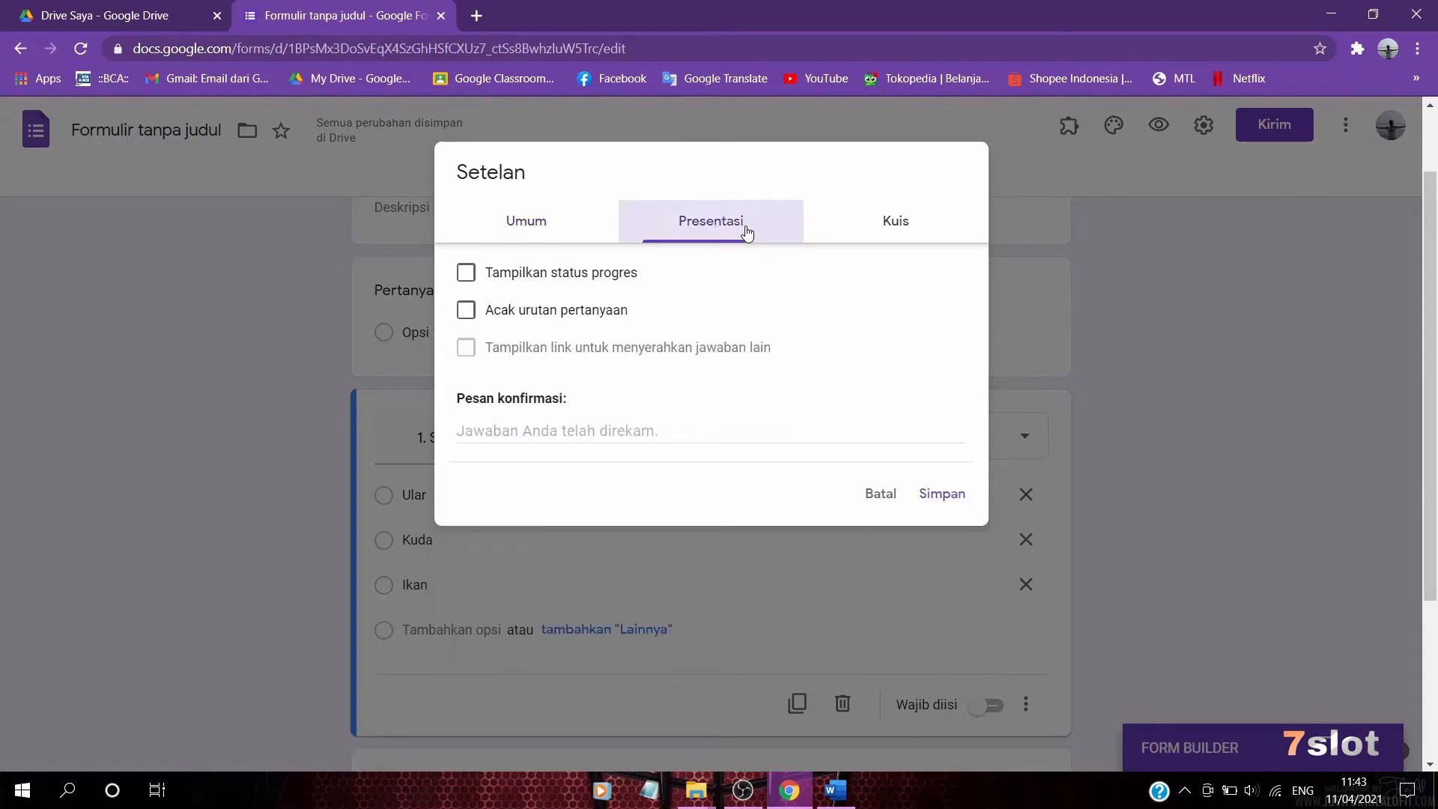
click(895, 222)
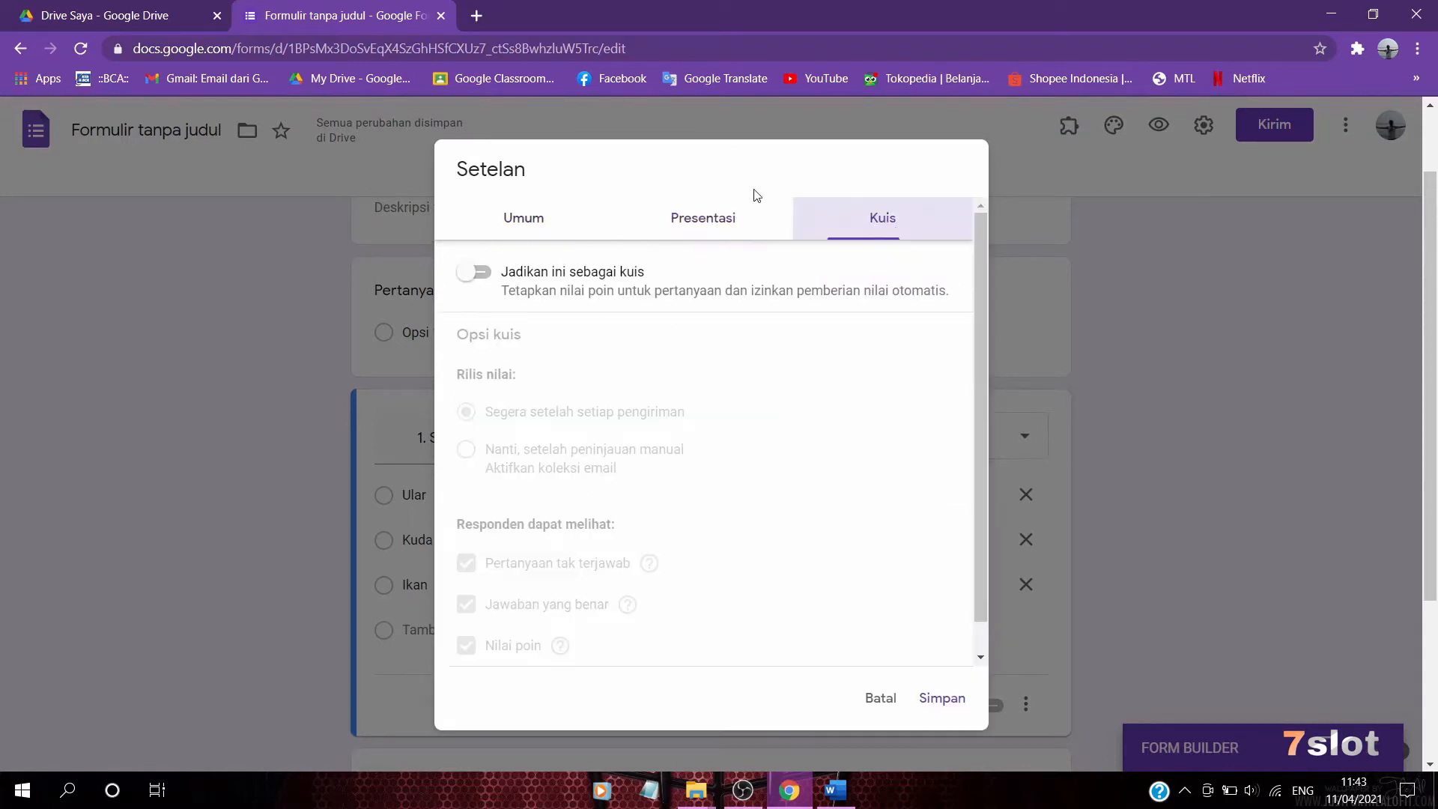
click(480, 275)
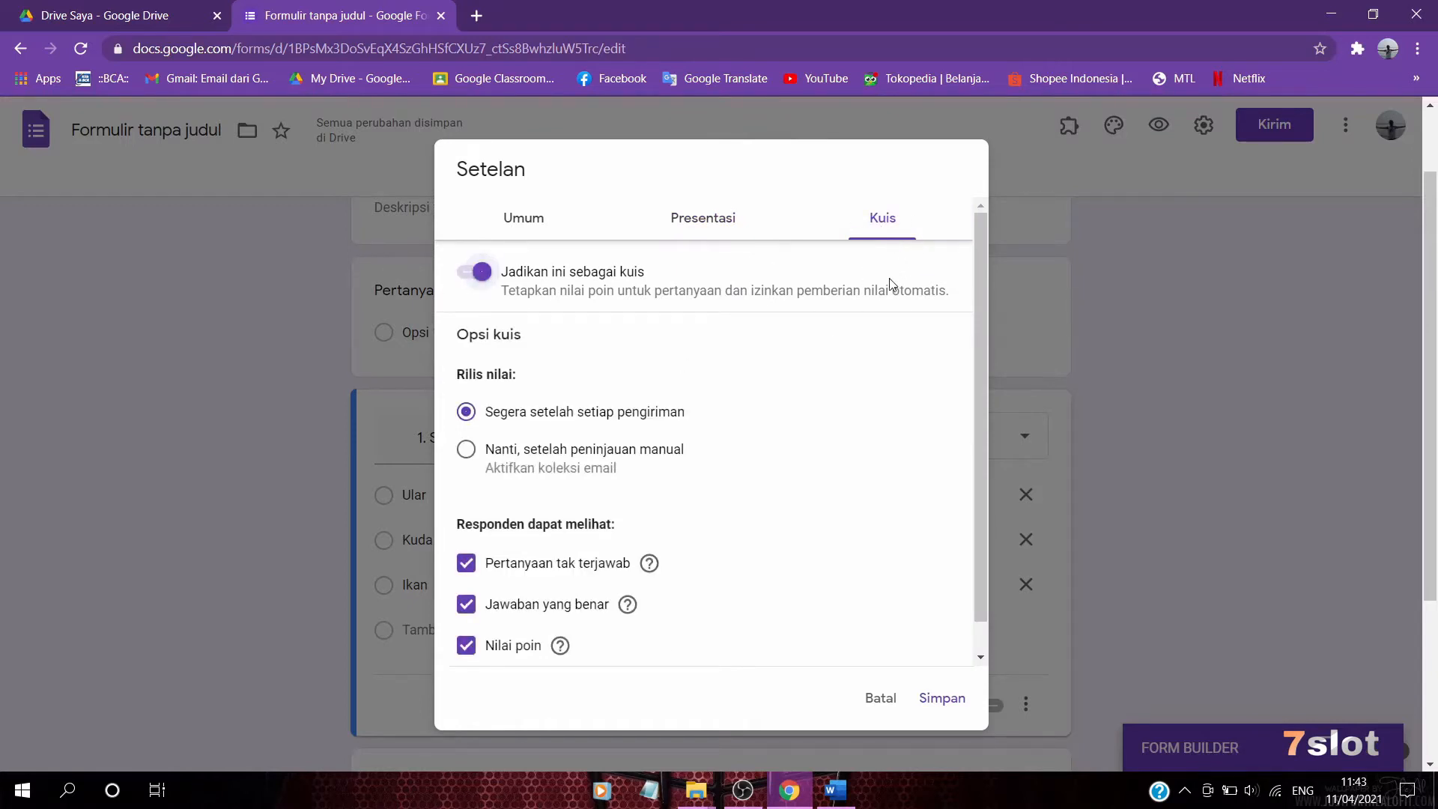
scroll(898, 456, down, 3)
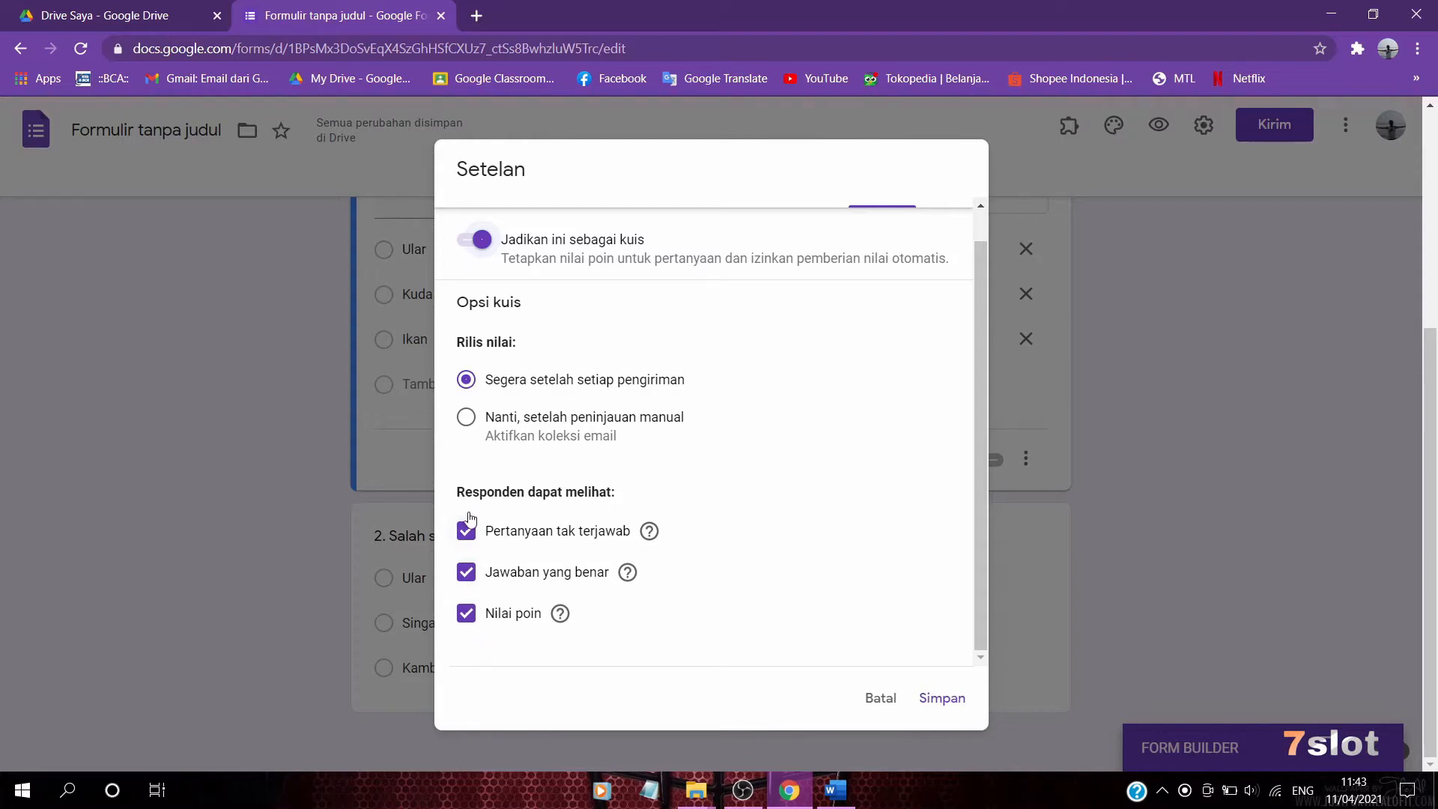
click(953, 705)
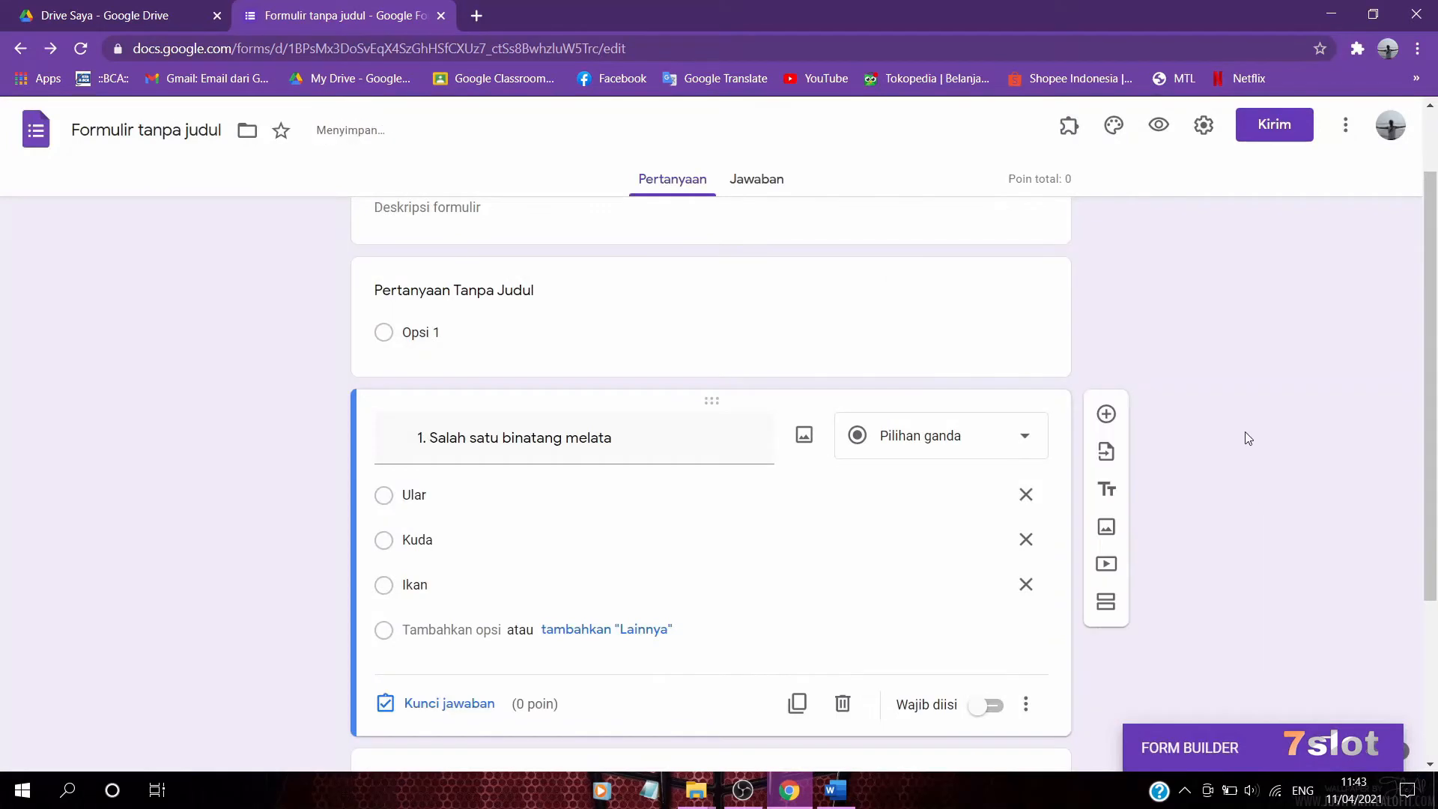
Set question 1's answer key to "Ular" worth 2 points and make the question required
scroll(295, 437, down, 4)
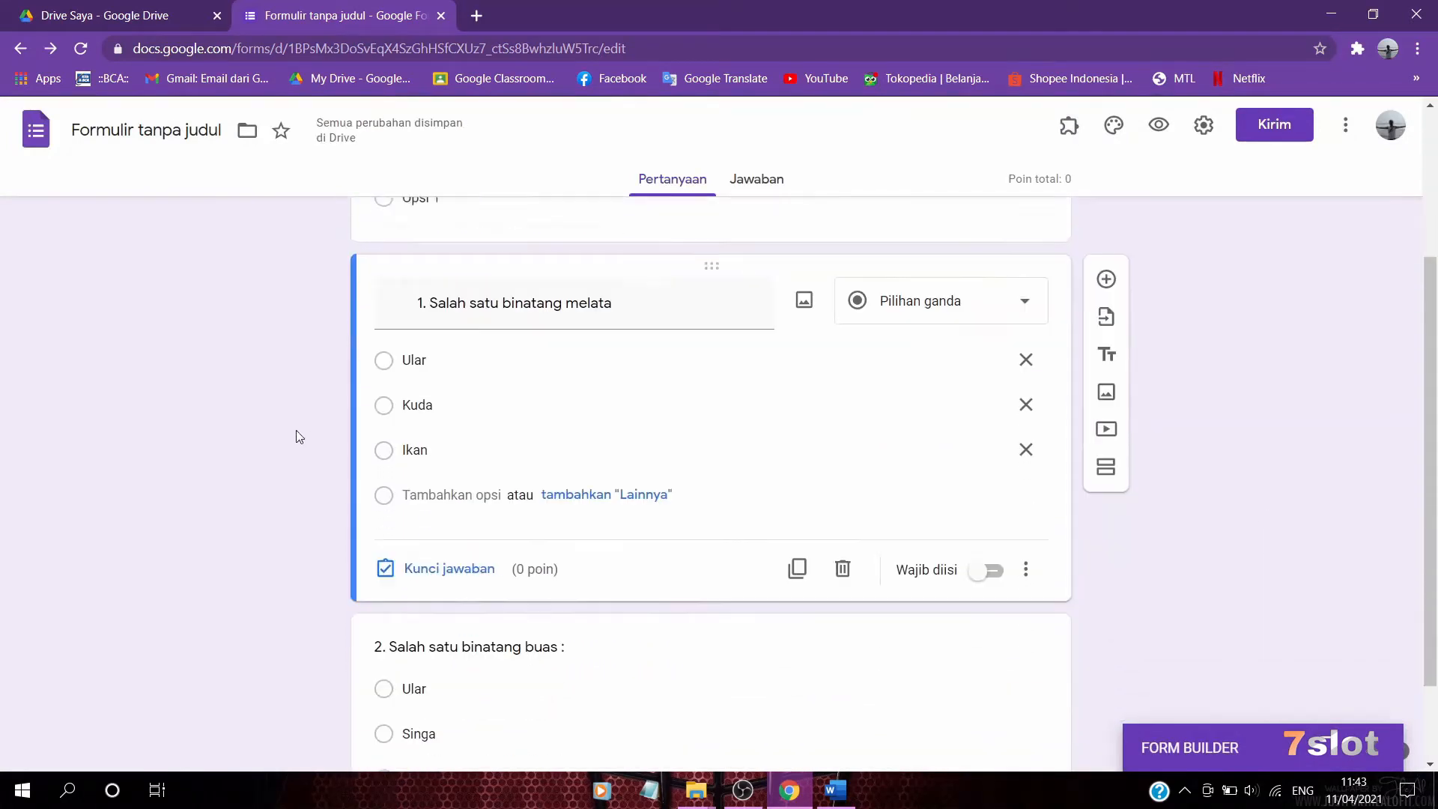
scroll(320, 435, up, 1)
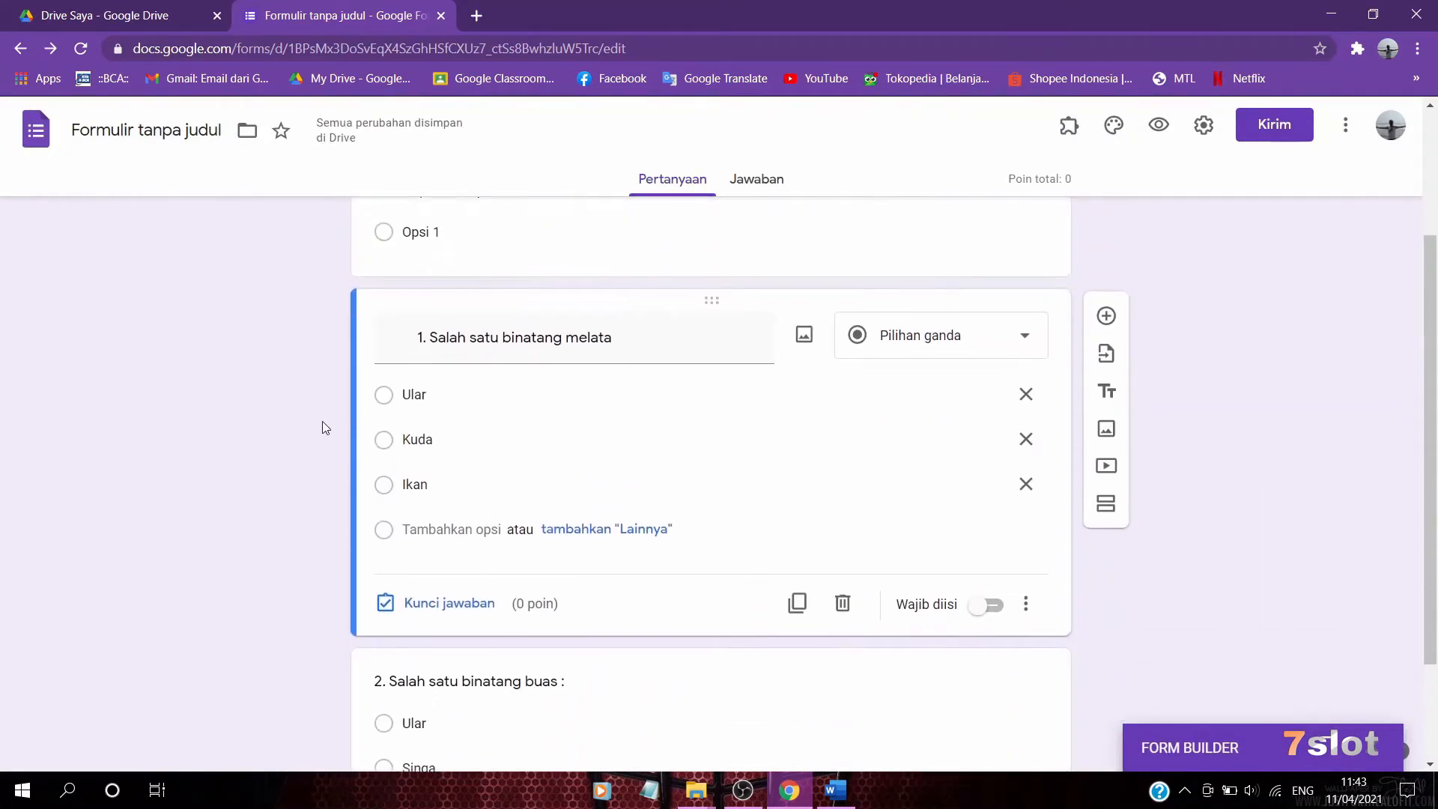
click(443, 613)
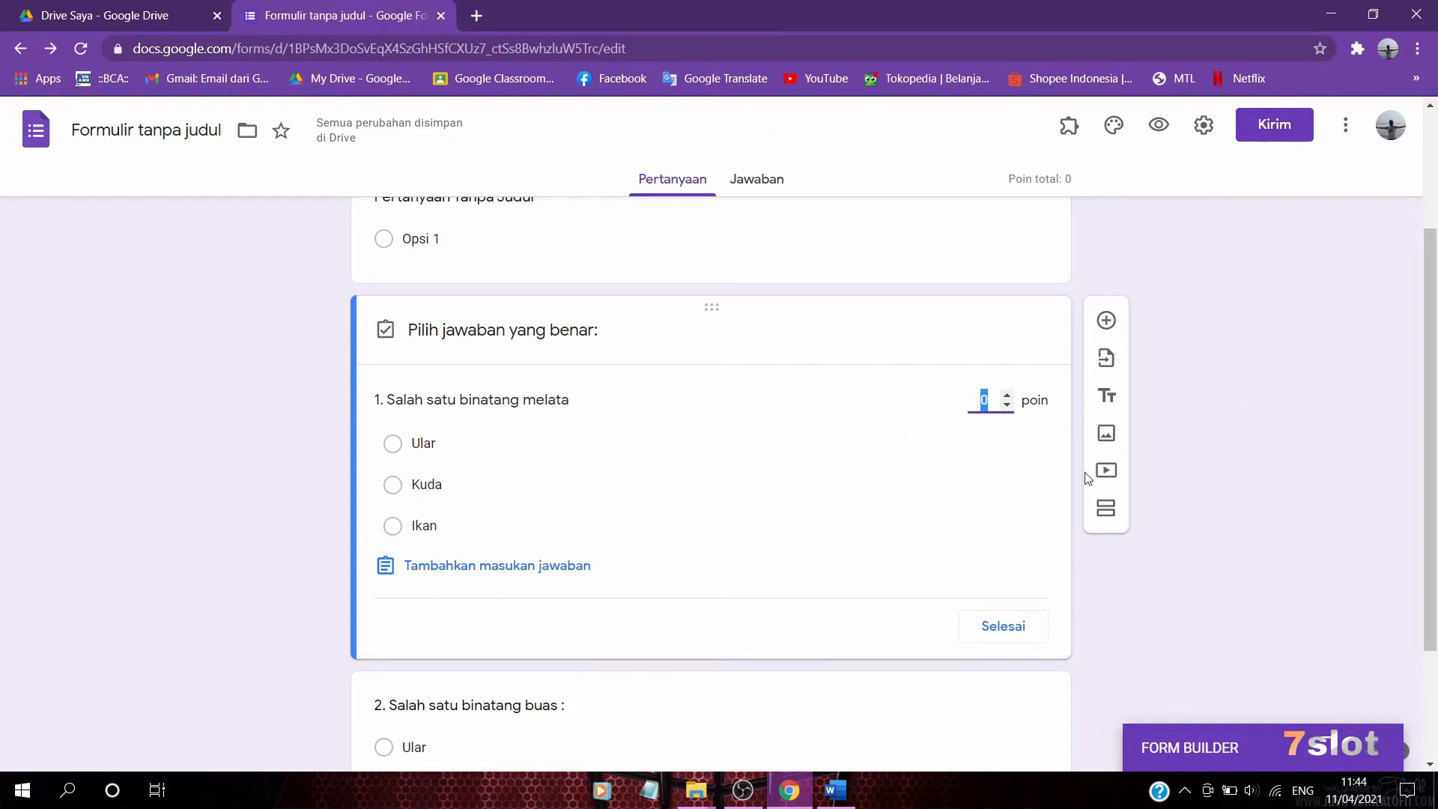
text(2)
click(991, 483)
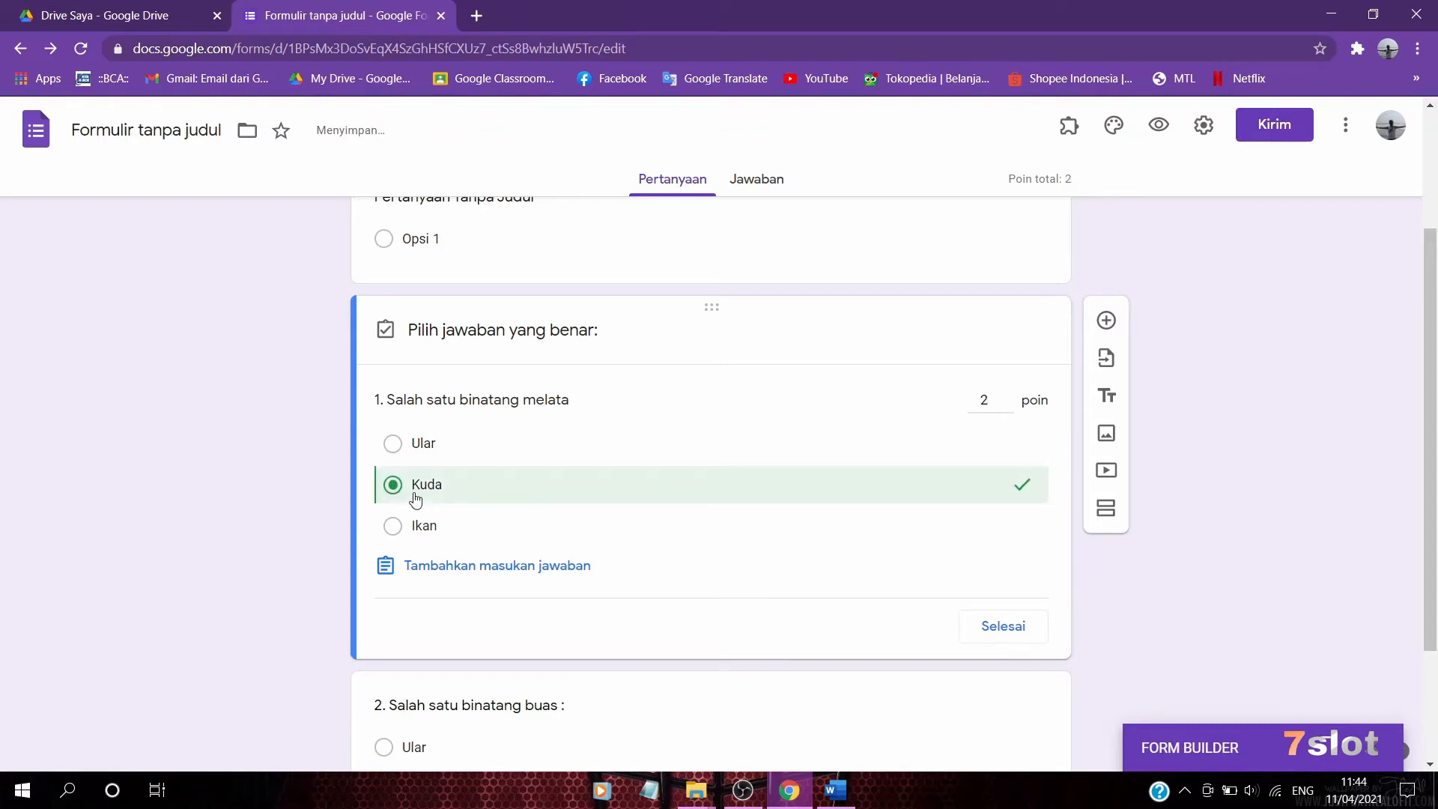
click(393, 483)
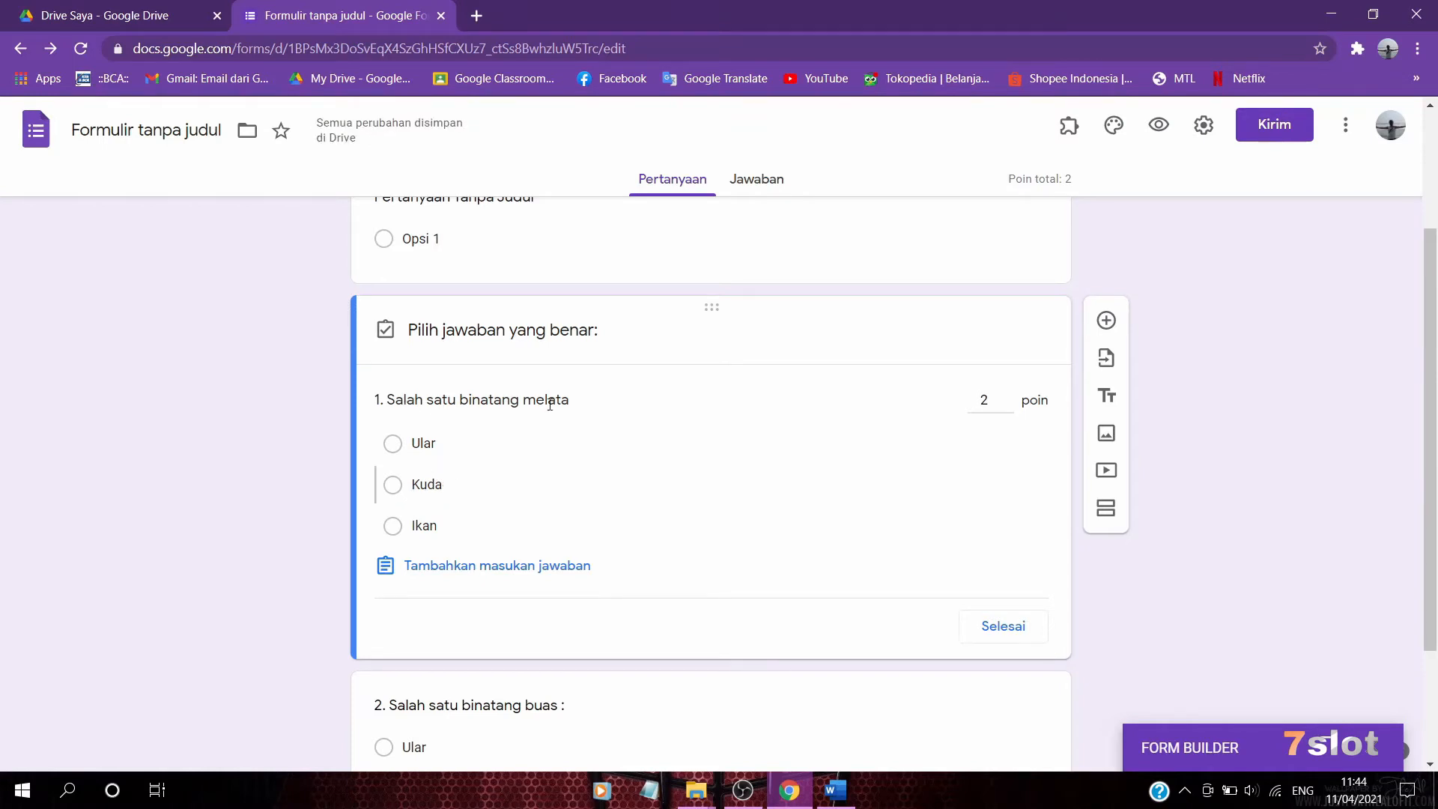
click(418, 445)
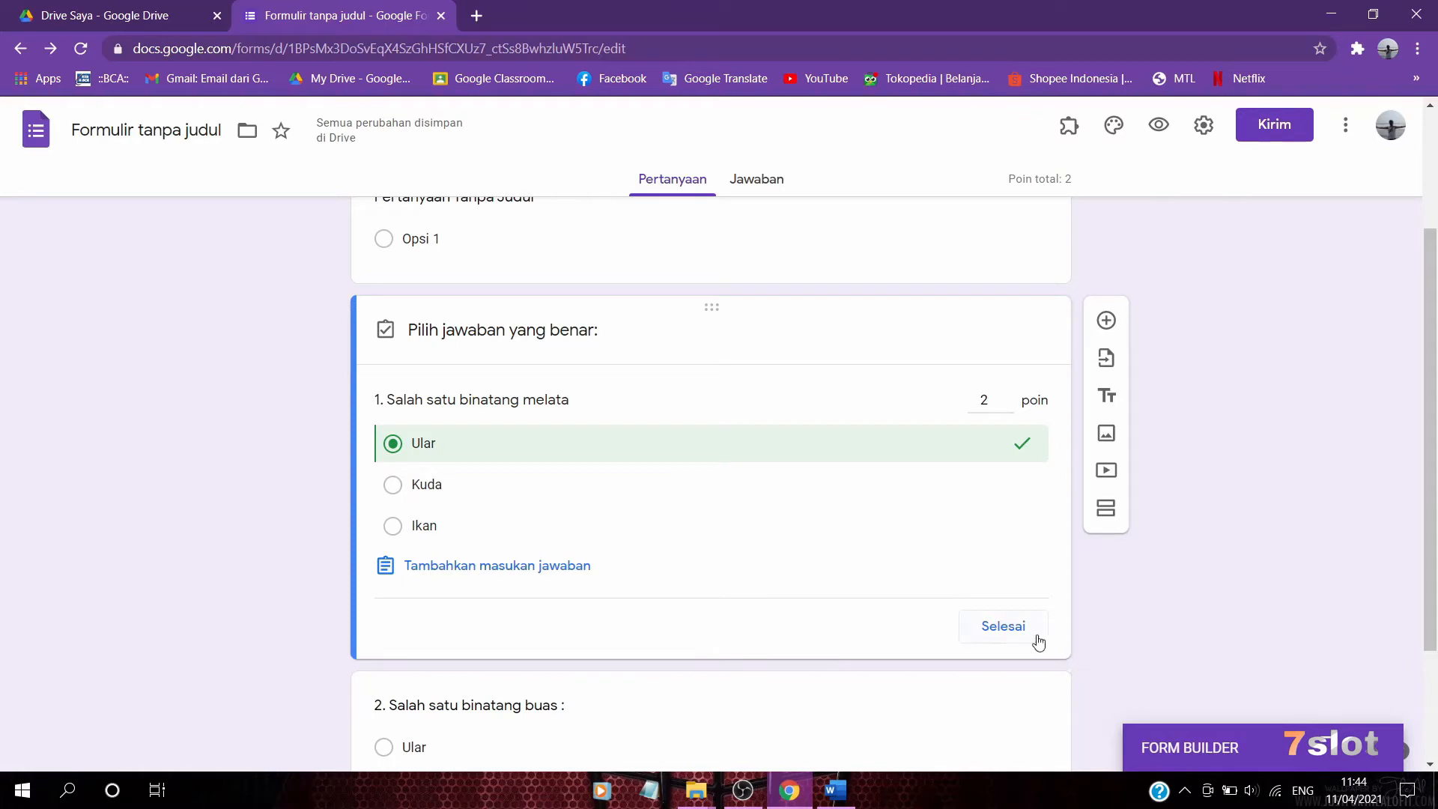
click(1012, 629)
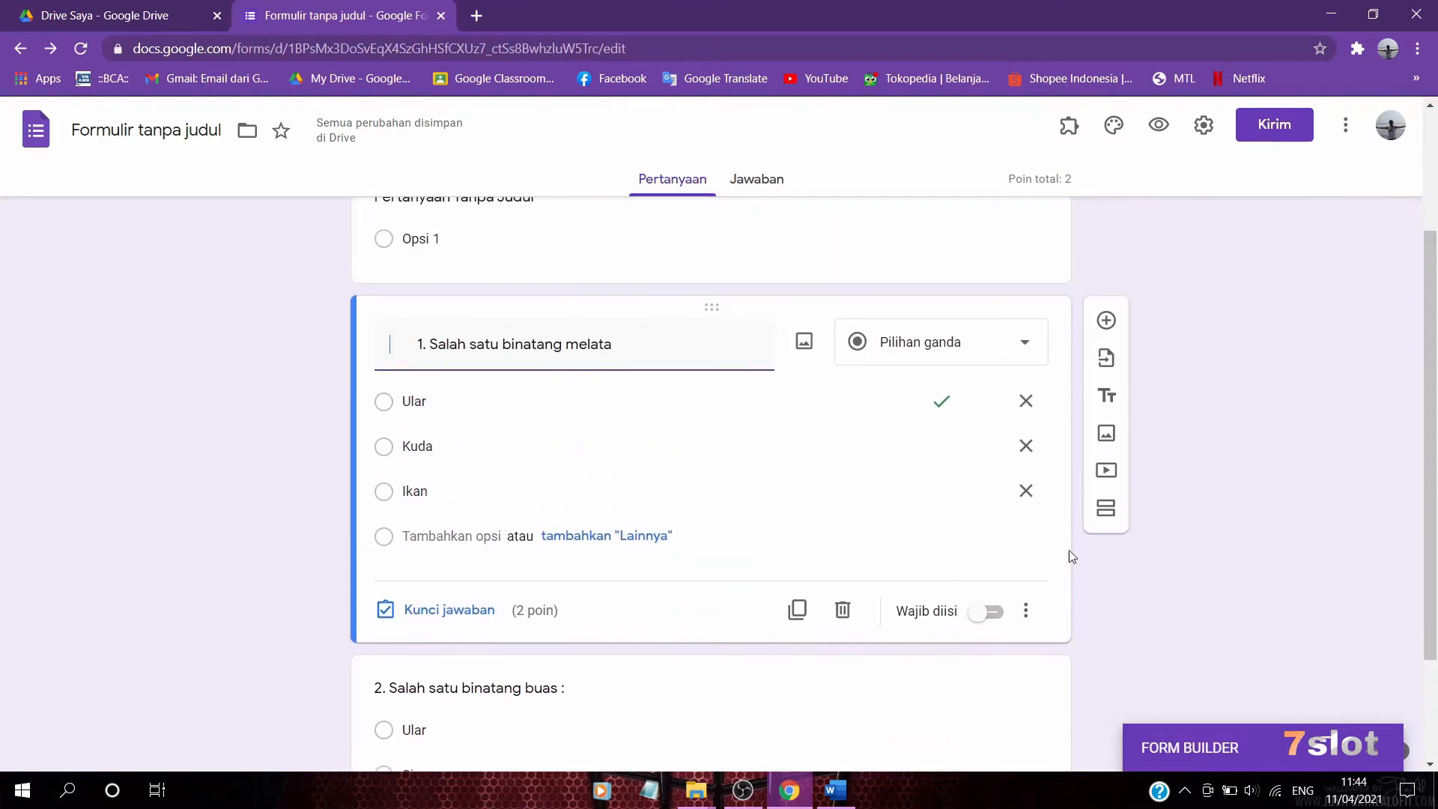
click(989, 613)
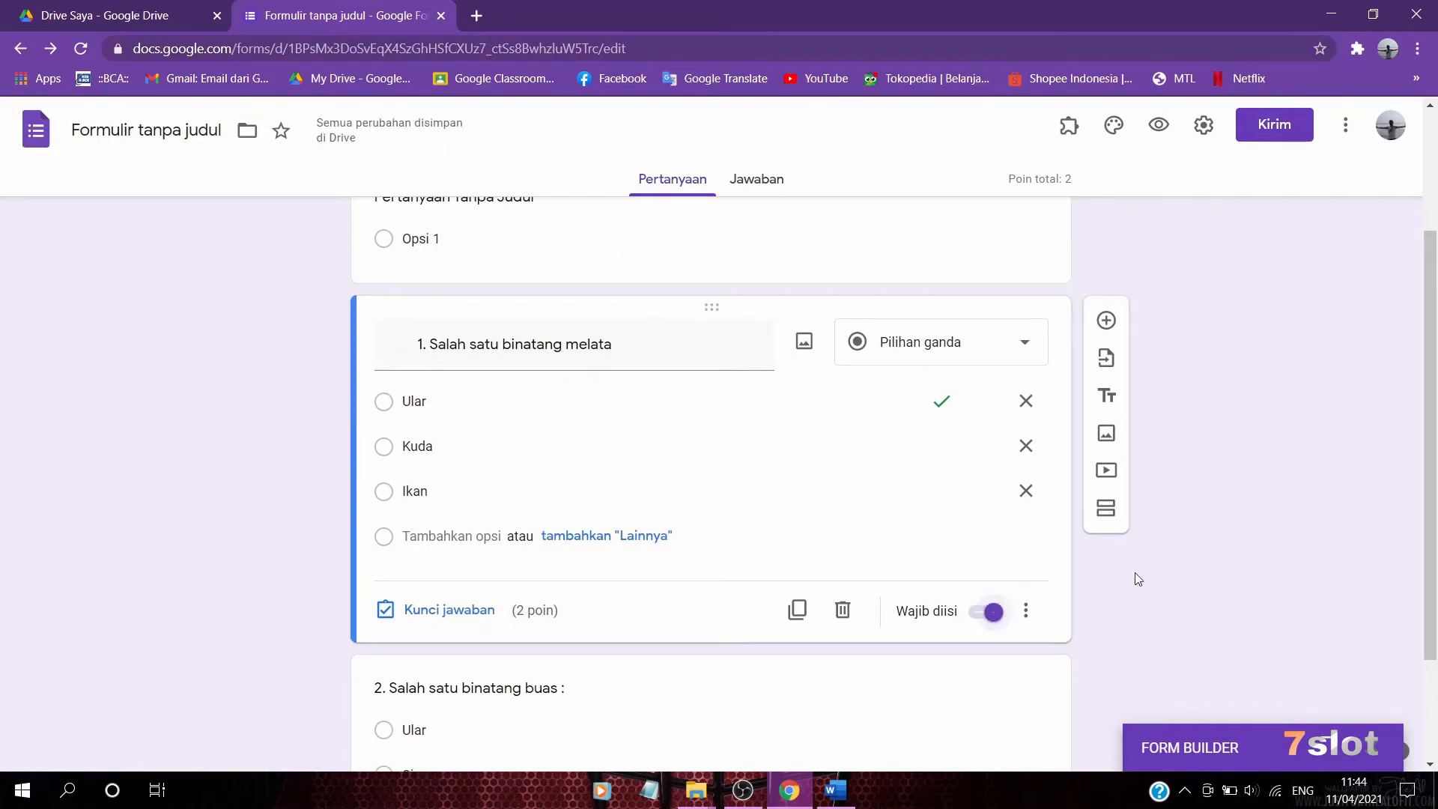
scroll(1135, 574, down, 2)
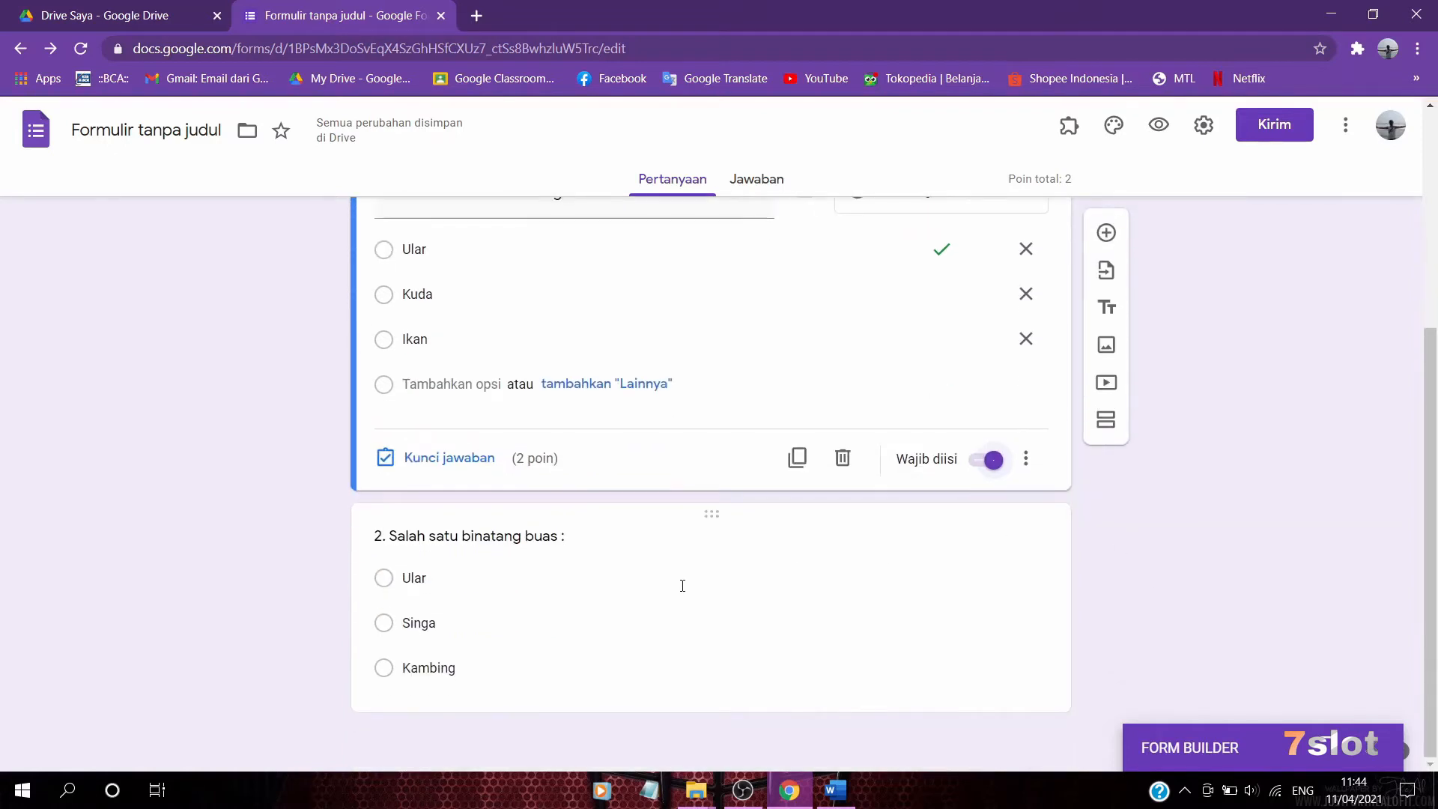
Set question 2's answer key to "Singa" worth 2 points and make the question required
click(500, 554)
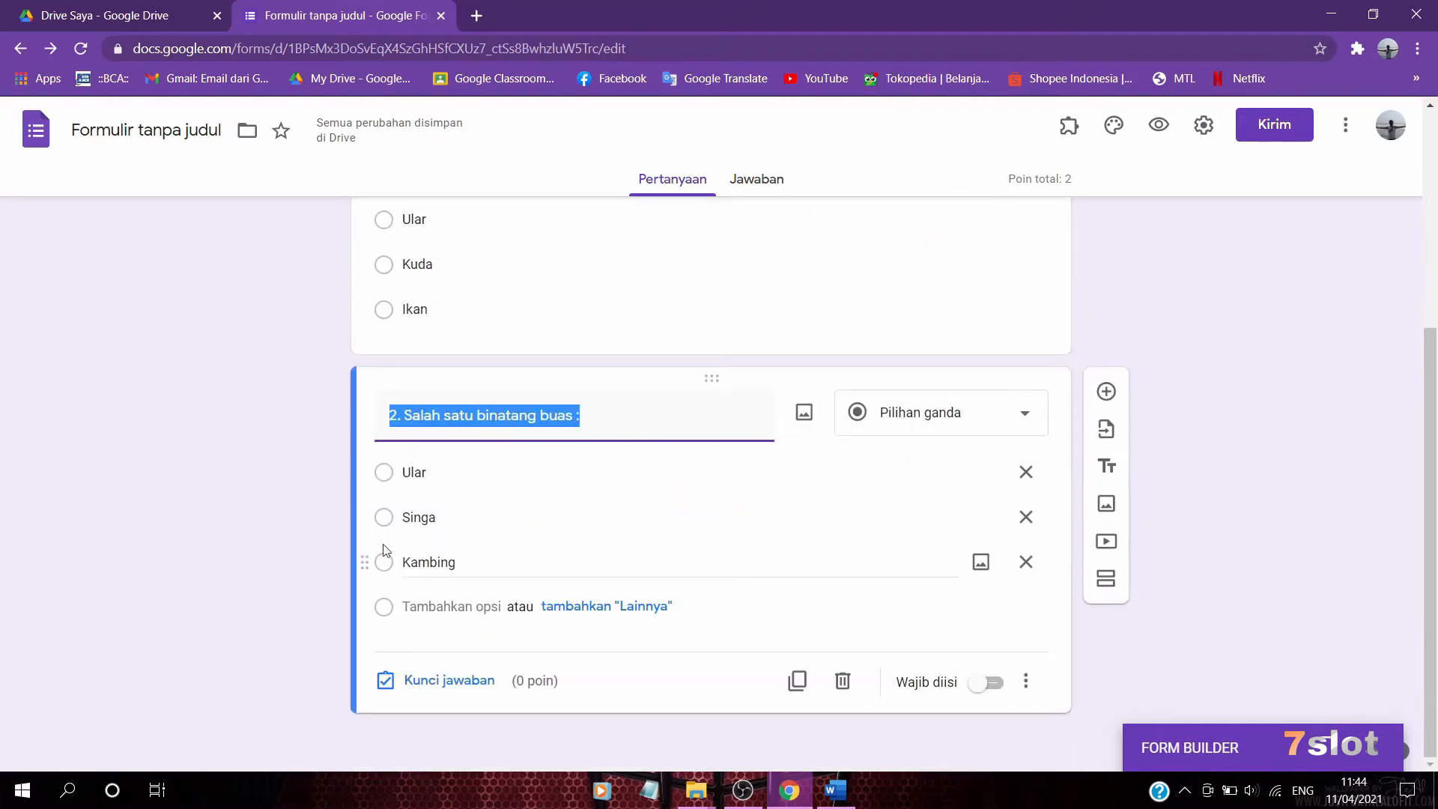
click(452, 684)
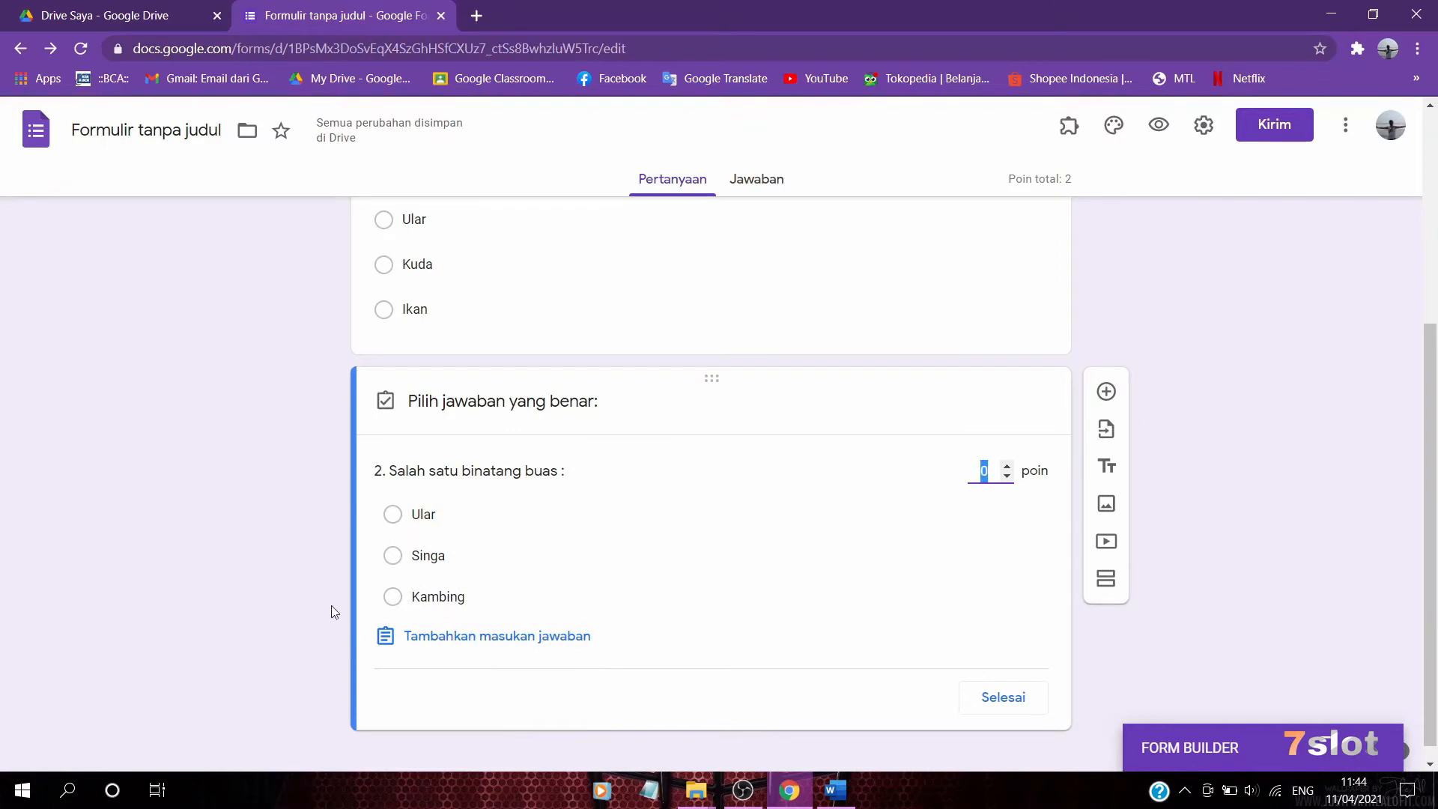
text(2)
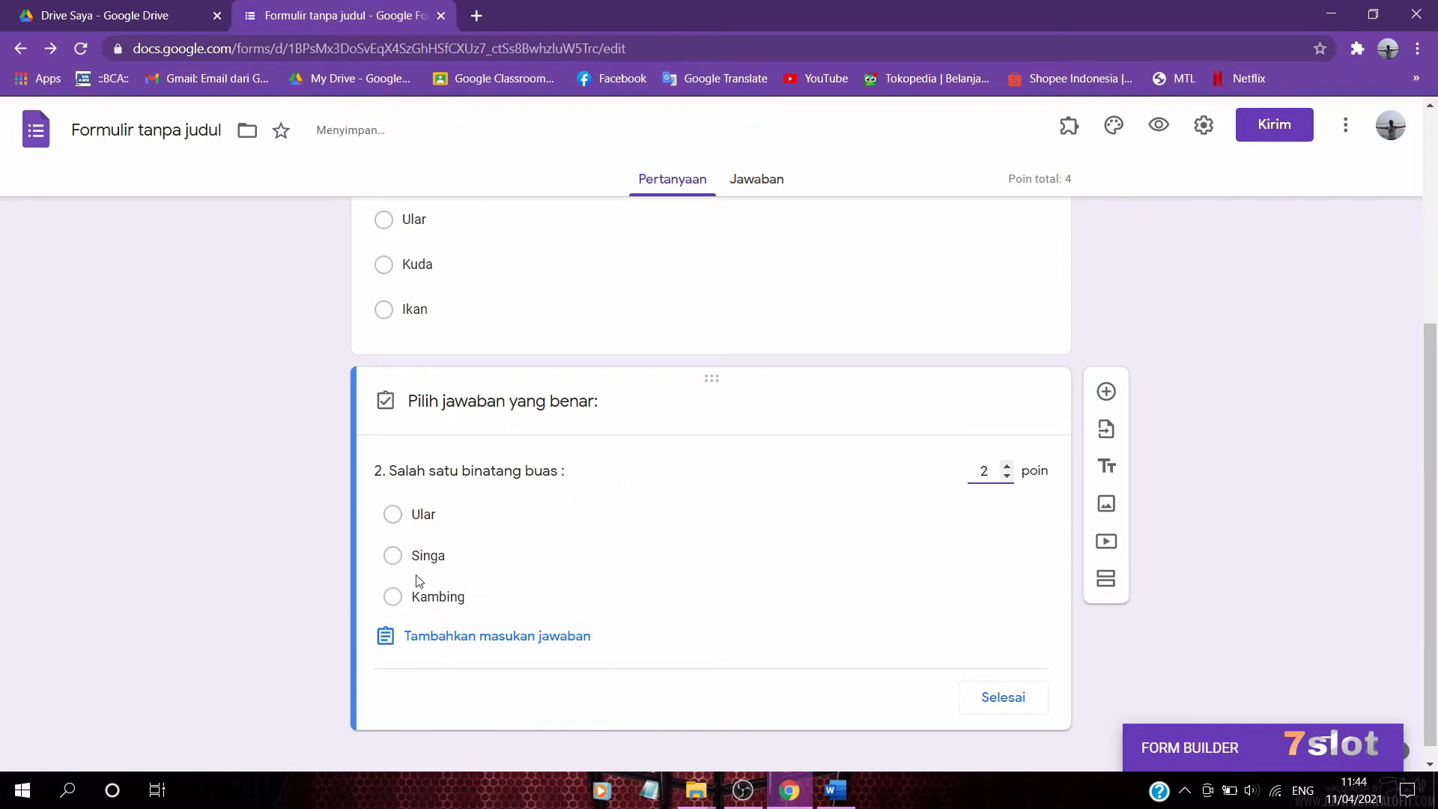
click(391, 555)
click(1014, 703)
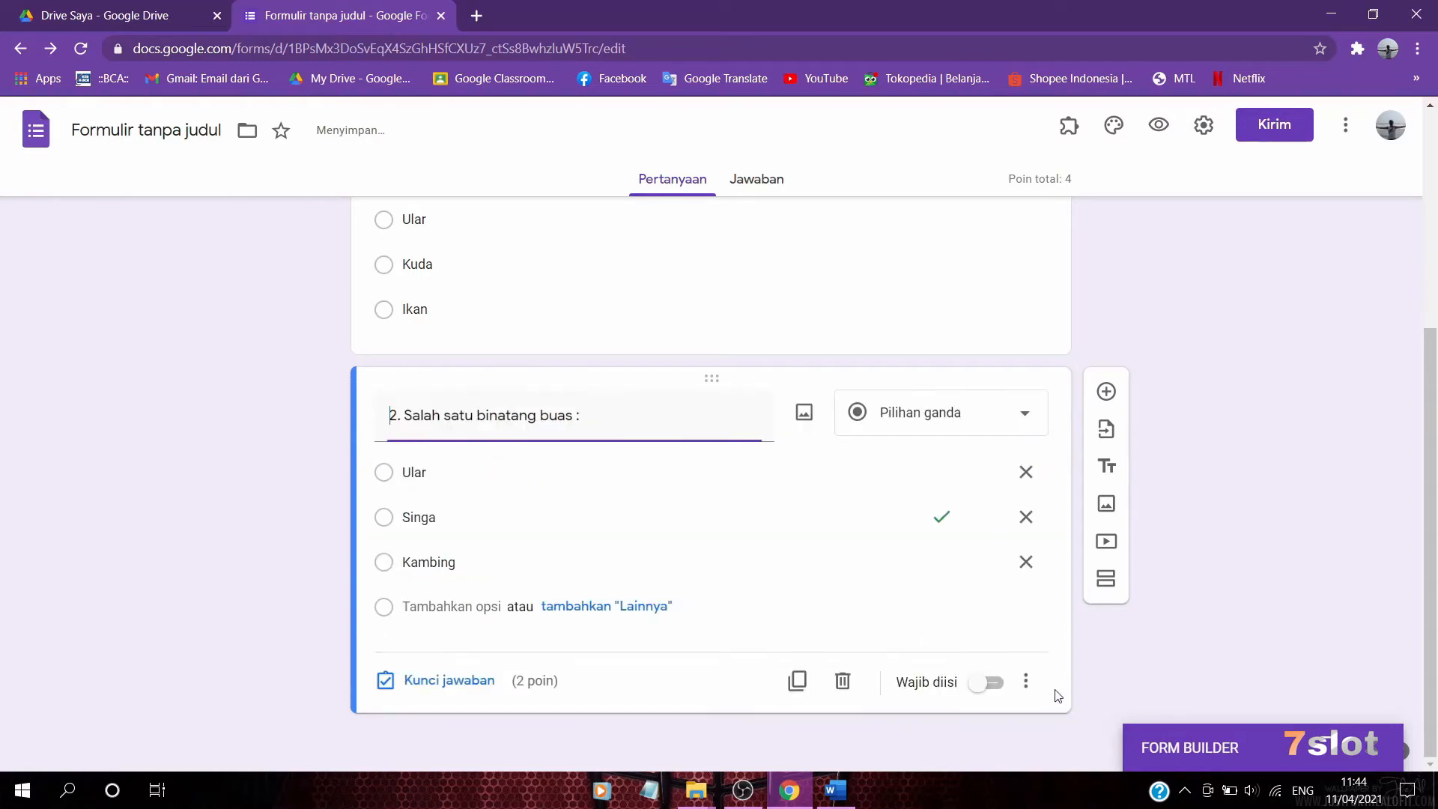
click(994, 684)
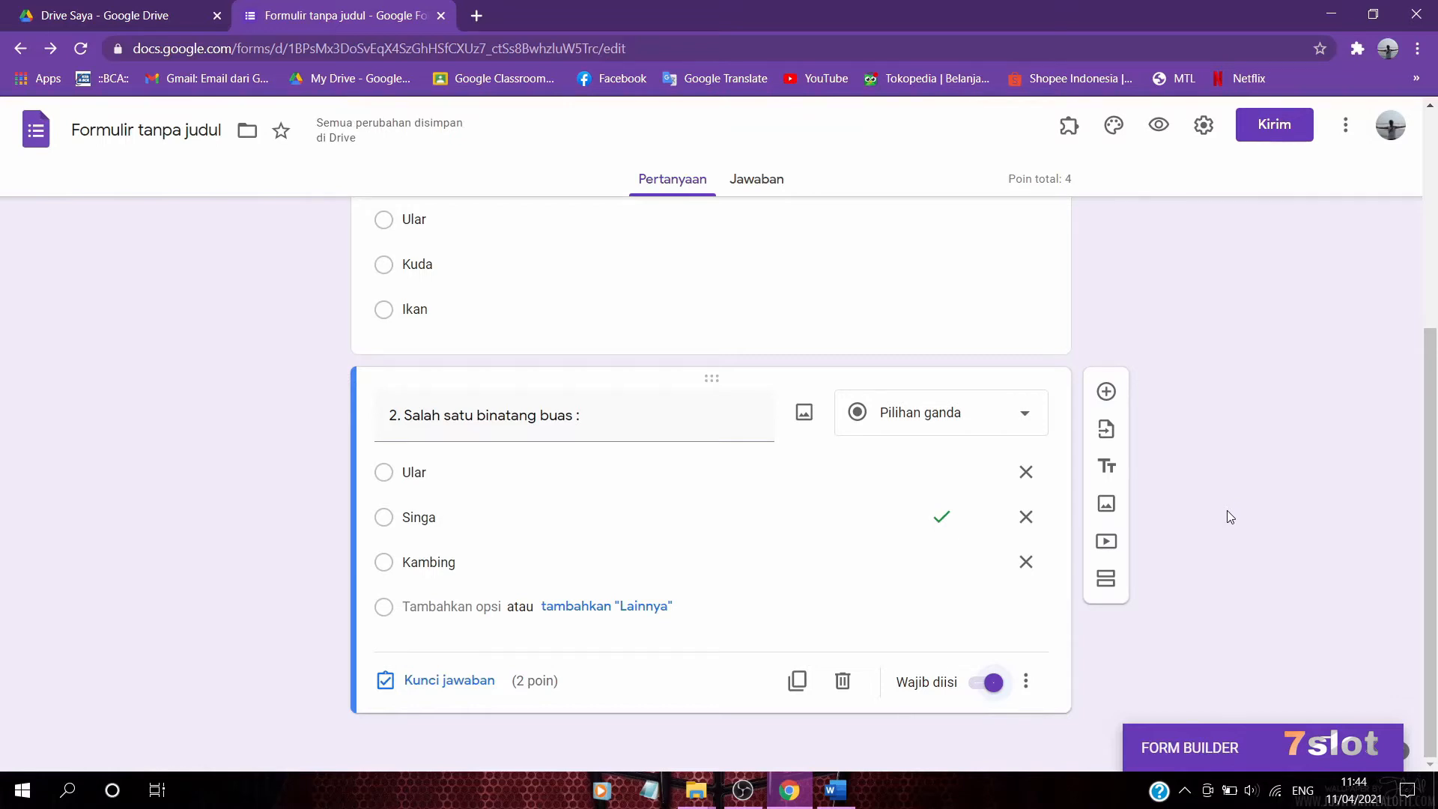
scroll(1227, 510, up, 5)
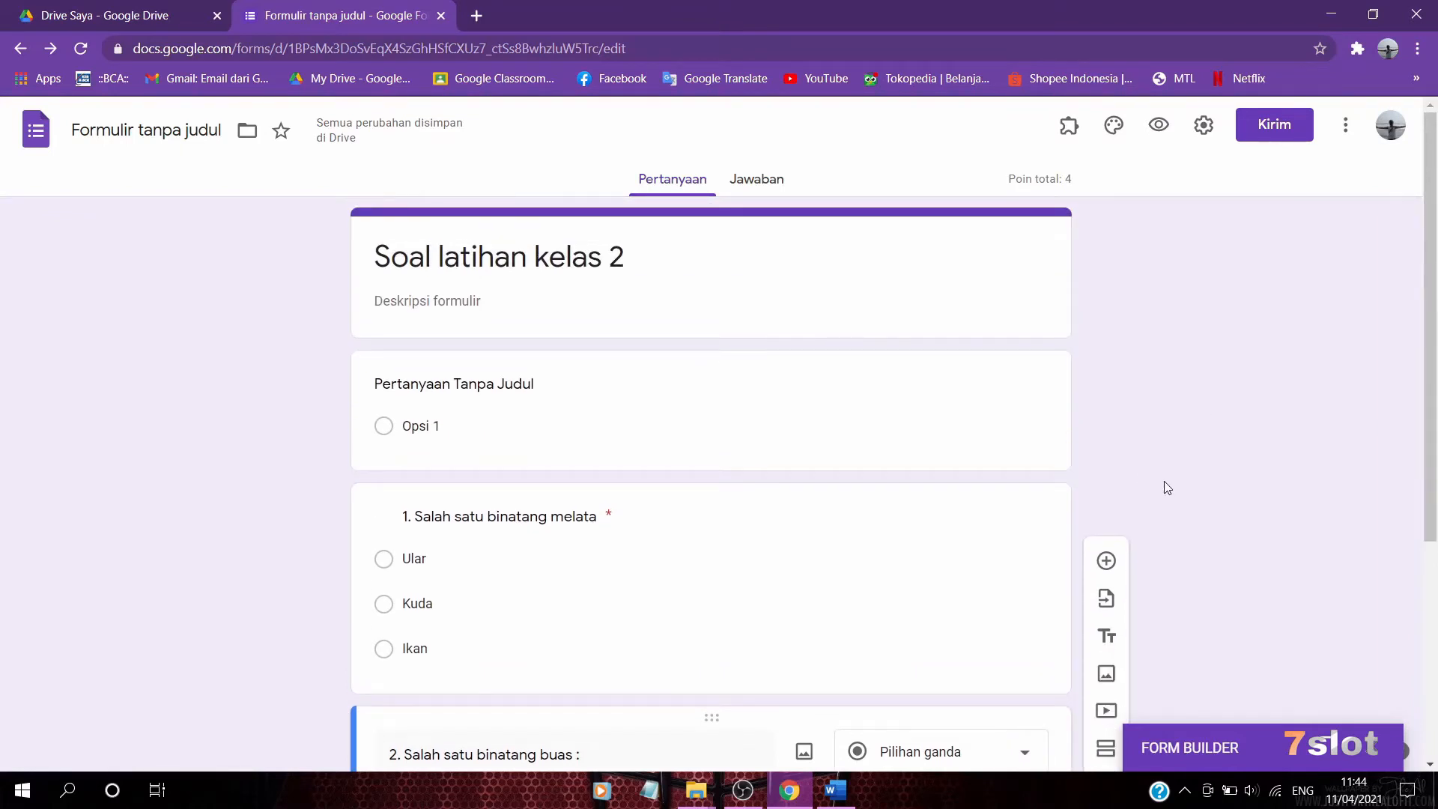
scroll(1164, 481, down, 5)
scroll(1166, 480, up, 5)
scroll(1154, 460, down, 2)
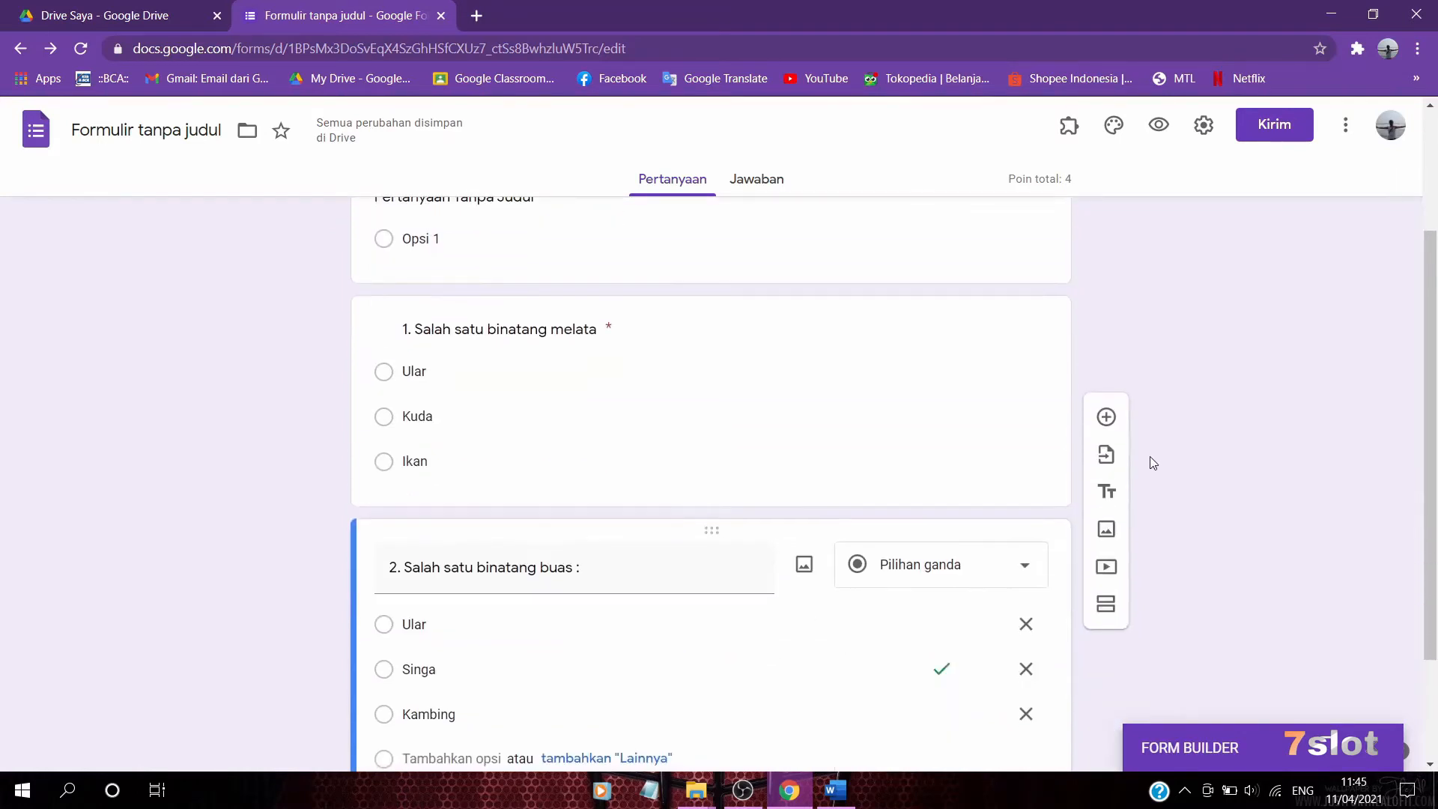
scroll(1152, 459, up, 2)
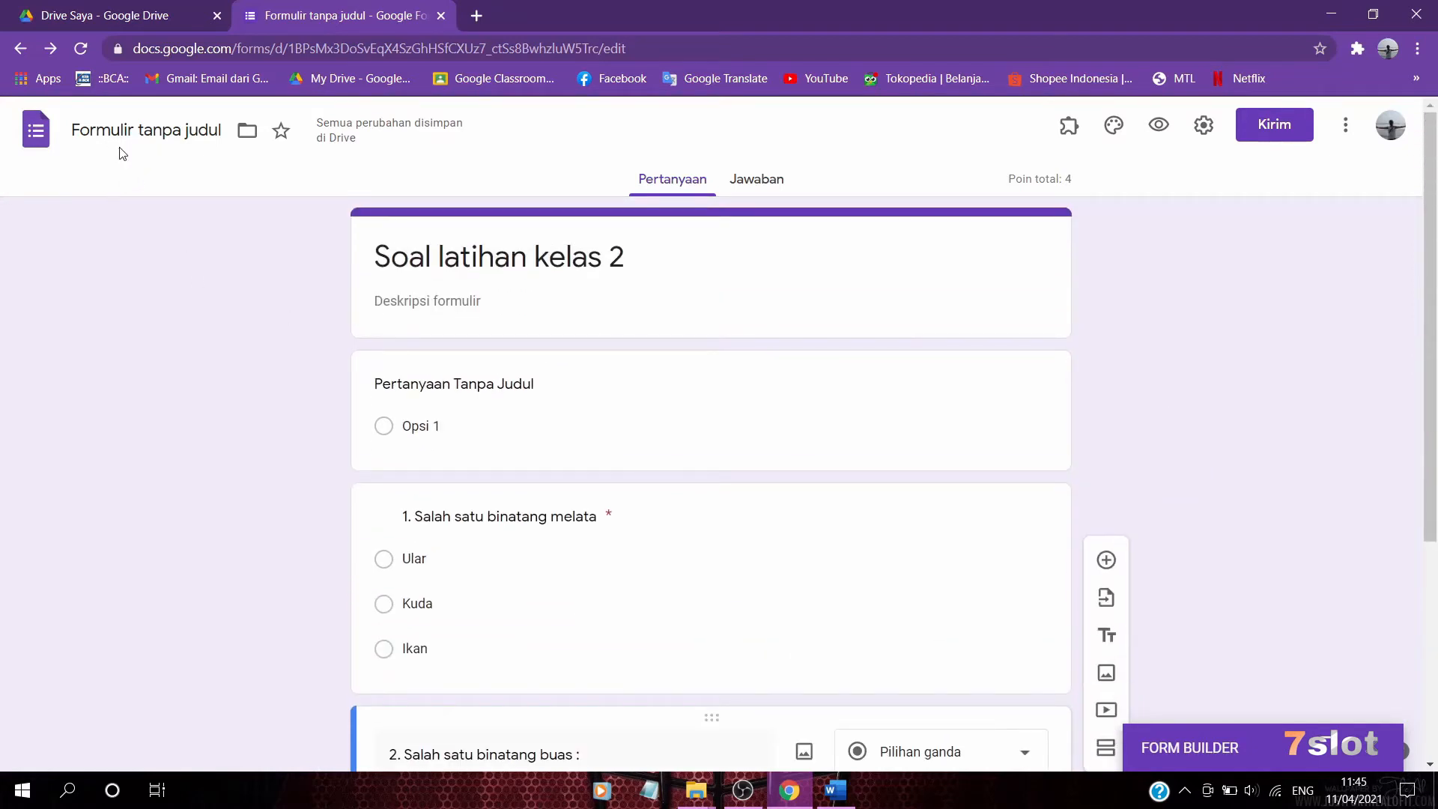
Rename the untitled form file to match its title, "Soal latihan kelas 2"
click(400, 257)
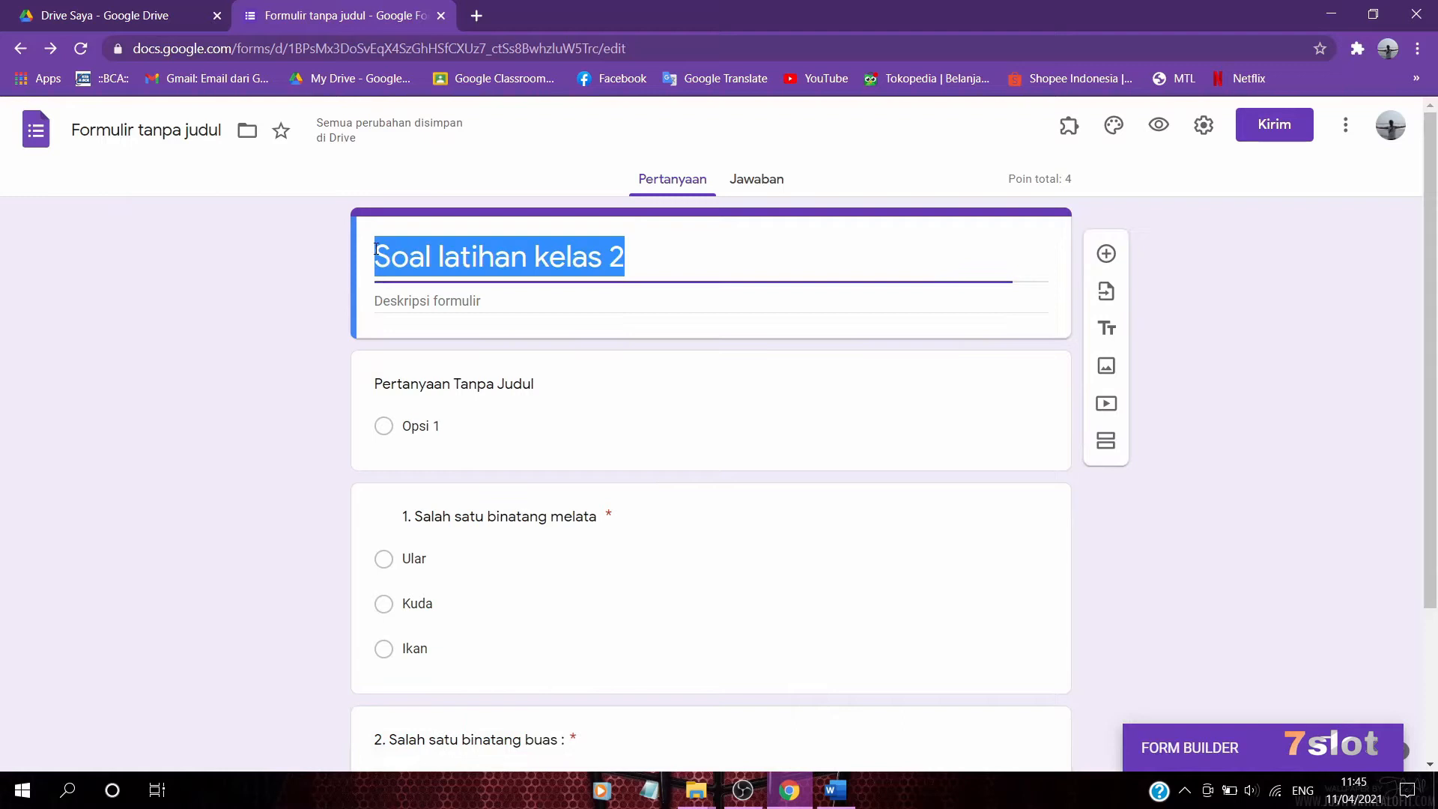
click(311, 309)
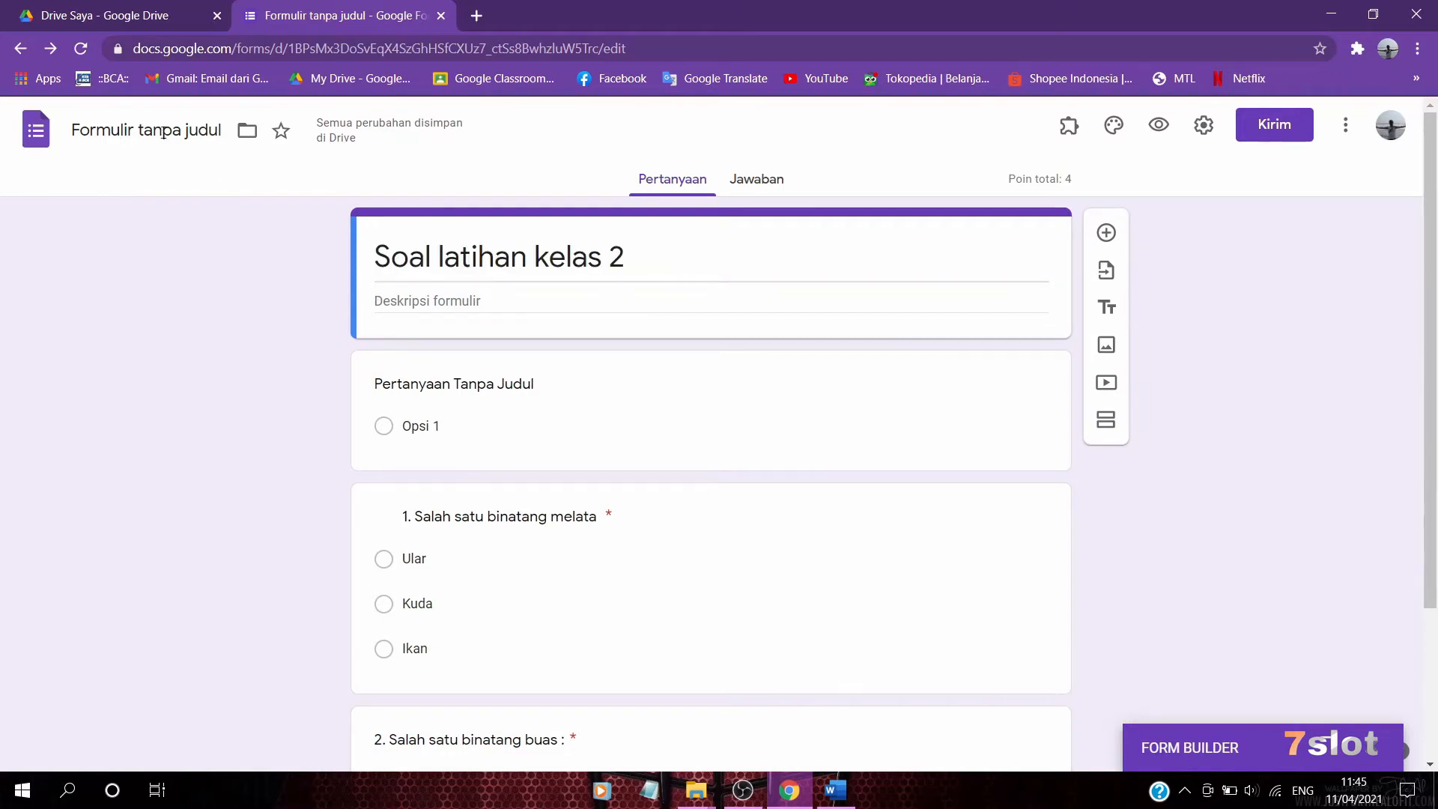
click(549, 264)
click(341, 302)
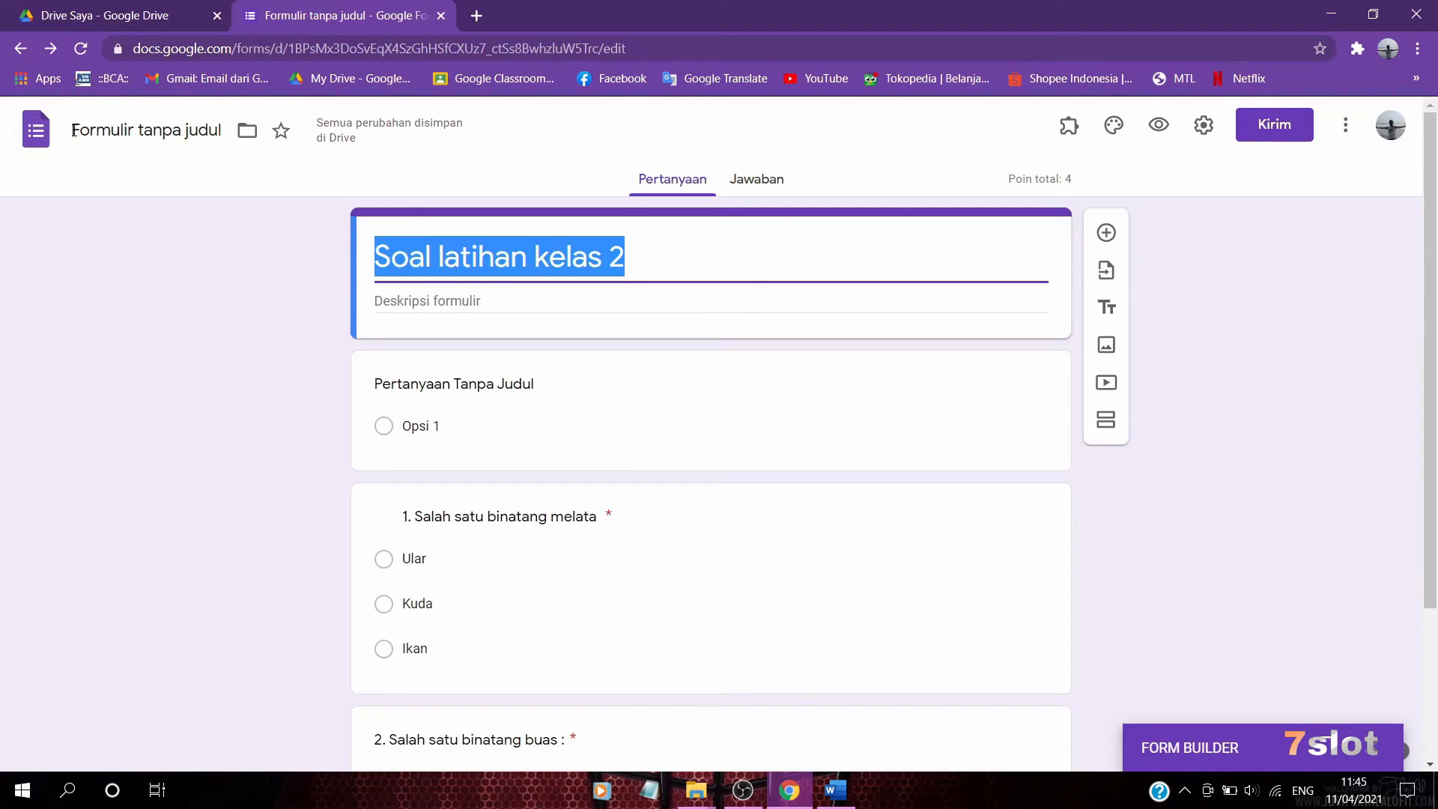
click(142, 131)
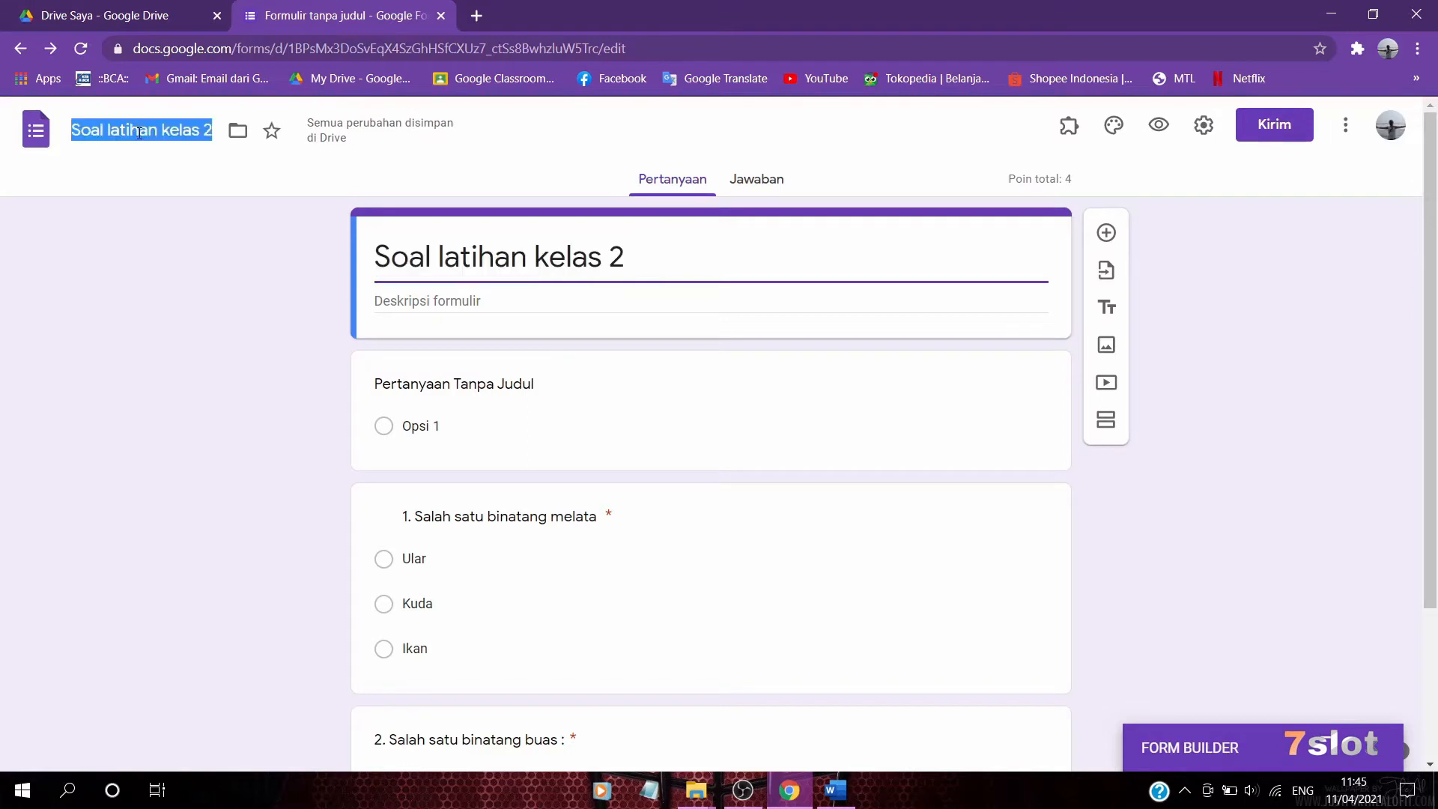
click(173, 215)
drag(373, 254, 651, 262)
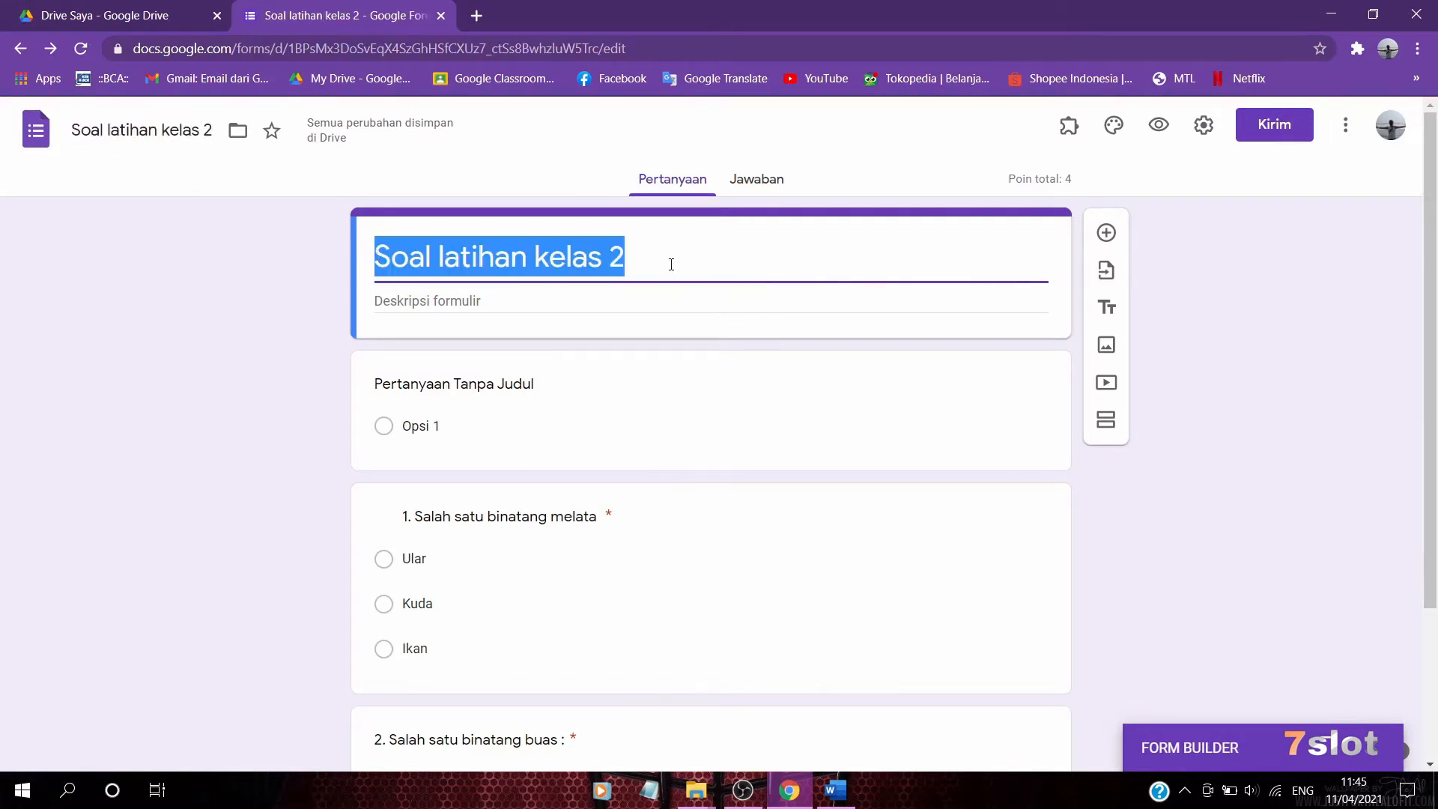
click(175, 250)
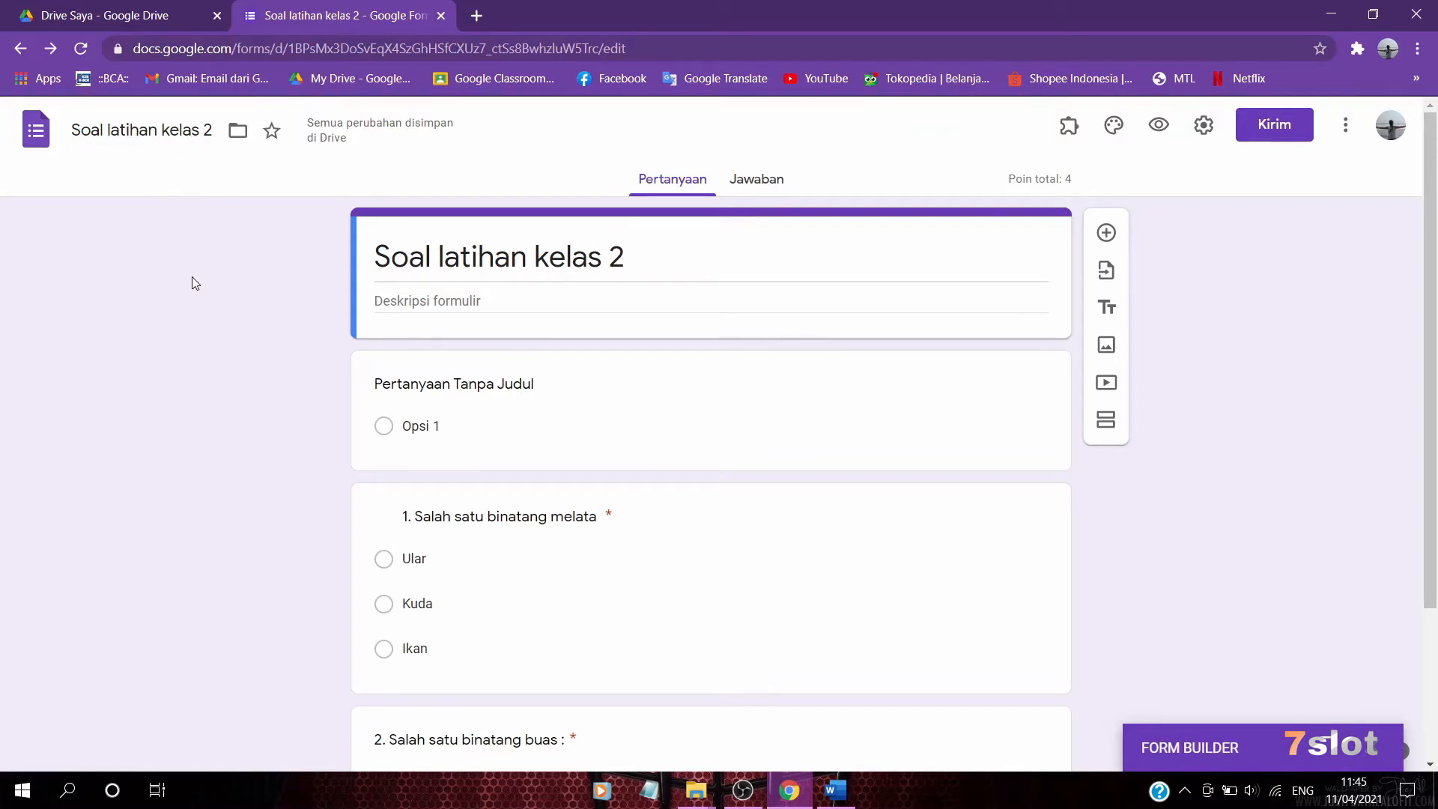
click(207, 20)
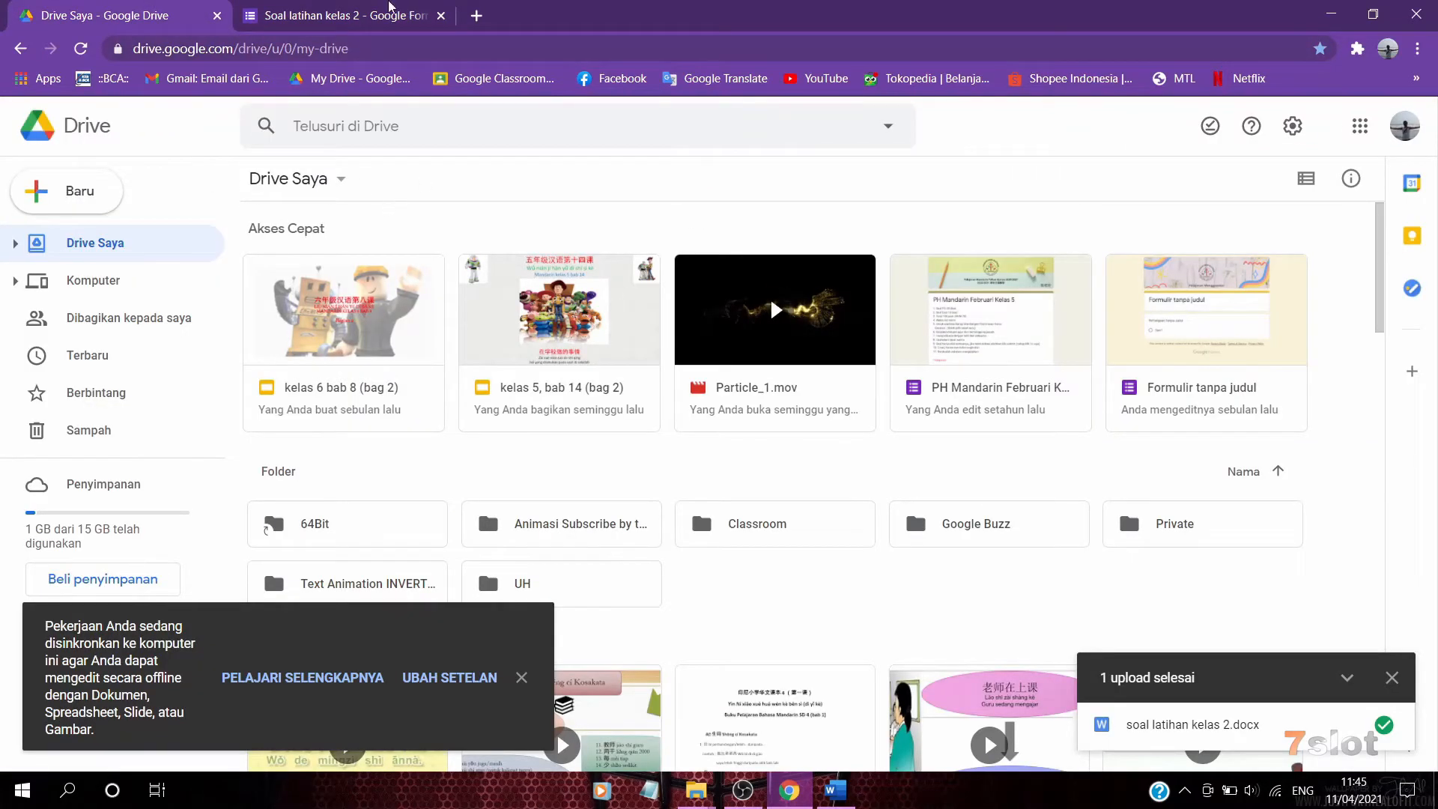
click(389, 7)
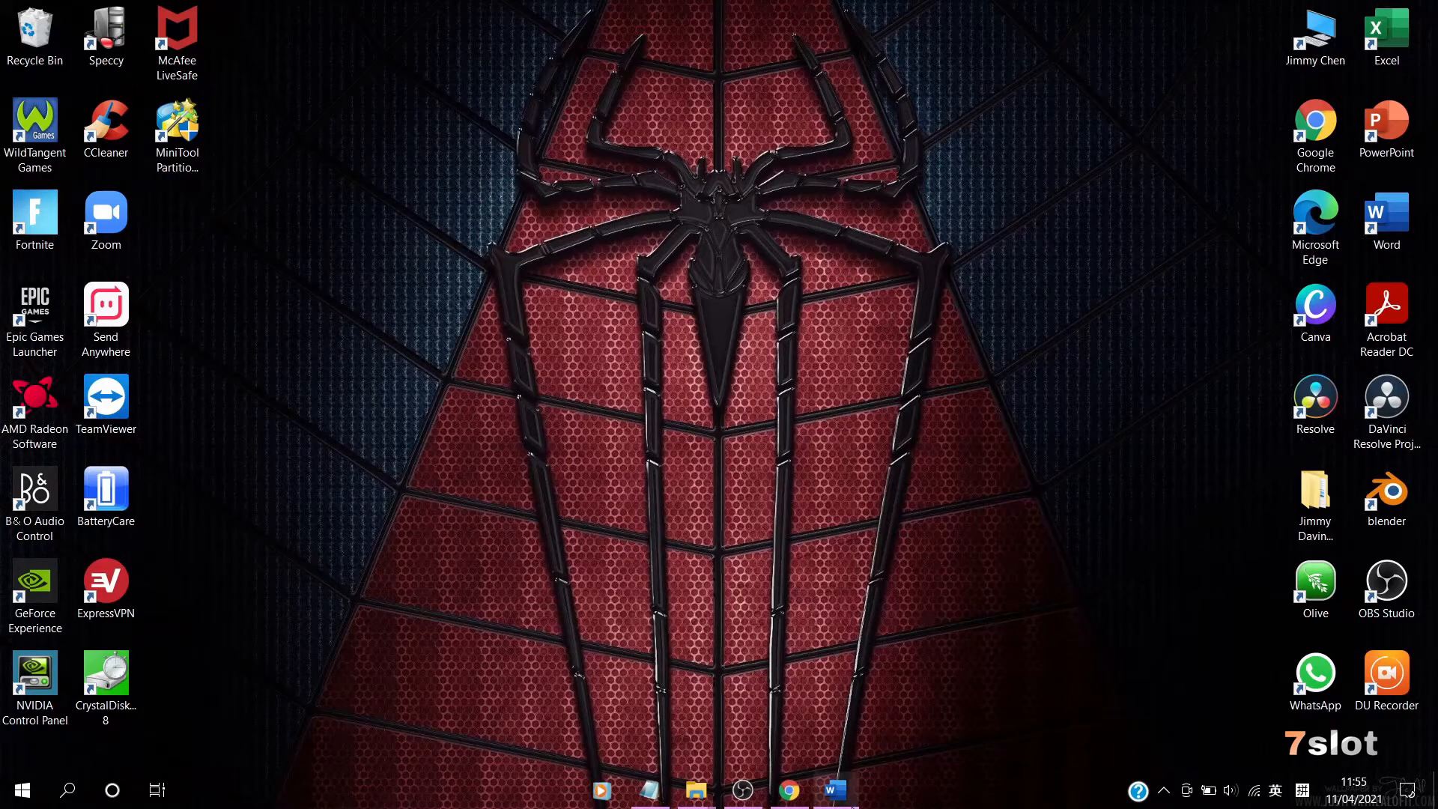
Switch to the empty Word document and start a numbered list with "1."
click(835, 790)
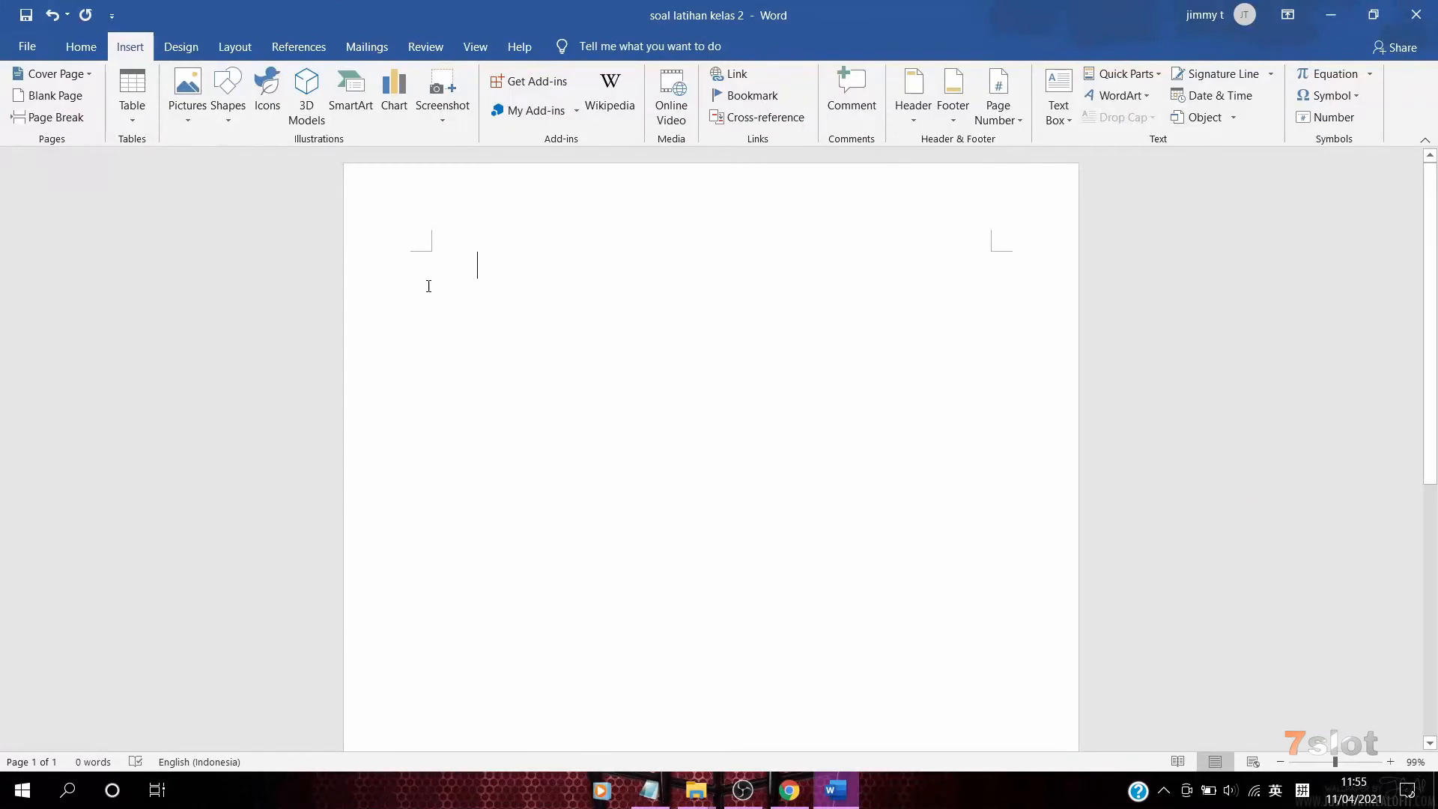
click(81, 46)
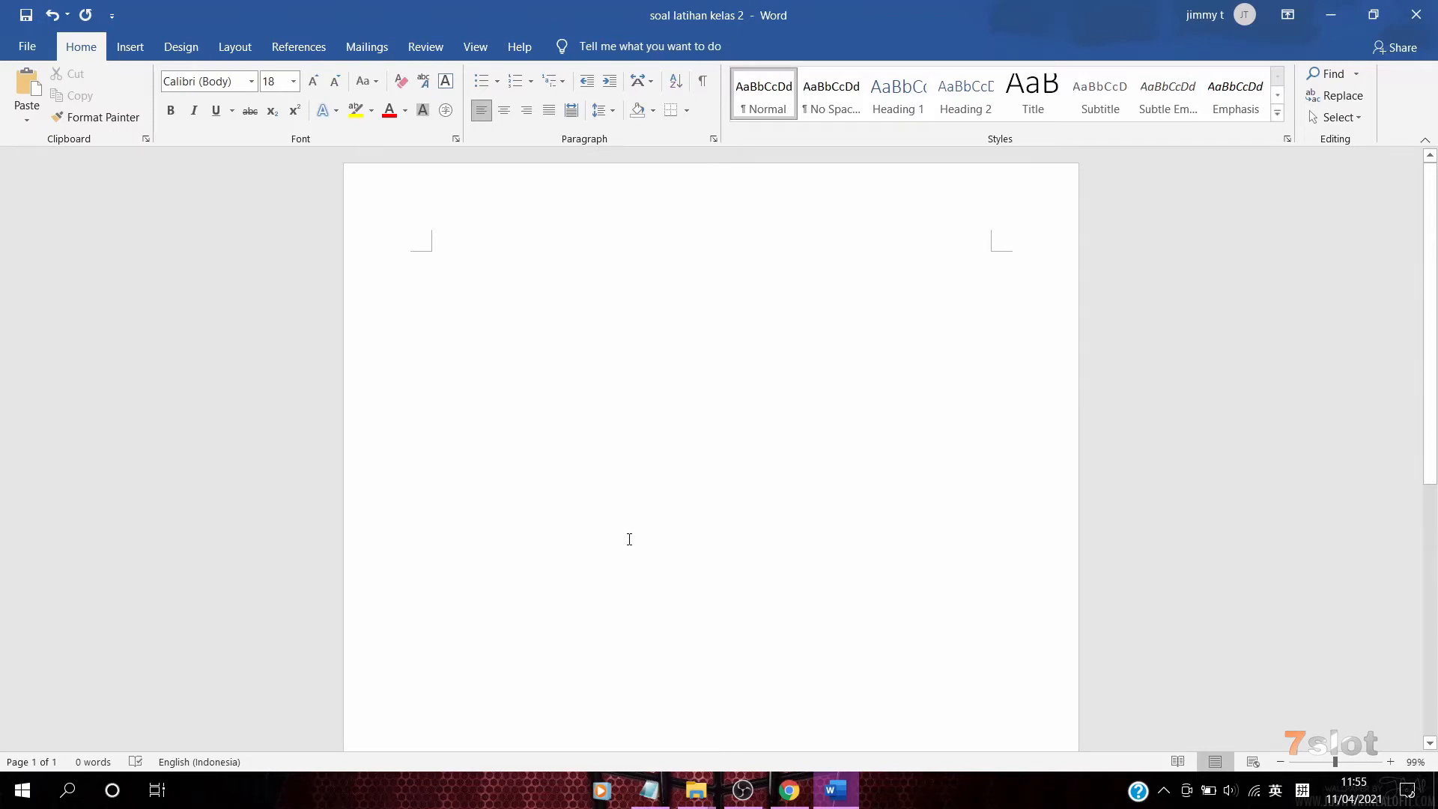
text(1.)
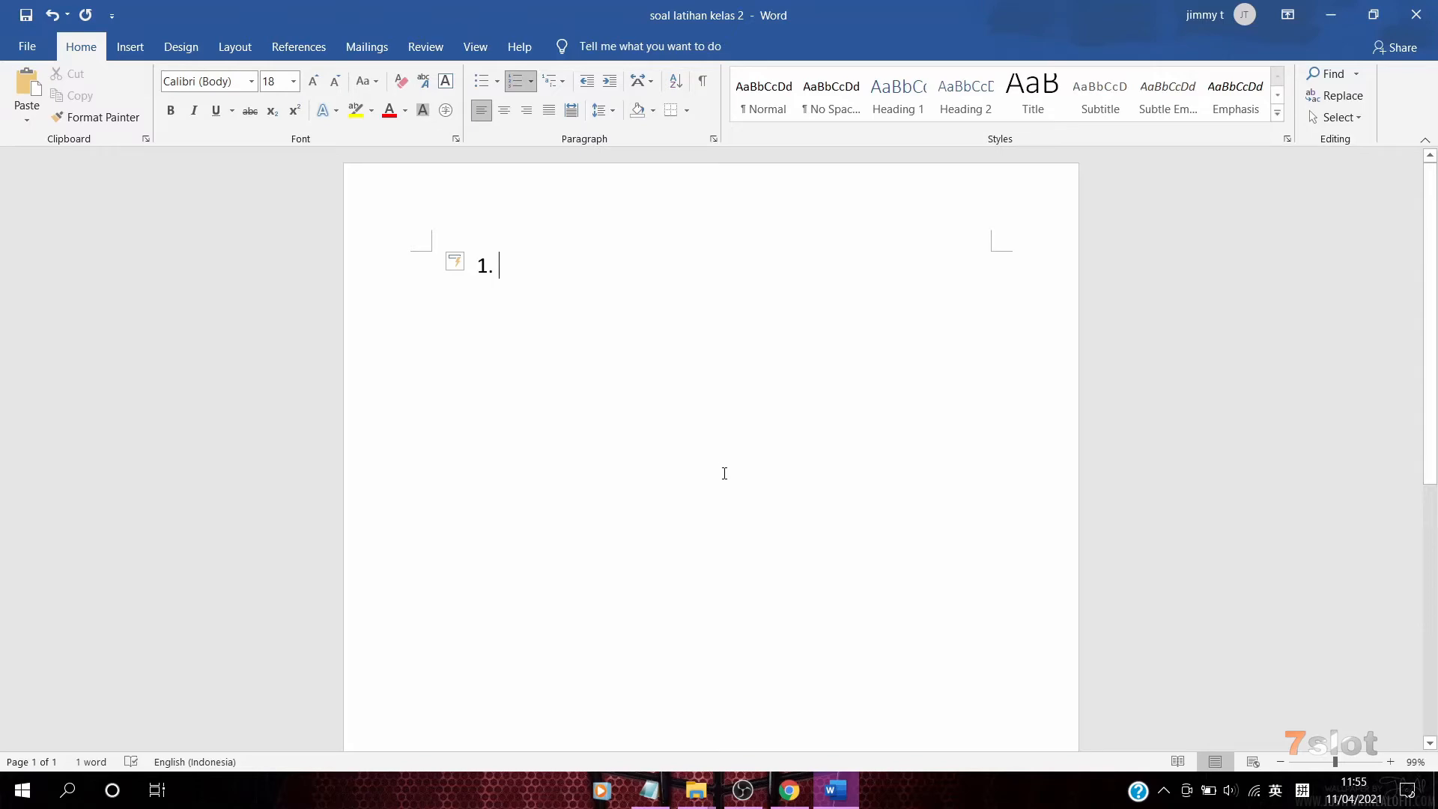
Switch to Google Translate in the browser and enter the Chinese sentence "你住在哪里?" for translation into Indonesian
click(789, 790)
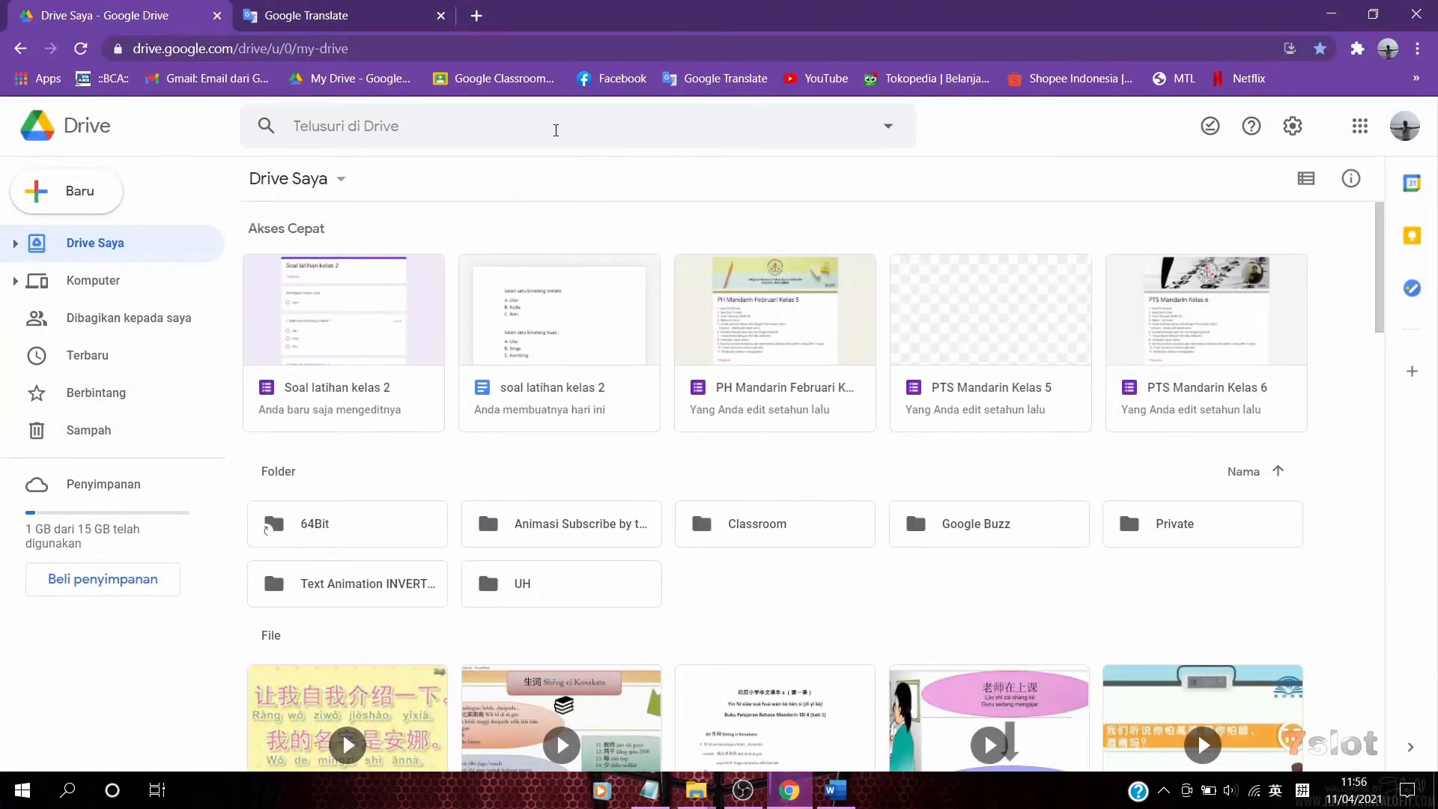
click(327, 16)
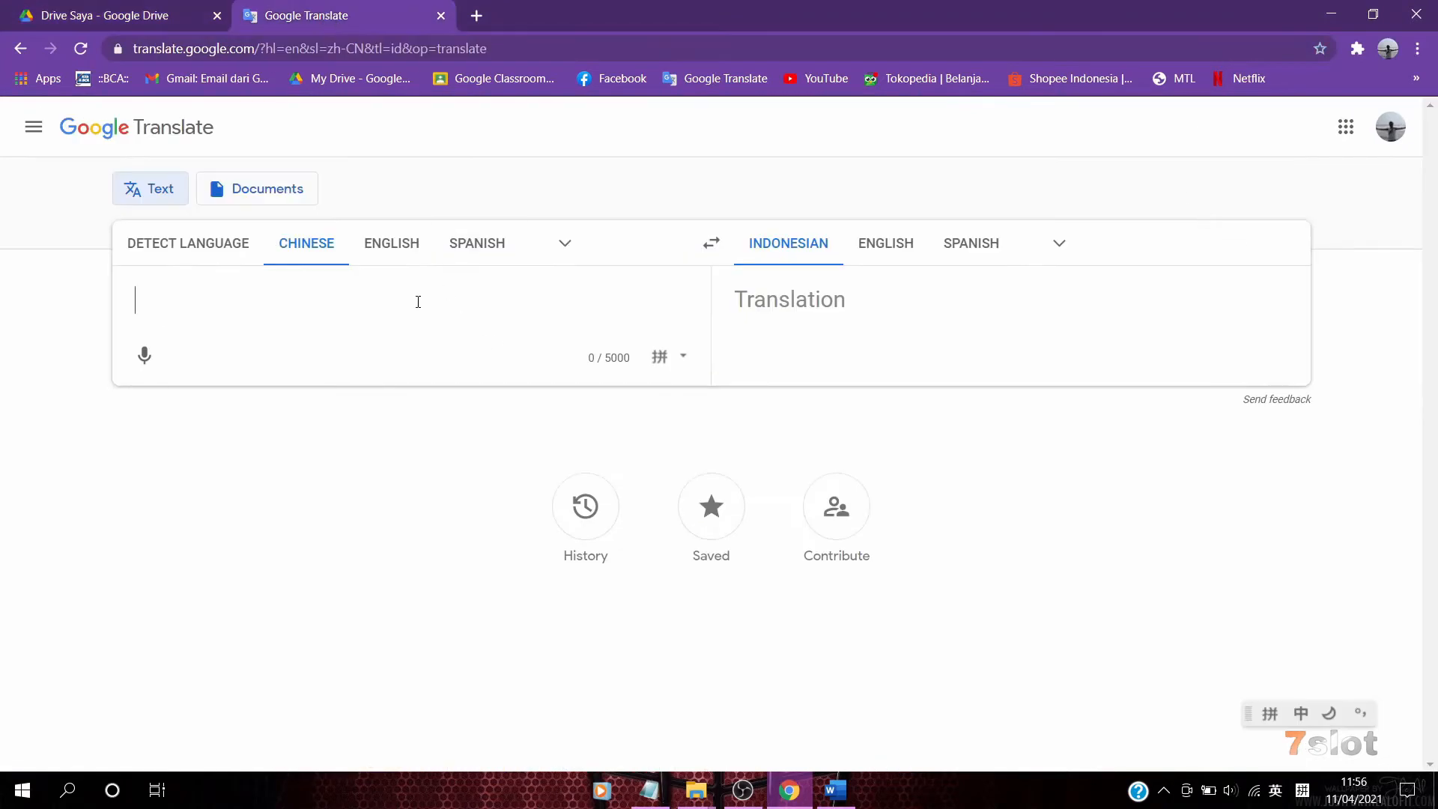
key(shift)
text(ni'z)
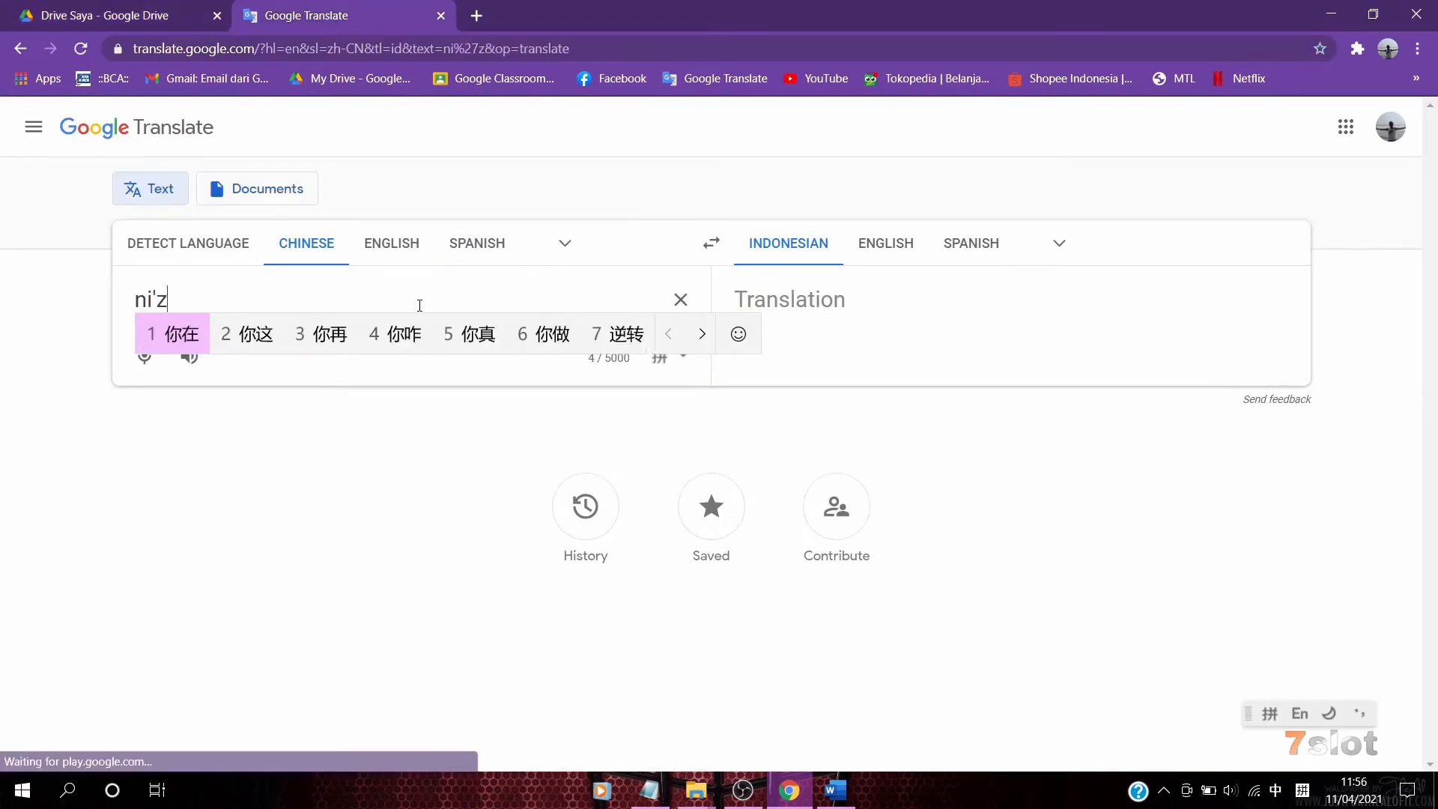
text(hu'zai'na'l)
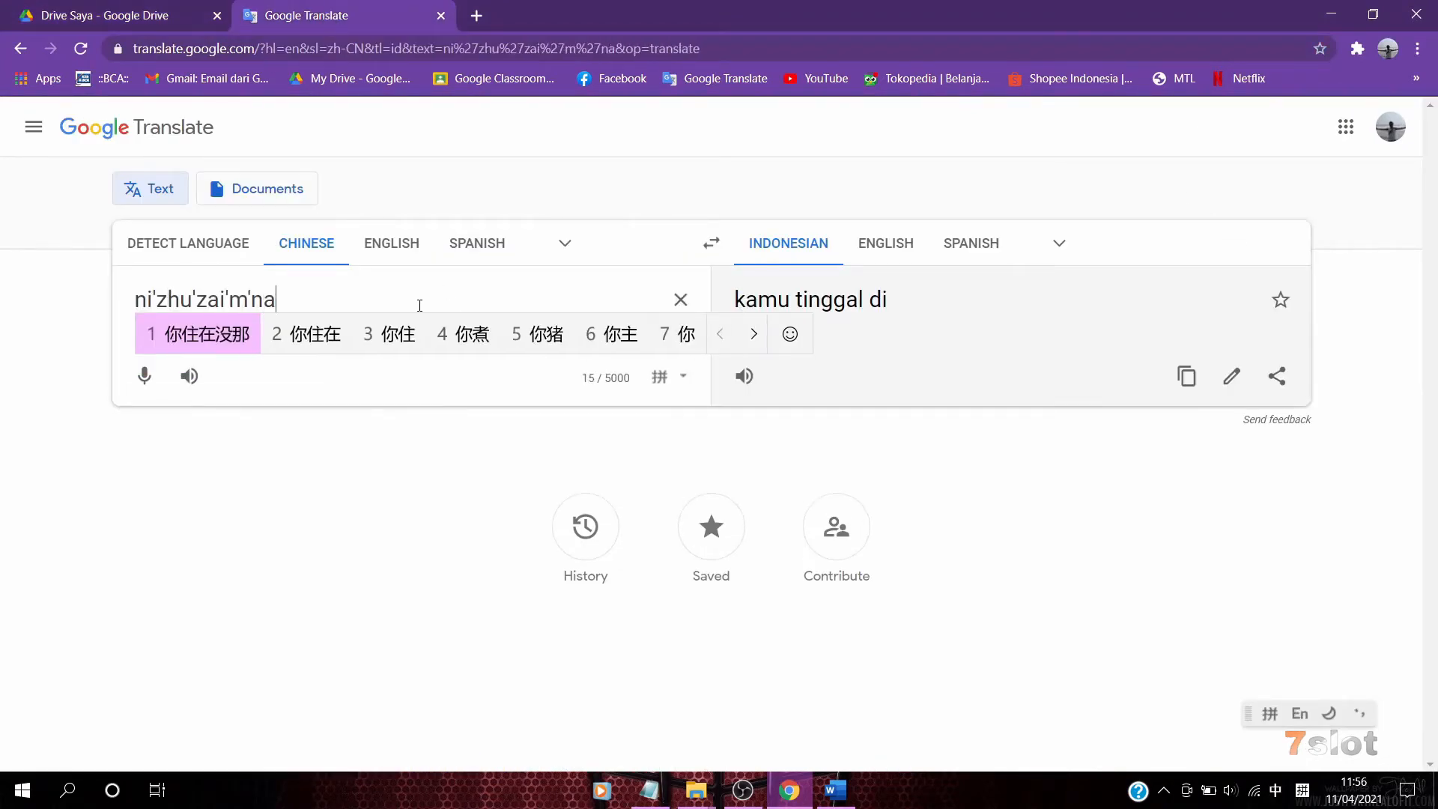
key(space)
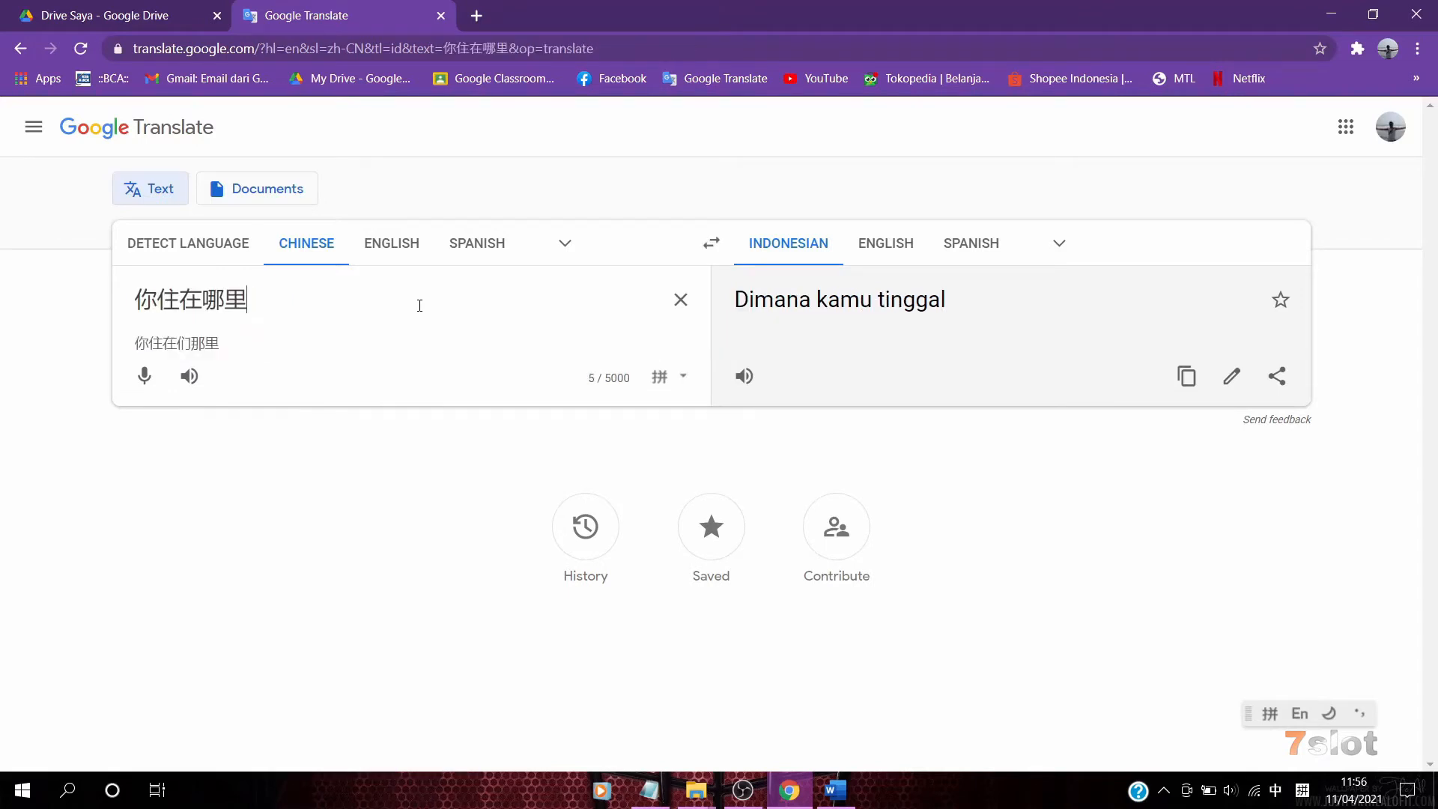
text(?)
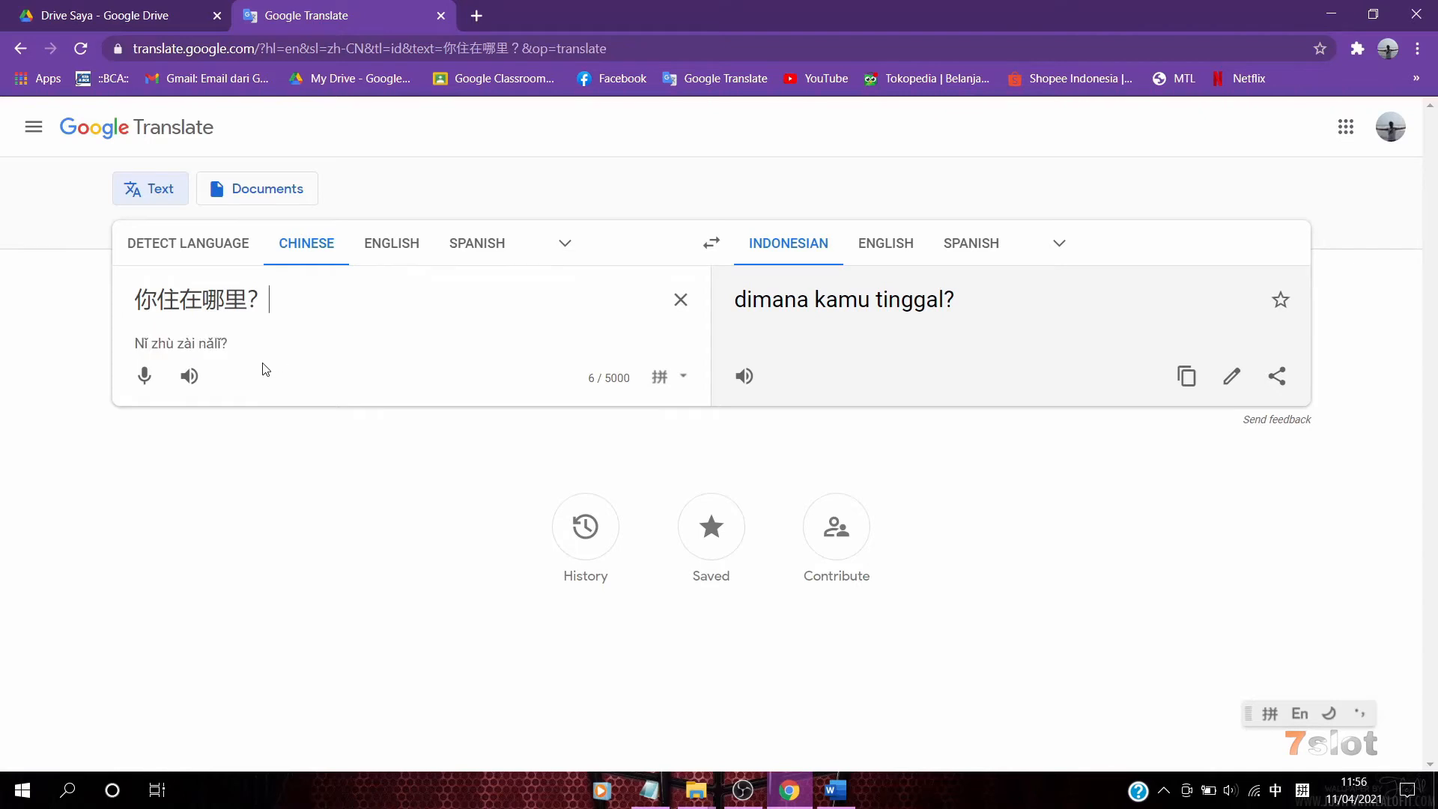
Copy the pinyin "Nǐ zhù zài nǎlǐ?" below the Chinese sentence and paste it into the empty Notepad file
drag(136, 343, 229, 344)
right_click(206, 338)
click(254, 360)
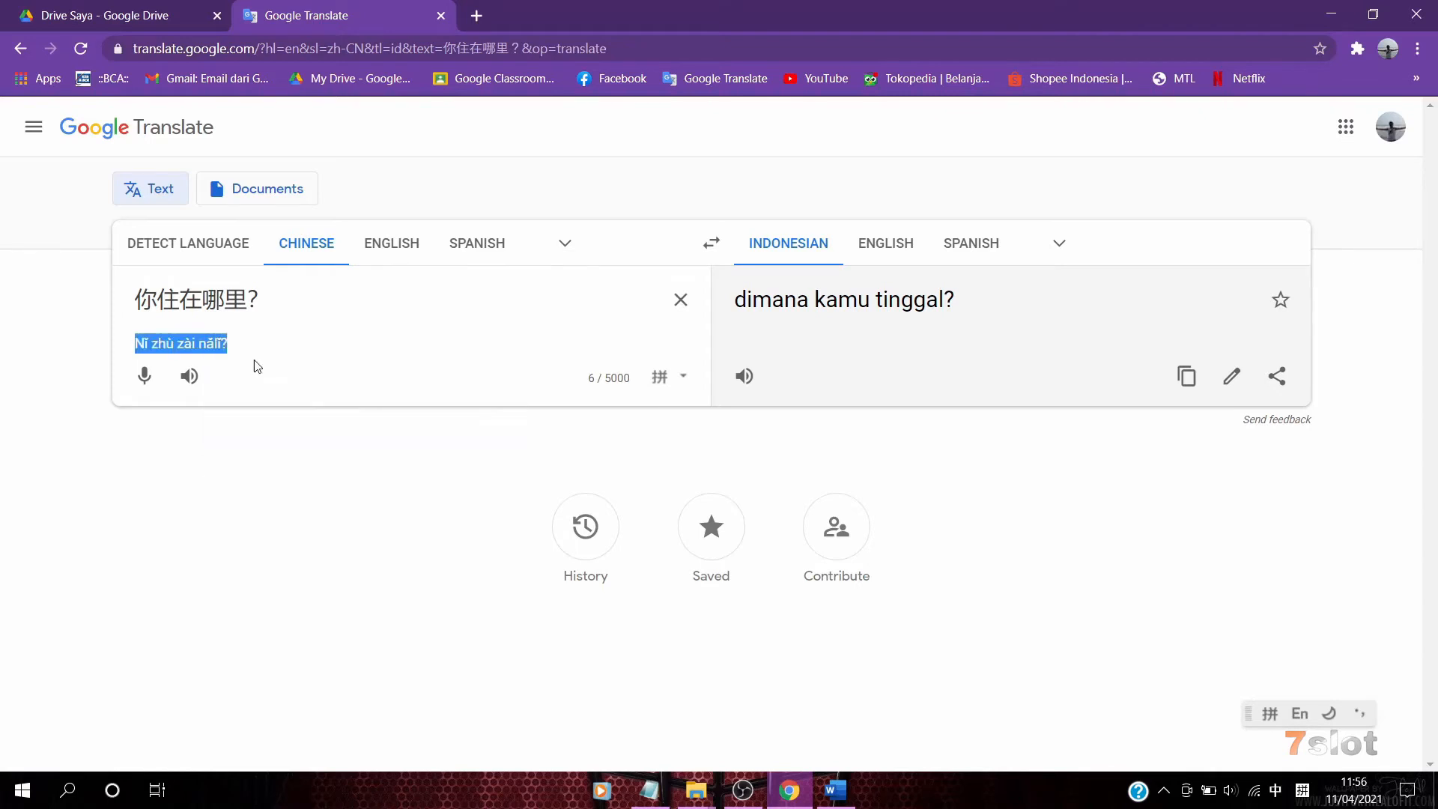
click(649, 791)
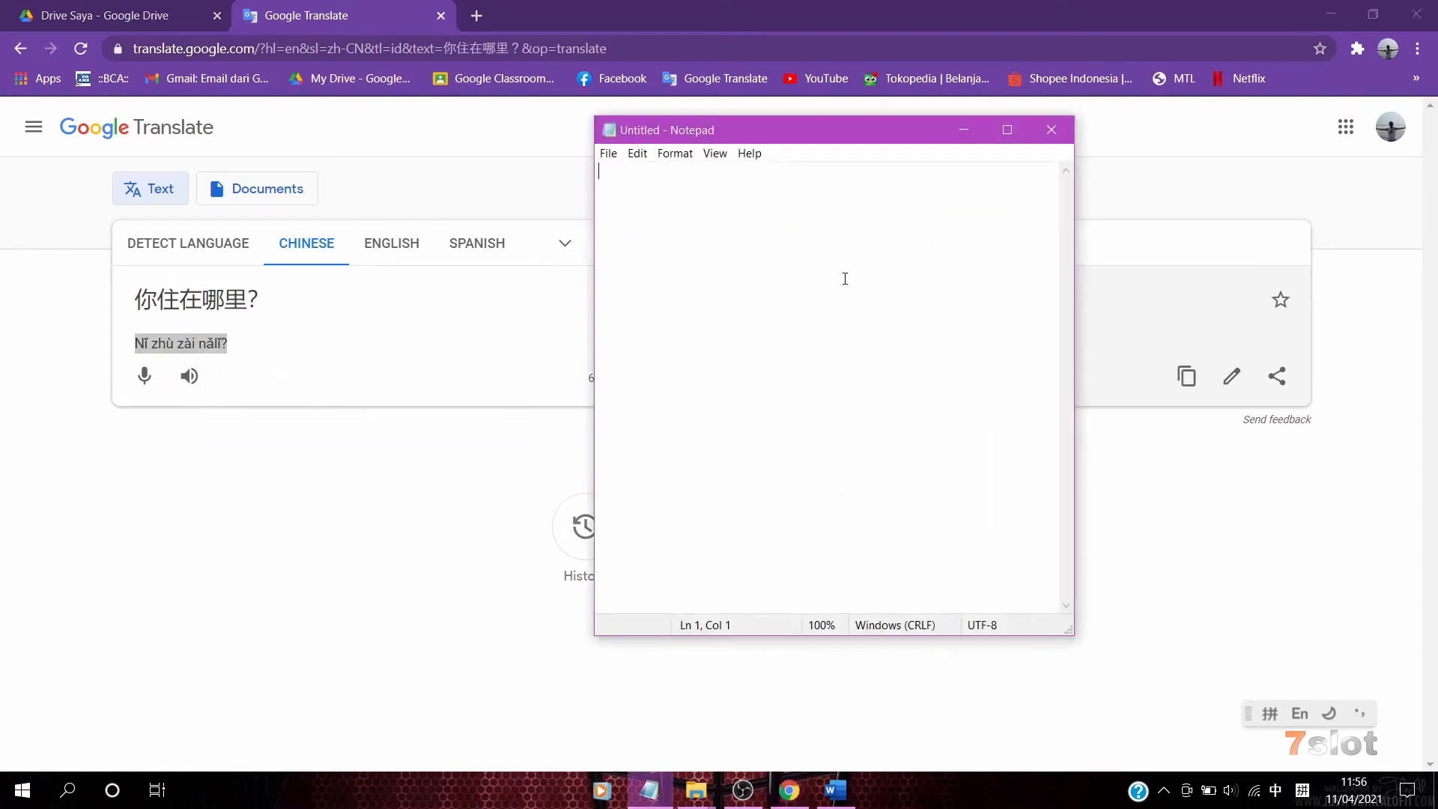
right_click(697, 194)
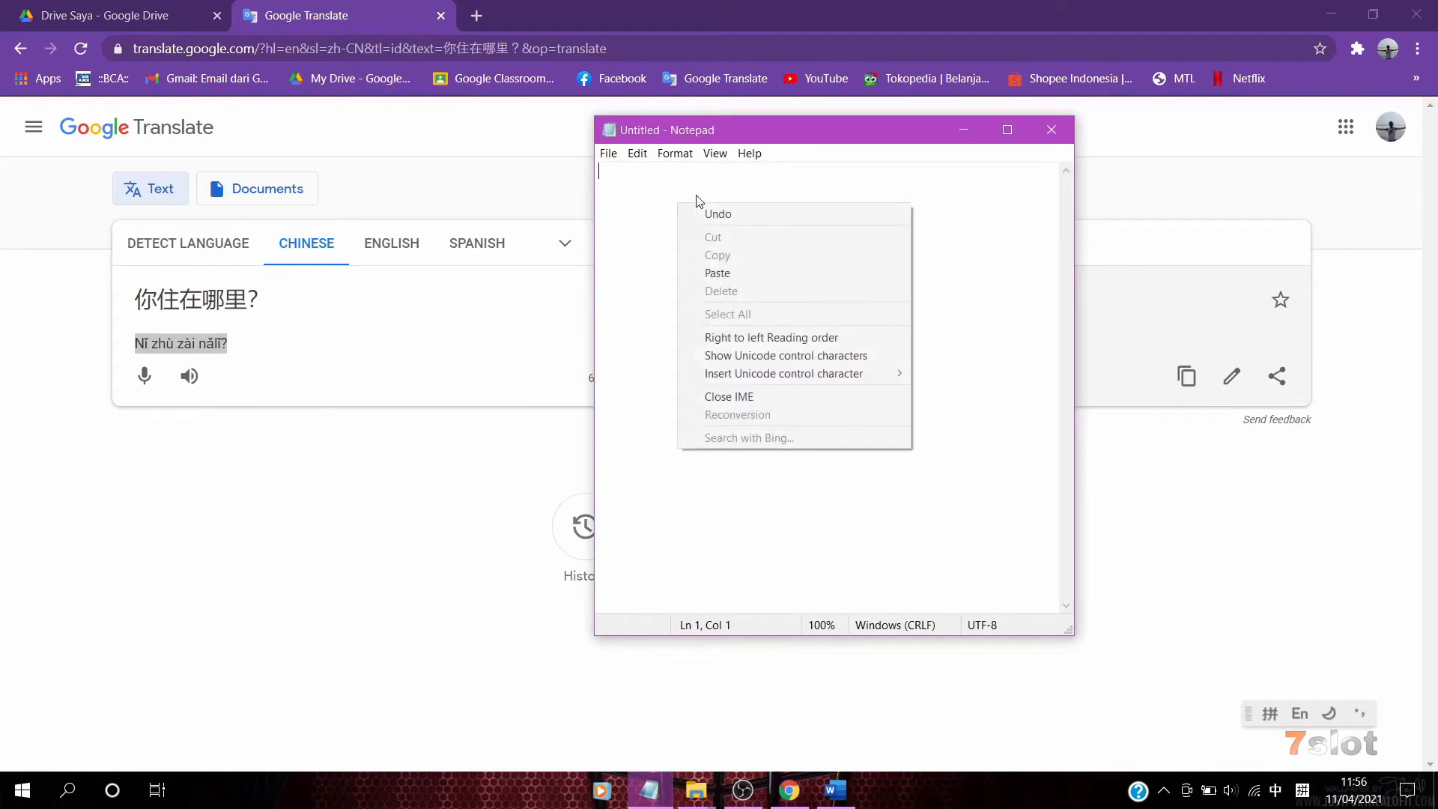
click(719, 274)
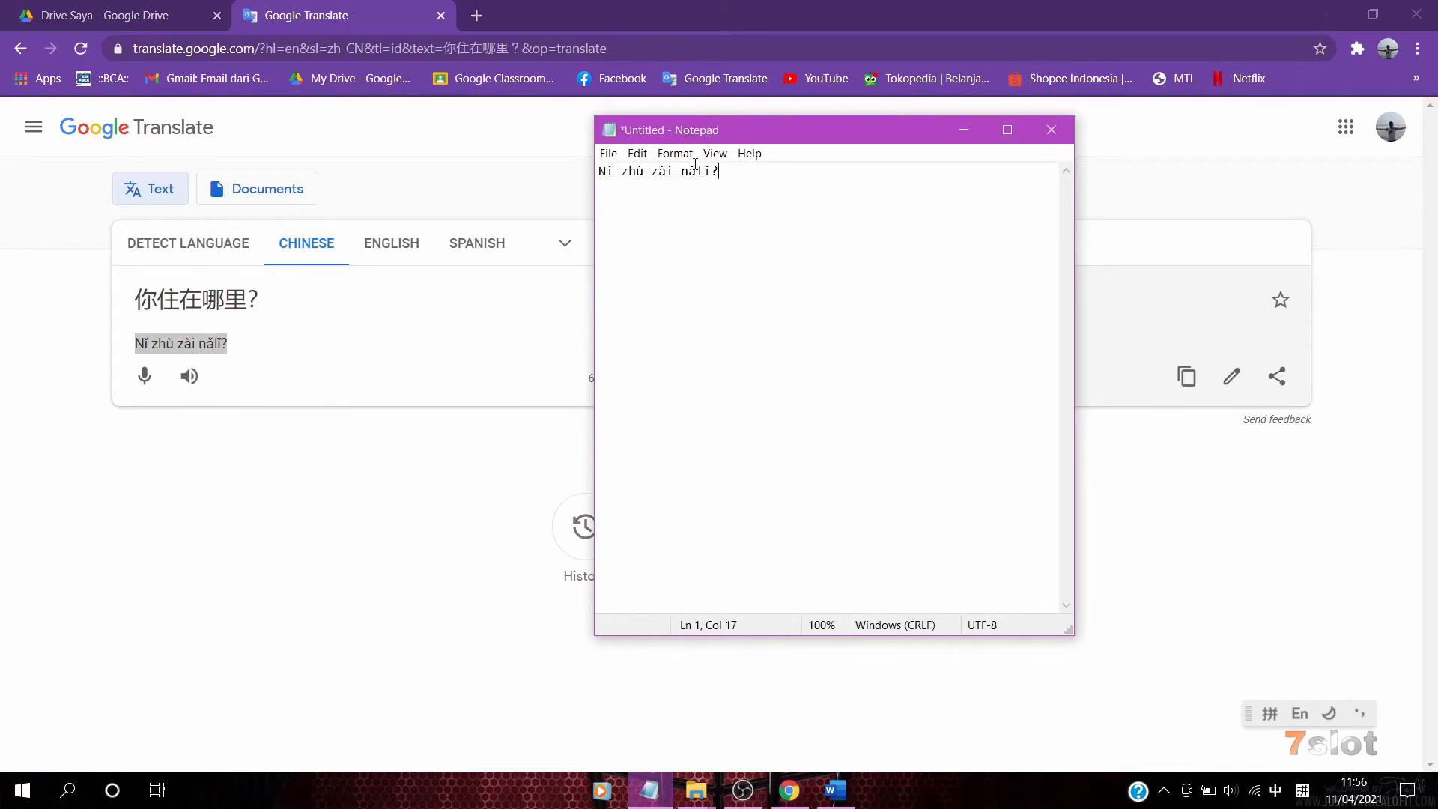
Separate "nǎ lǐ" with a space in Notepad and copy the whole pinyin sentence into item 1 of the Word document
key(ctrl+a)
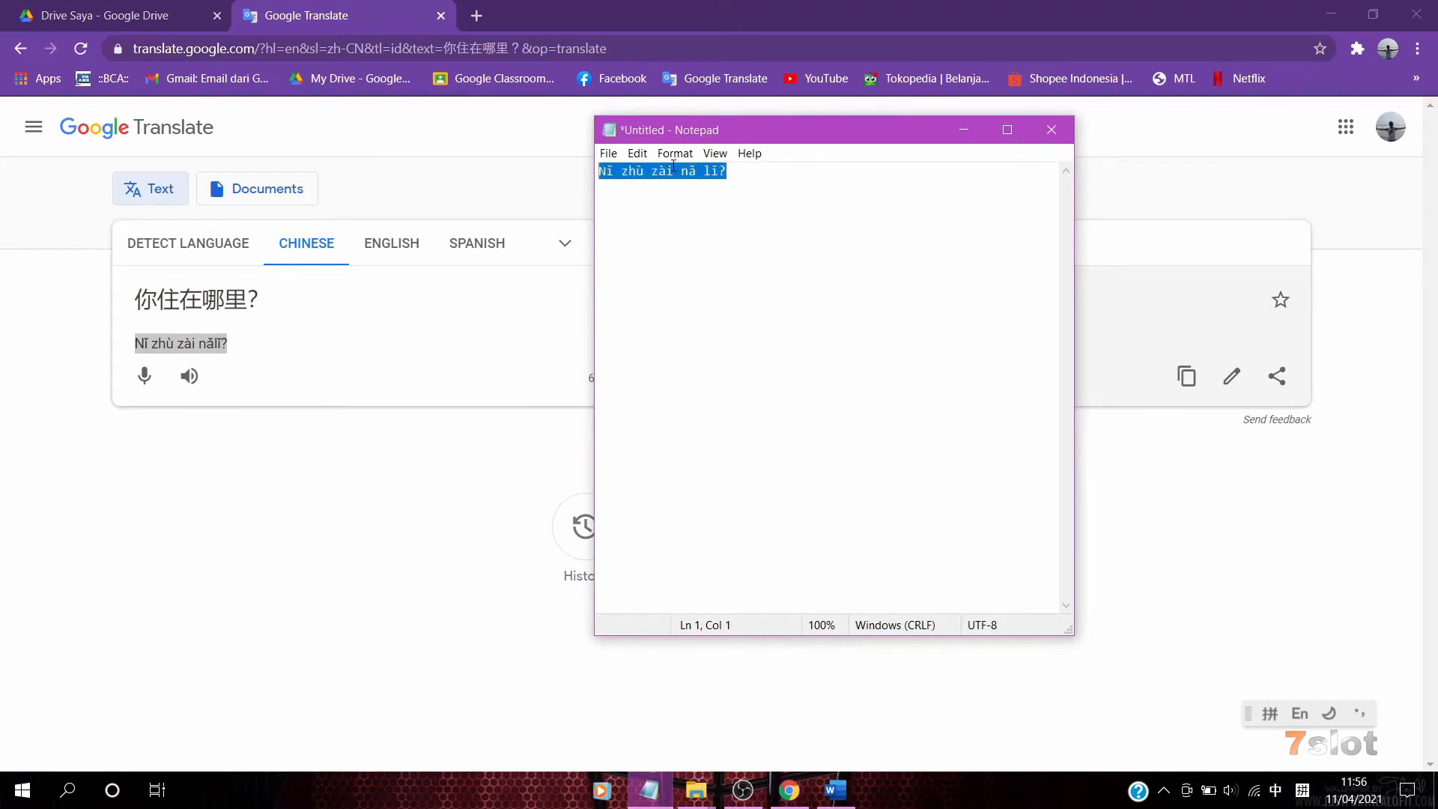
right_click(671, 164)
click(721, 215)
click(845, 789)
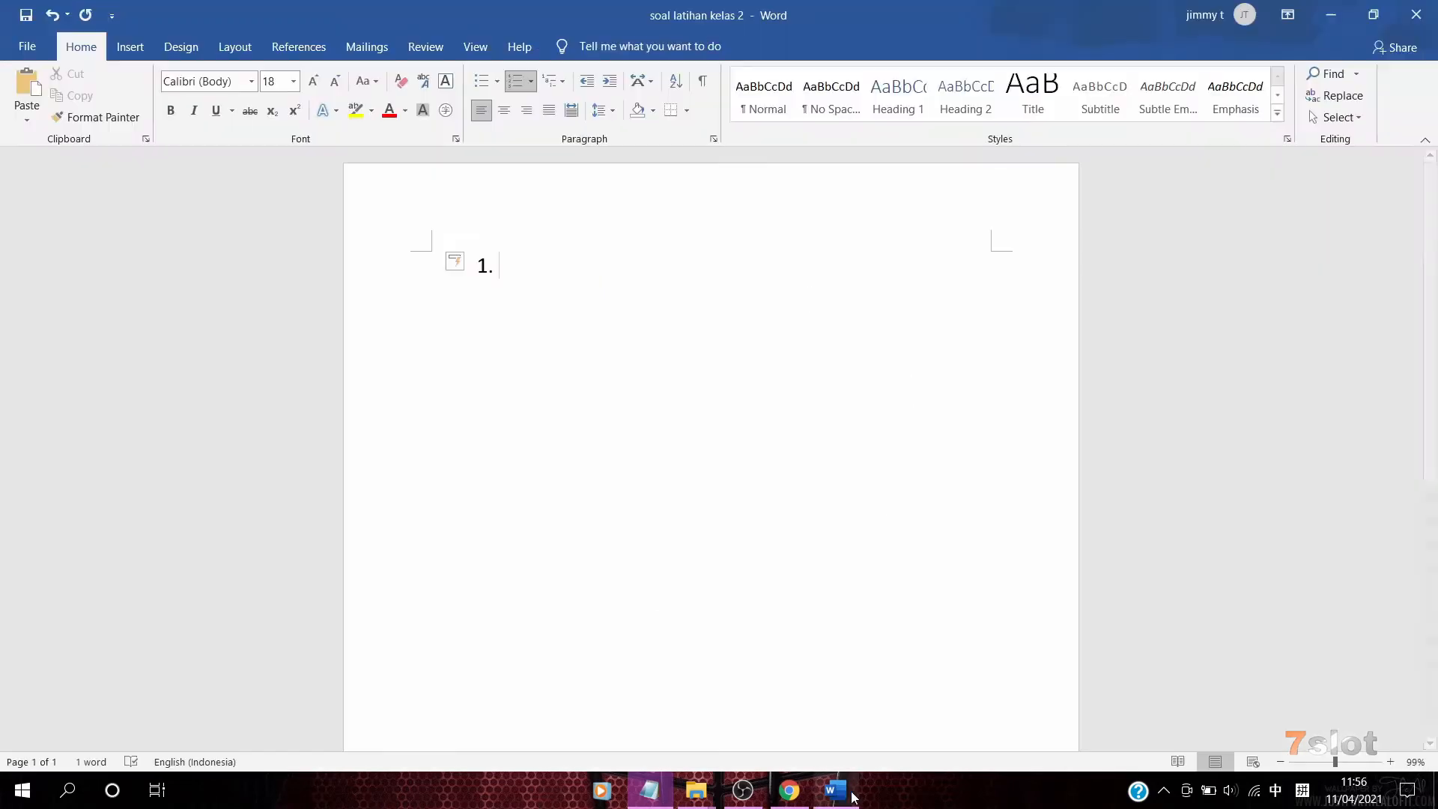
right_click(610, 274)
click(643, 358)
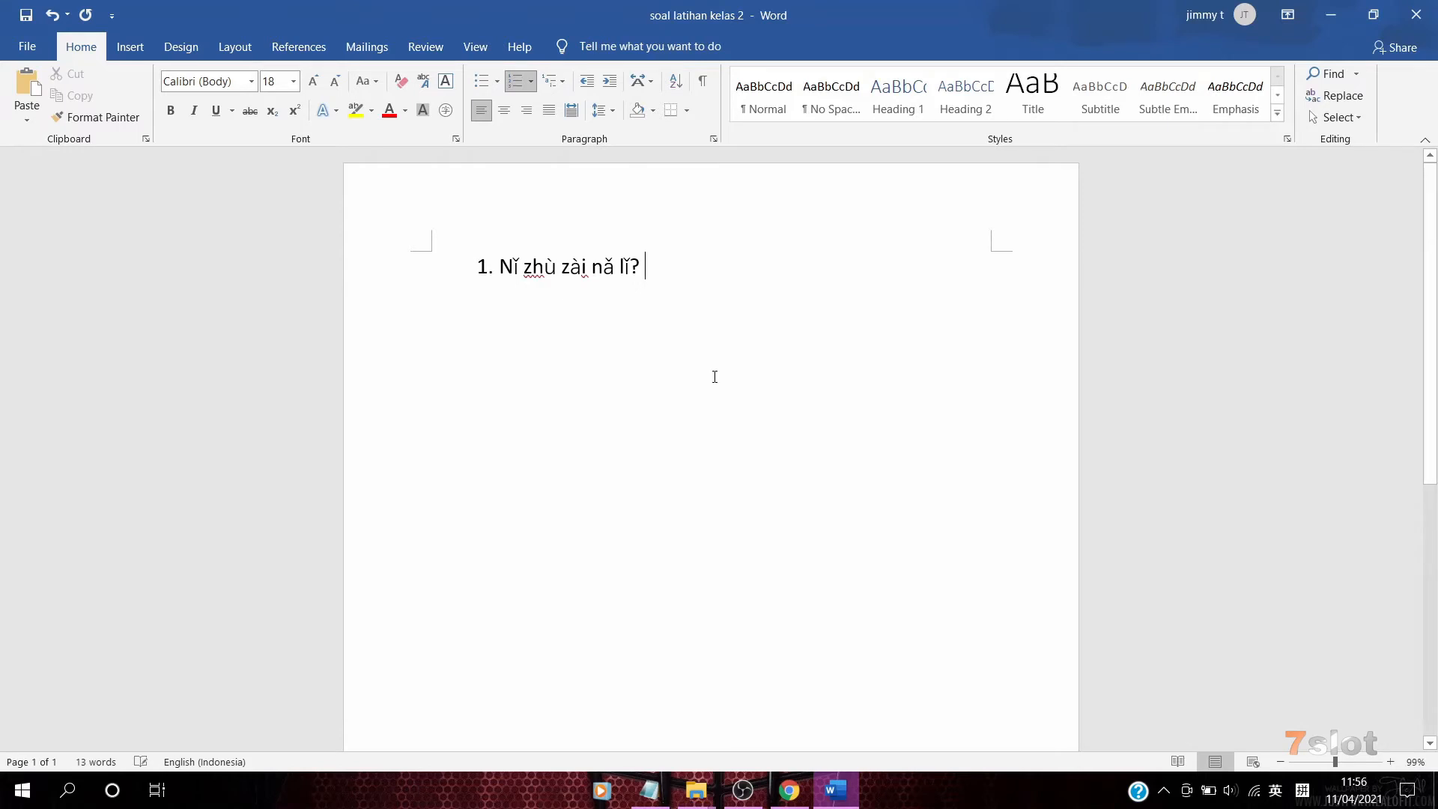
Add the answer option "A. 你住在哪里" on the line below question 1
key(Return)
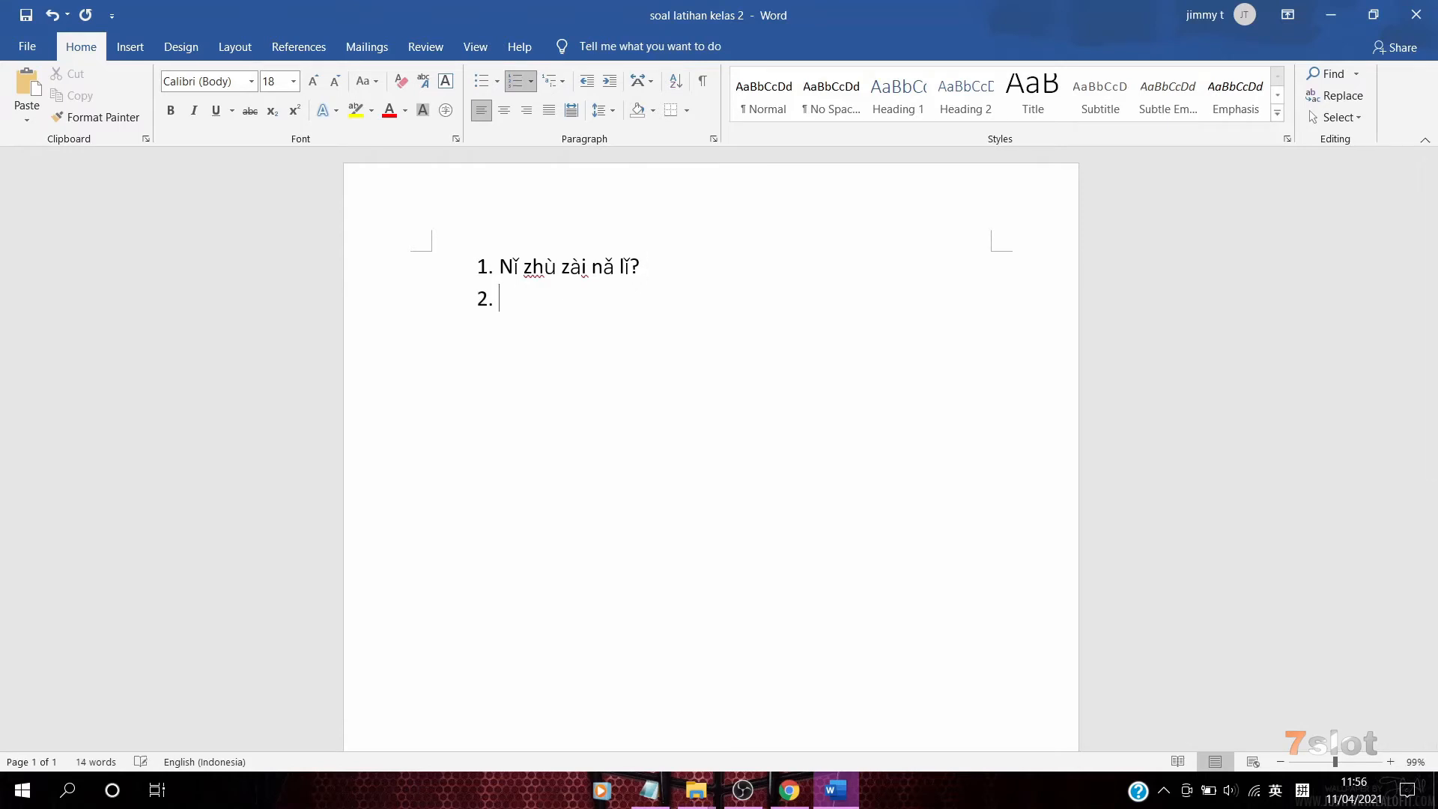
key(BackSpace)
text(A.)
key(shift)
text(nizhu)
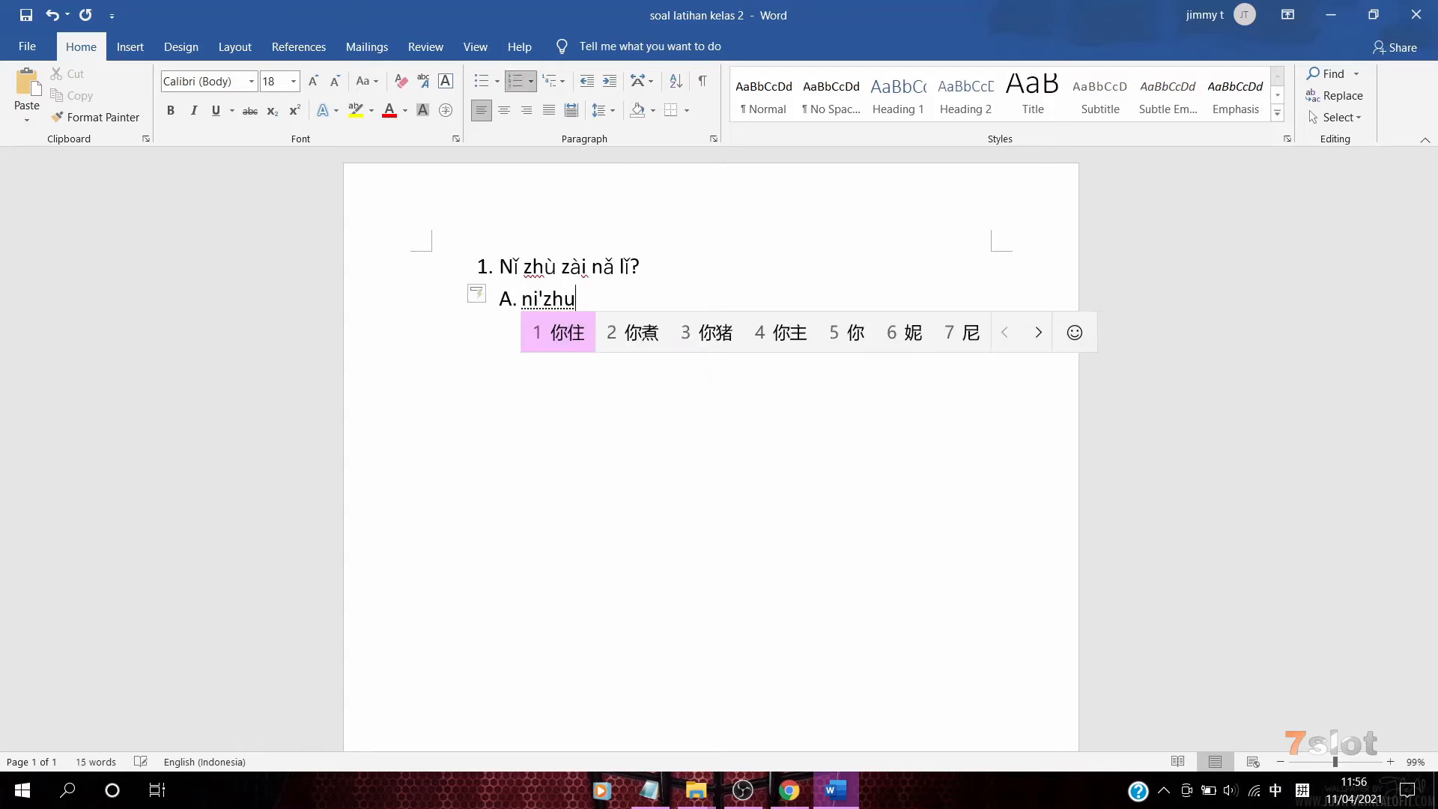
text(zainali)
key(space)
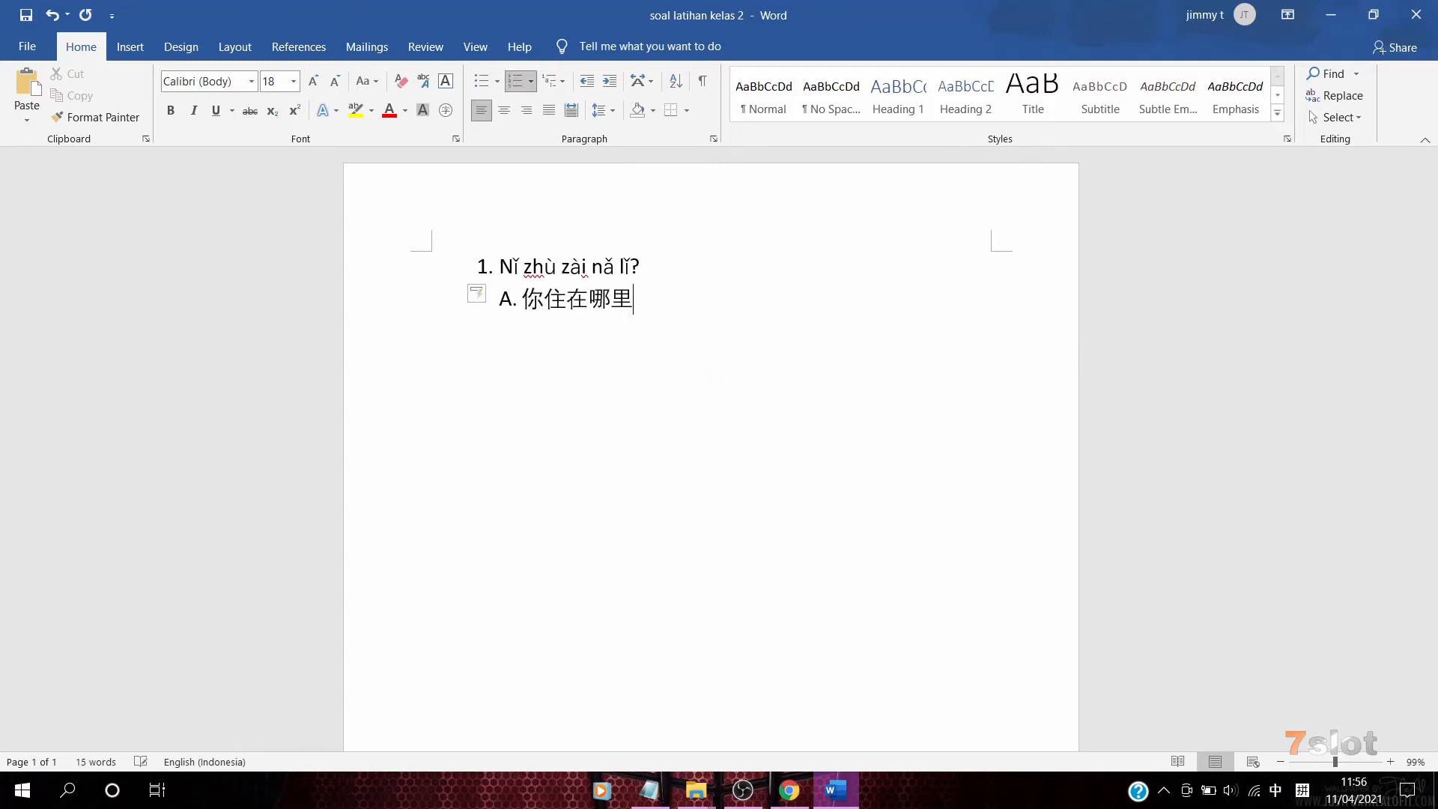
End option A with a question mark and add the answer option "B. 你主在哪里？" below it
text(？)
key(Return)
text(ni)
key(space)
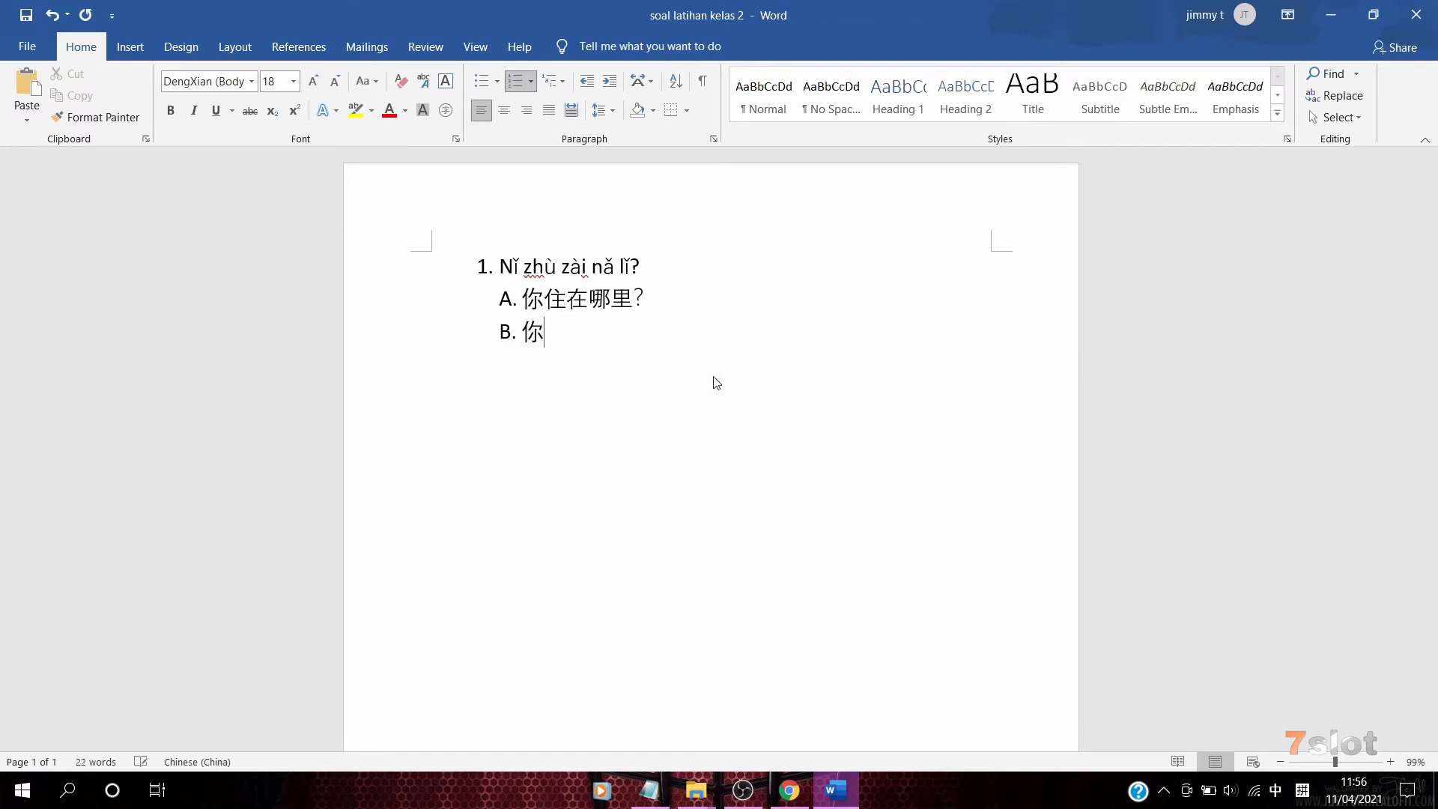
text(zhu)
key(space)
text(z)
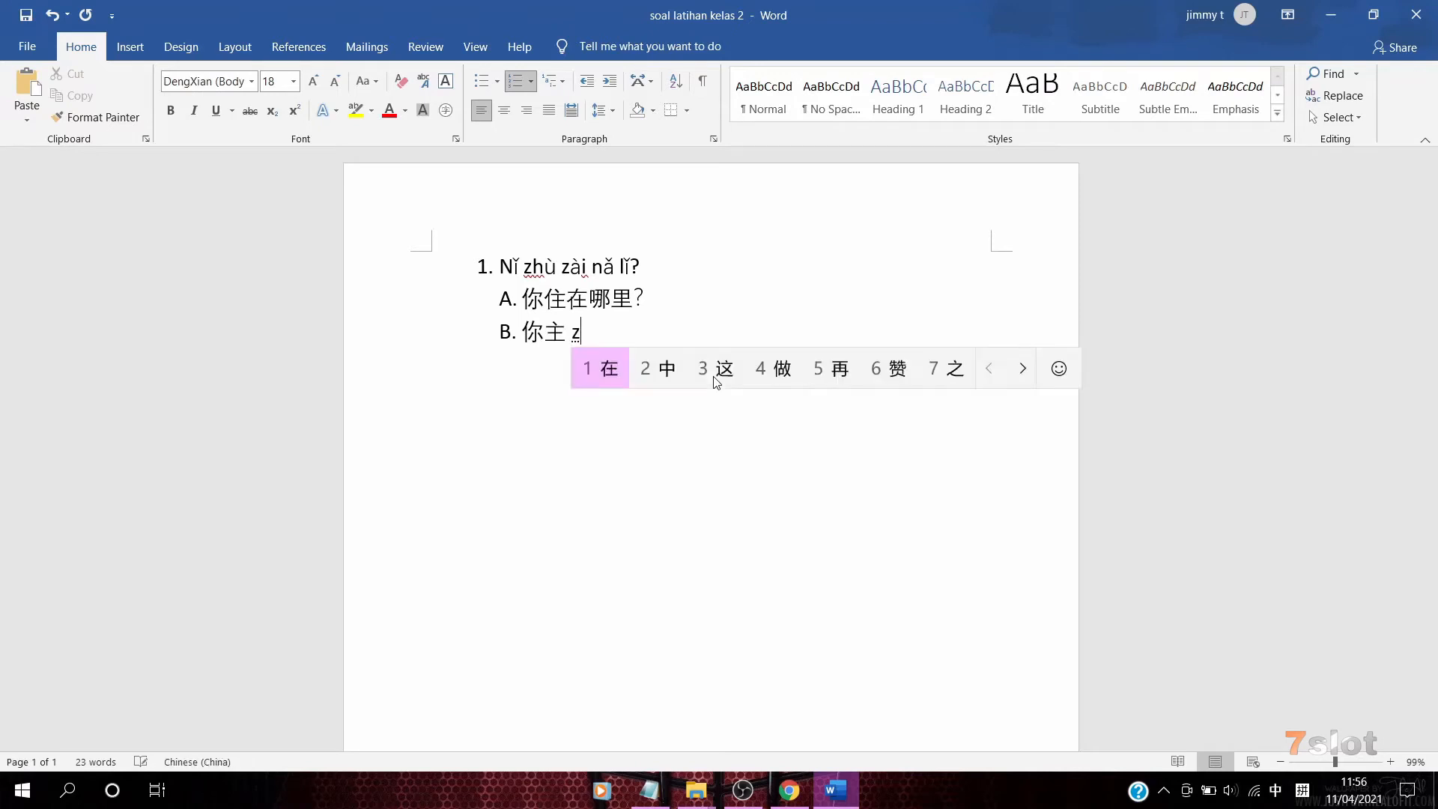
text(ainali?>)
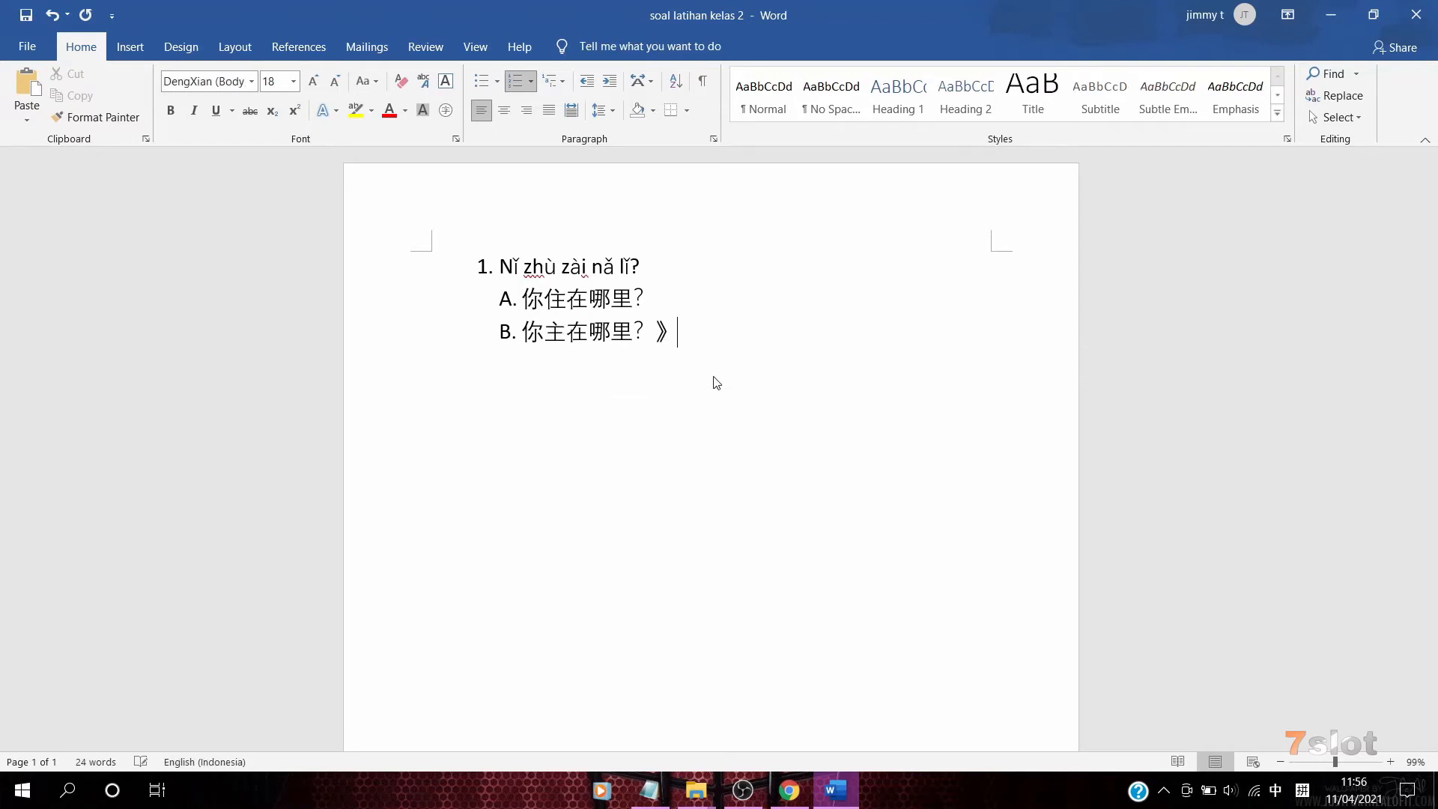
key(Return)
key(BackSpace)
key(BackSpace)
key(BackSpace)
Add the third answer option "C. 你朱在哪里？" to question 1
key(Return)
text(ni)
key(space)
text(zhu3zainali)
key(space)
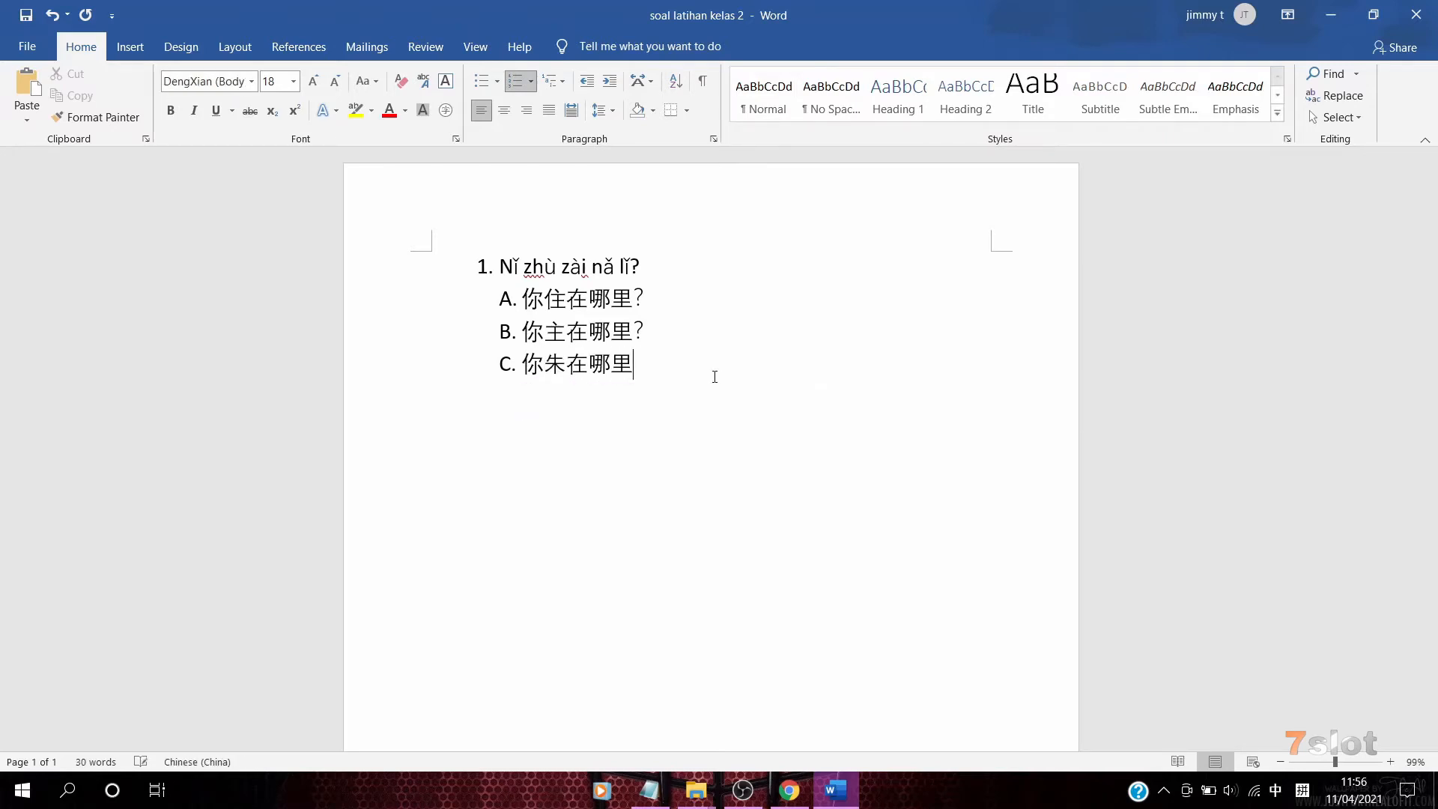
text(？)
Start indented question 2 below the options of question 1 and insert the orangutan picture from drive D: in it
key(Return)
key(Return)
key(Return)
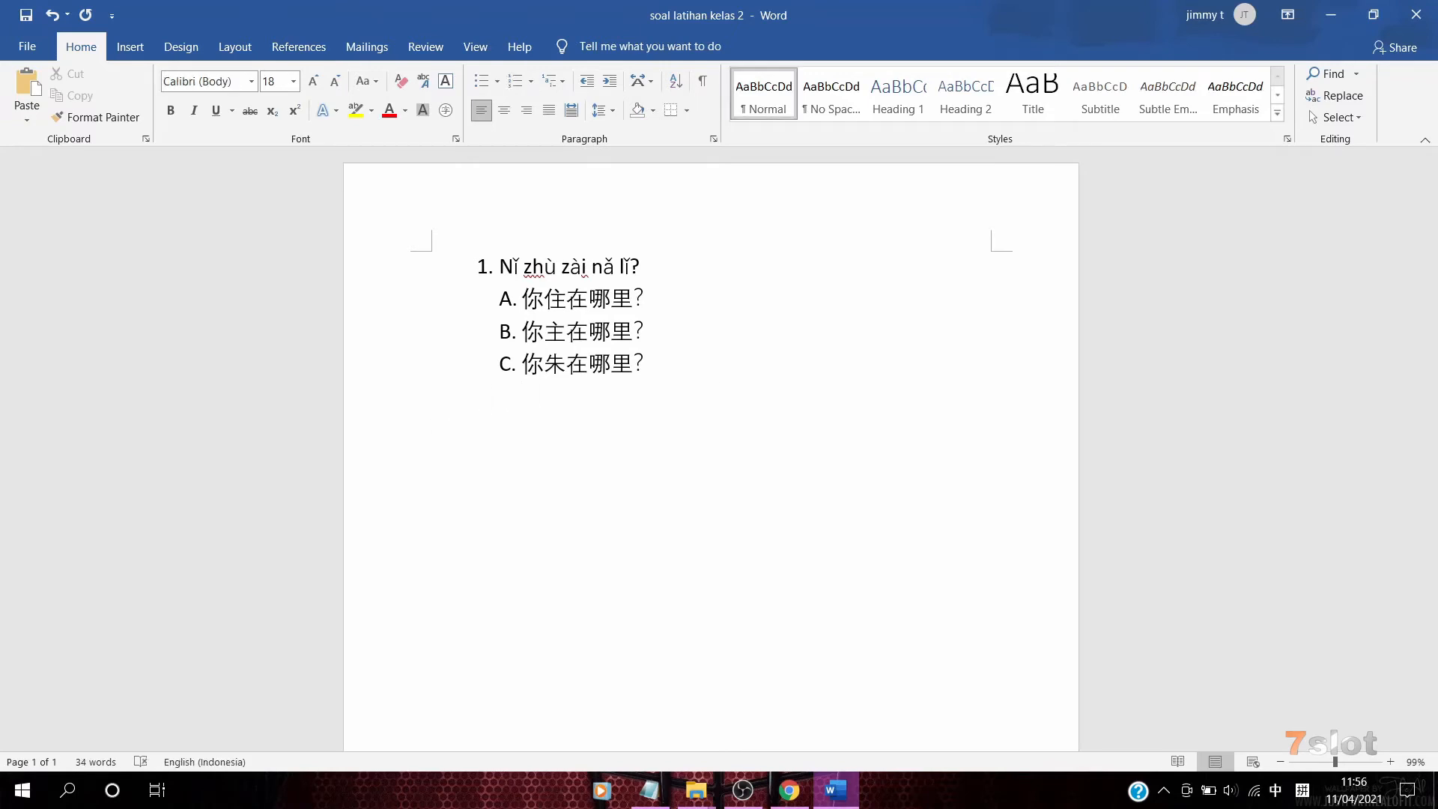
key(Tab)
text(2.)
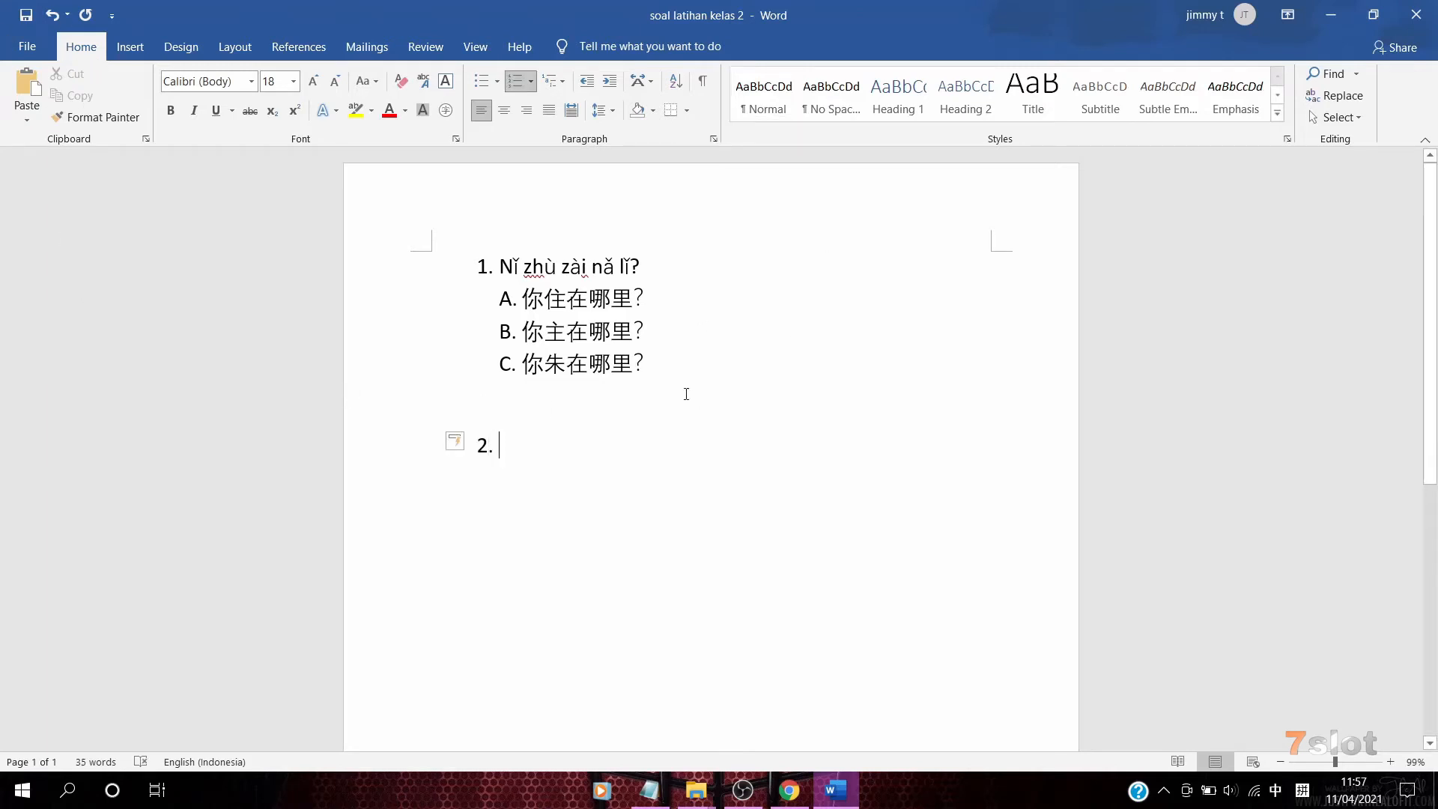
click(130, 46)
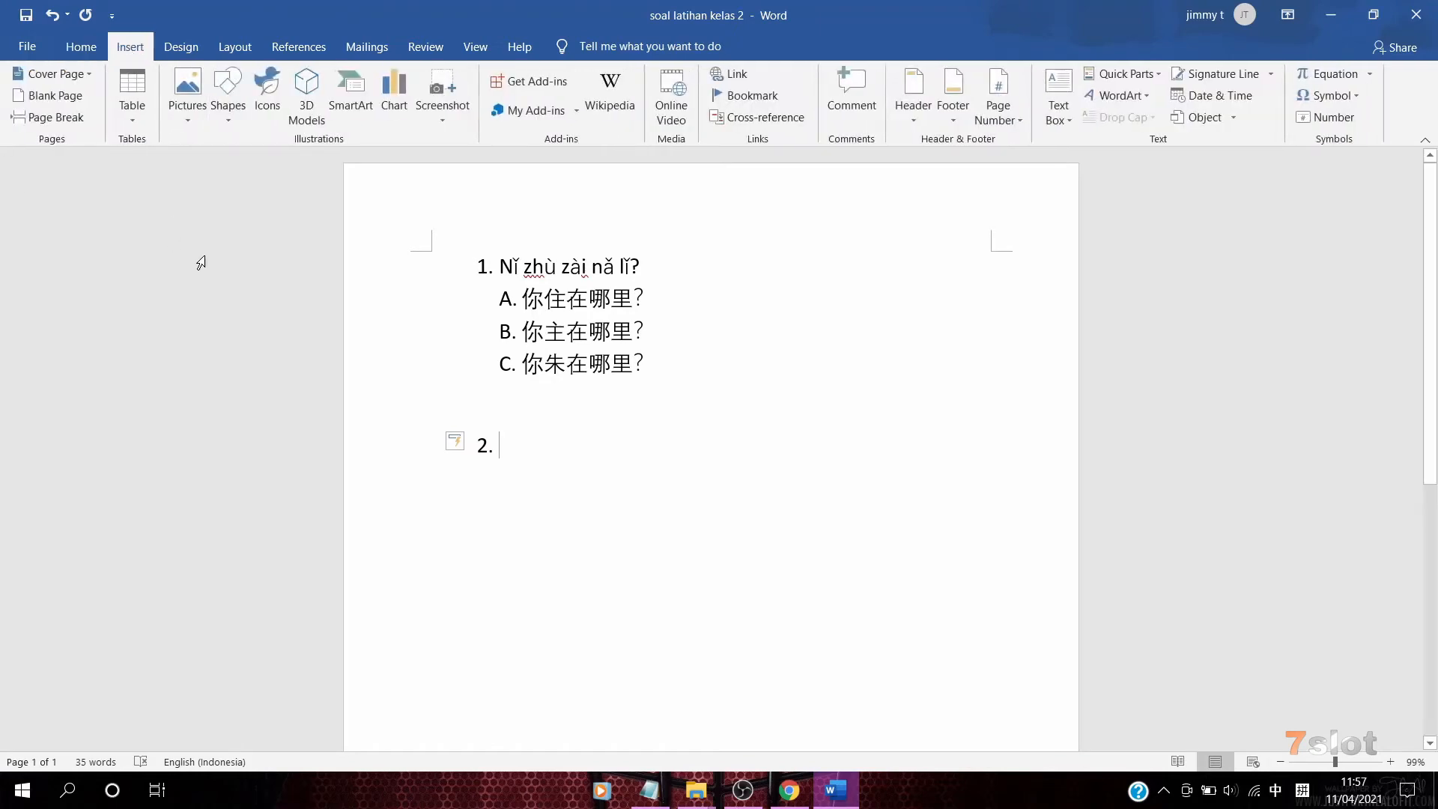
click(183, 111)
click(214, 166)
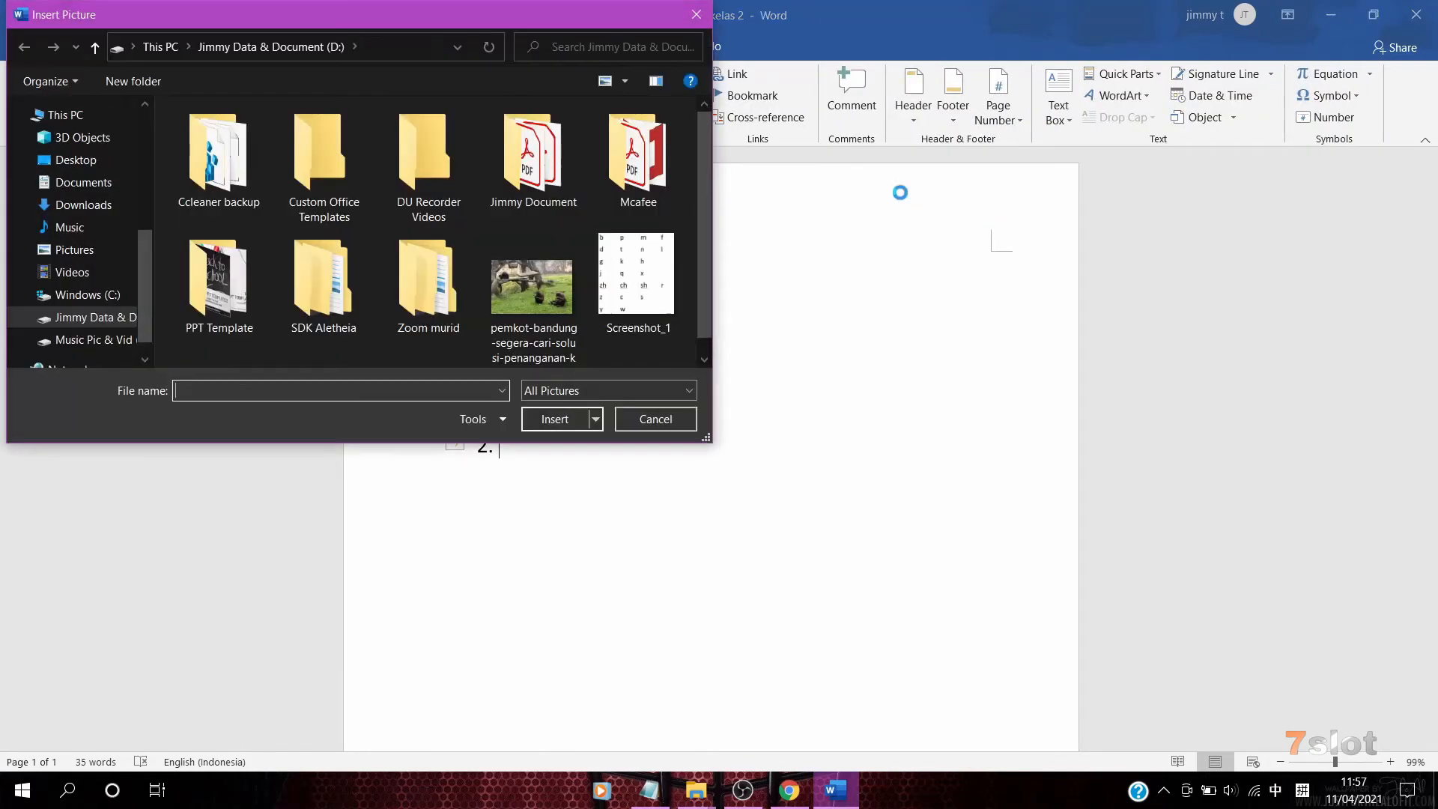
double_click(562, 308)
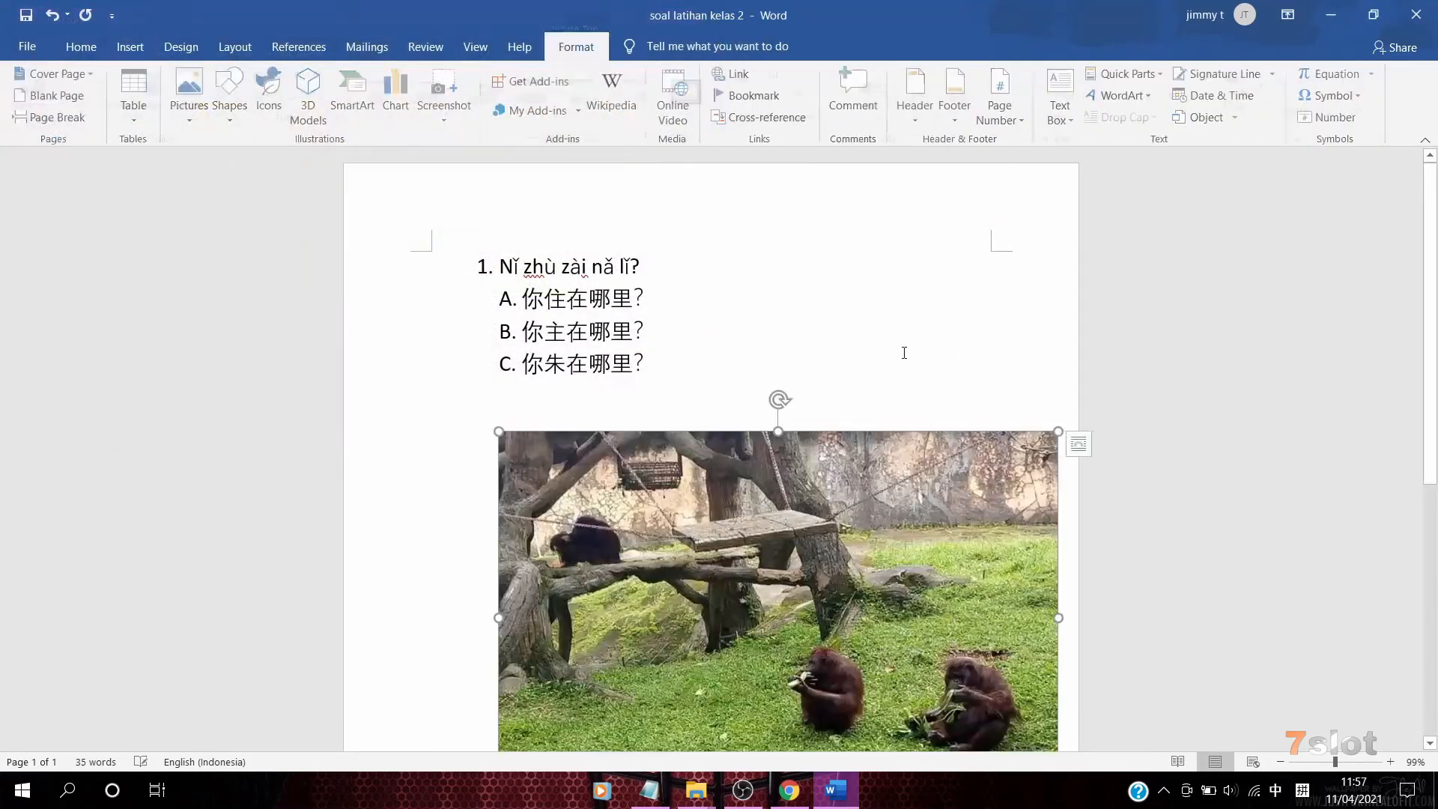
Shrink the orangutan picture proportionally to a small thumbnail and place the text cursor right after it
scroll(1070, 660, down, 2)
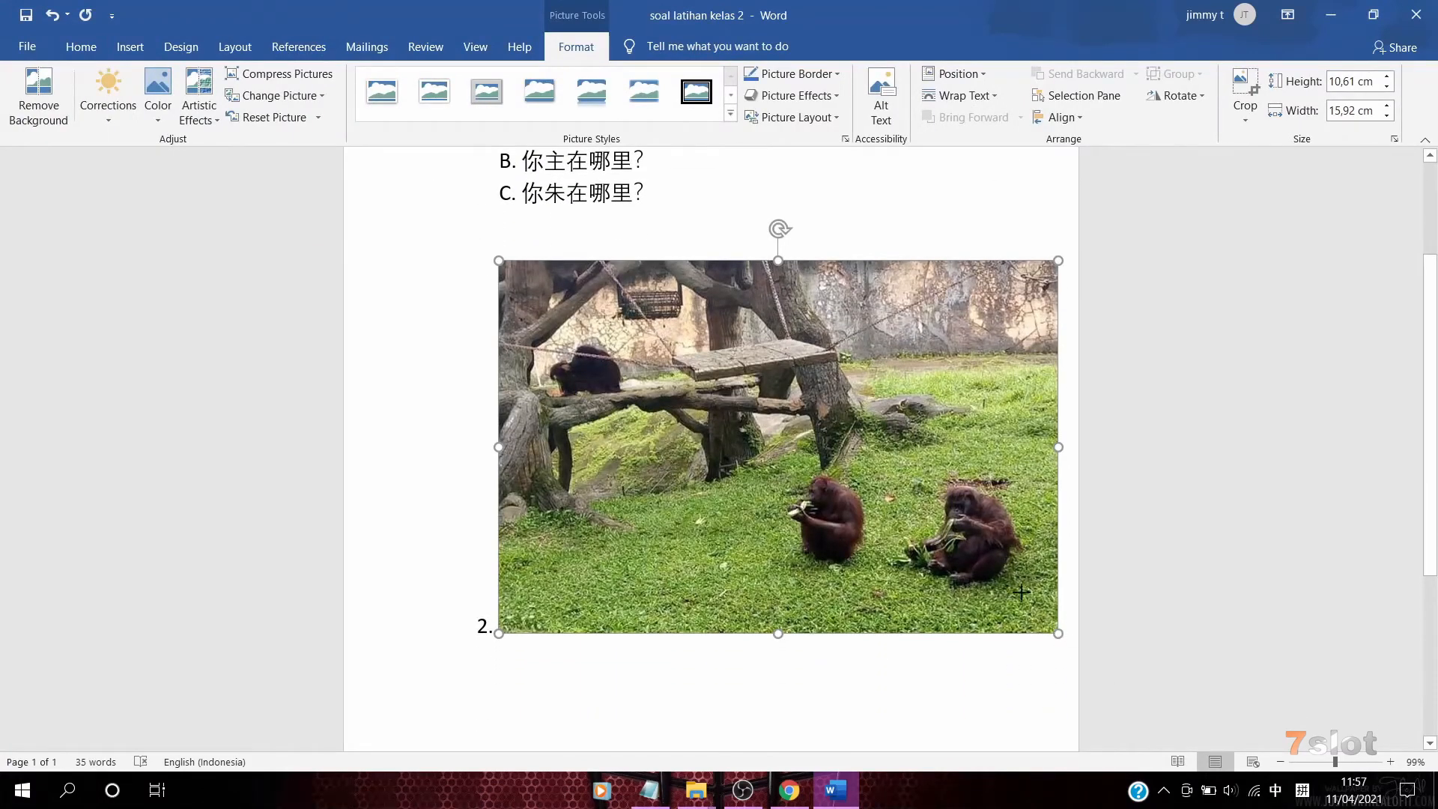
drag(1057, 632, 603, 314)
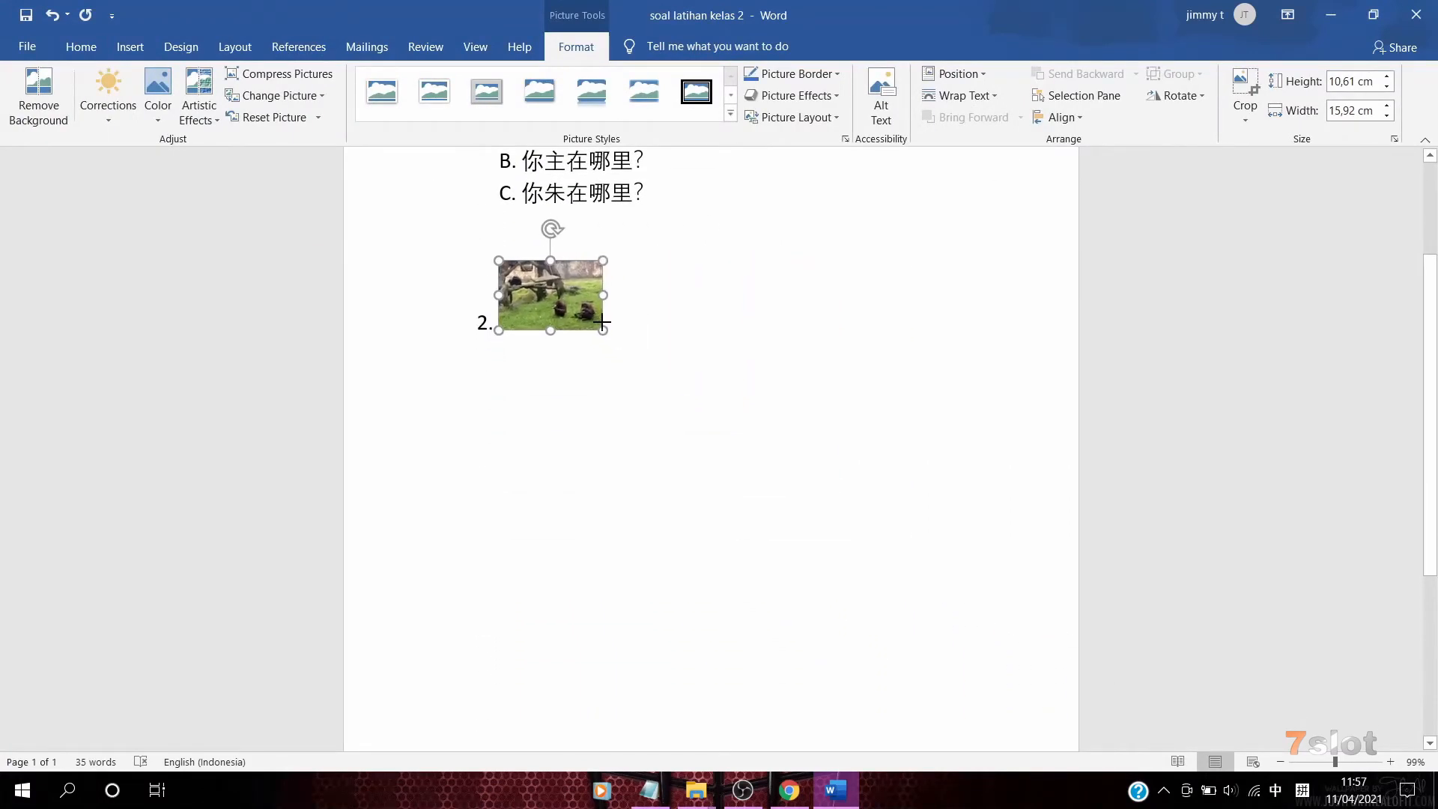
click(640, 331)
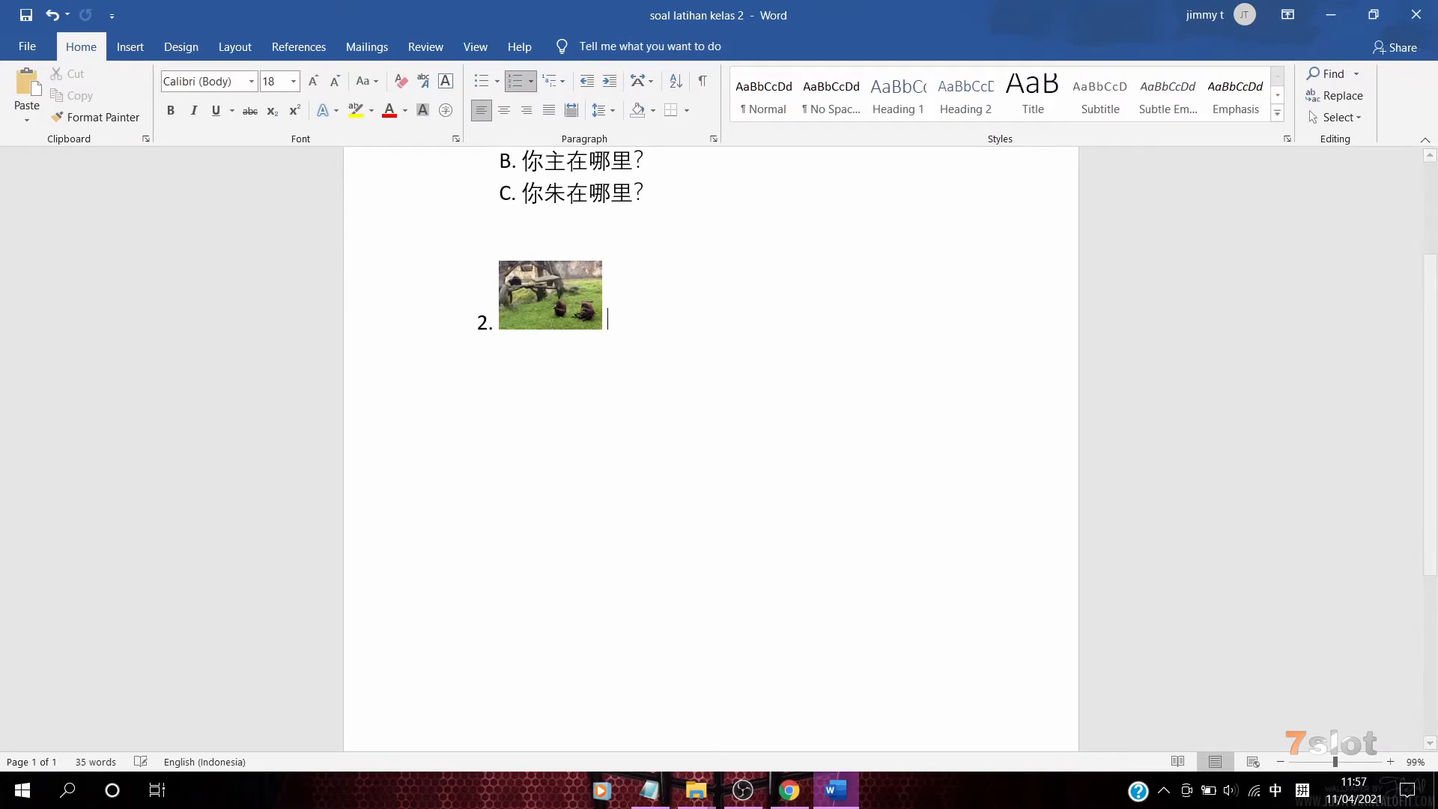
Write the question text "Sebutkan nama tempat dalam gambar ini?" after the picture in question 2
key(shift)
text(Sebutkan )
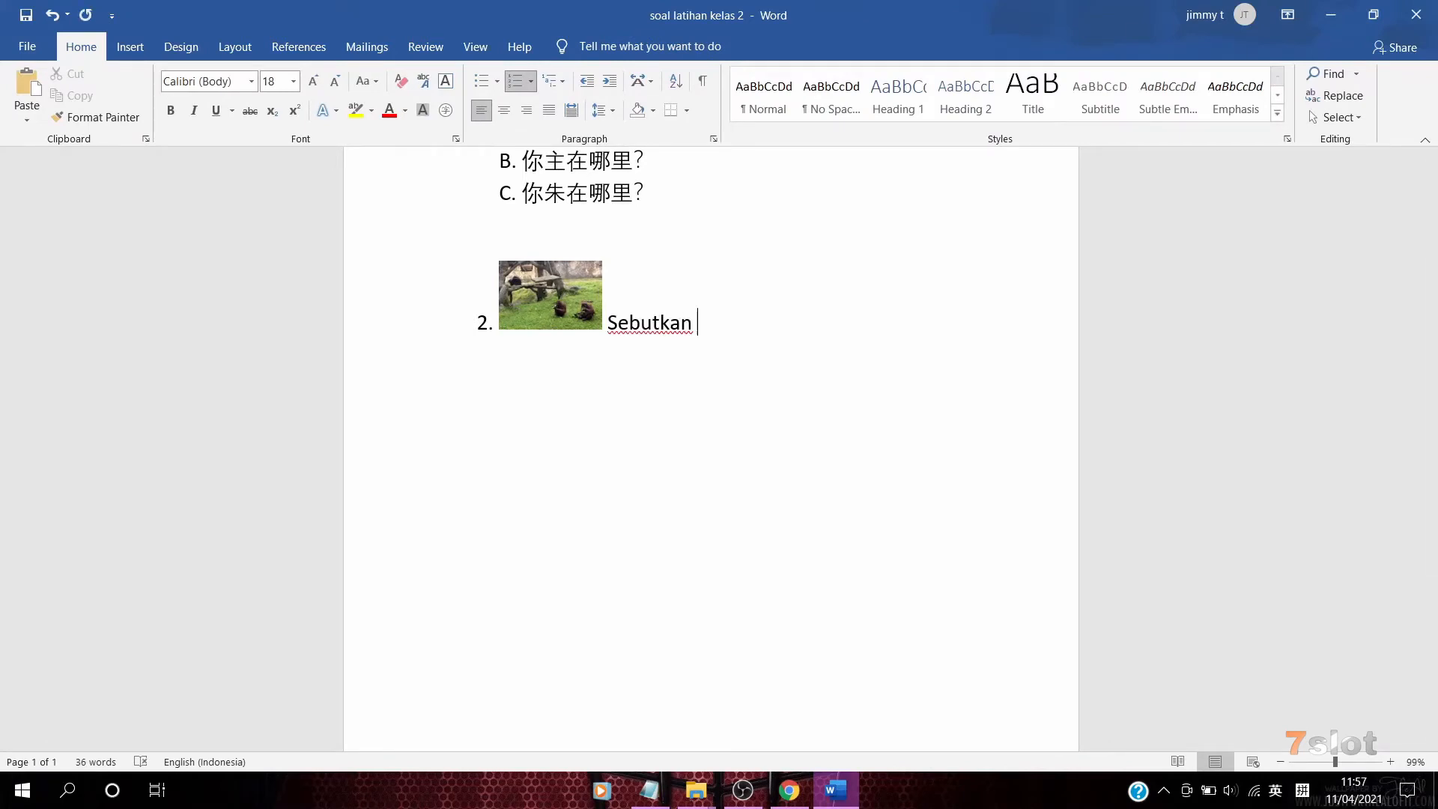
text(nama d)
key(BackSpace)
text(tempat )
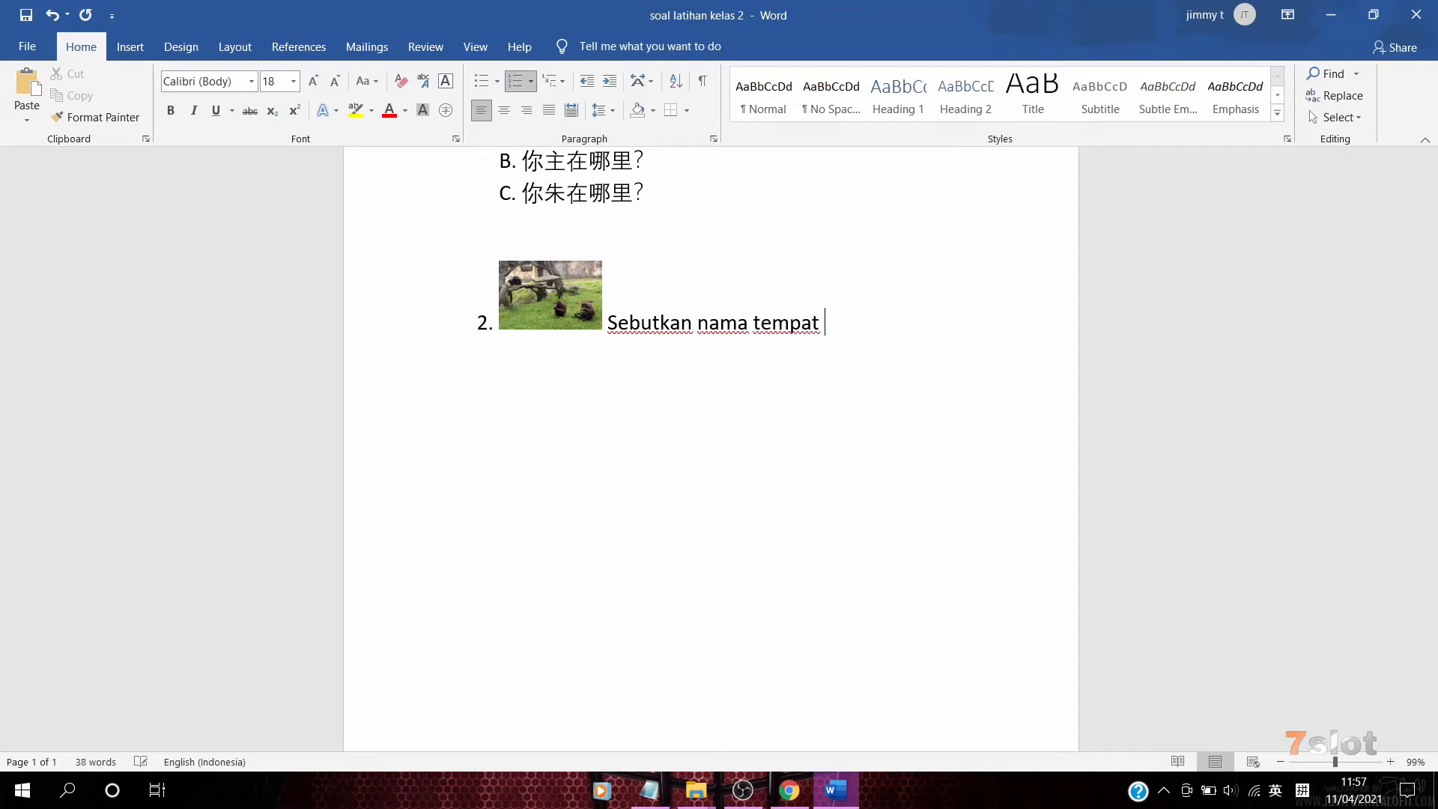
text(dalam gam)
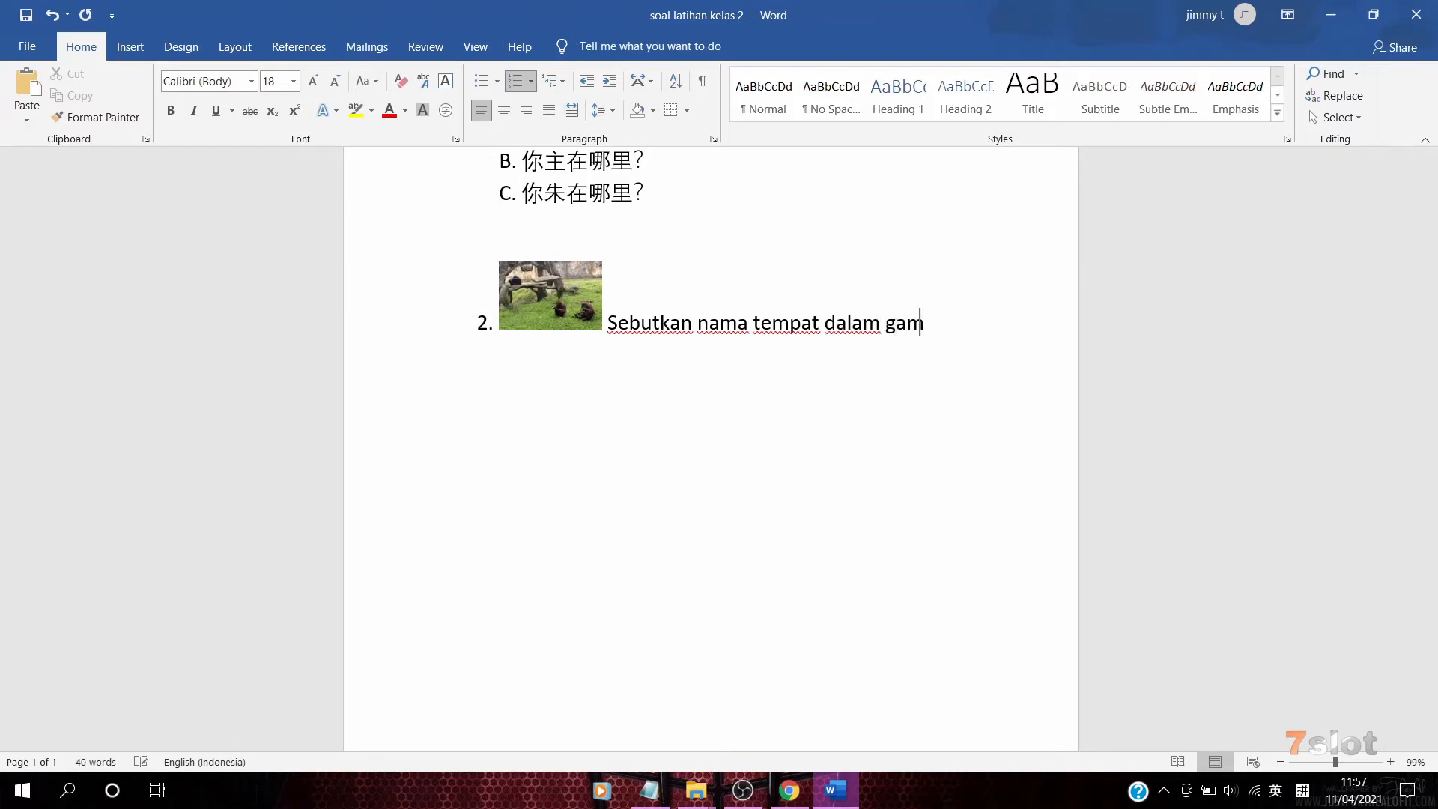
text(bar disamp)
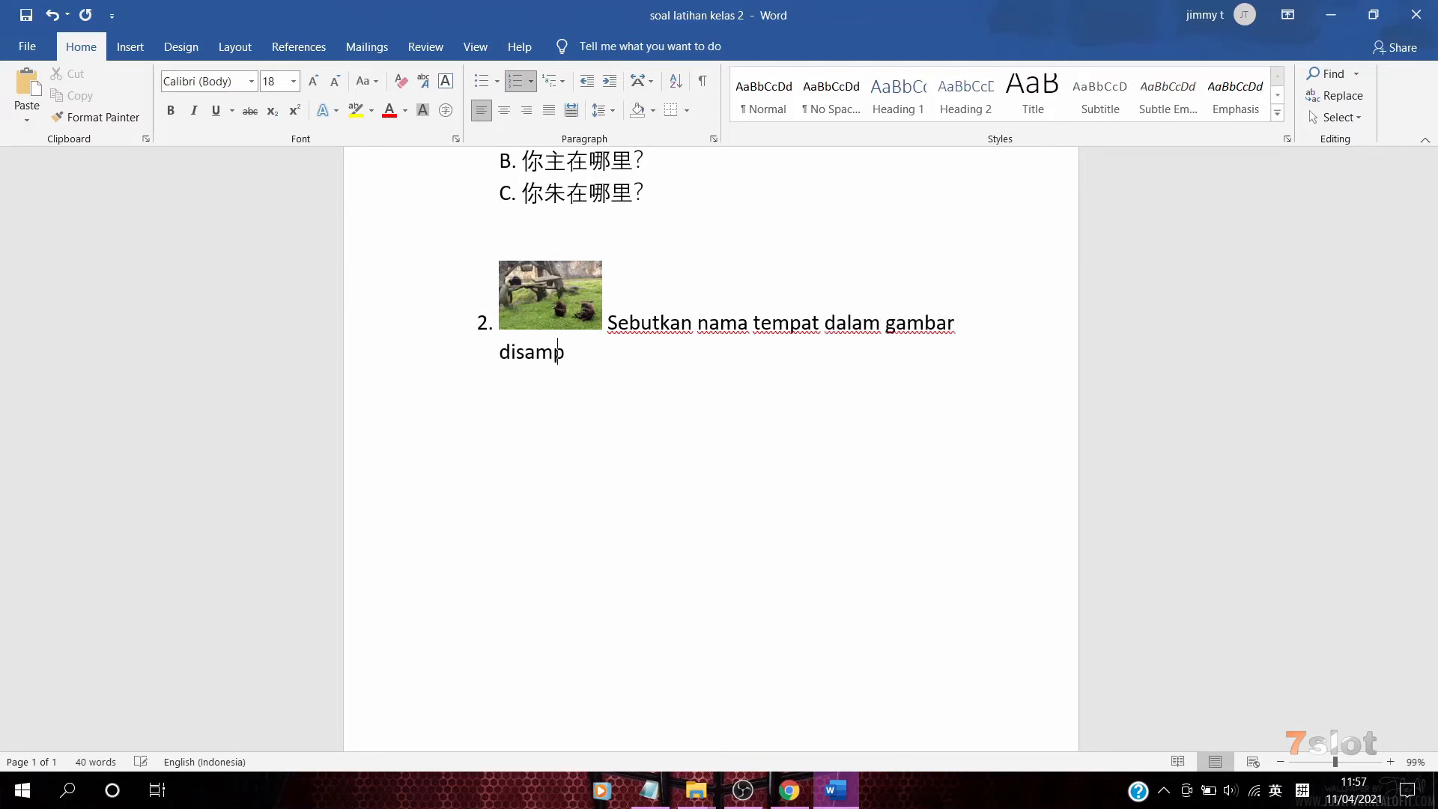
text(ing ini?)
key(BackSpace)
key(BackSpace)
key(BackSpace)
key(BackSpace)
key(BackSpace)
key(BackSpace)
key(BackSpace)
key(BackSpace)
key(BackSpace)
key(BackSpace)
key(BackSpace)
key(BackSpace)
key(BackSpace)
key(BackSpace)
text(ini?)
Add the answer options "A. Kolam renang", "B. Taman bermain" and "C. Kebun binatang" below question 2
key(Return)
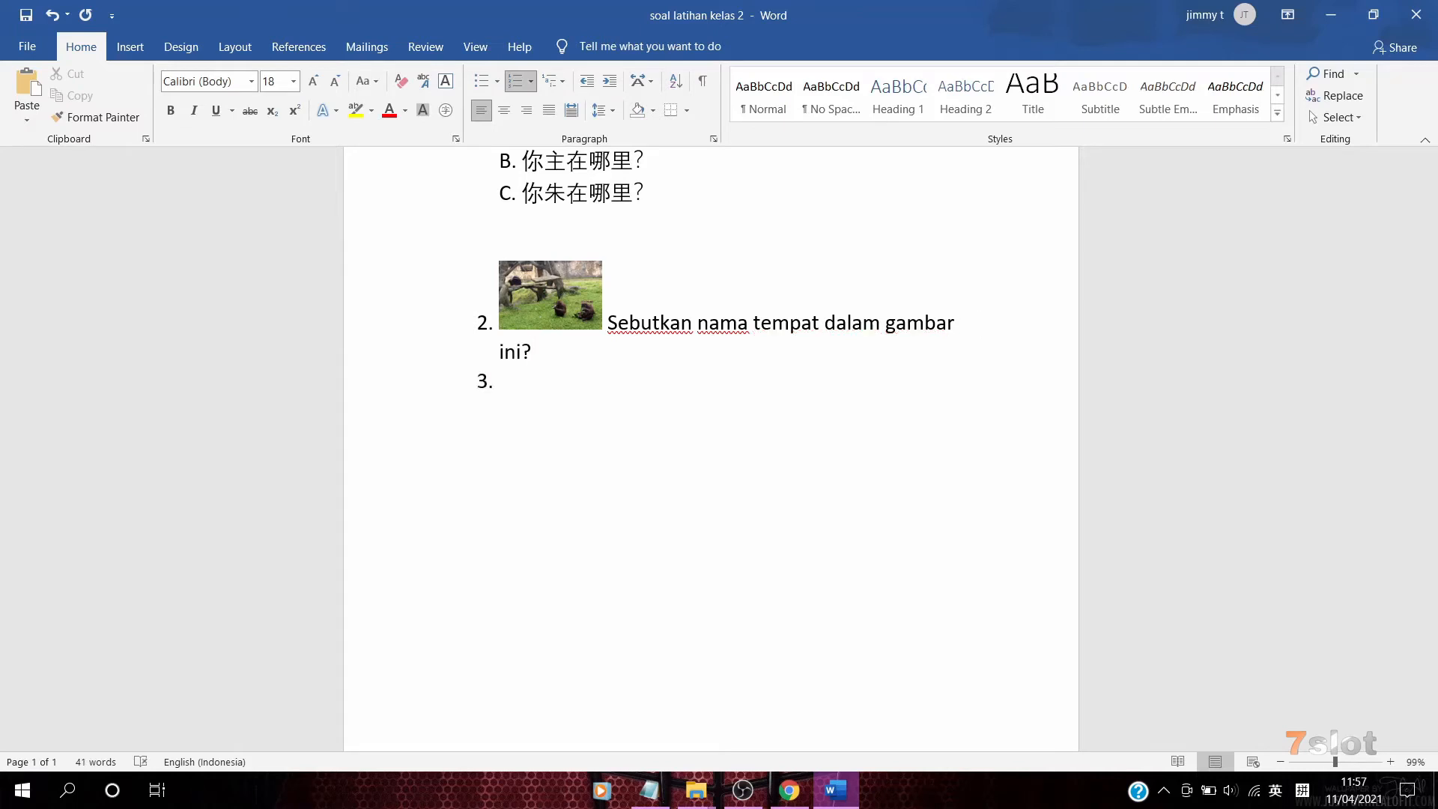
key(BackSpace)
text(A)
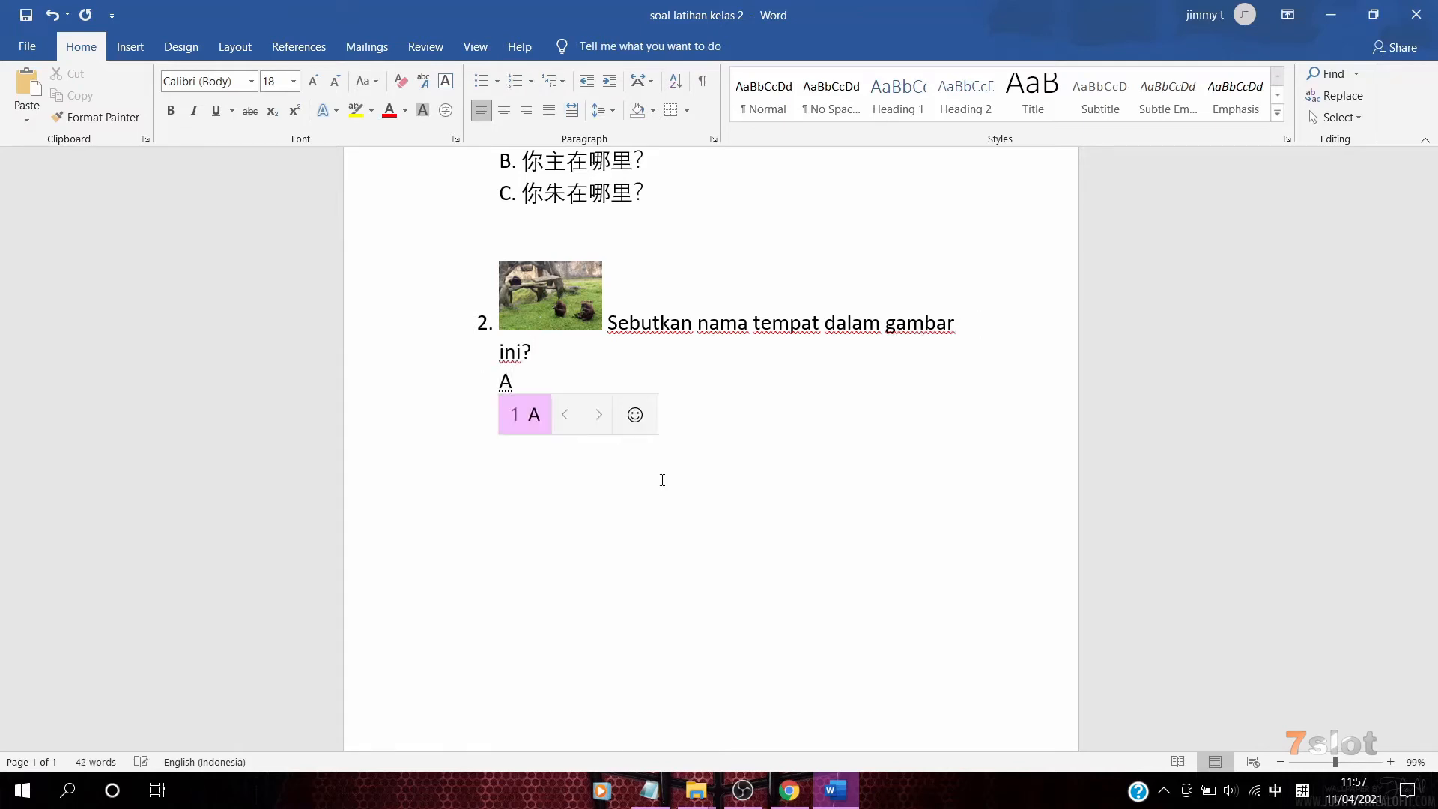
text(. )
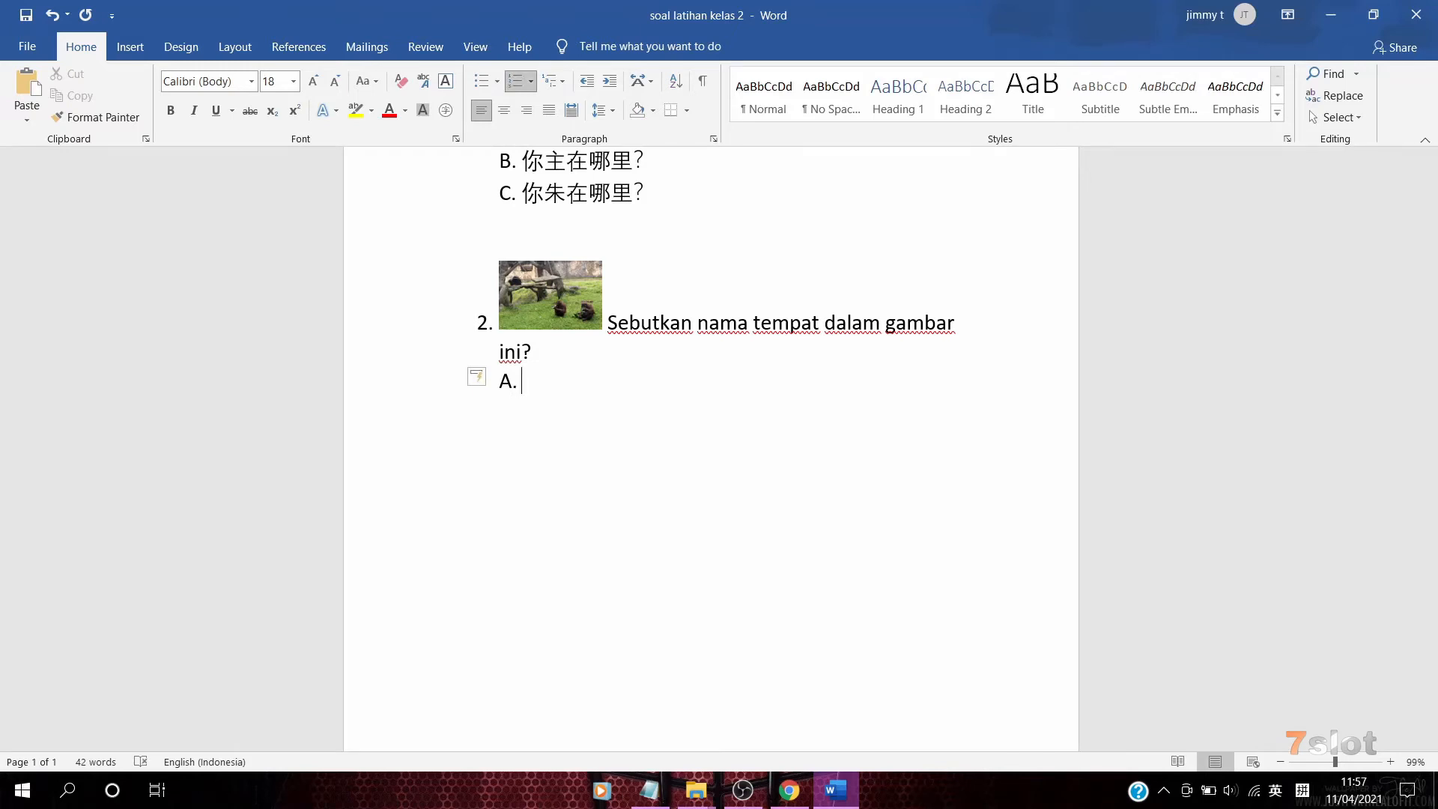
text(kolam renang)
key(Return)
text(taman bermai)
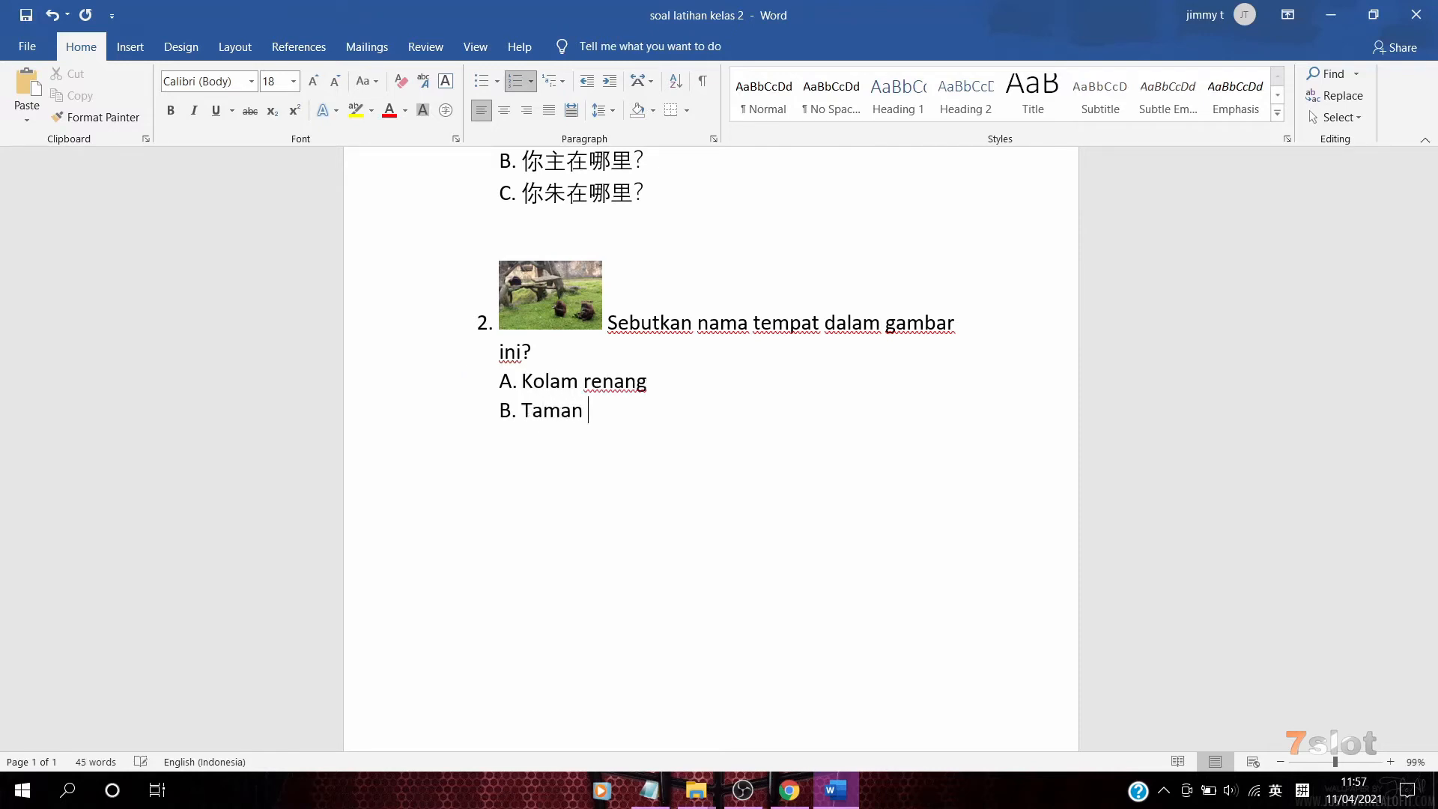
text(n)
key(Return)
text(kebun n)
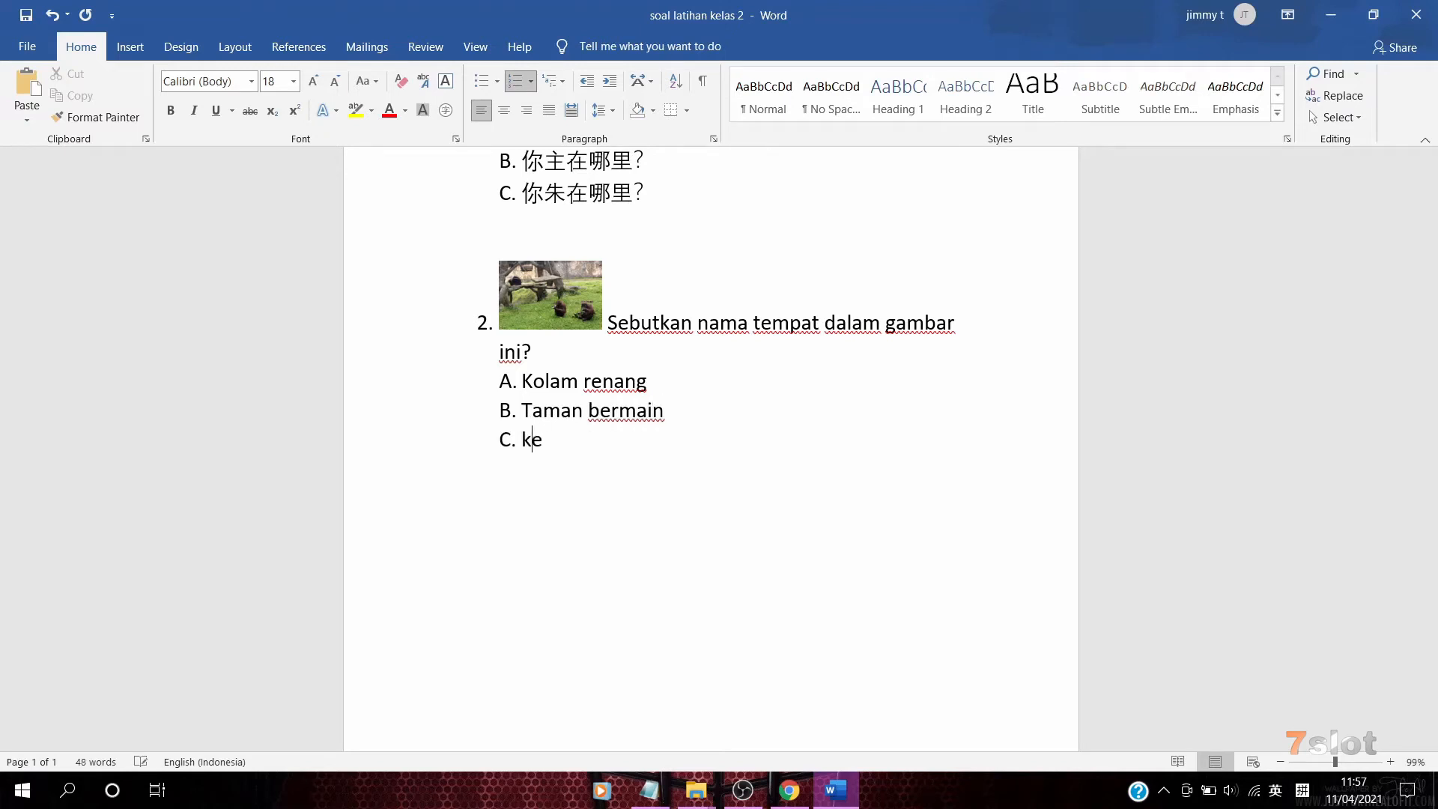
key(BackSpace)
text(binatang)
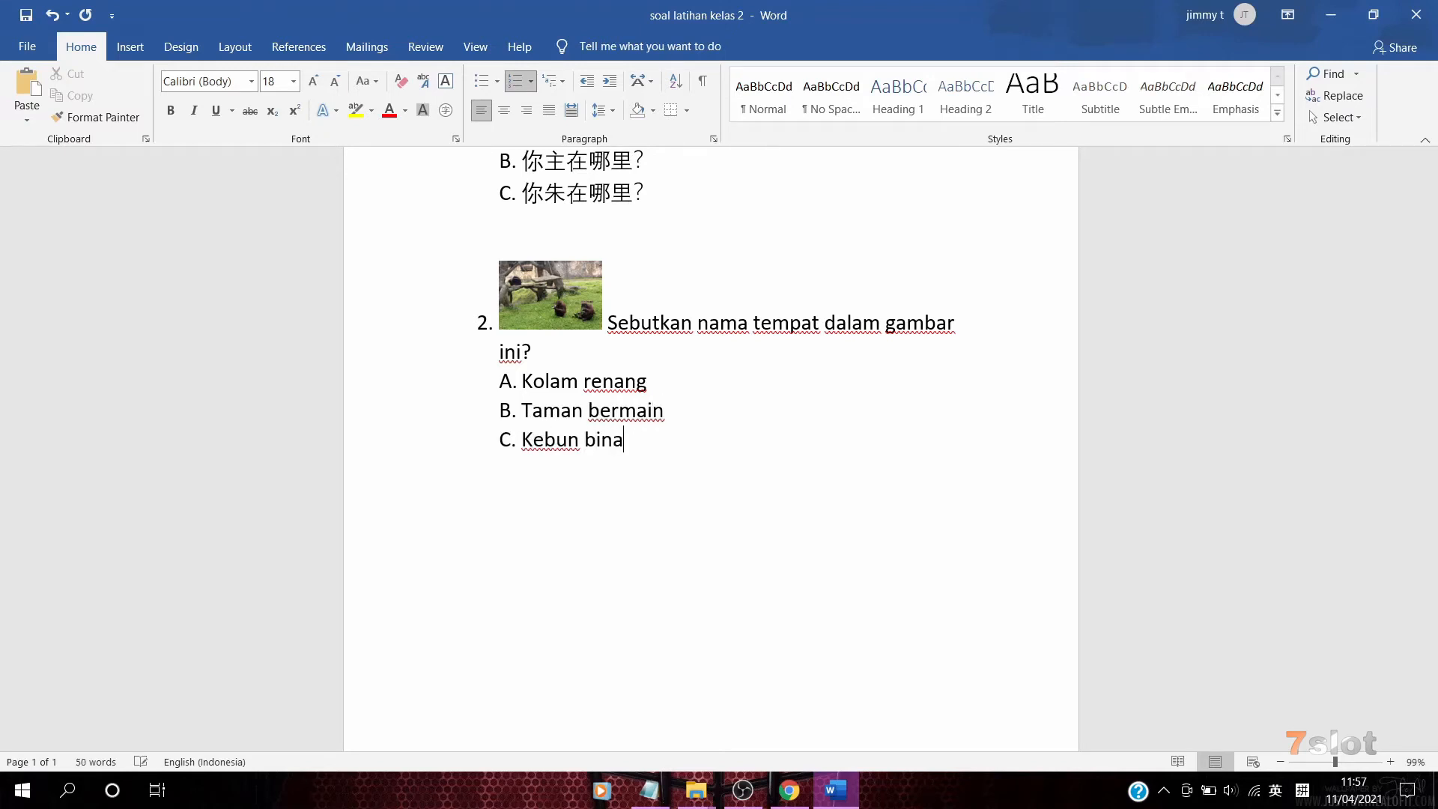
End the option list of question 2 and start numbered question 3 below it, leaving a gap
key(Return)
key(Return)
key(Return)
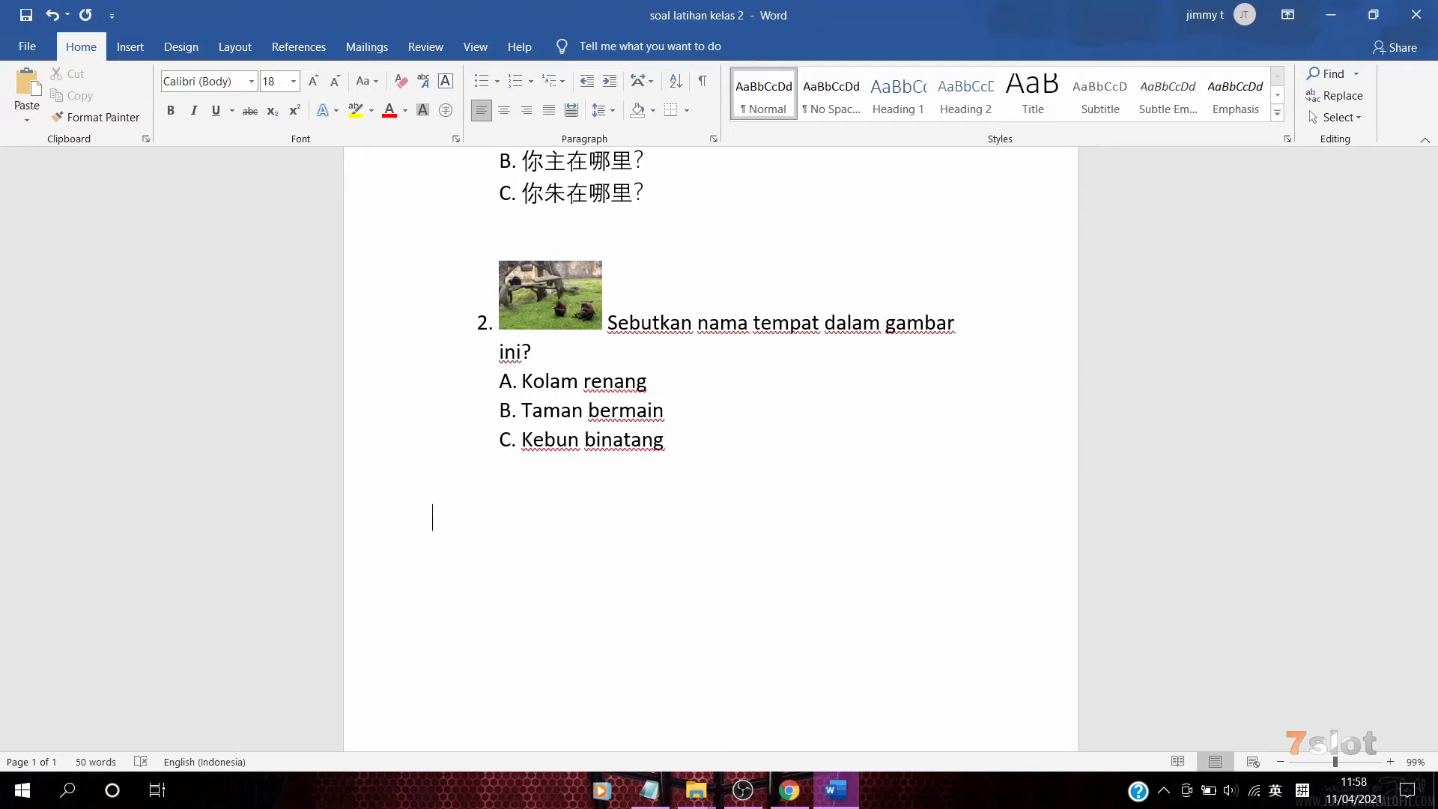
text(3.)
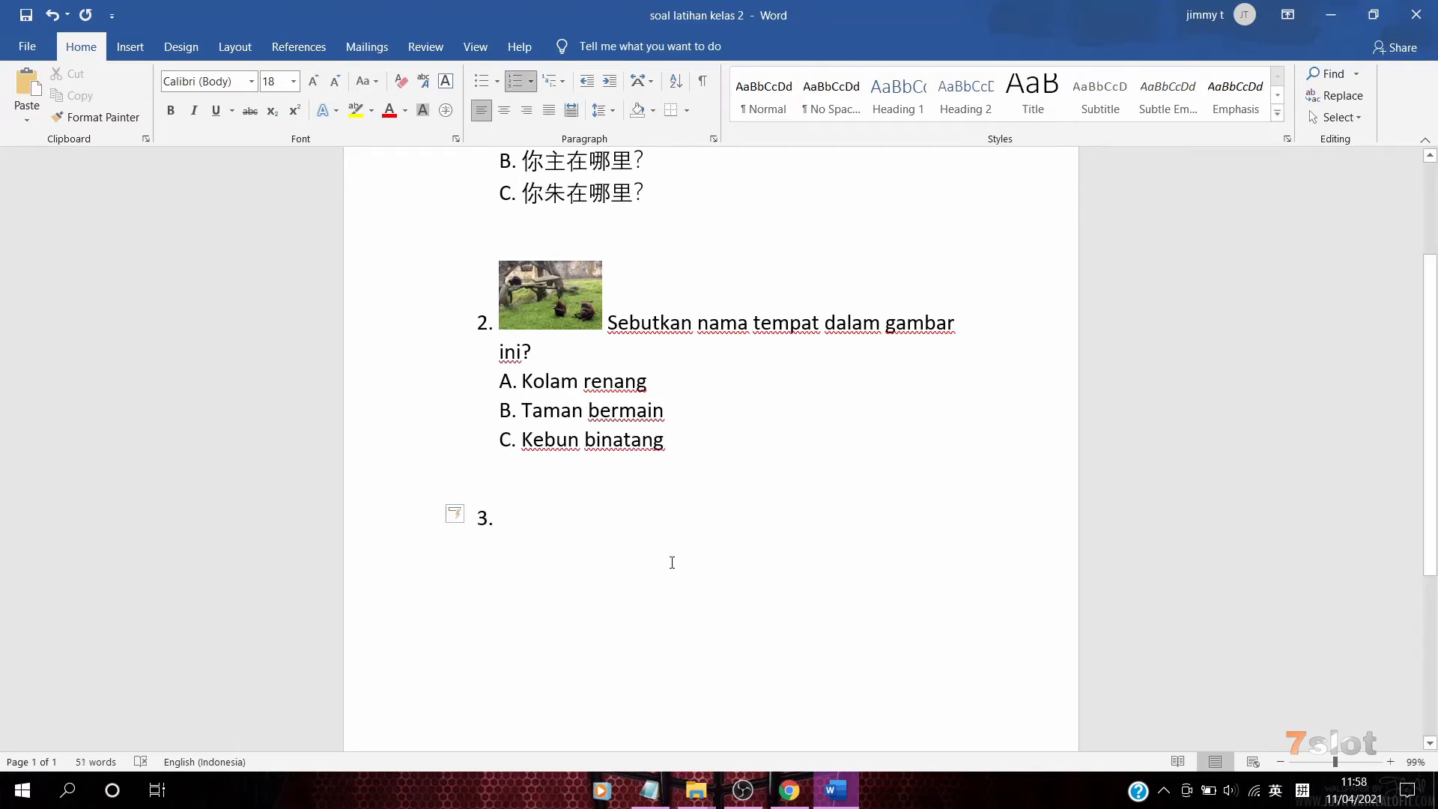
Insert an equation with the stacked fraction 2/4 in question 3 and add a plus sign after it
click(130, 47)
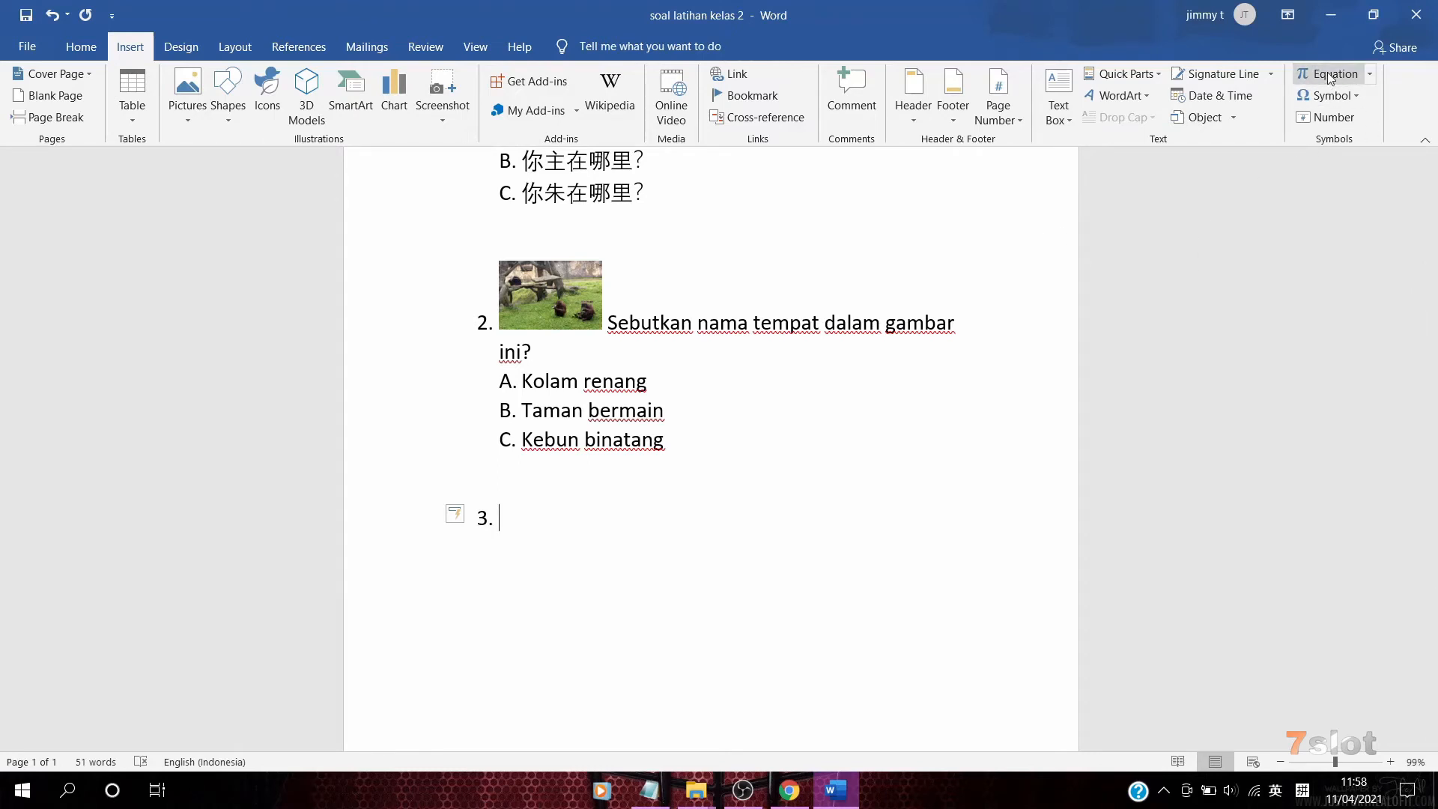
click(87, 46)
click(142, 49)
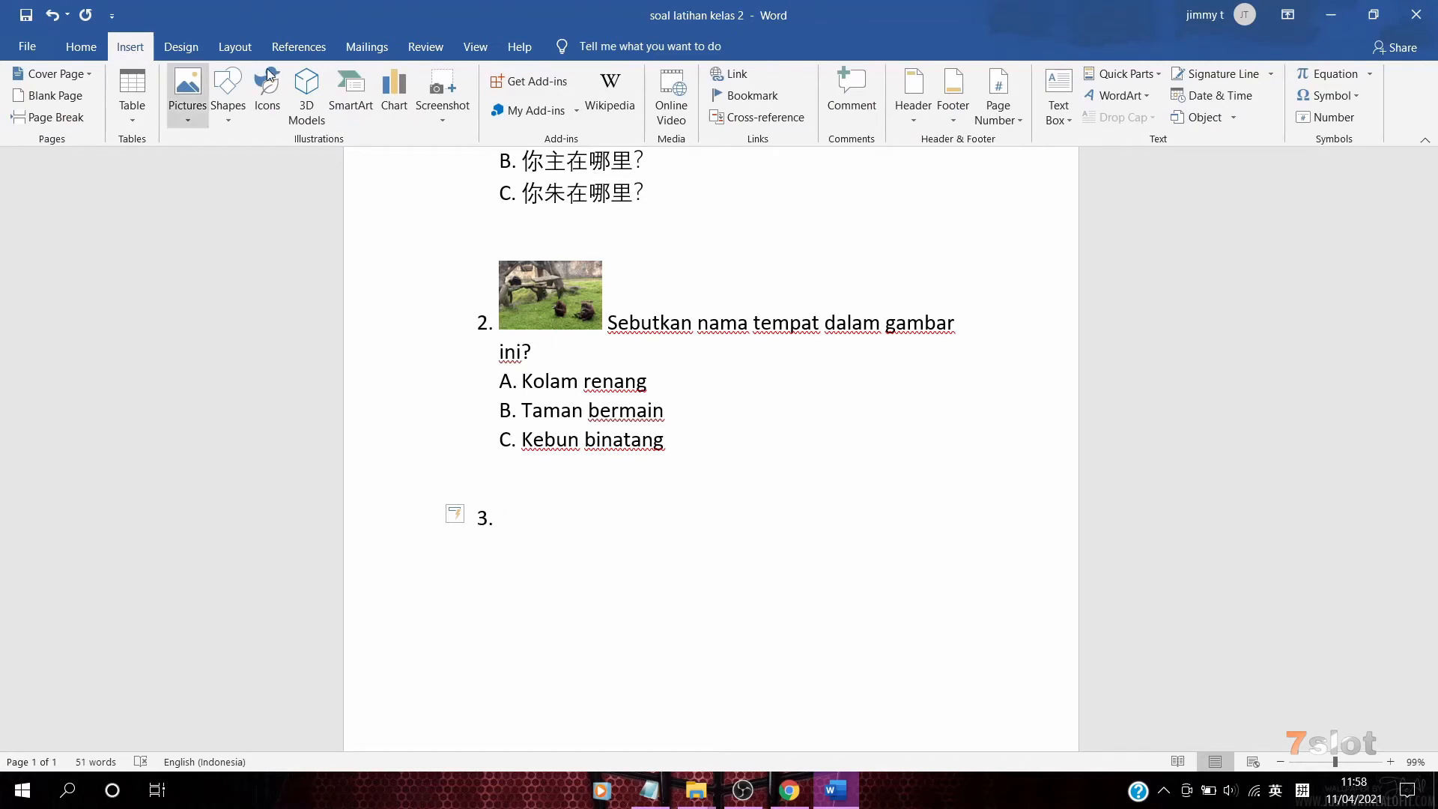
click(1326, 75)
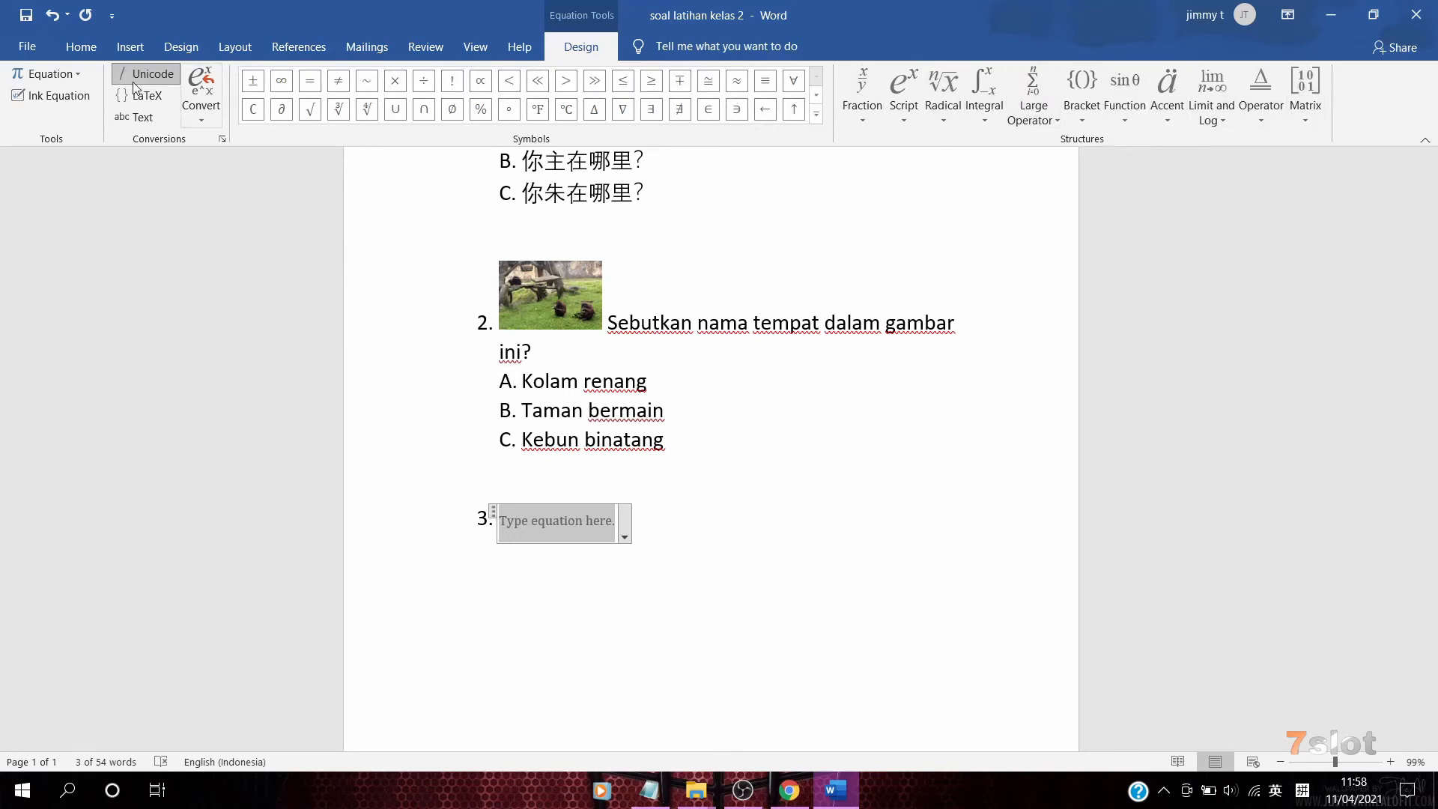
click(867, 86)
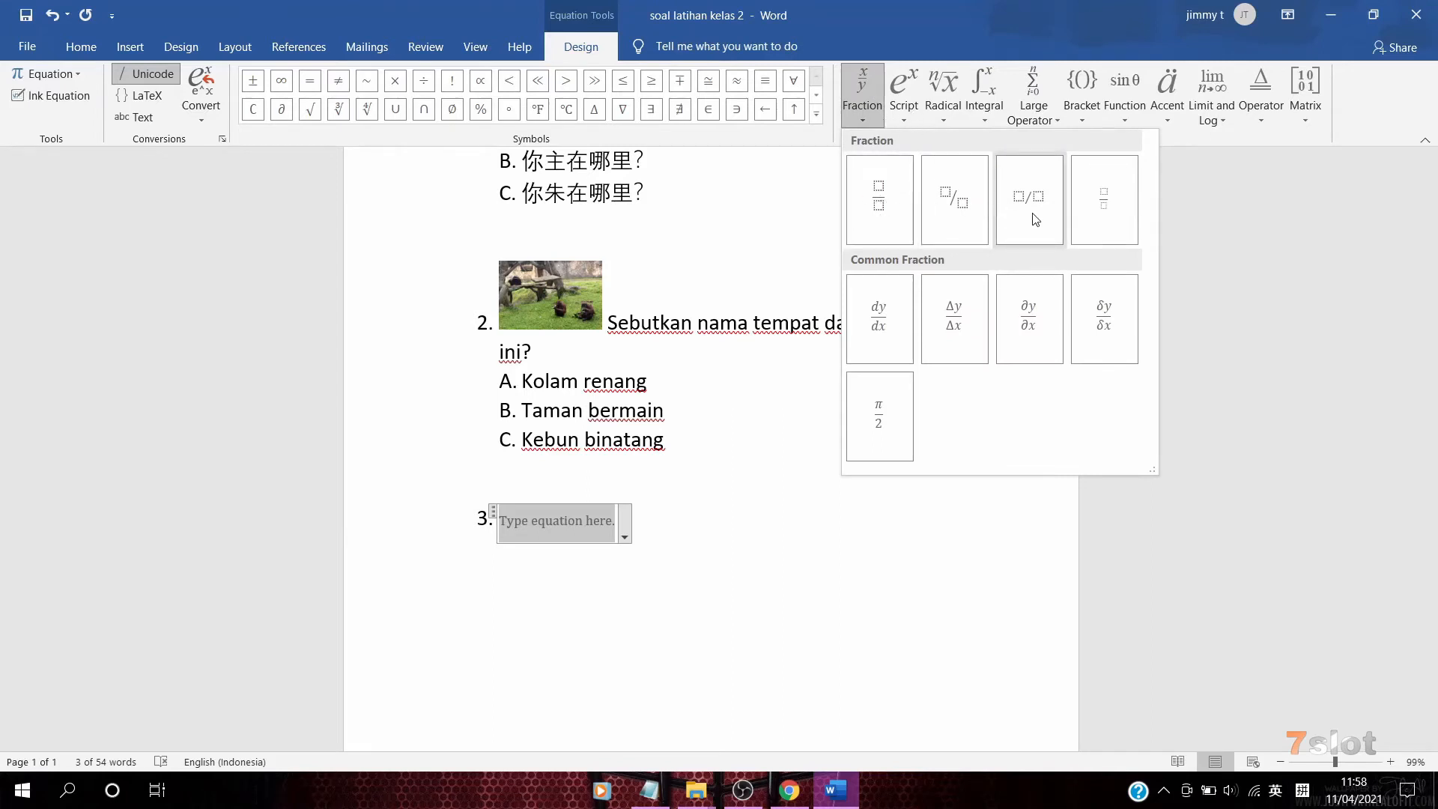
click(874, 202)
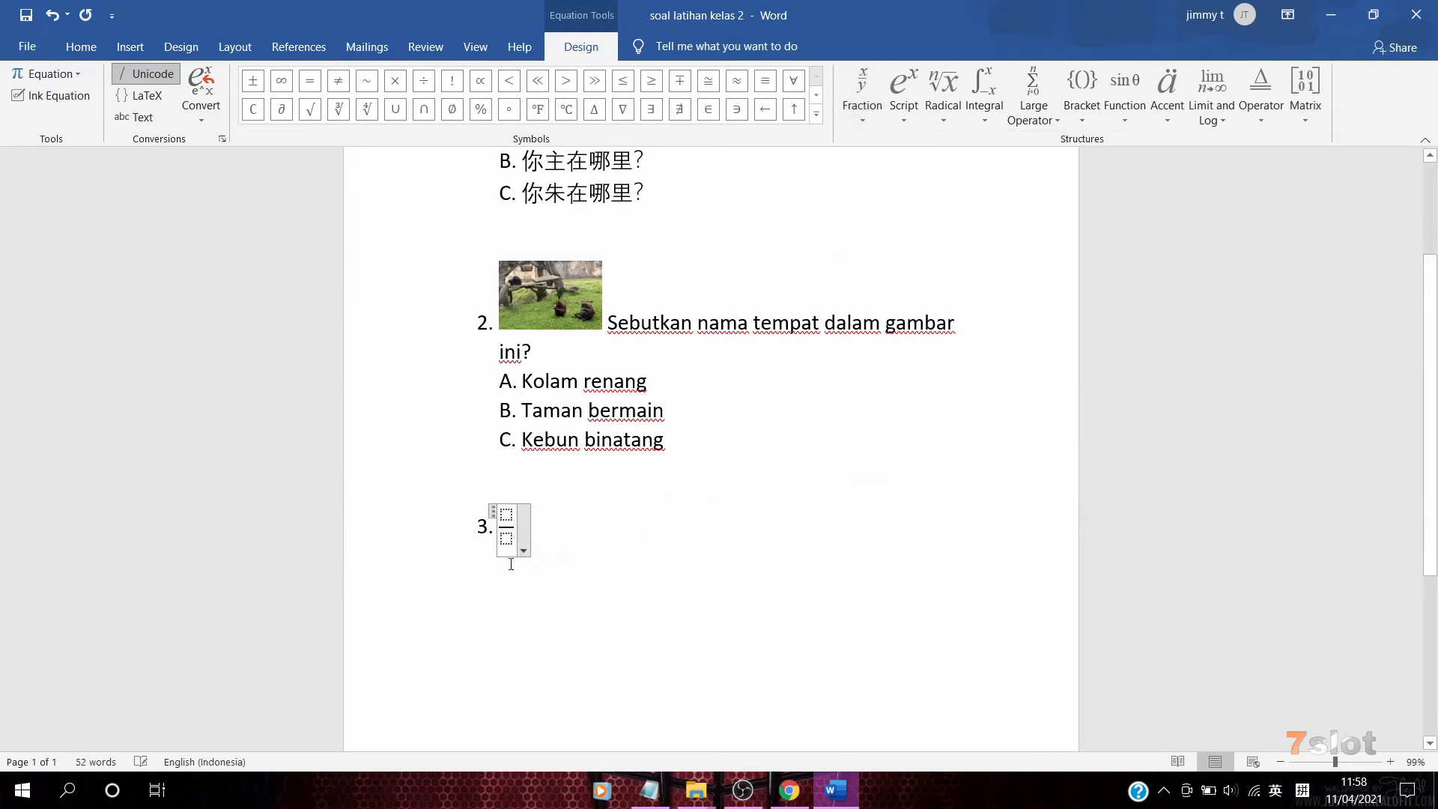
click(507, 517)
text(2/4)
click(563, 526)
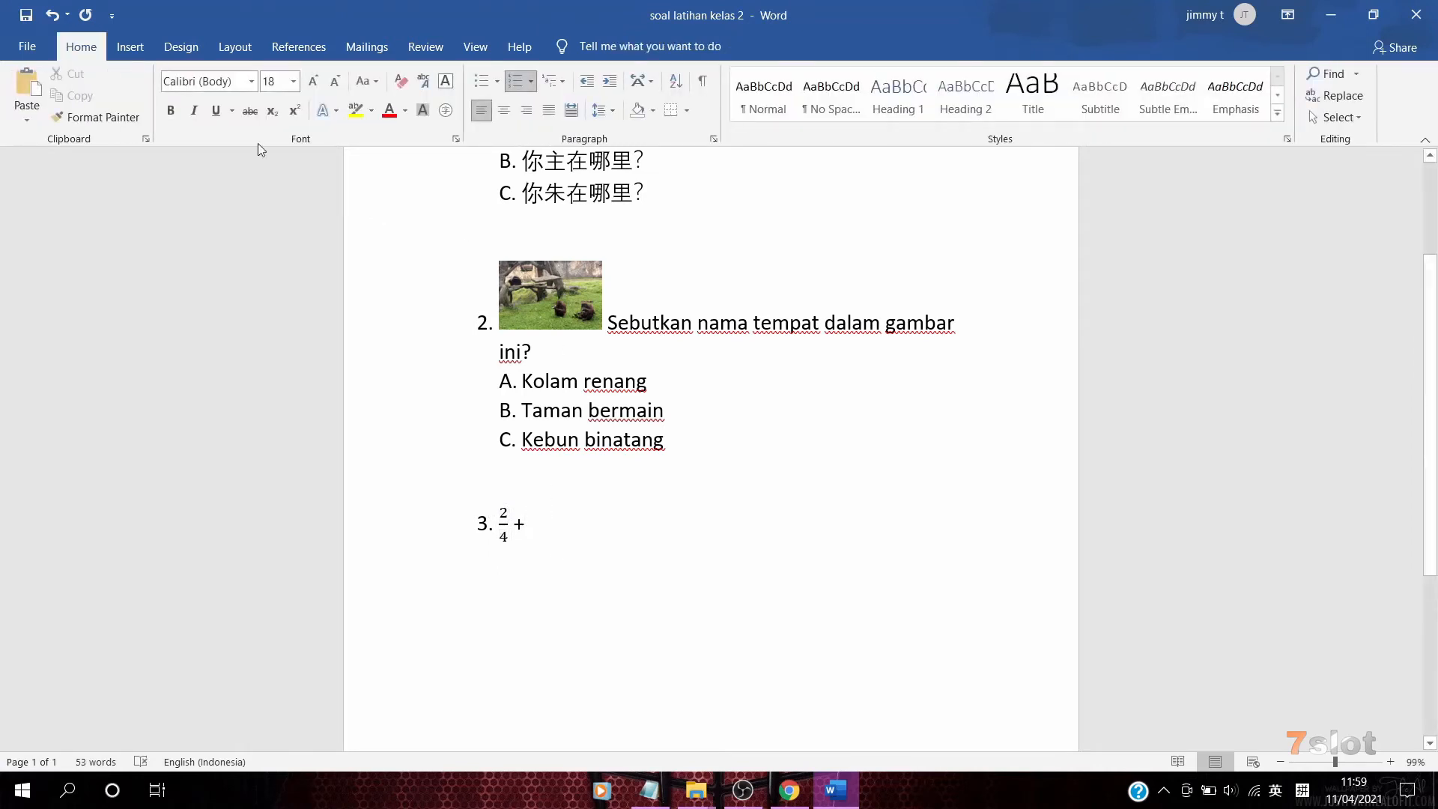
Insert a second equation with the stacked fraction 4/8 after the plus sign and follow it with an equals sign
click(131, 47)
click(1329, 72)
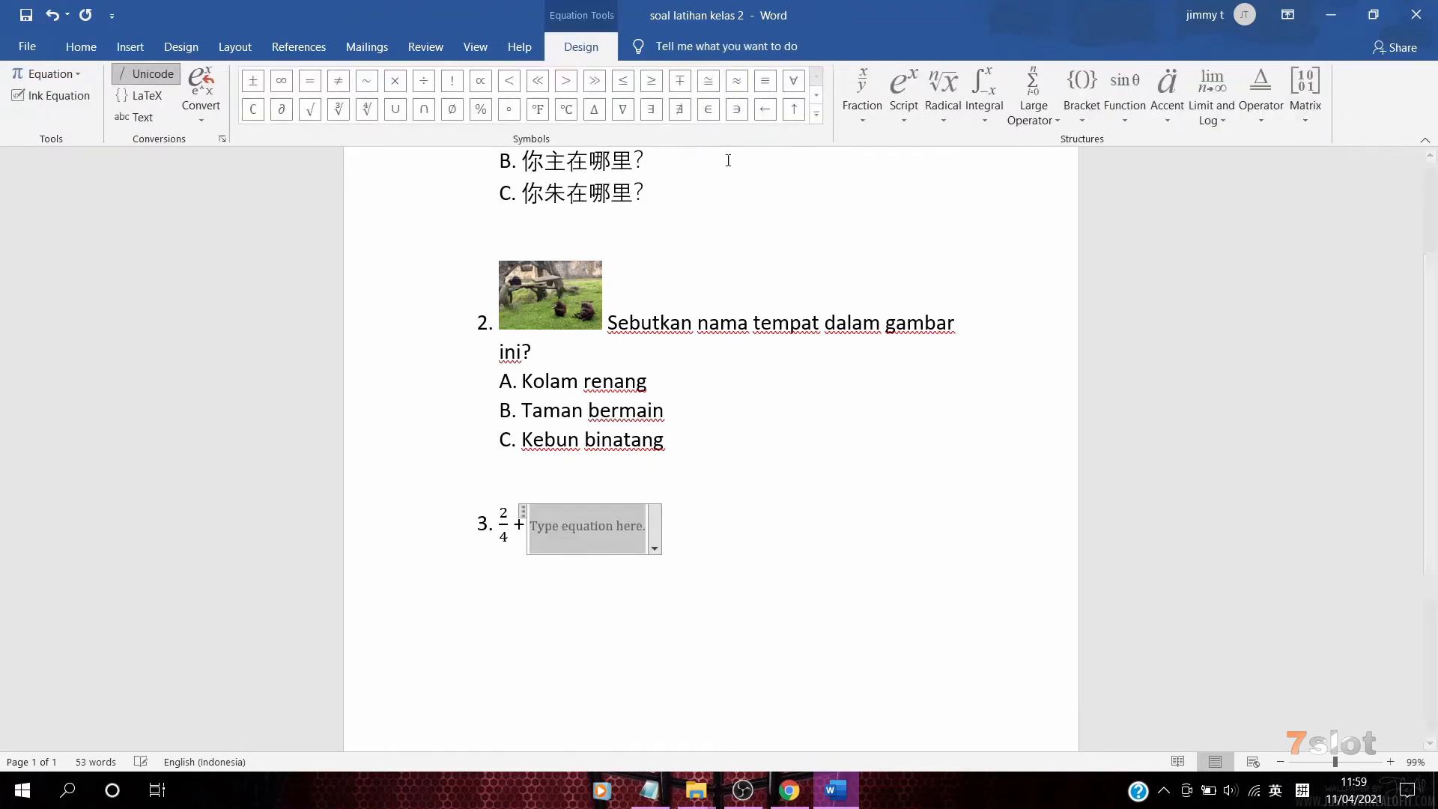
click(869, 91)
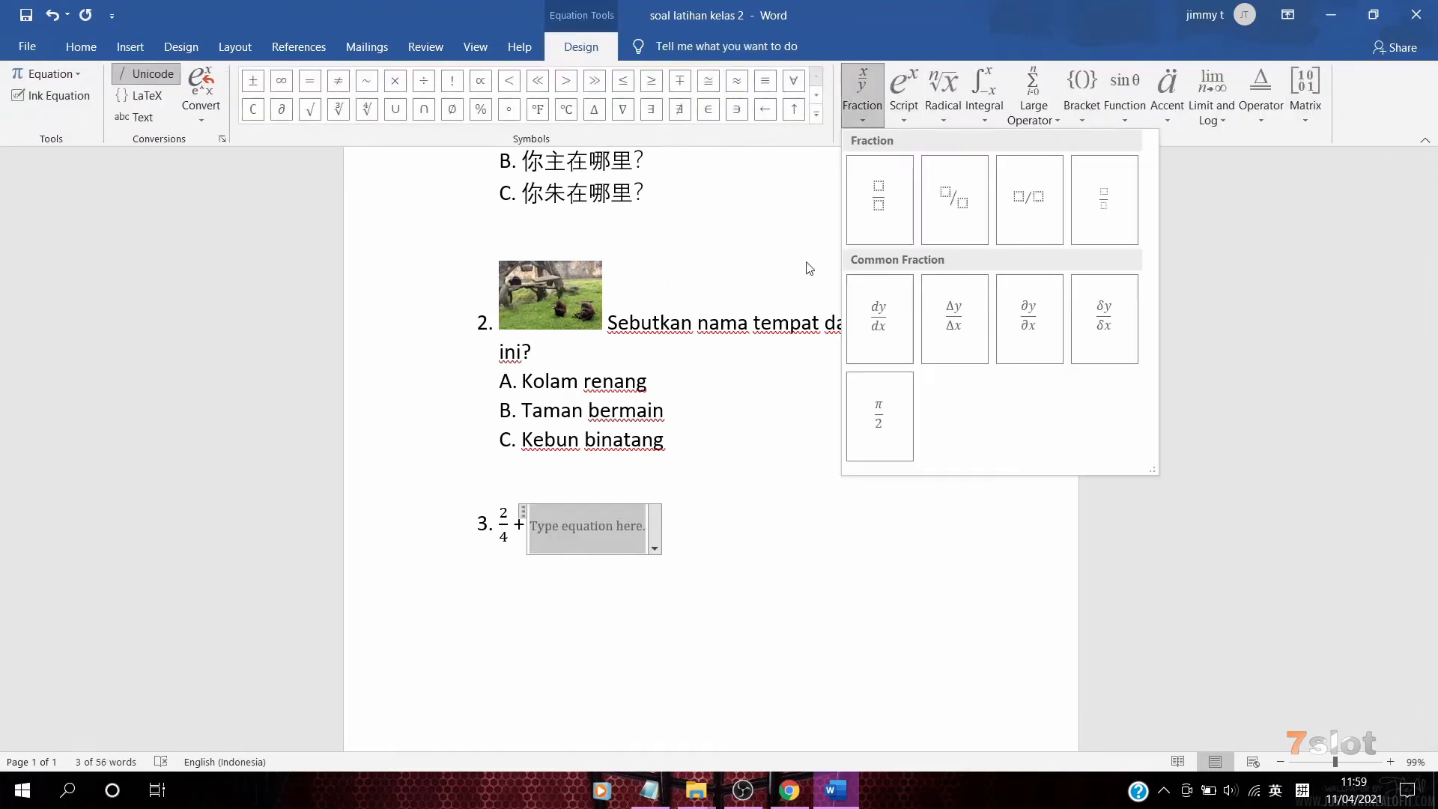
click(905, 238)
click(539, 516)
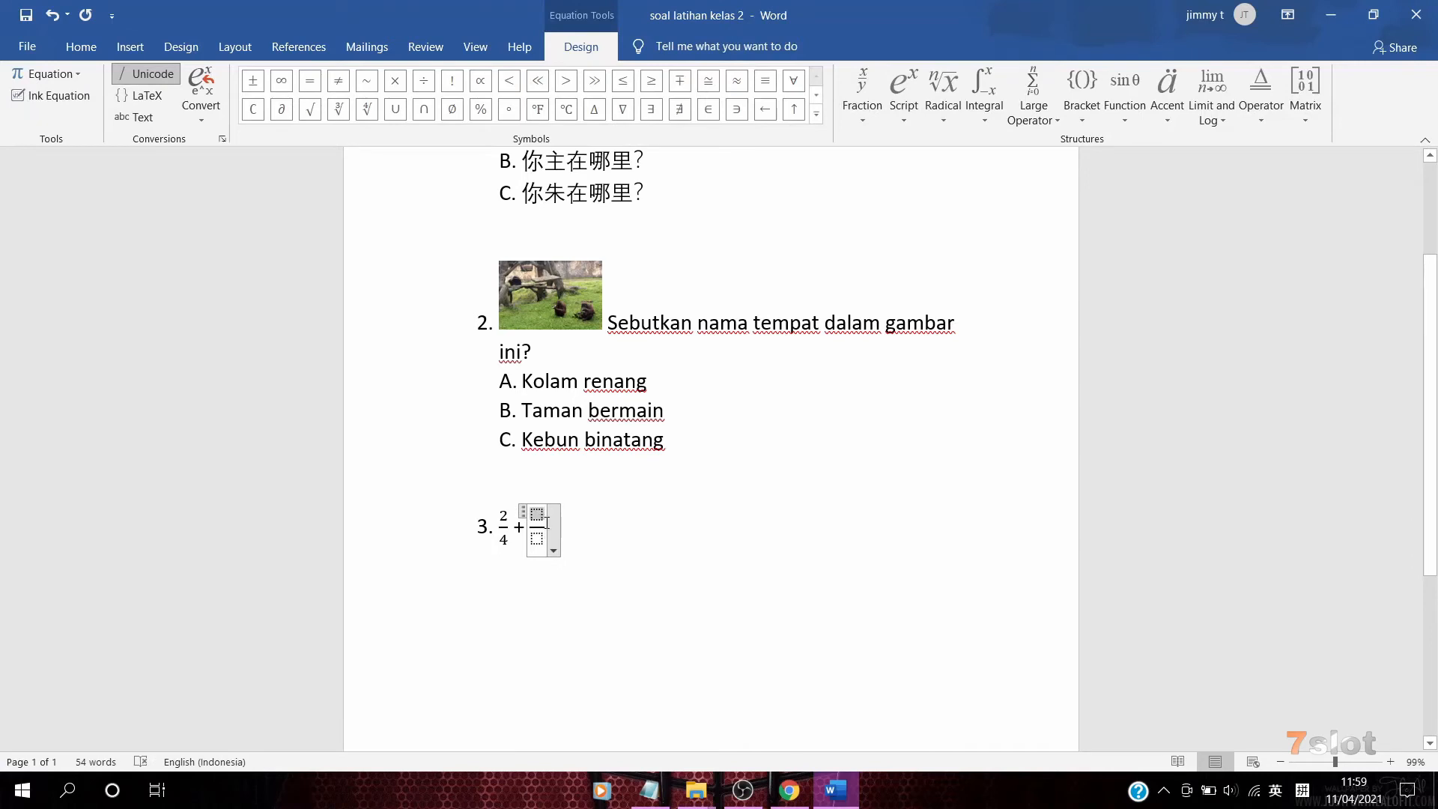
text(4)
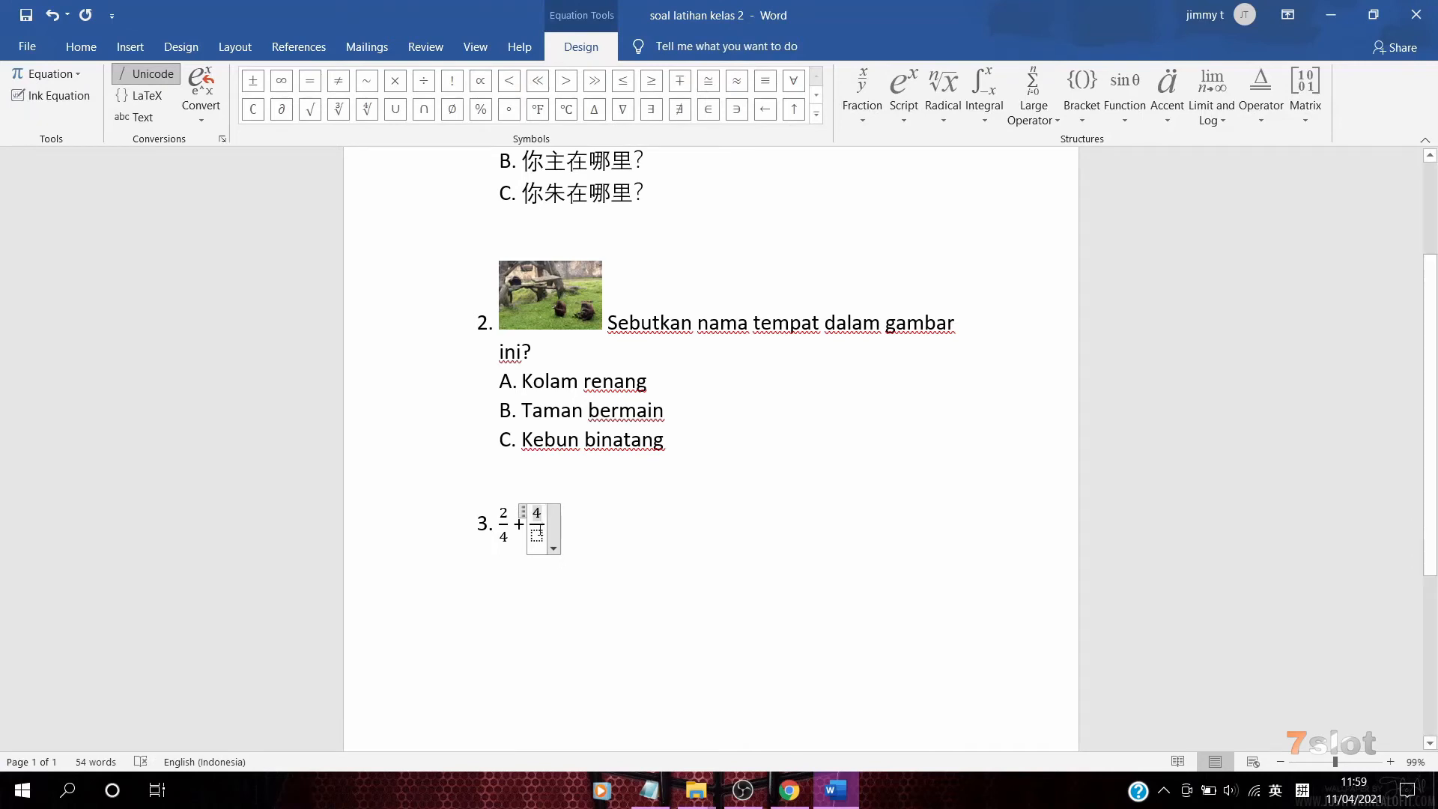
click(539, 538)
text(8)
click(584, 530)
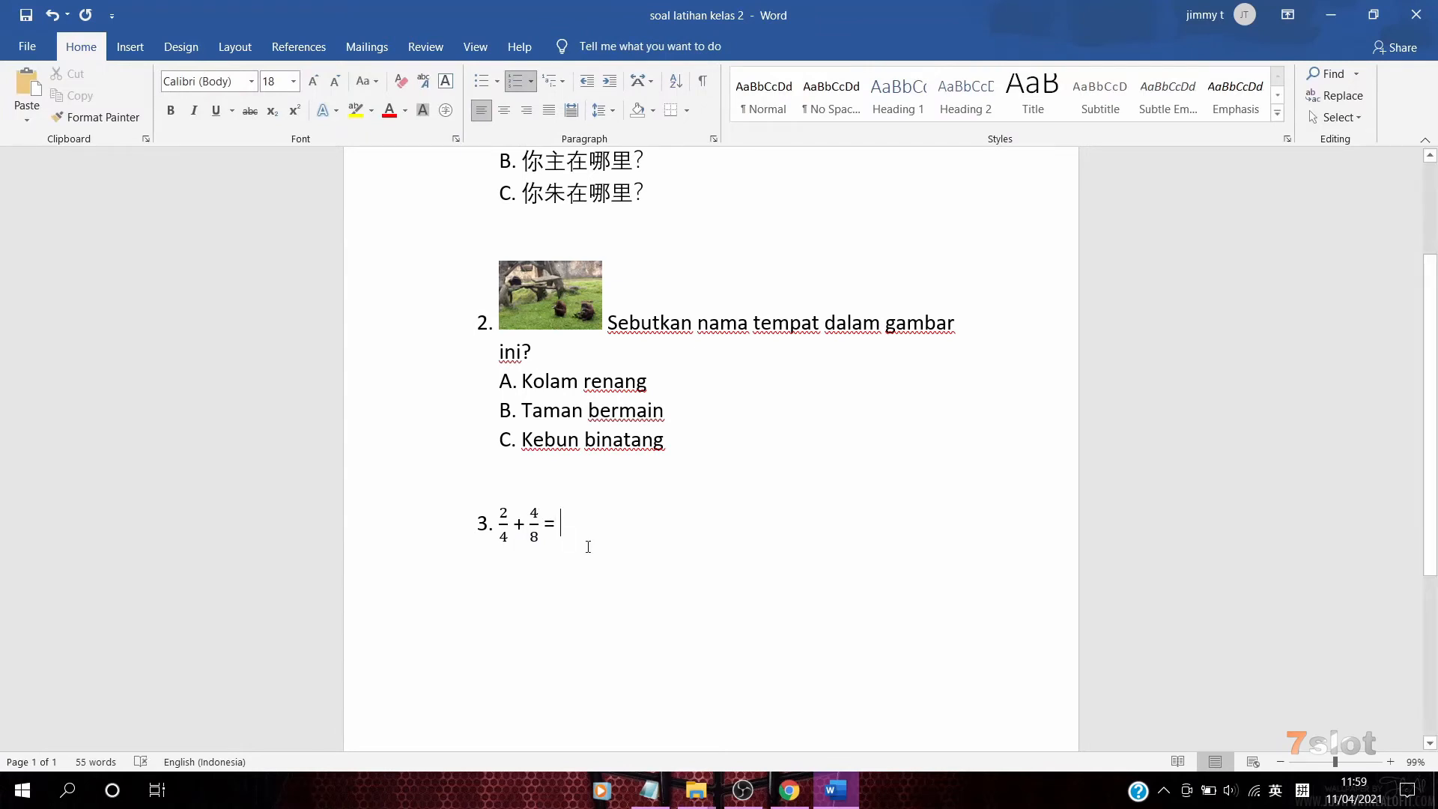
key(Return)
key(BackSpace)
text(A.)
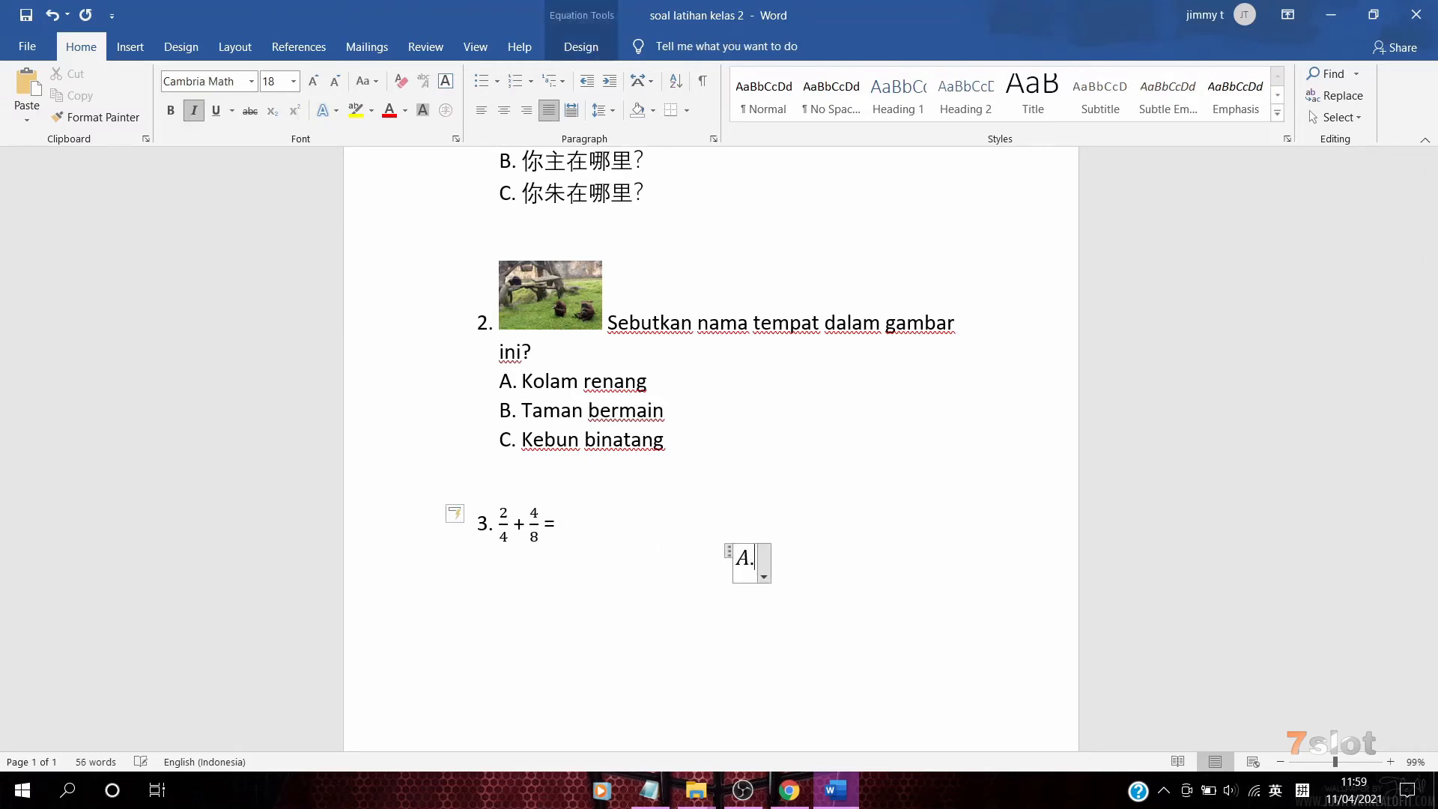
key(ctrl+z)
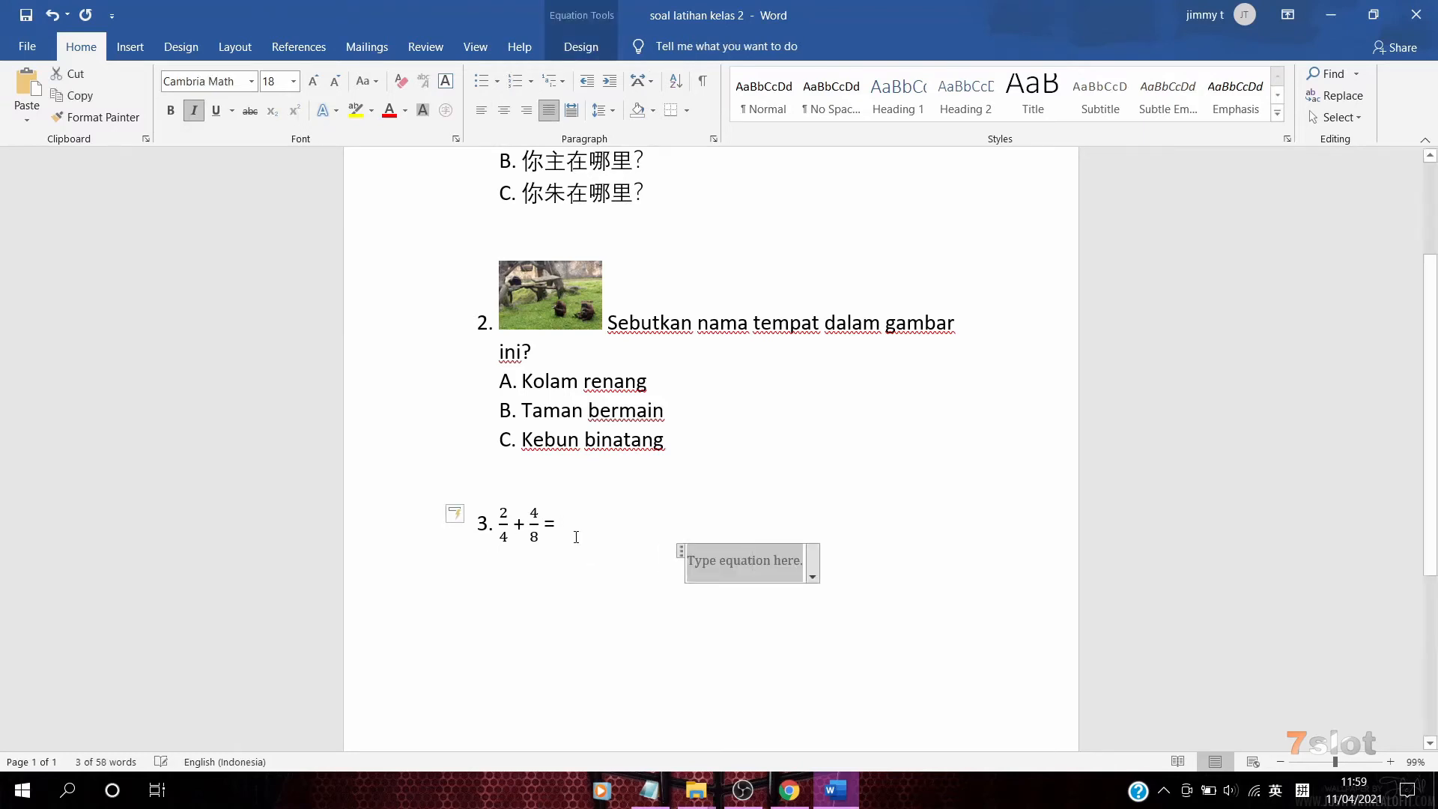
right_click(776, 568)
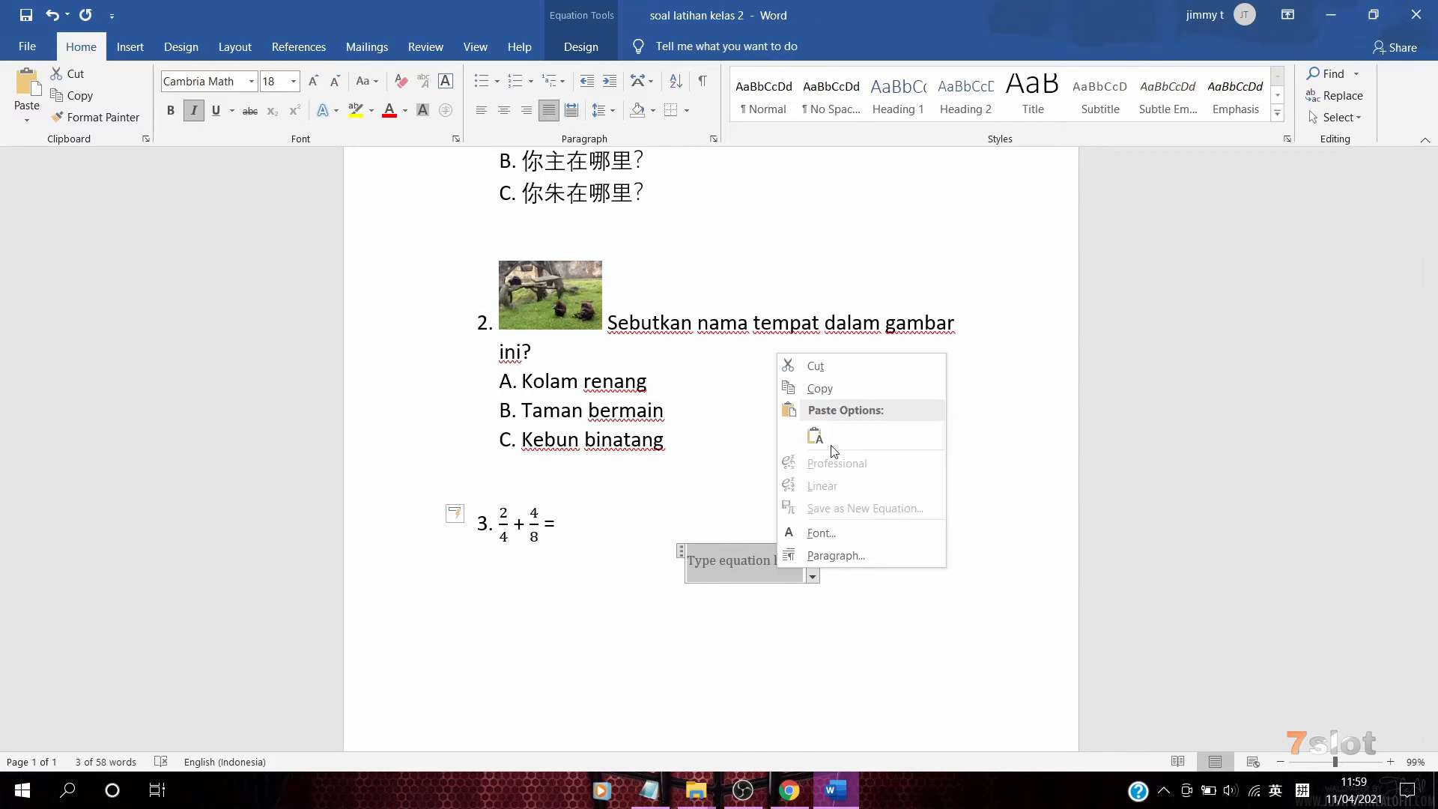
click(813, 367)
click(591, 531)
key(Return)
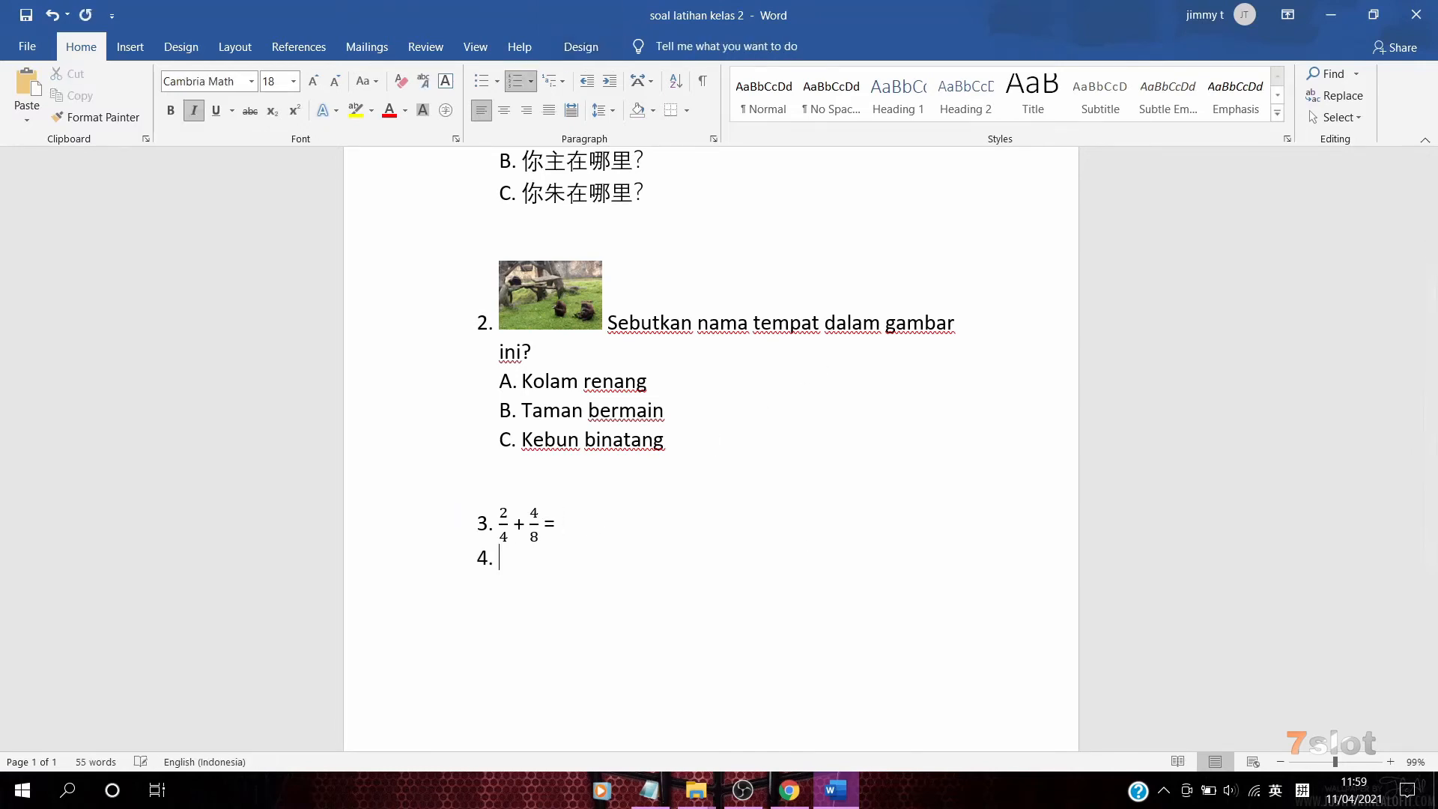
key(BackSpace)
key(shift)
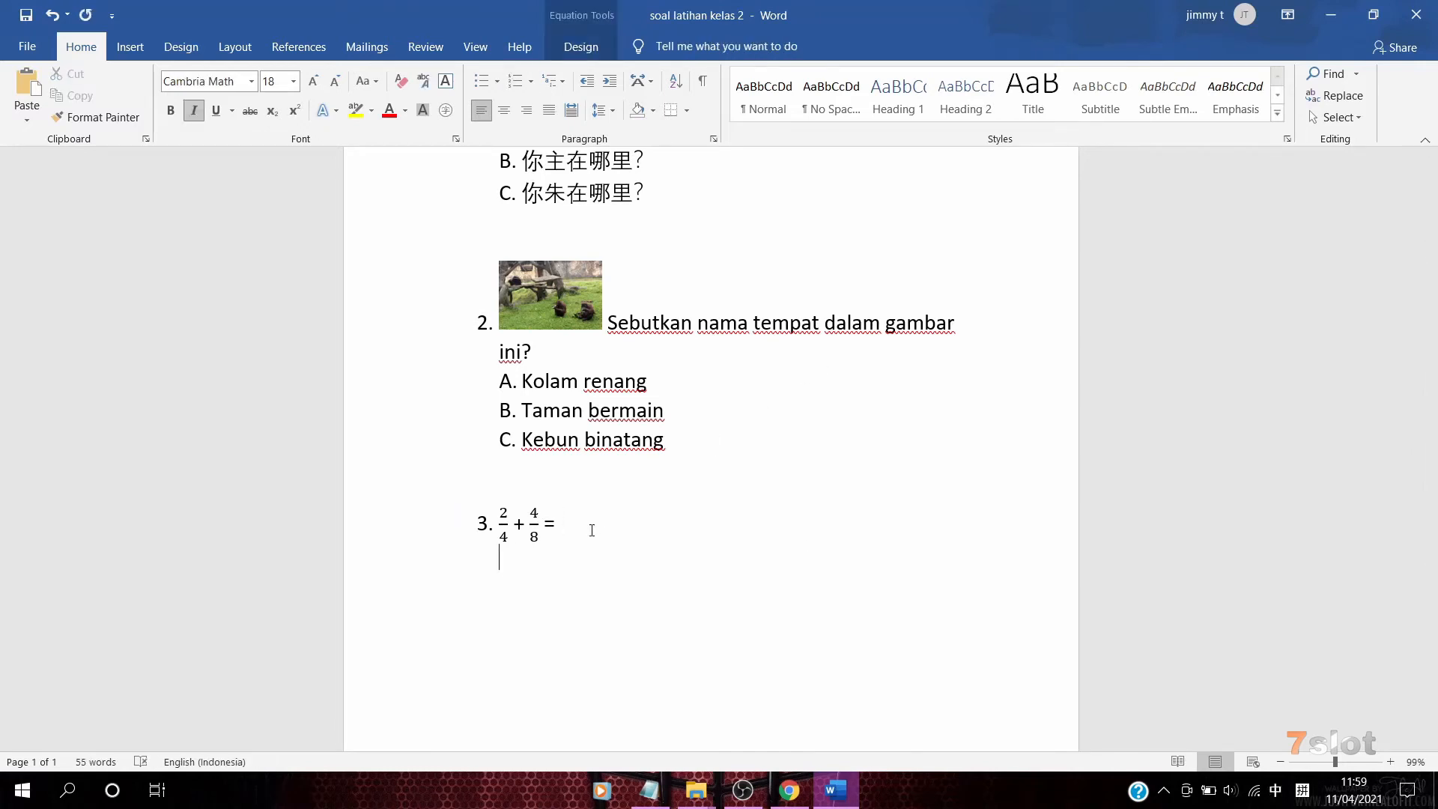
key(shift)
key(alt+equal)
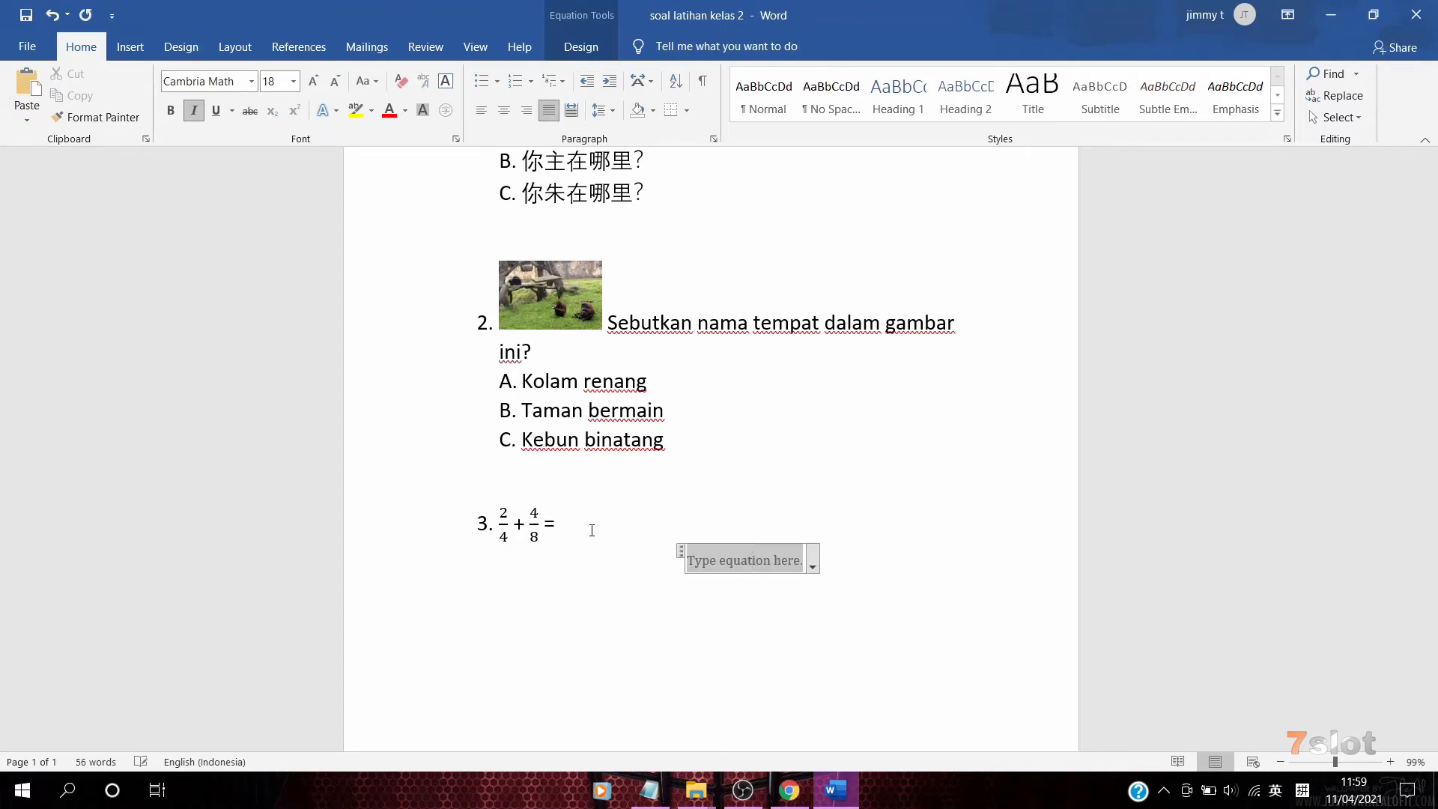
right_click(782, 566)
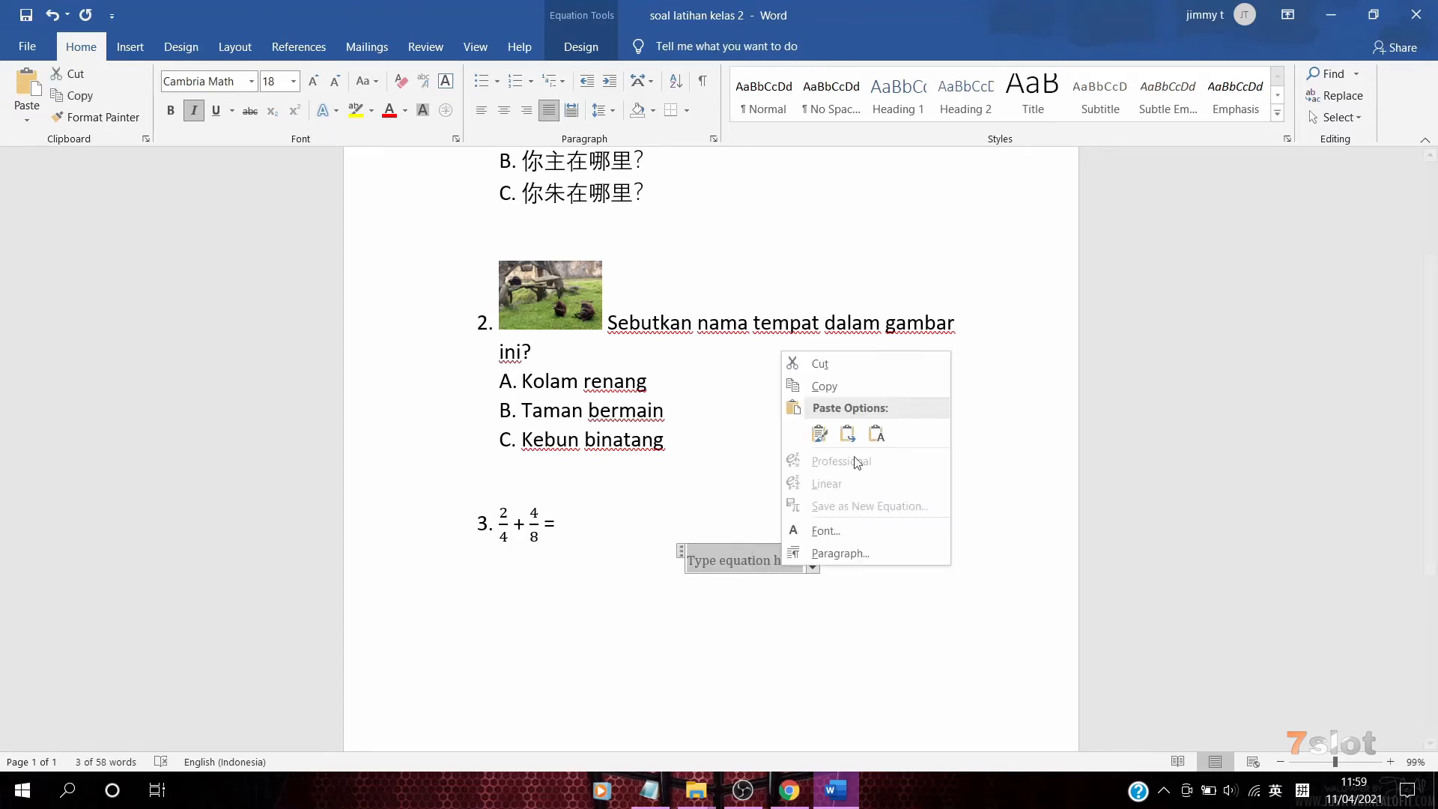
click(822, 364)
scroll(510, 524, down, 2)
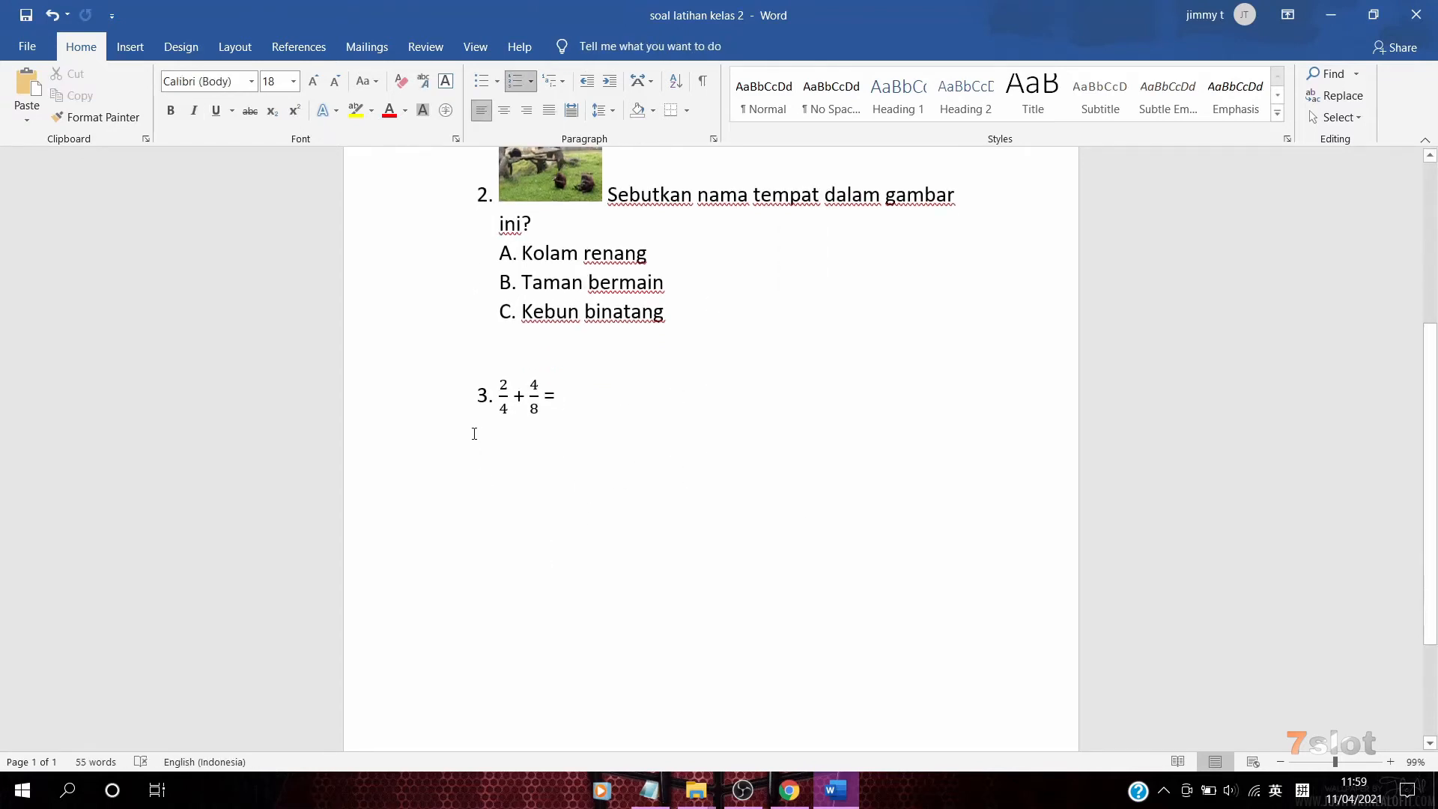
click(474, 434)
key(ctrl+z)
key(ctrl+z)
key(ctrl+z)
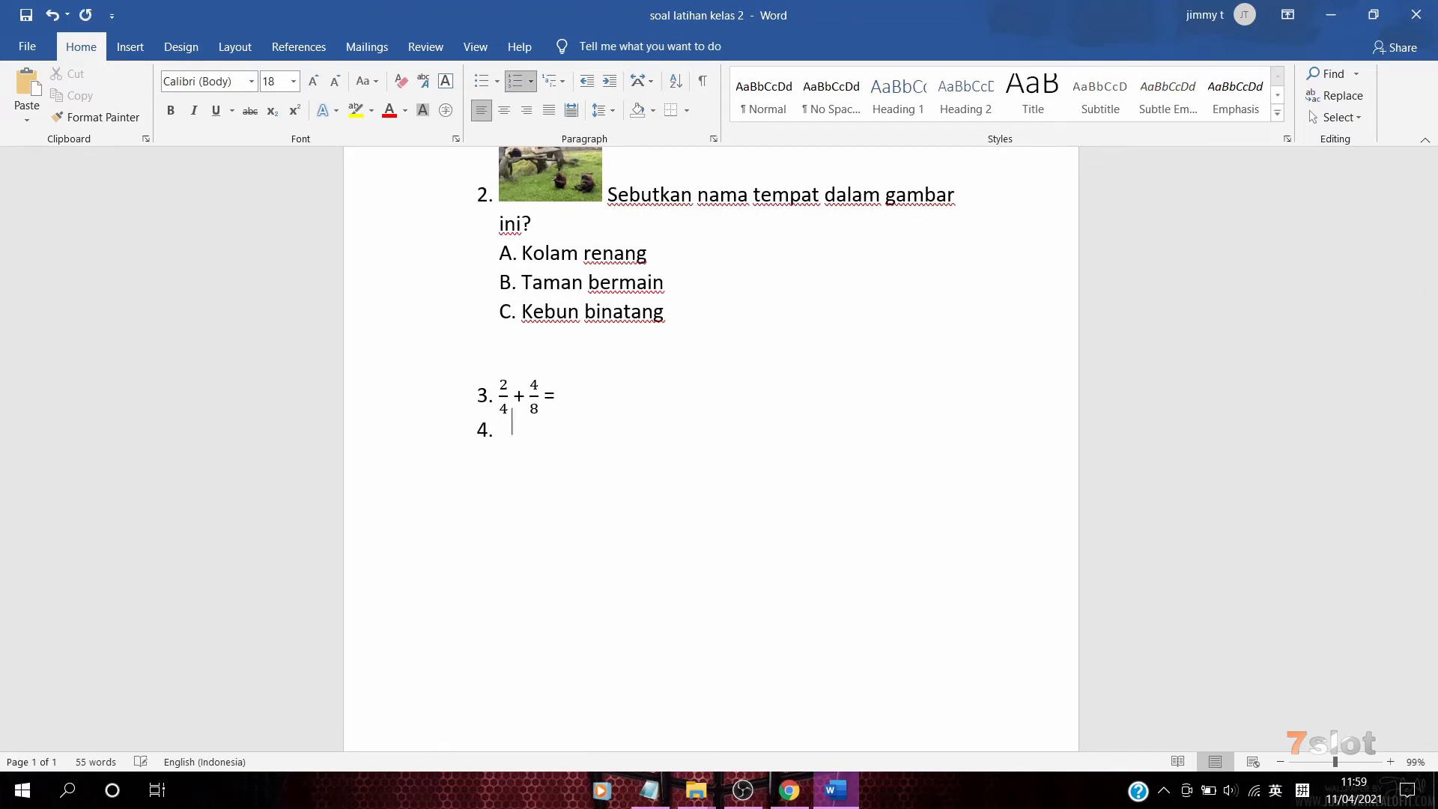
Start a lettered answer list with "A." directly below question 3, using English text input
text(A.)
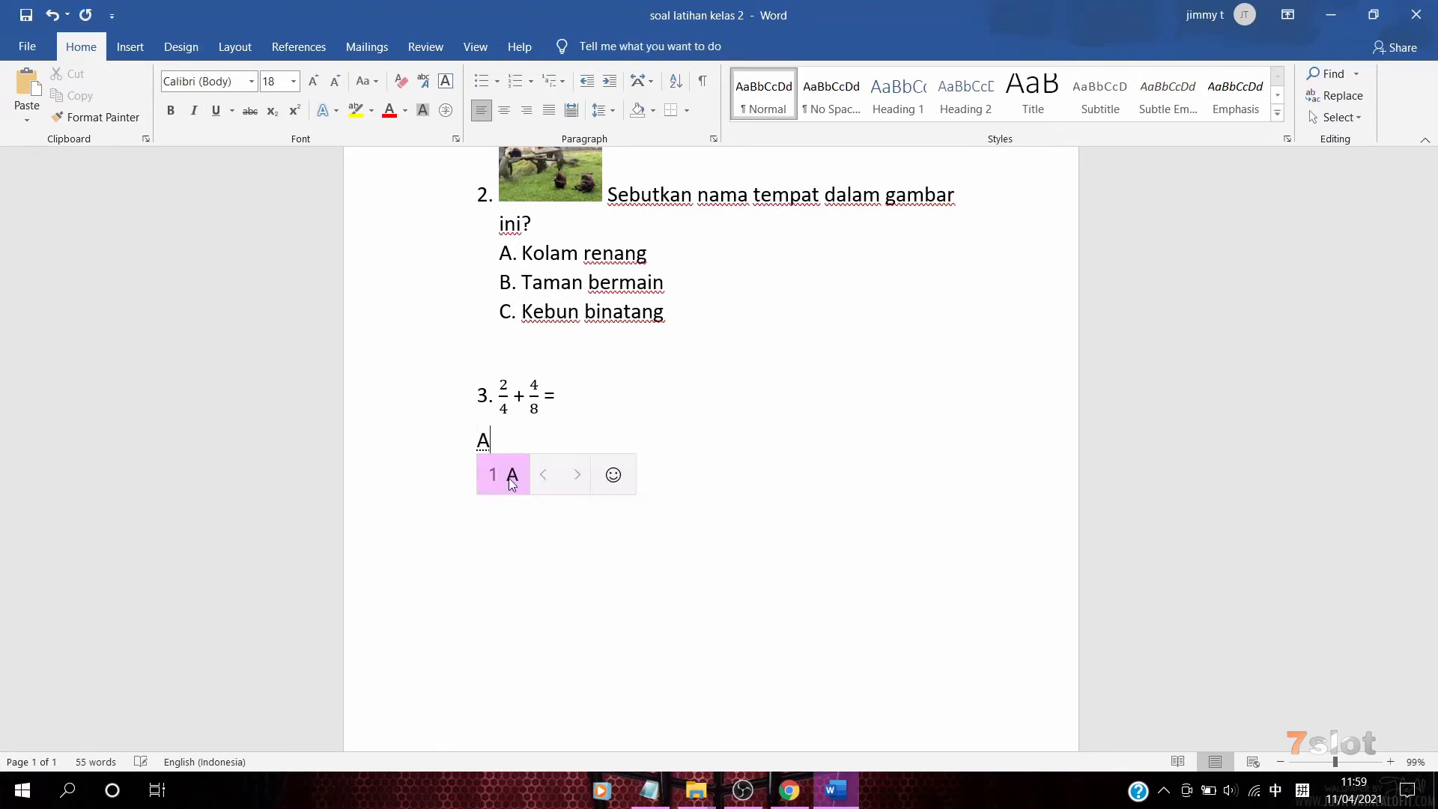
key(BackSpace)
key(BackSpace)
key(BackSpace)
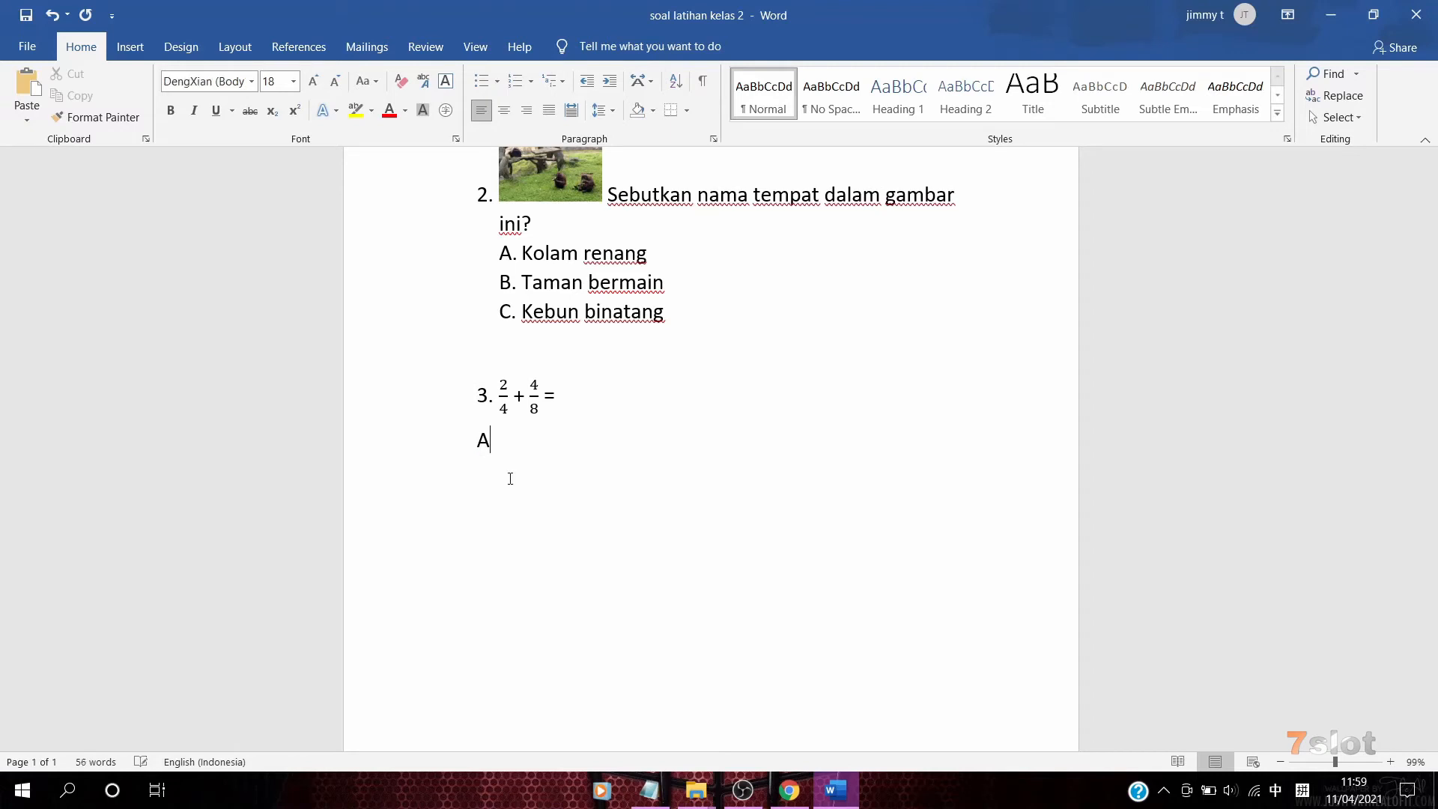
key(shift)
text(. )
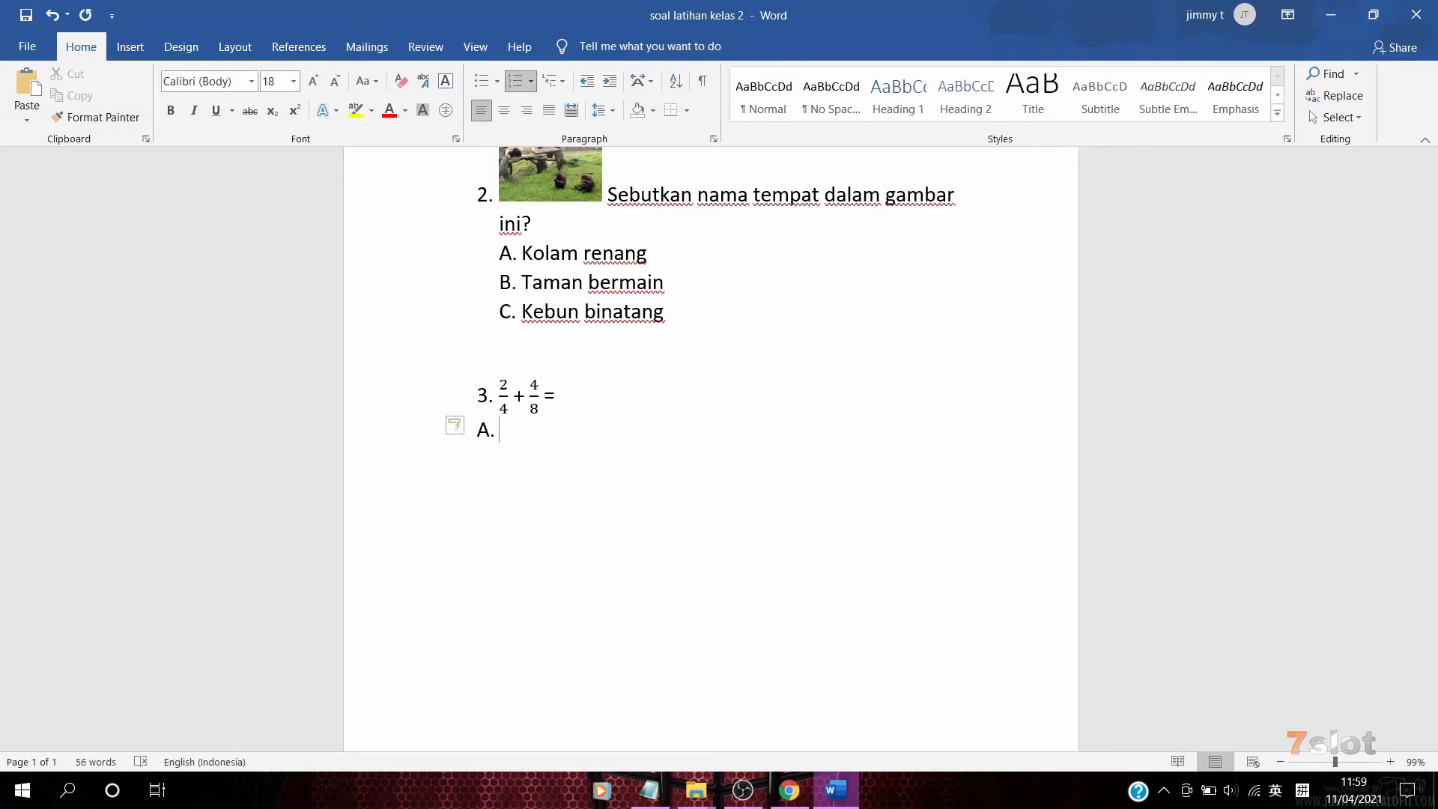
Fill in the answer options of question 3 as "A. 1", "B. 2" and "C. 3"
text(2)
key(BackSpace)
text(1)
key(Return)
text(2)
key(Return)
text(3)
End the option list of question 3 and start numbered question 4 below it, leaving a gap
key(Return)
key(Return)
key(Return)
key(Return)
scroll(609, 523, up, 3)
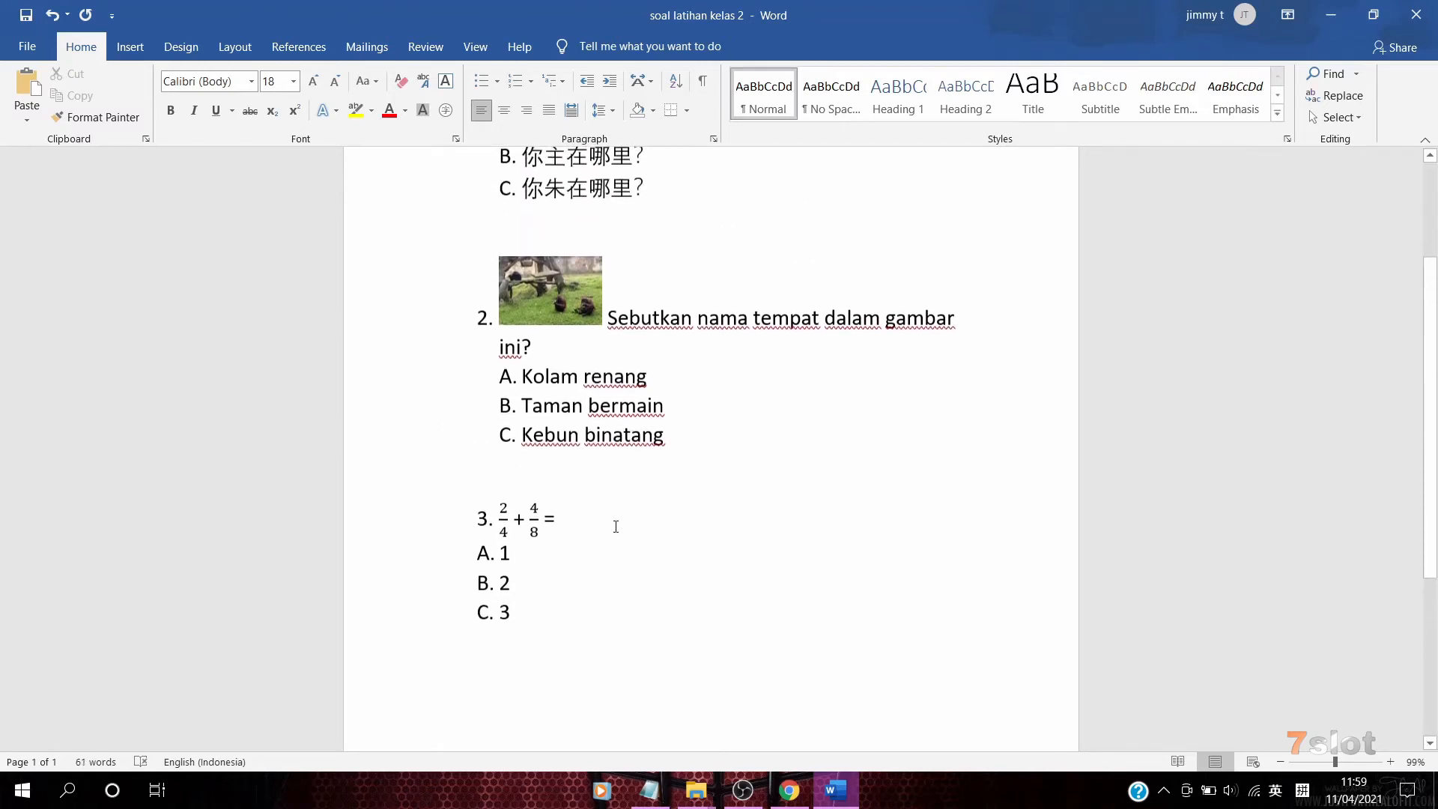
scroll(606, 513, down, 2)
key(Tab)
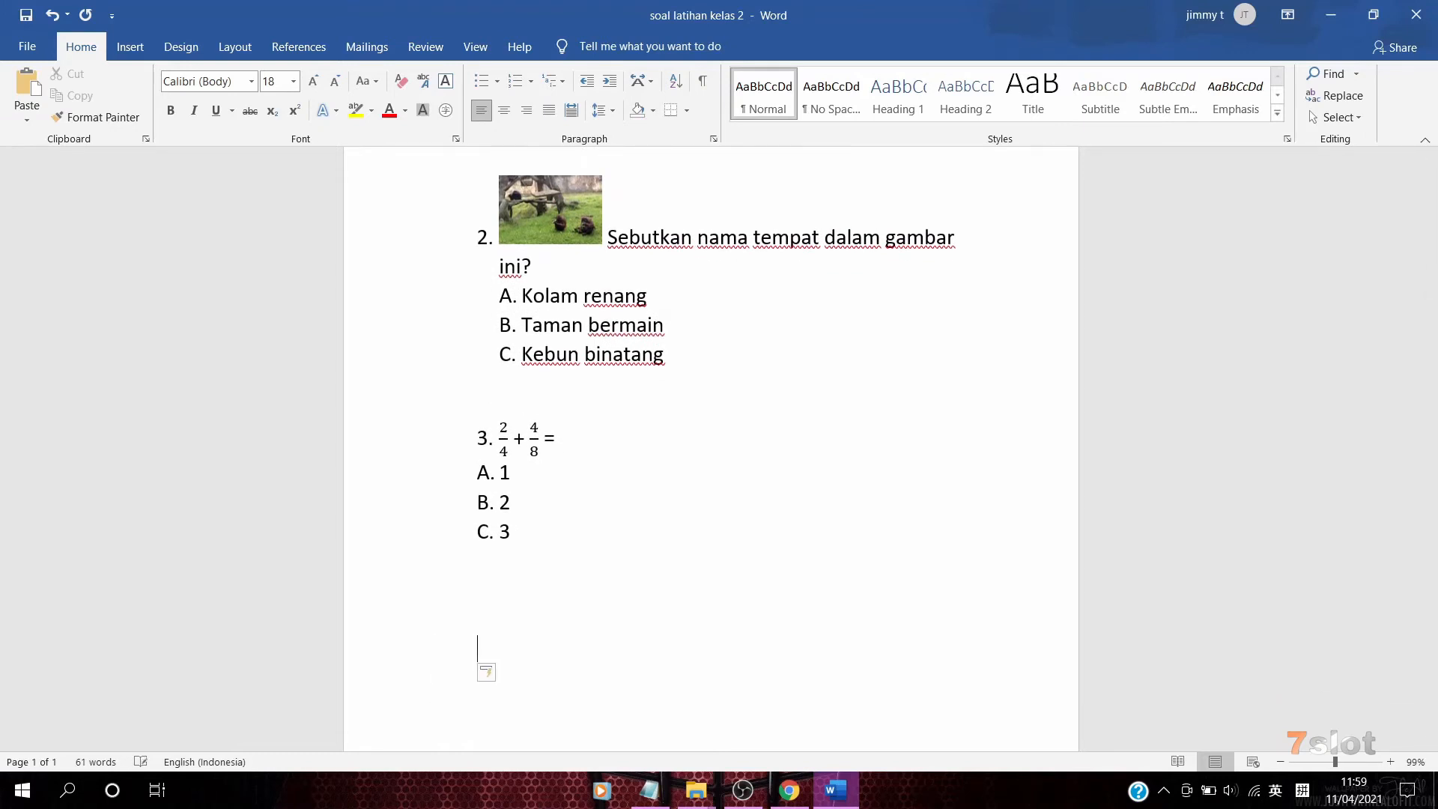
text(4.)
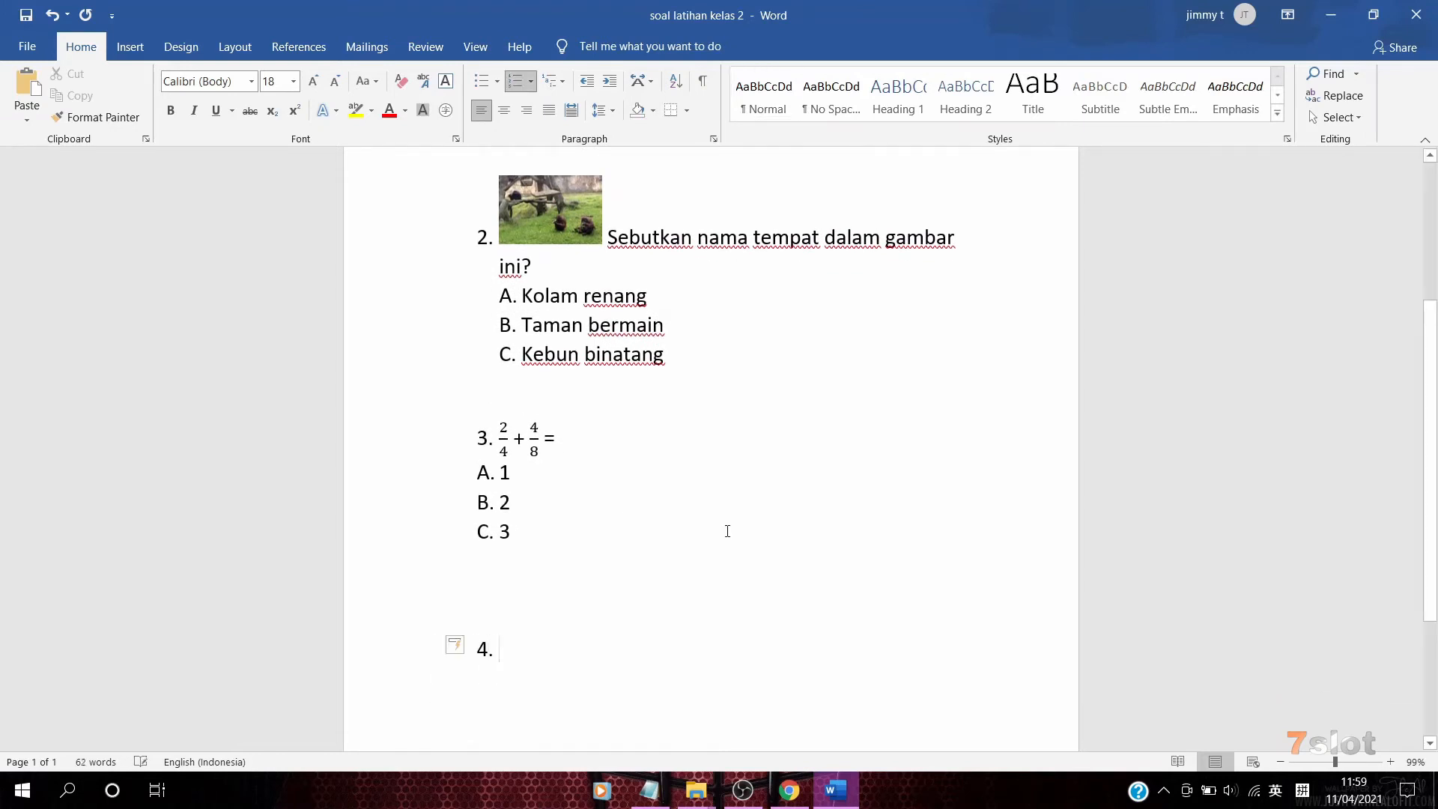
Insert the built-in Expansion of a Sum equation as the text of question 4
scroll(730, 531, down, 2)
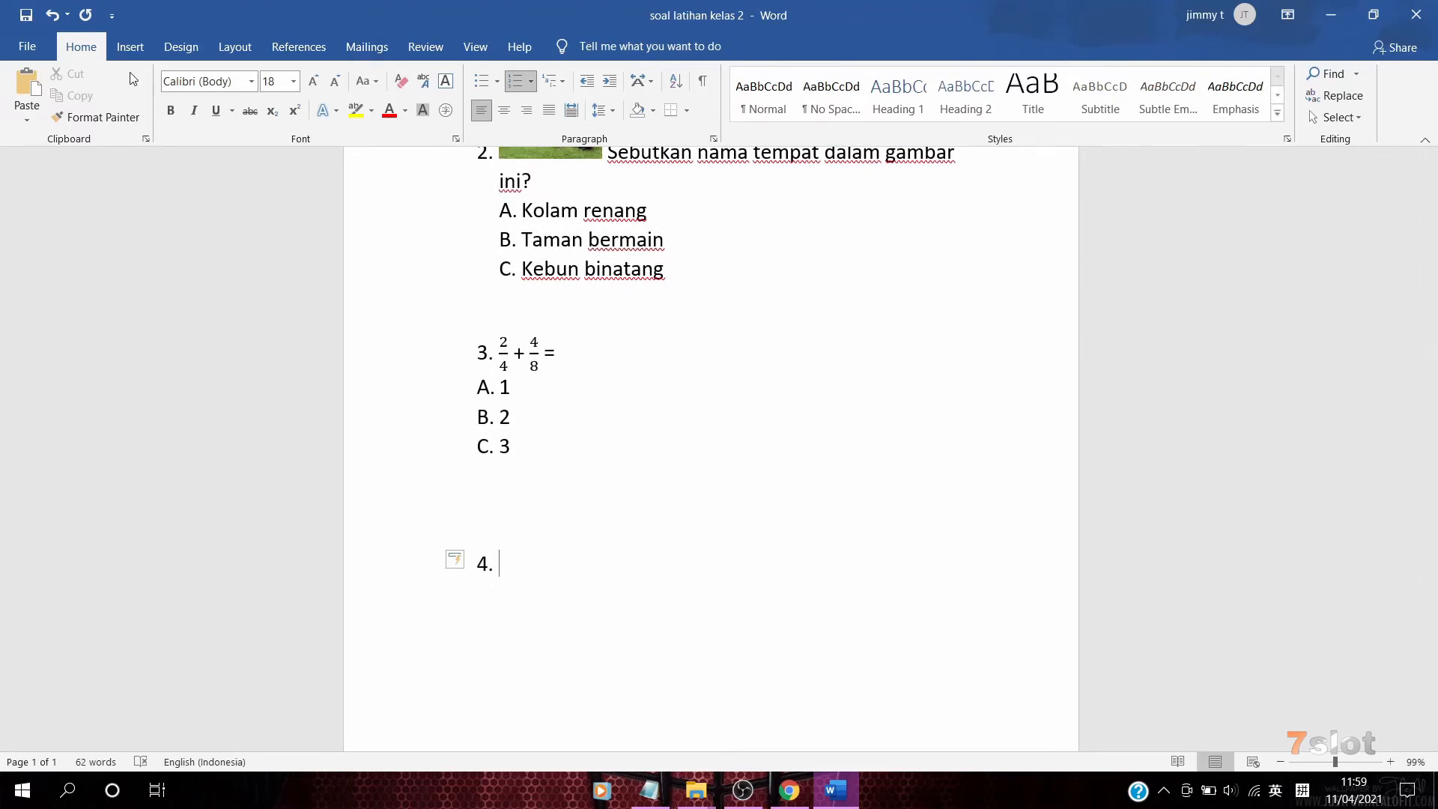
click(130, 46)
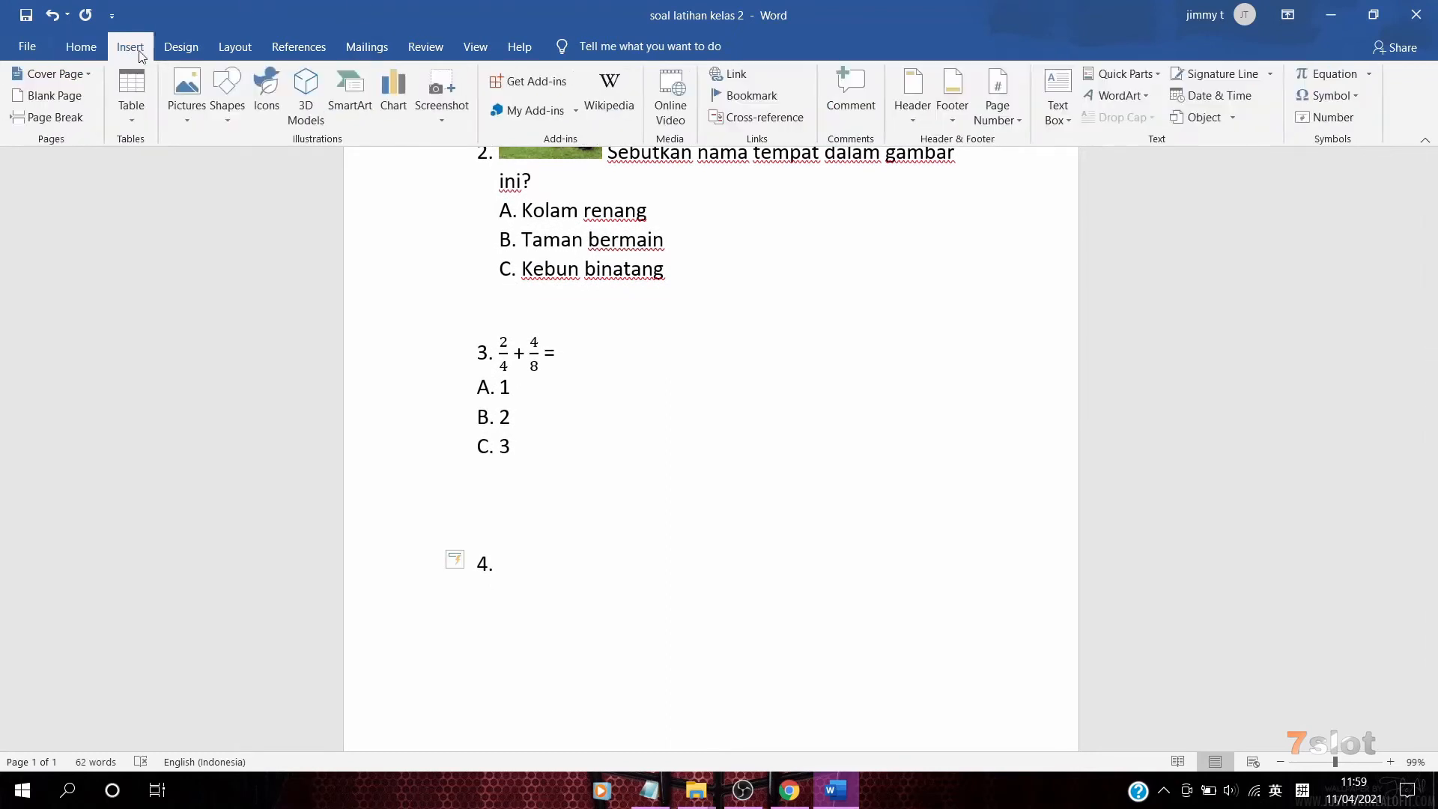
click(1368, 74)
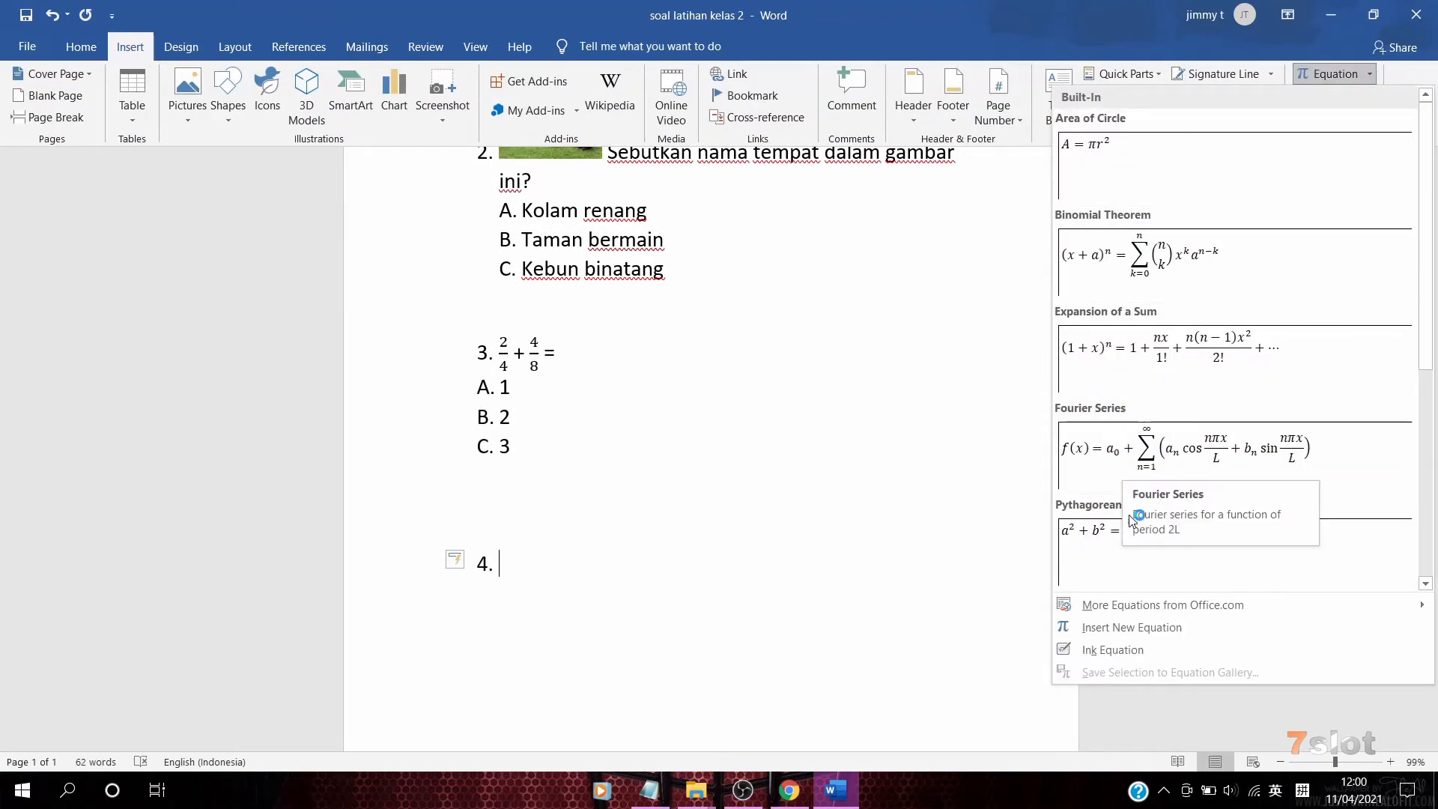
click(1138, 361)
click(857, 530)
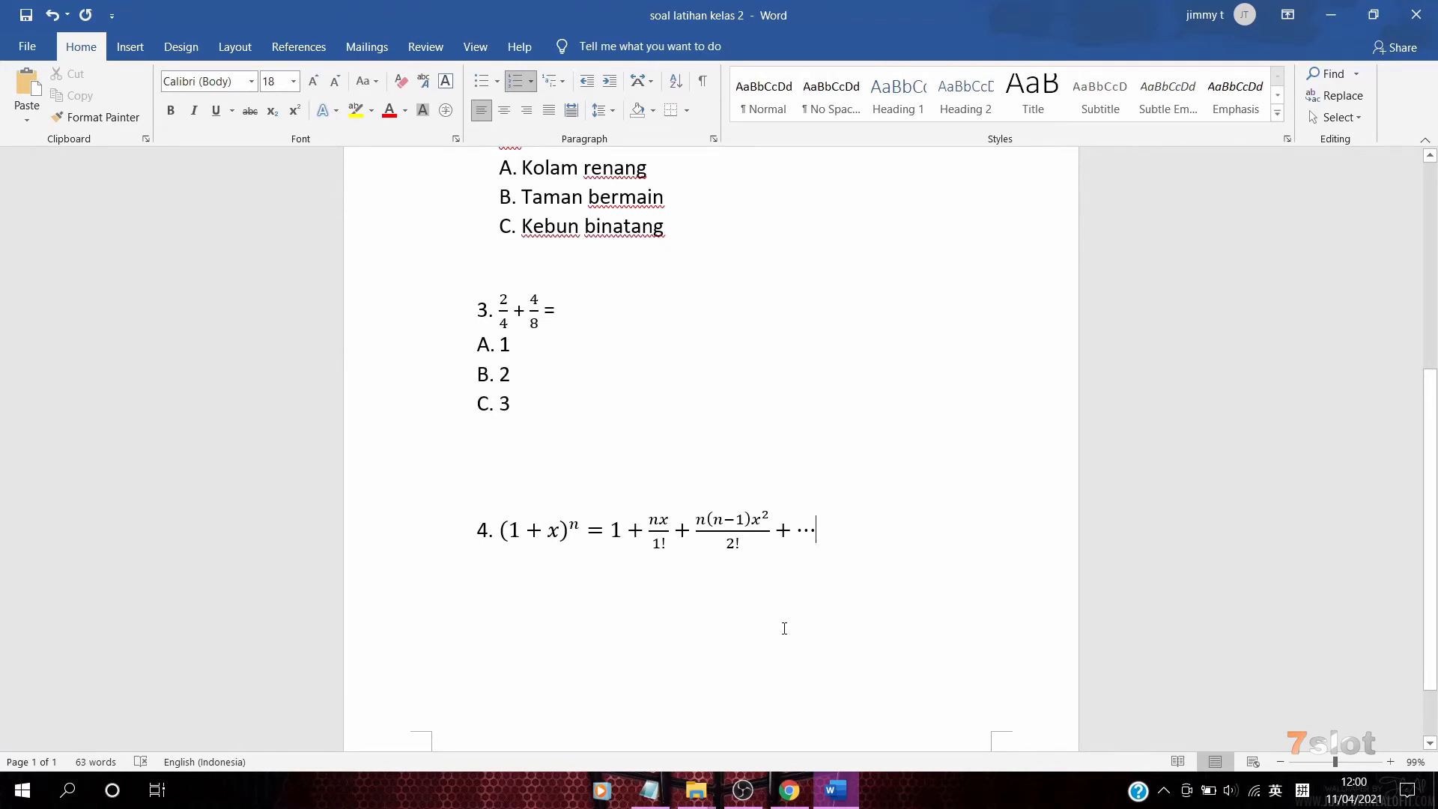
key(Return)
key(BackSpace)
key(alt+equal)
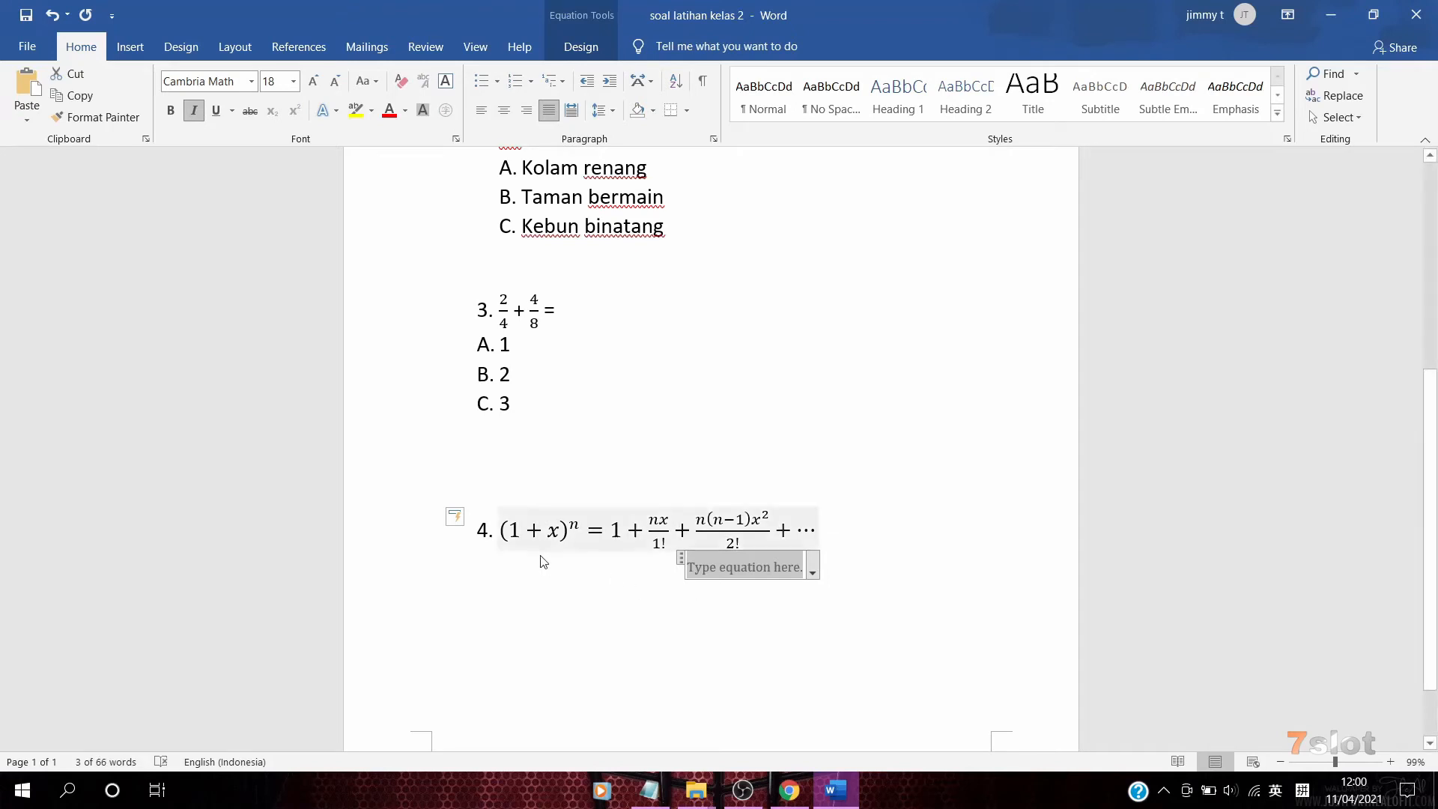
click(797, 600)
click(781, 568)
right_click(797, 568)
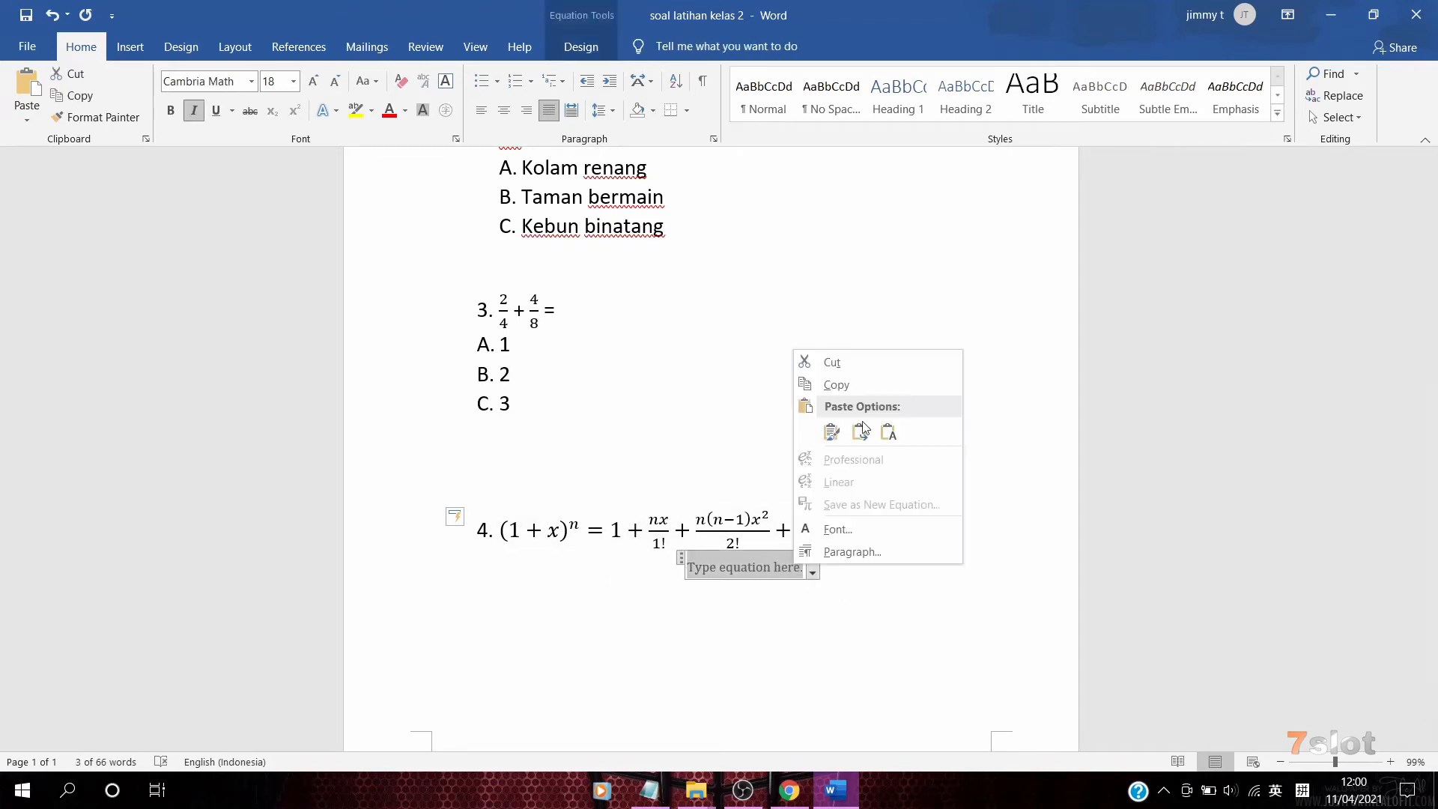
click(831, 362)
key(Return)
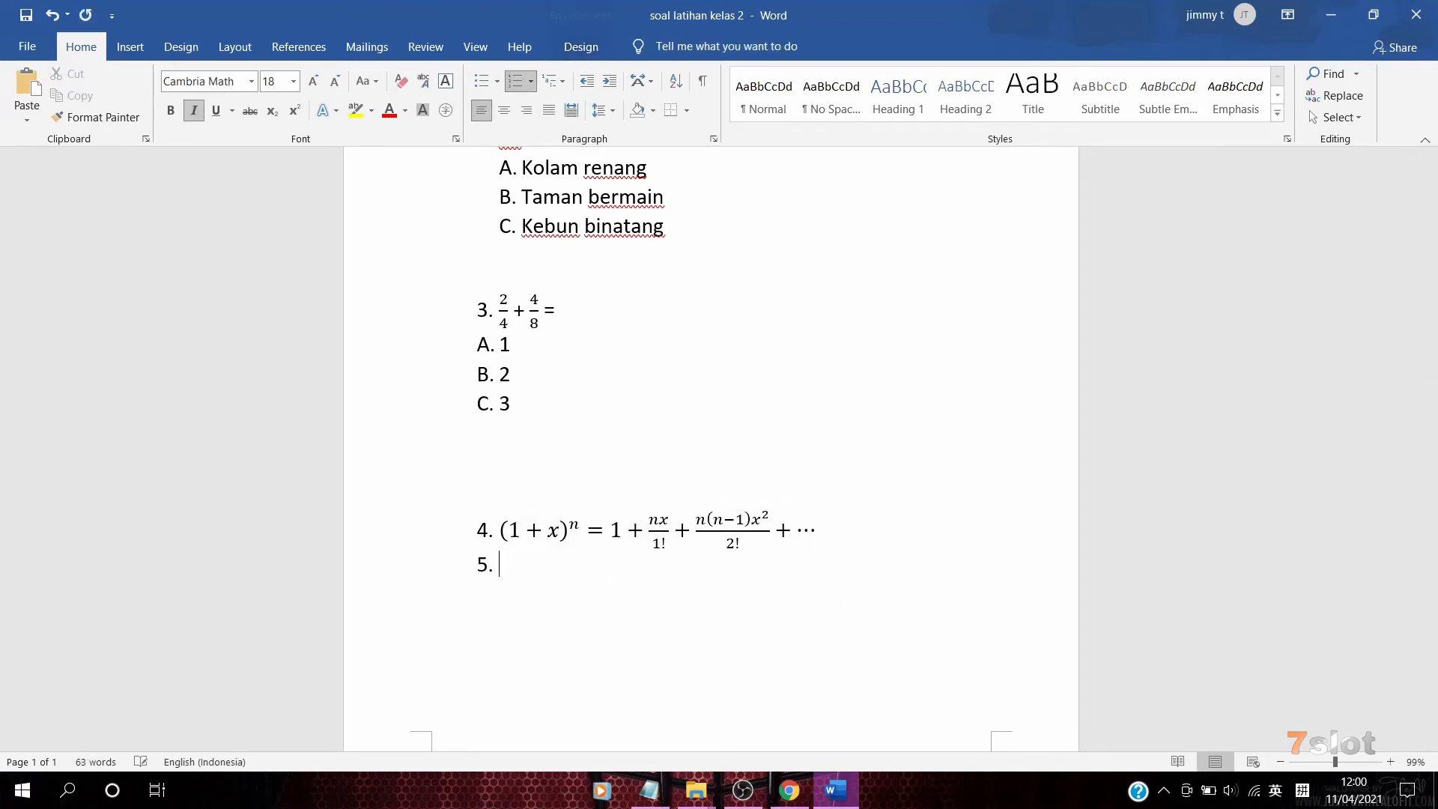
key(BackSpace)
key(ctrl+v)
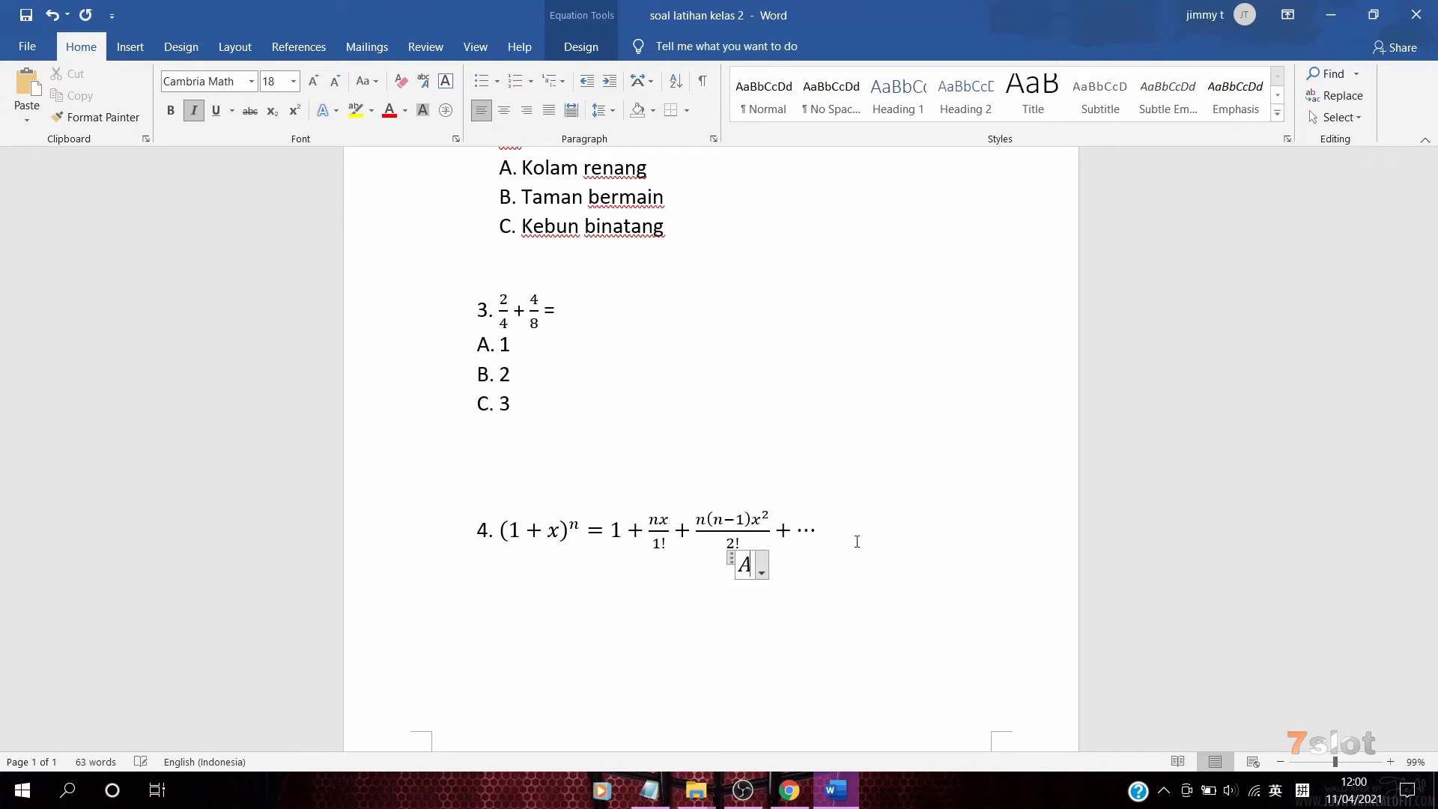
Make an empty unnumbered line below the question 4 equation and cut out the empty equation placeholder beneath it
click(865, 532)
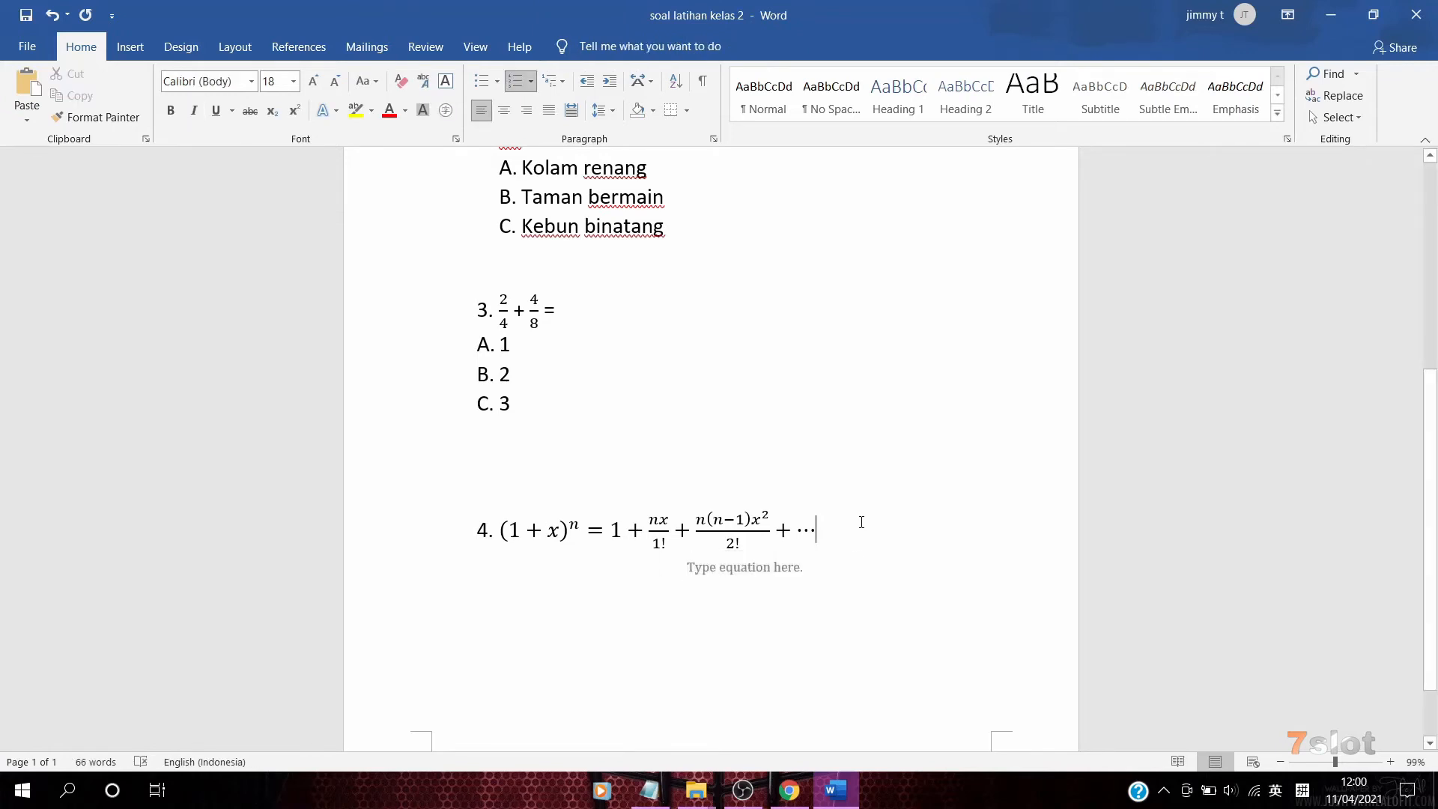
key(Return)
key(BackSpace)
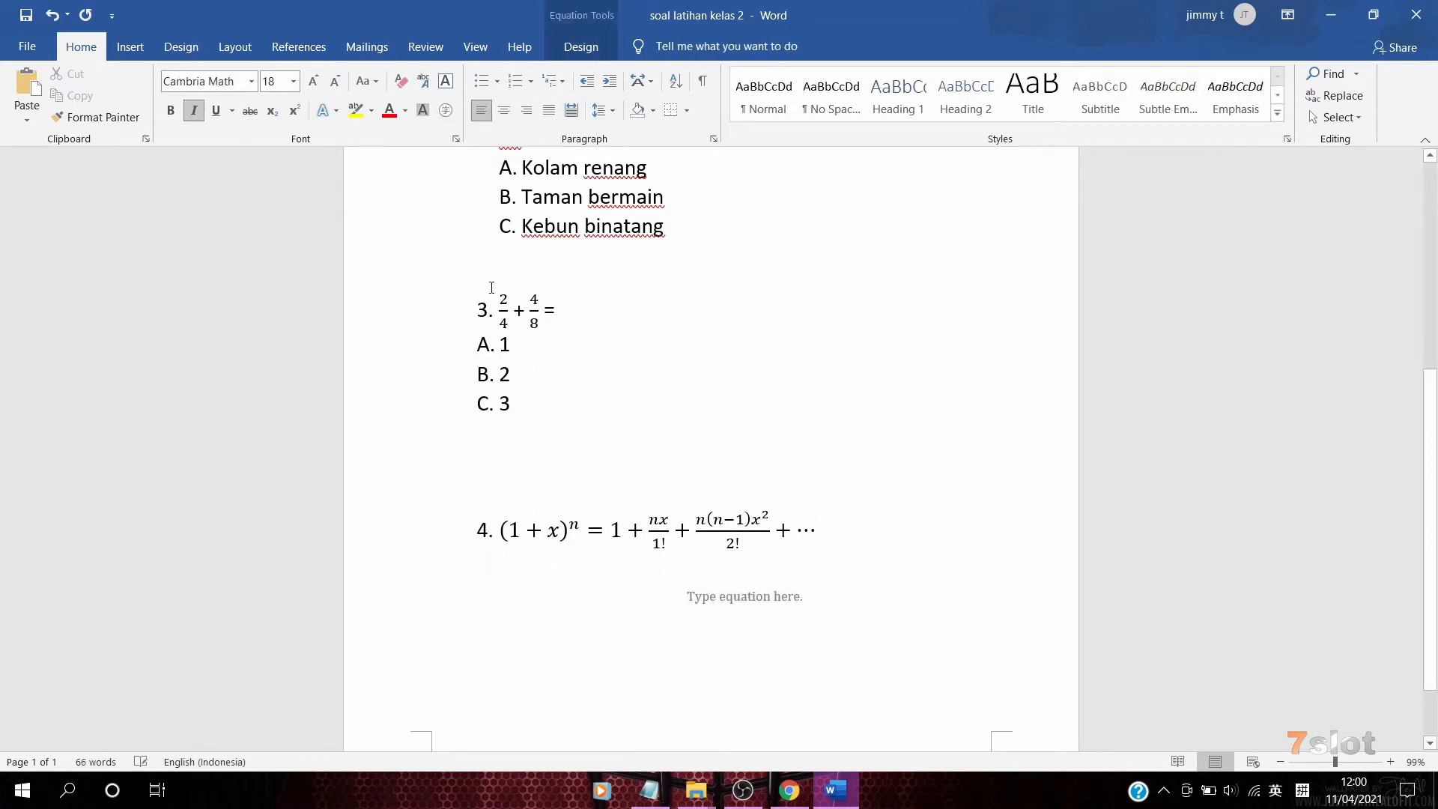
key(Return)
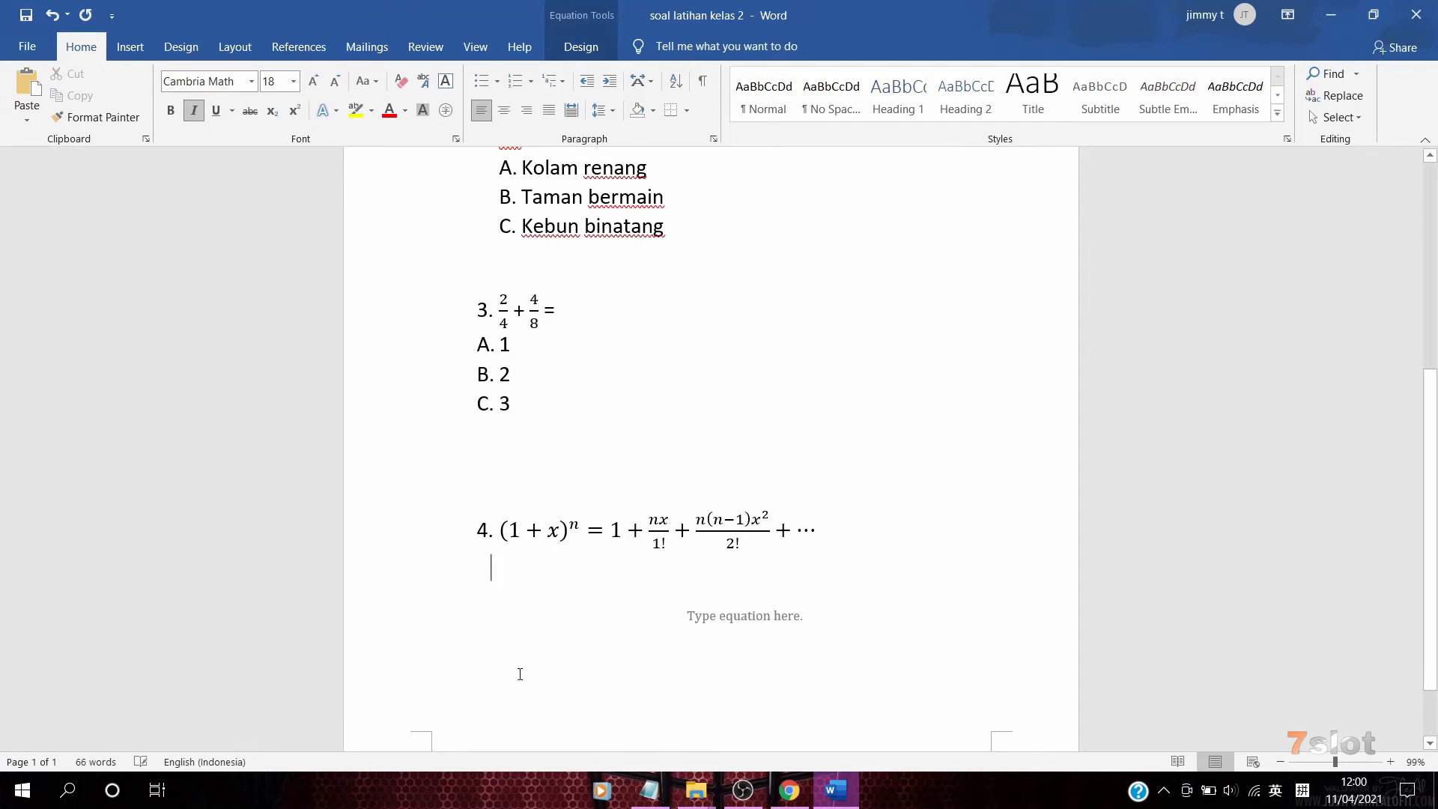
key(Down)
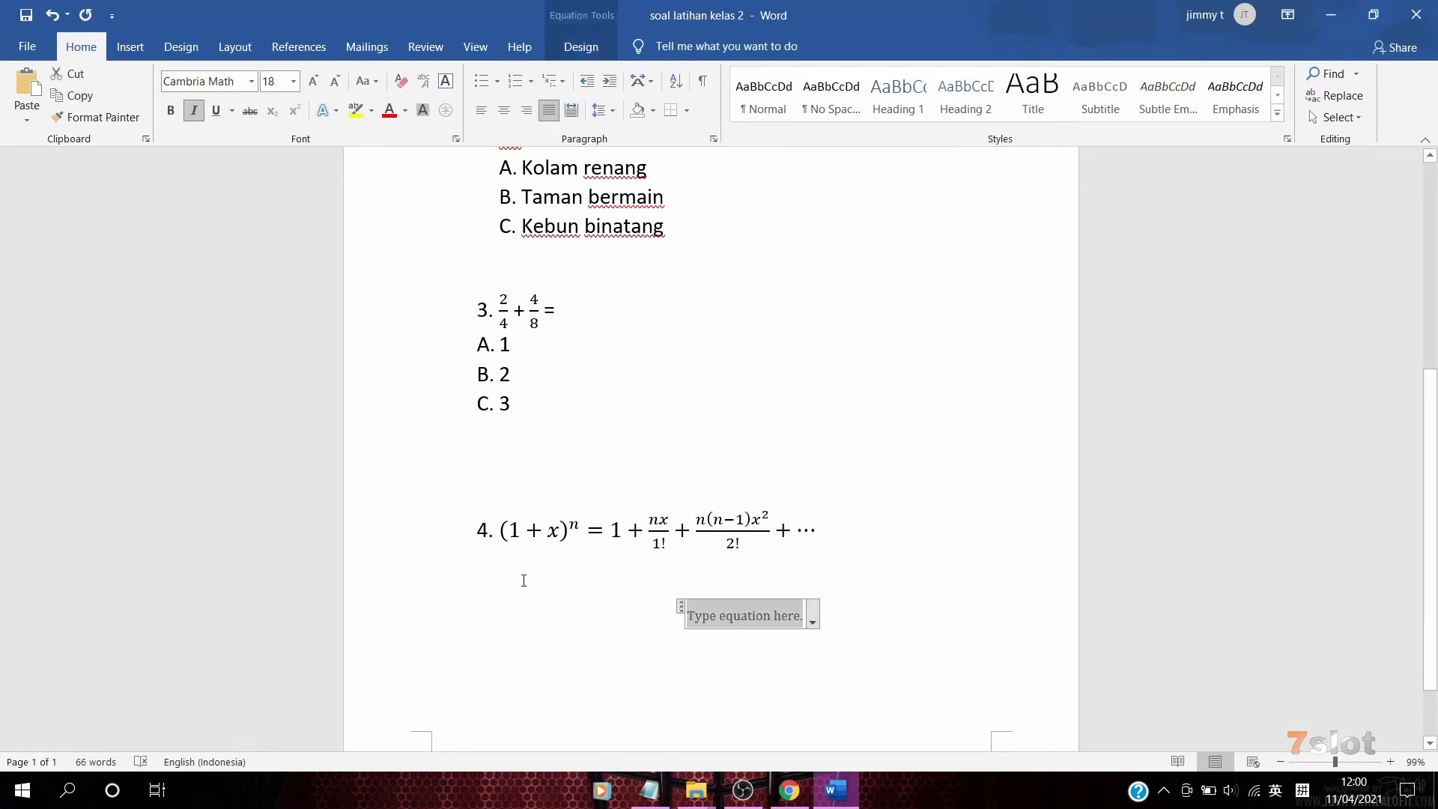
click(813, 623)
click(731, 614)
right_click(731, 614)
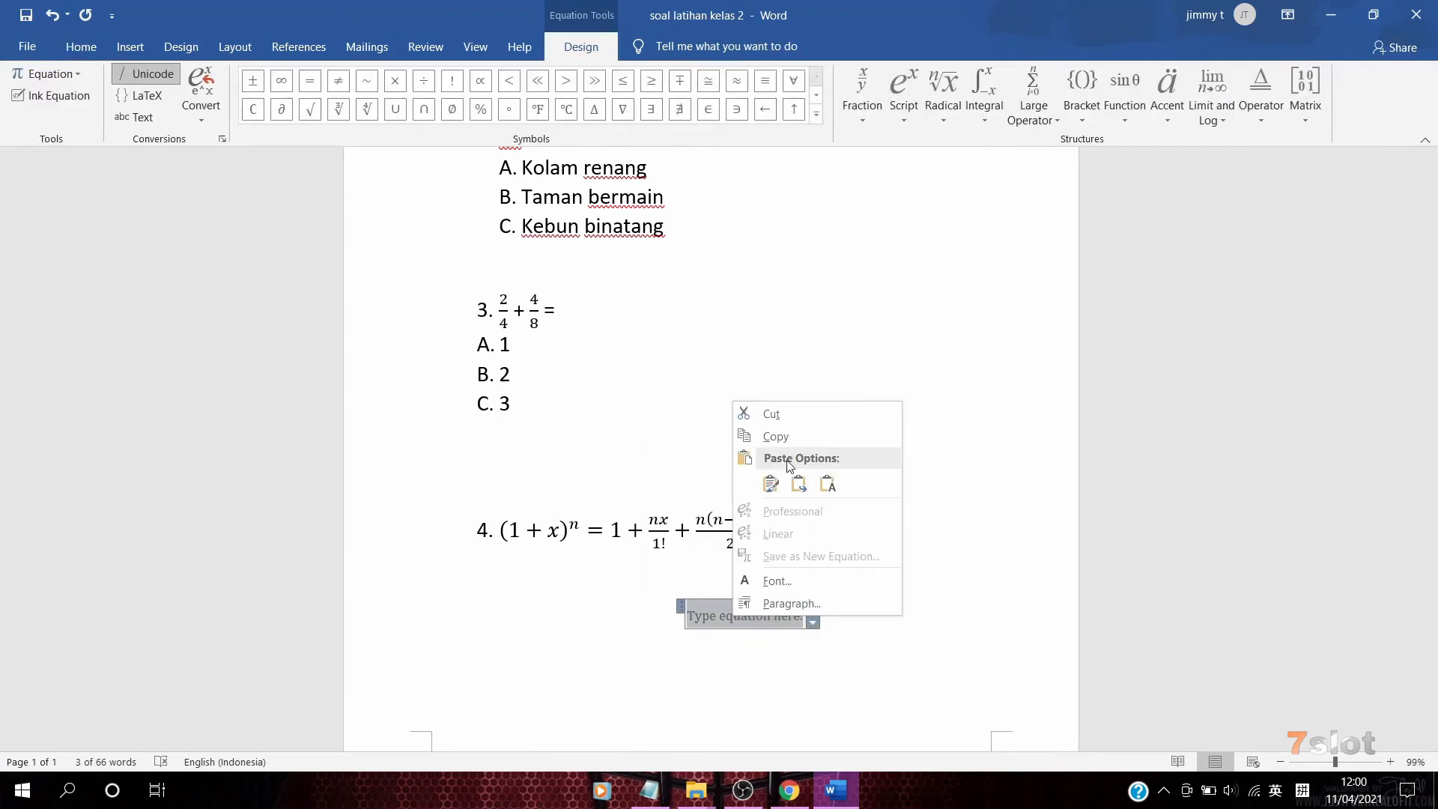
click(757, 412)
click(490, 570)
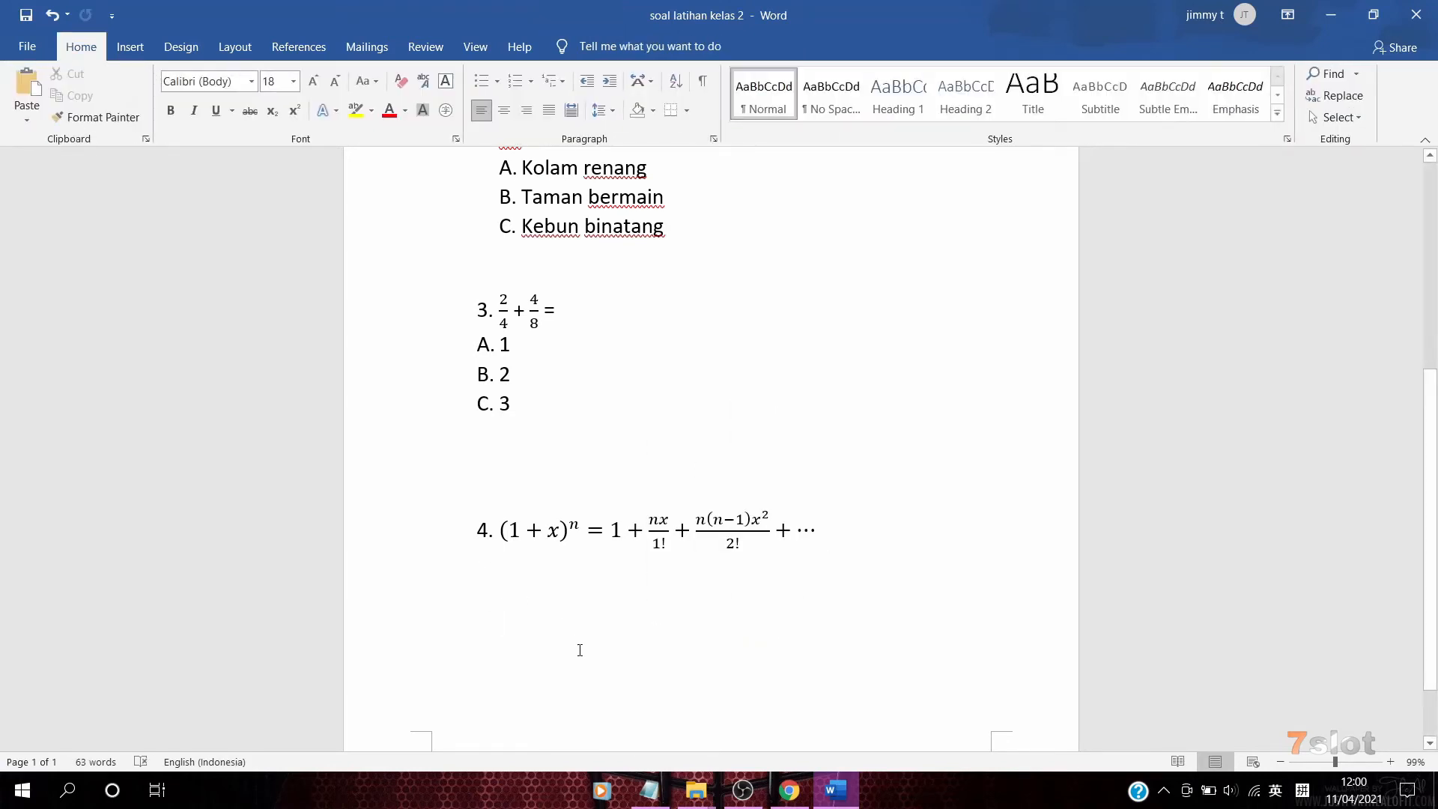
Add the answer options "A. 12", "B. 13" and "C. 14" below question 4 and end the option list
text(a)
key(BackSpace)
text(A)
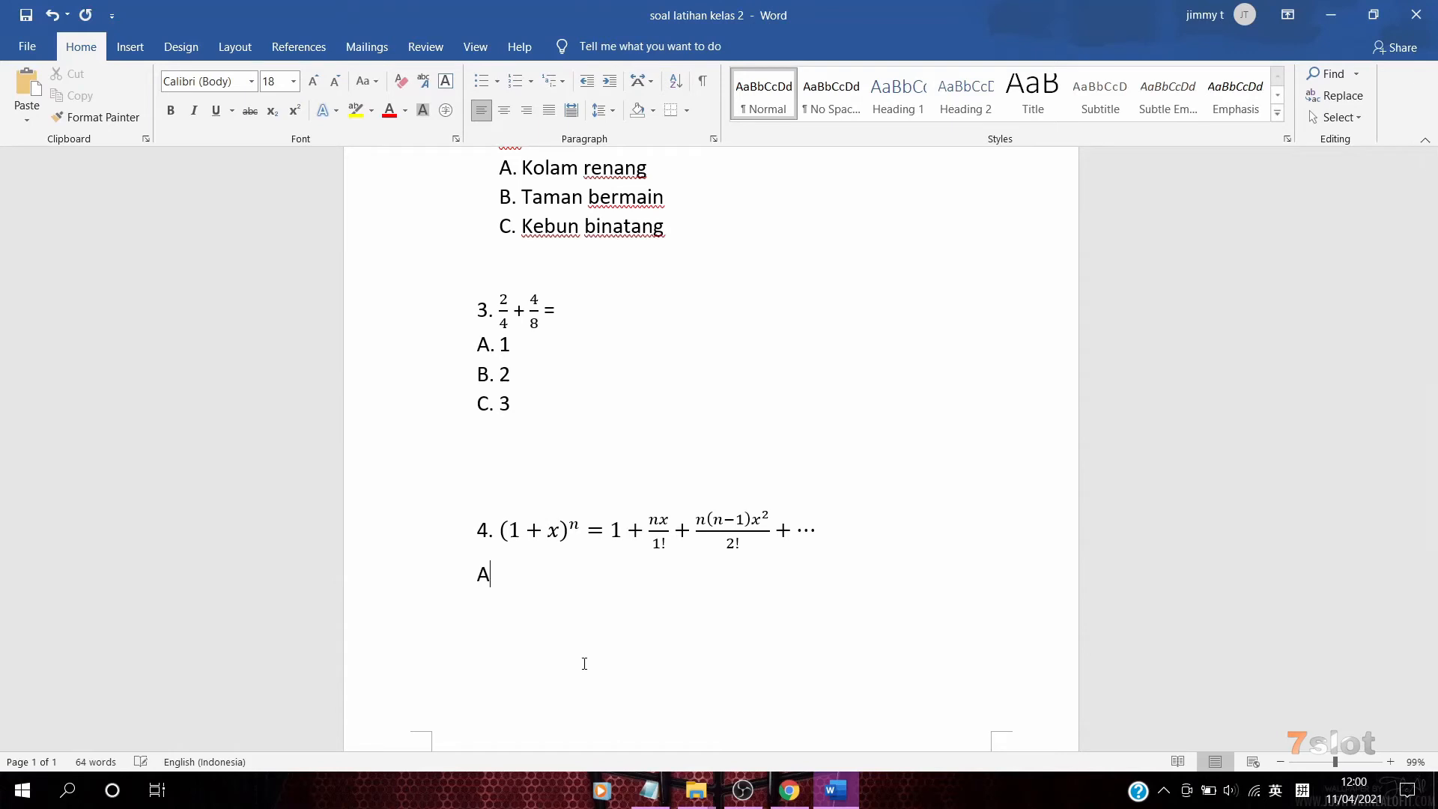
text(. 12)
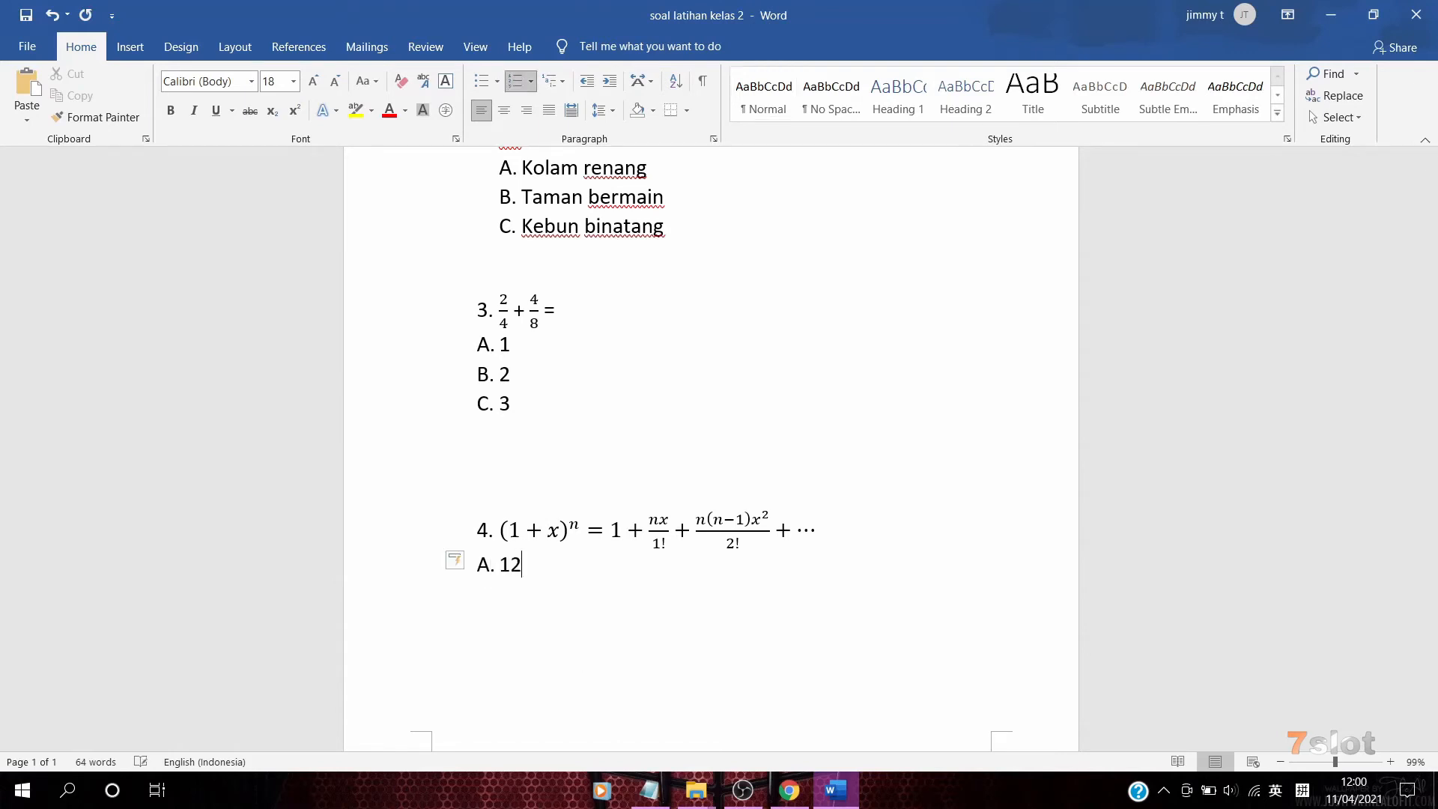
key(Return)
text(13)
key(Return)
text(14)
key(Return)
key(Return)
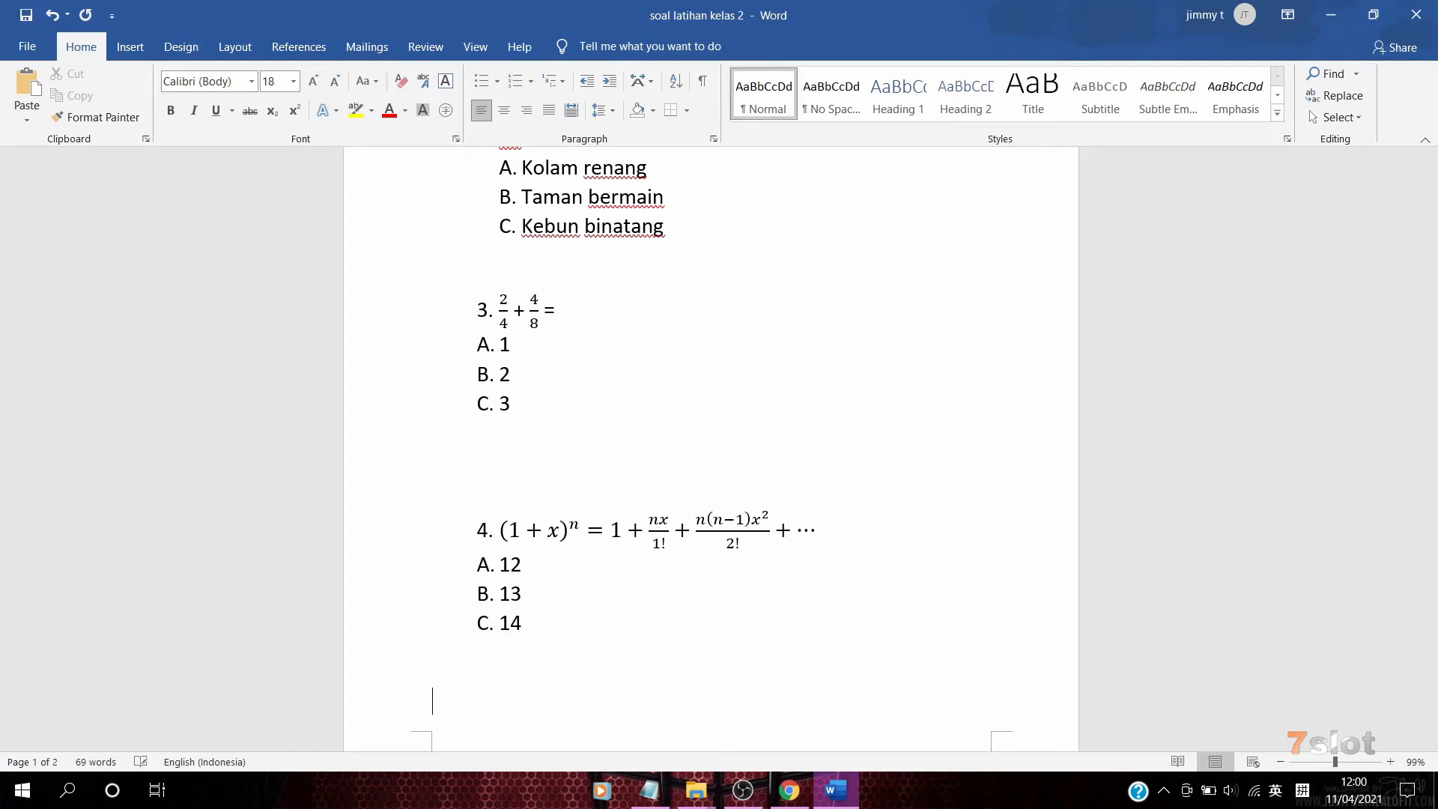
scroll(770, 498, up, 5)
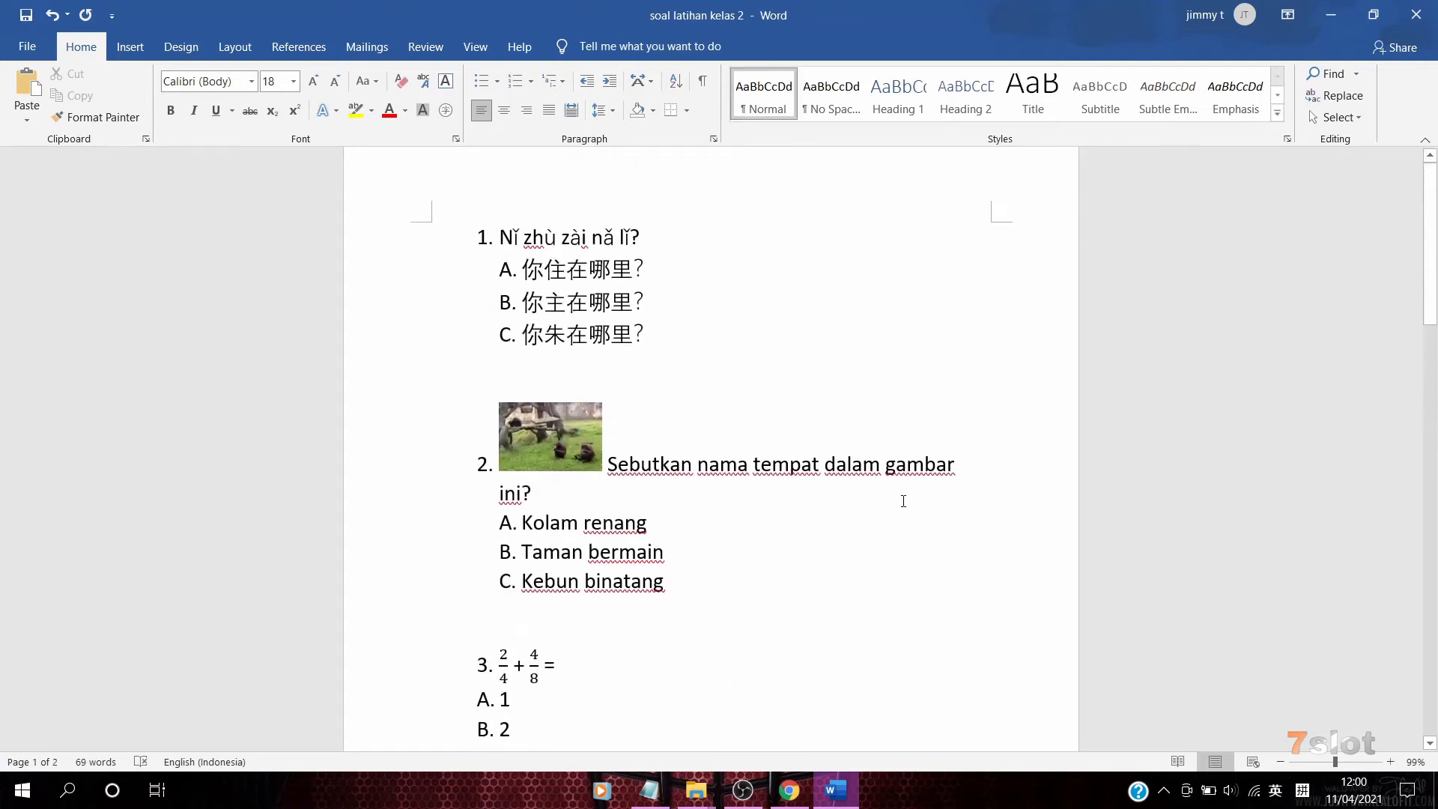
scroll(913, 509, up, 1)
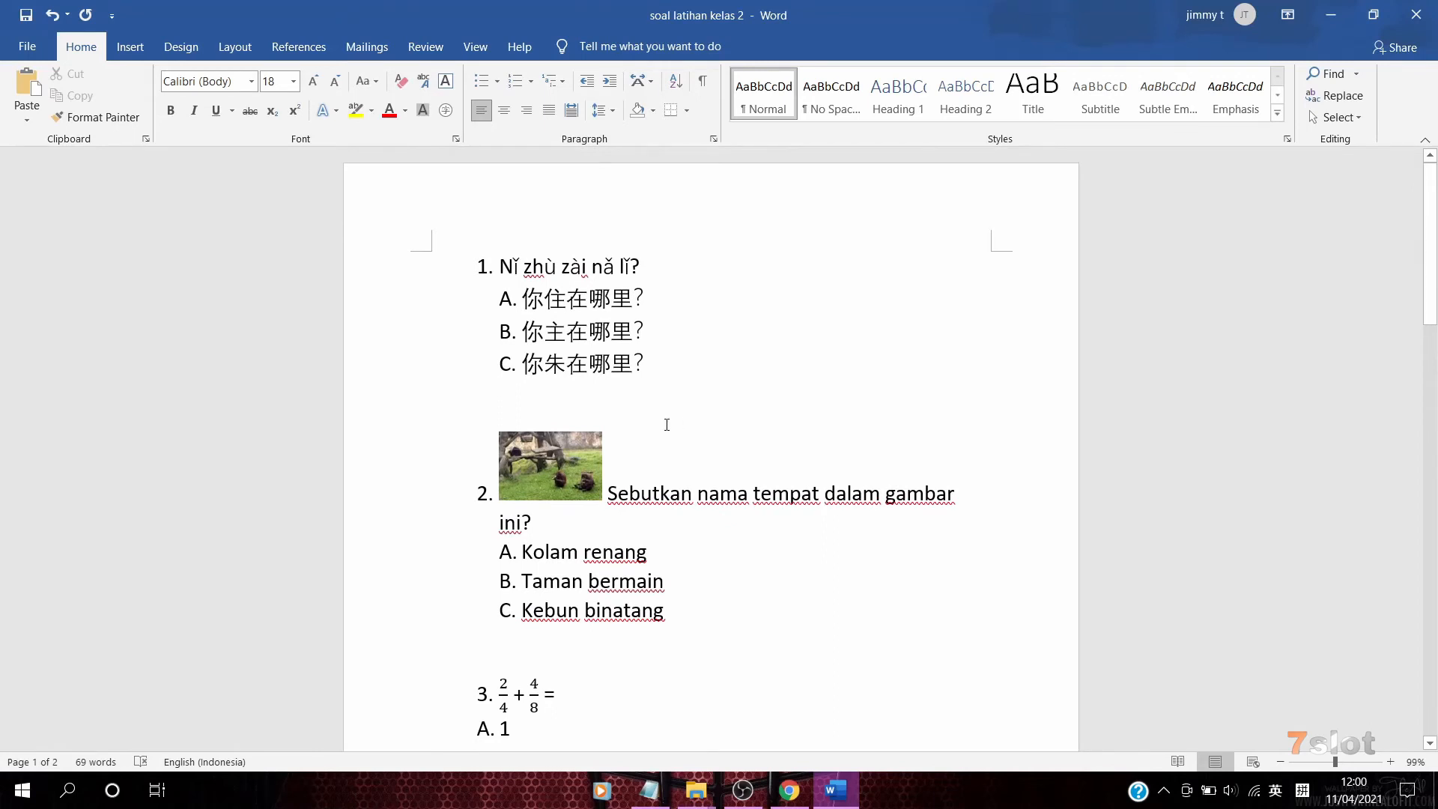
scroll(667, 425, down, 1)
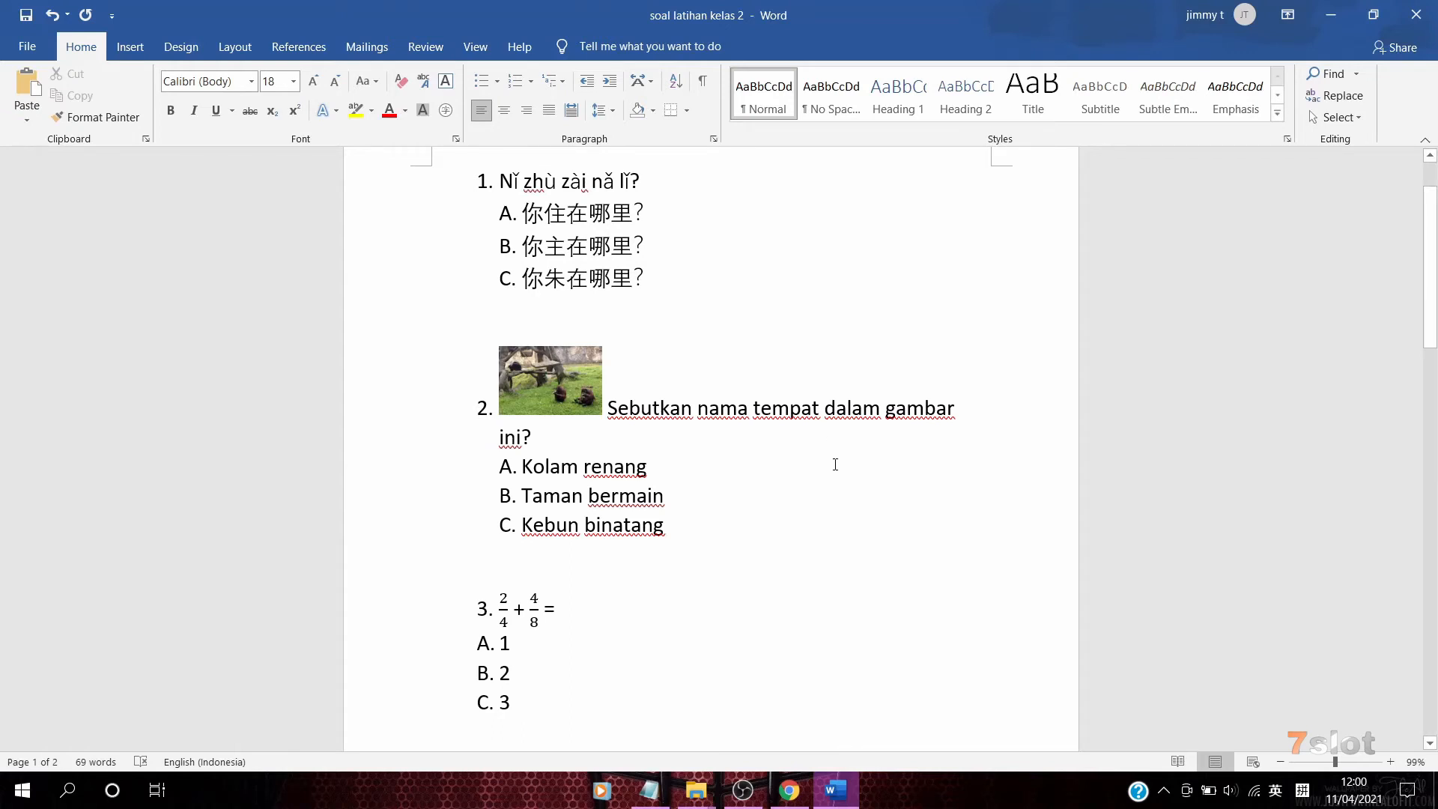
Switch to Chrome and search the web for "lightshot" in a new tab
scroll(831, 446, up, 2)
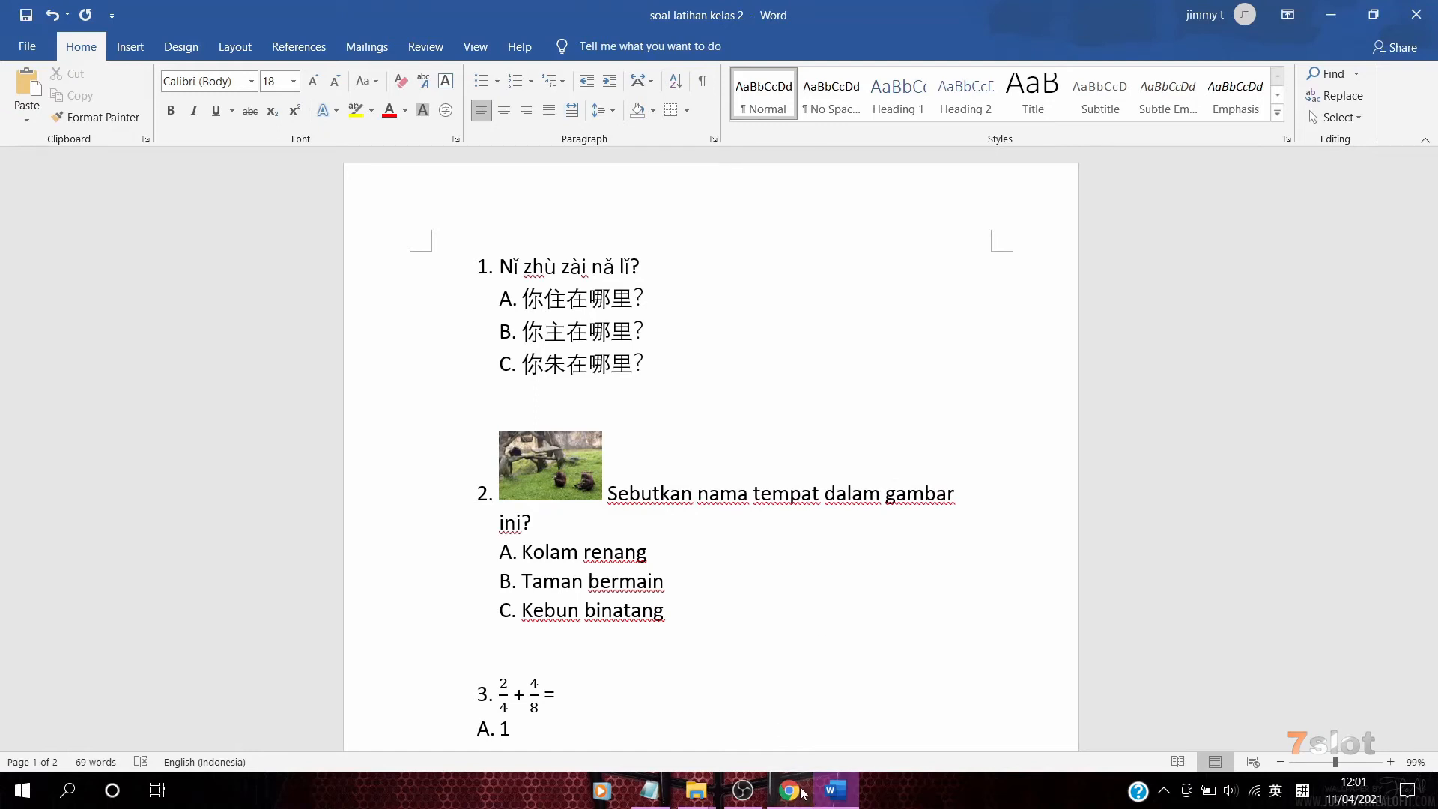
scroll(697, 632, down, 2)
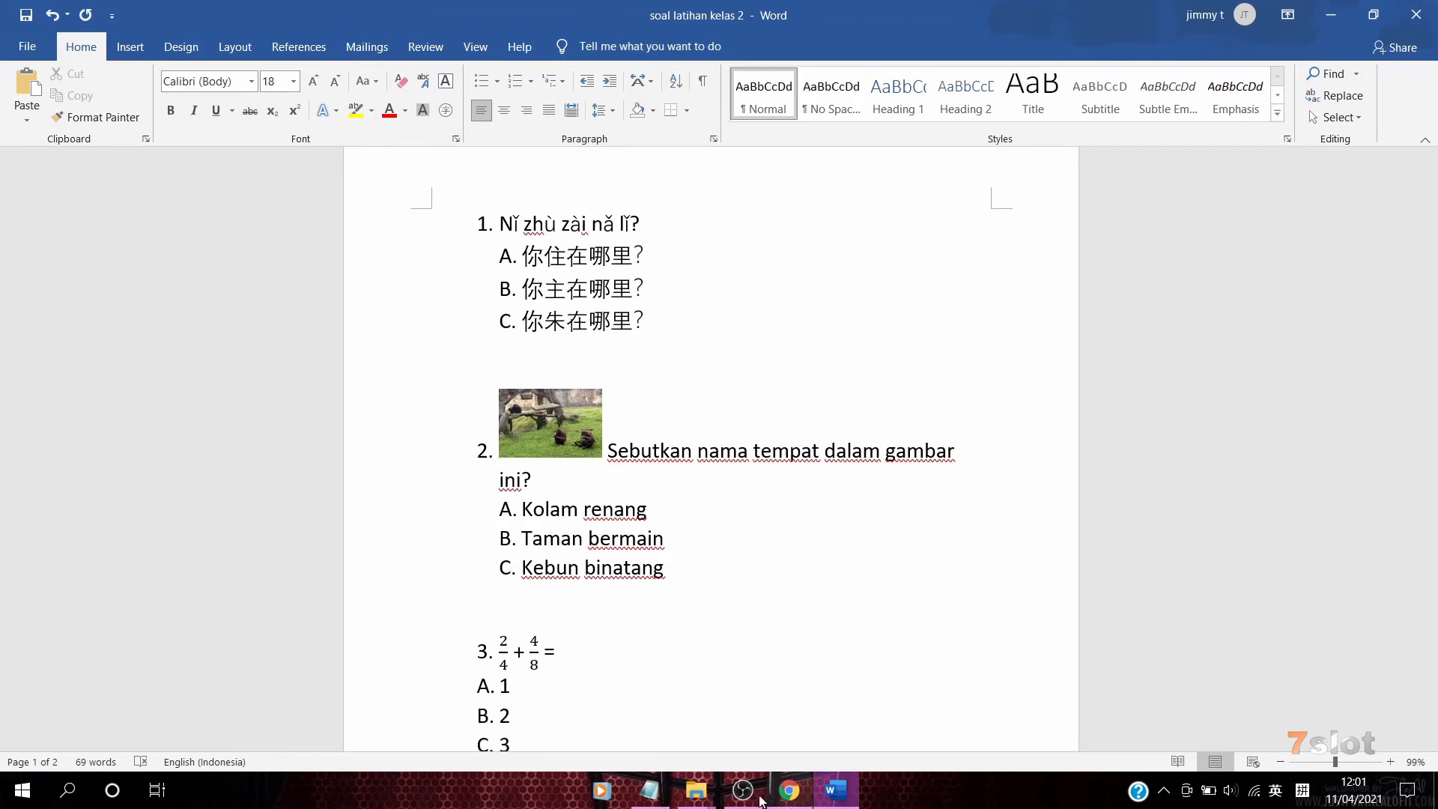
click(789, 791)
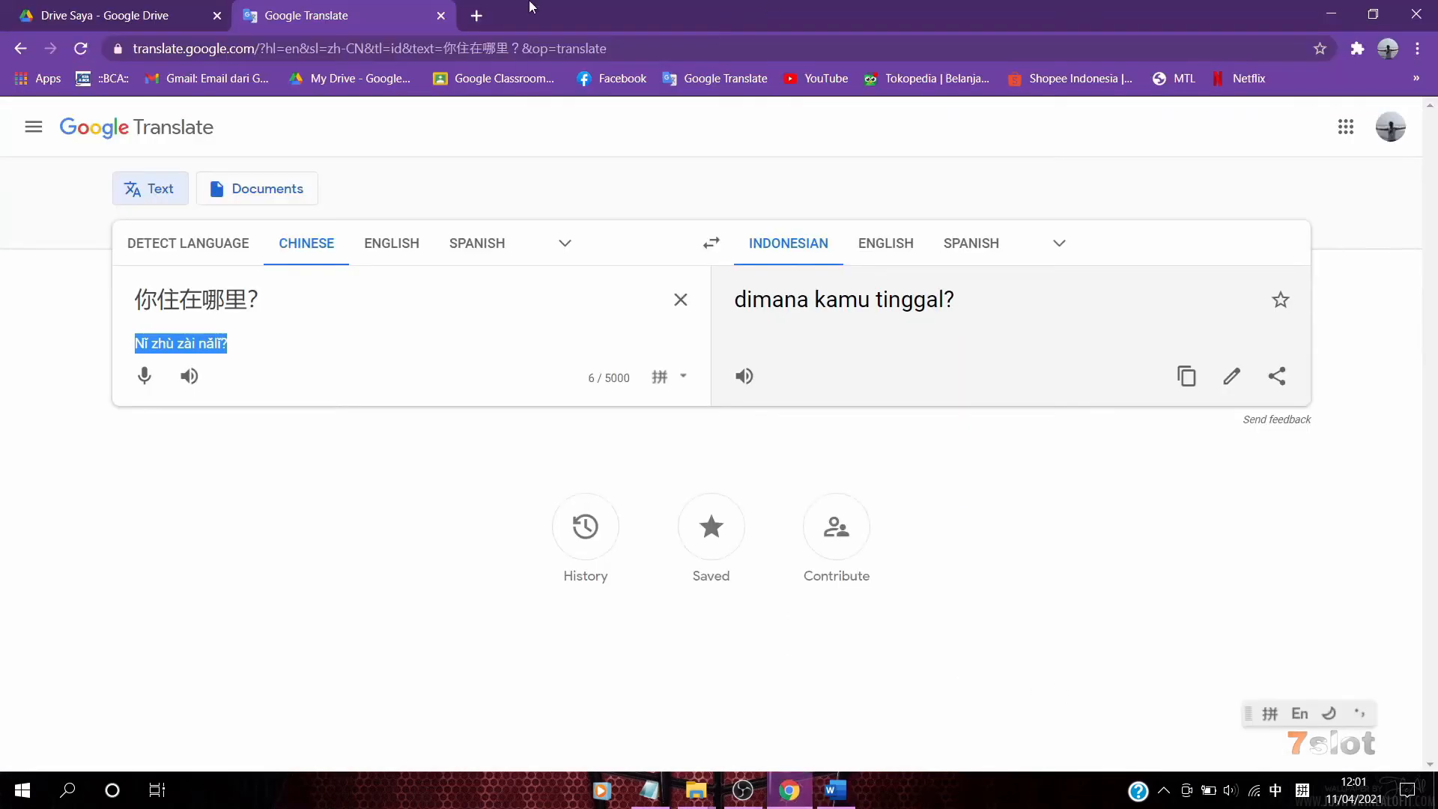
click(476, 15)
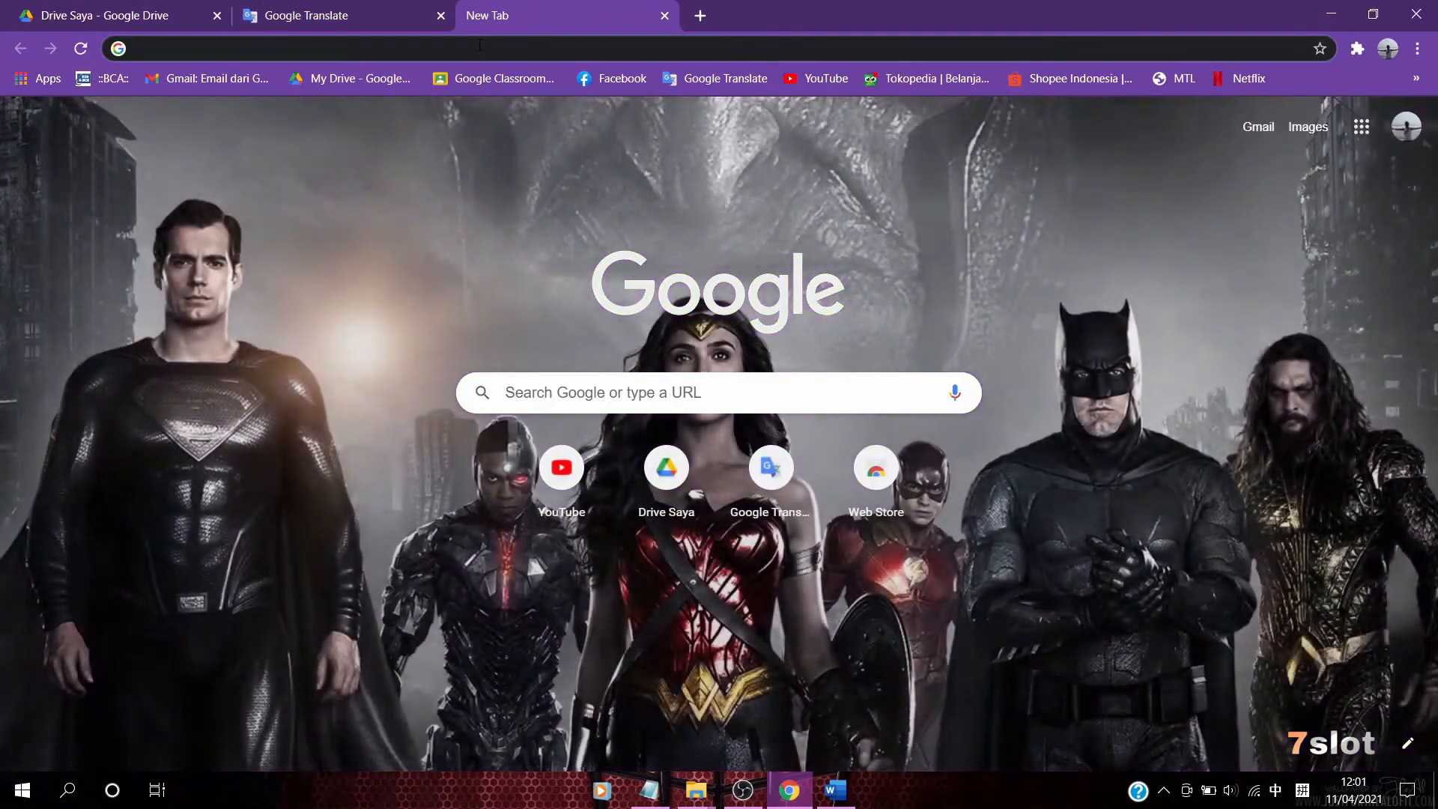
click(479, 45)
key(shift)
text(li)
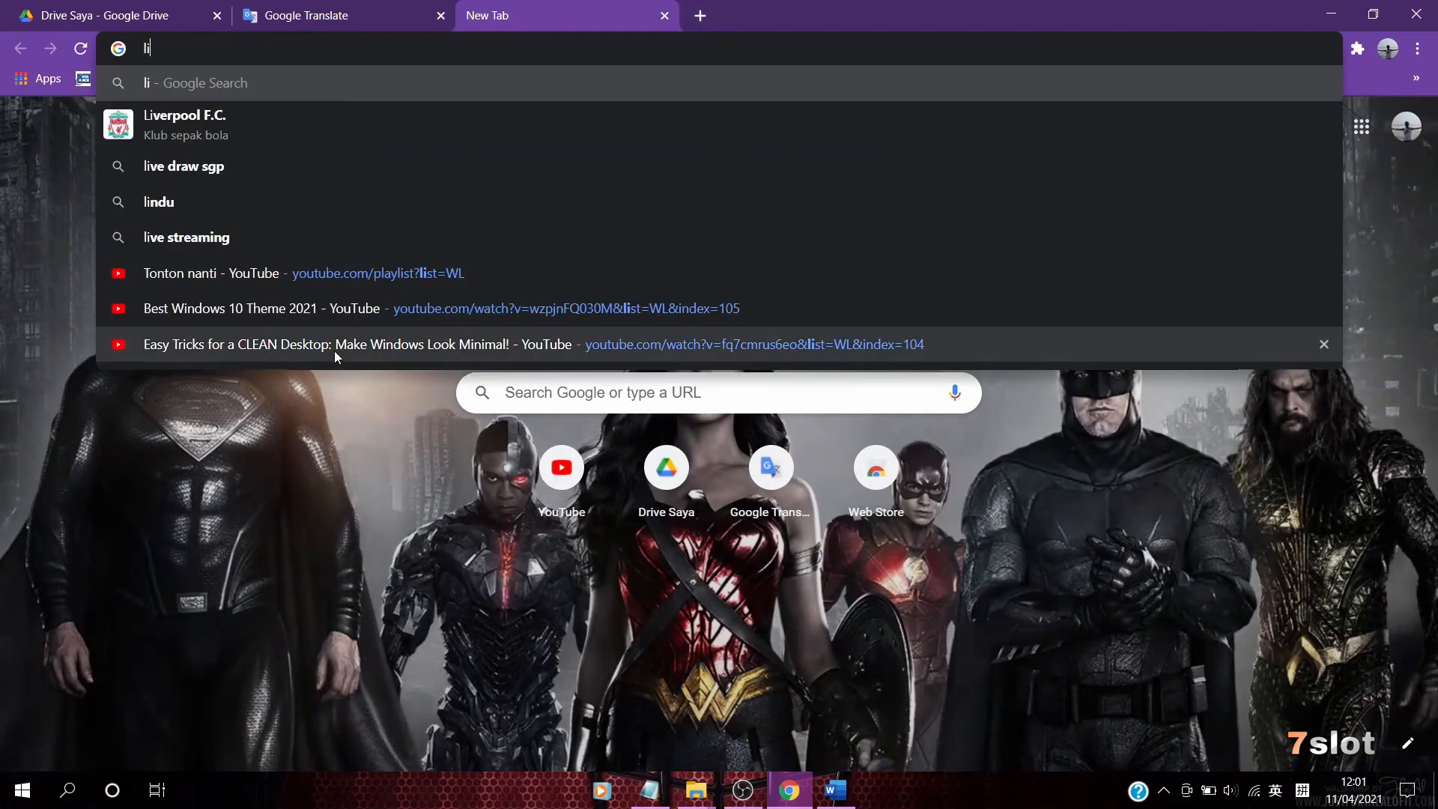
text(ghtshot)
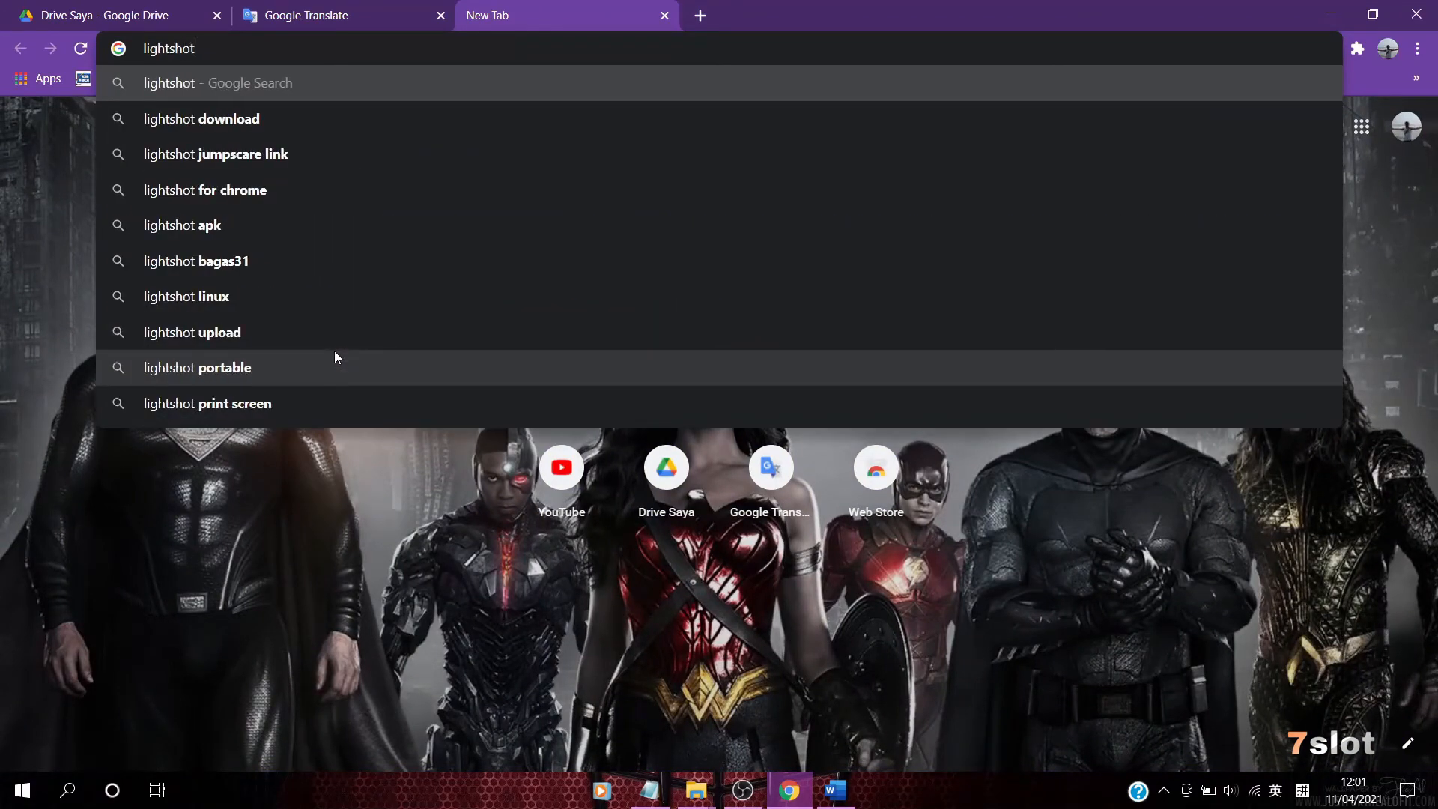
key(Return)
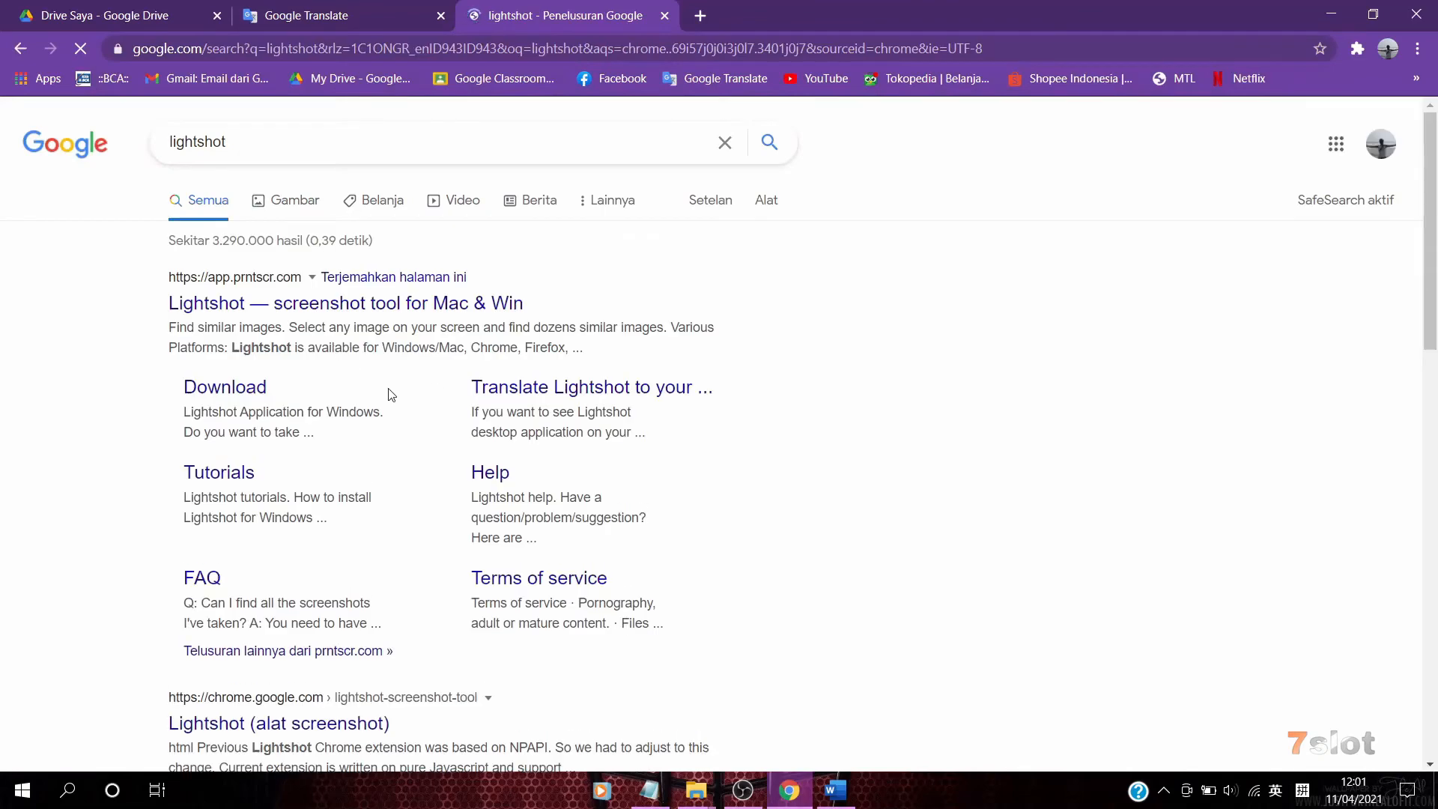
Open the official Lightshot website, app.prntscr.com, from the search results
scroll(68, 397, down, 3)
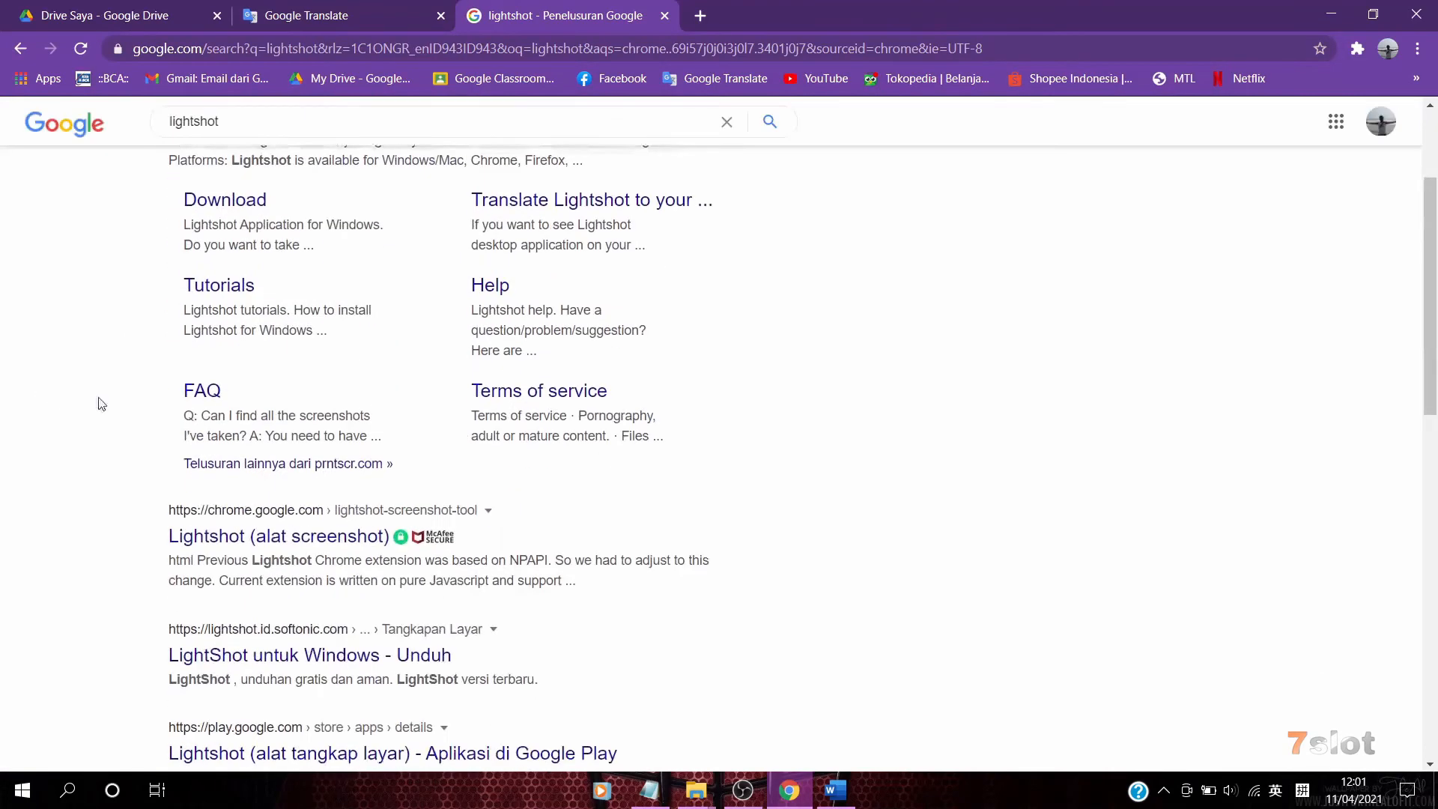
scroll(142, 406, up, 3)
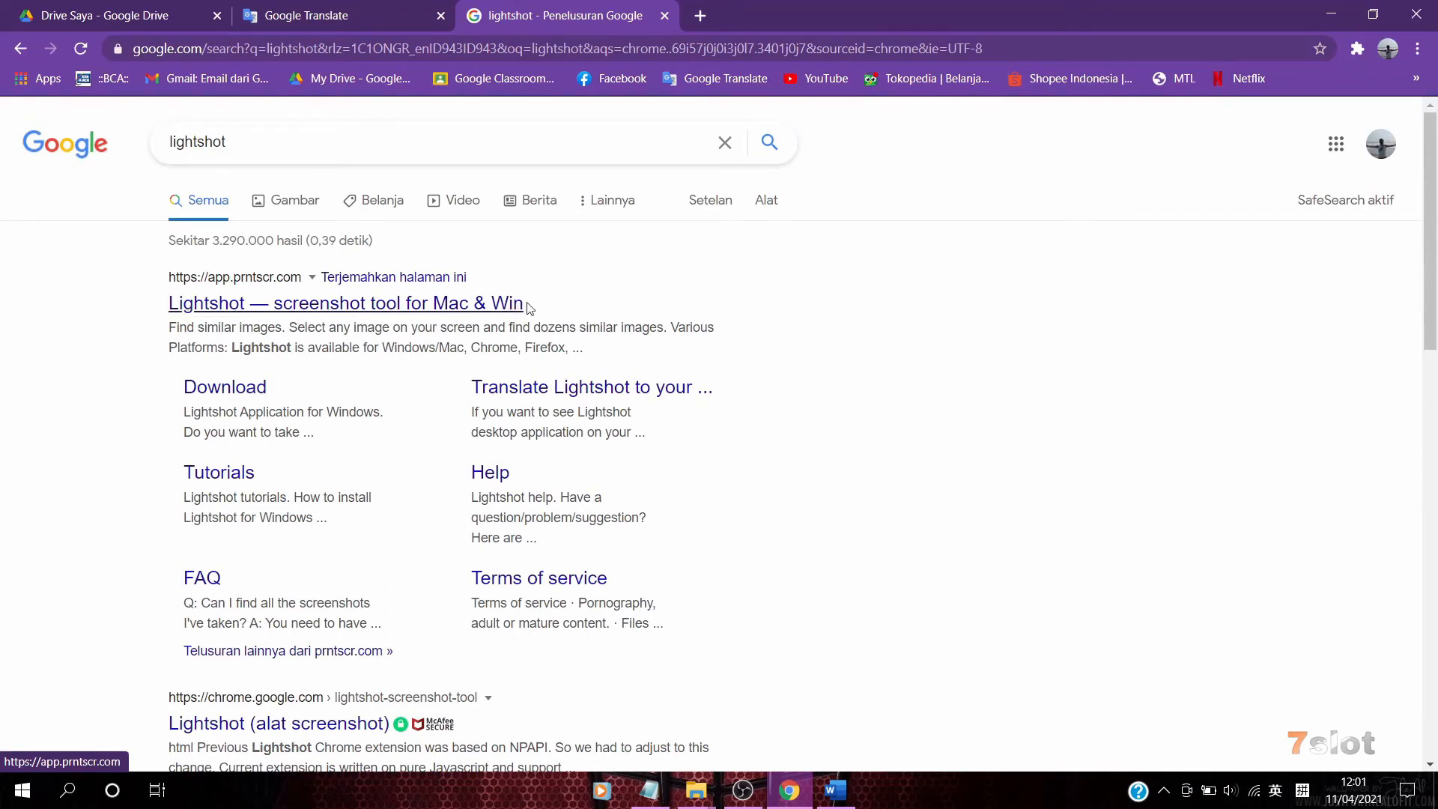
click(369, 315)
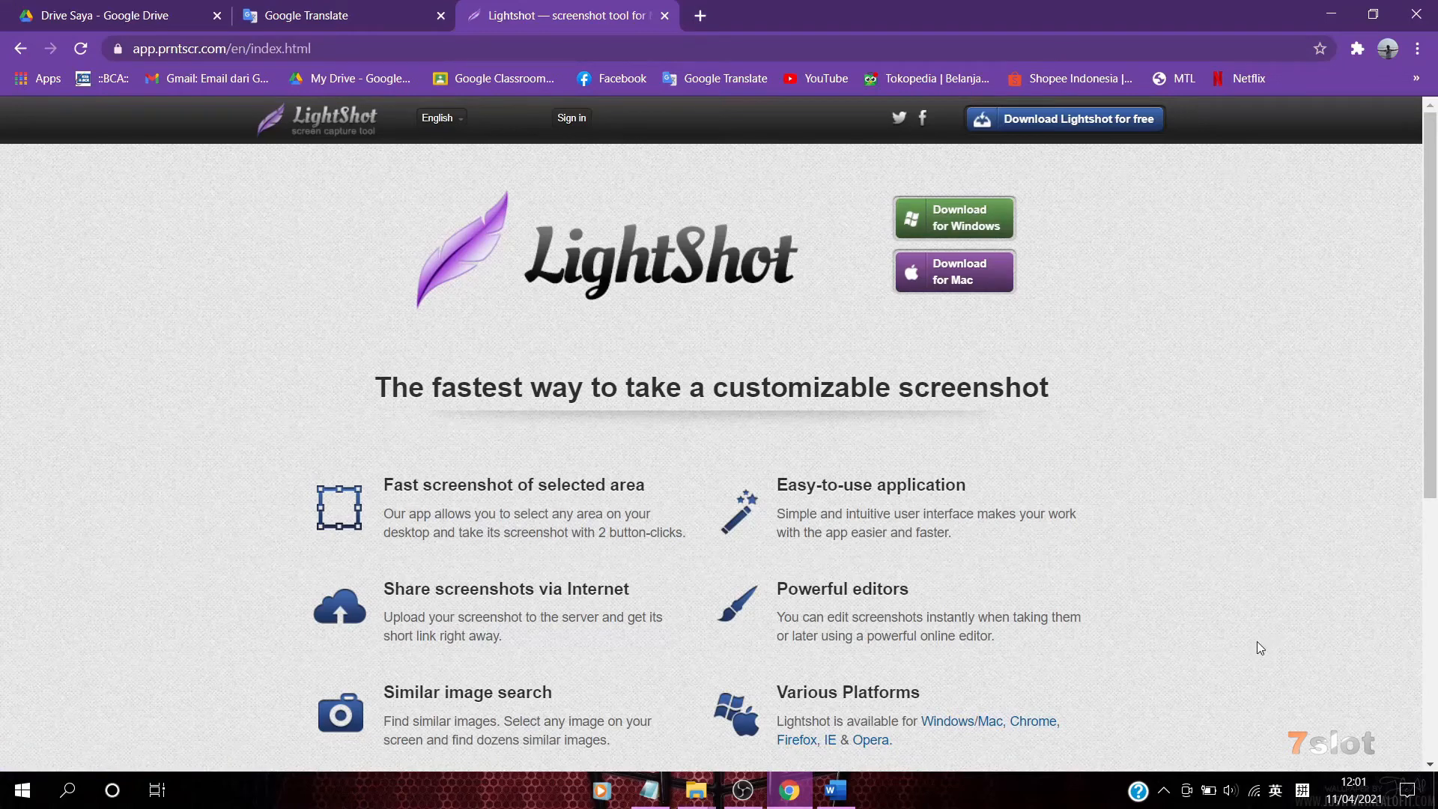
Open the options of the running Lightshot app and examine its general and hotkey settings
click(1163, 790)
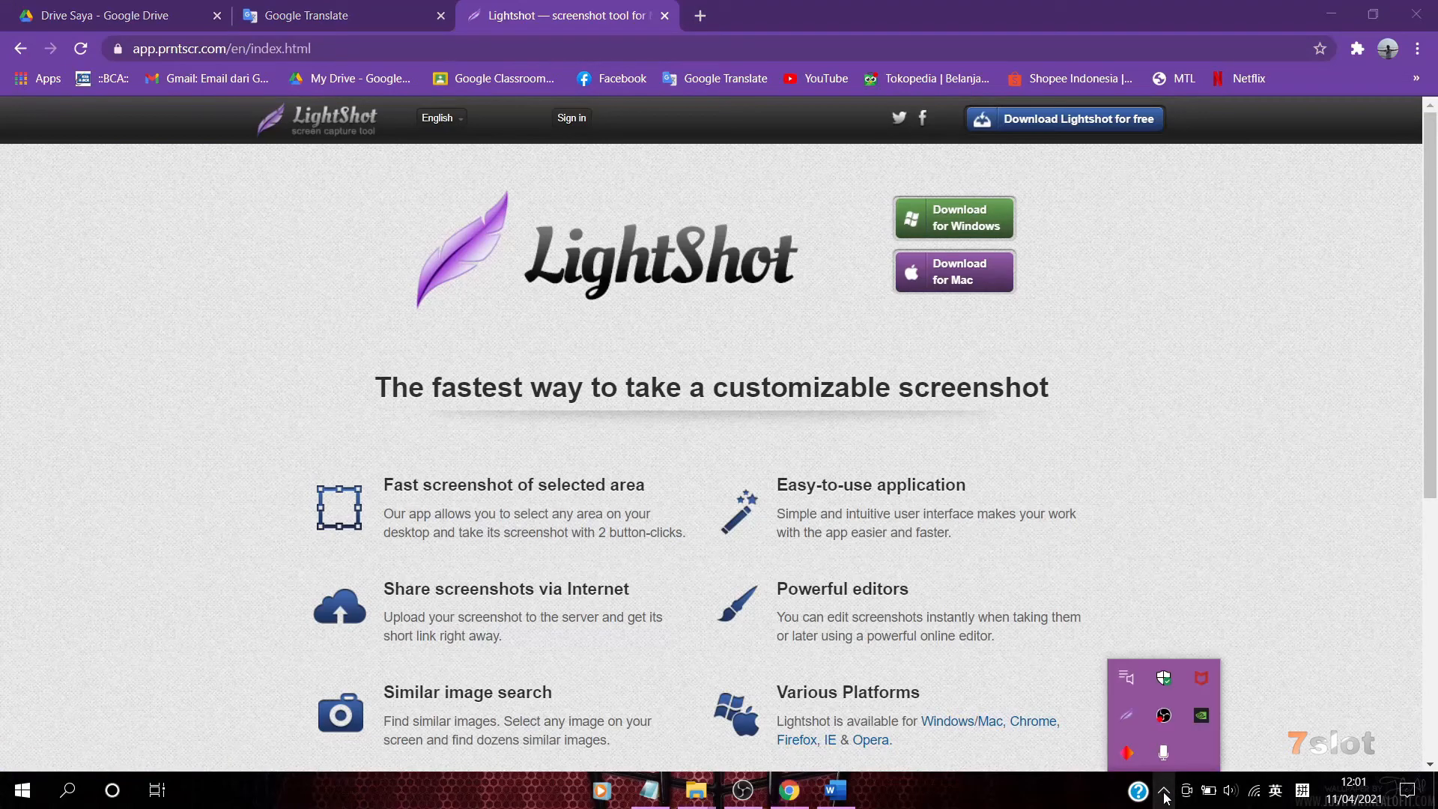
right_click(1128, 719)
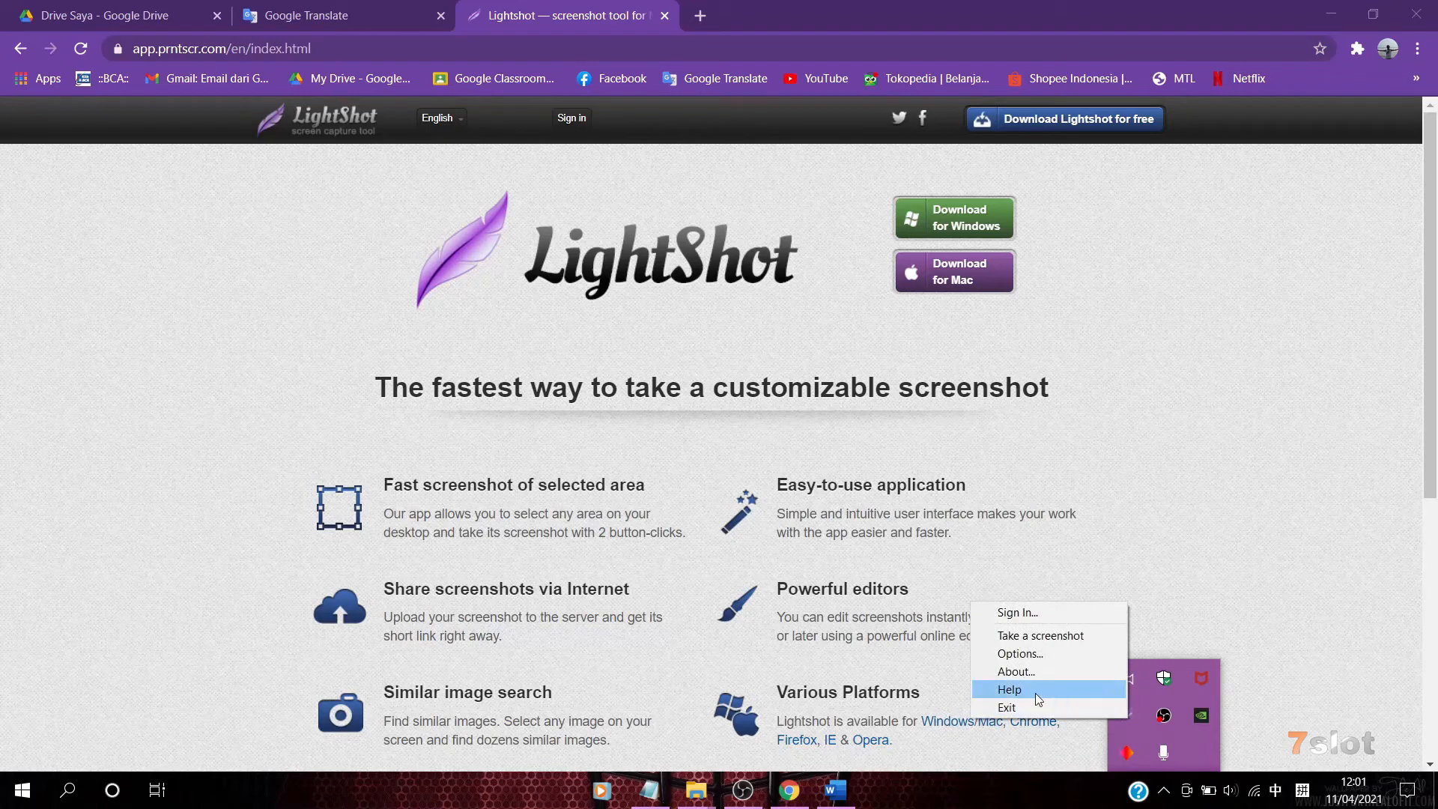
click(1030, 654)
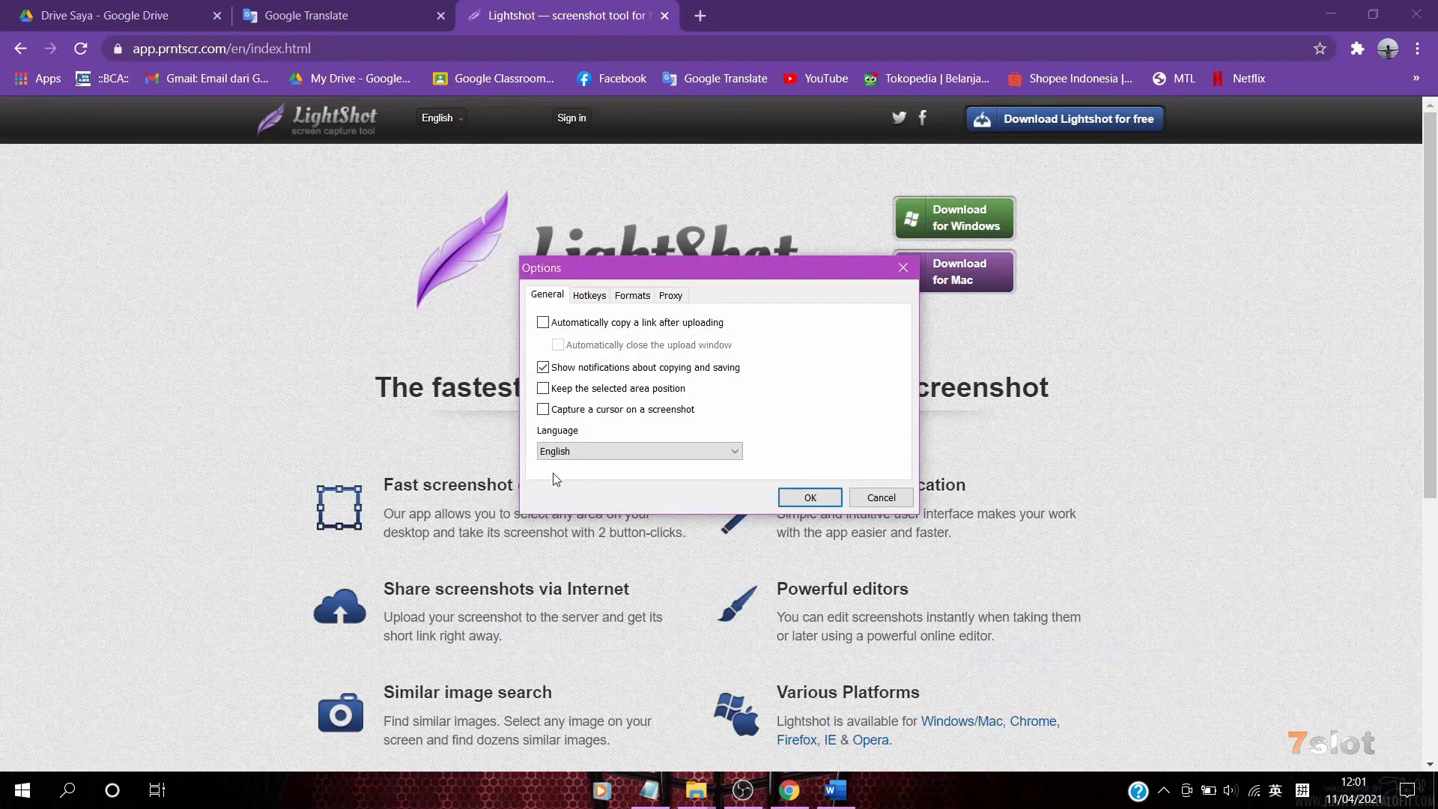
click(589, 296)
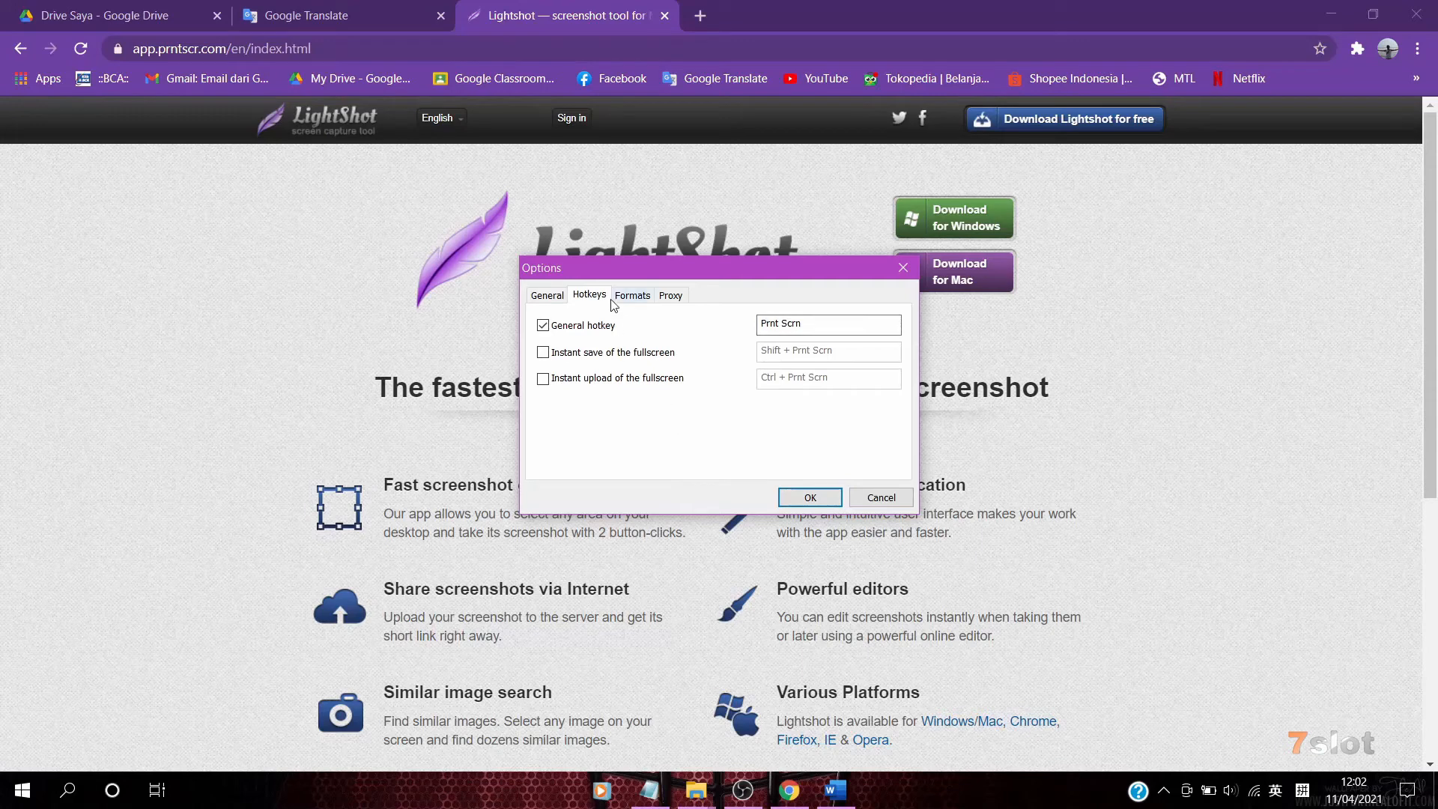
Keep Lightshot's upload format at PNG and JPEG quality at 100, check the proxy settings and leave the options
click(635, 297)
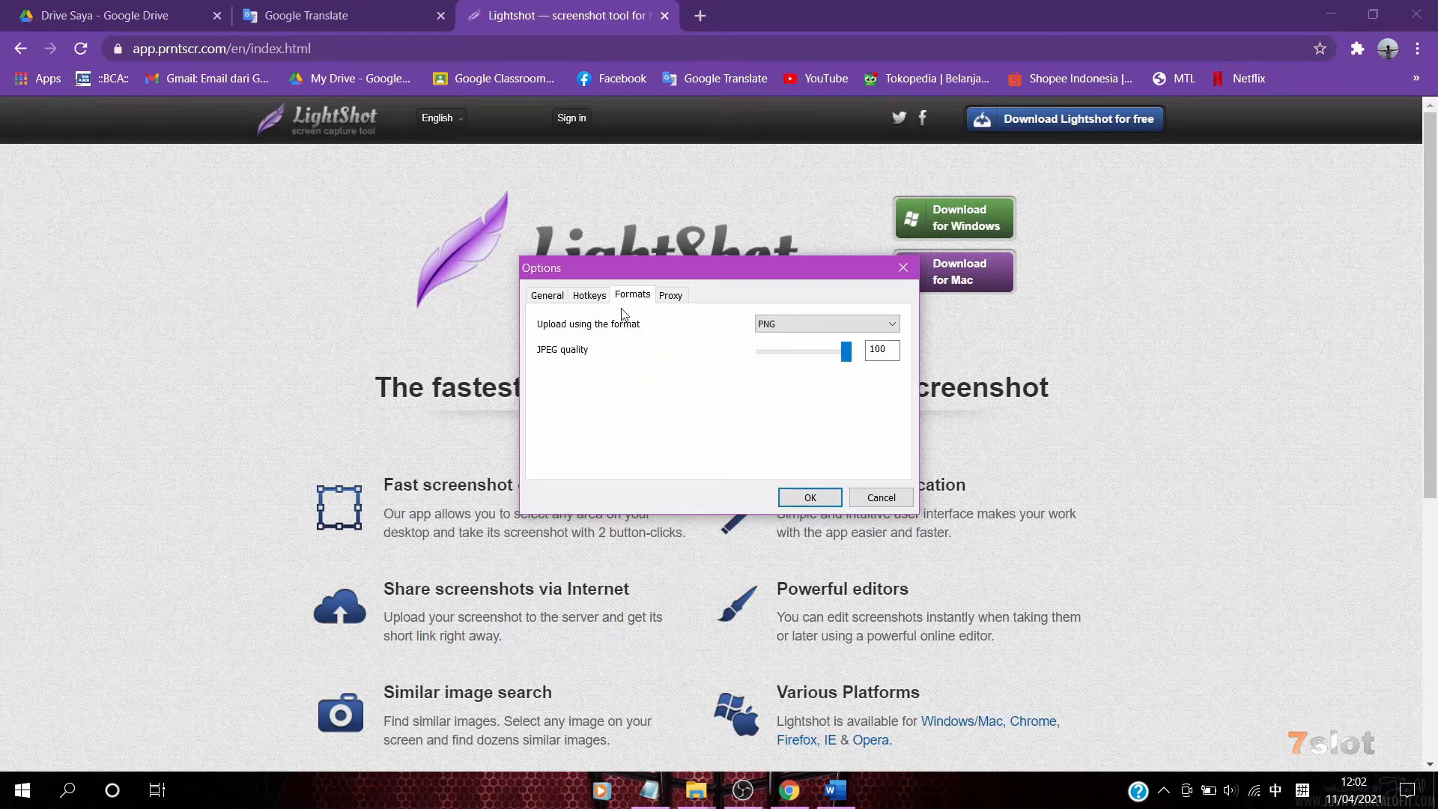
click(855, 327)
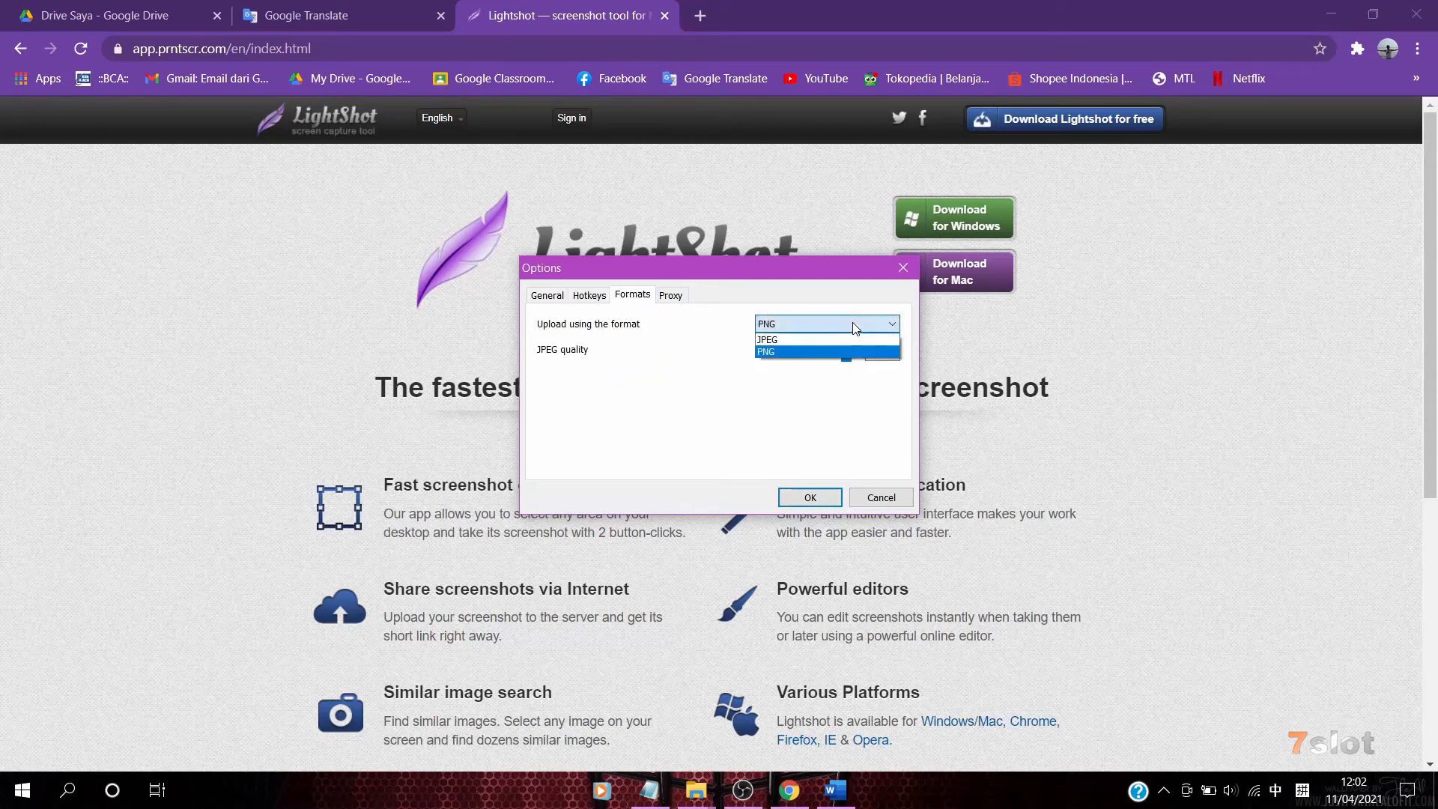
click(762, 352)
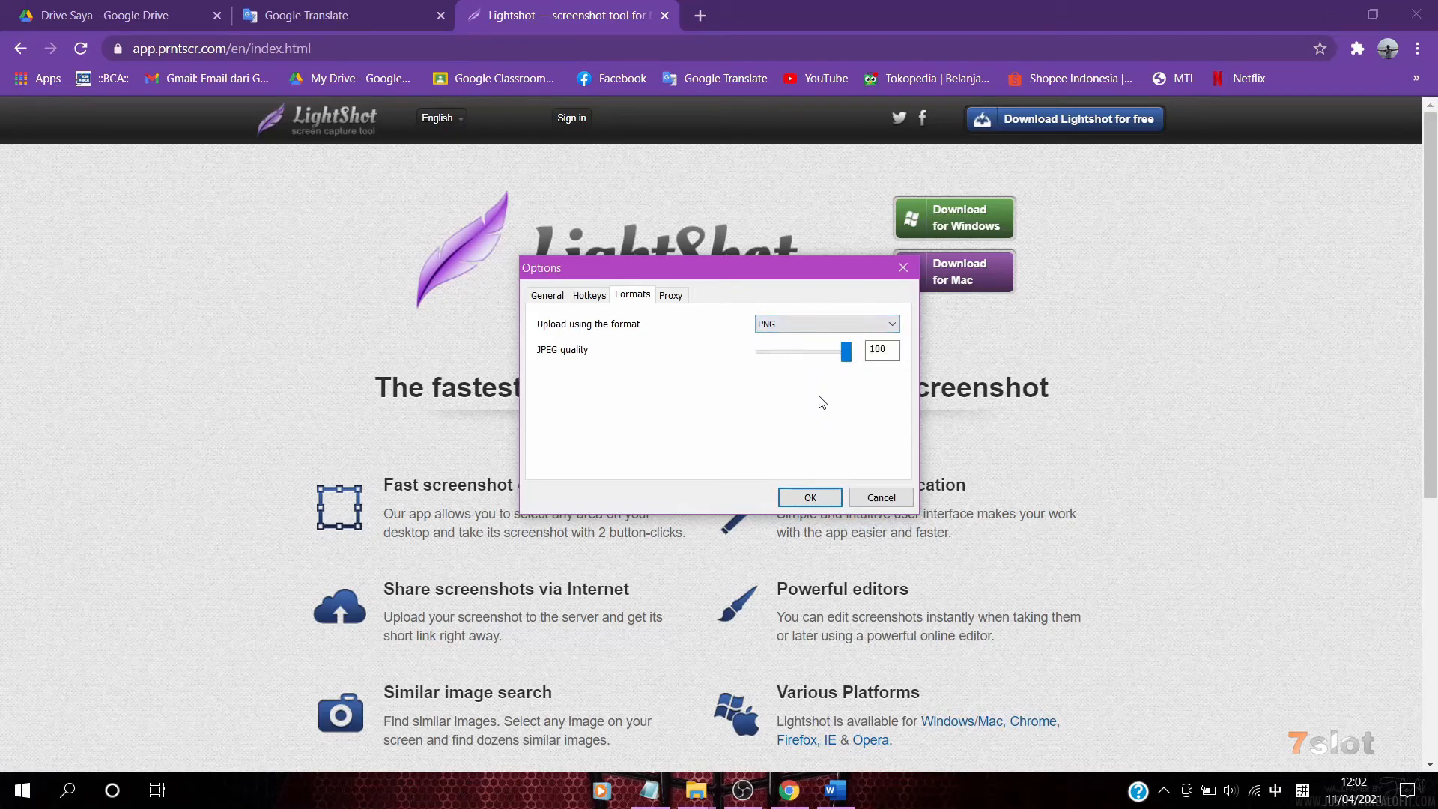
click(848, 354)
drag(847, 354, 880, 355)
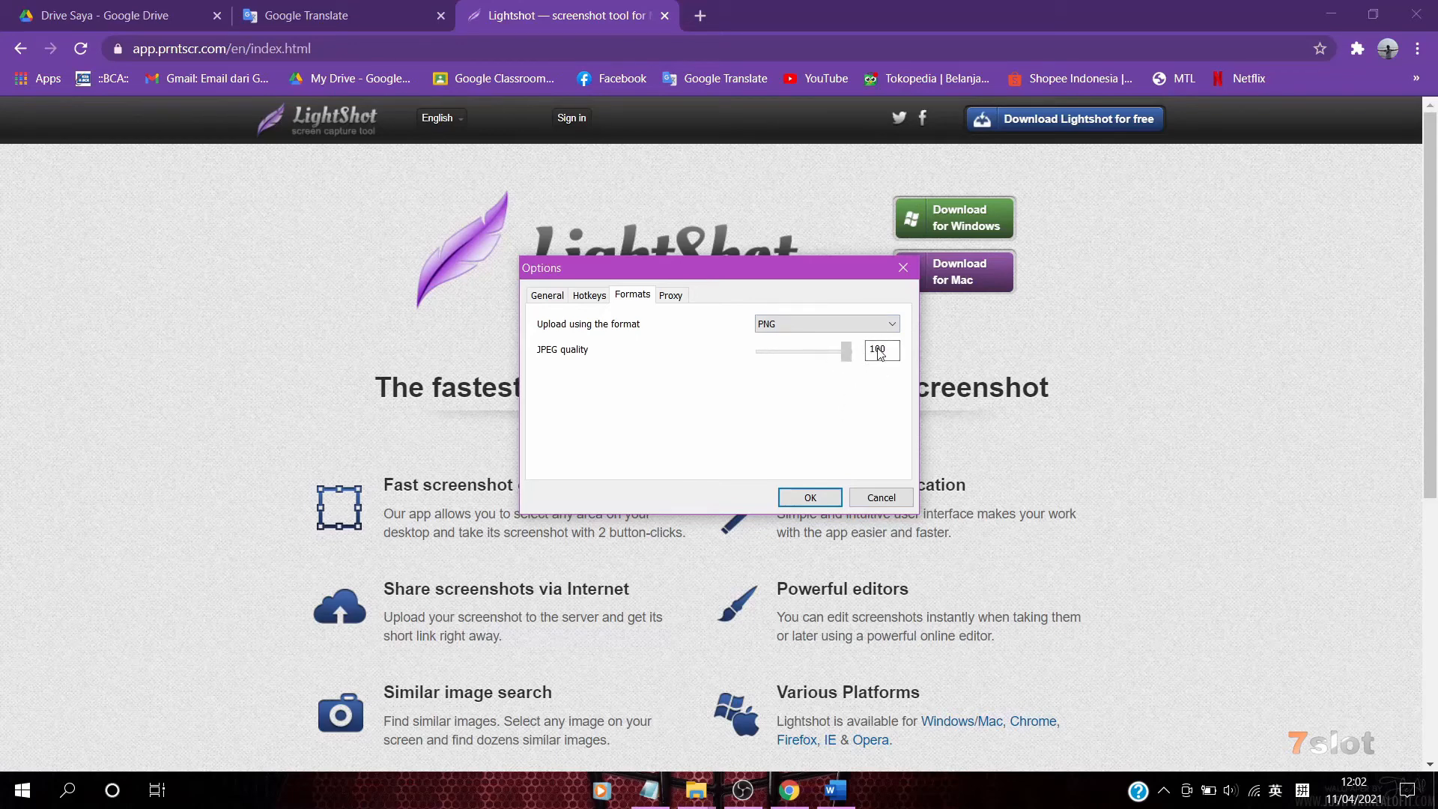
click(674, 298)
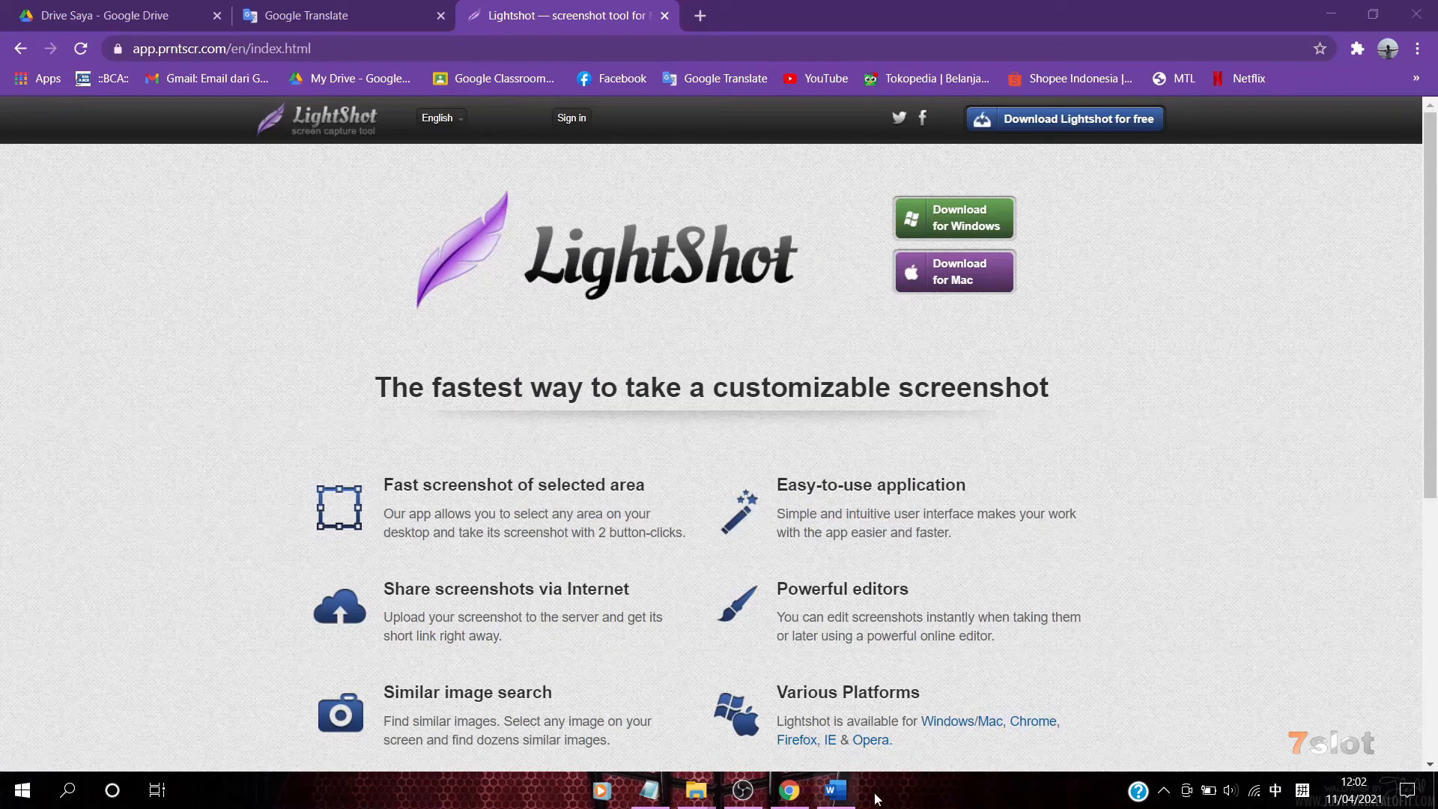
Switch to Word and select question 1 with its three options as a Lightshot capture area of about 513 x 201 pixels
click(835, 793)
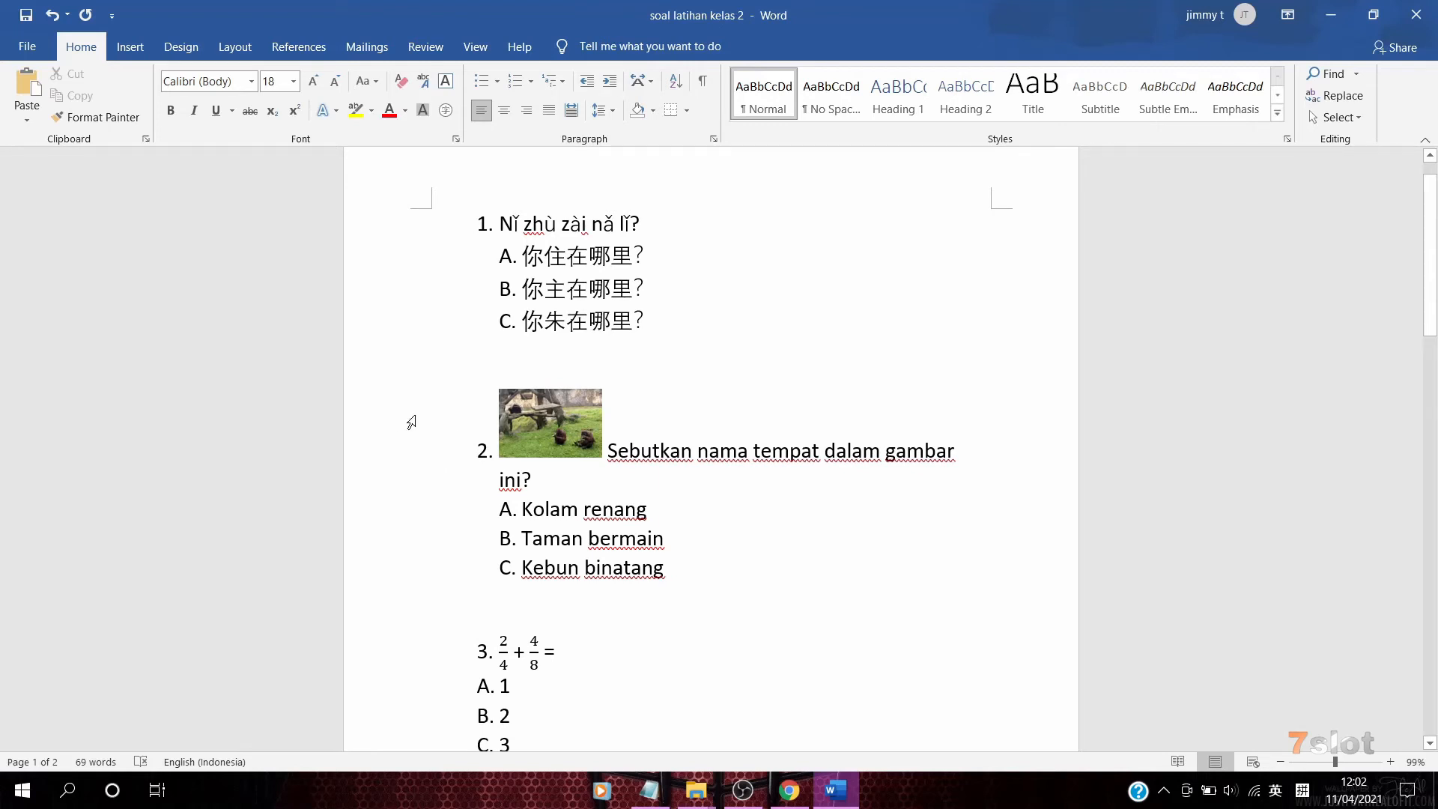
key(Print)
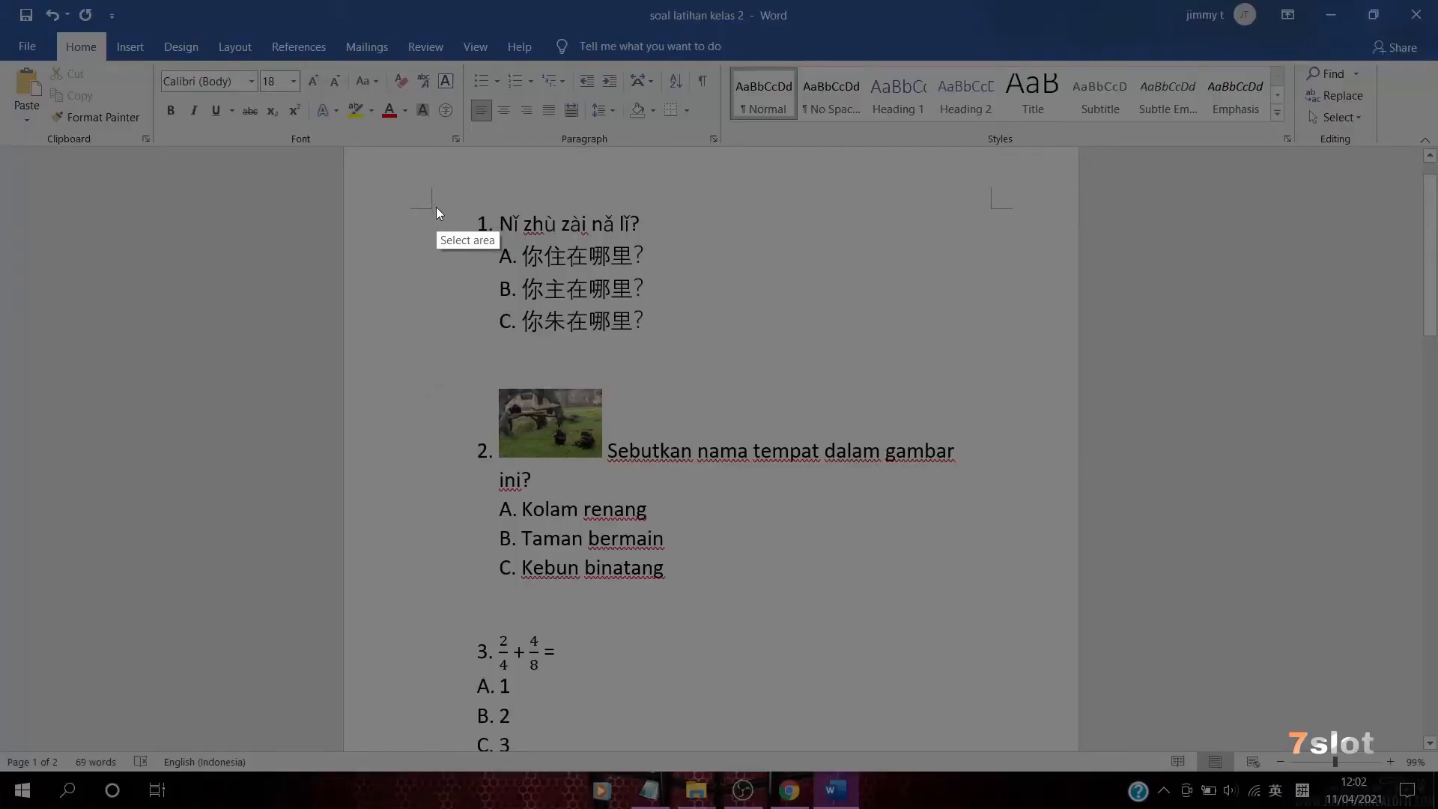
drag(435, 207, 434, 207)
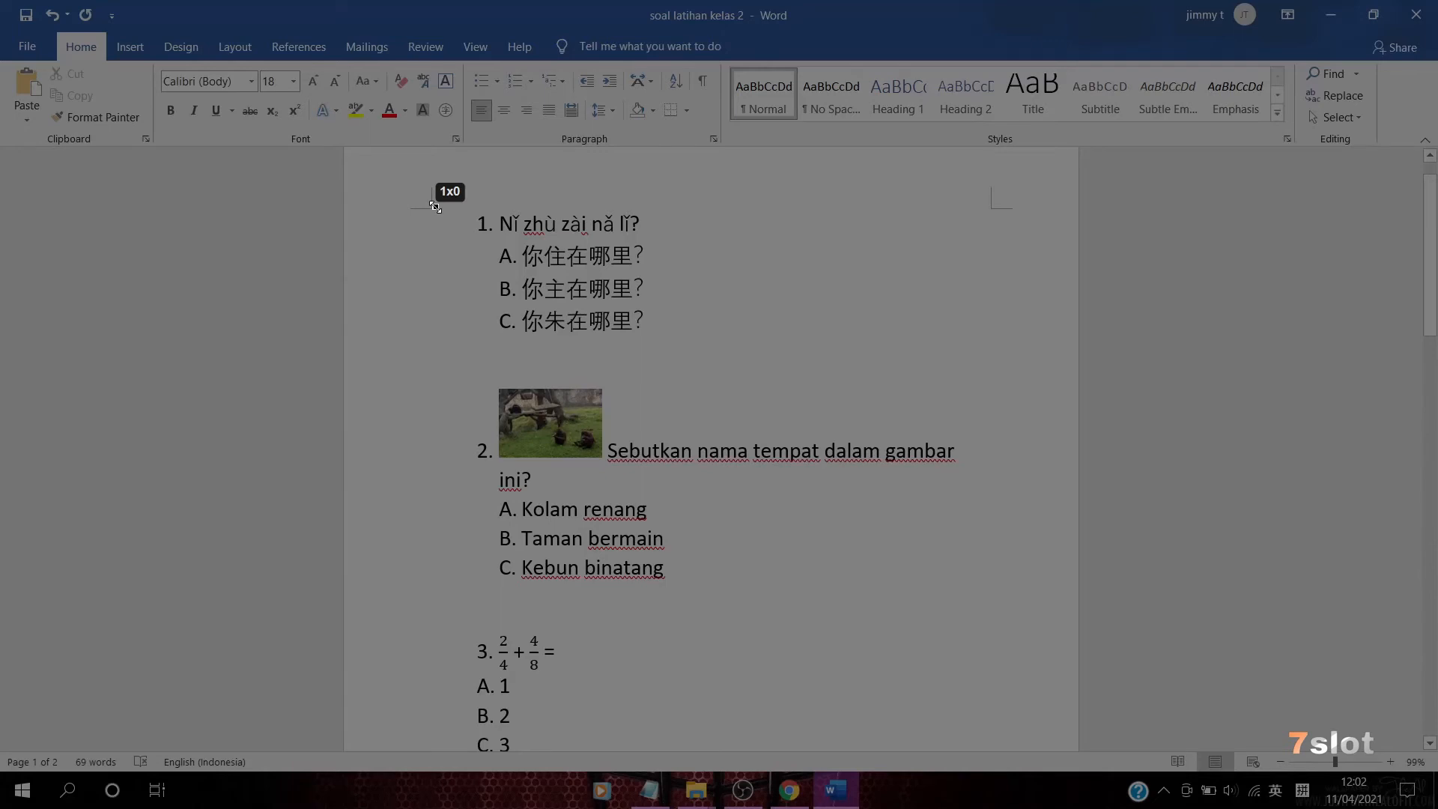
mouse_move(435, 207)
mouse_down()
mouse_move(778, 235)
mouse_move(820, 358)
mouse_up()
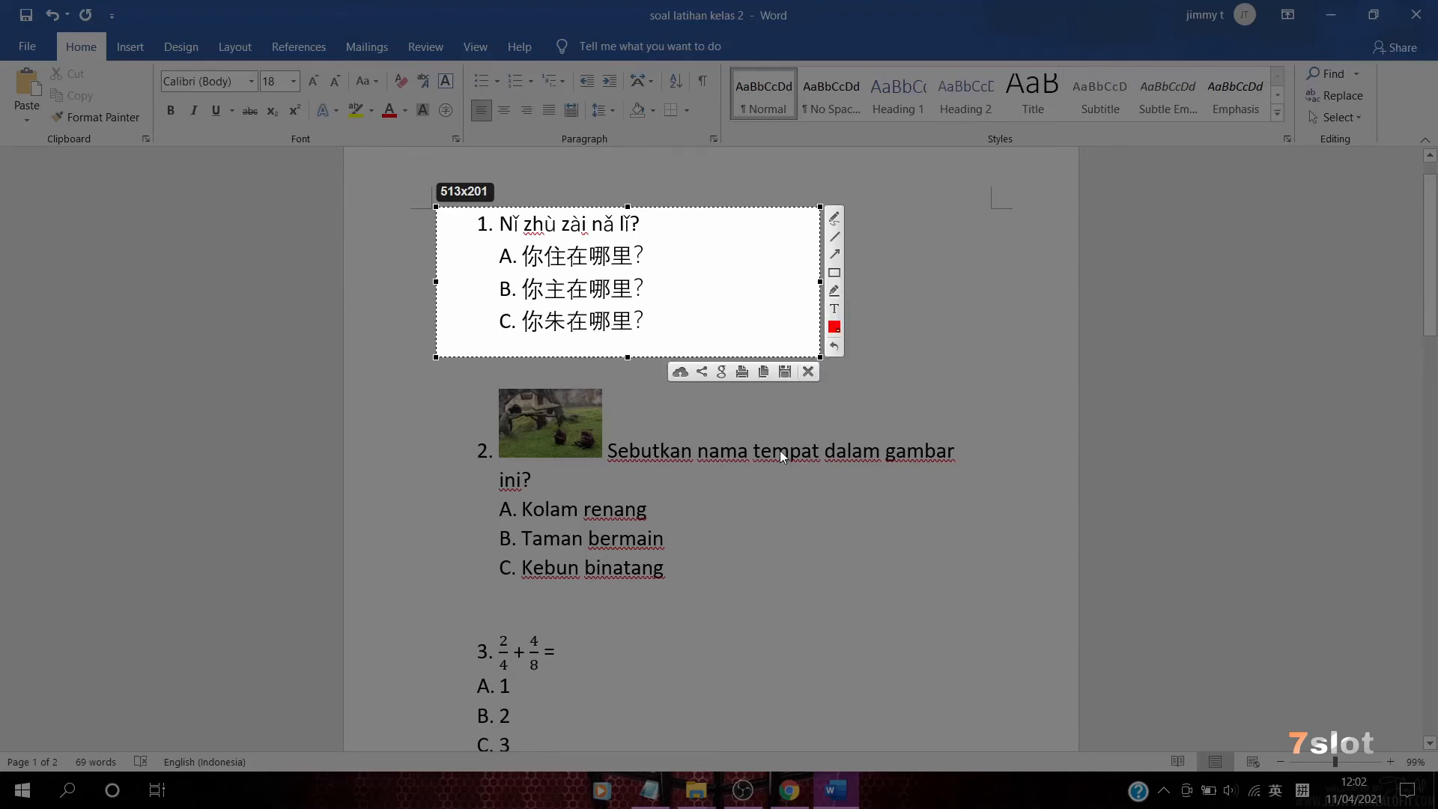
Save the question 1 capture as a PNG named Screenshot_26 on the D: drive
click(784, 373)
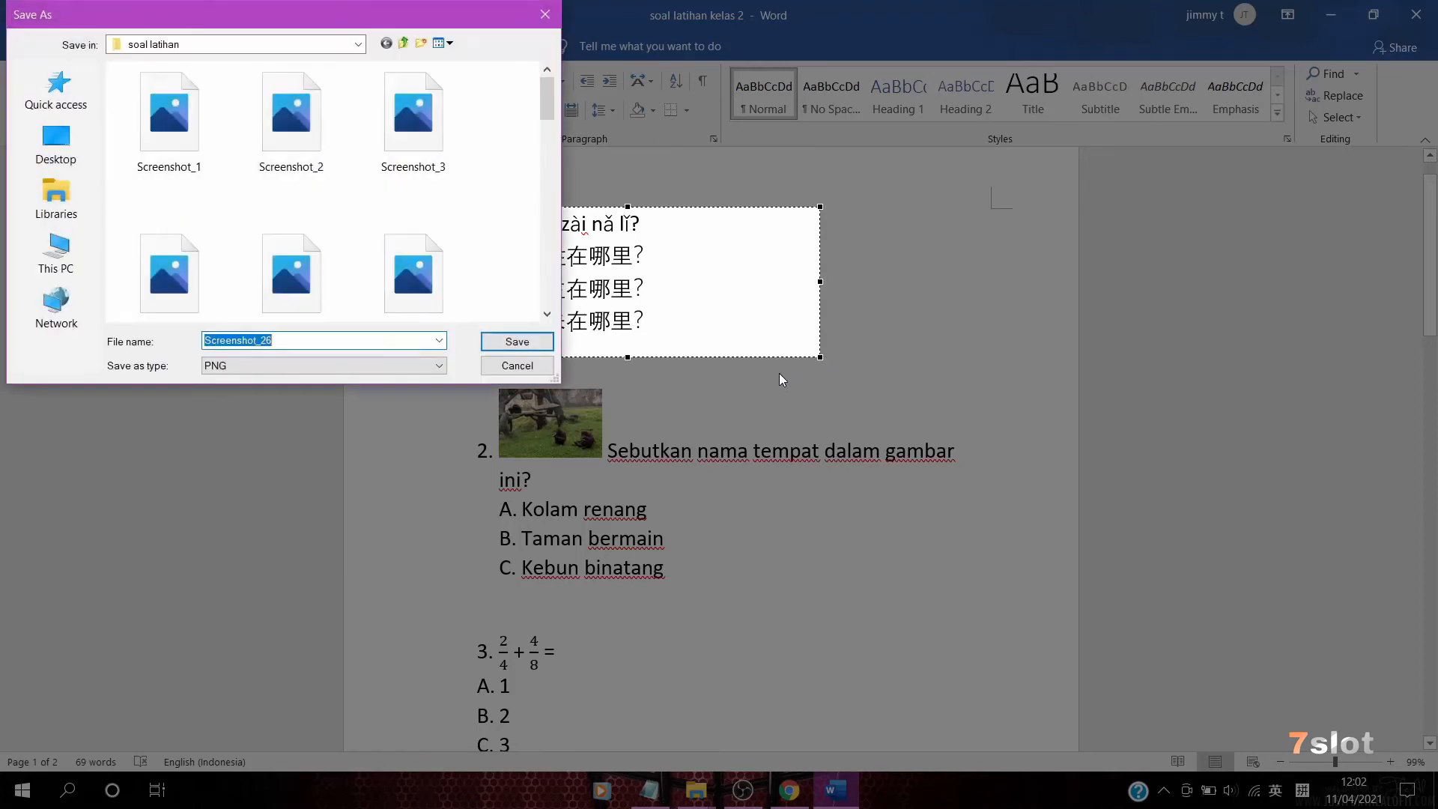
scroll(303, 260, down, 5)
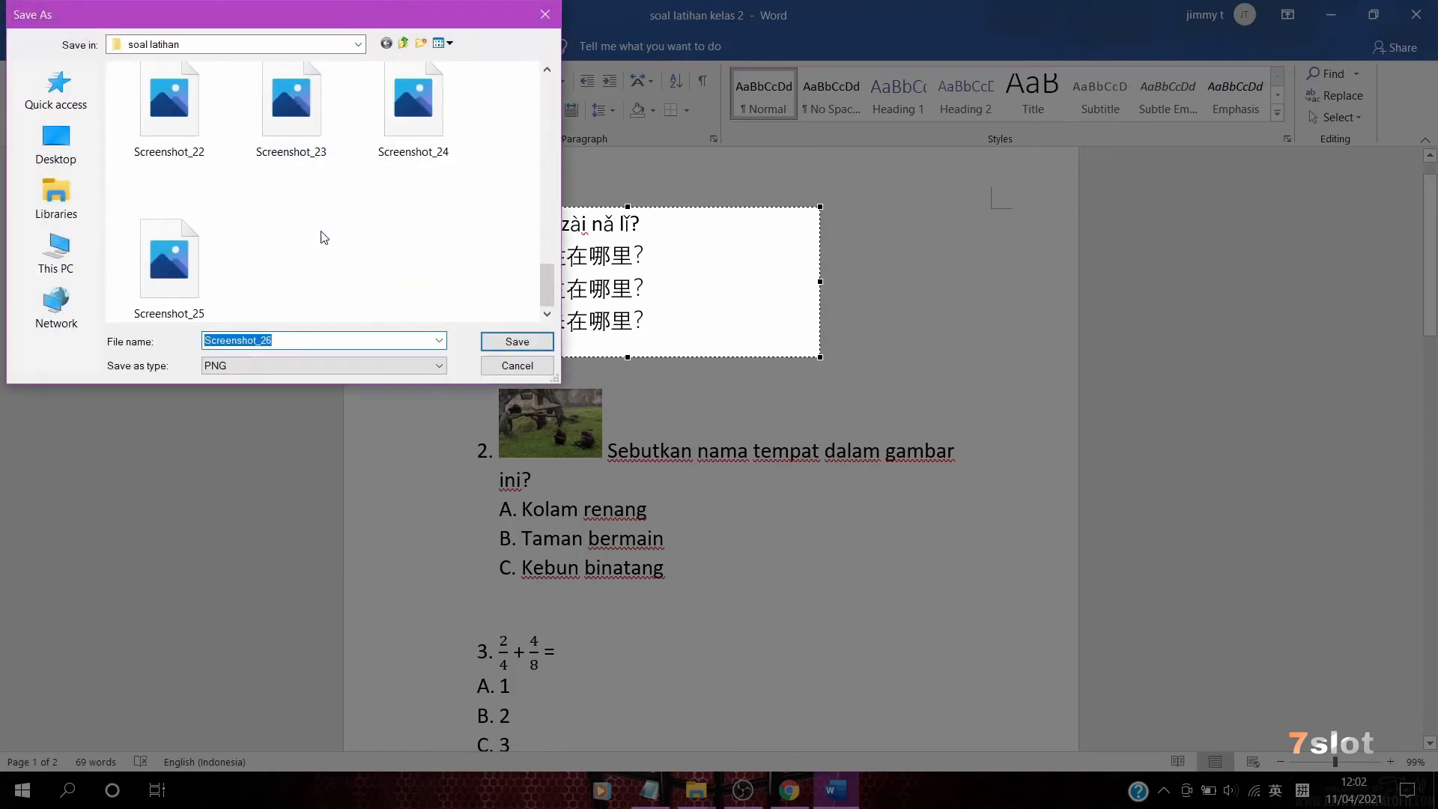
click(57, 144)
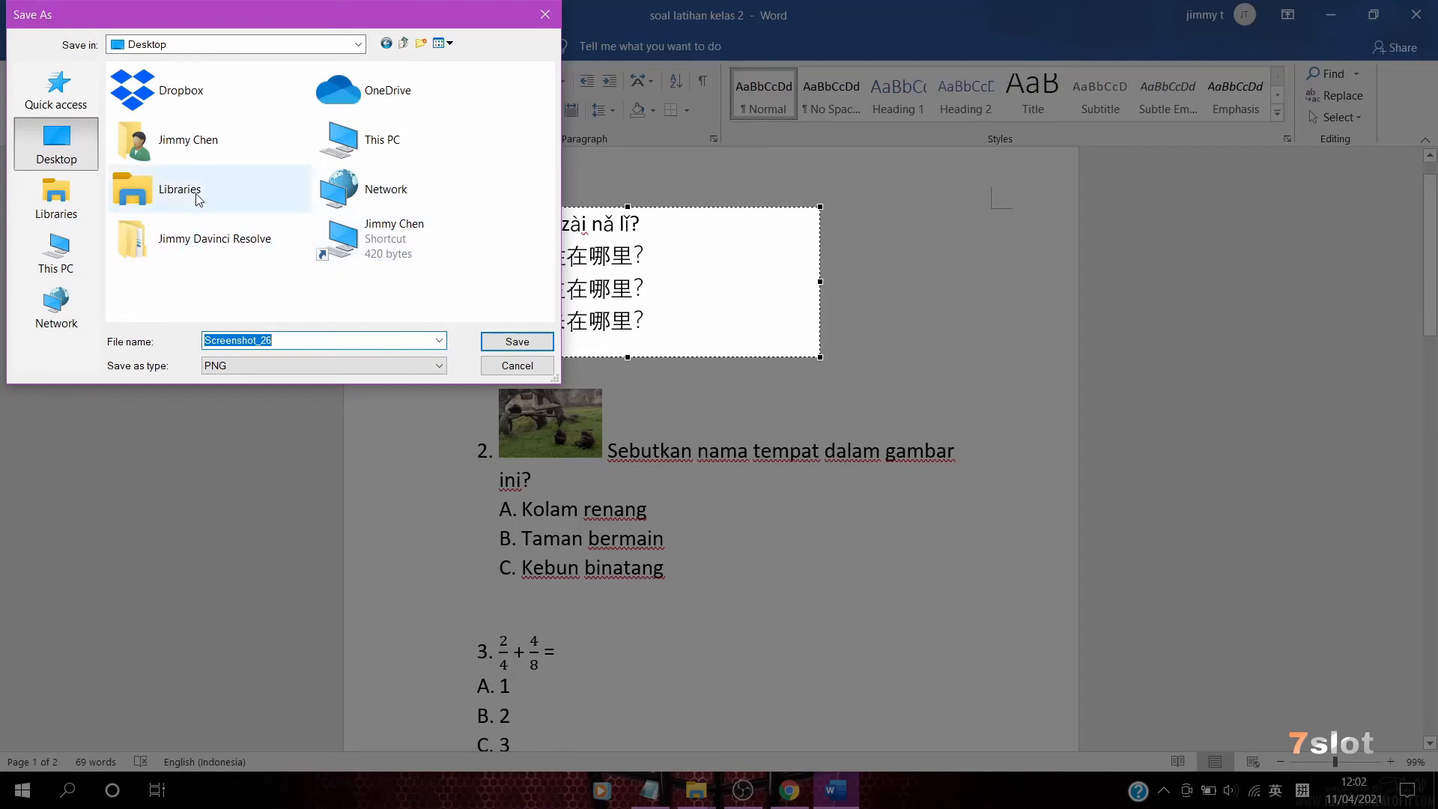
click(73, 264)
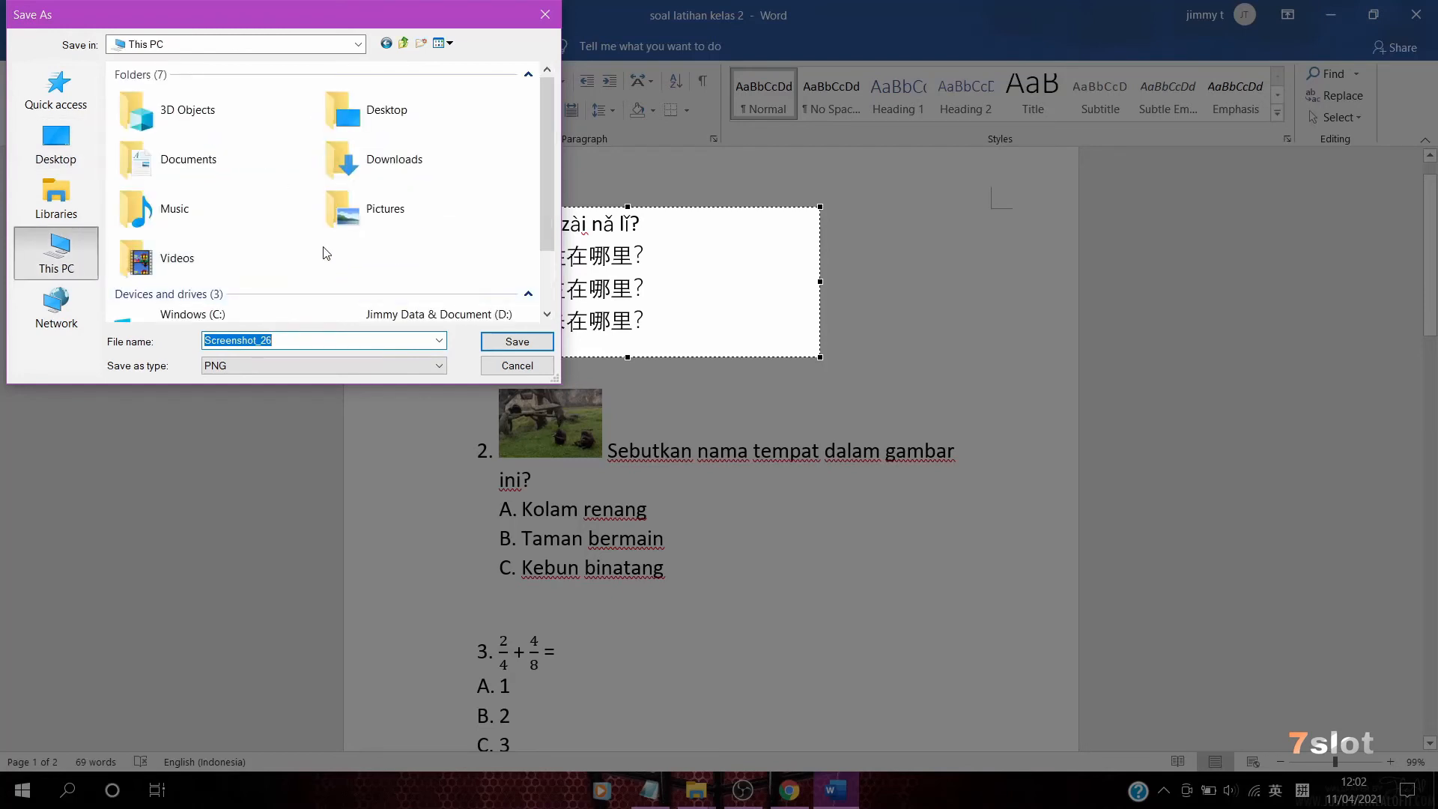
scroll(187, 174, down, 1)
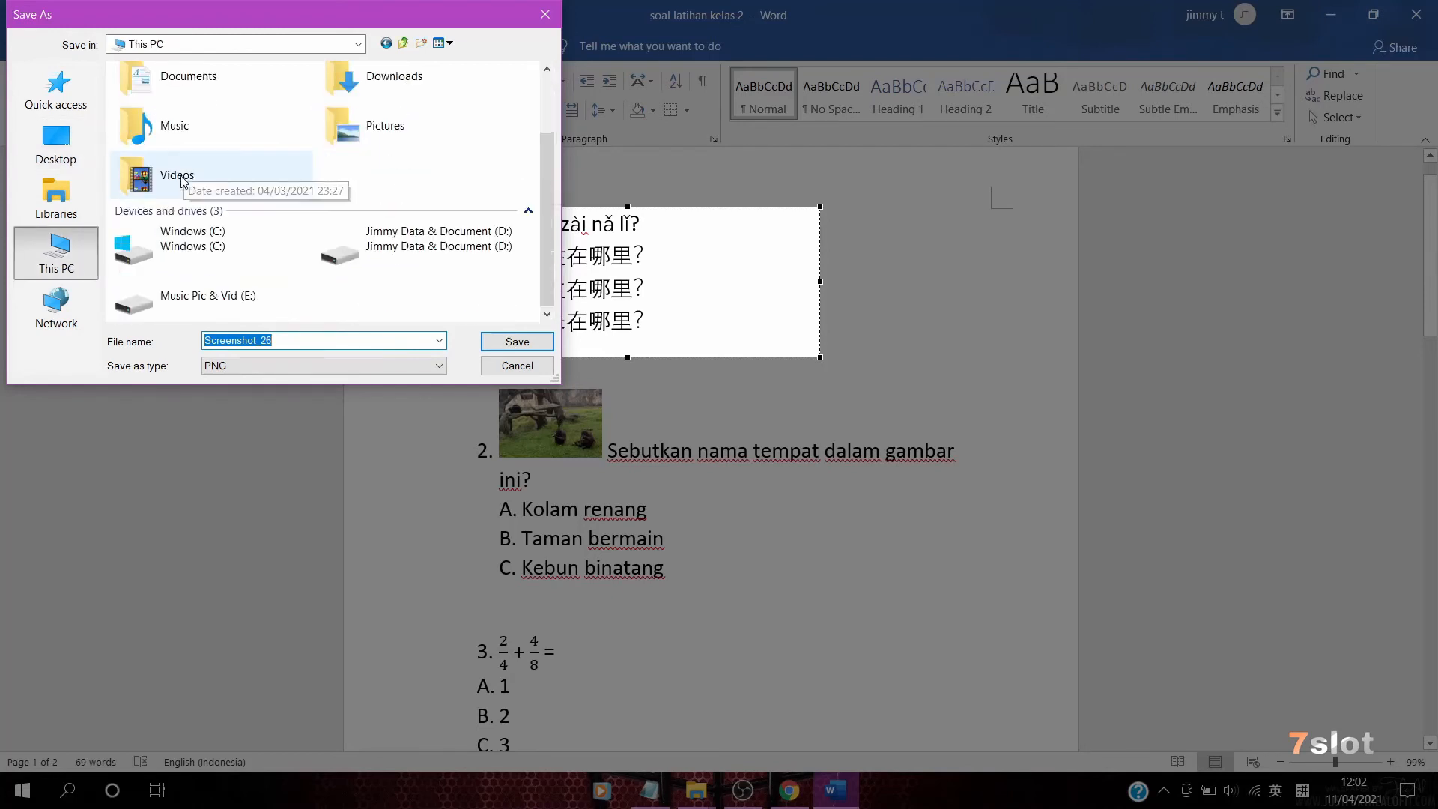
double_click(452, 271)
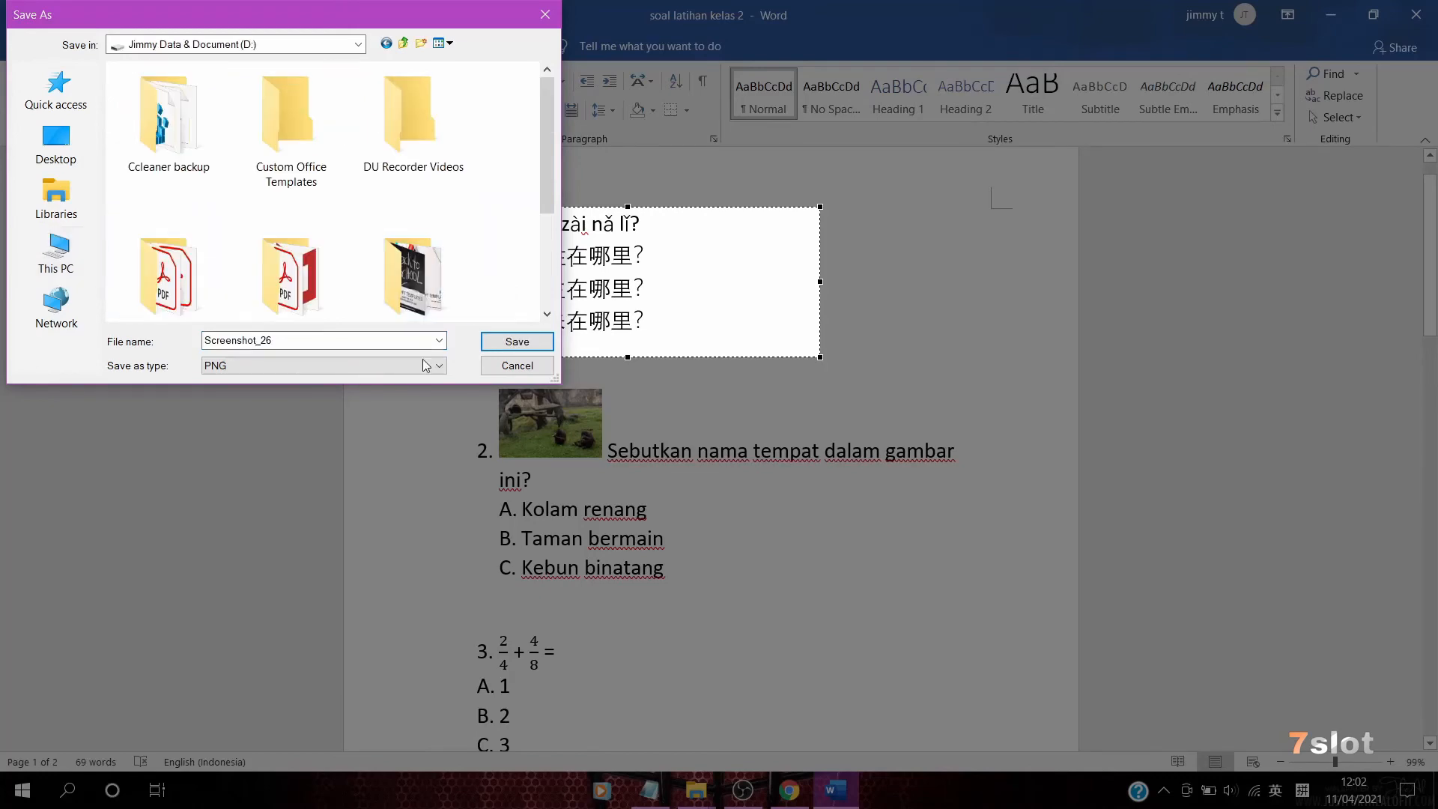
scroll(449, 285, down, 3)
click(528, 343)
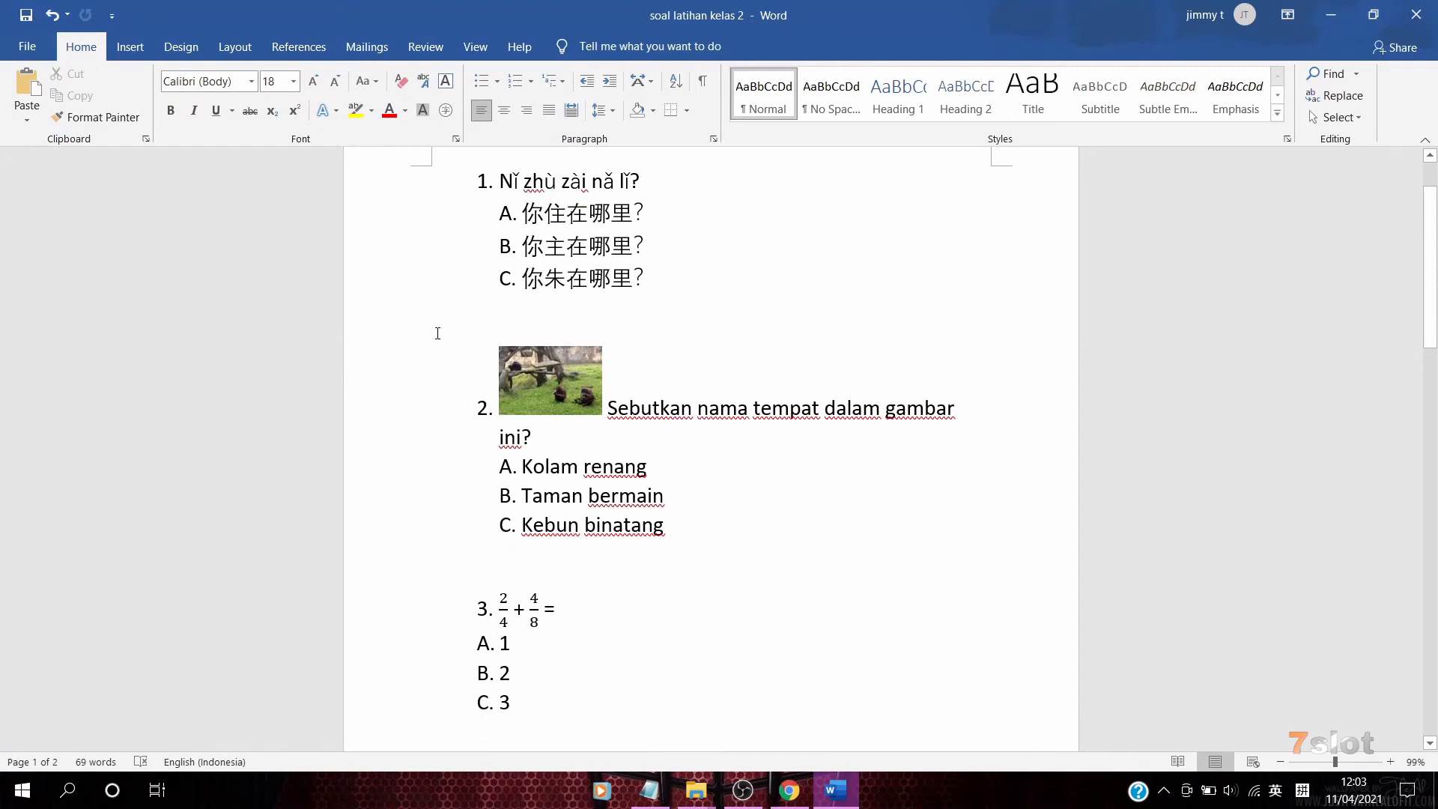
Capture question 2 with its picture and options, about 748 x 313 pixels, and save it as PNG Screenshot_2 on the D: drive
key(Print)
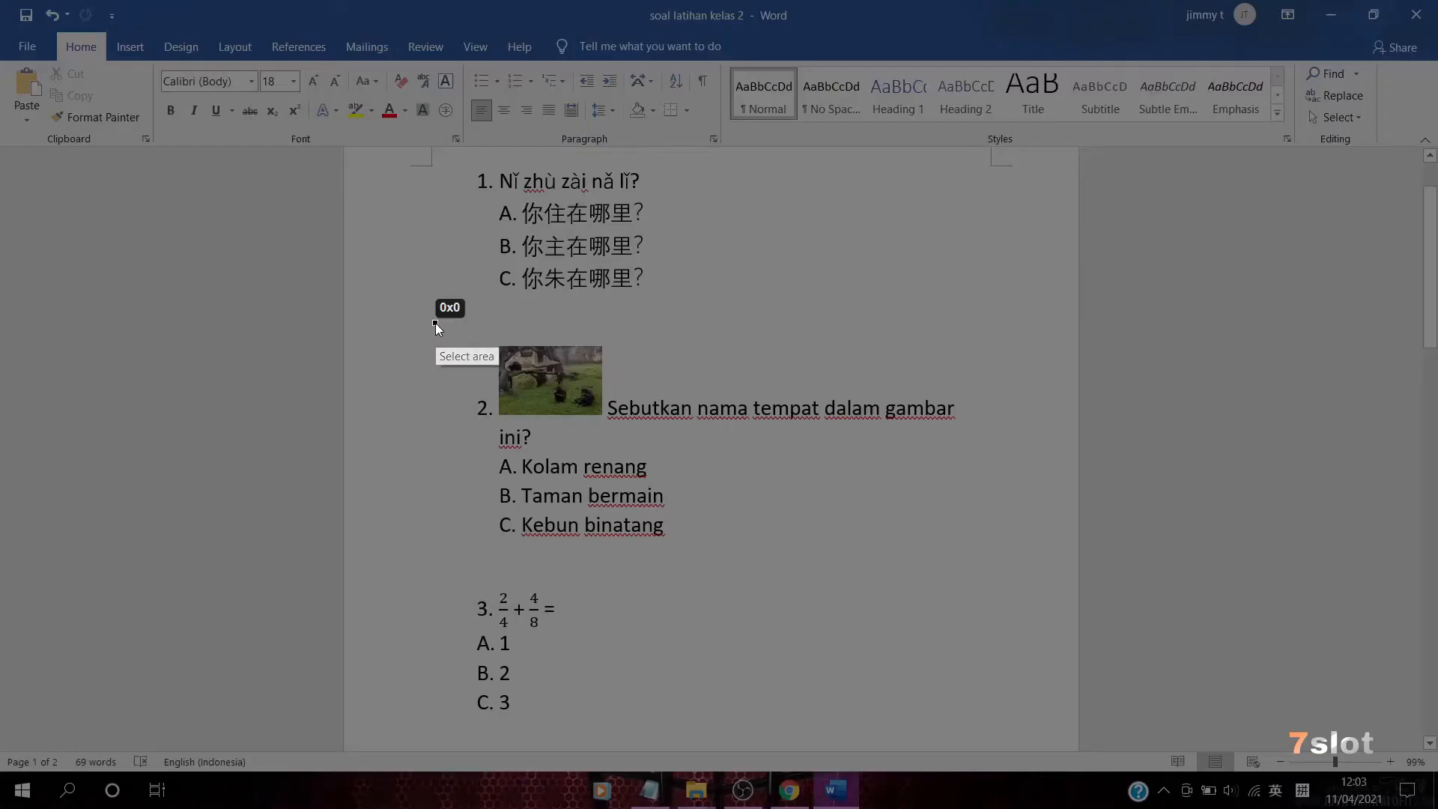
drag(434, 322, 997, 557)
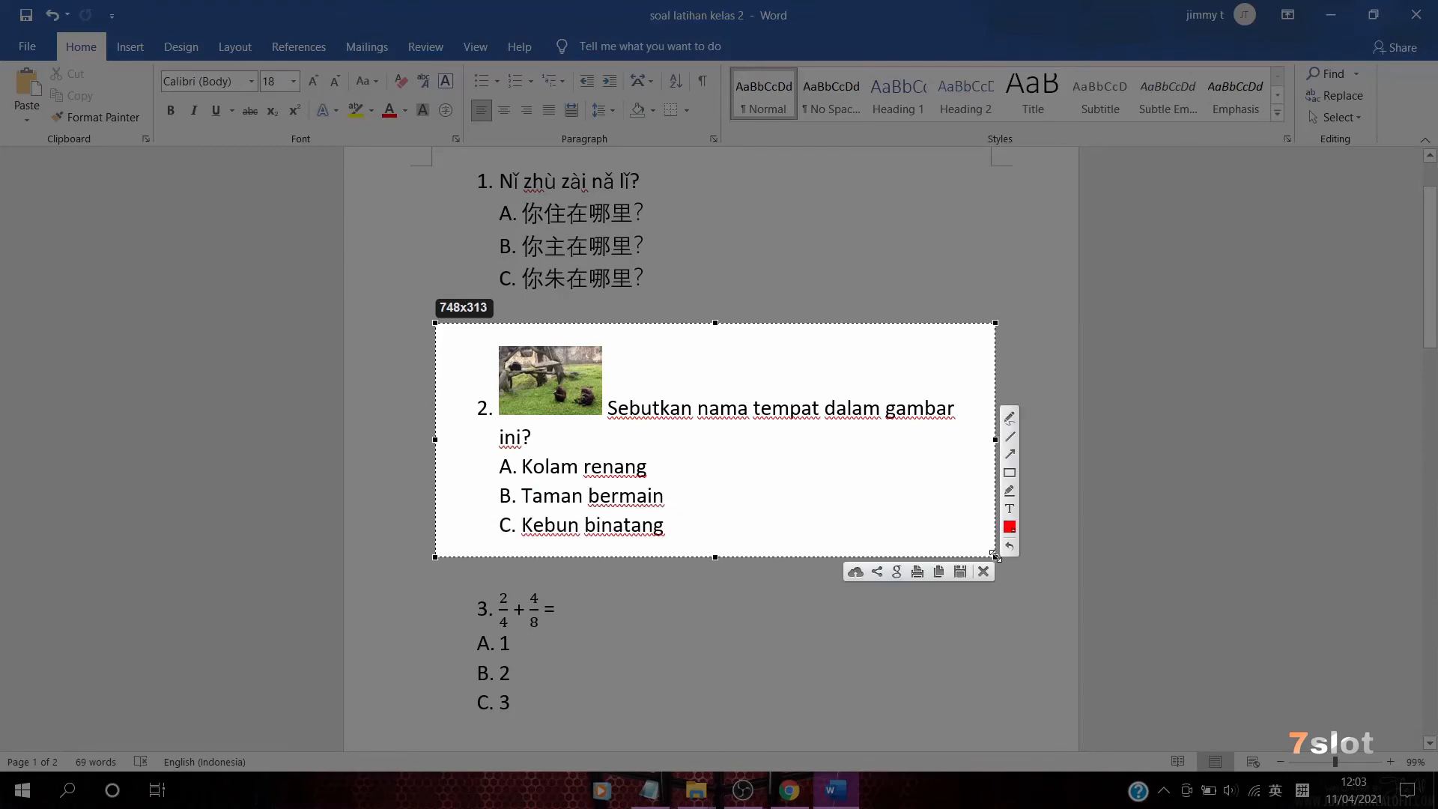
click(959, 572)
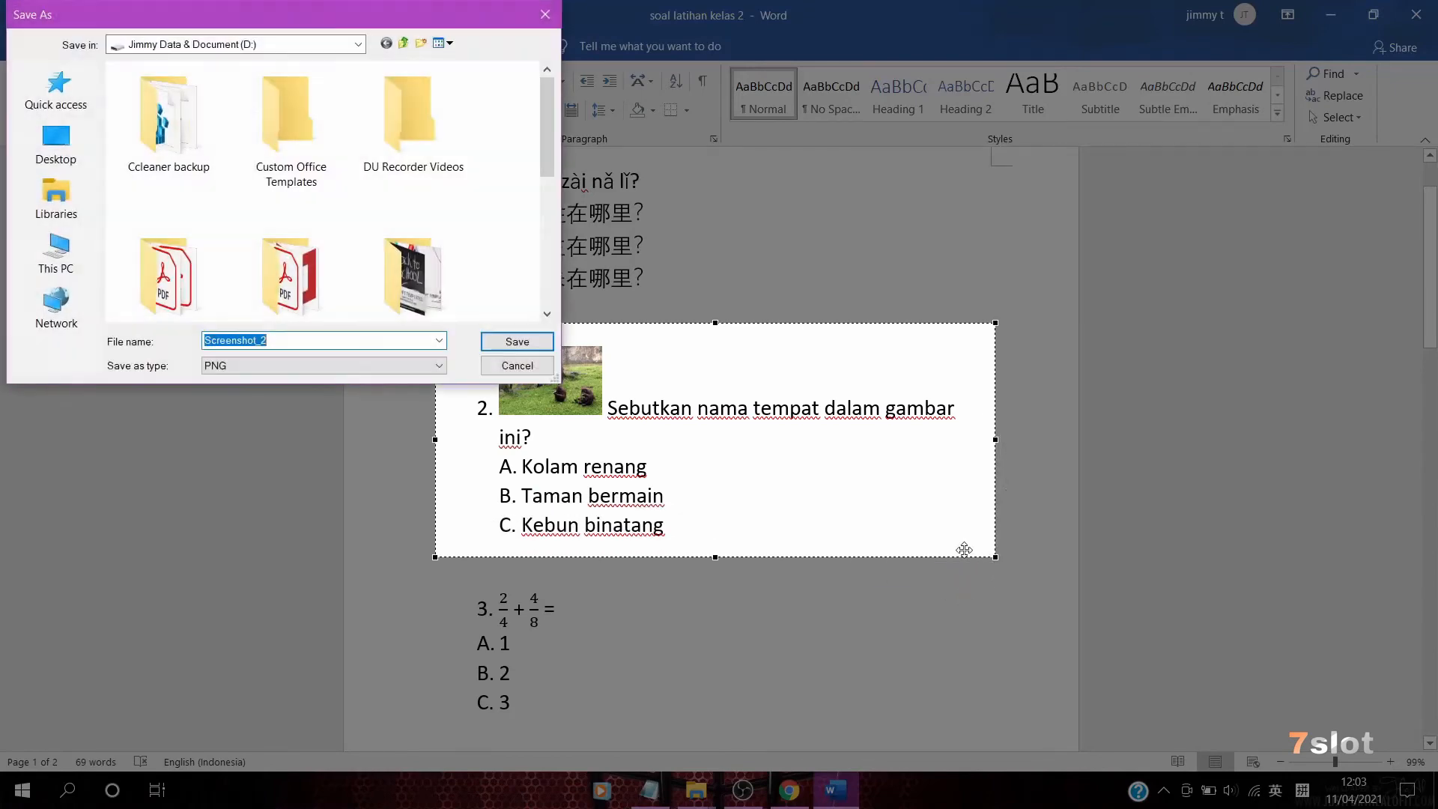
click(498, 337)
Capture question 3 with its fraction sum and options, about 559 x 232 pixels, and save it as PNG Screenshot_3 on the D: drive
scroll(524, 423, down, 3)
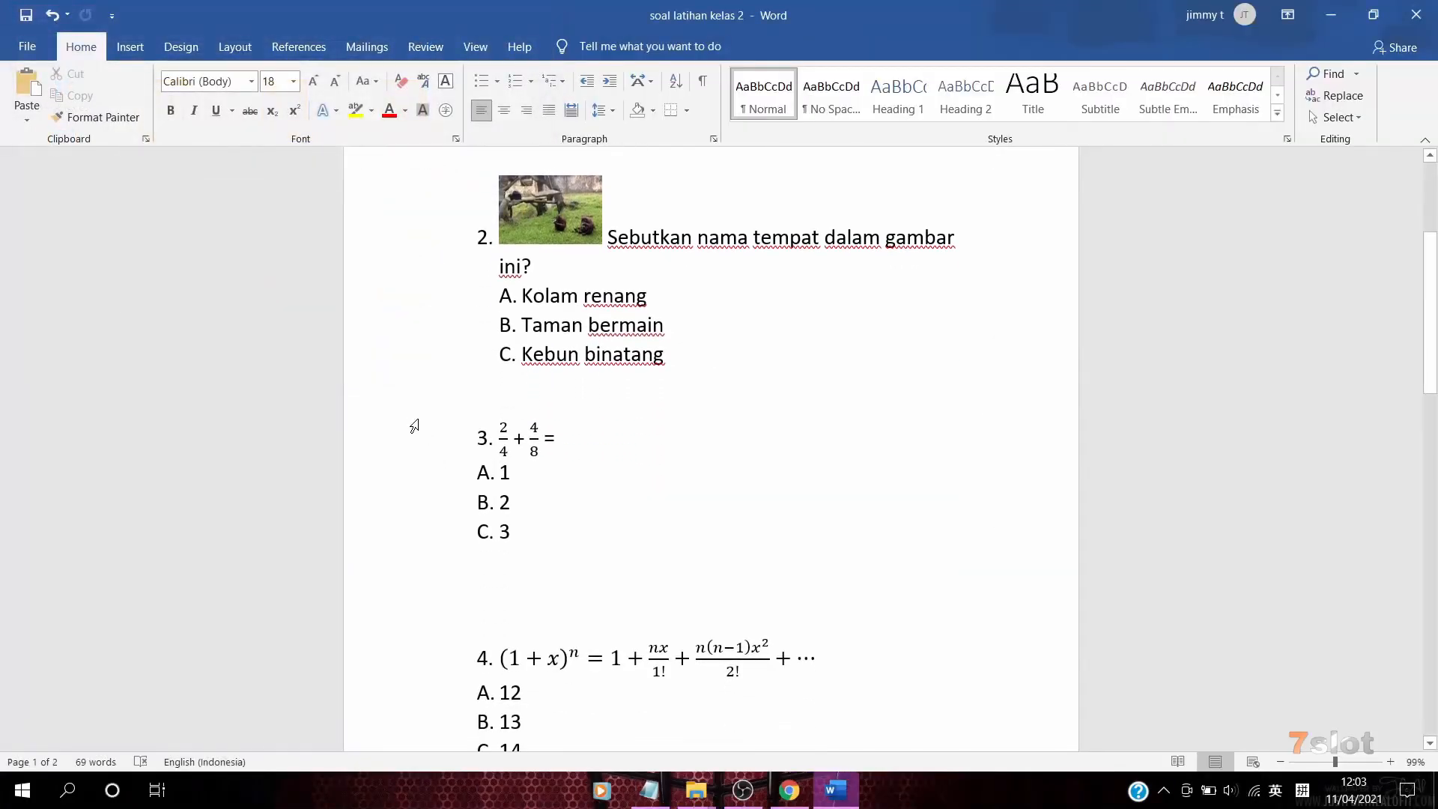
key(Print)
drag(420, 394, 839, 568)
click(805, 584)
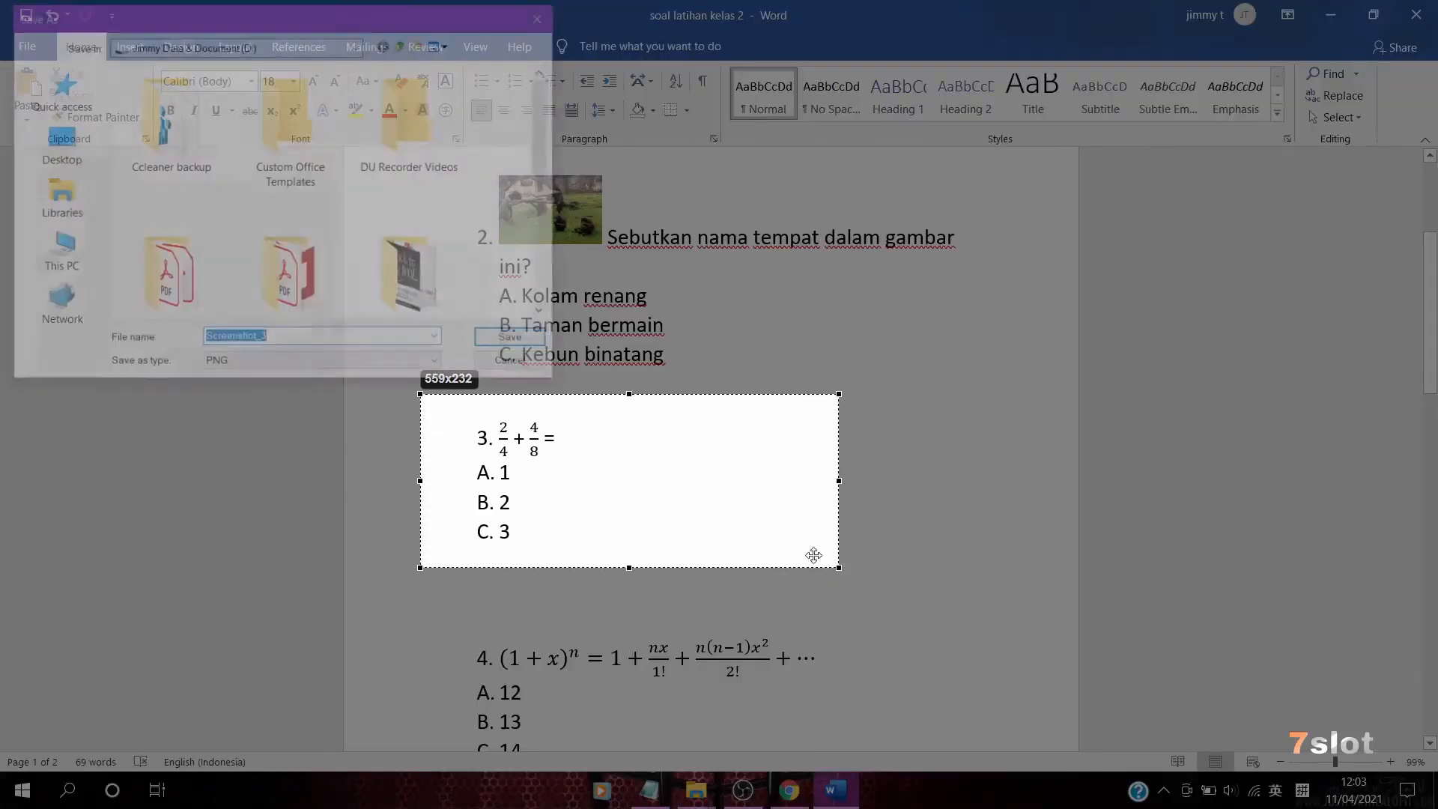
click(518, 348)
Capture question 4 with its series formula and options, about 578 x 204 pixels, and save it as PNG Screenshot_4 on the D: drive
scroll(417, 424, down, 3)
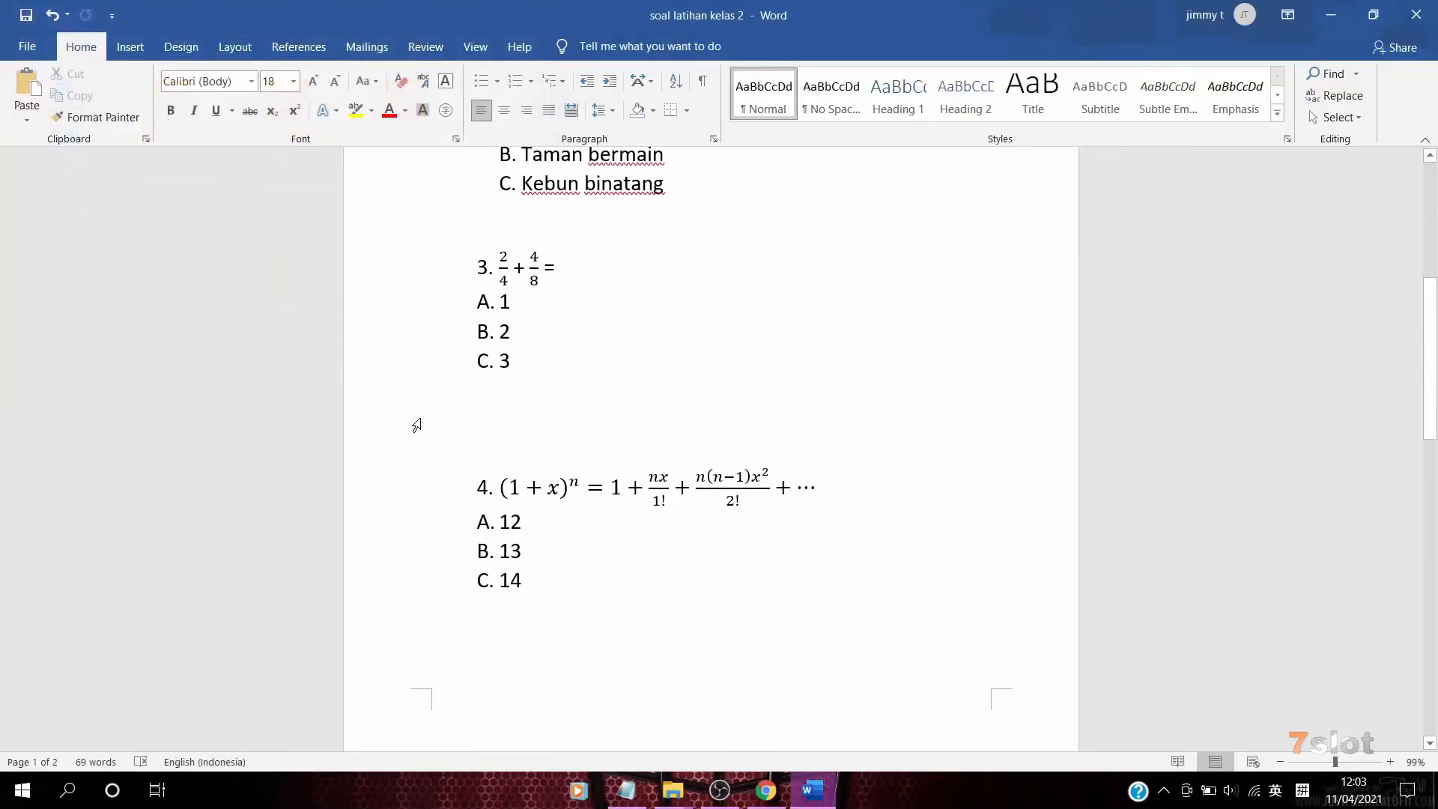
key(Print)
drag(442, 447, 874, 599)
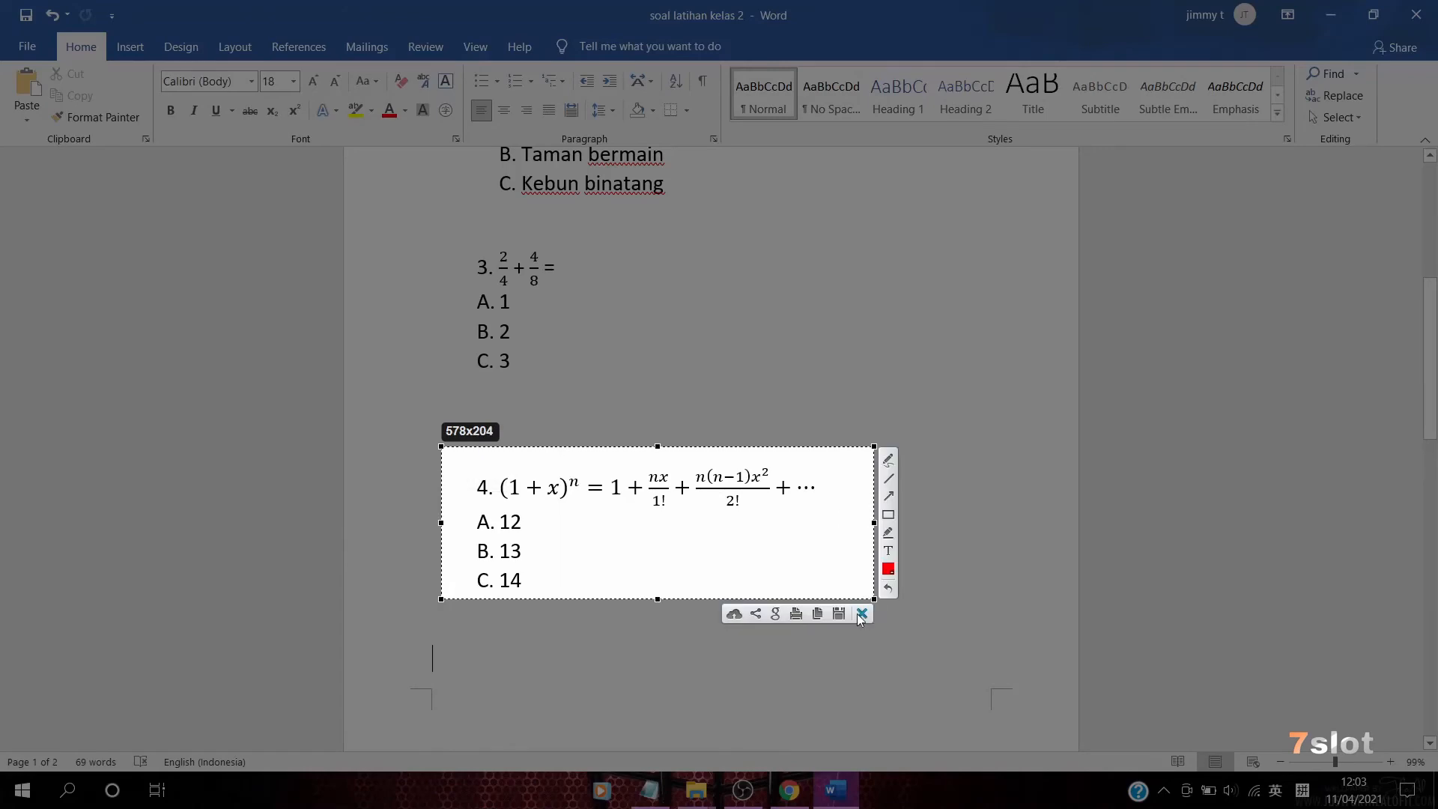
click(837, 613)
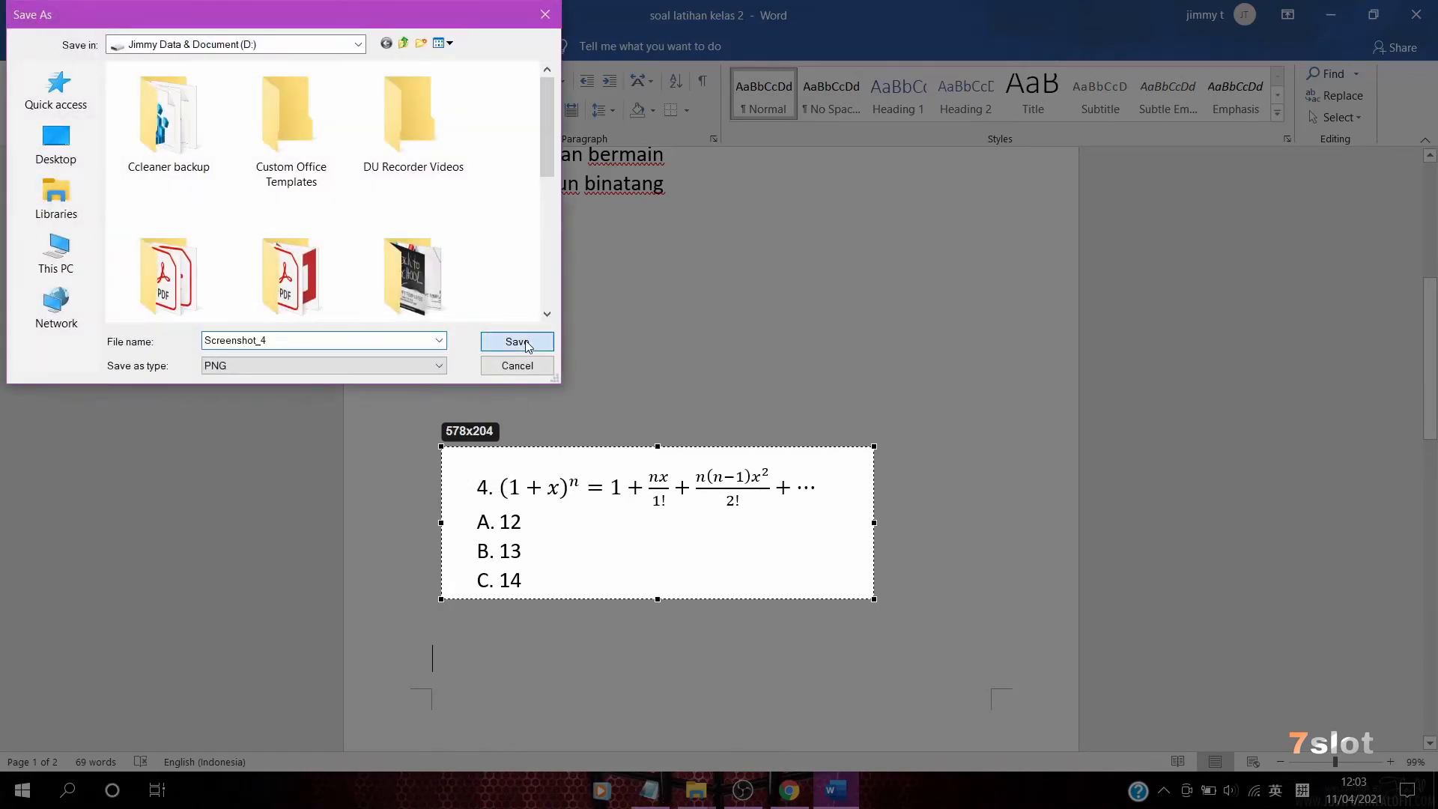
click(518, 341)
Look over the questions once more, then close the Word document "soal latihan kelas 2" with its changes saved
scroll(1057, 578, down, 5)
scroll(1006, 516, up, 8)
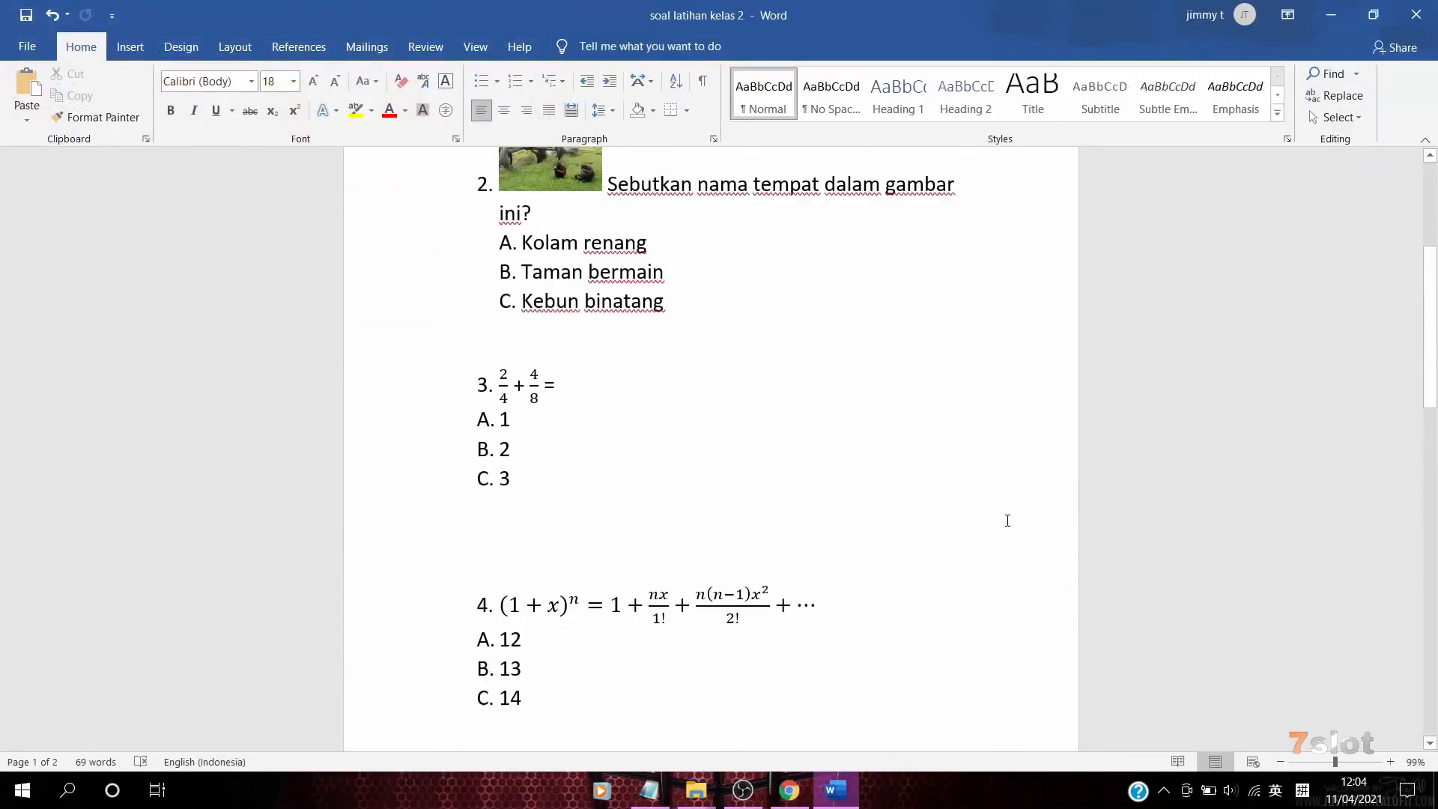
scroll(599, 367, up, 5)
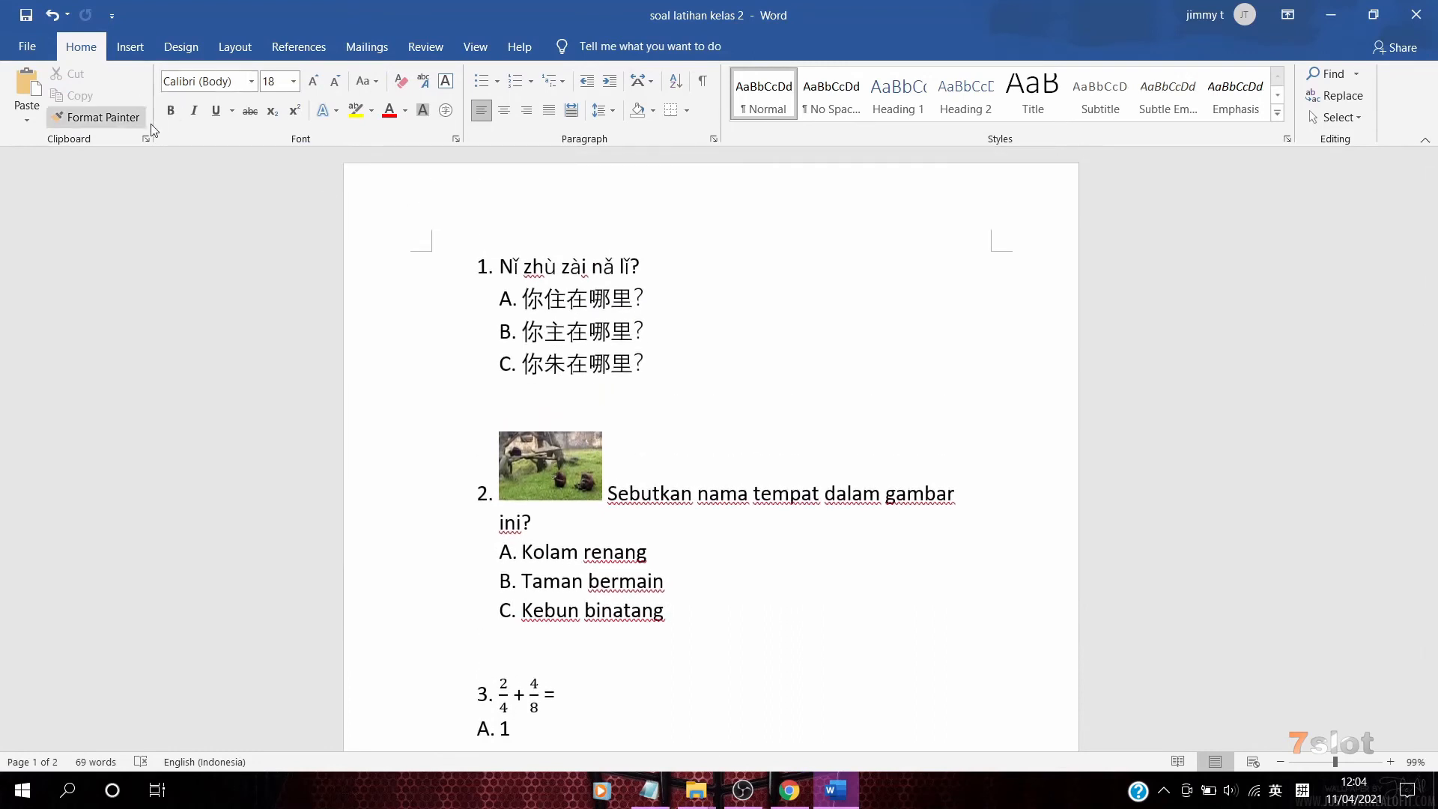
click(1418, 23)
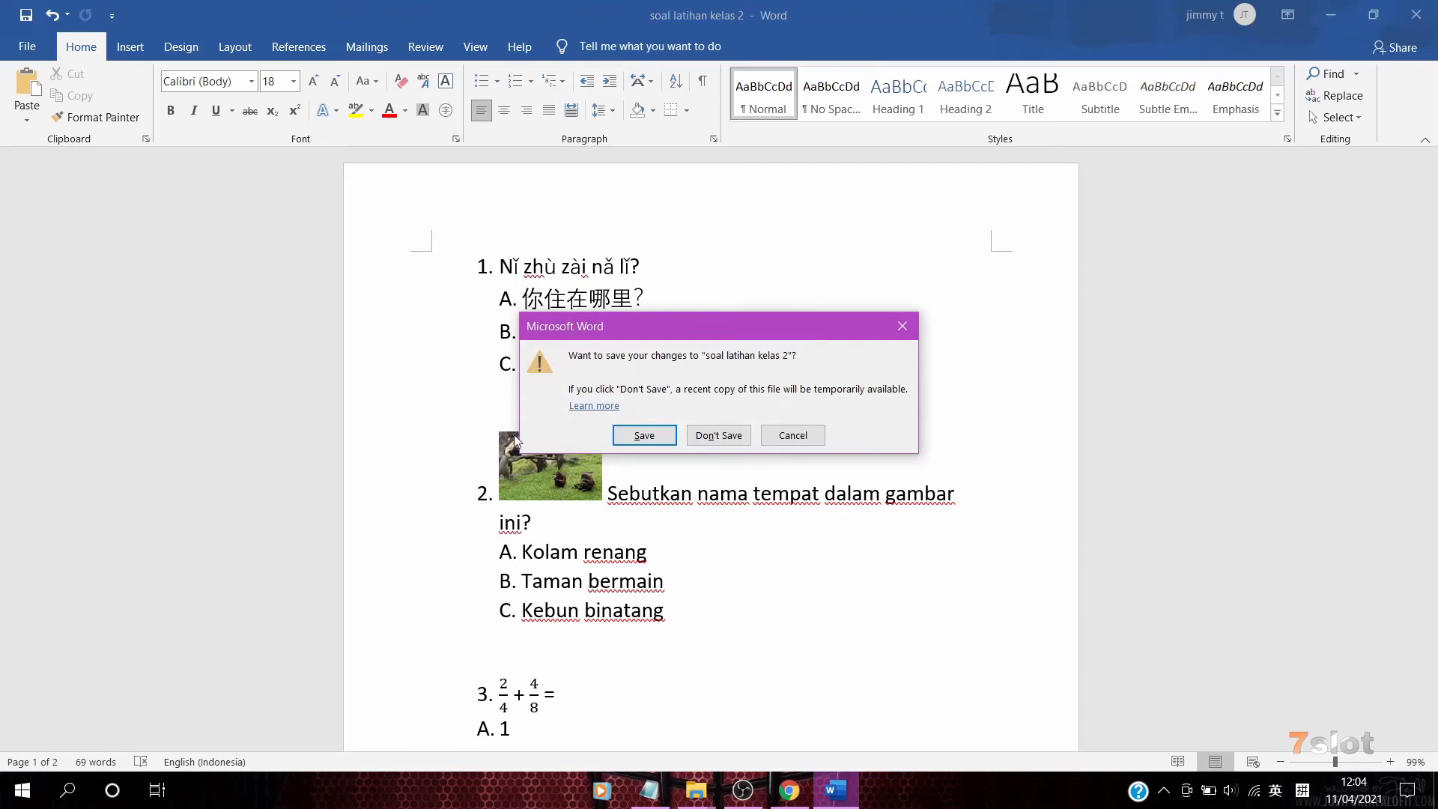
click(642, 438)
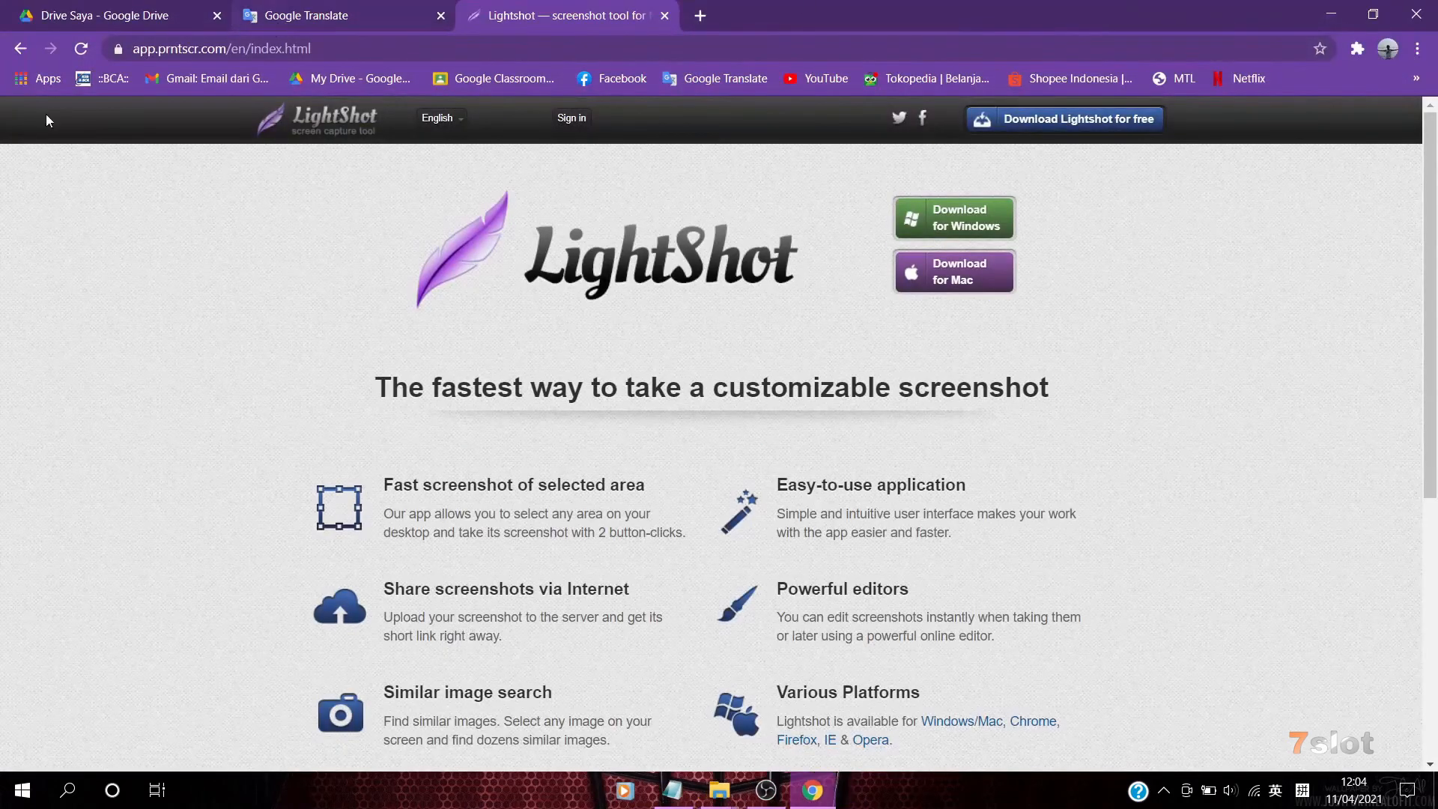
Switch to Google Drive in the browser and create a new blank Google form in Drive Saya
click(120, 12)
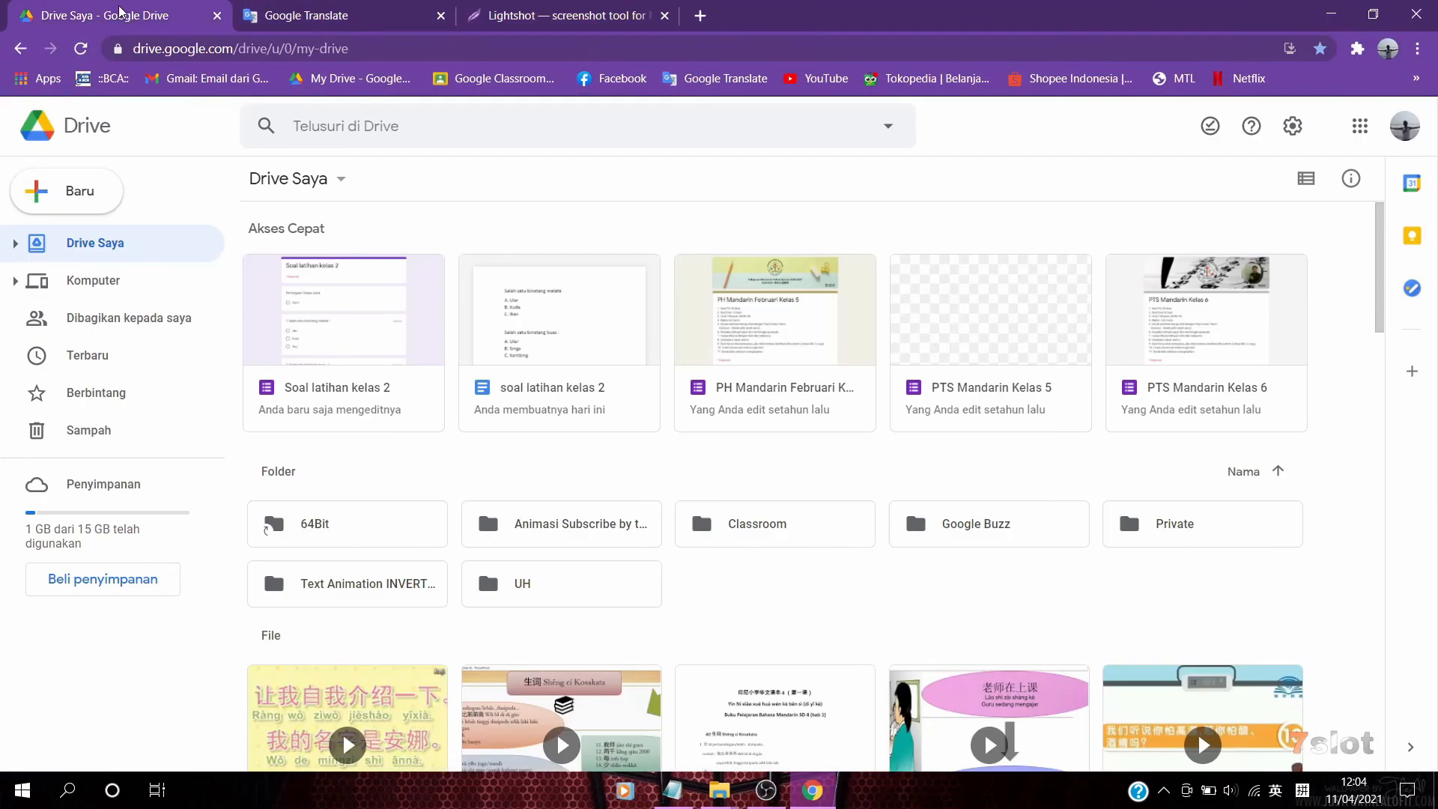
click(343, 184)
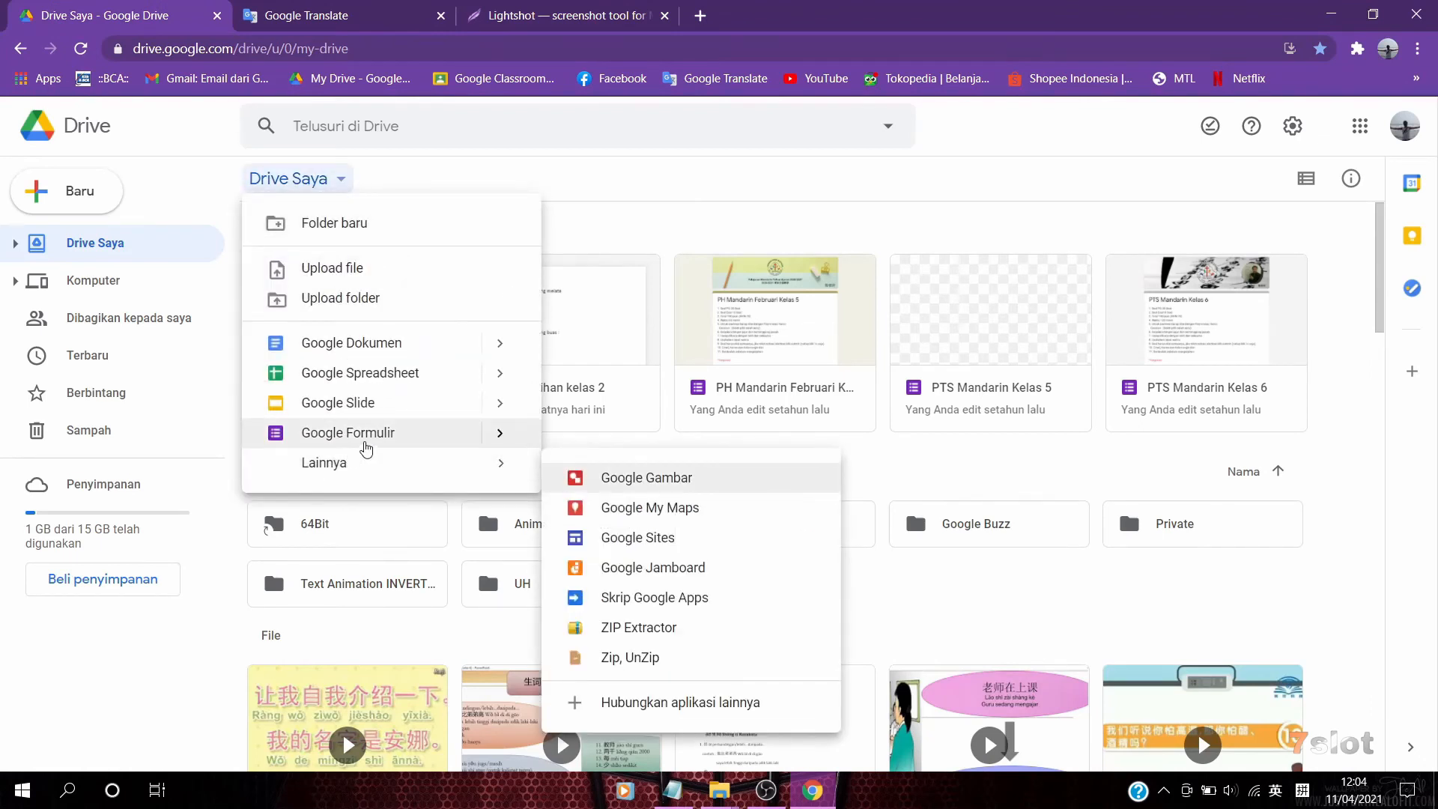
click(380, 438)
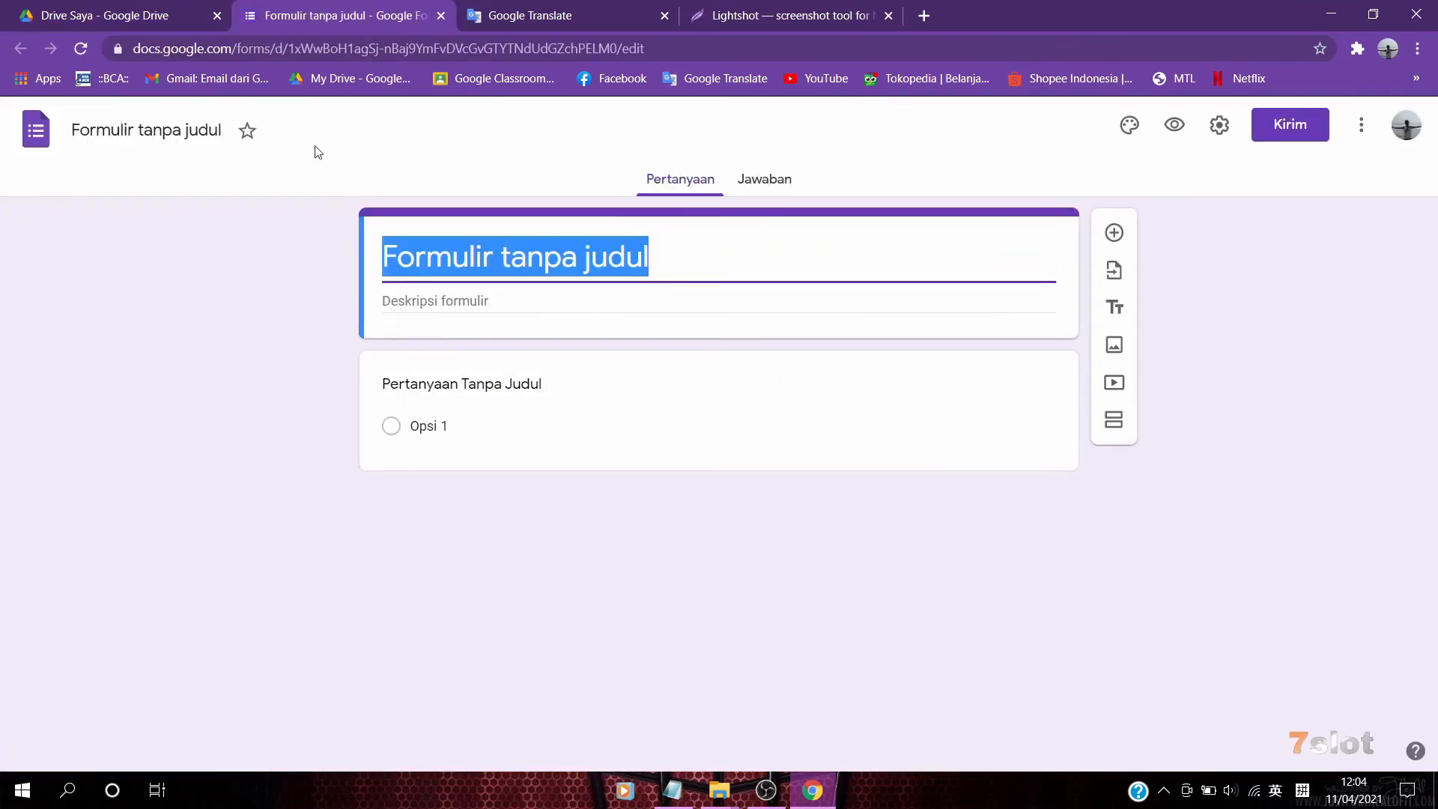
Title the form "Soal latihan kelas 4" and give the form file the same name
text(Soal l)
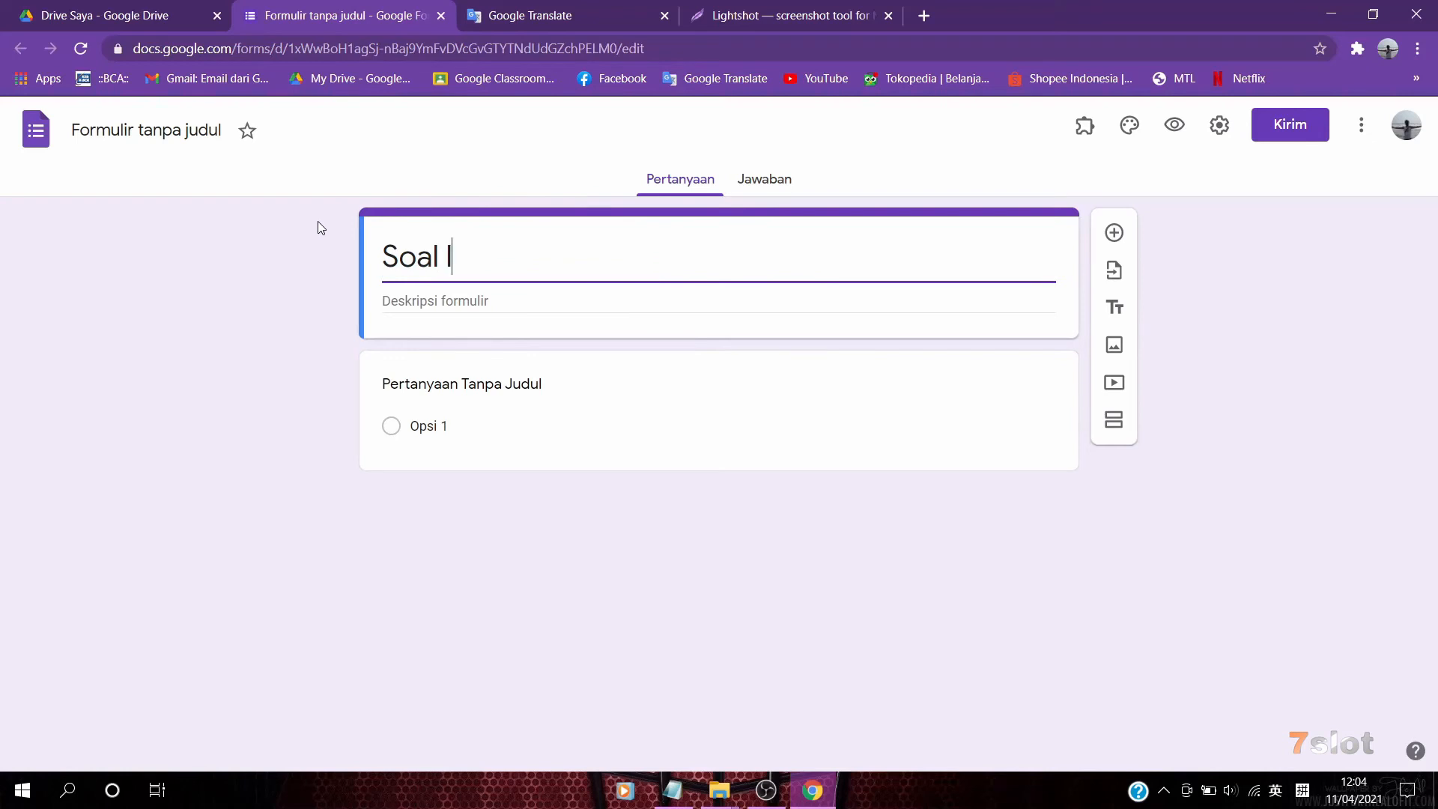
text(atihan kelas 4)
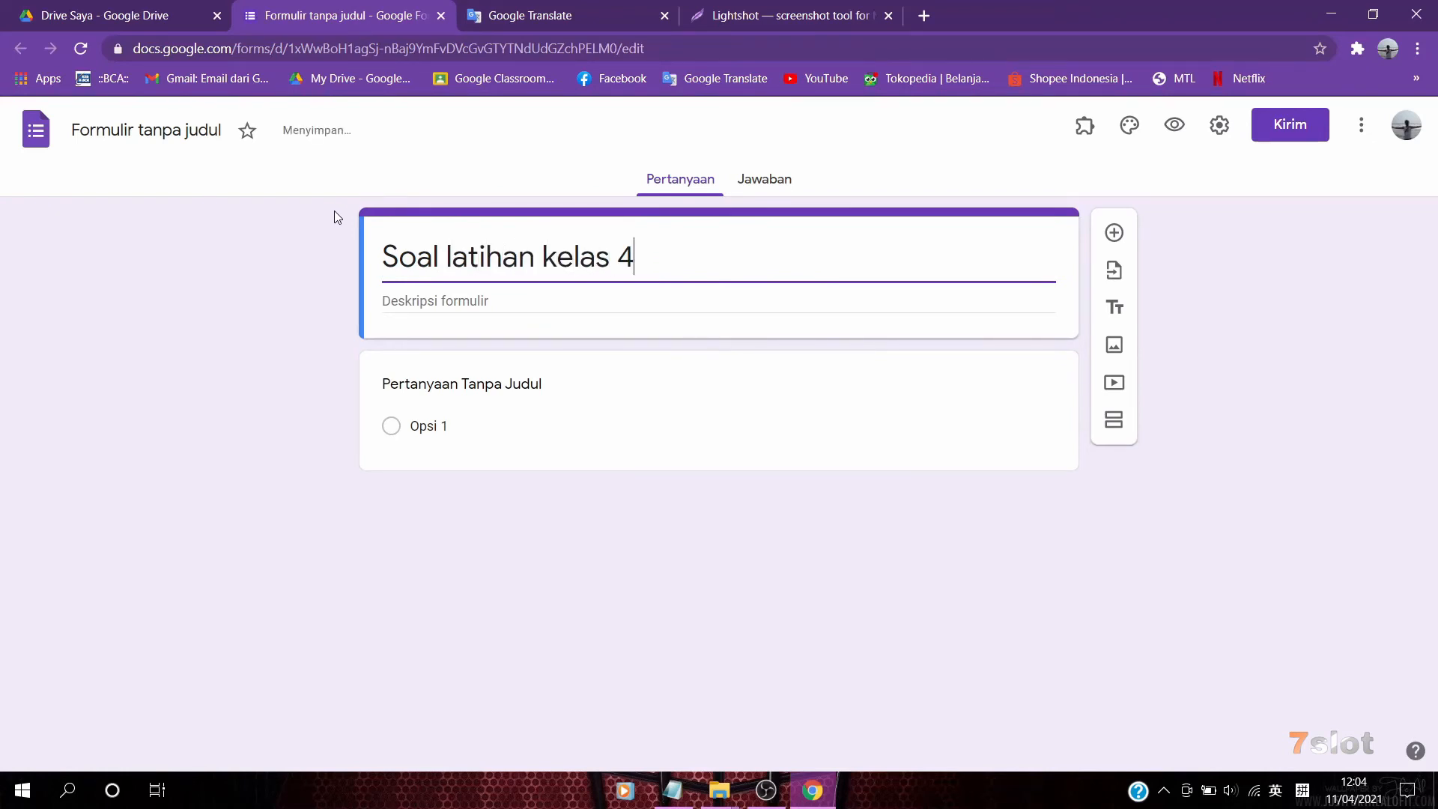
click(1242, 323)
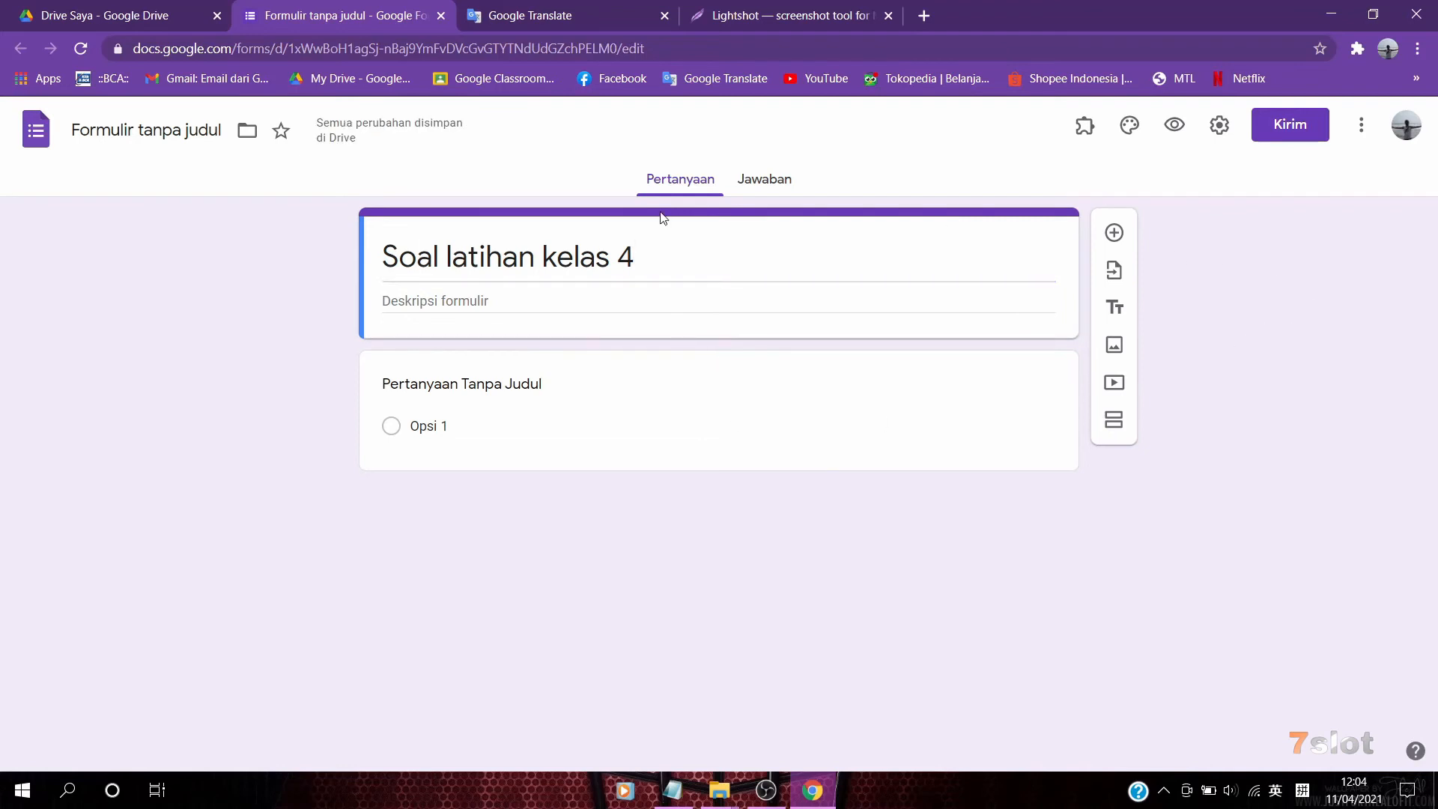
click(150, 128)
click(159, 242)
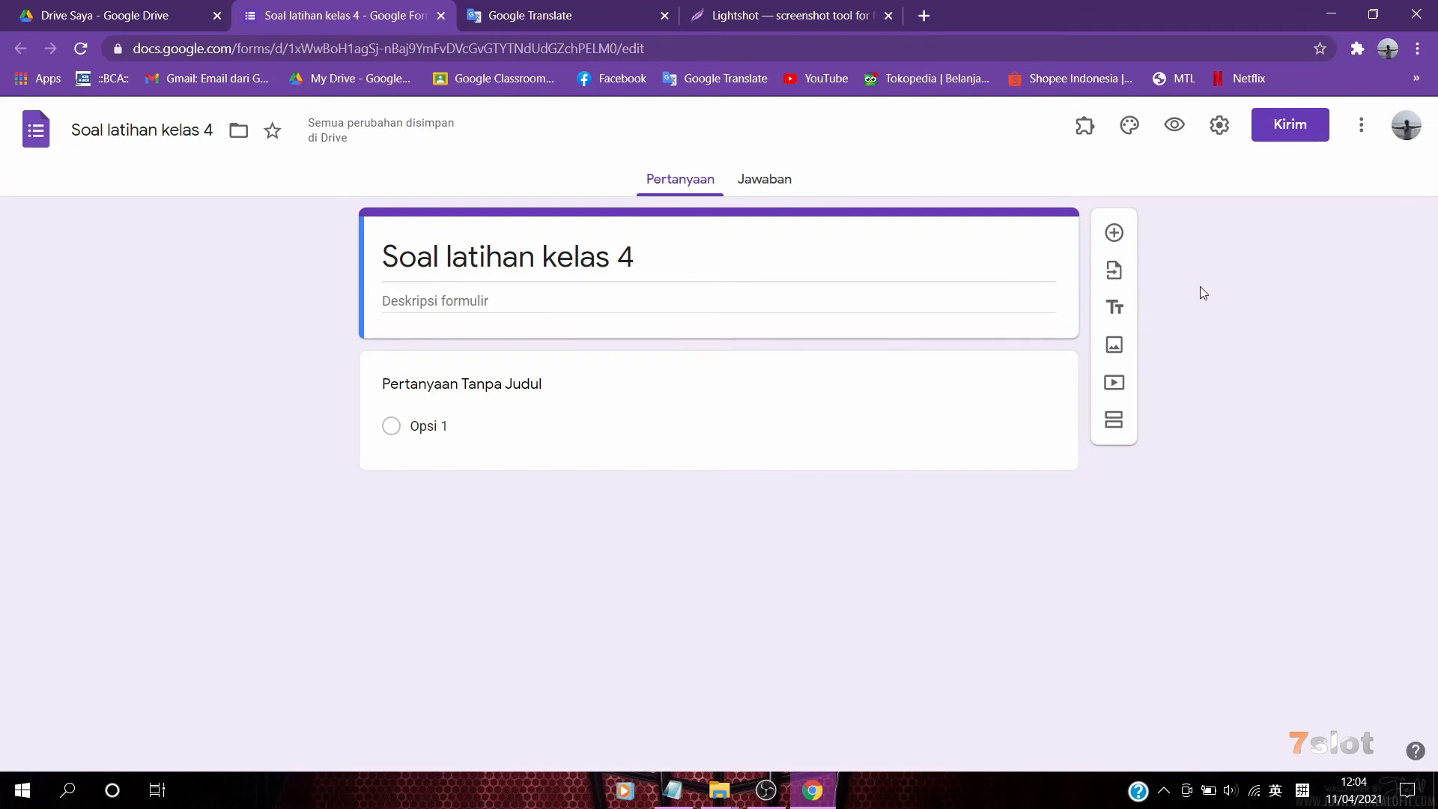
Limit the form to one response per person, turn it into a quiz with grades released immediately, and save the settings
click(1221, 127)
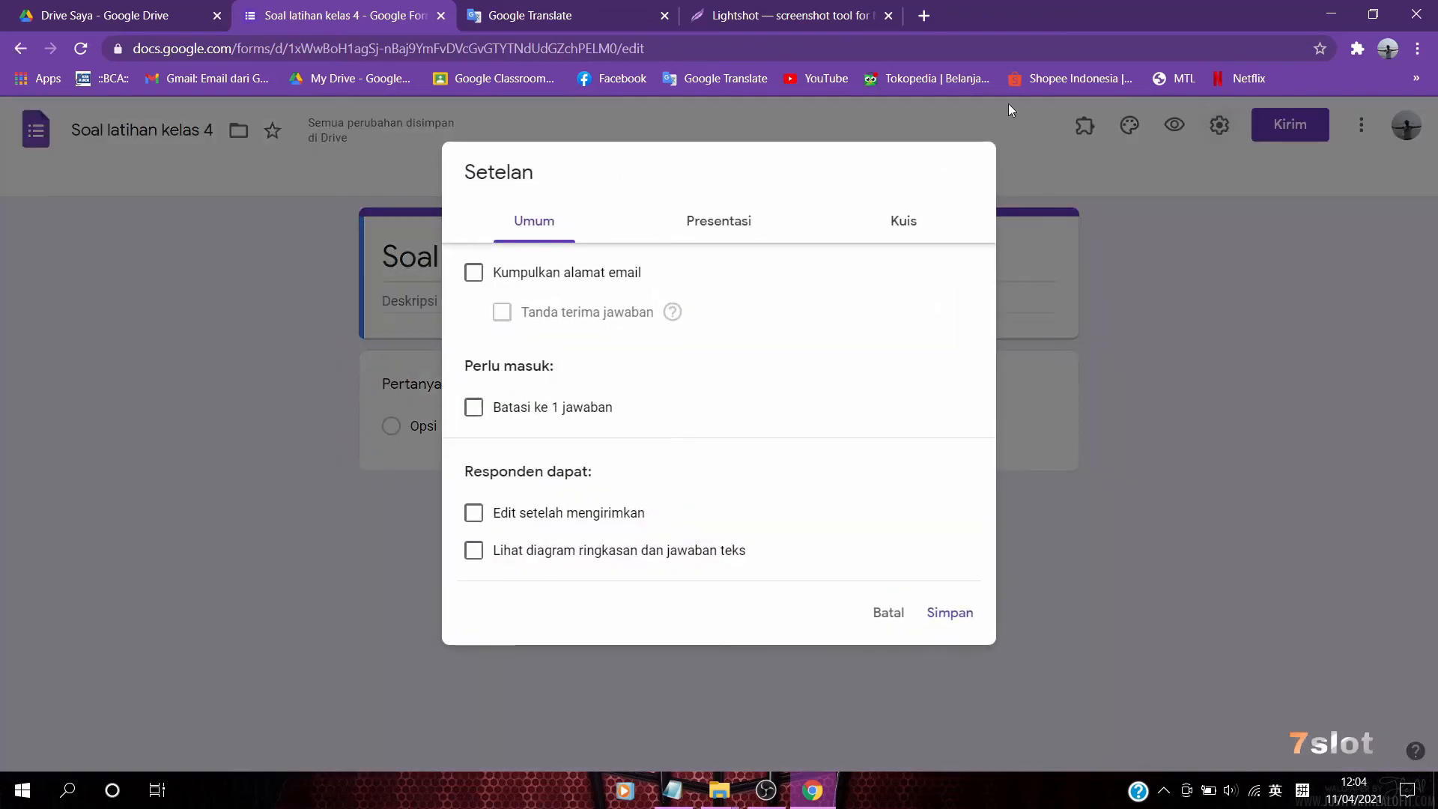
click(474, 408)
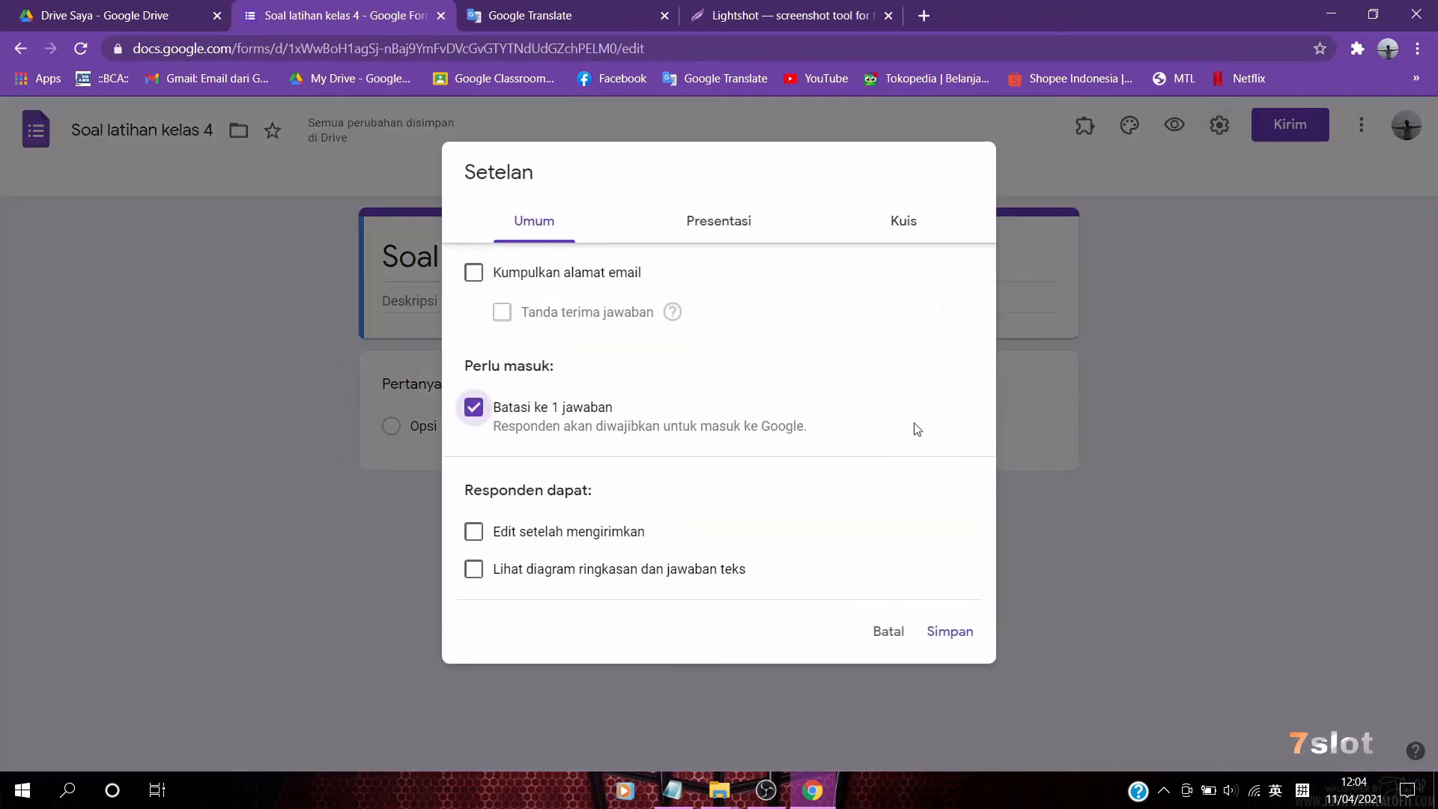
click(717, 223)
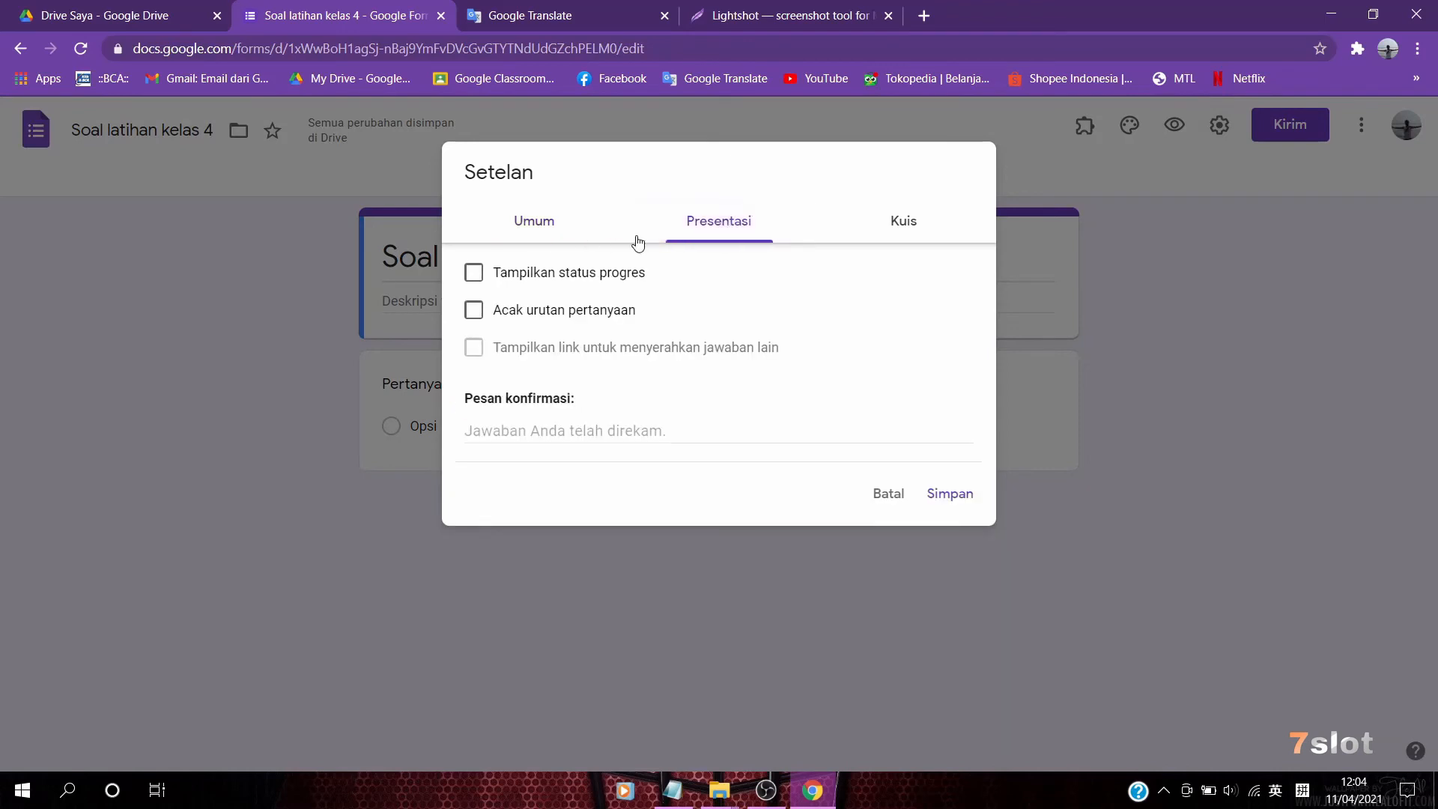
click(888, 232)
click(483, 271)
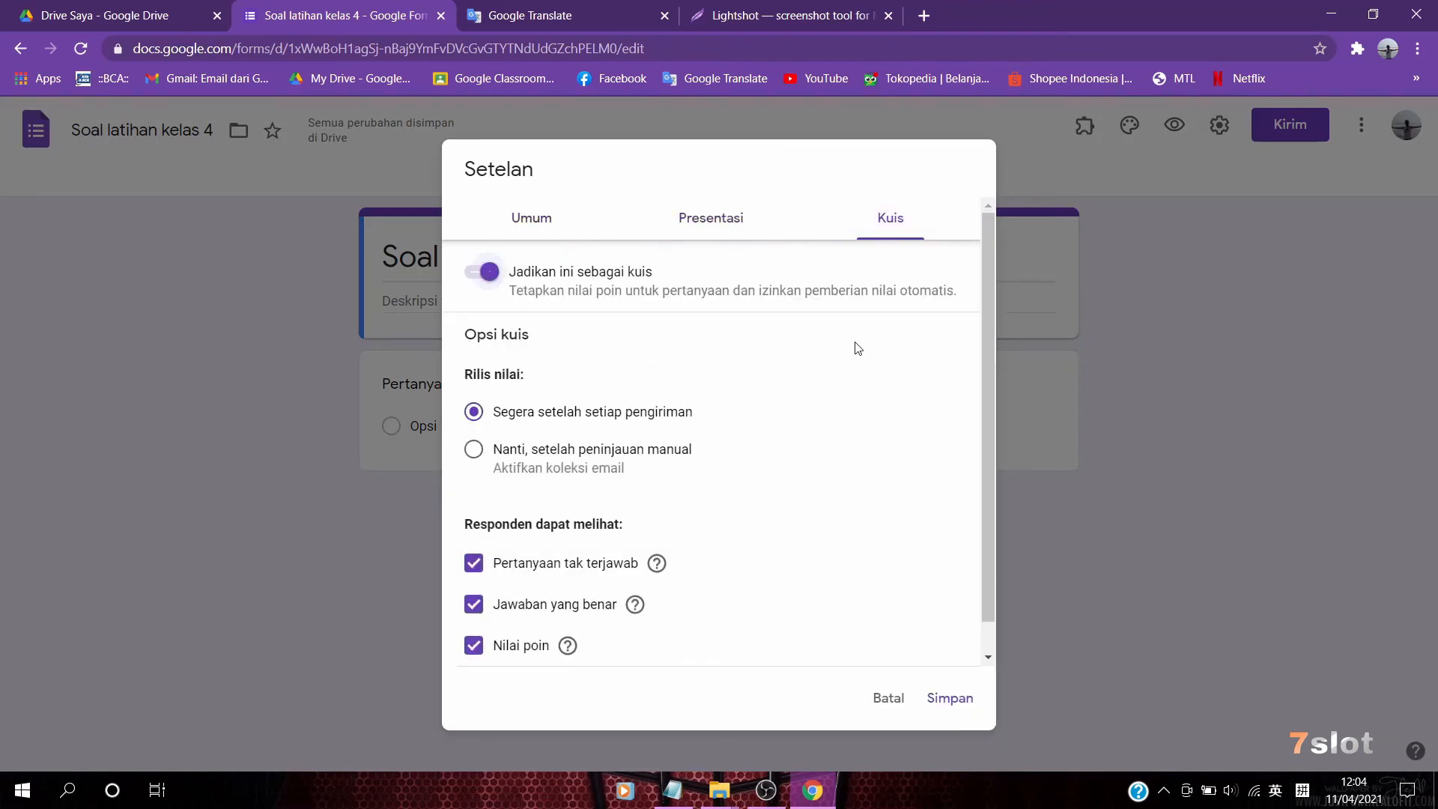
scroll(708, 423, down, 1)
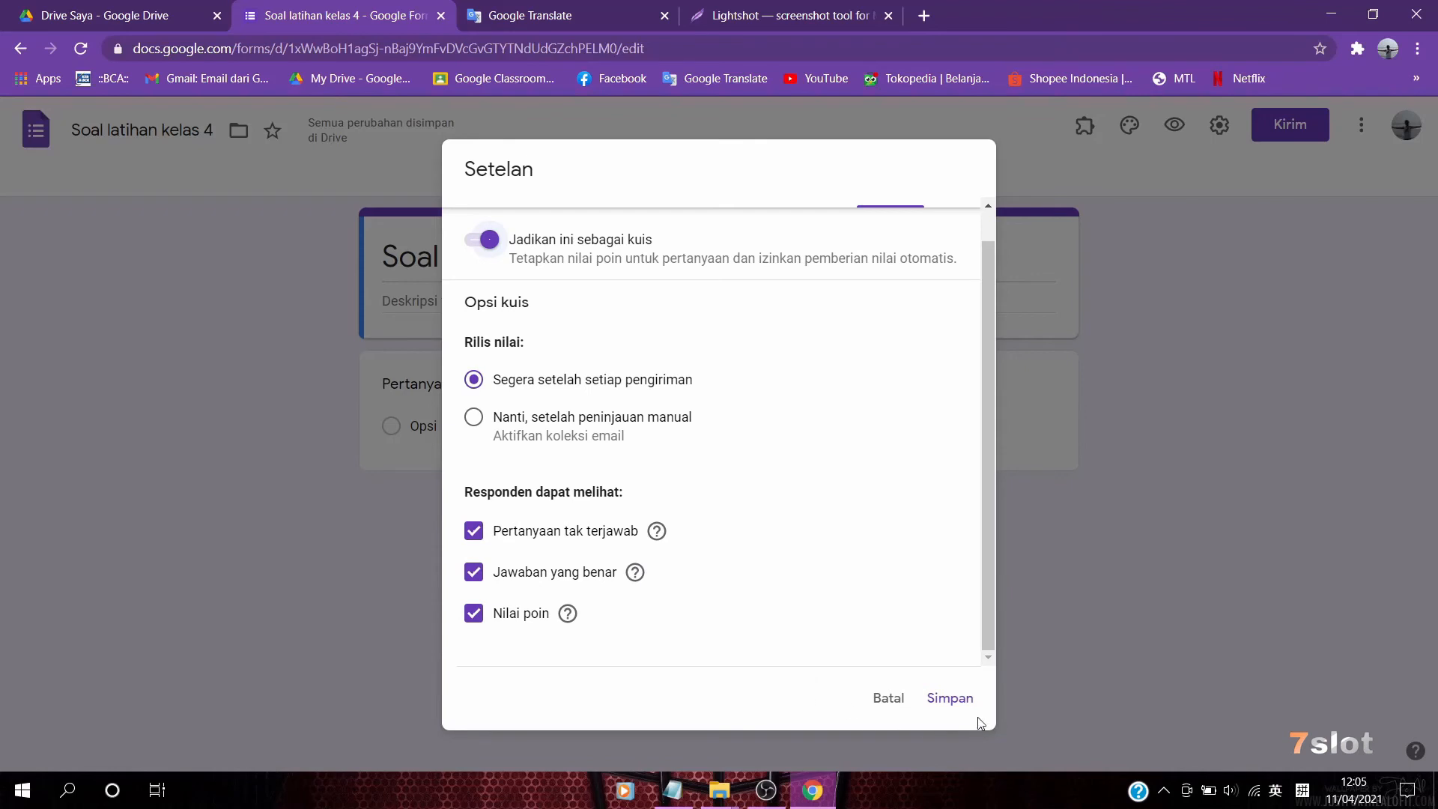
click(961, 700)
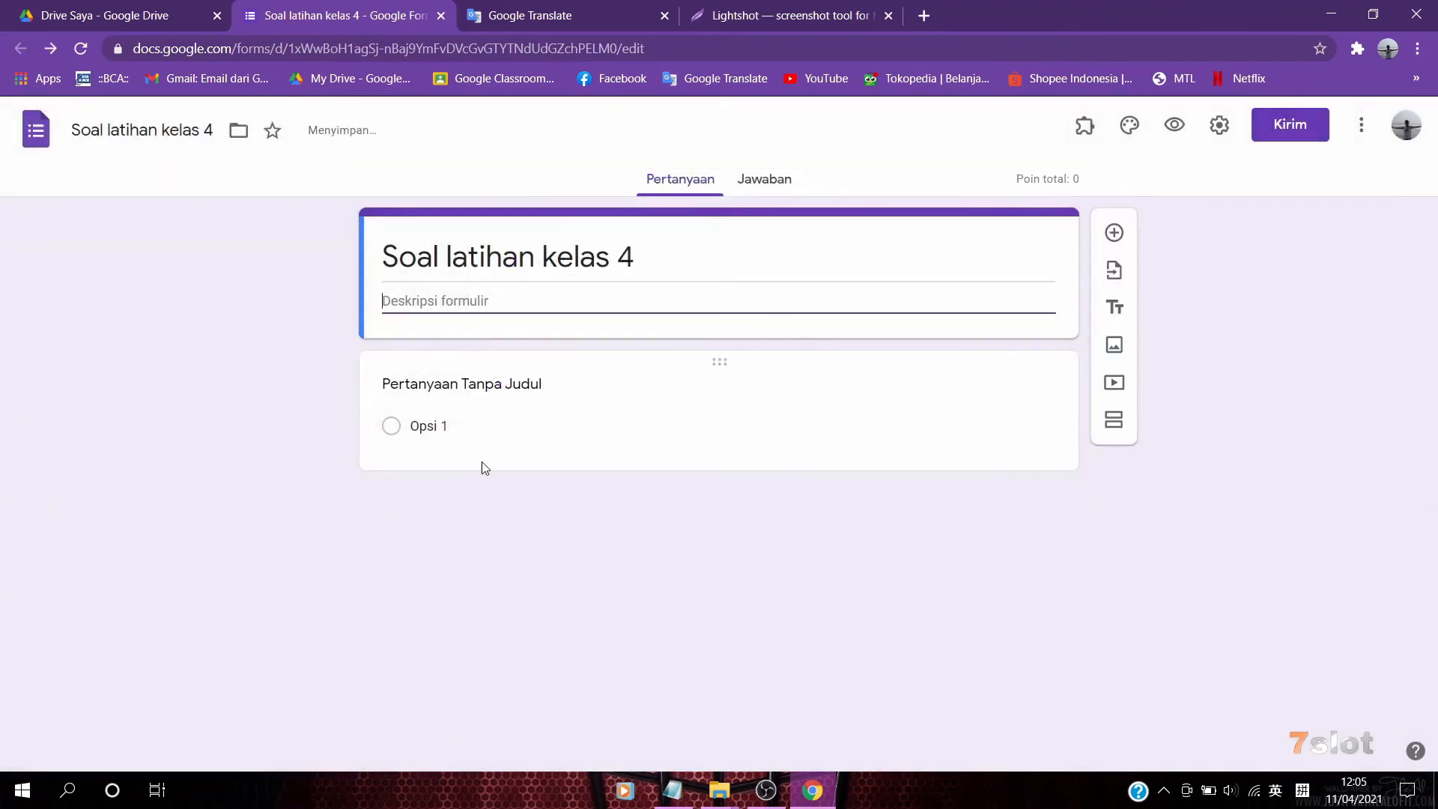
Make the first question a required short-answer item titled "Nama :"
click(449, 385)
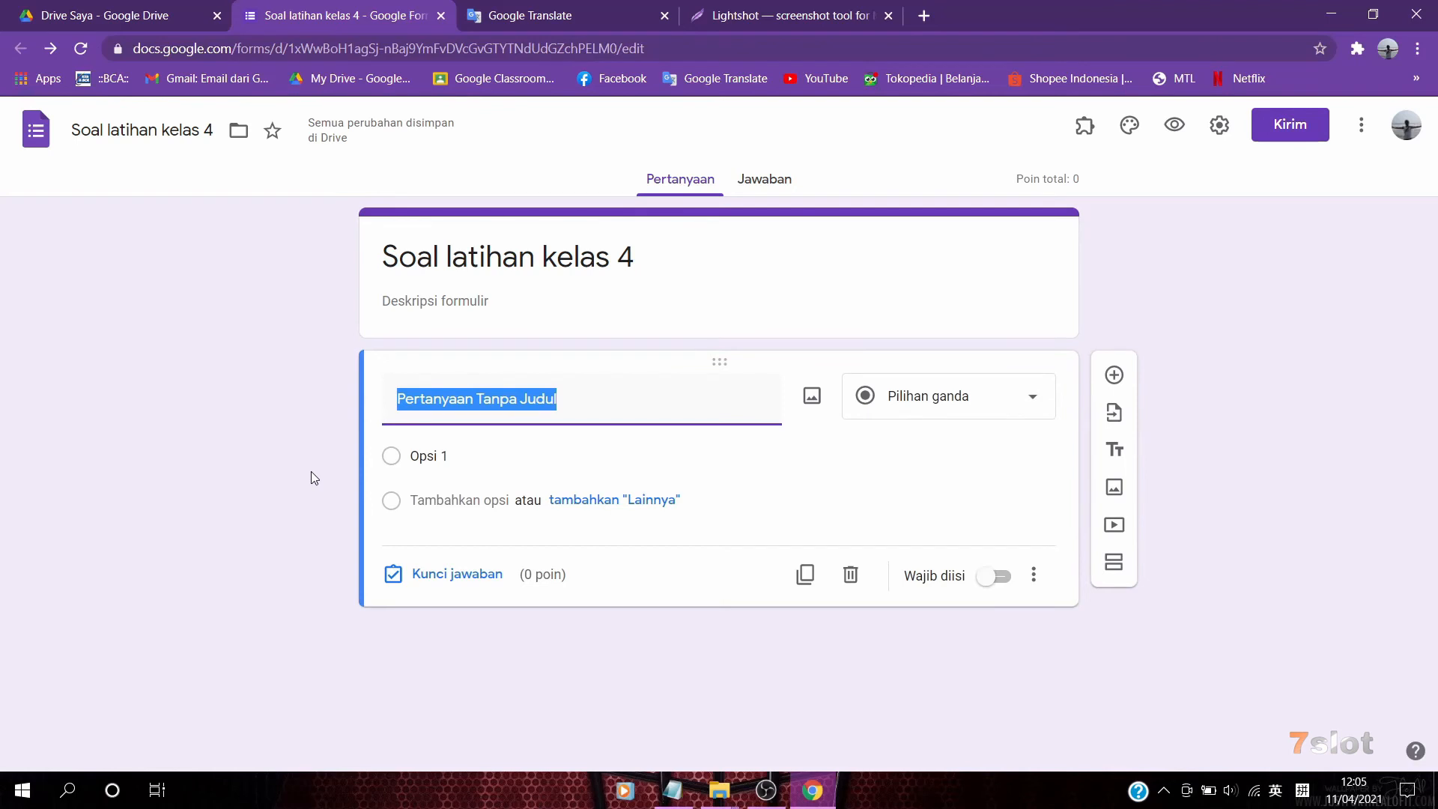
text(Na)
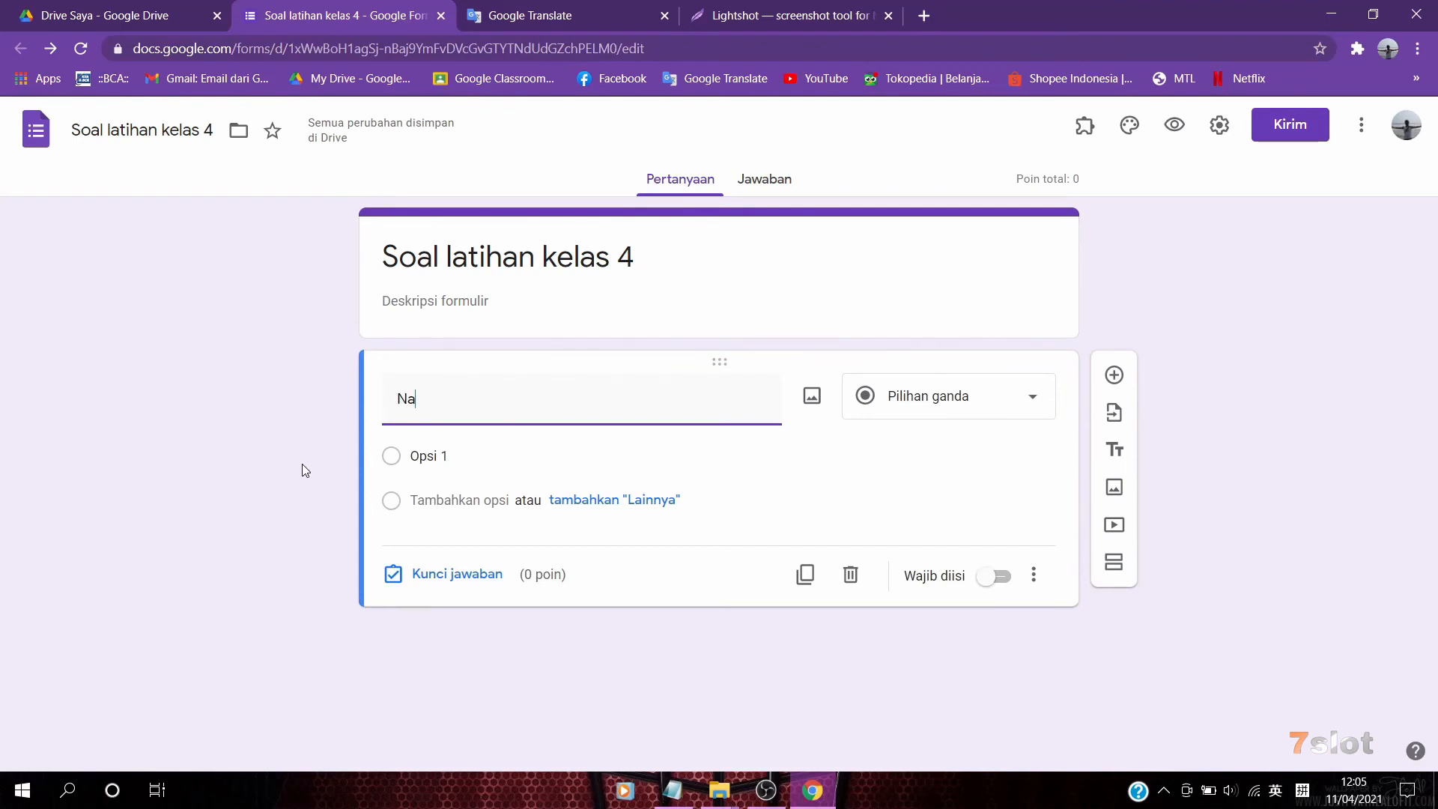
text(ma :)
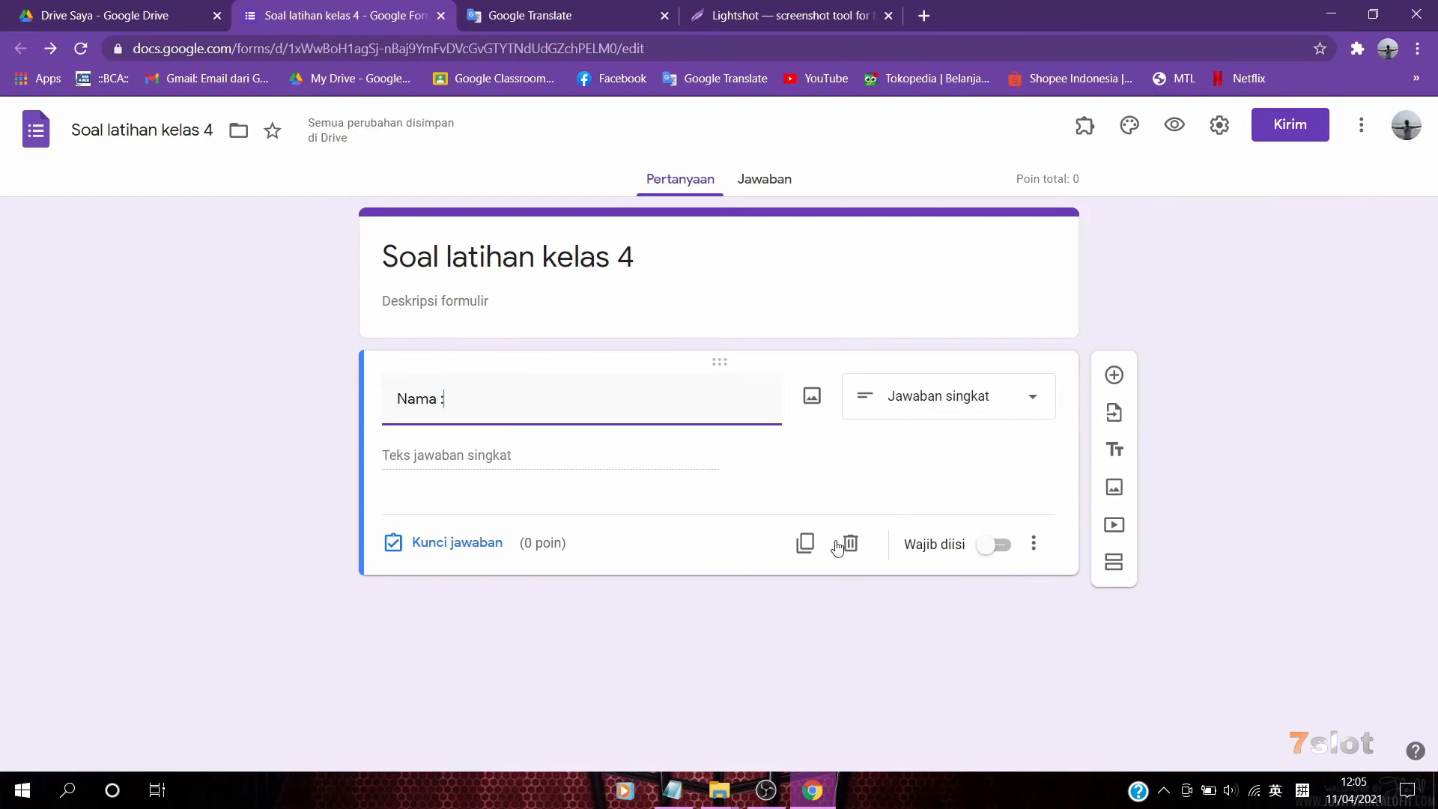
click(1005, 546)
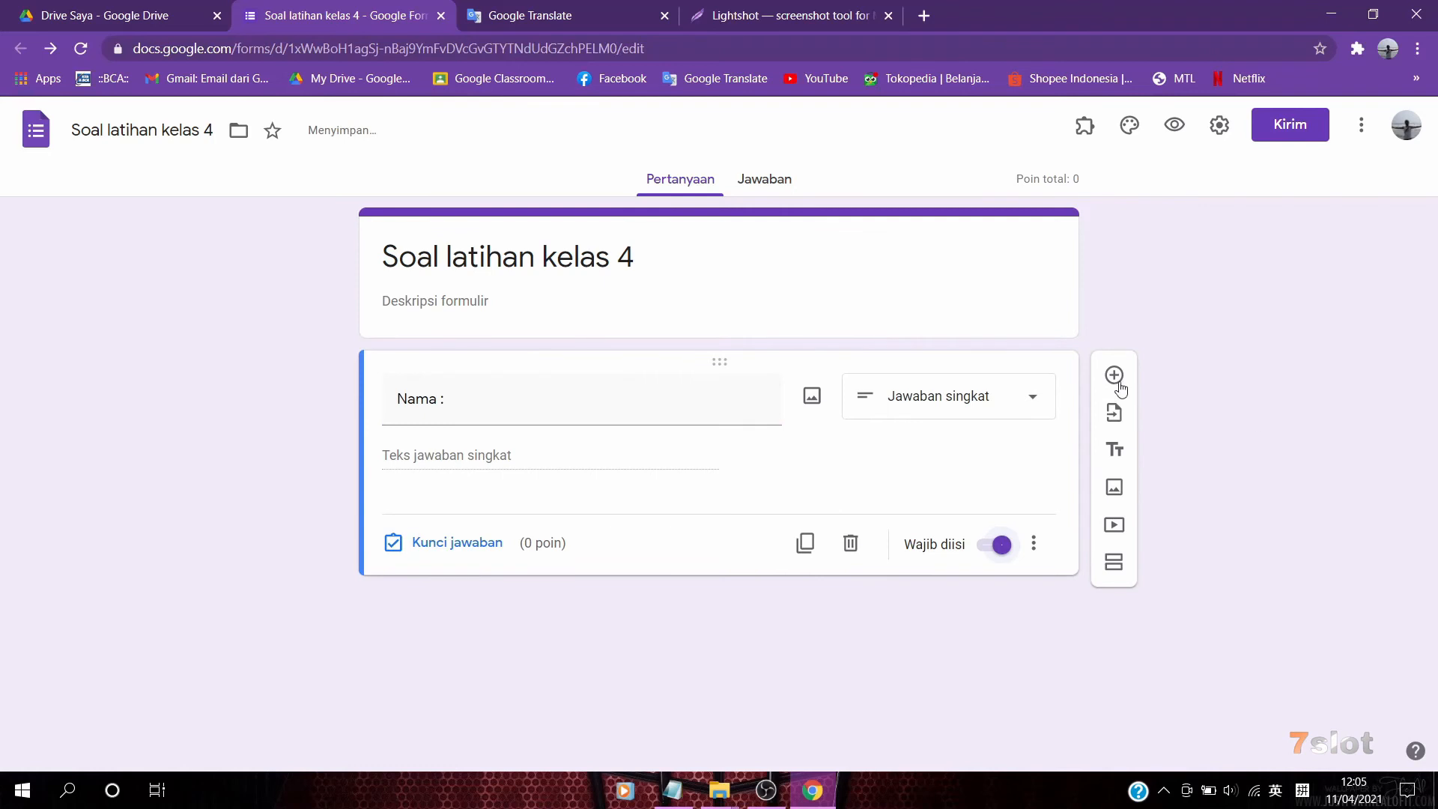
Add a required short-answer question titled "Kelas :"
click(1116, 382)
text(K)
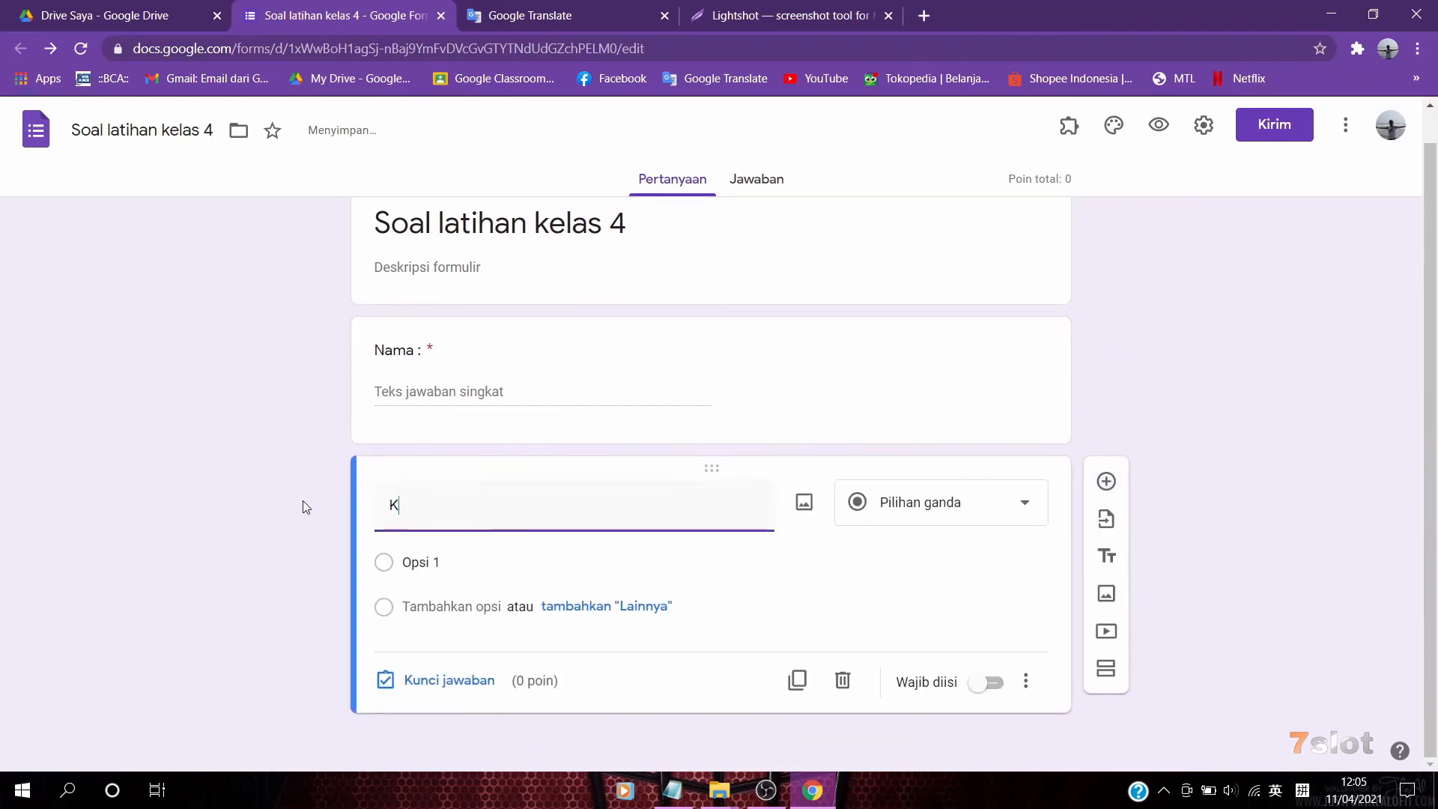
text(elas :)
click(932, 507)
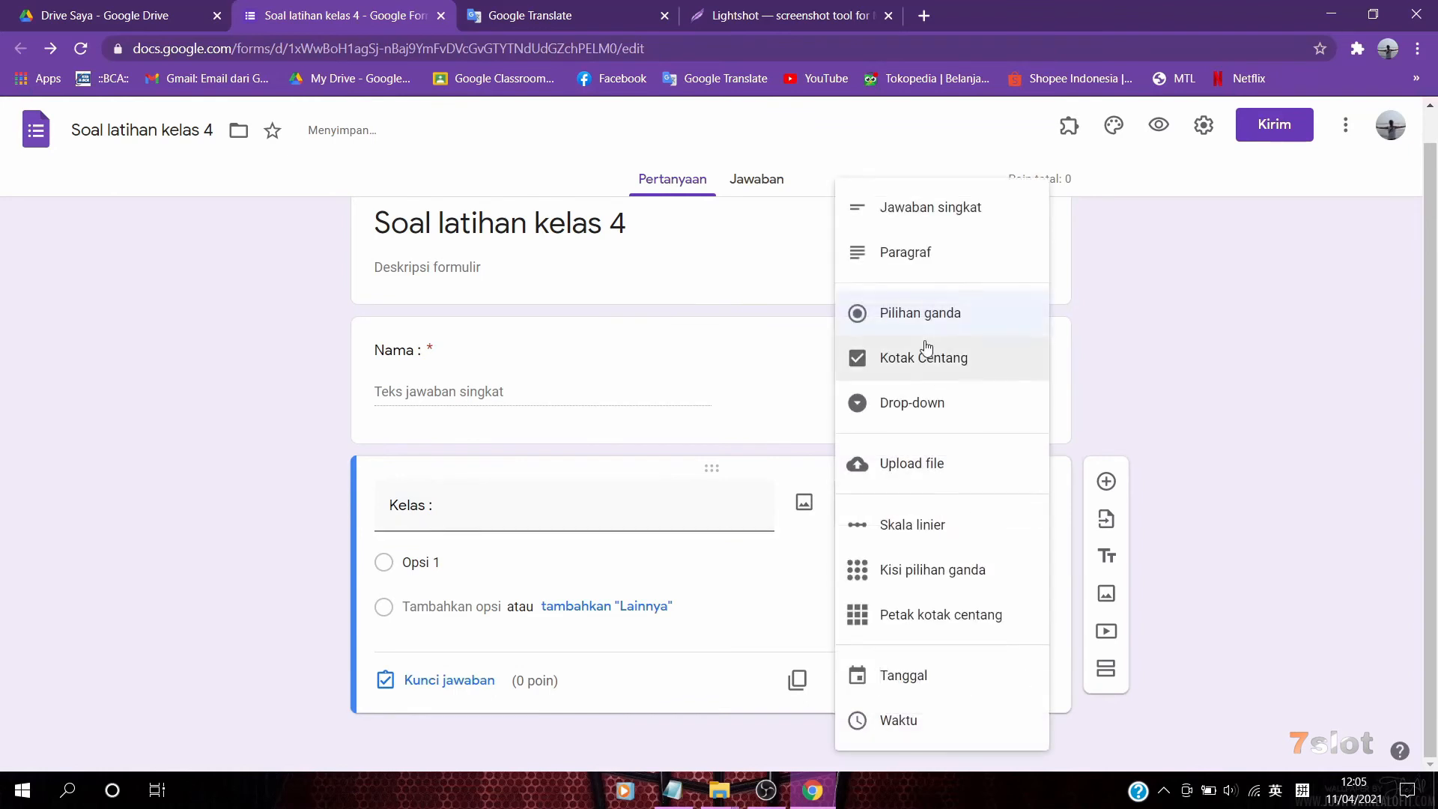
click(931, 214)
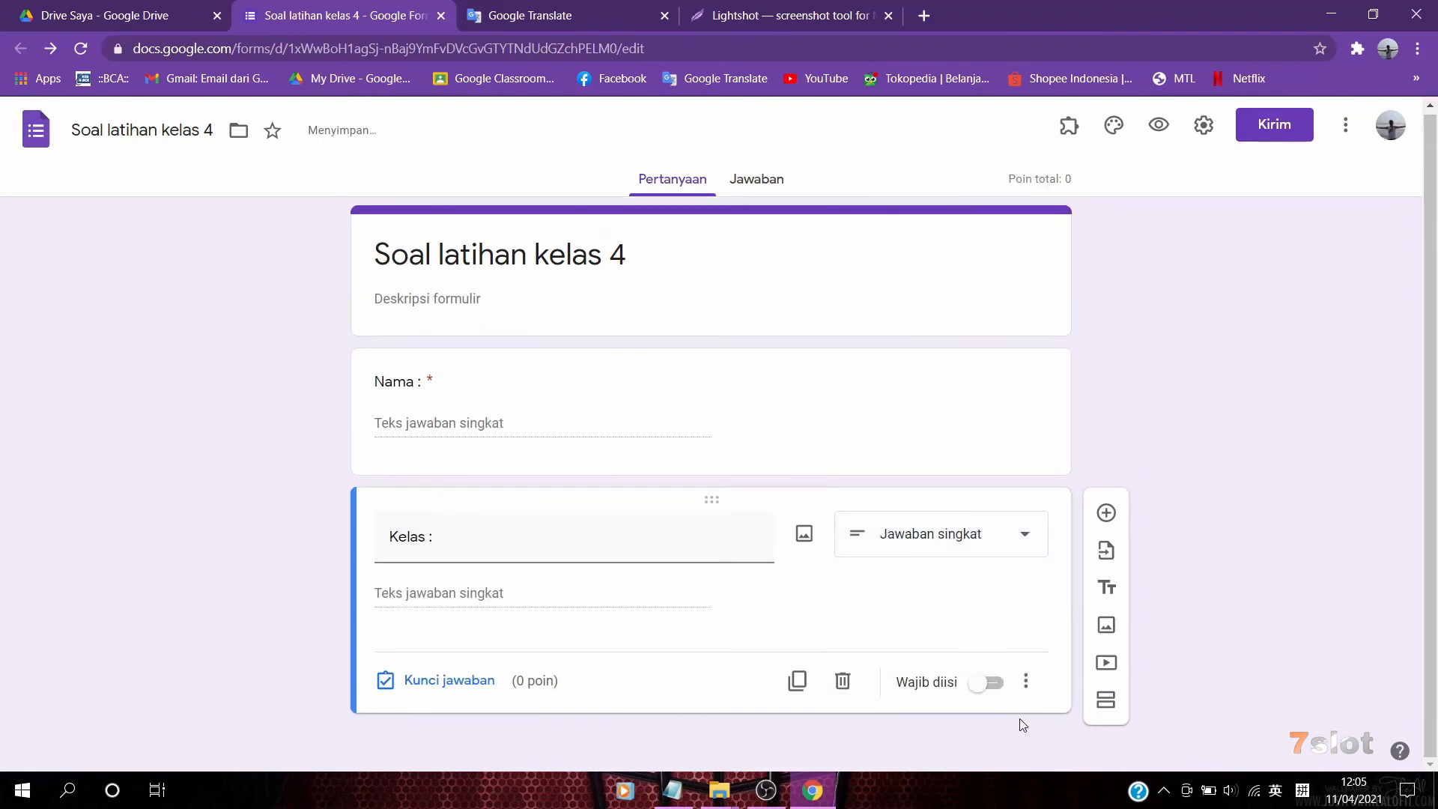
click(989, 683)
Add a multiple-choice question and insert the image Screenshot_26 from the D: drive into it
click(1106, 513)
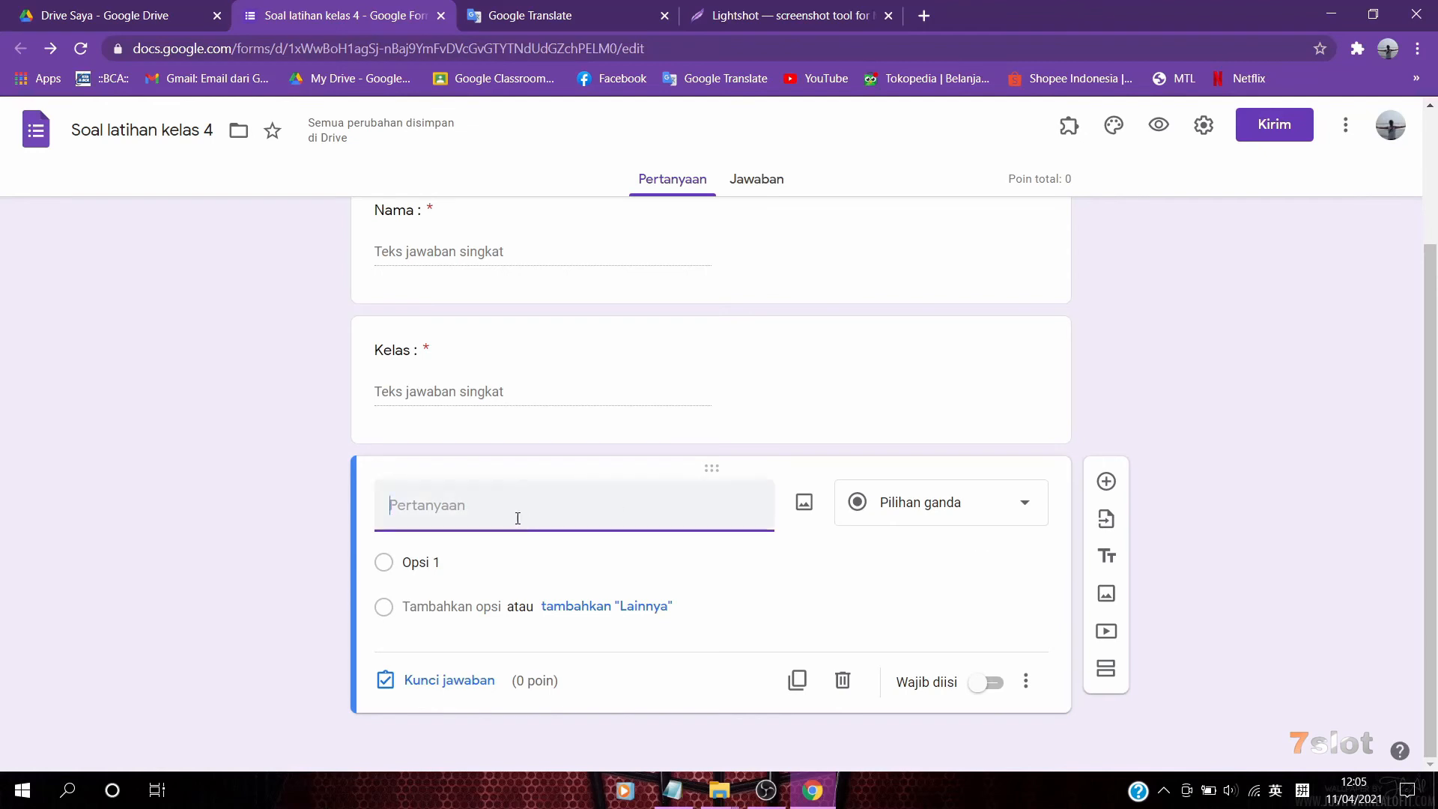
click(805, 502)
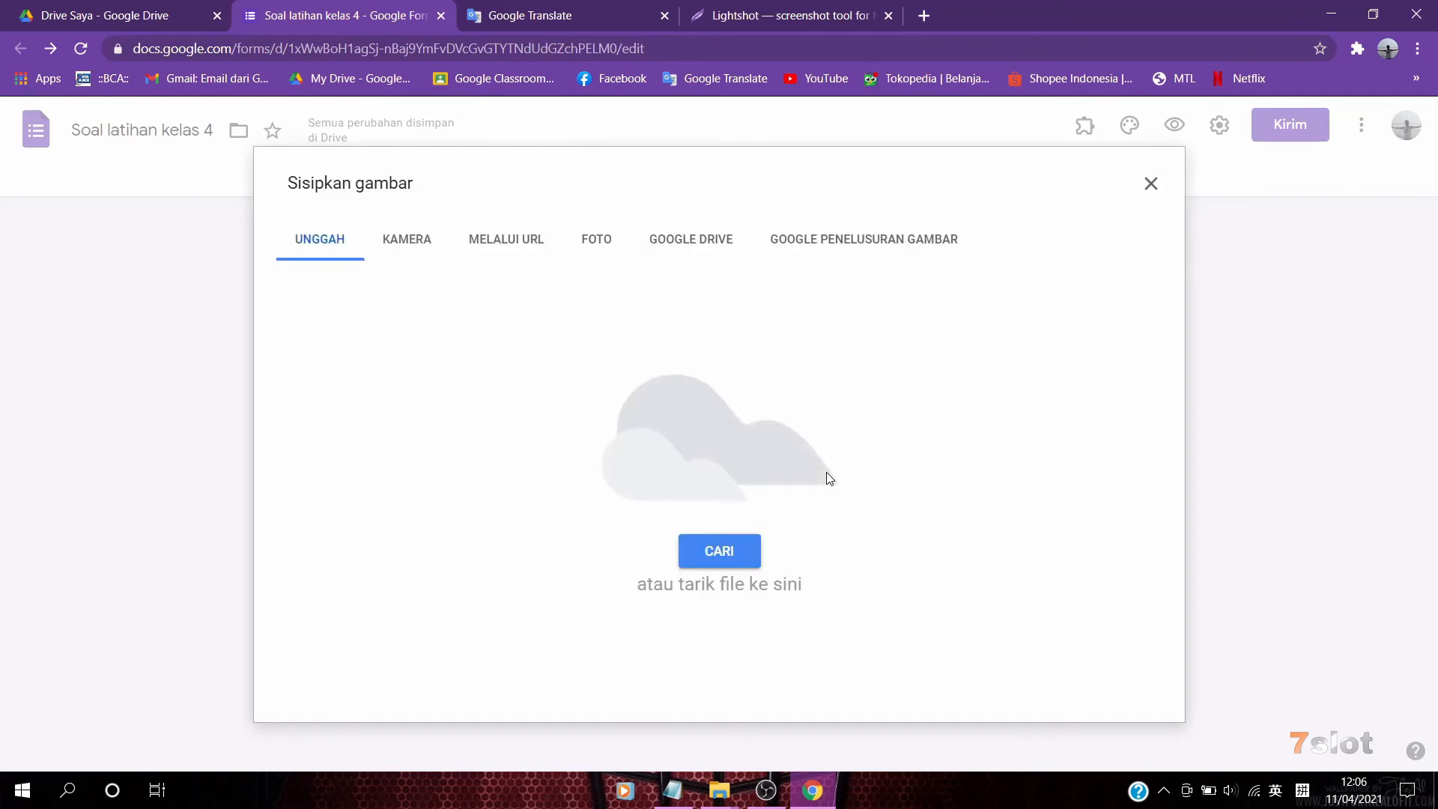
click(724, 563)
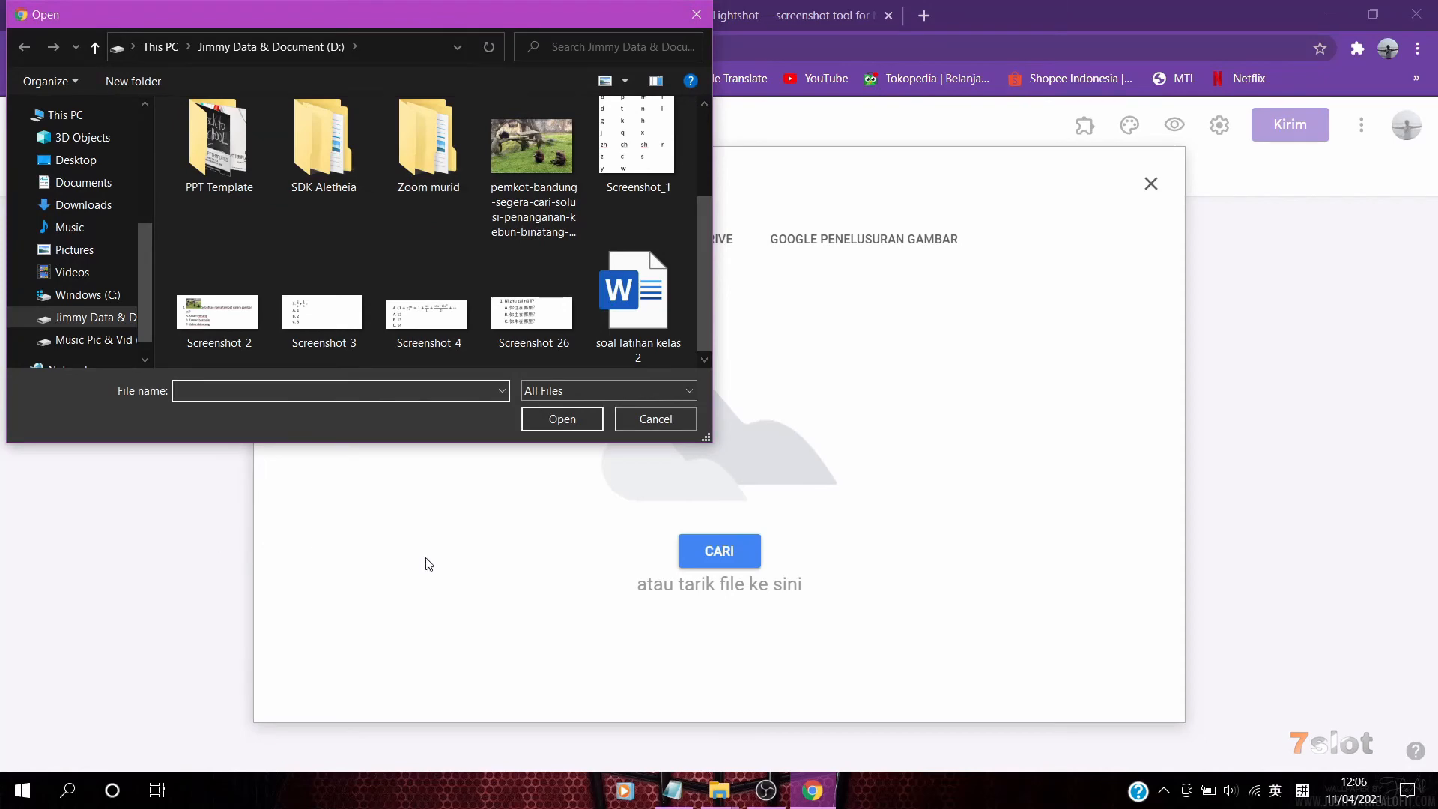
double_click(567, 329)
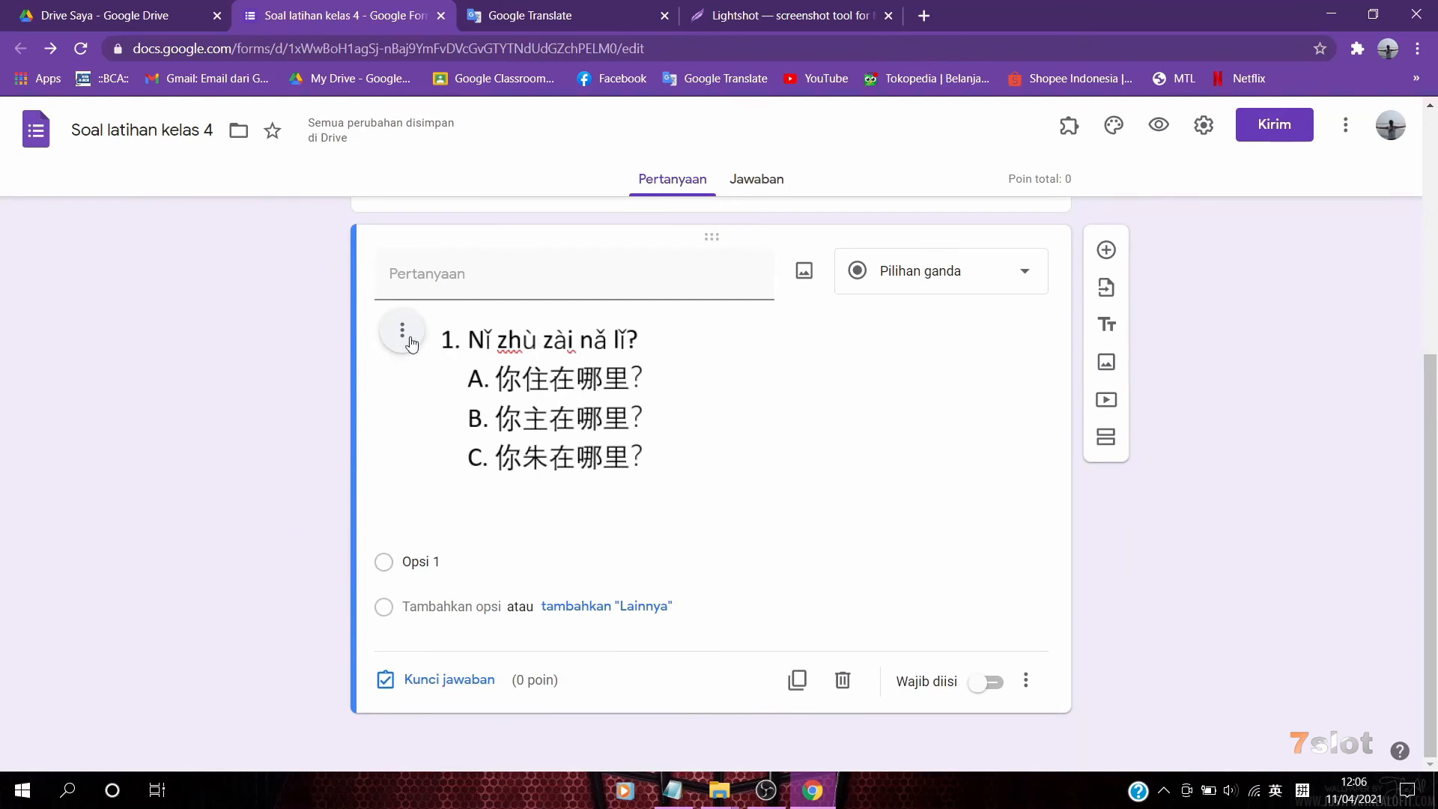
Enter "*" as the title of the image question about "Nǐ zhù zài nǎ lǐ?"
click(383, 270)
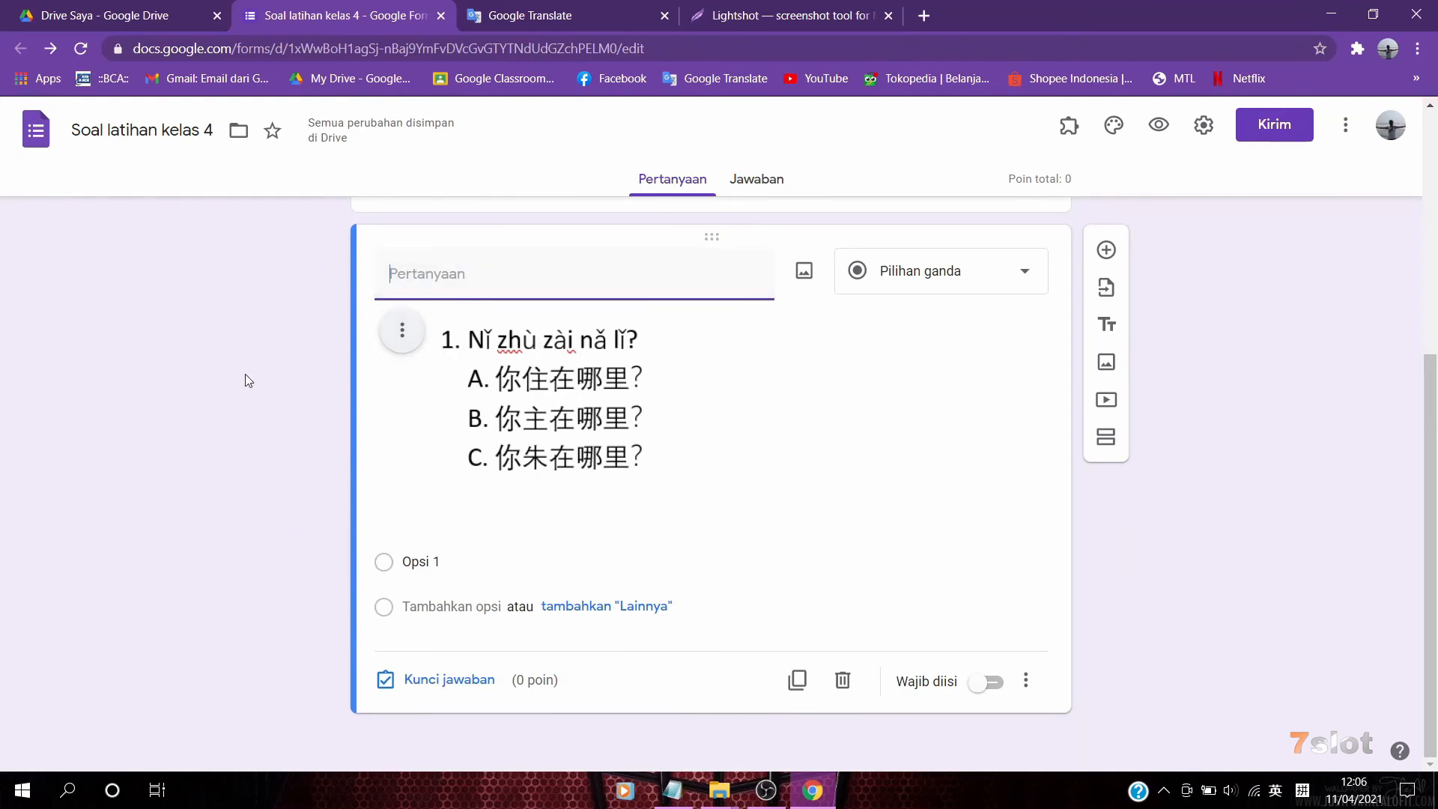
text(1)
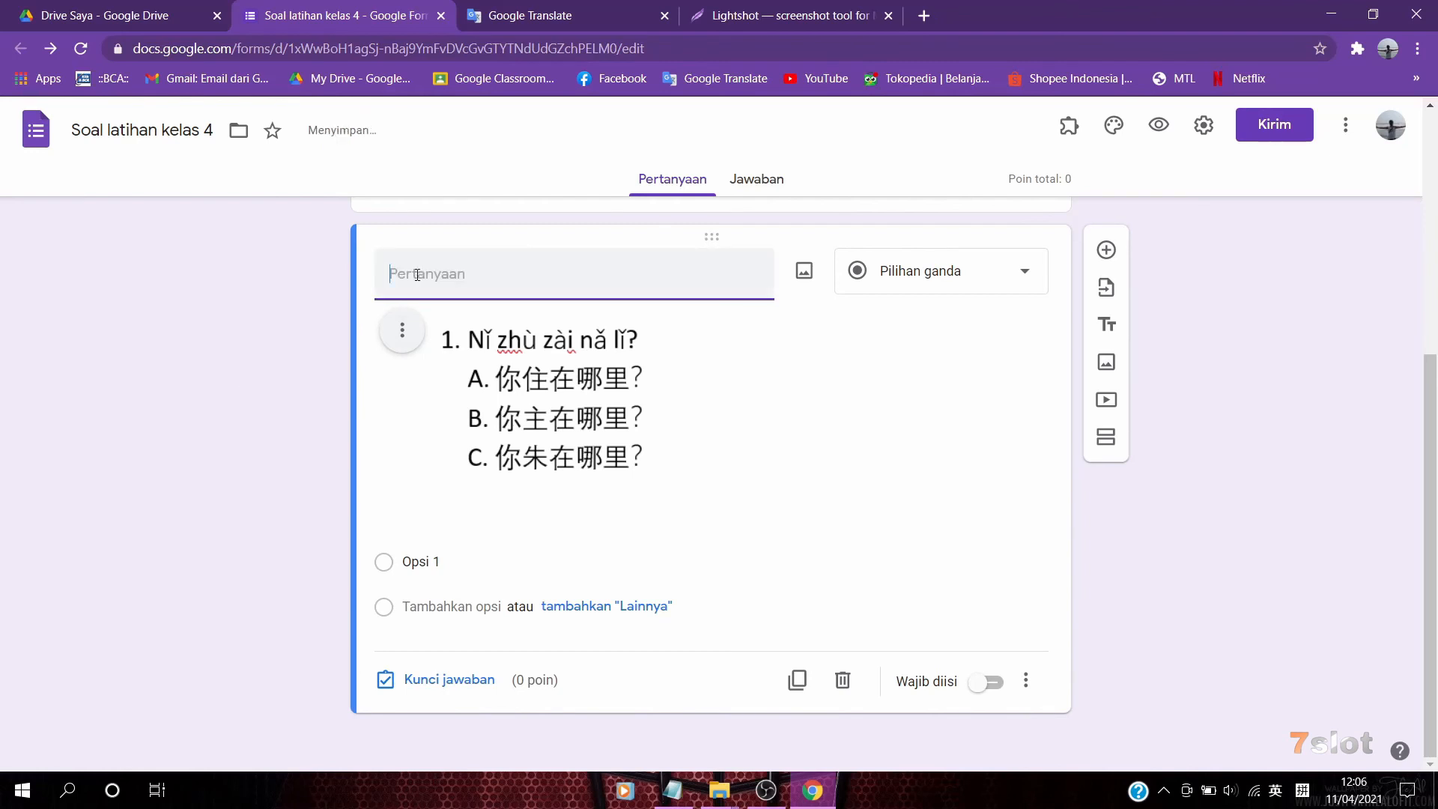
text(1)
key(BackSpace)
text(*)
click(566, 460)
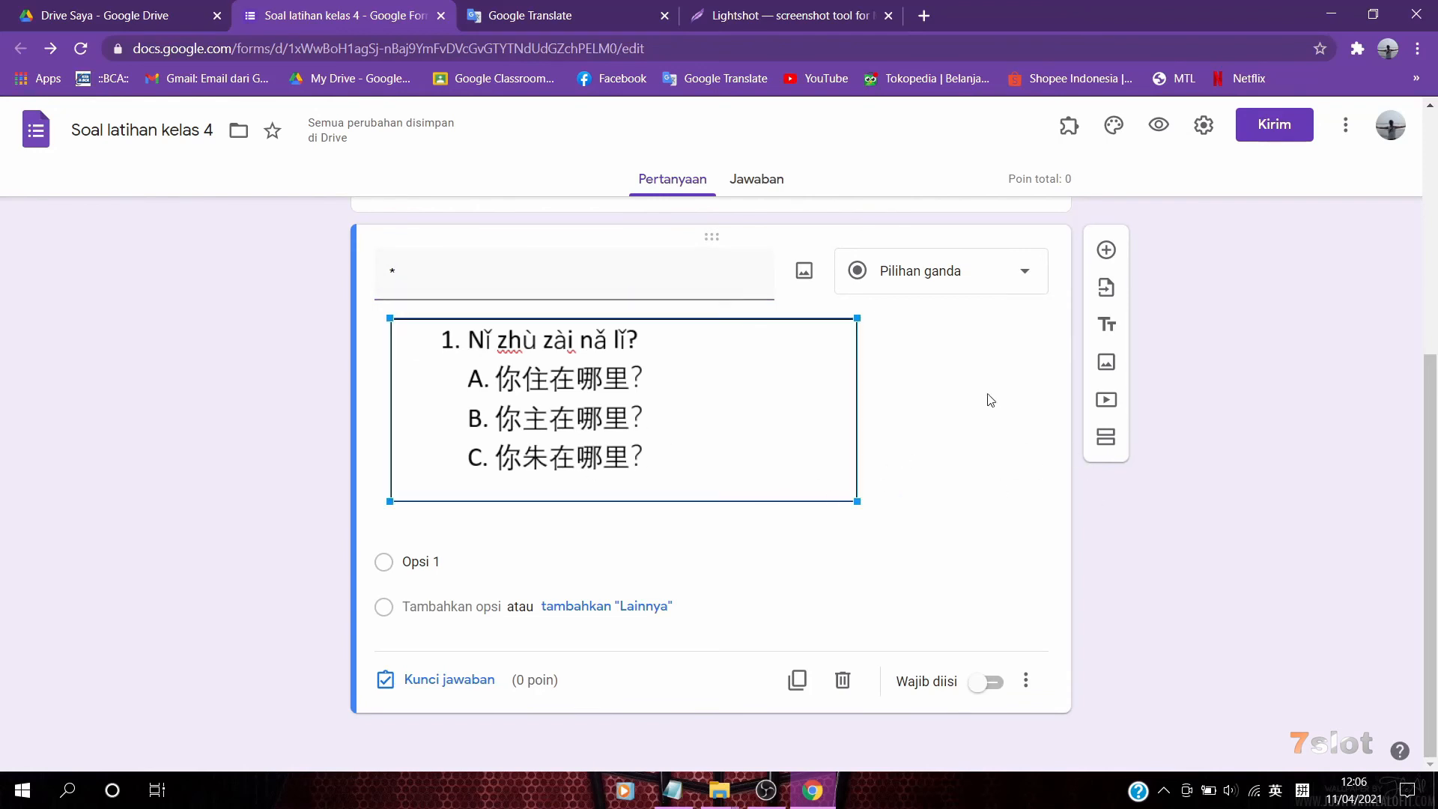
click(308, 560)
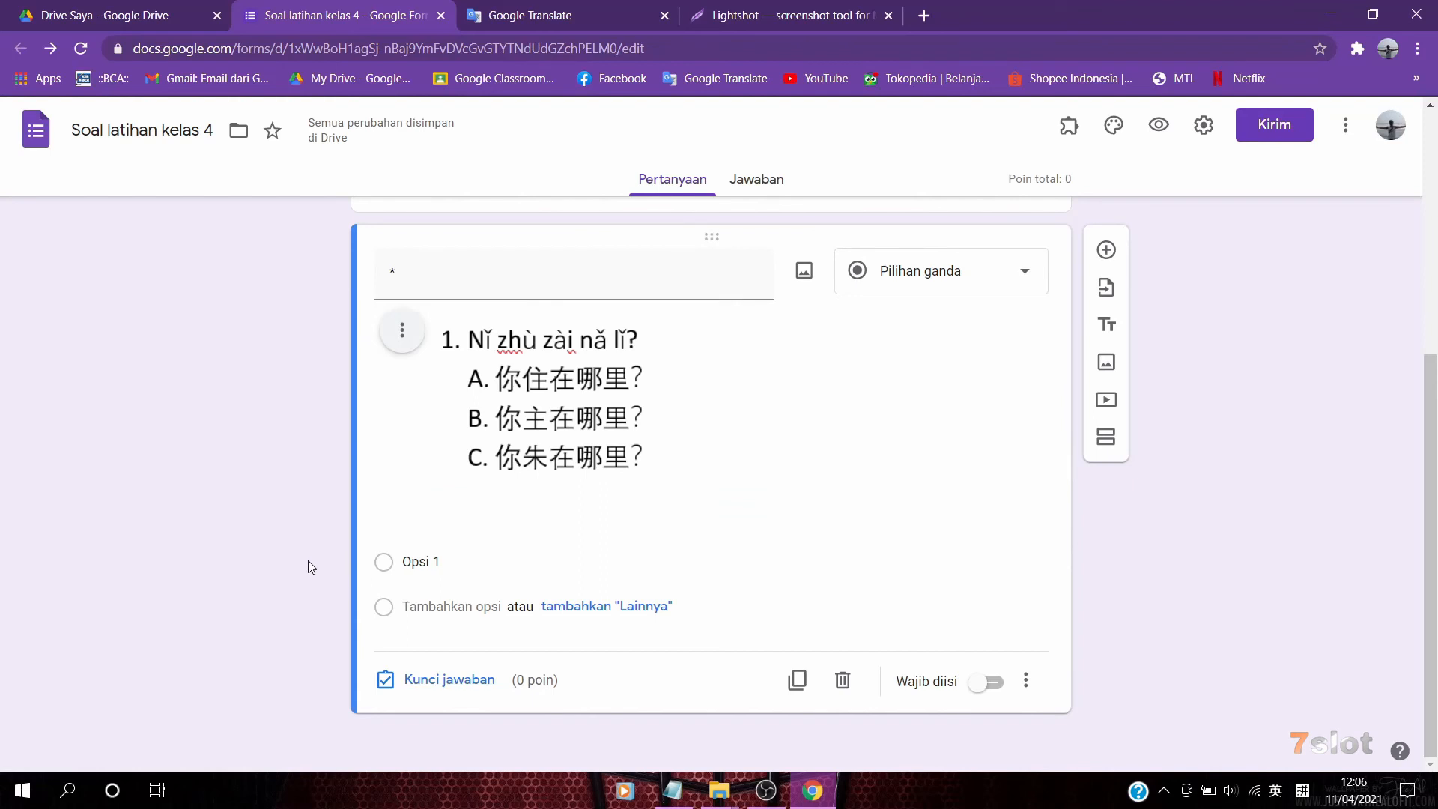
Give the "Nǐ zhù zài nǎ lǐ?" question three answer options: A, B and C
click(437, 562)
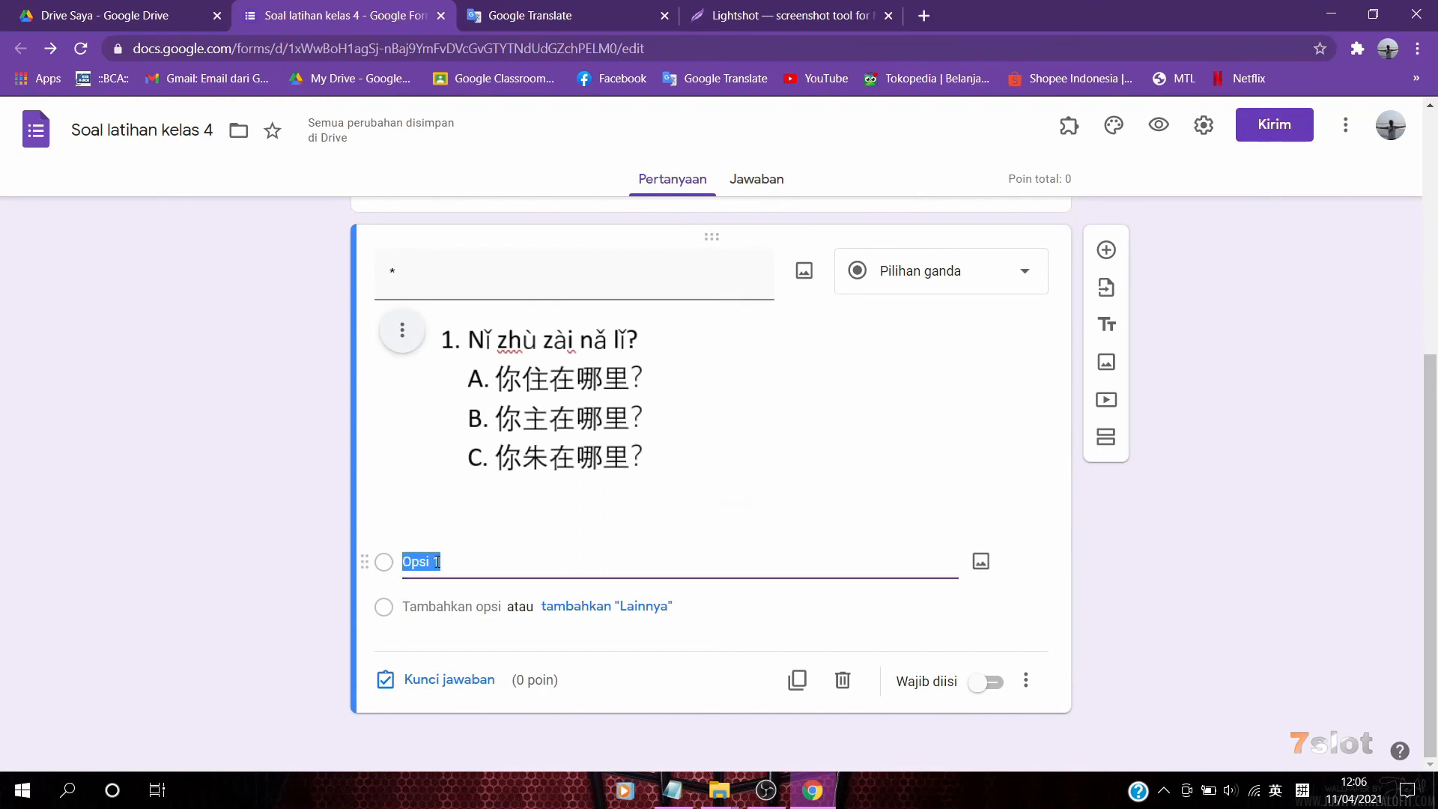
text(A)
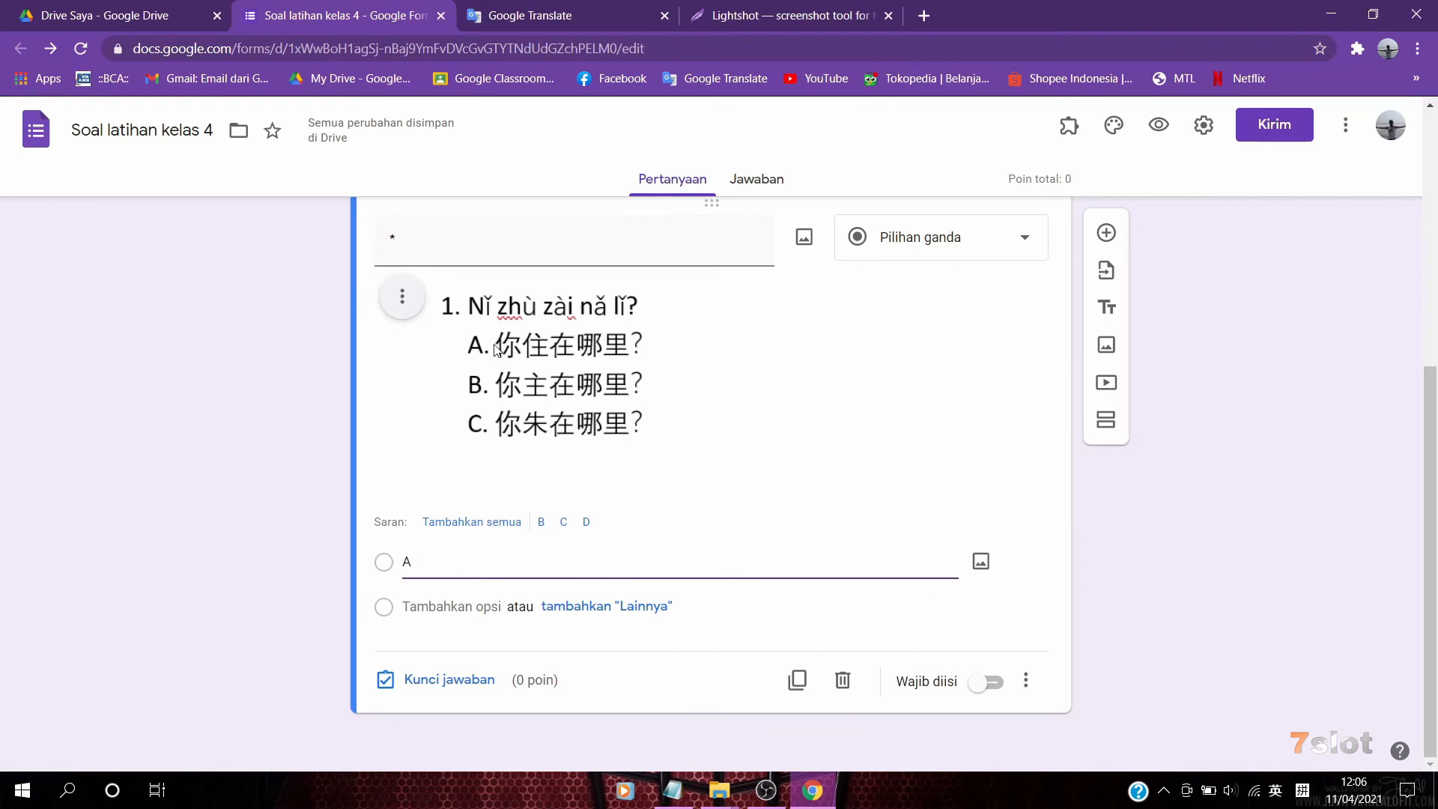
click(542, 526)
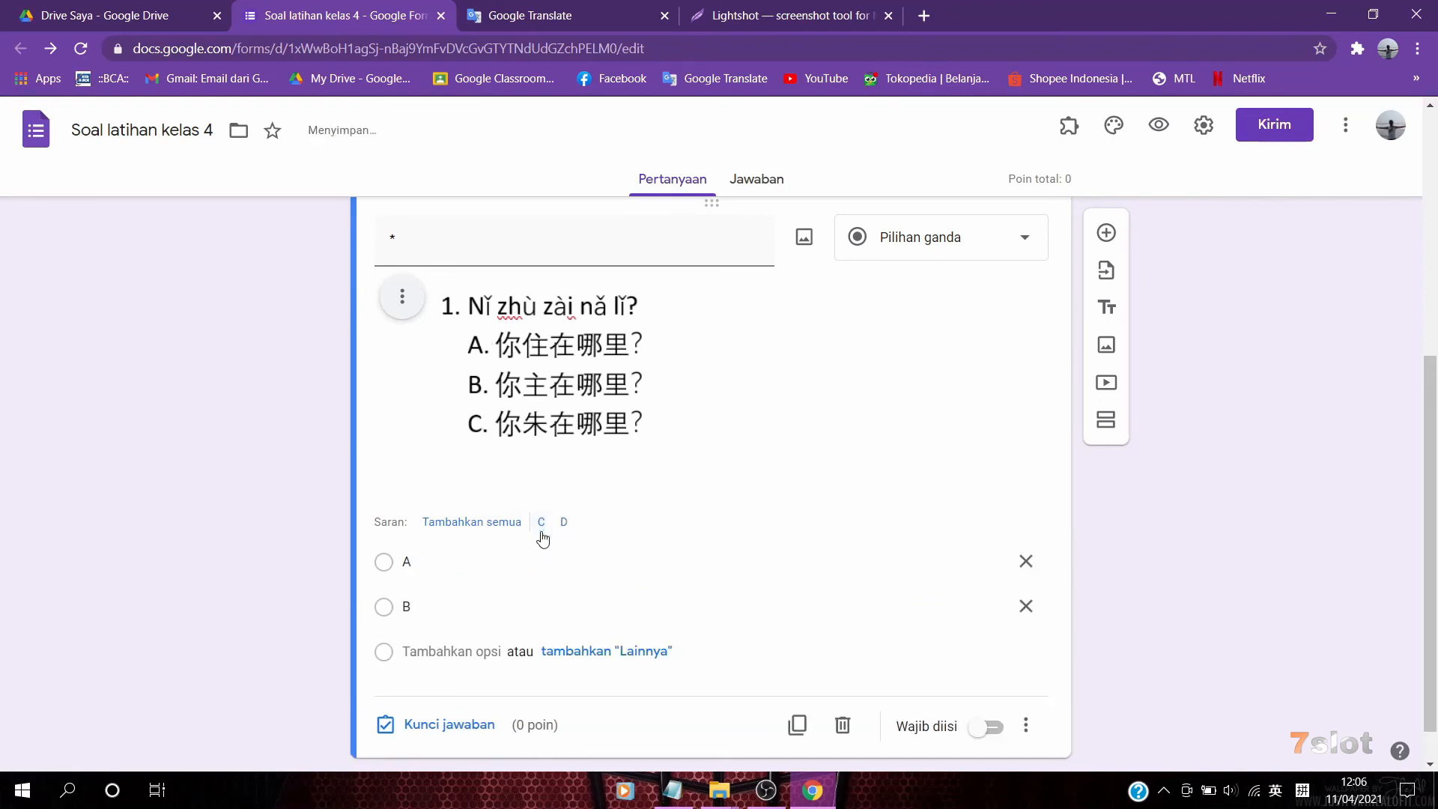
click(542, 526)
scroll(289, 664, down, 1)
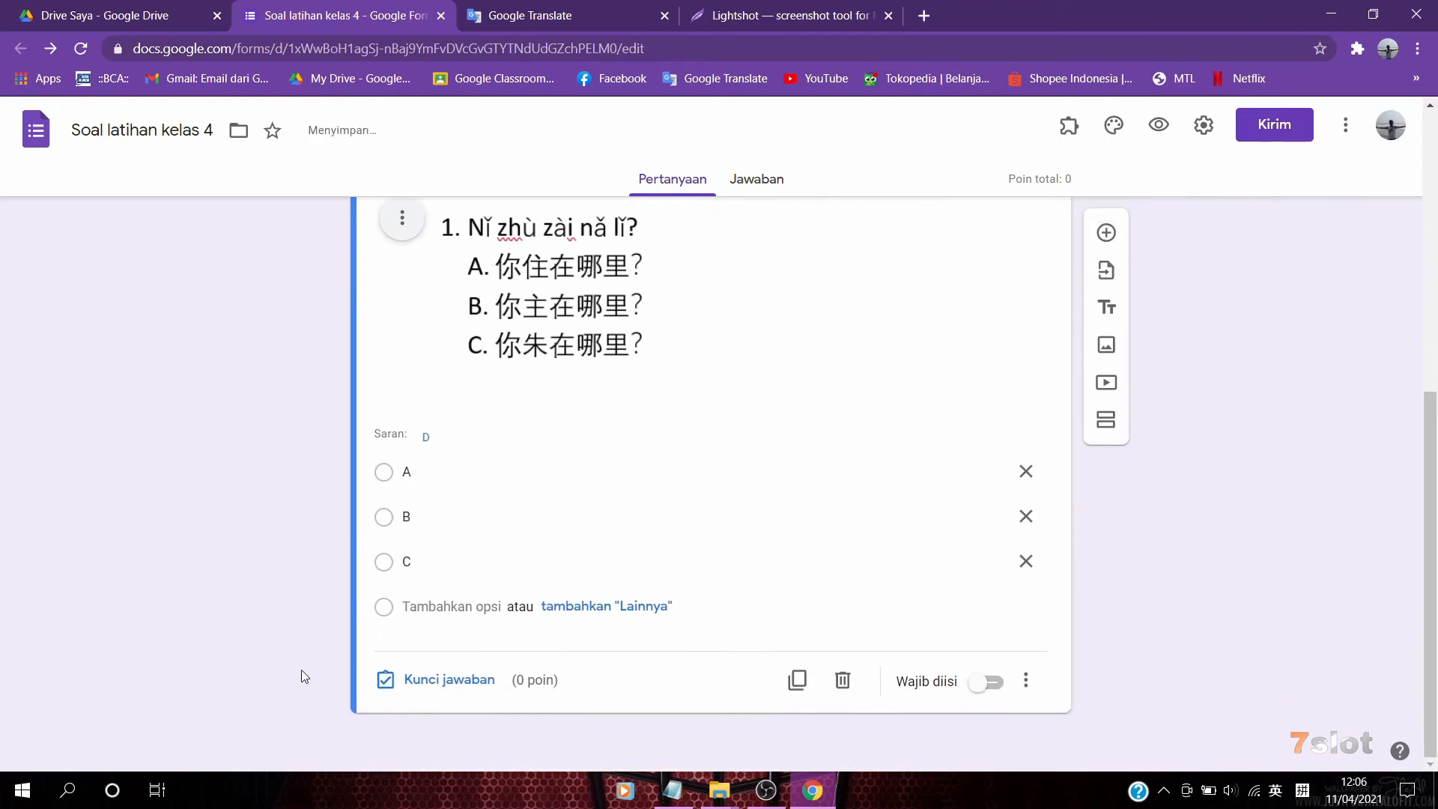
Set the first image question's answer key to A worth 2 points and make the question required
click(447, 686)
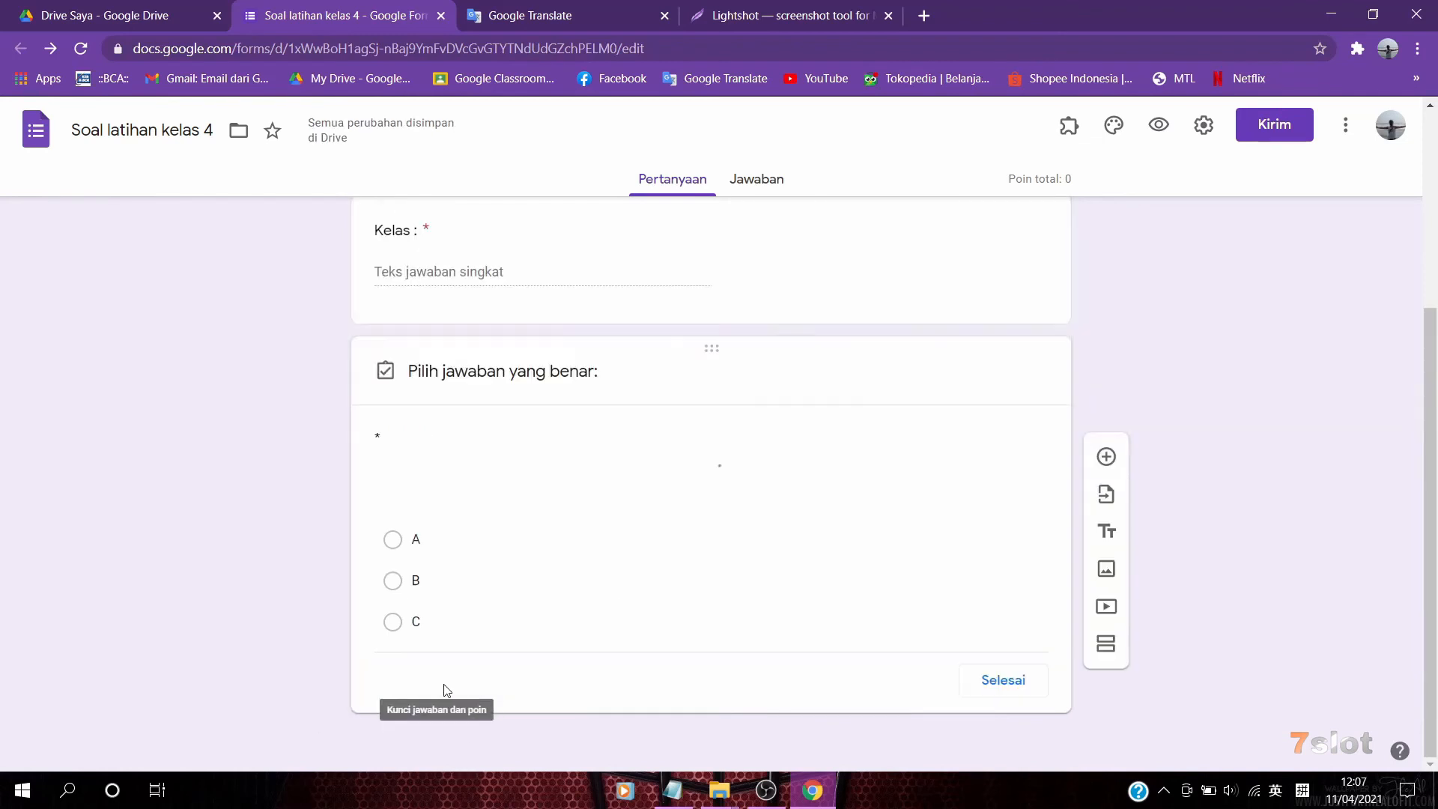
click(292, 546)
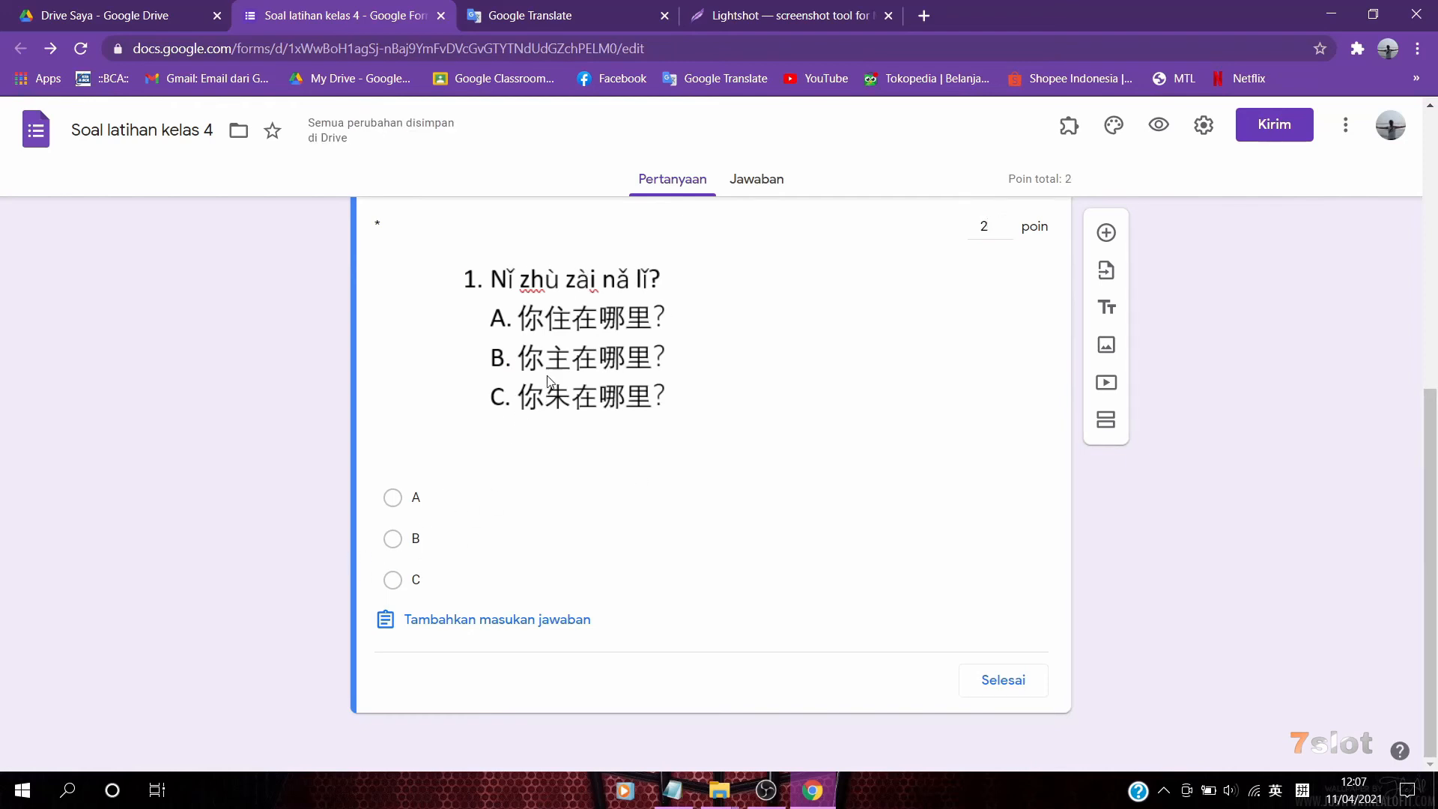
click(394, 498)
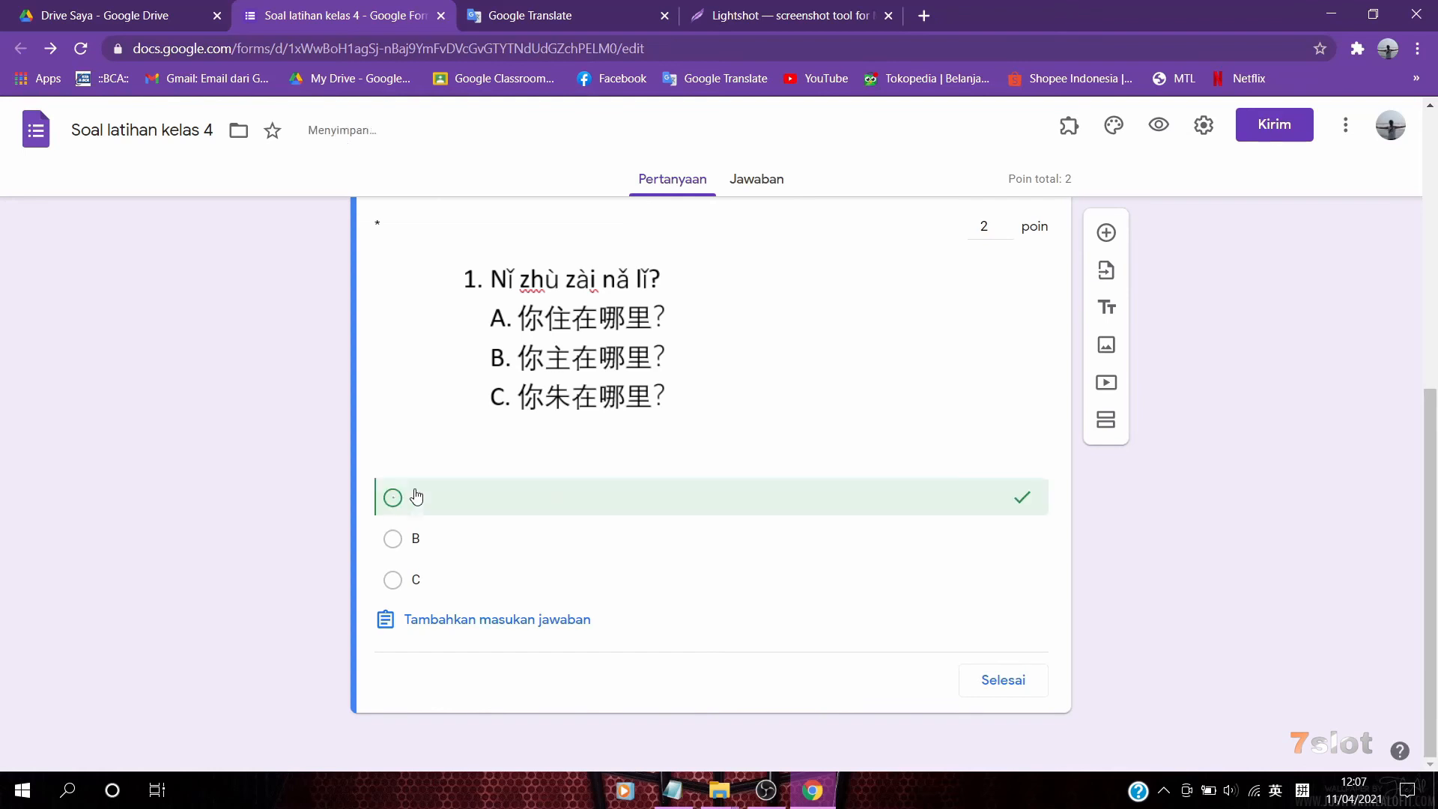
click(1004, 681)
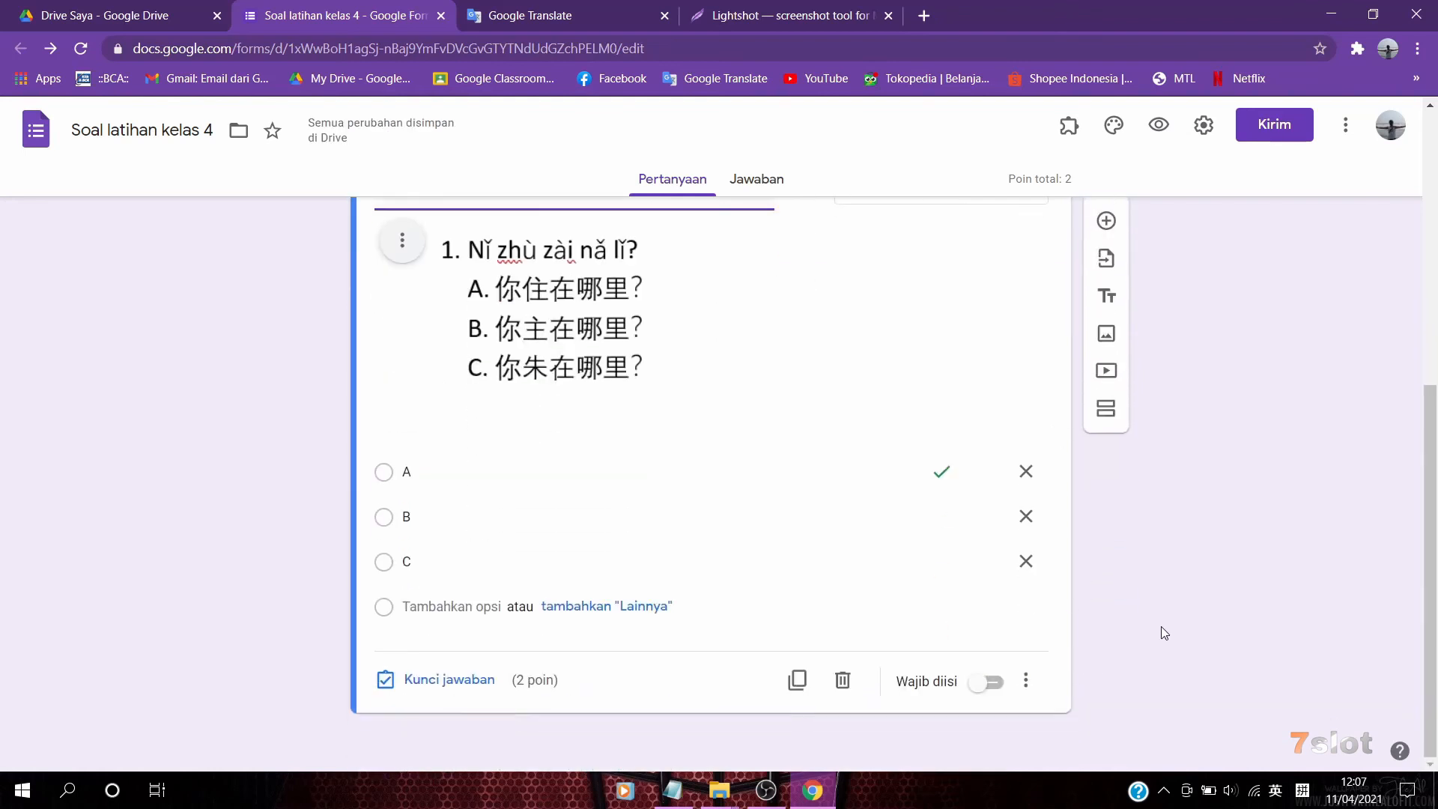
click(991, 682)
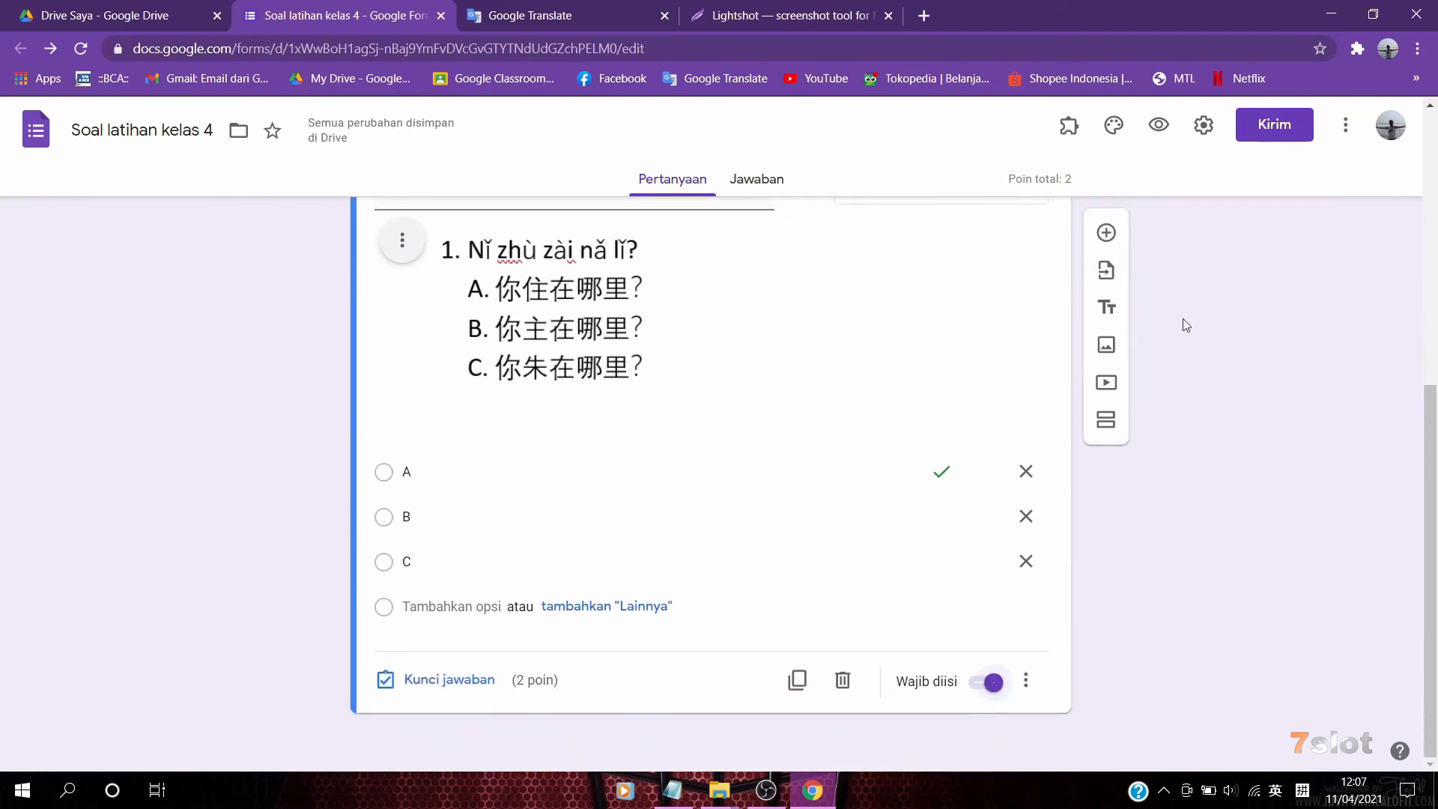
Add another multiple-choice question and insert the image Screenshot_2 from the D: drive into it
click(1107, 234)
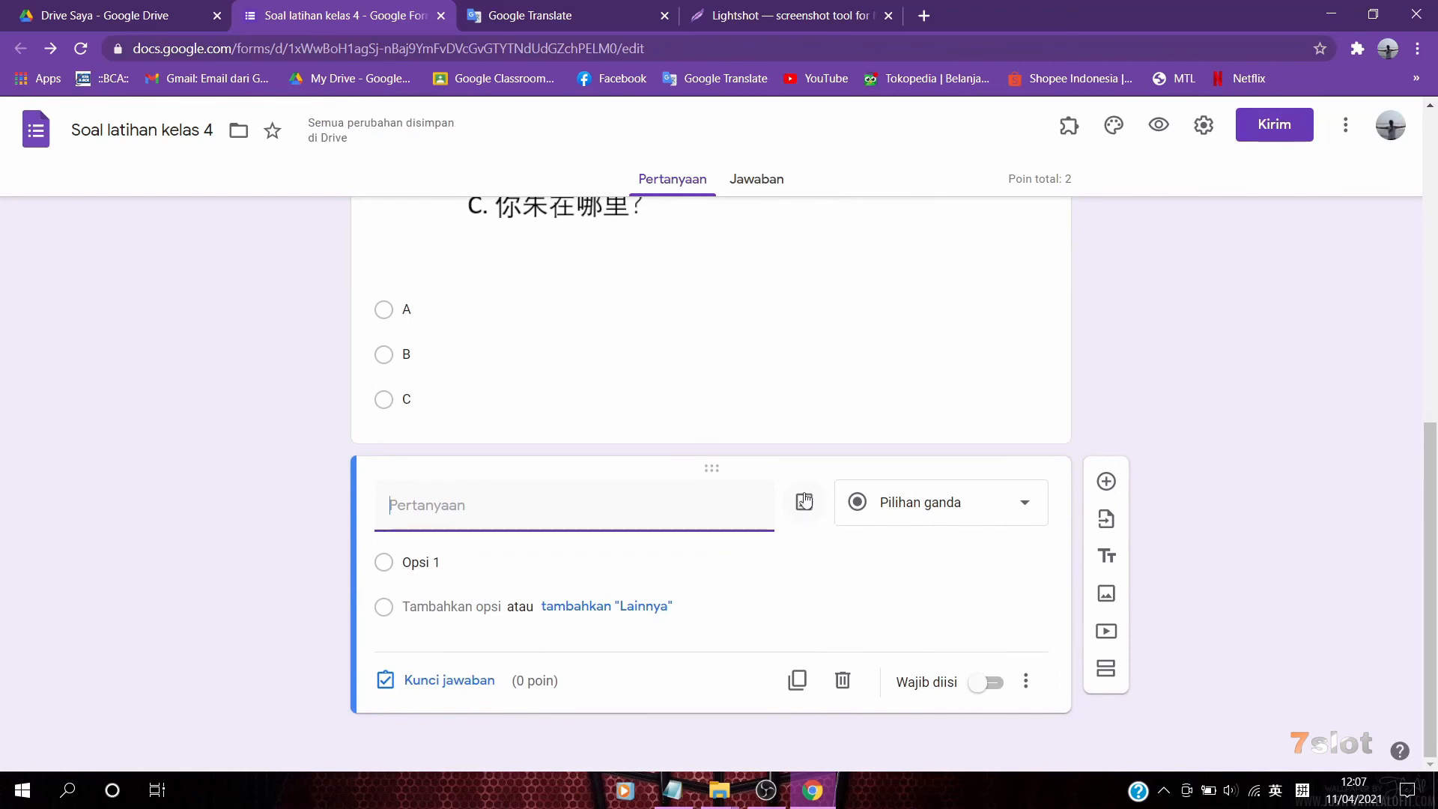
click(804, 505)
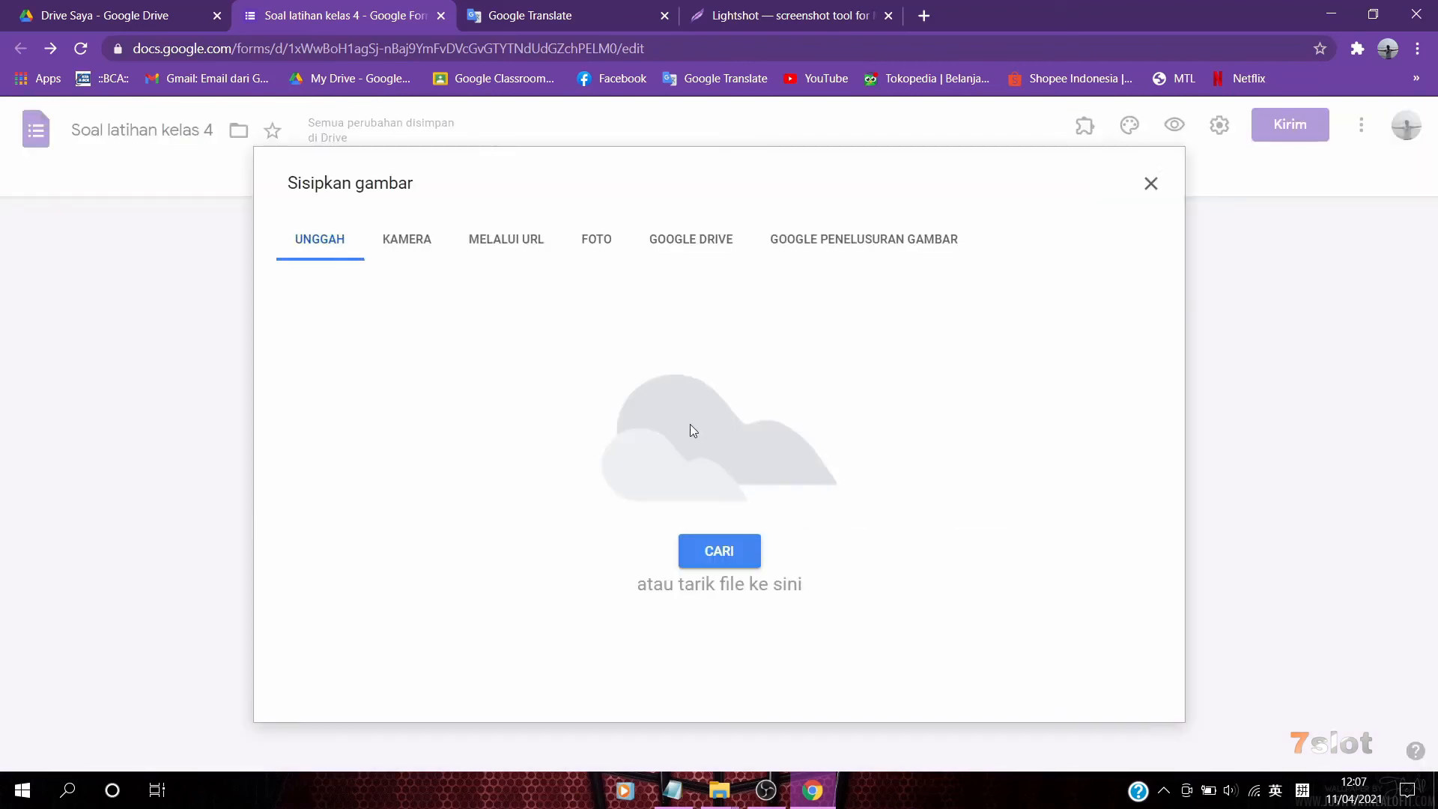
click(720, 549)
scroll(349, 238, down, 1)
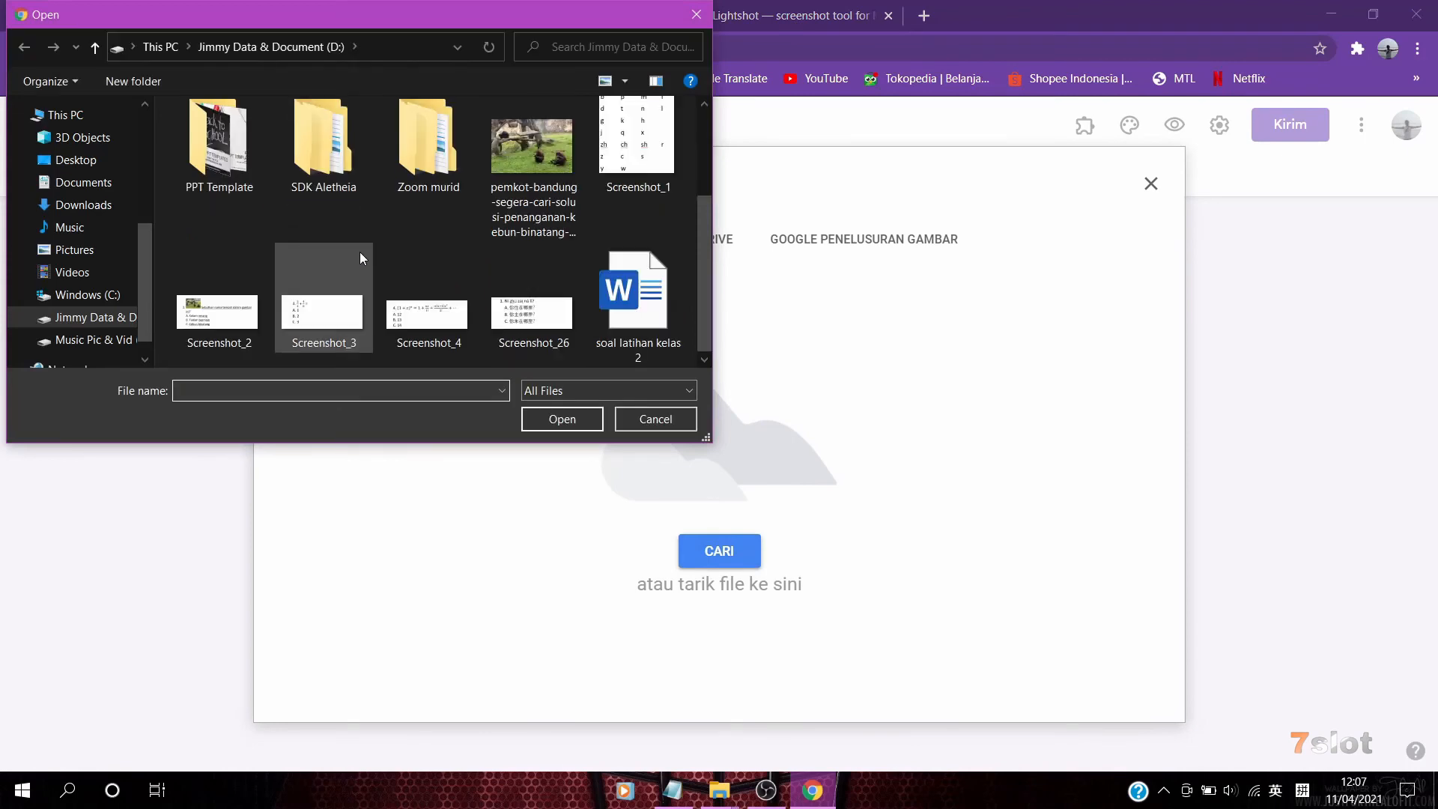
double_click(196, 321)
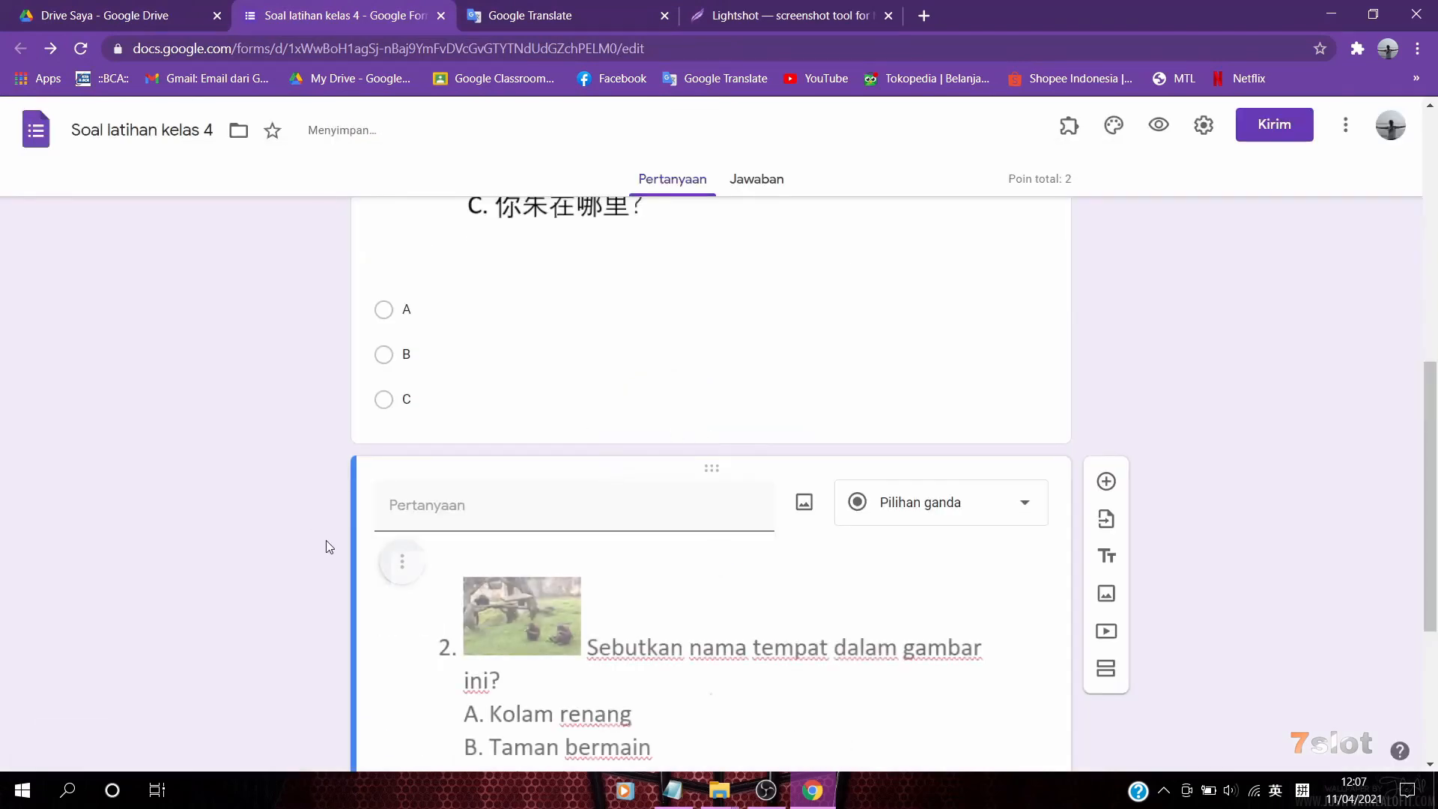
Title the question with the zoo picture "*" and give it the answer options A, B and C
scroll(349, 523, down, 4)
scroll(346, 412, up, 2)
click(423, 382)
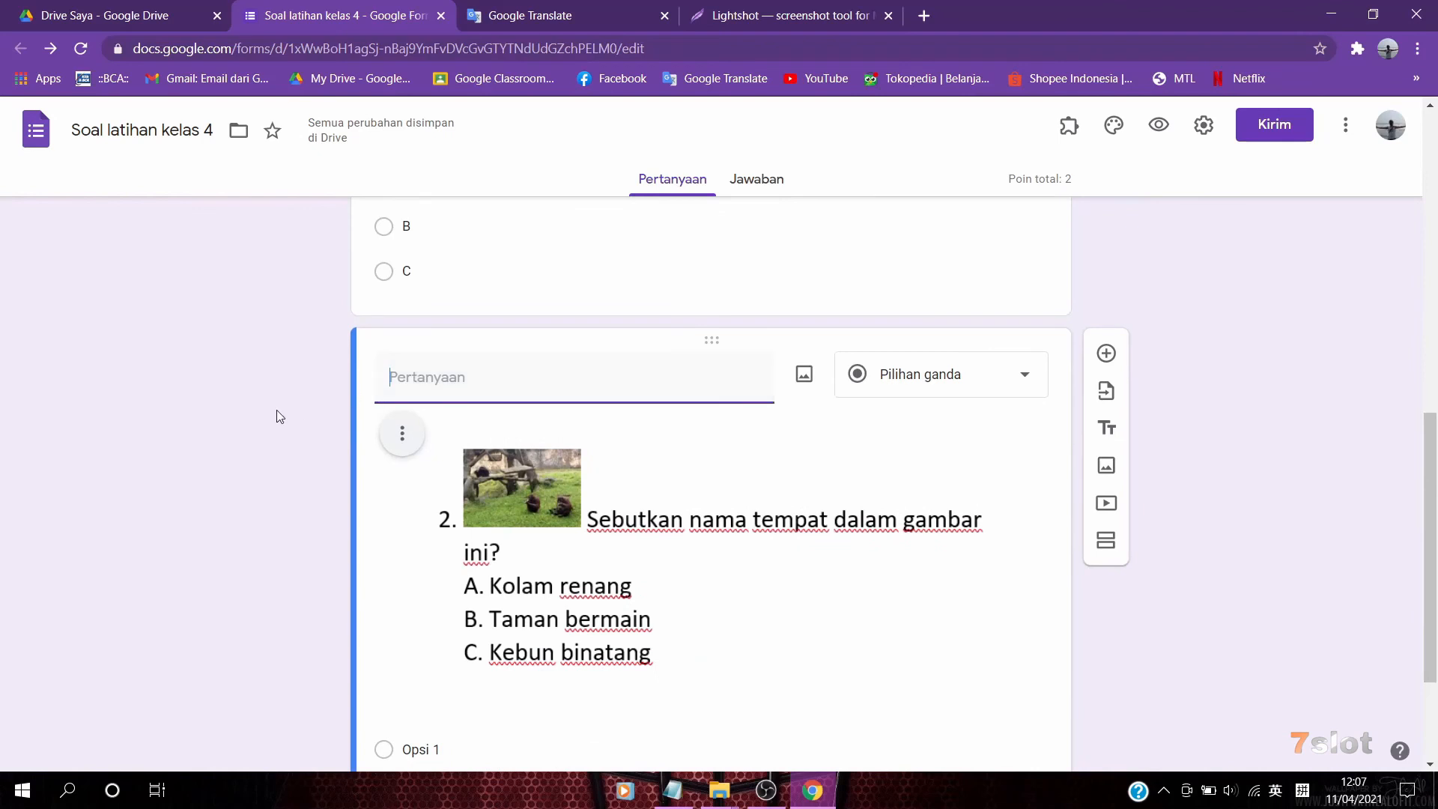
text(*)
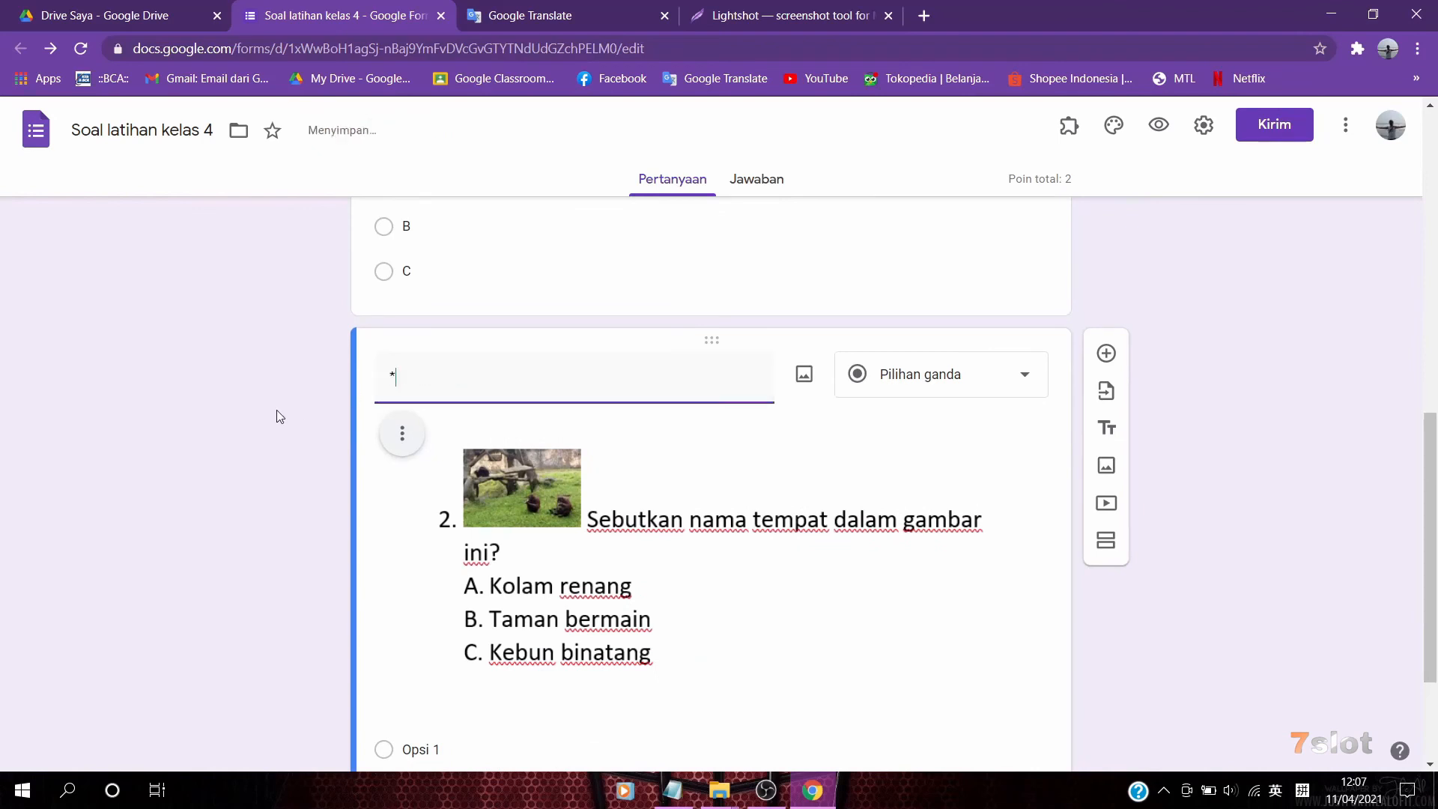
scroll(303, 449, down, 1)
scroll(308, 480, down, 2)
click(430, 566)
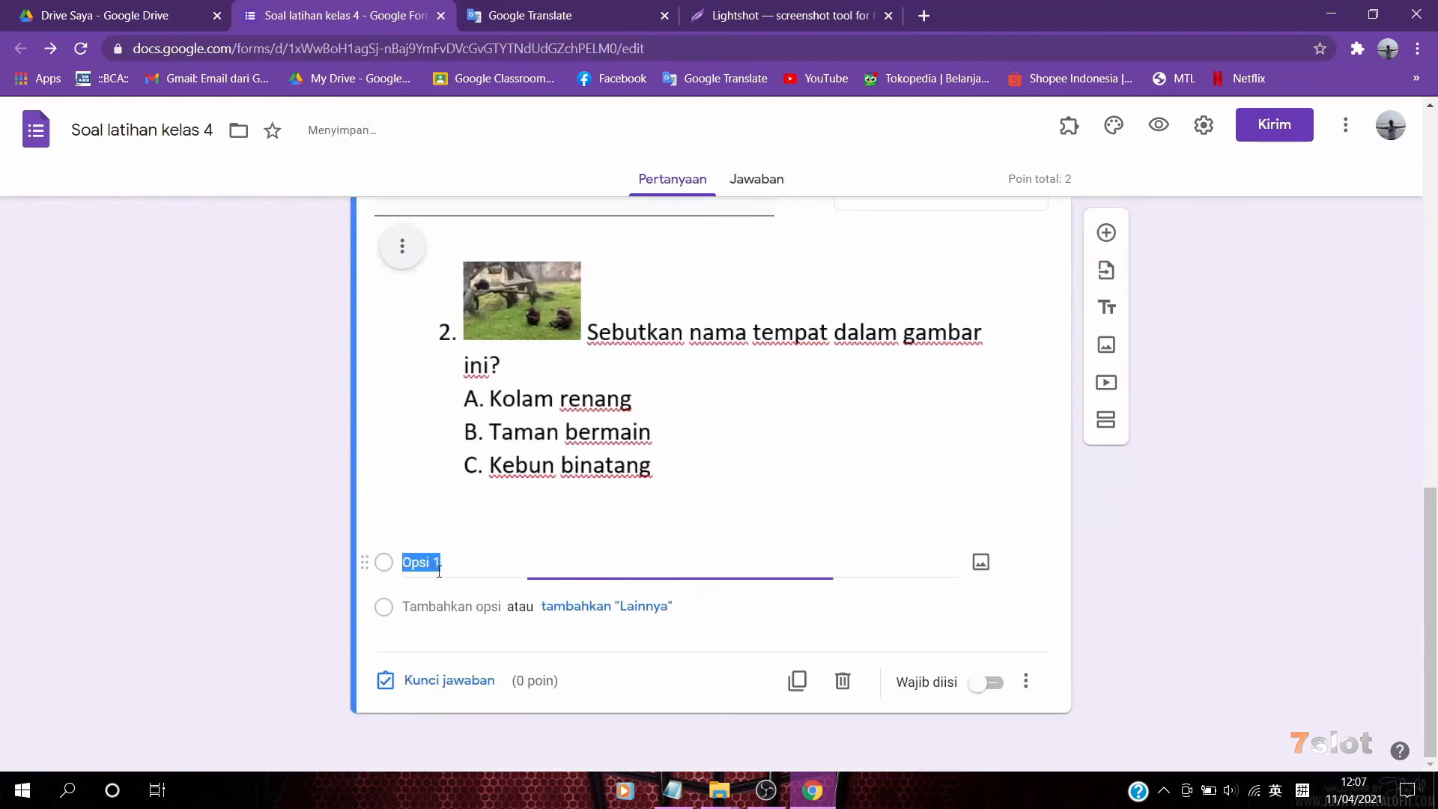
text(A)
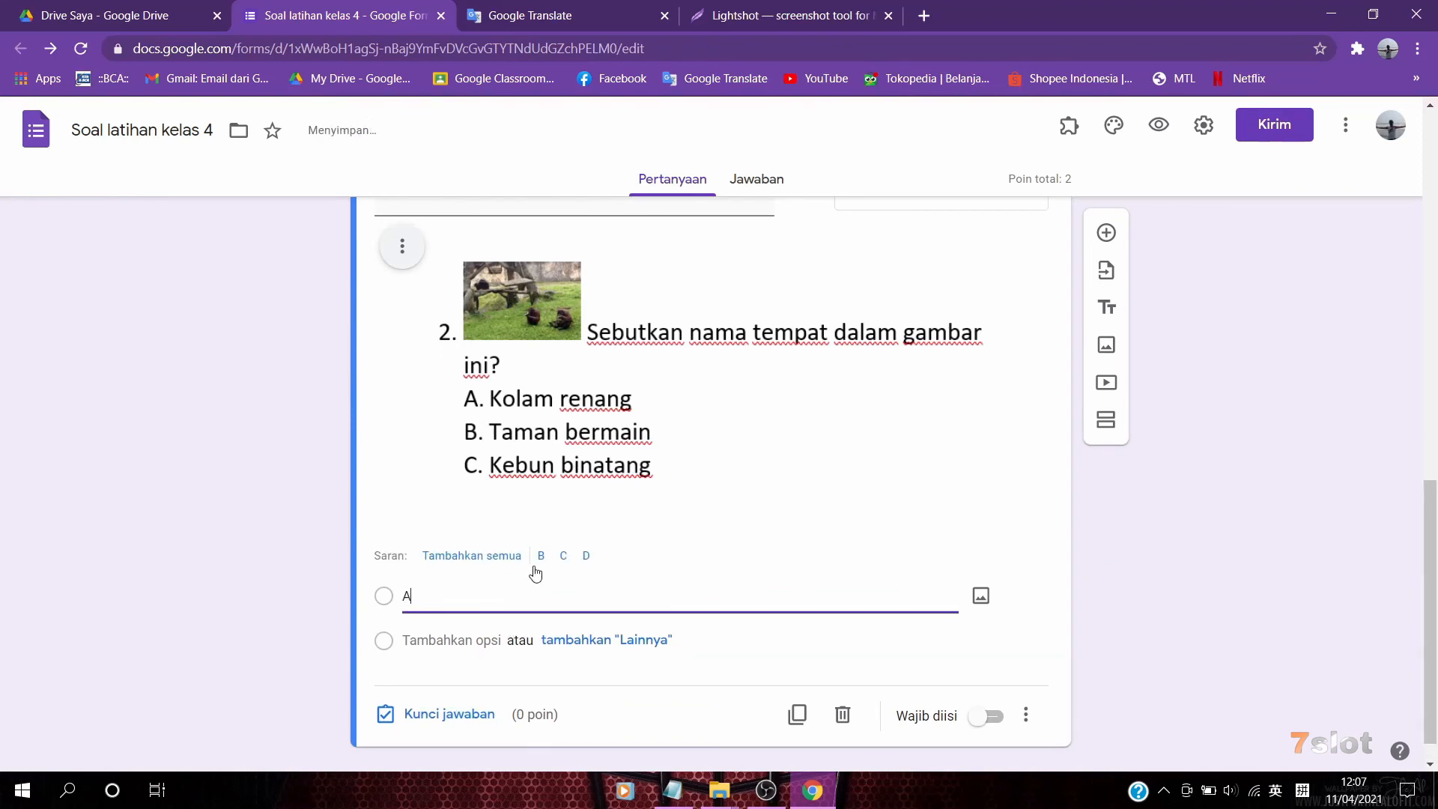
click(535, 562)
click(536, 560)
scroll(537, 563, down, 2)
Set the zoo picture question's answer key to C worth 2 points and make the question required
click(434, 681)
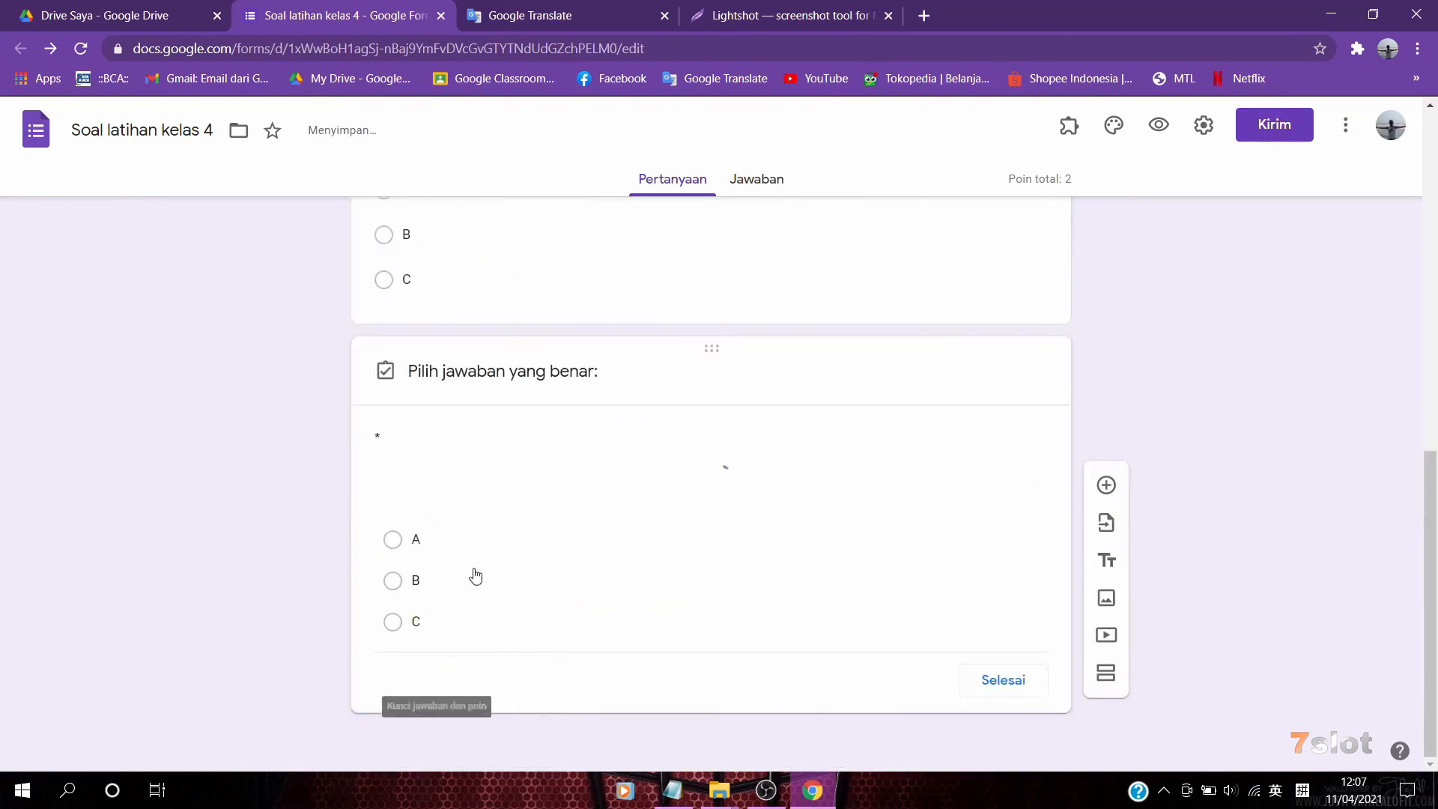
scroll(329, 524, up, 1)
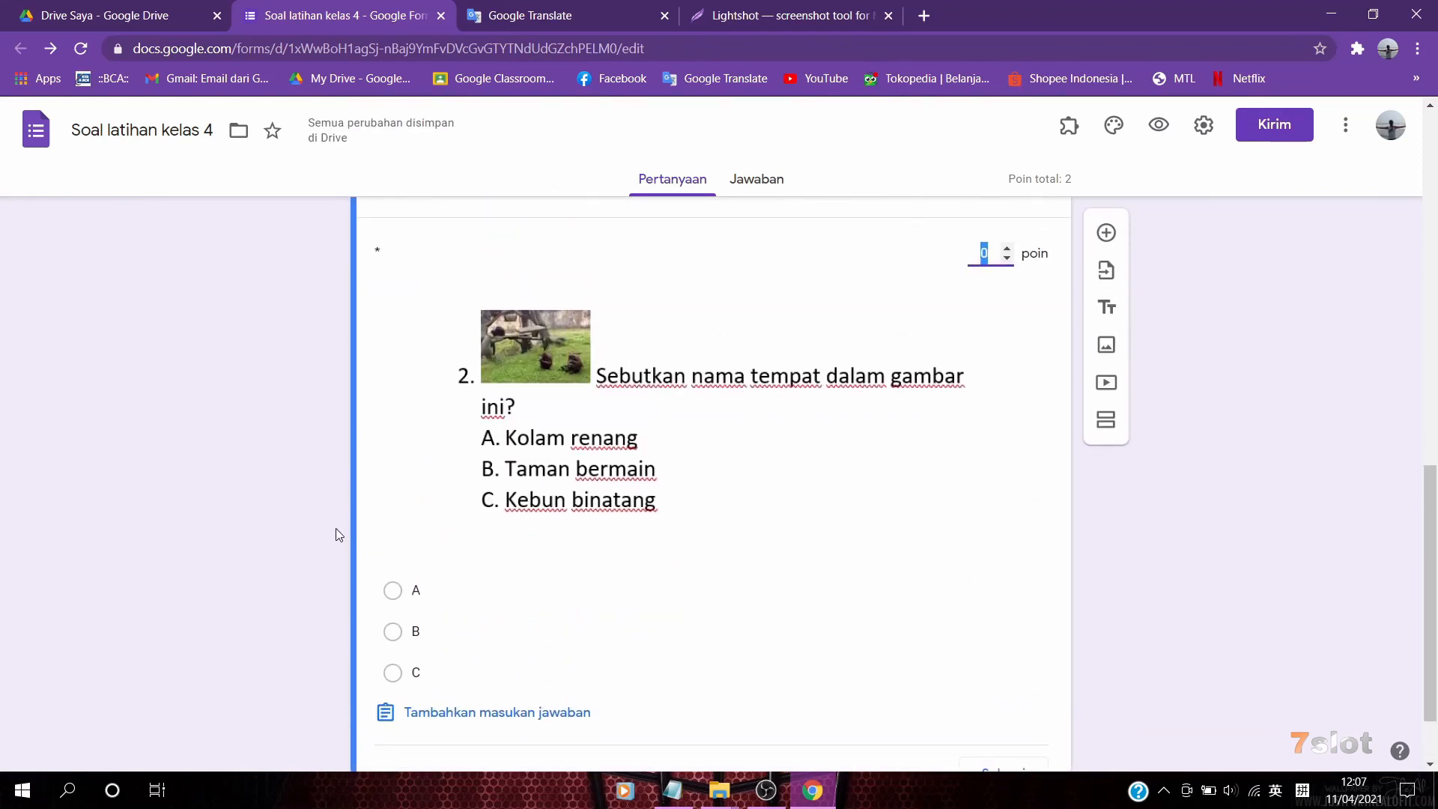
text(2)
click(334, 531)
scroll(332, 531, down, 1)
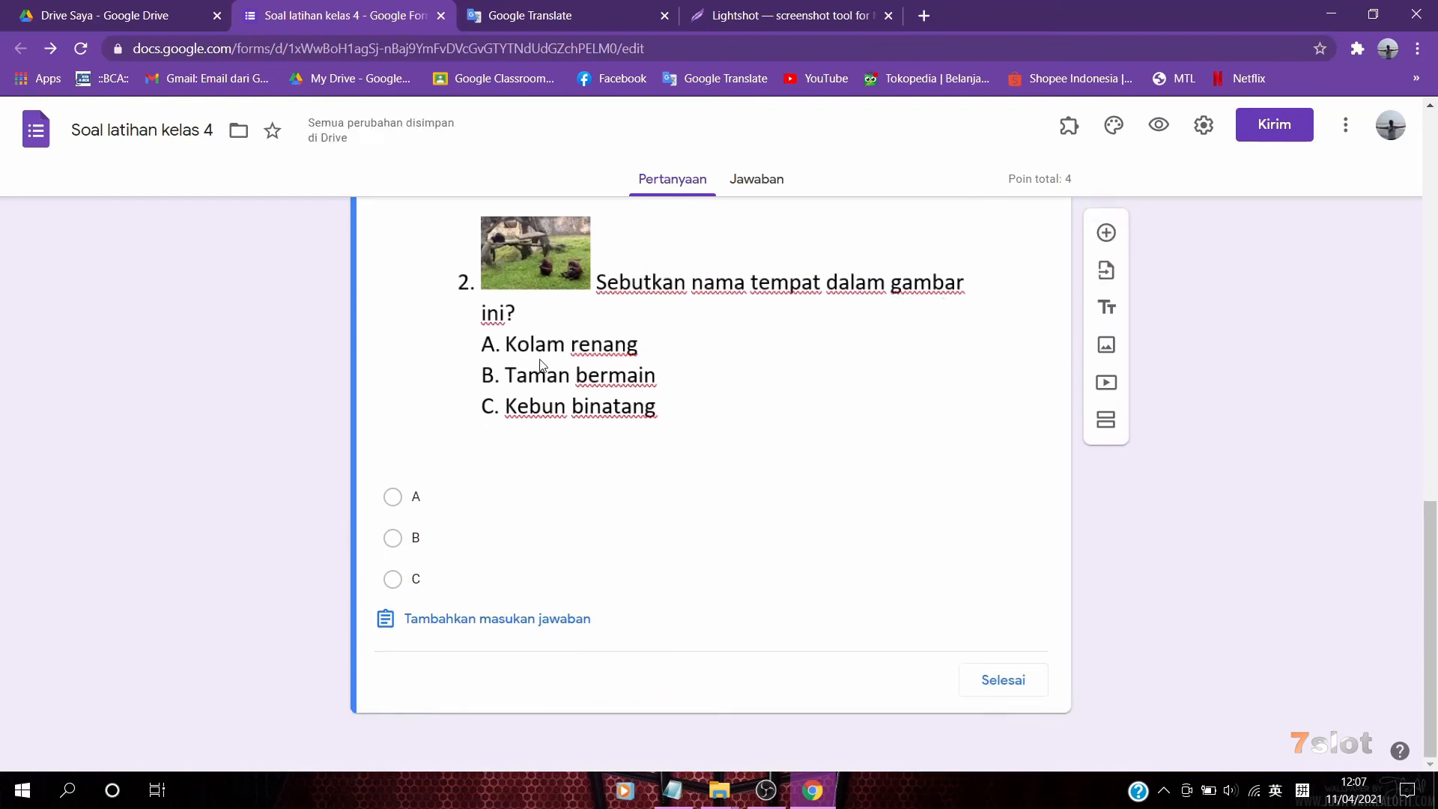
click(393, 579)
click(991, 683)
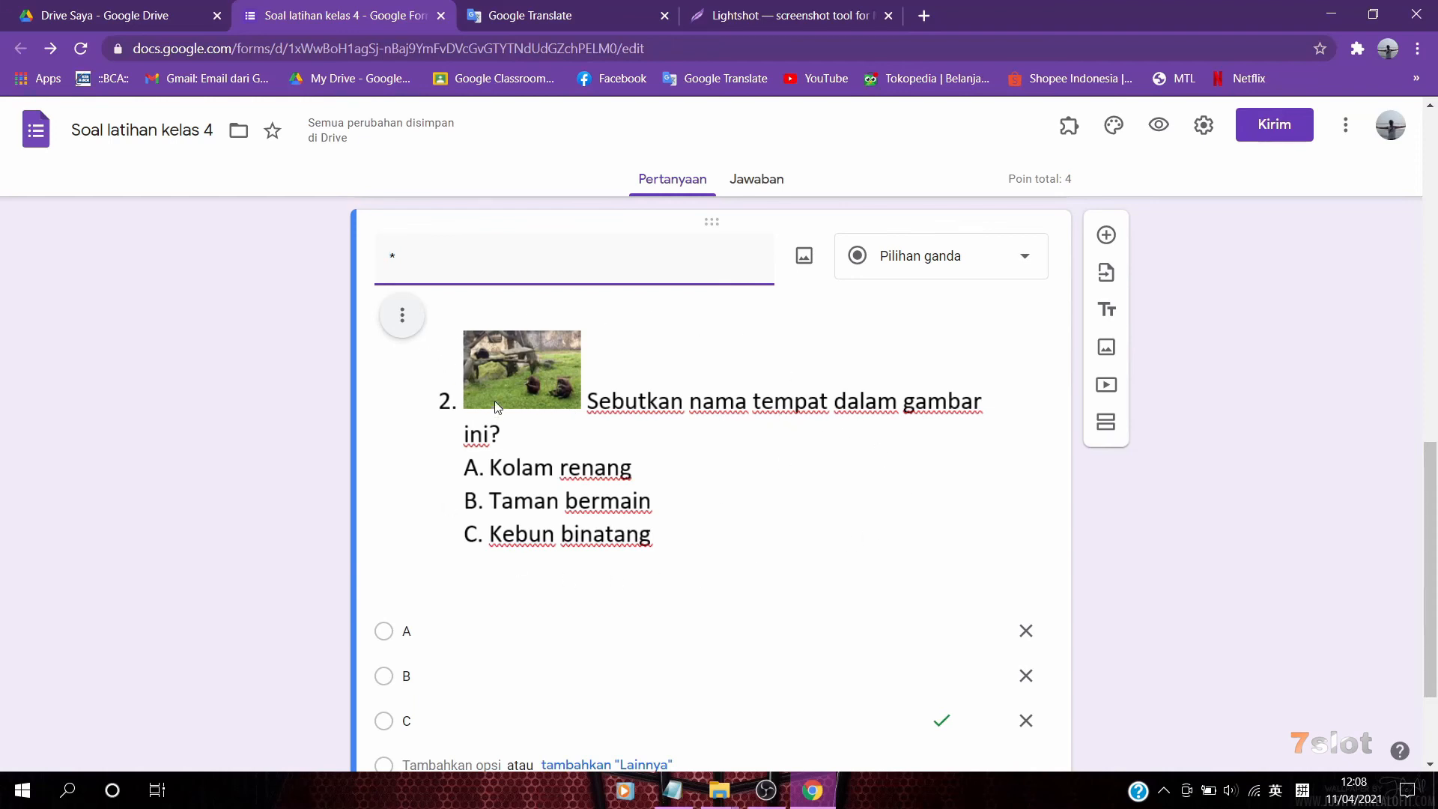
scroll(494, 402, down, 2)
click(983, 682)
Add a new multiple-choice question below the zoo picture question and insert the image Screenshot_3 from the D: drive
click(1107, 232)
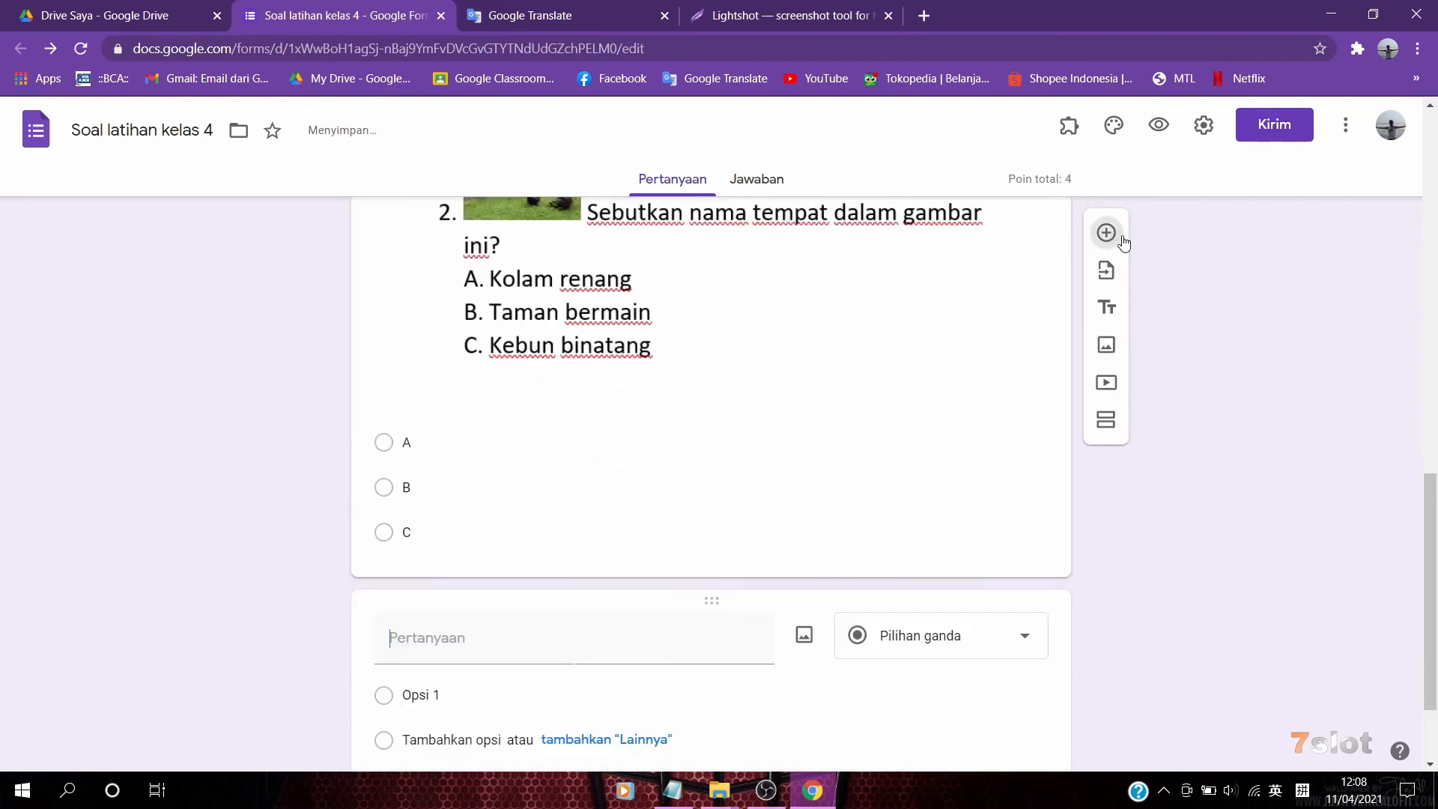
click(802, 506)
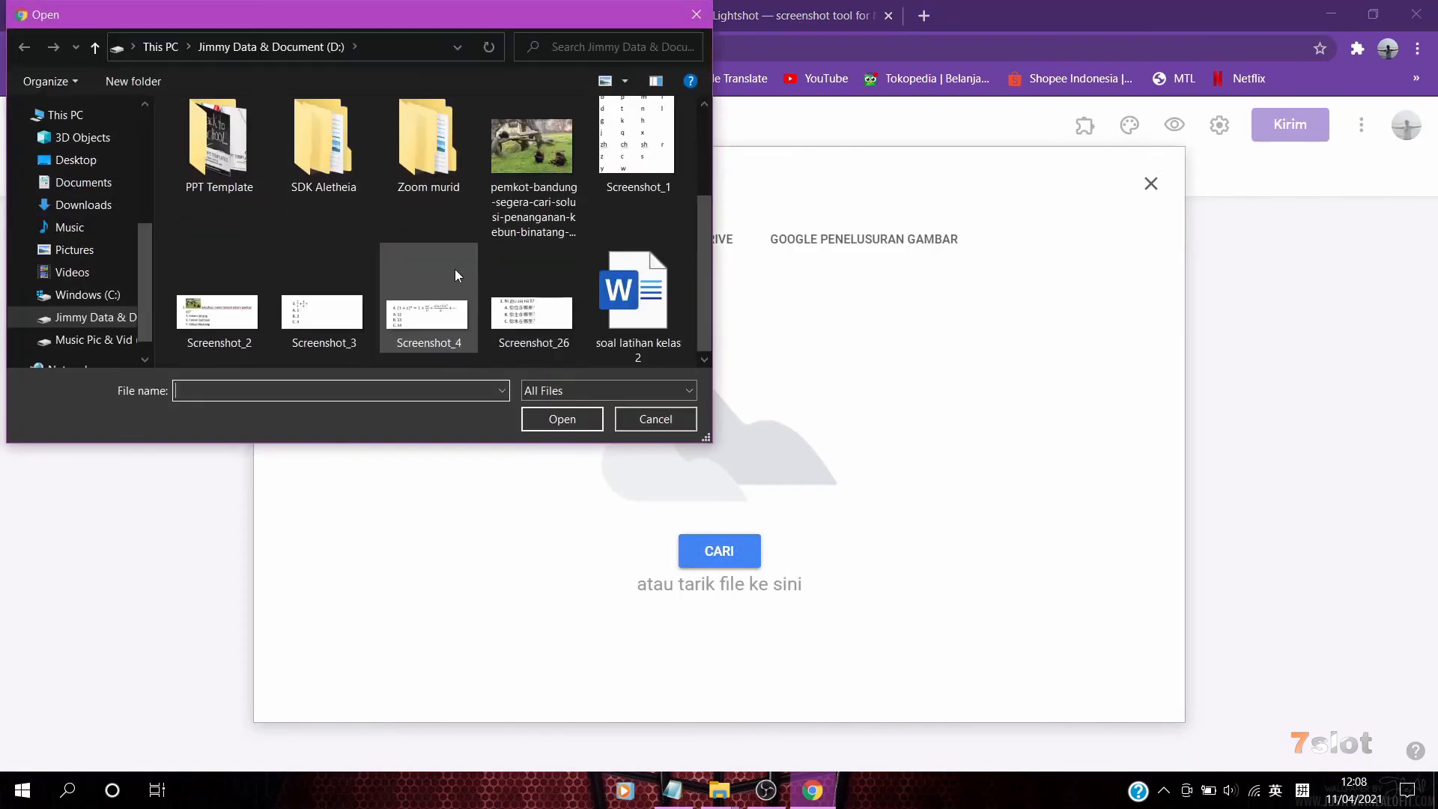
double_click(328, 325)
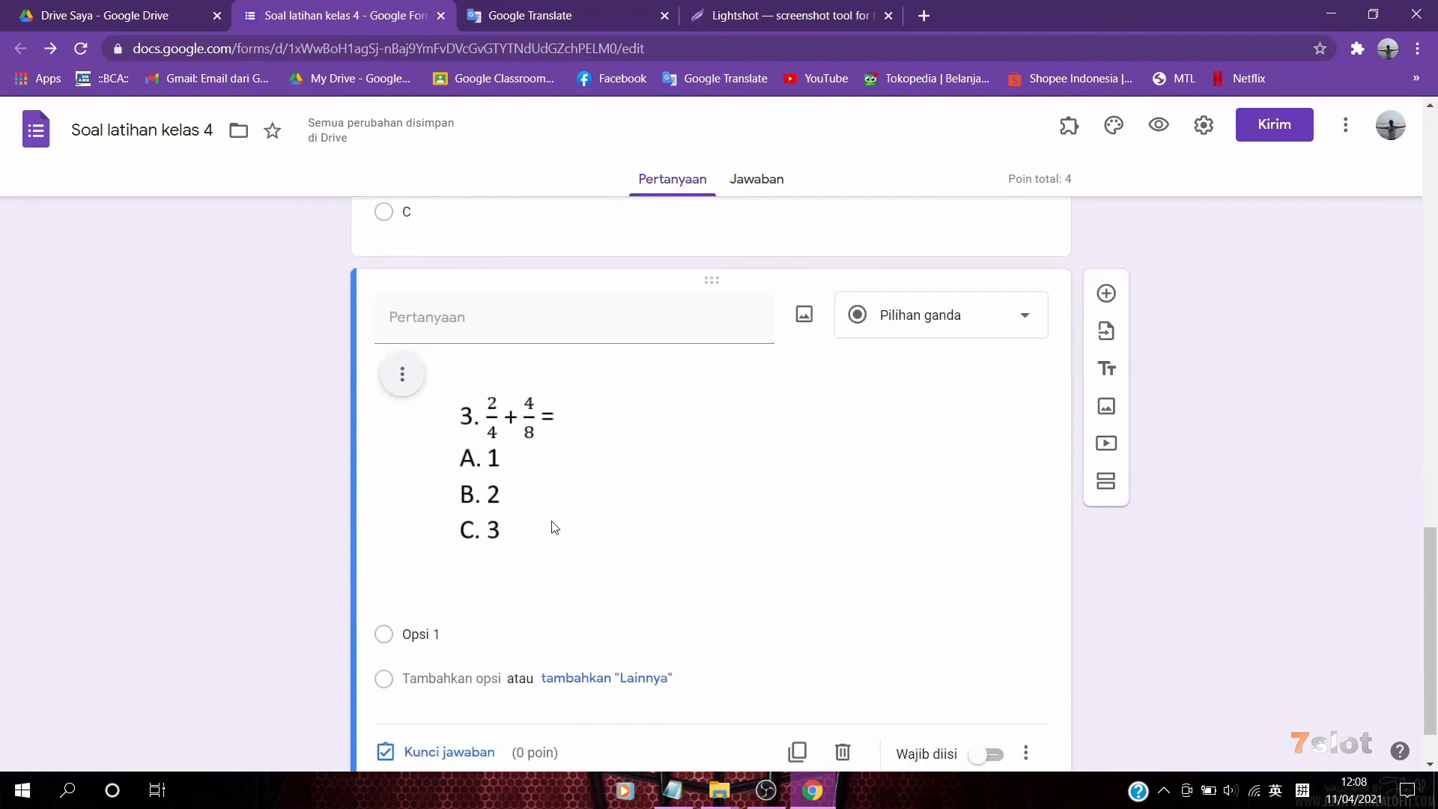
Title the fraction addition question "*" and give it the answer options A, B and C
click(462, 318)
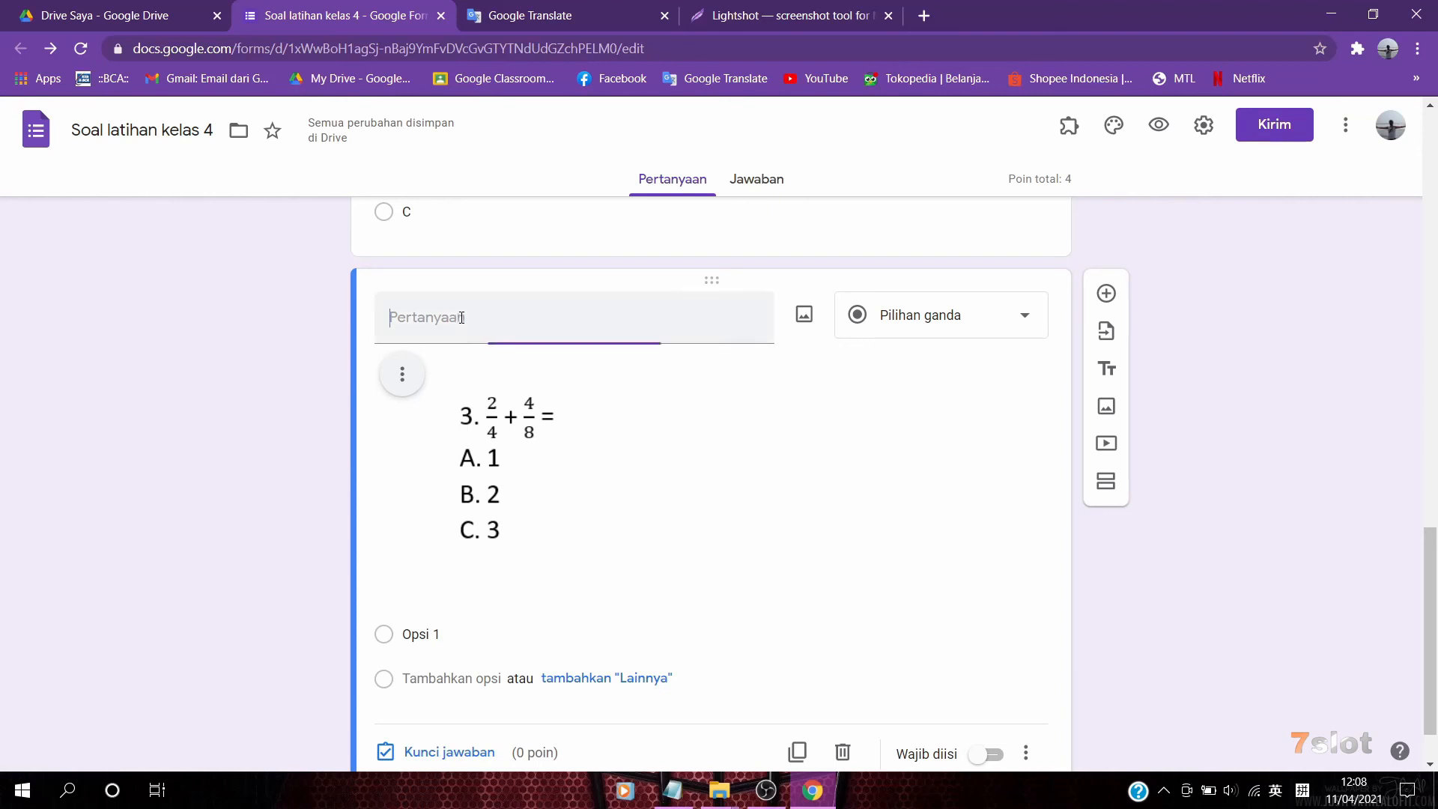
text(*)
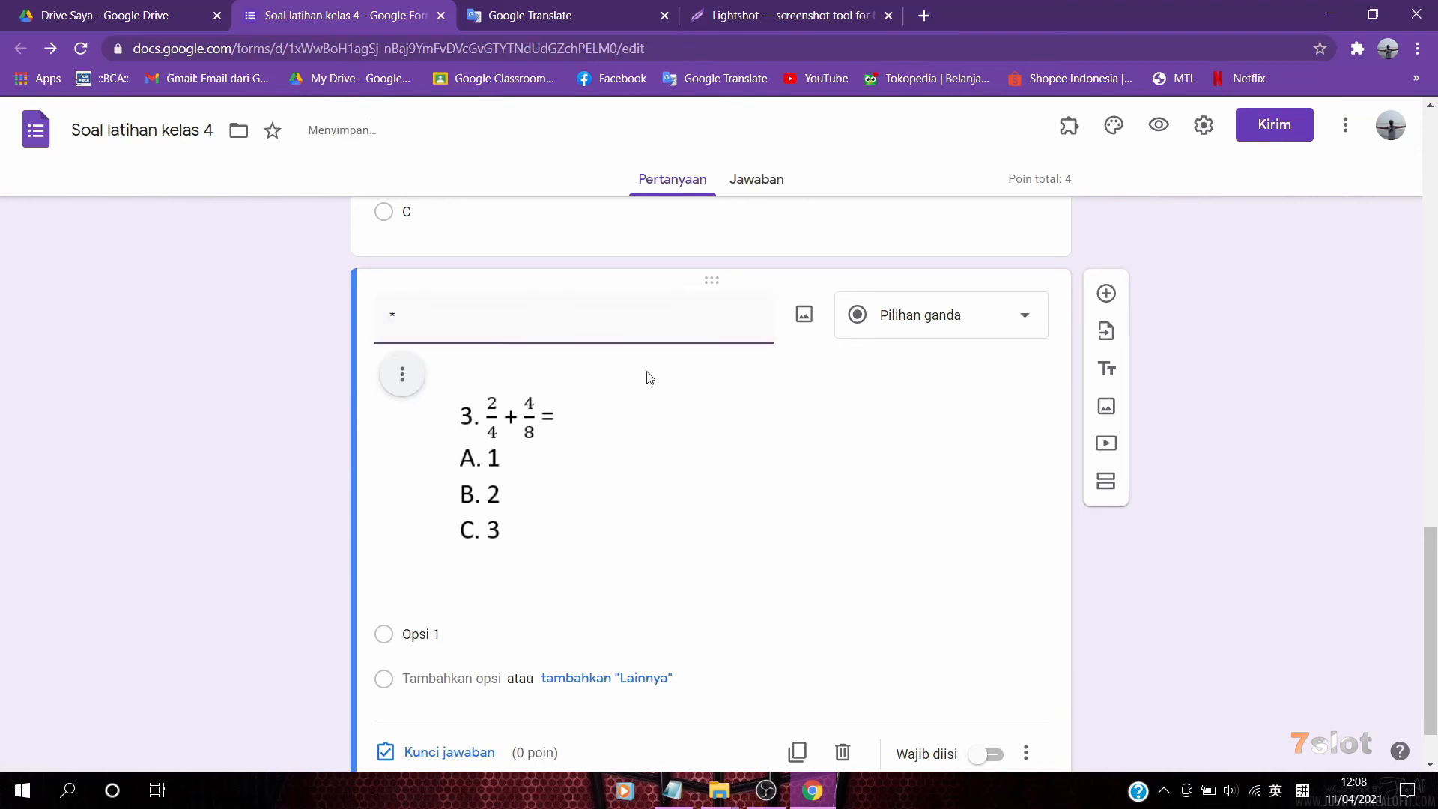
scroll(610, 523, down, 1)
click(435, 564)
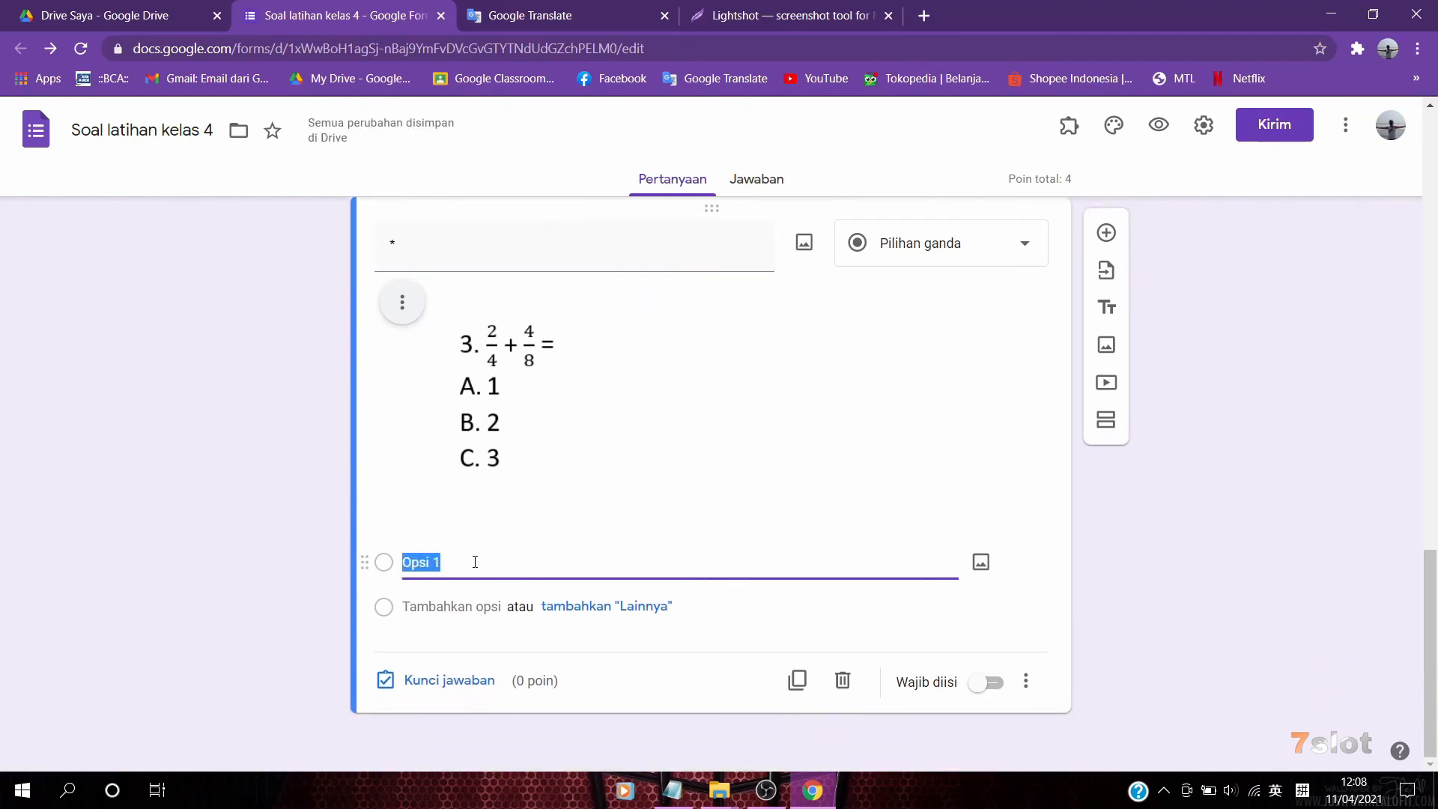
text(A)
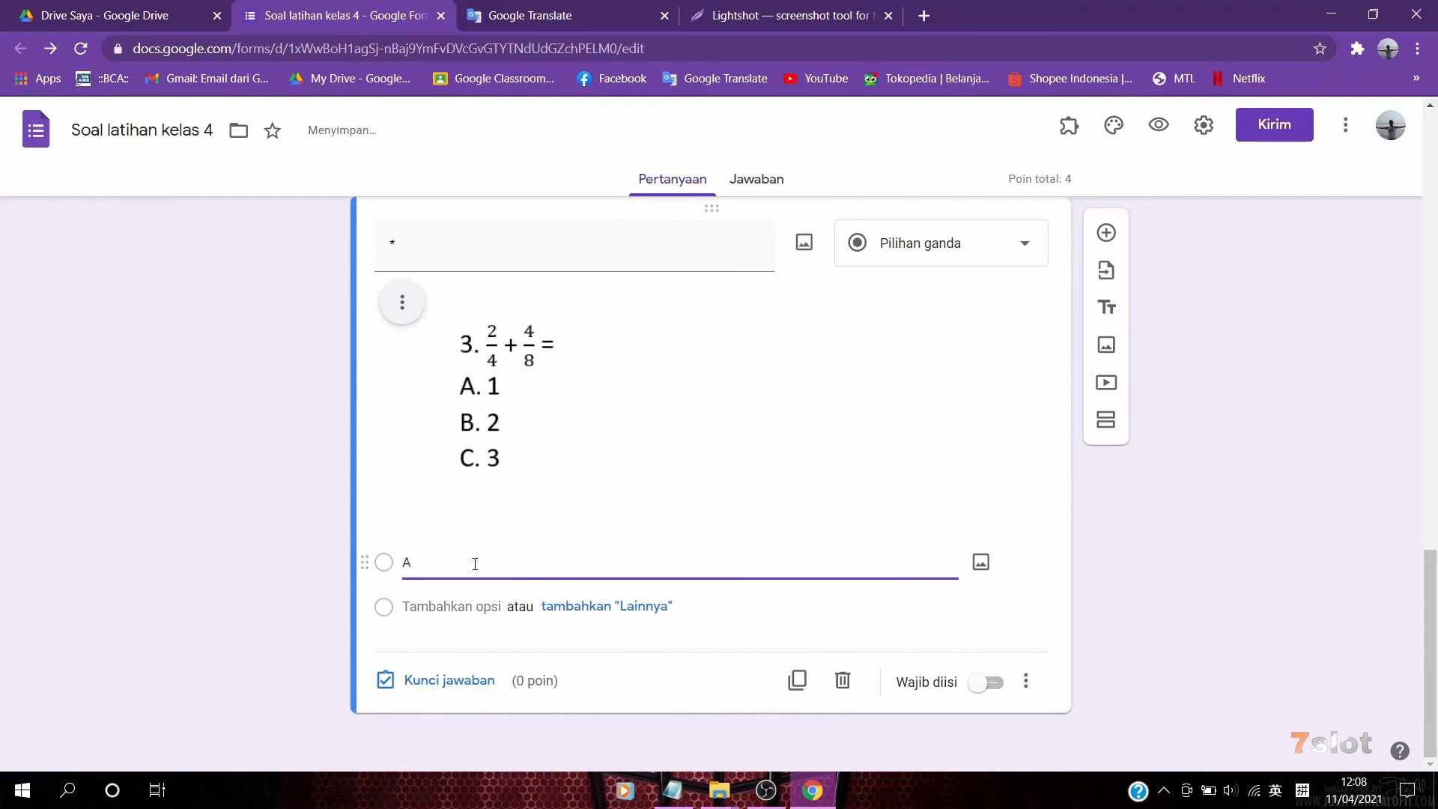
click(540, 558)
click(540, 558)
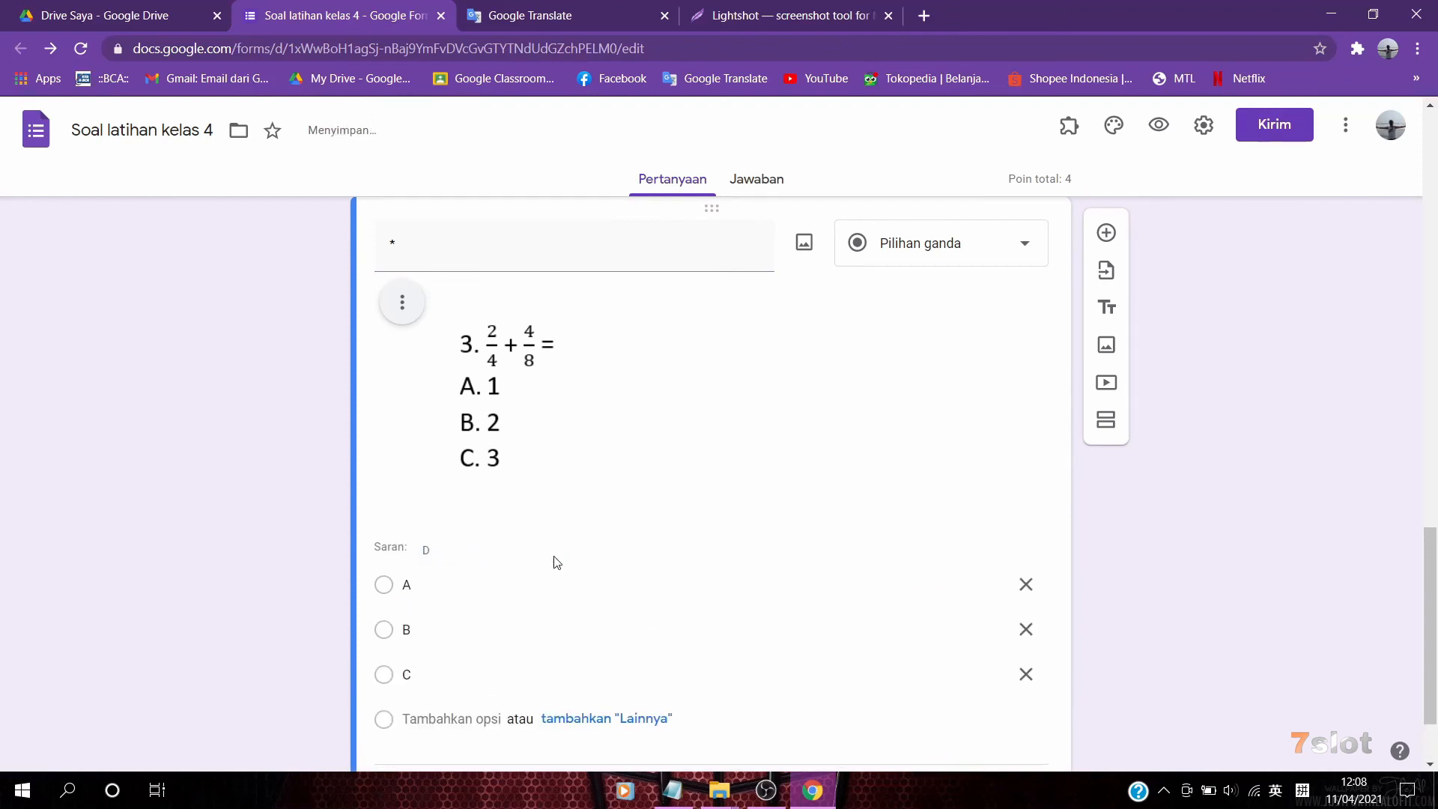
scroll(307, 573, down, 2)
scroll(311, 577, up, 4)
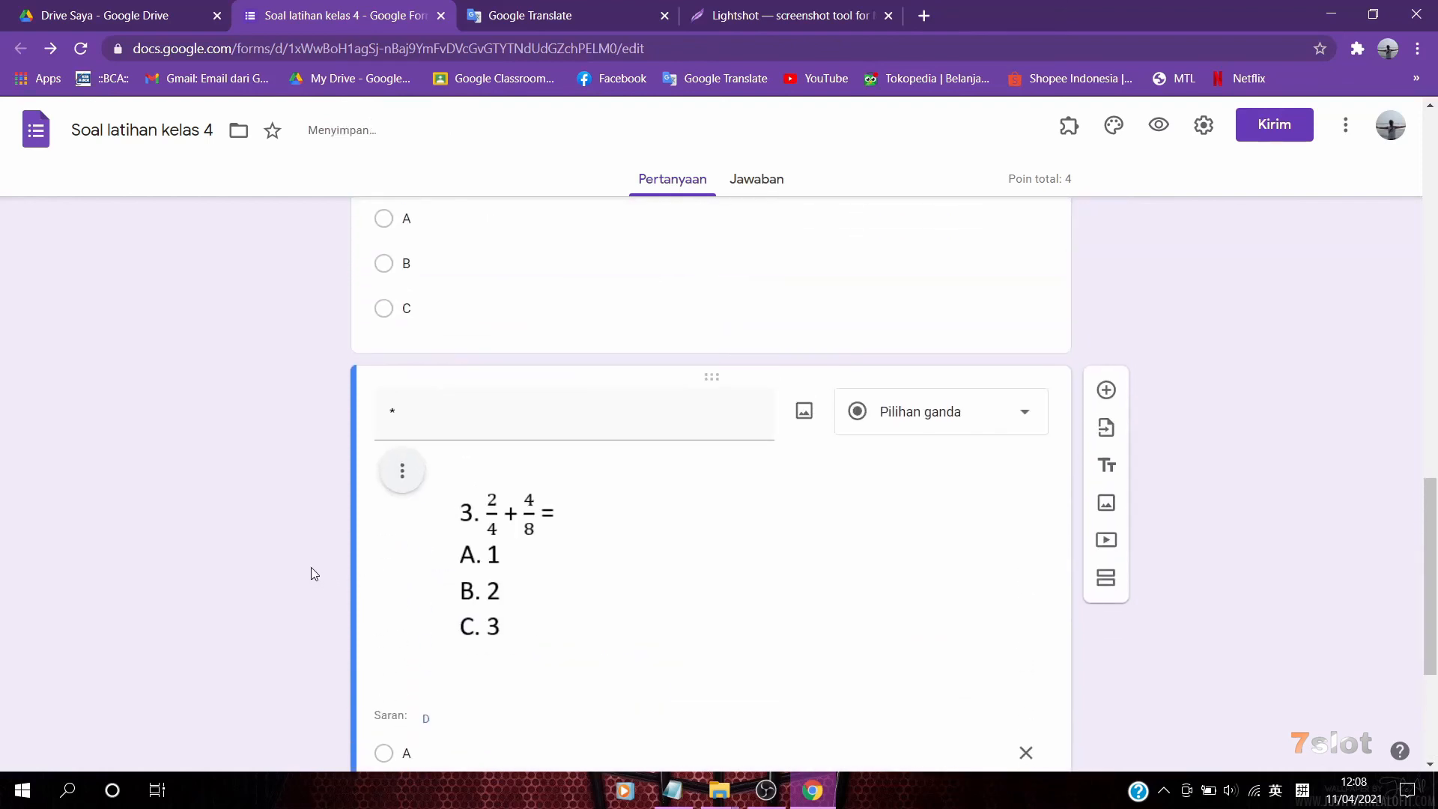
scroll(312, 568, down, 1)
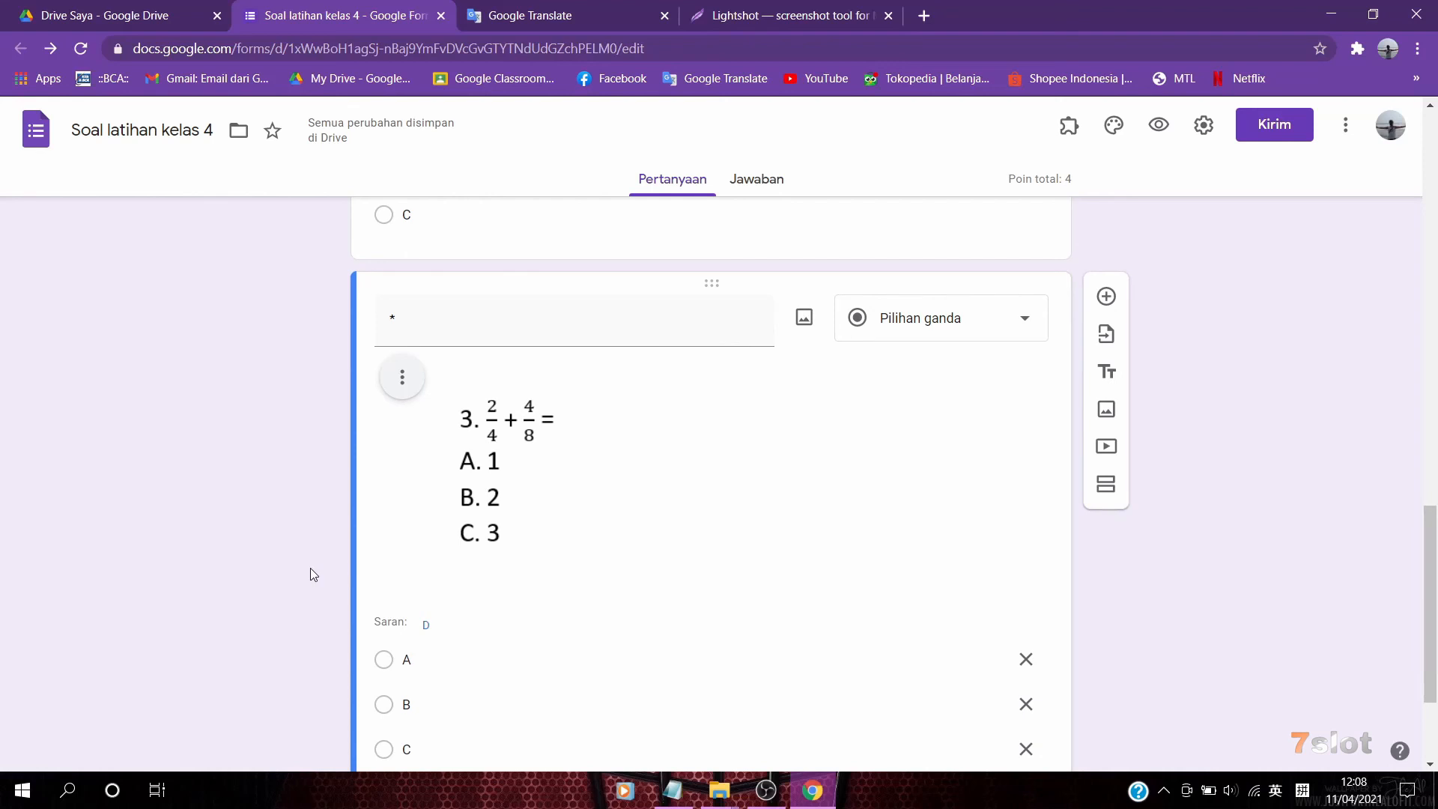
Set the fraction addition question's answer key to A worth 2 points
scroll(310, 568, down, 2)
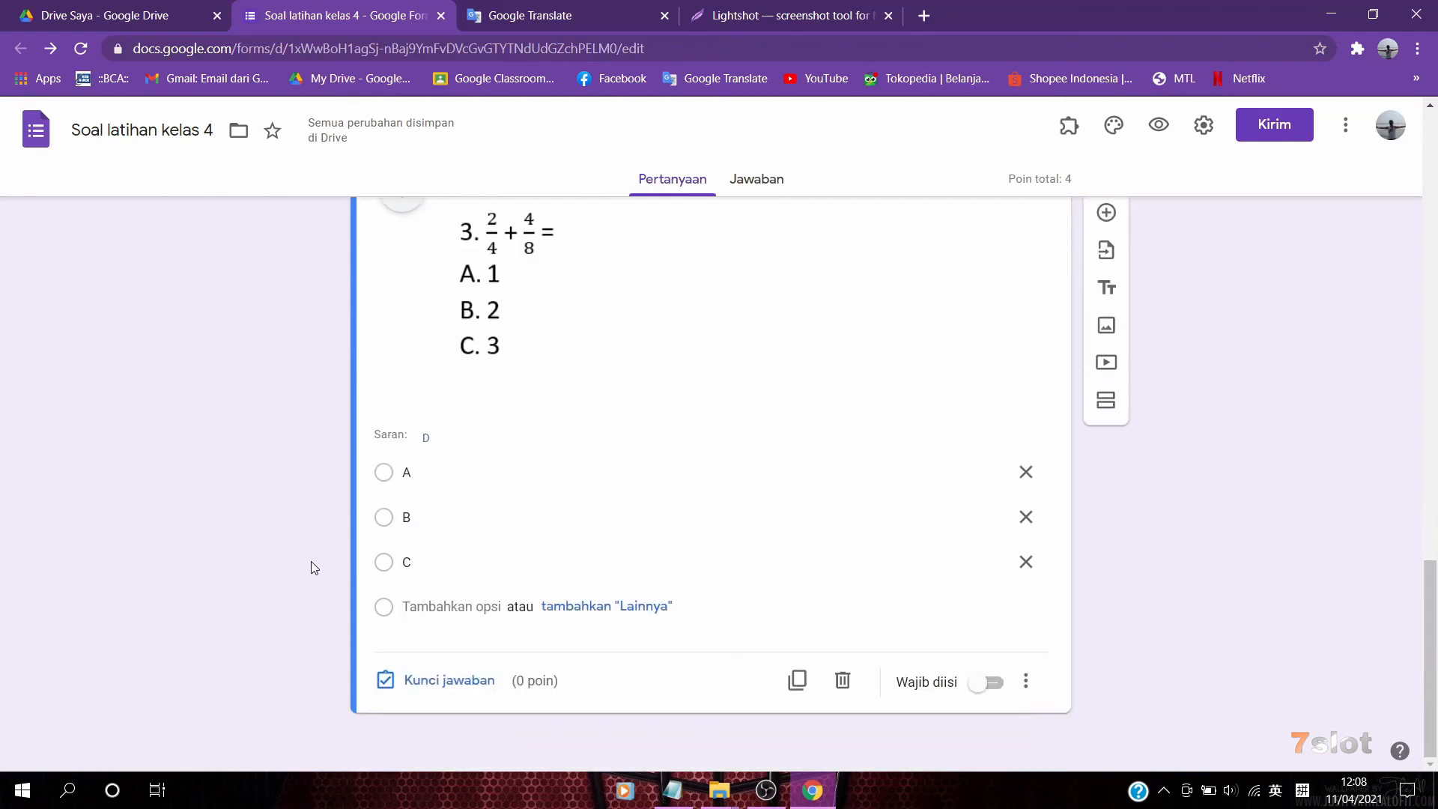
click(443, 693)
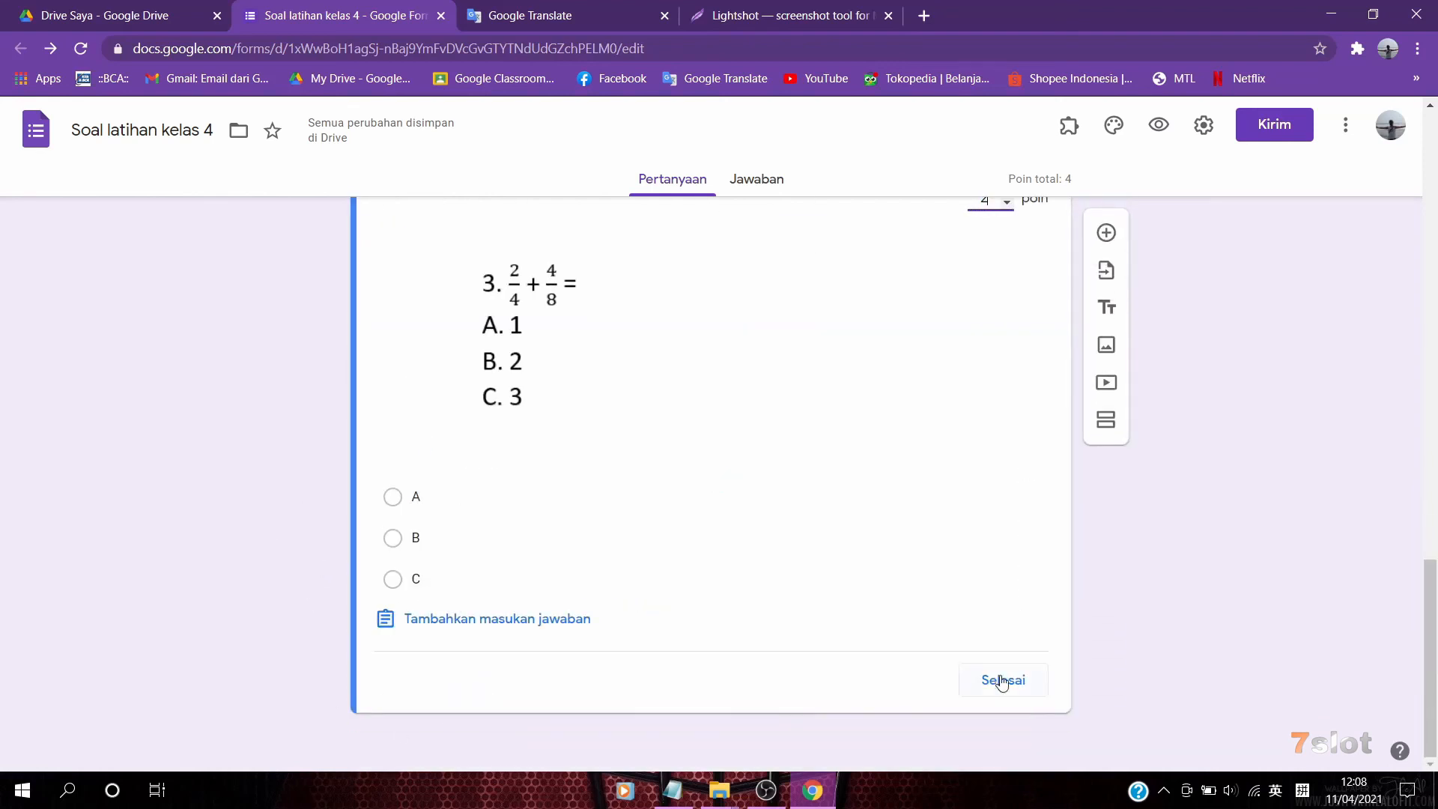
click(392, 496)
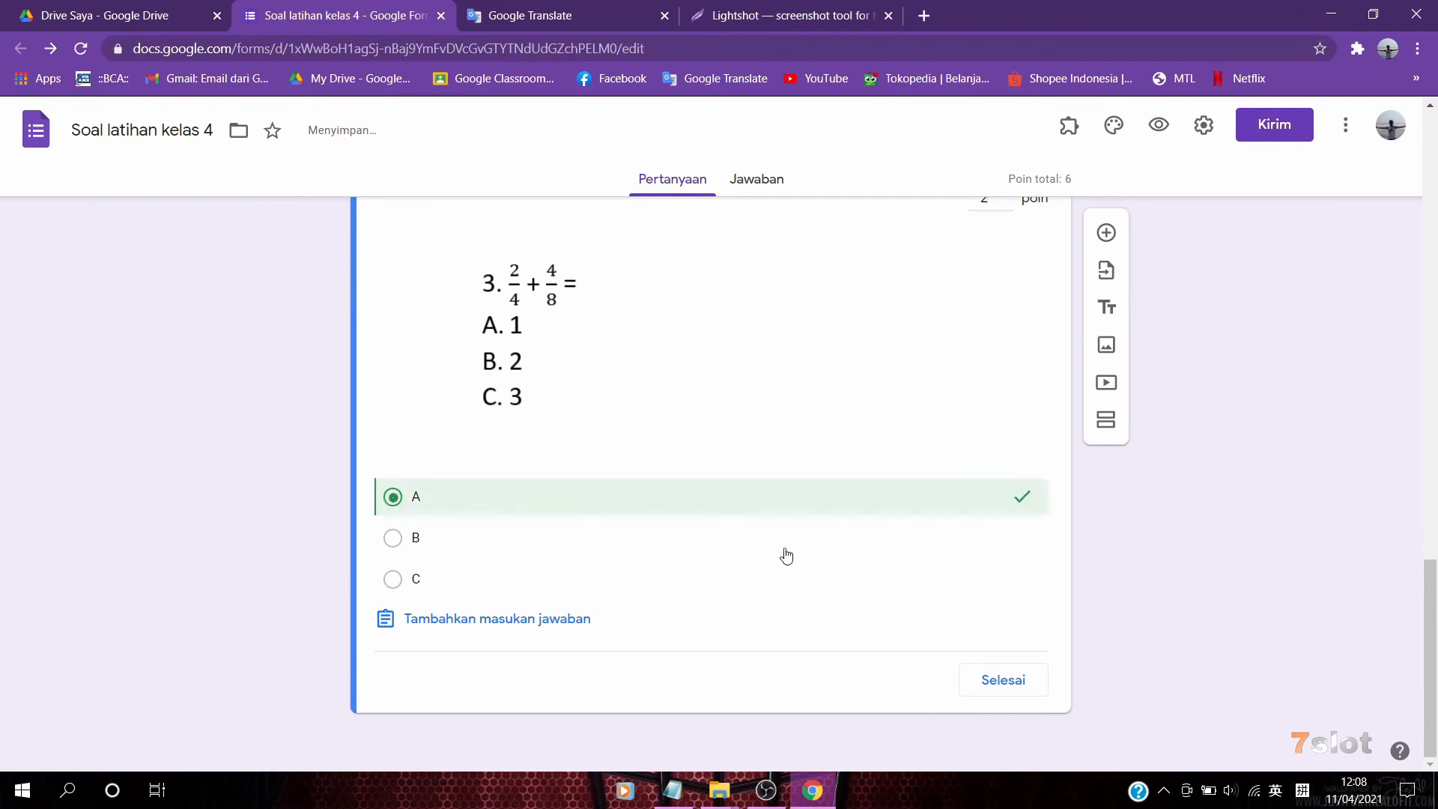
click(1007, 681)
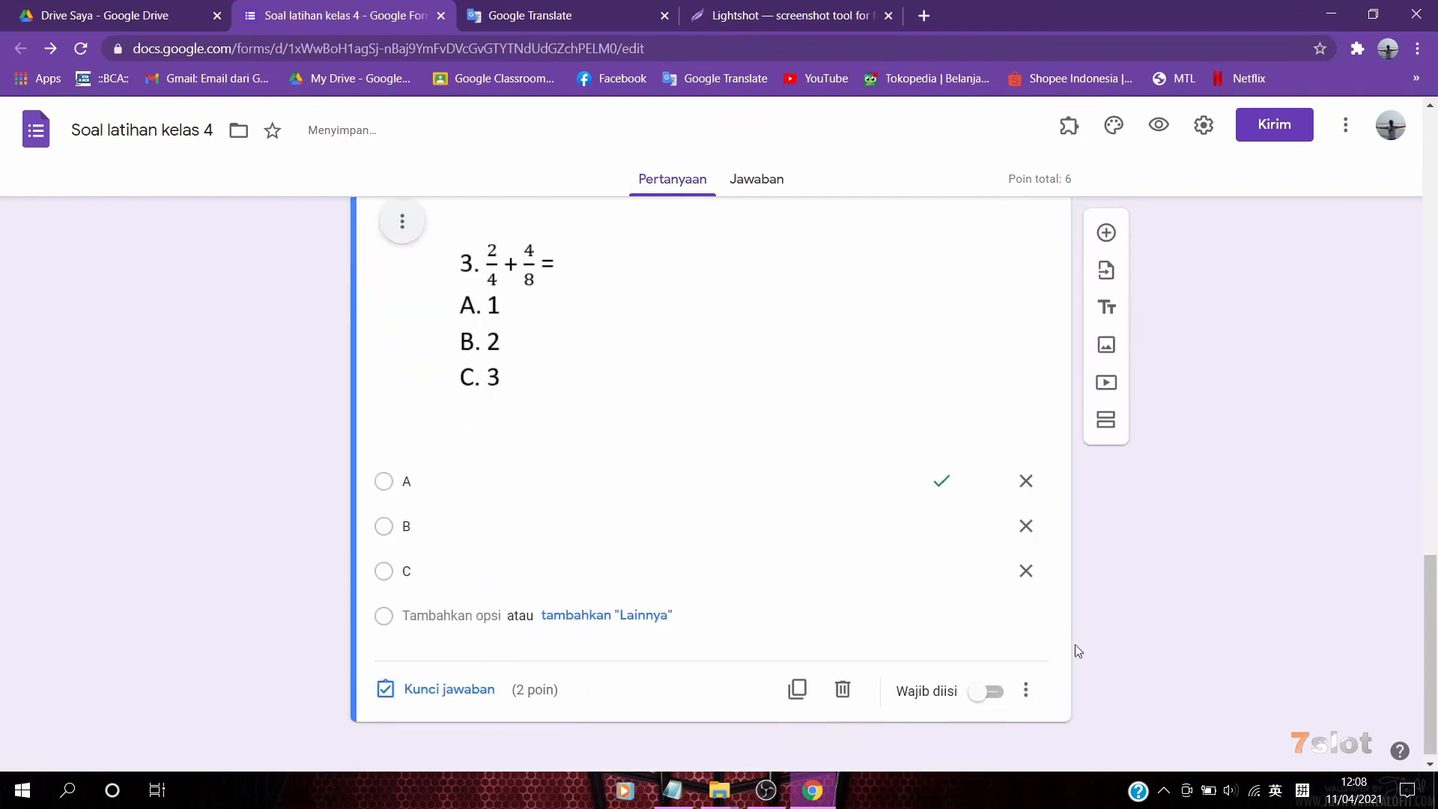
Add a new multiple-choice question below the fraction addition question and insert the image Screenshot_4 from the D: drive
click(1107, 233)
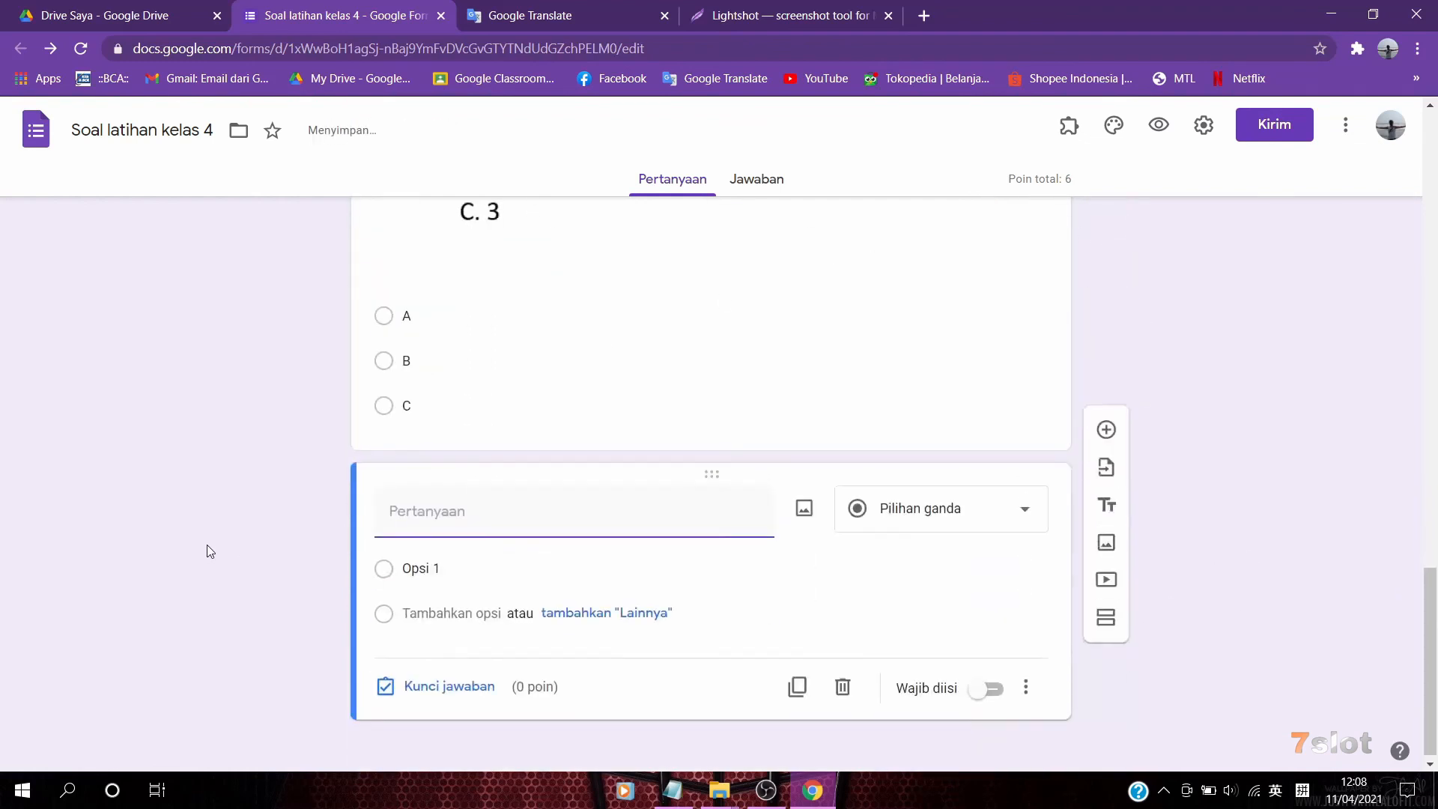
click(803, 508)
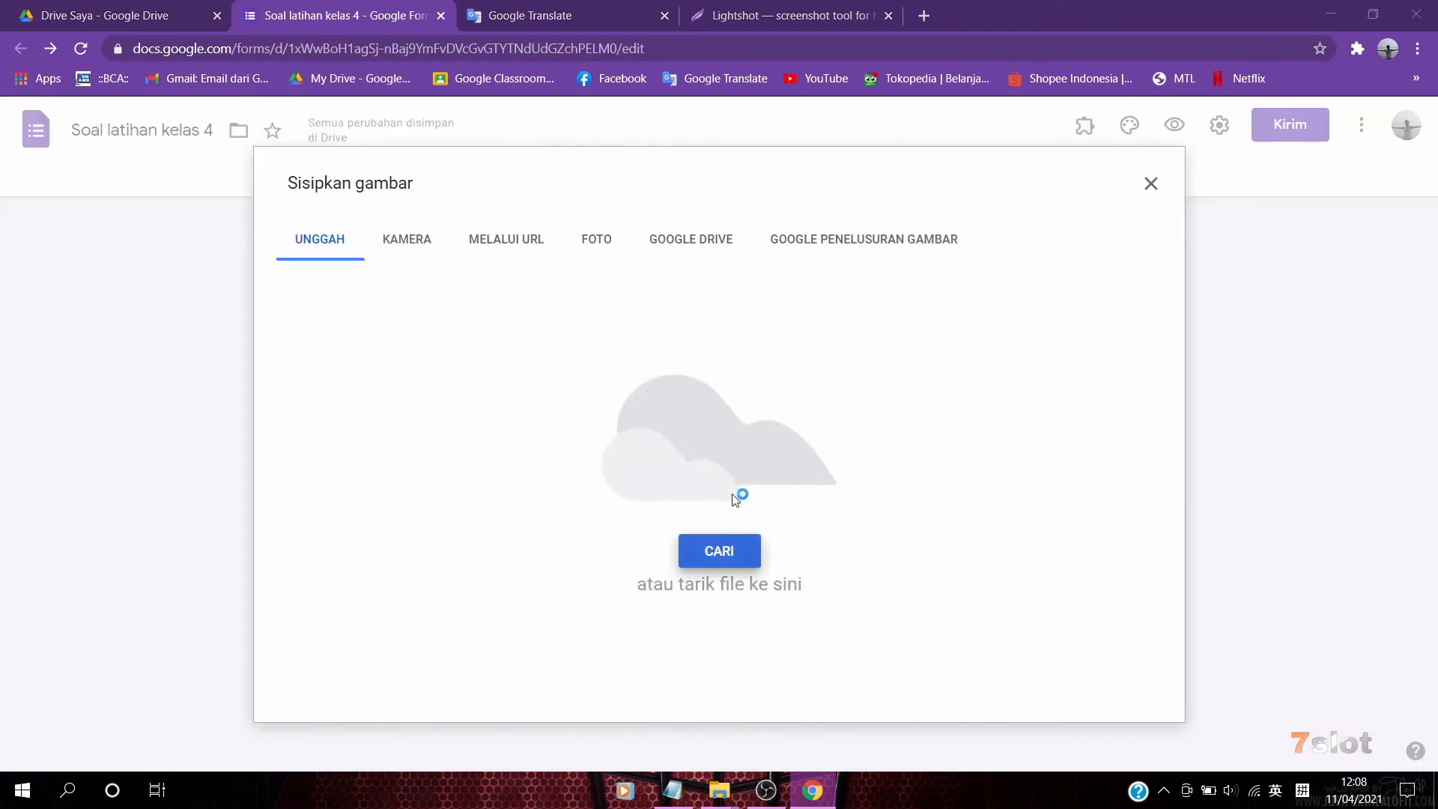
click(719, 551)
scroll(467, 222, down, 3)
double_click(527, 325)
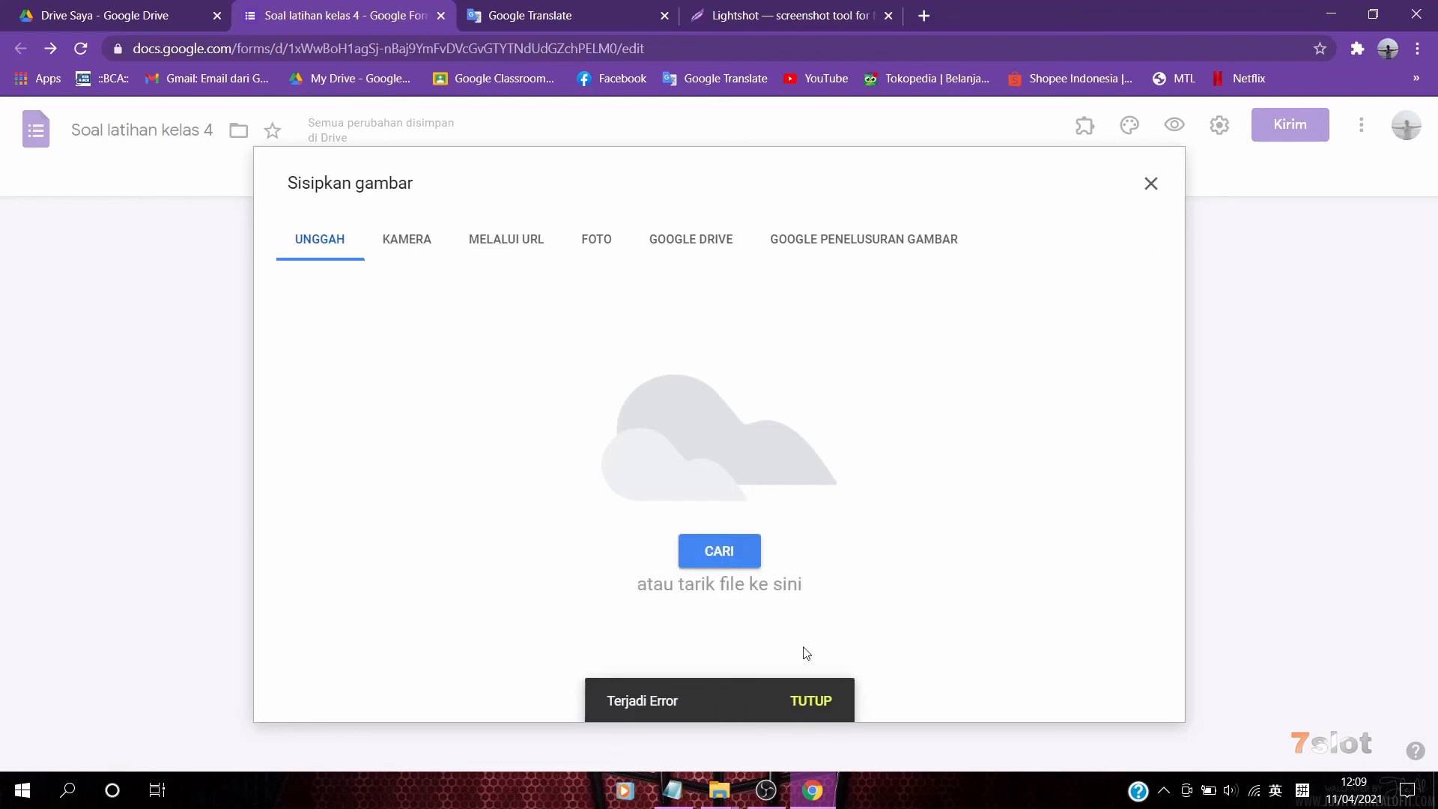
click(807, 704)
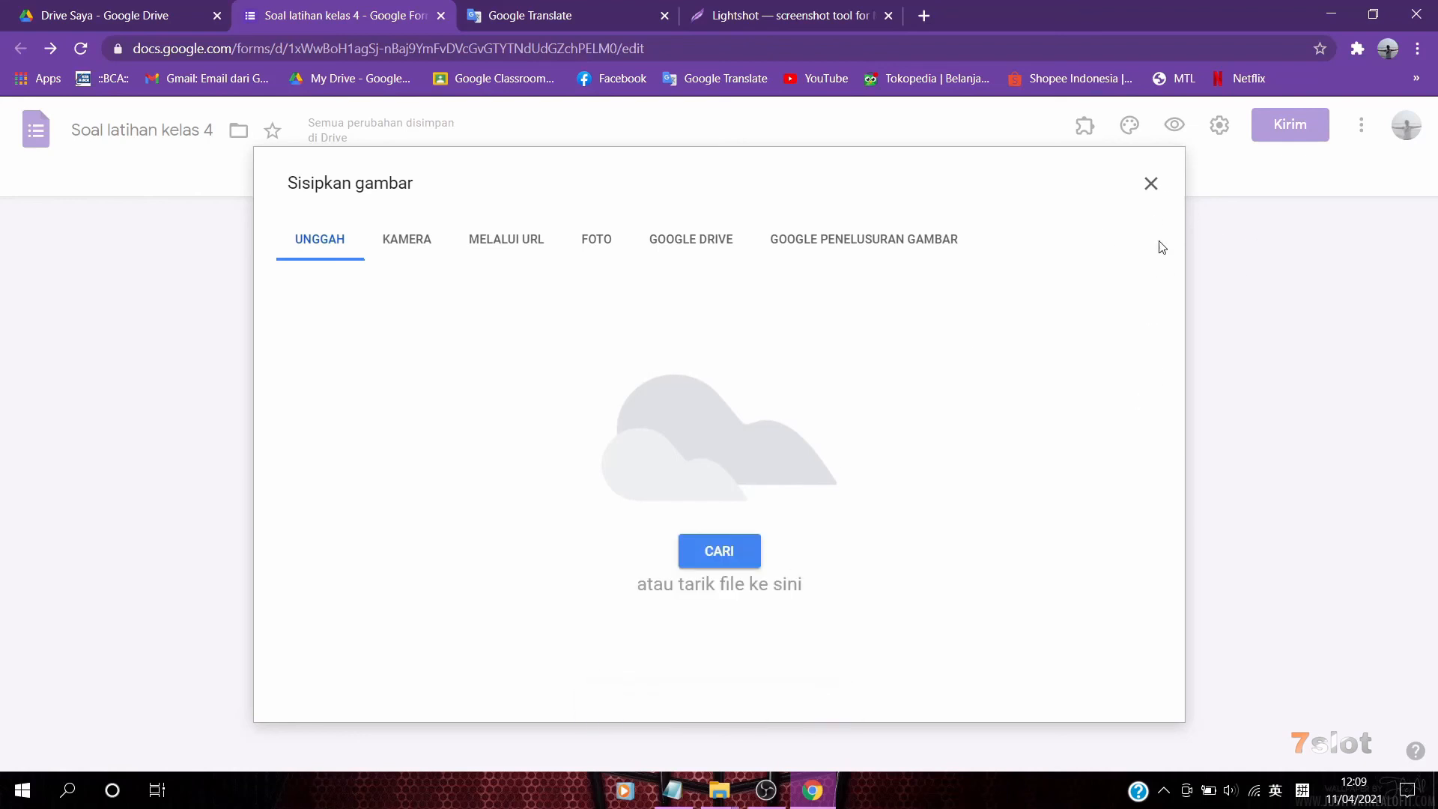
click(719, 554)
scroll(492, 267, down, 2)
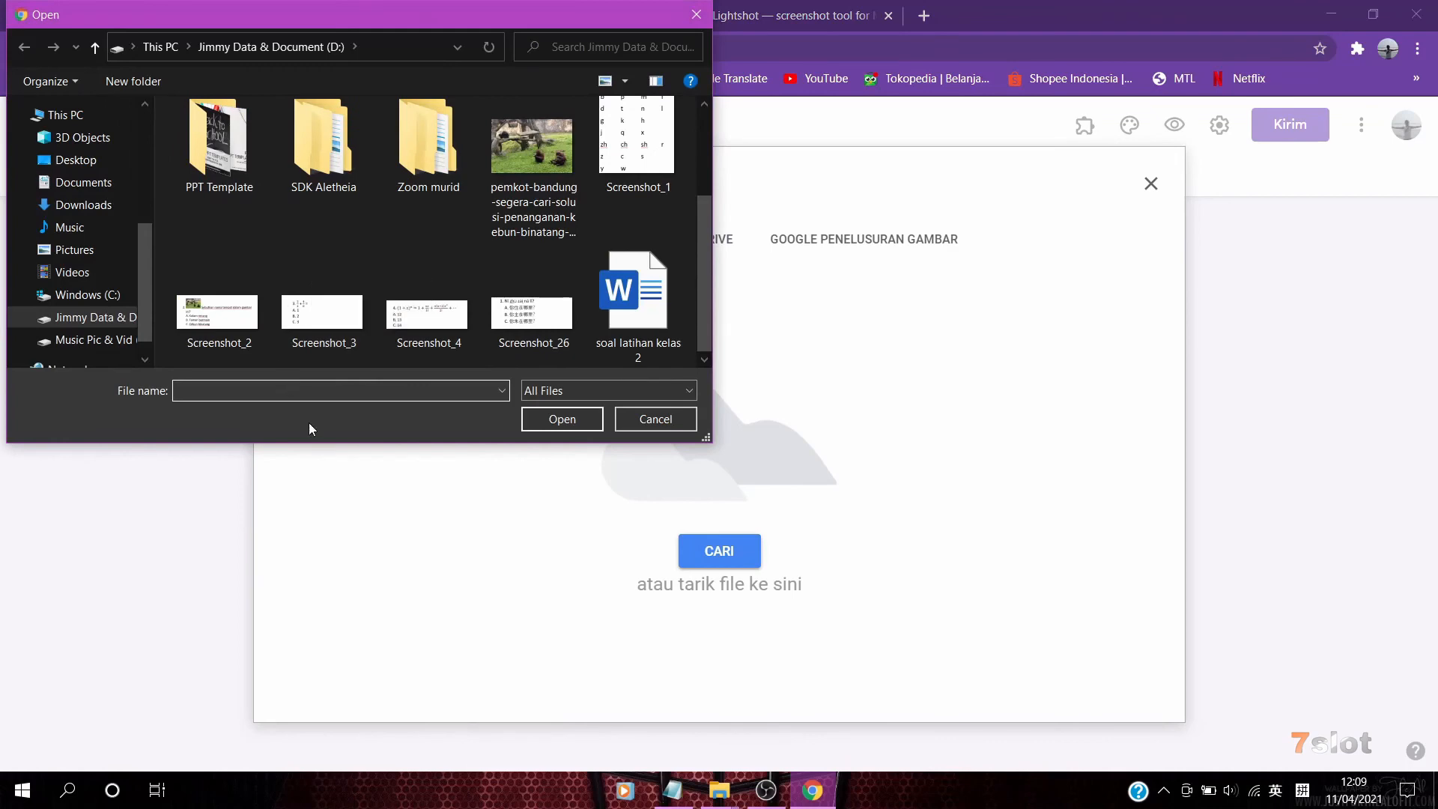
double_click(414, 320)
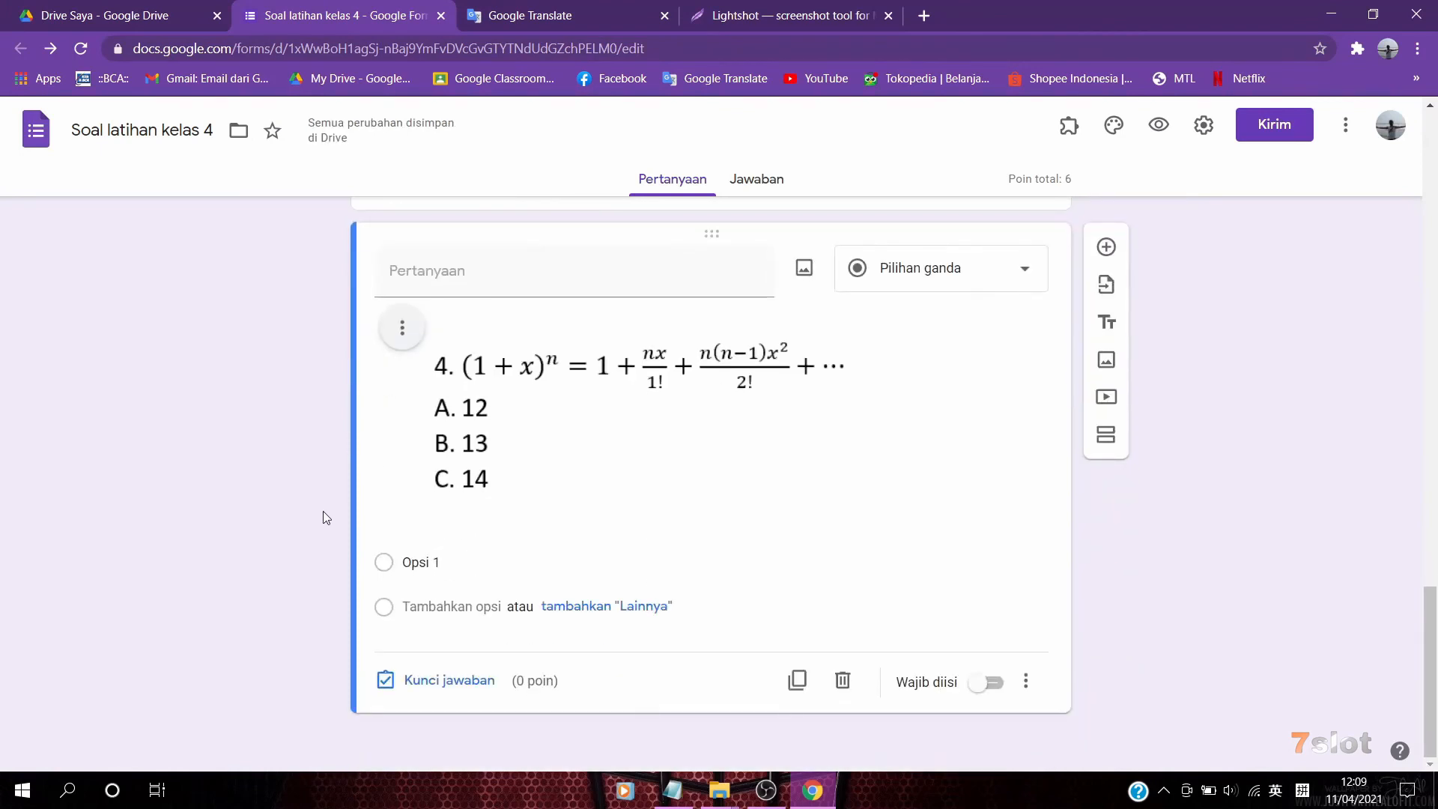
click(558, 369)
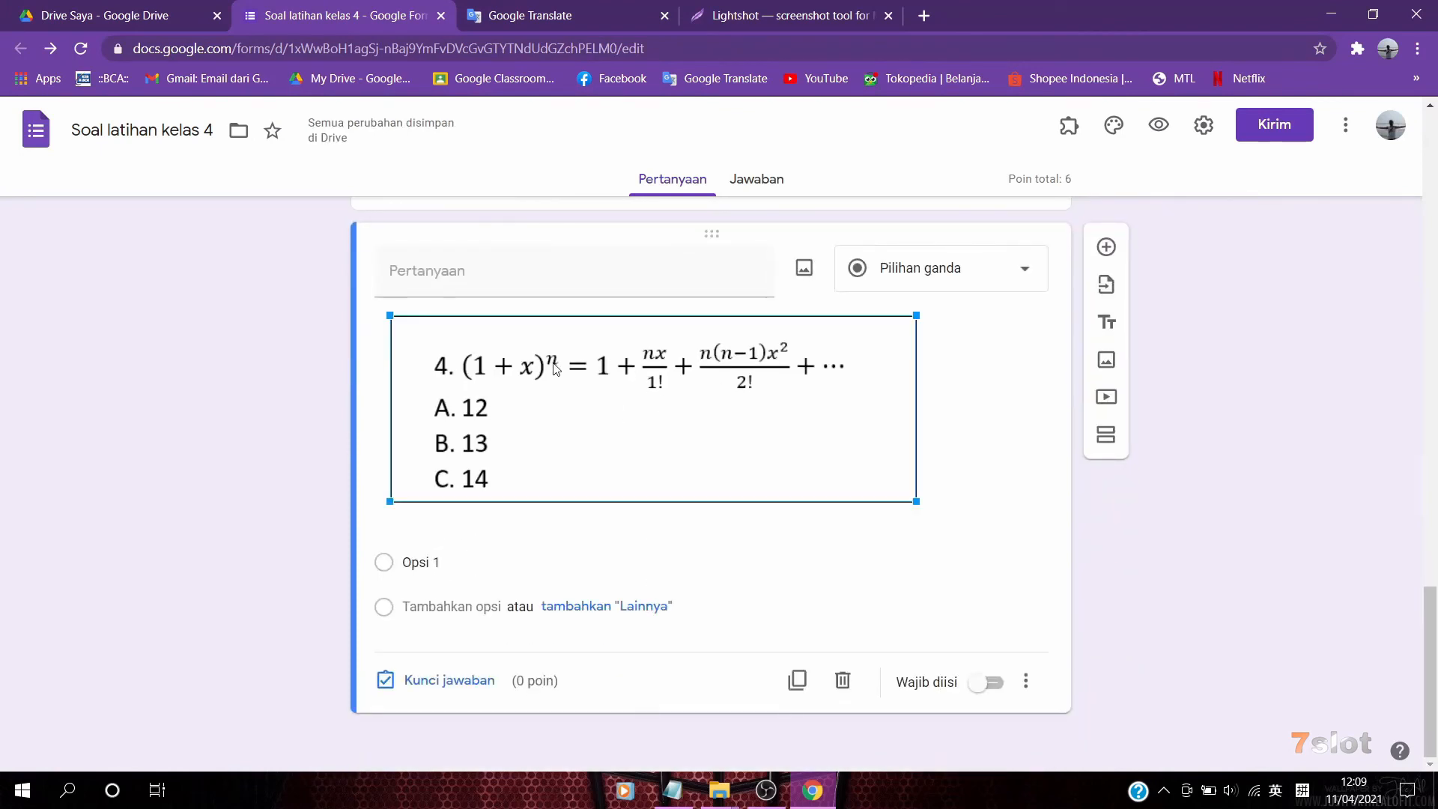
click(289, 484)
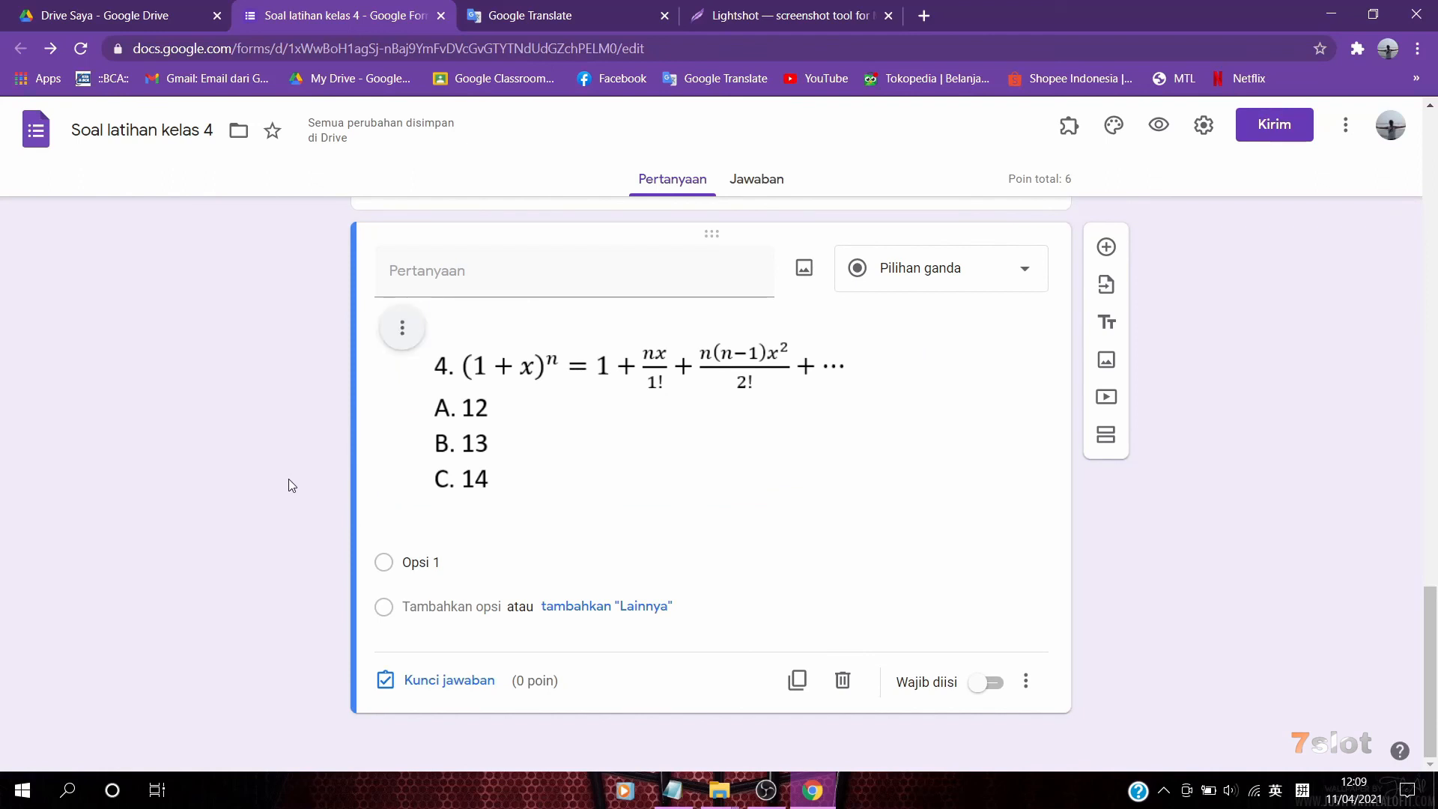
Title the binomial expansion question "*" and give it the answer options A, B and C
click(445, 277)
text(*)
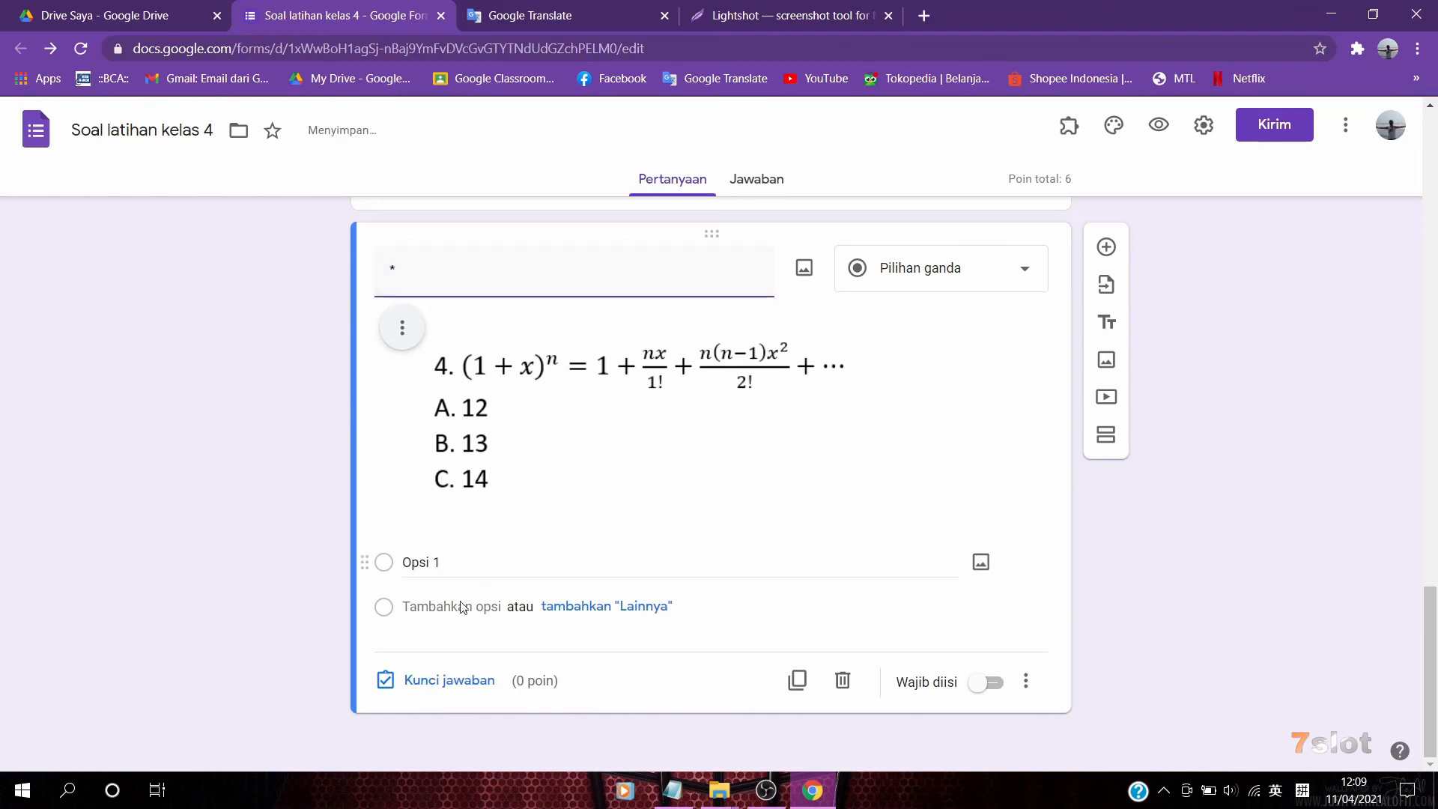
click(487, 578)
text(A)
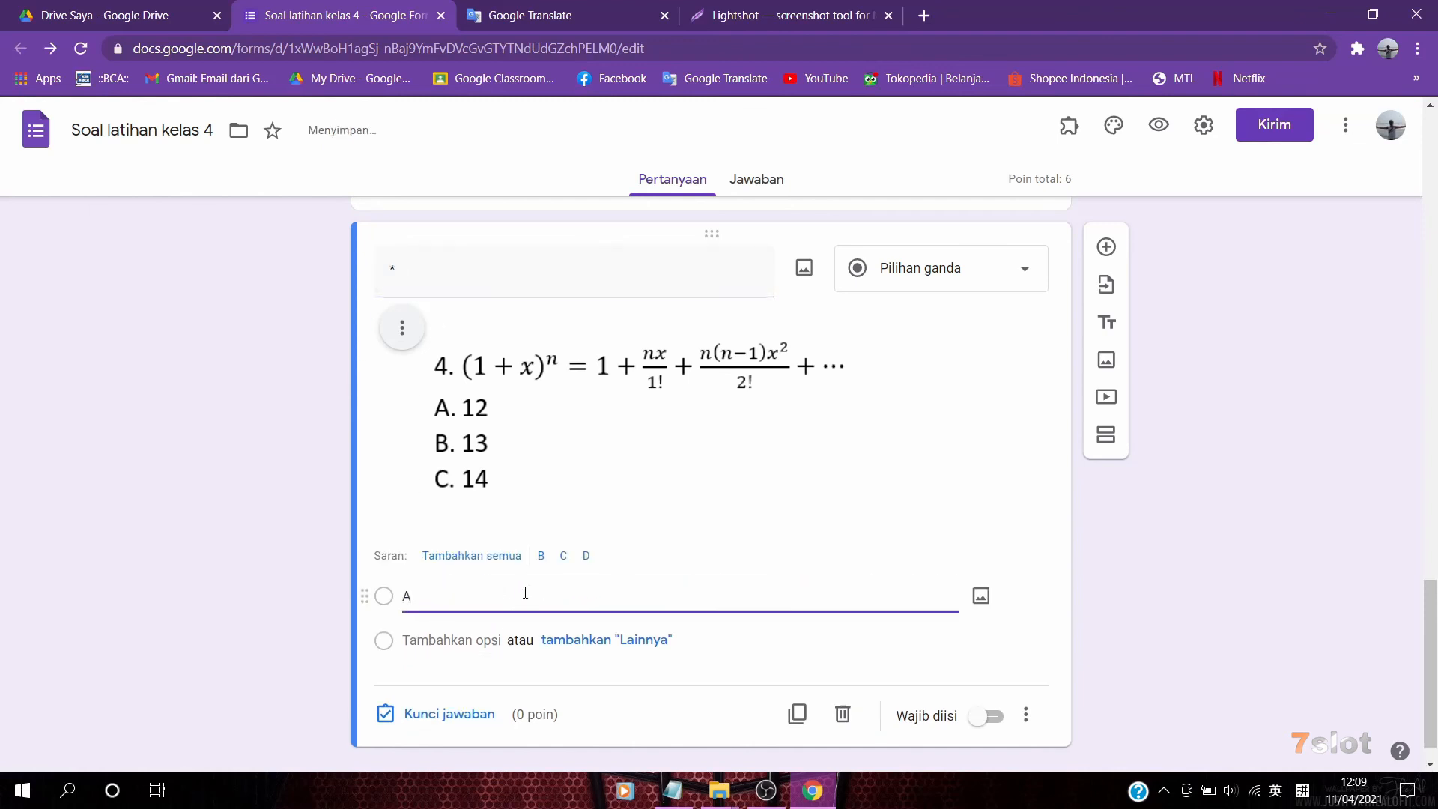
click(539, 558)
Set the binomial expansion question's answer key to A worth 2 points and make the question required
scroll(479, 637, down, 2)
click(433, 682)
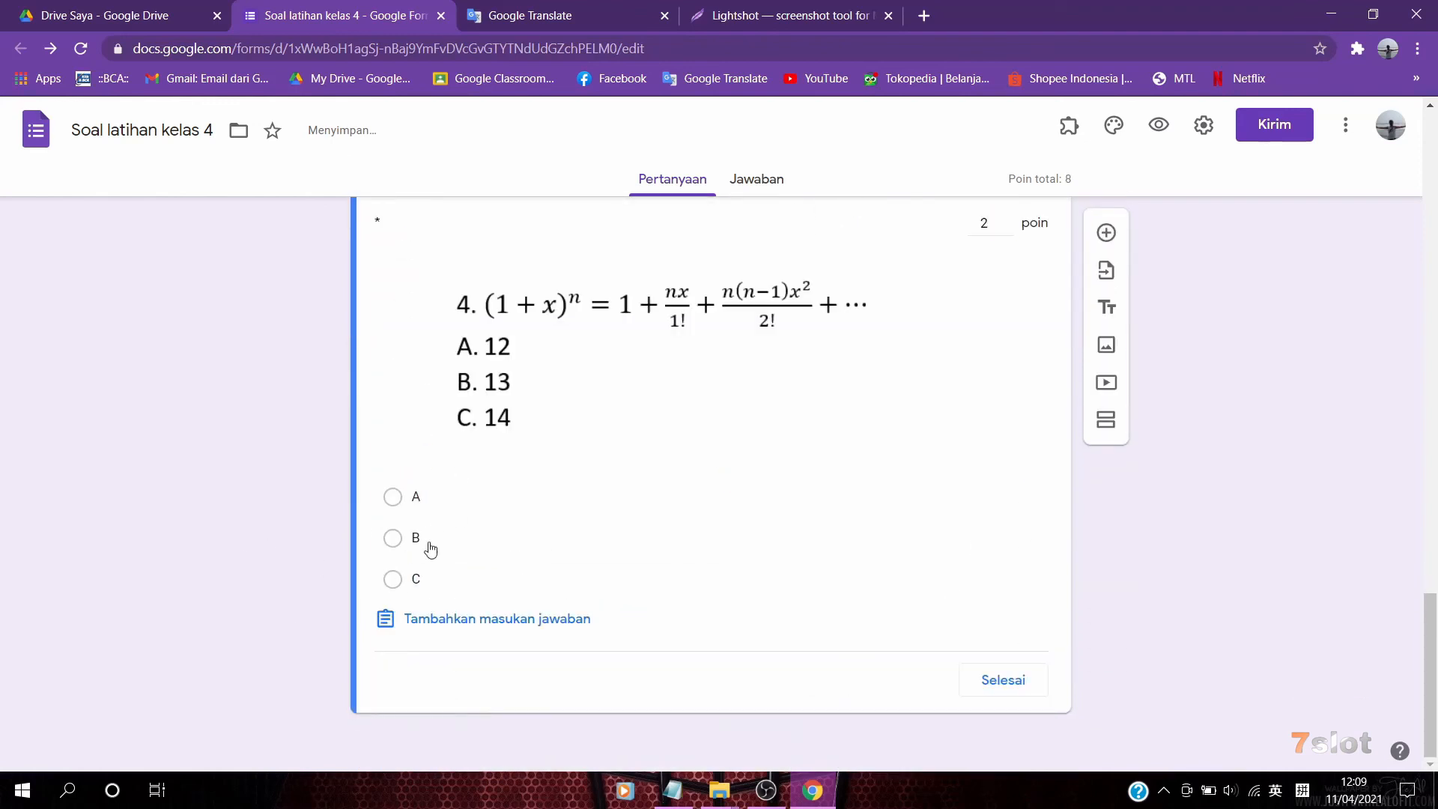
click(394, 499)
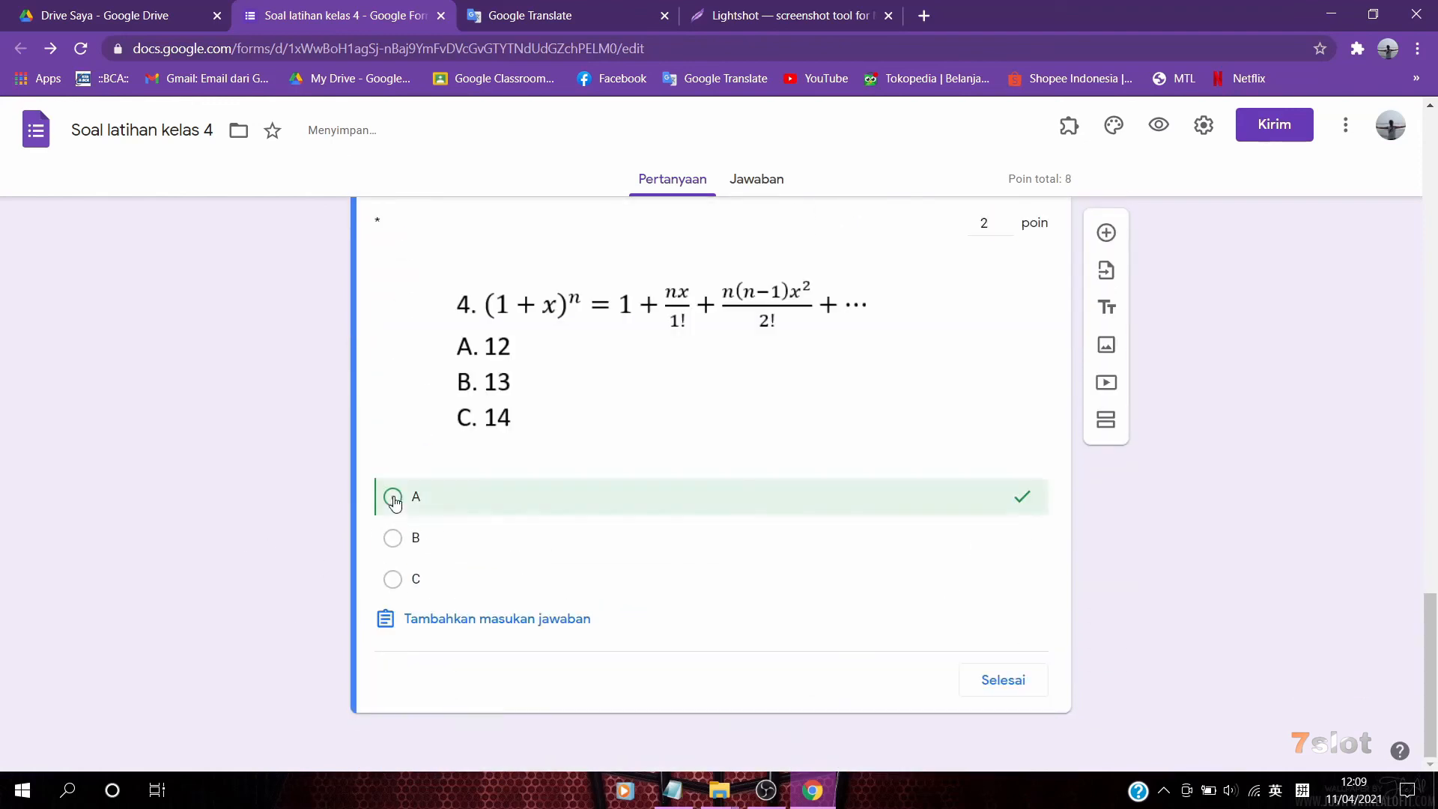
click(1006, 682)
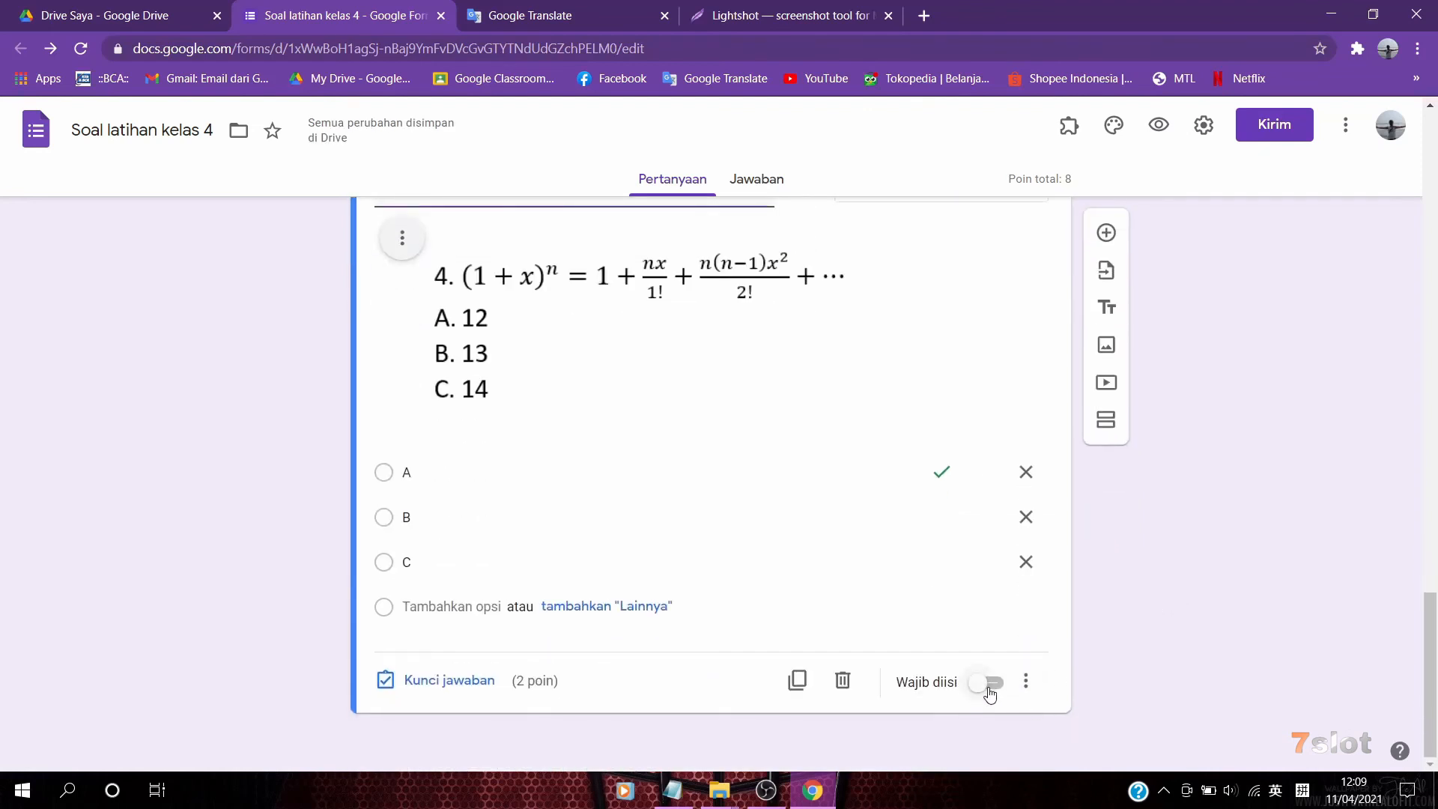
click(990, 683)
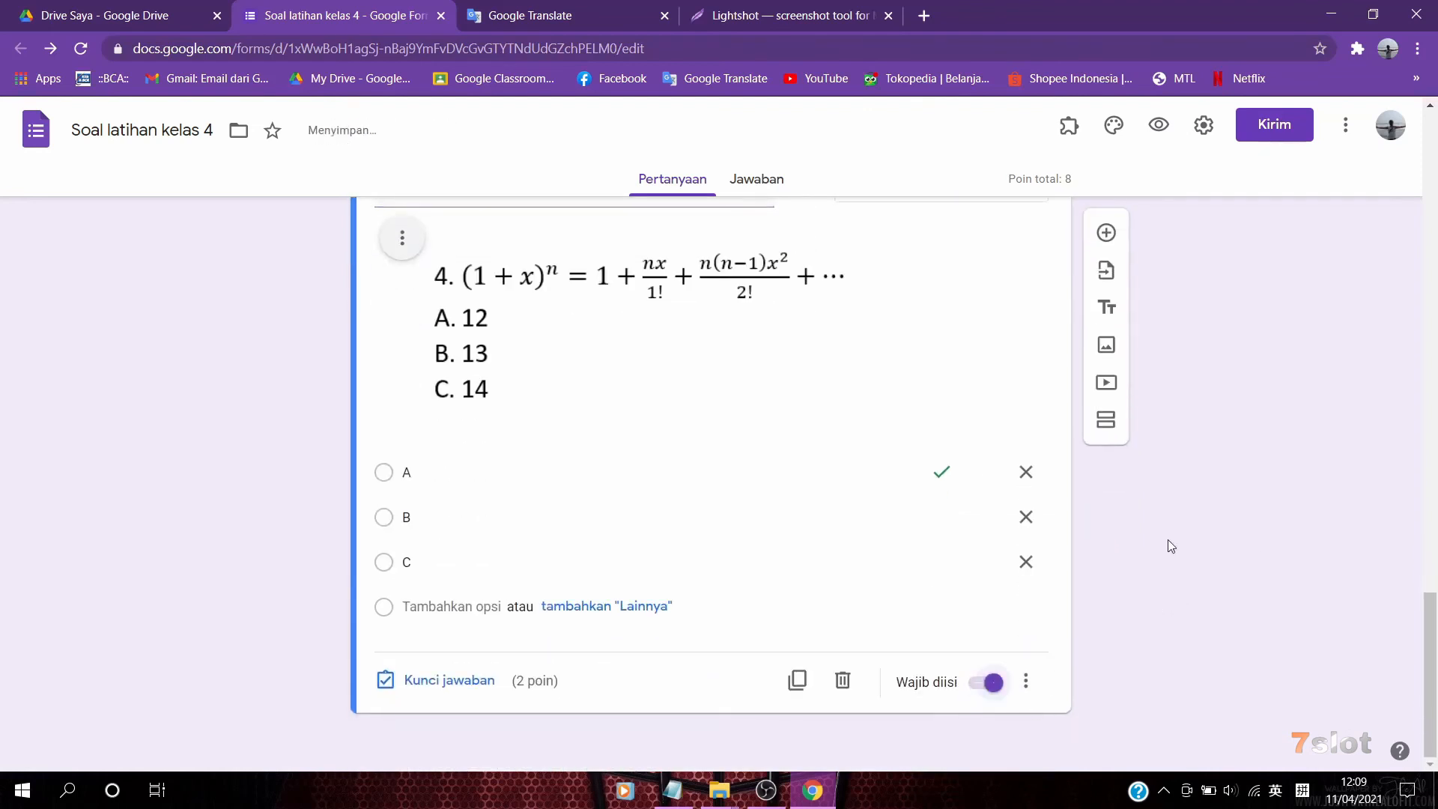
Review the inserted question images one by one, from question 4 back up to question 1
scroll(1172, 541, down, 1)
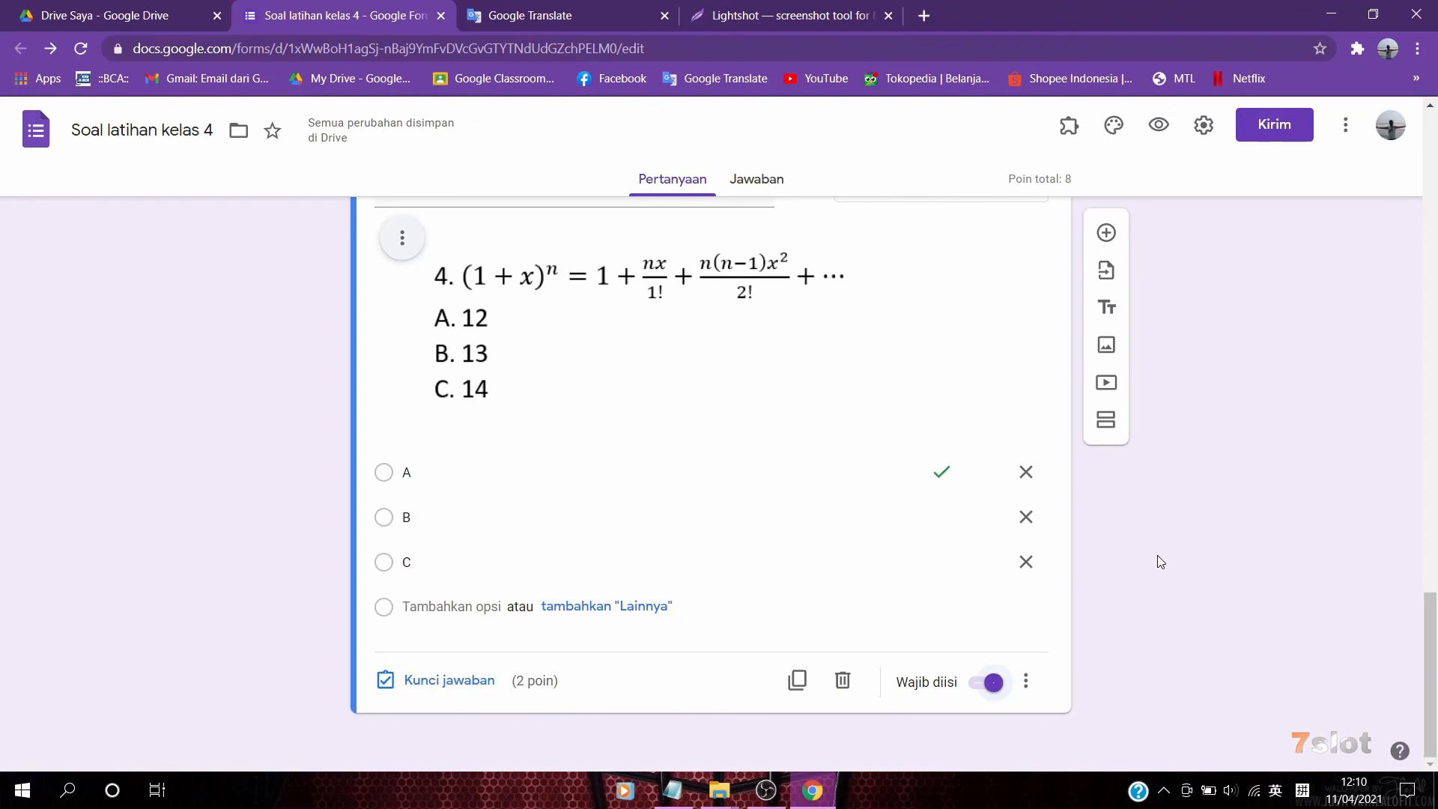
scroll(273, 452, up, 2)
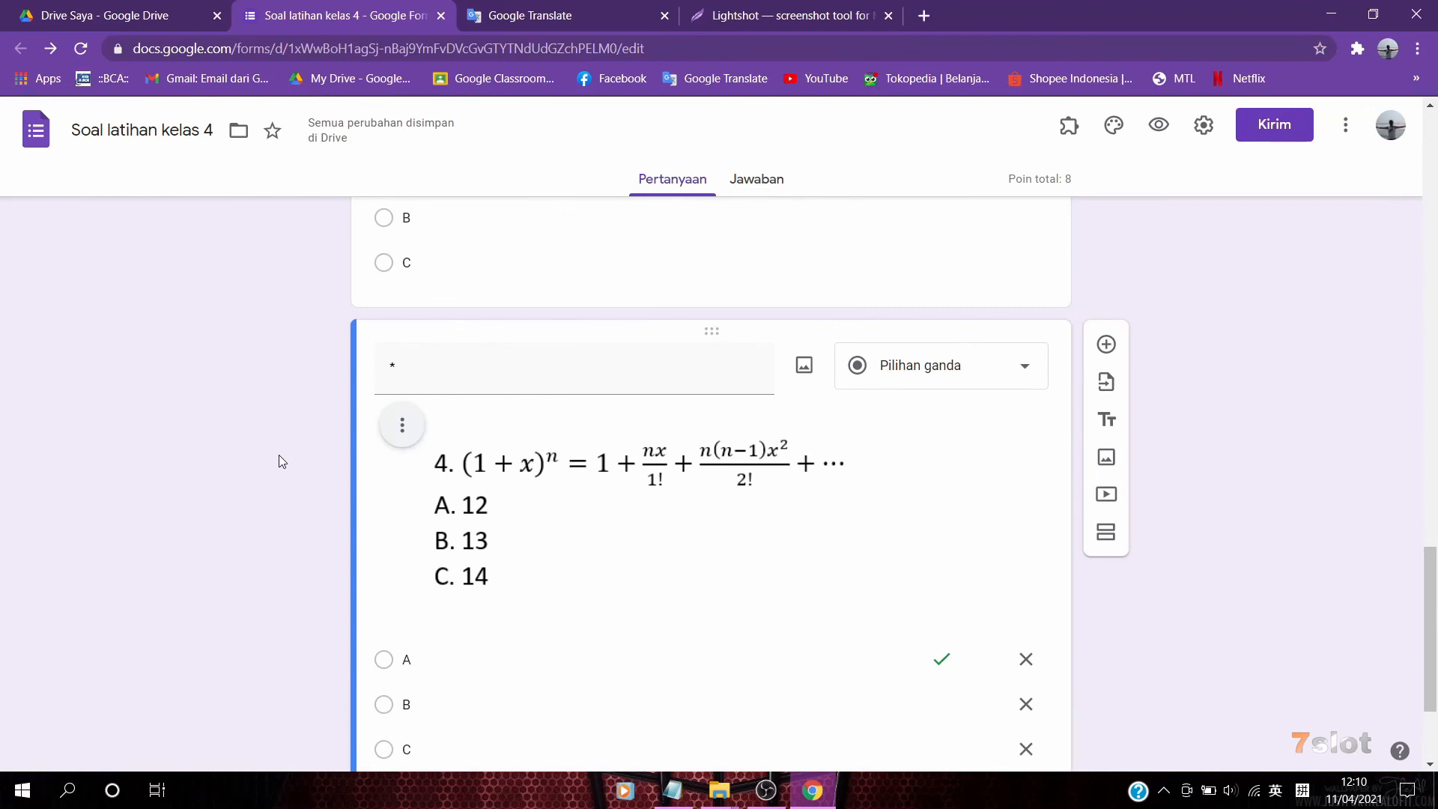
scroll(278, 456, down, 1)
click(566, 389)
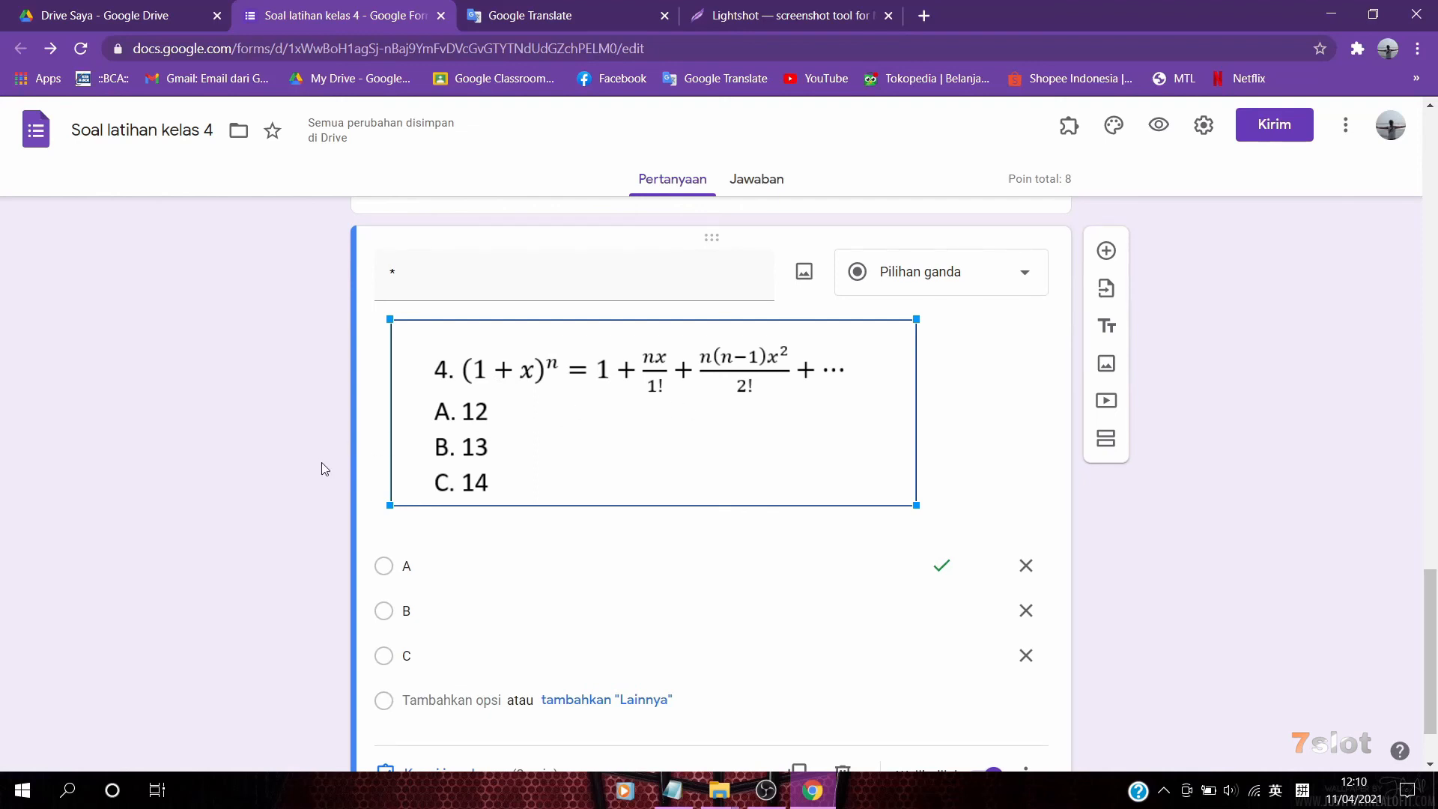
scroll(307, 460, up, 5)
click(491, 397)
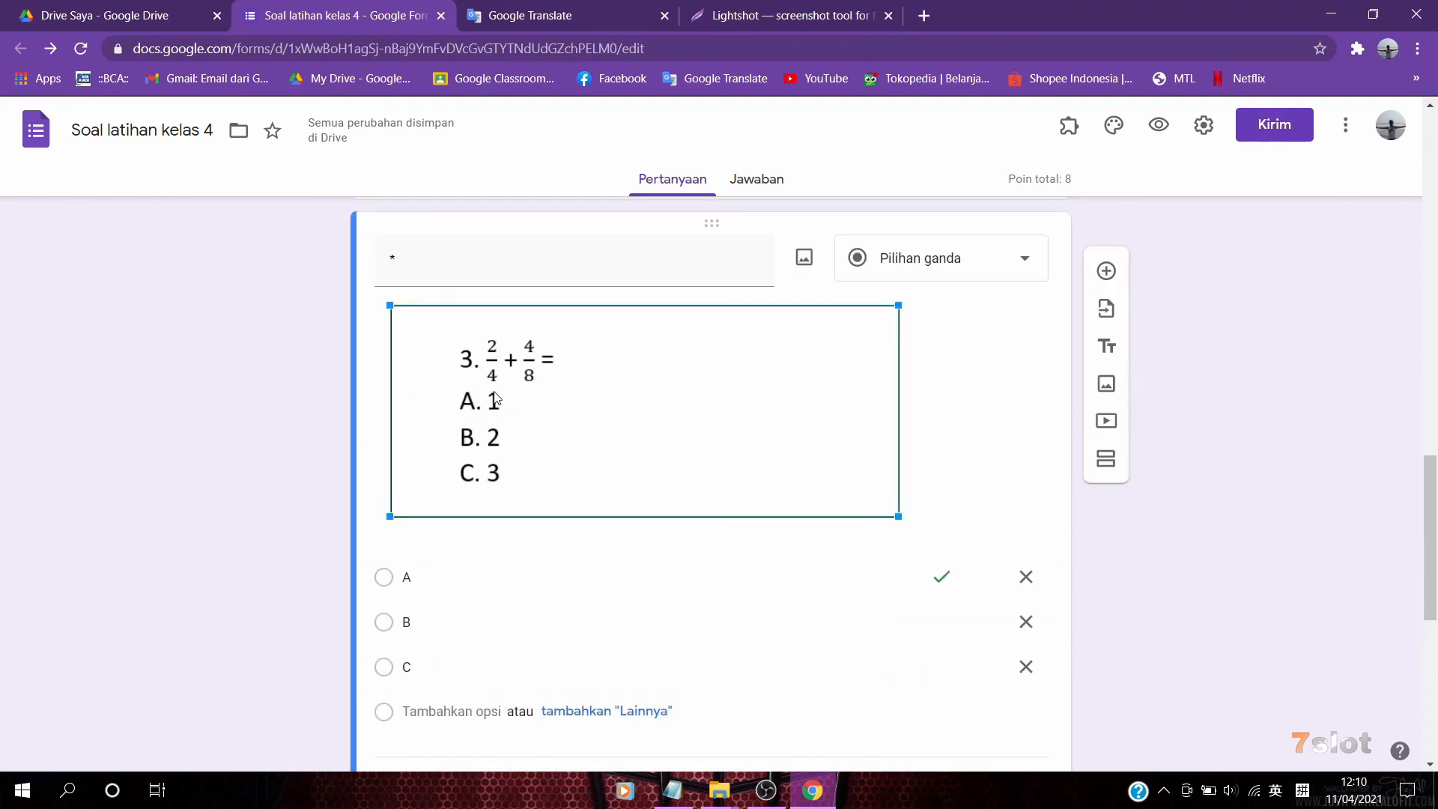
scroll(317, 421, up, 4)
scroll(317, 413, up, 1)
click(541, 405)
scroll(372, 417, up, 2)
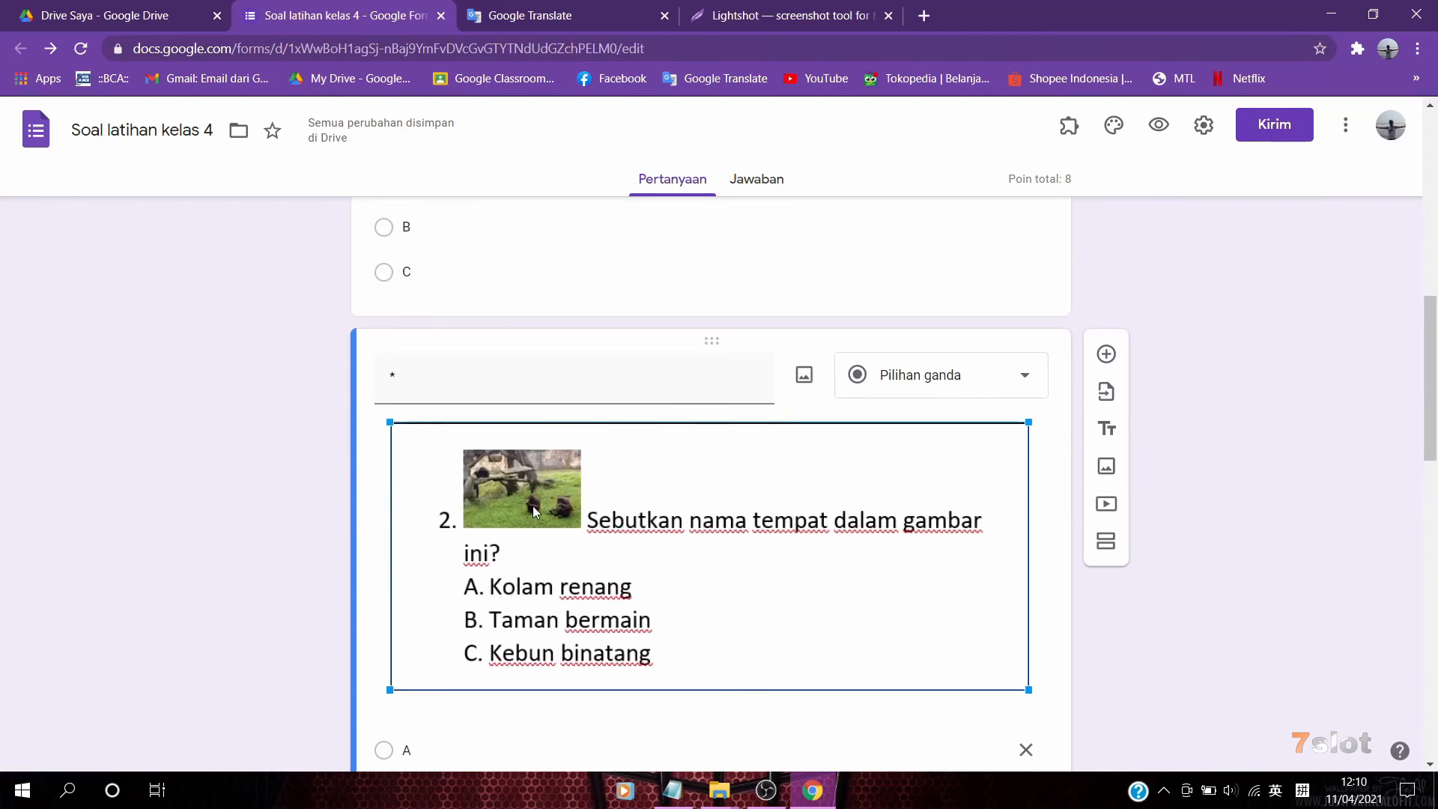
scroll(334, 519, up, 6)
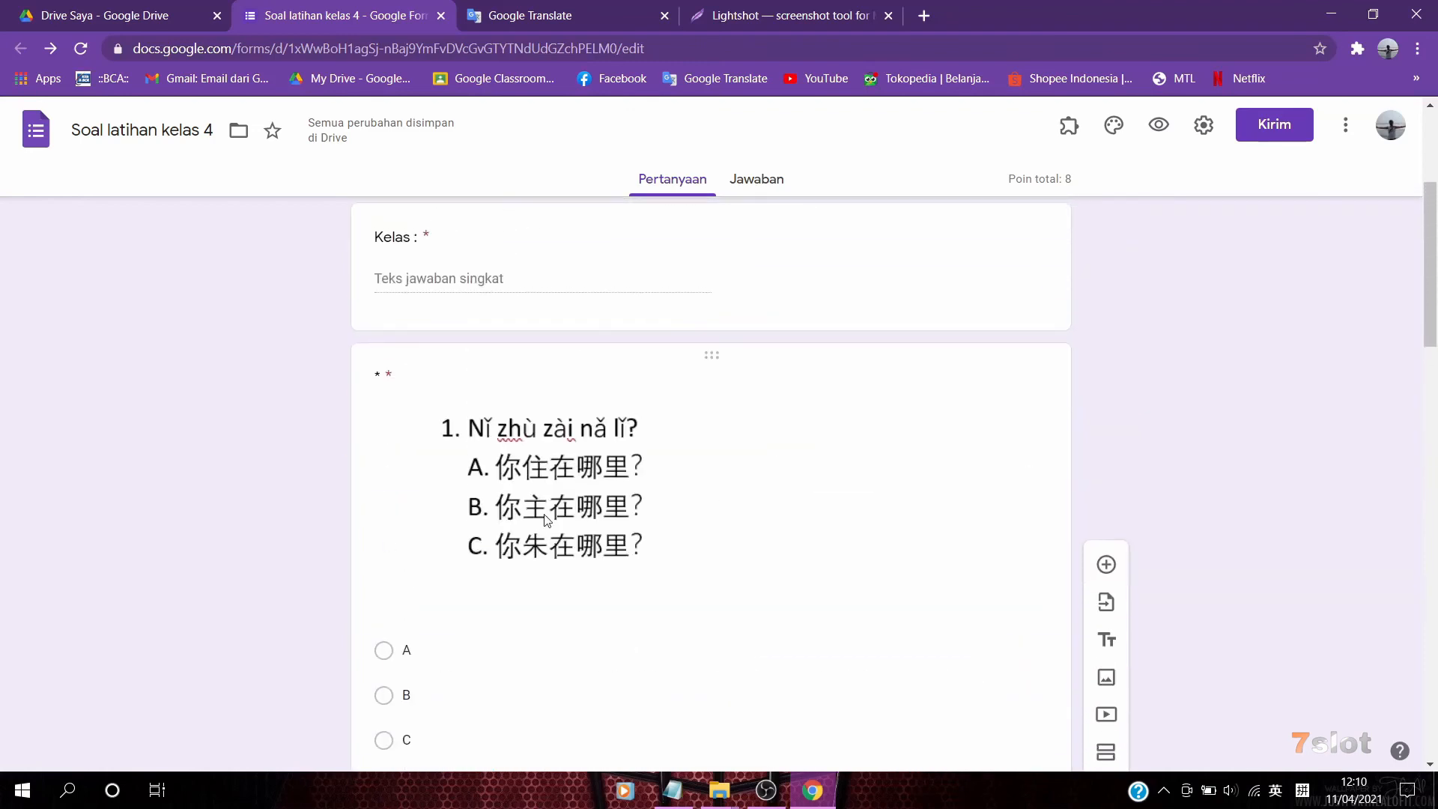
click(546, 519)
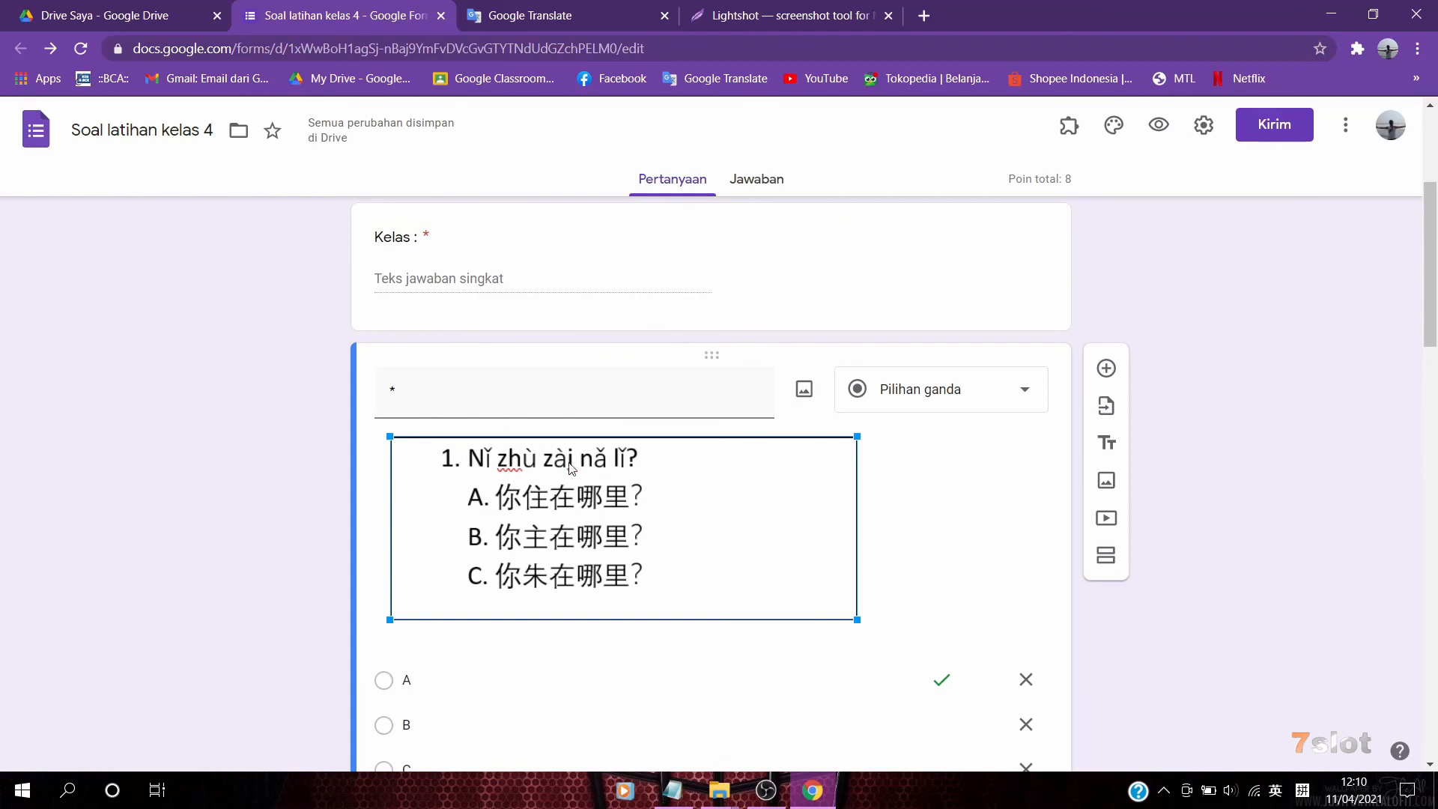